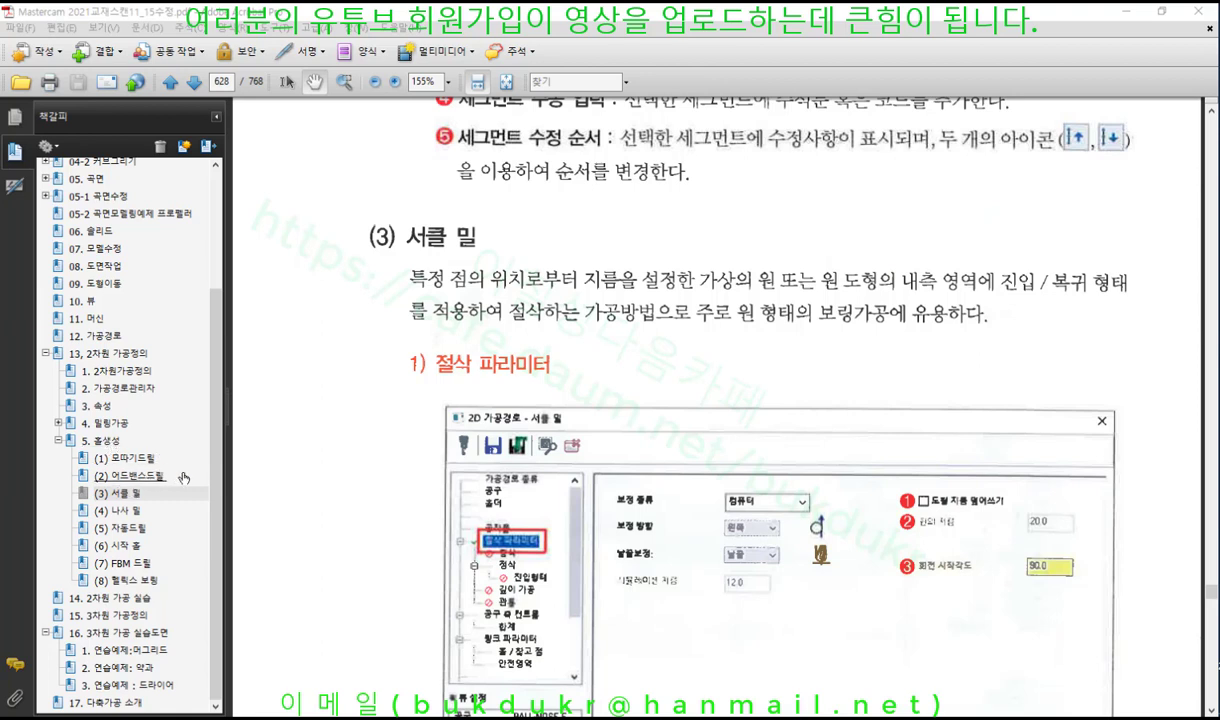
# Review the chamfer drill (모따기 드릴) and advanced drill (어드밴스 드릴) sections, continuing to the circle mill (서클 밀) section.
pyautogui.click(130, 457)
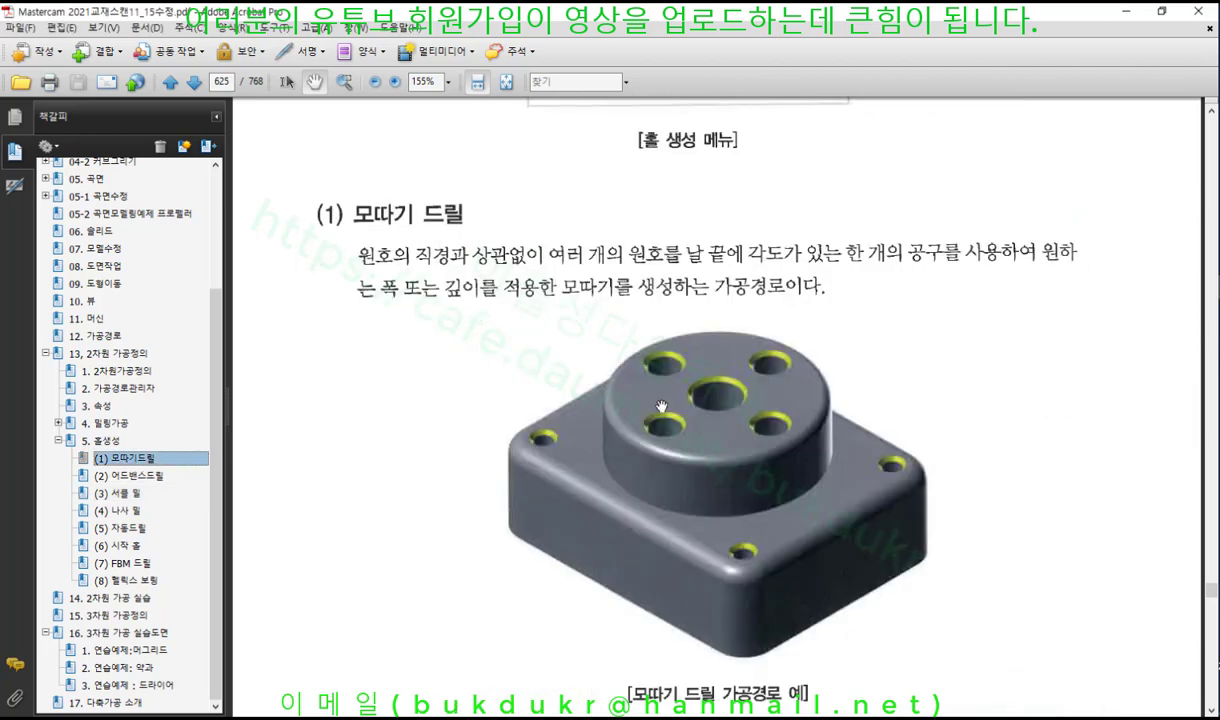
pyautogui.click(135, 476)
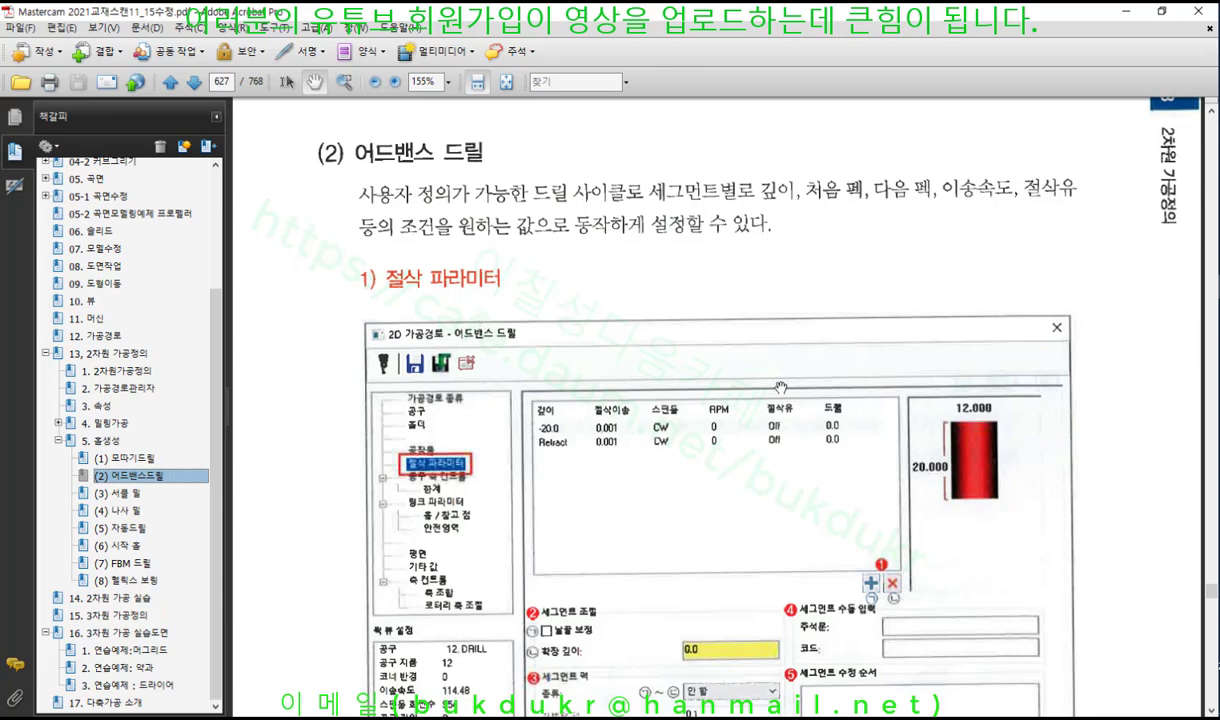
pyautogui.scroll(-5, 745, 370)
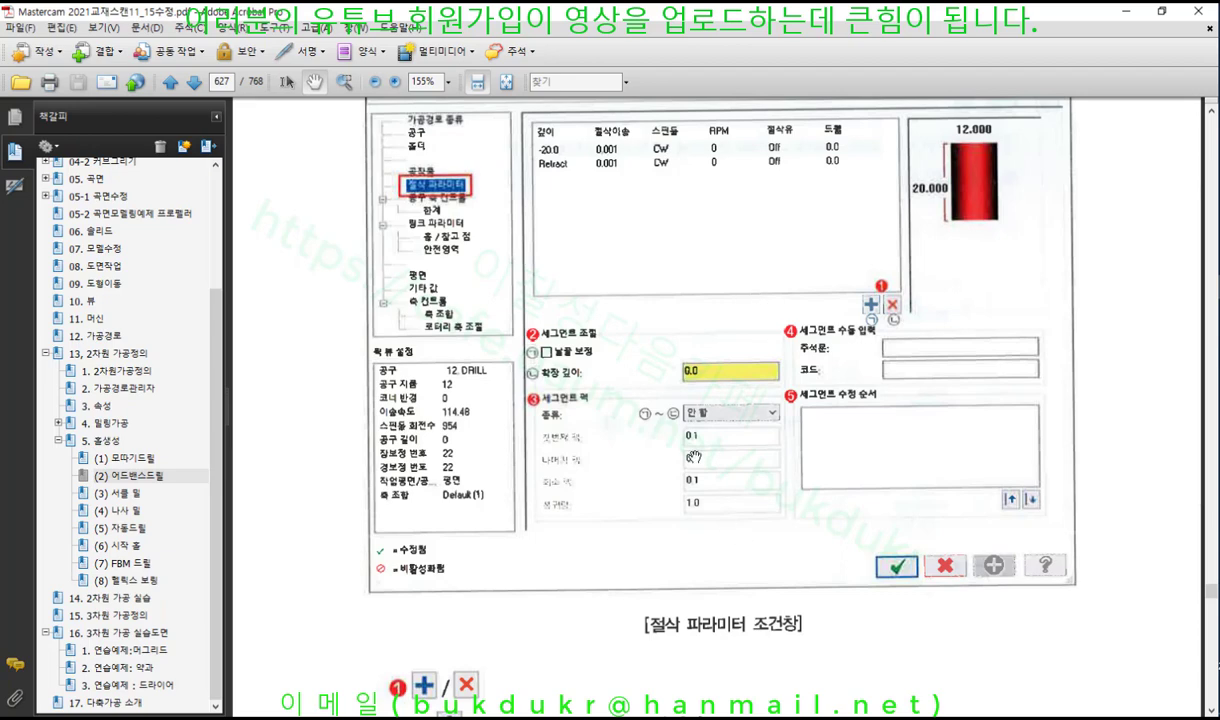
pyautogui.scroll(-4, 705, 333)
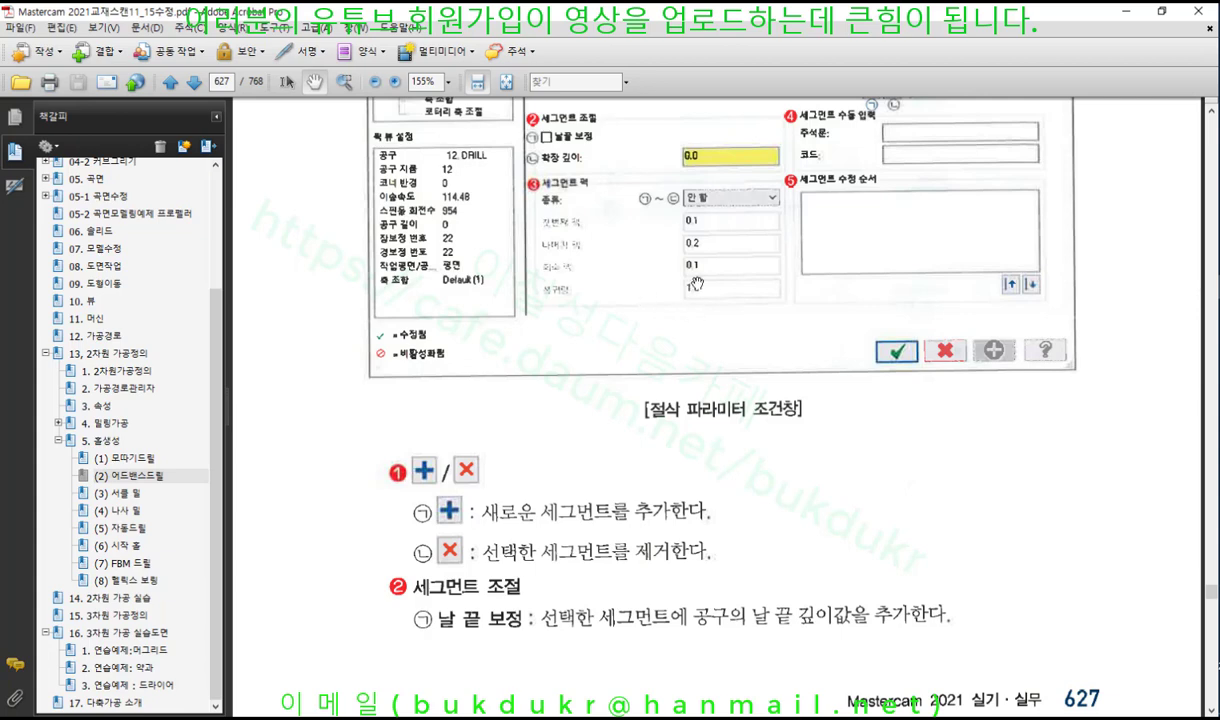
pyautogui.scroll(5, 660, 285)
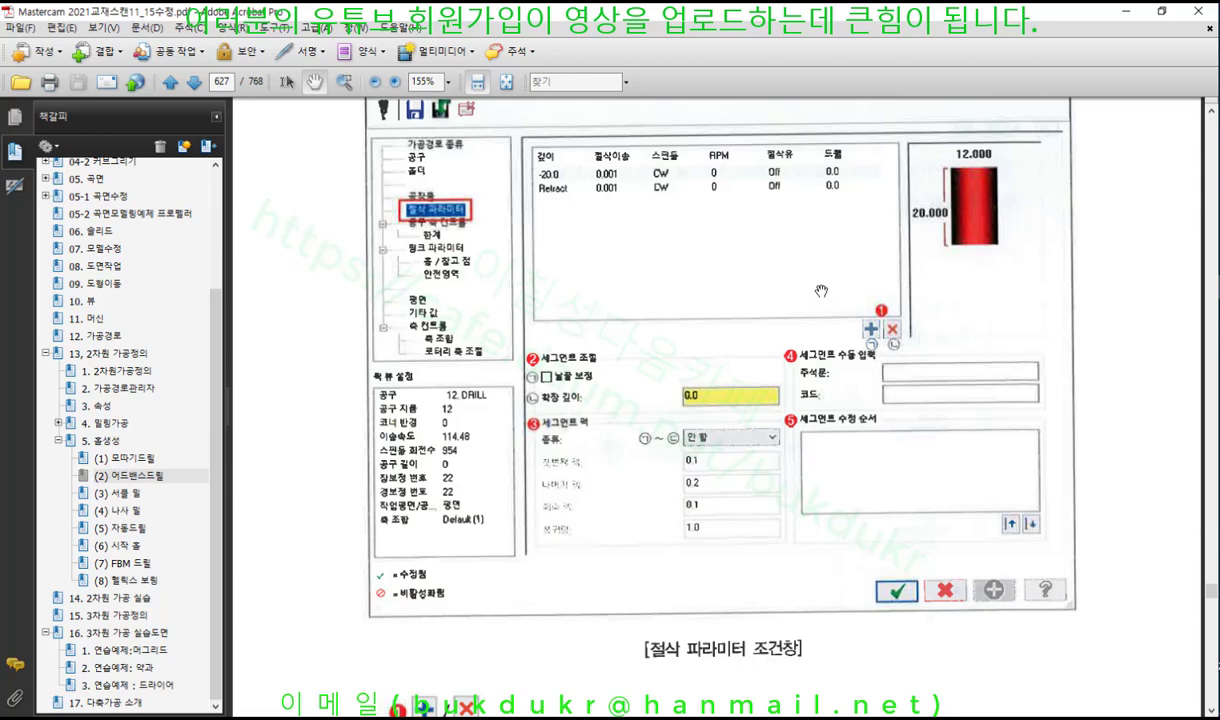
pyautogui.scroll(-8, 700, 331)
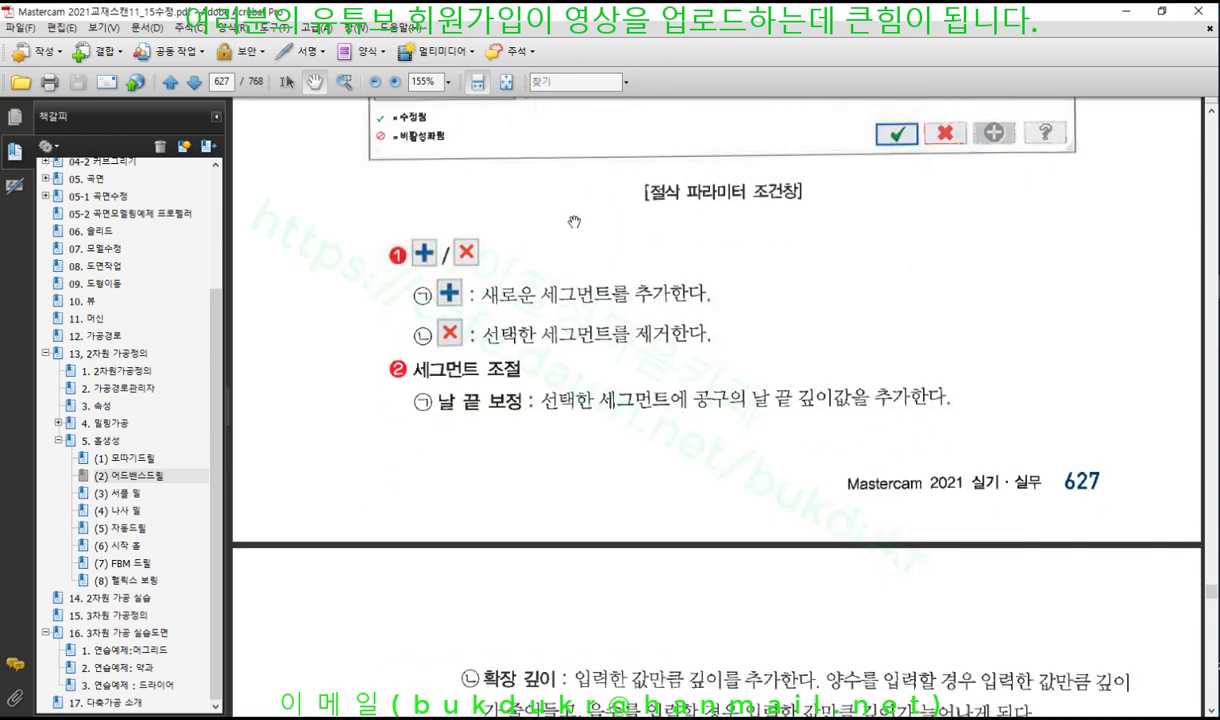
pyautogui.scroll(-9, 567, 289)
pyautogui.scroll(-5, 567, 289)
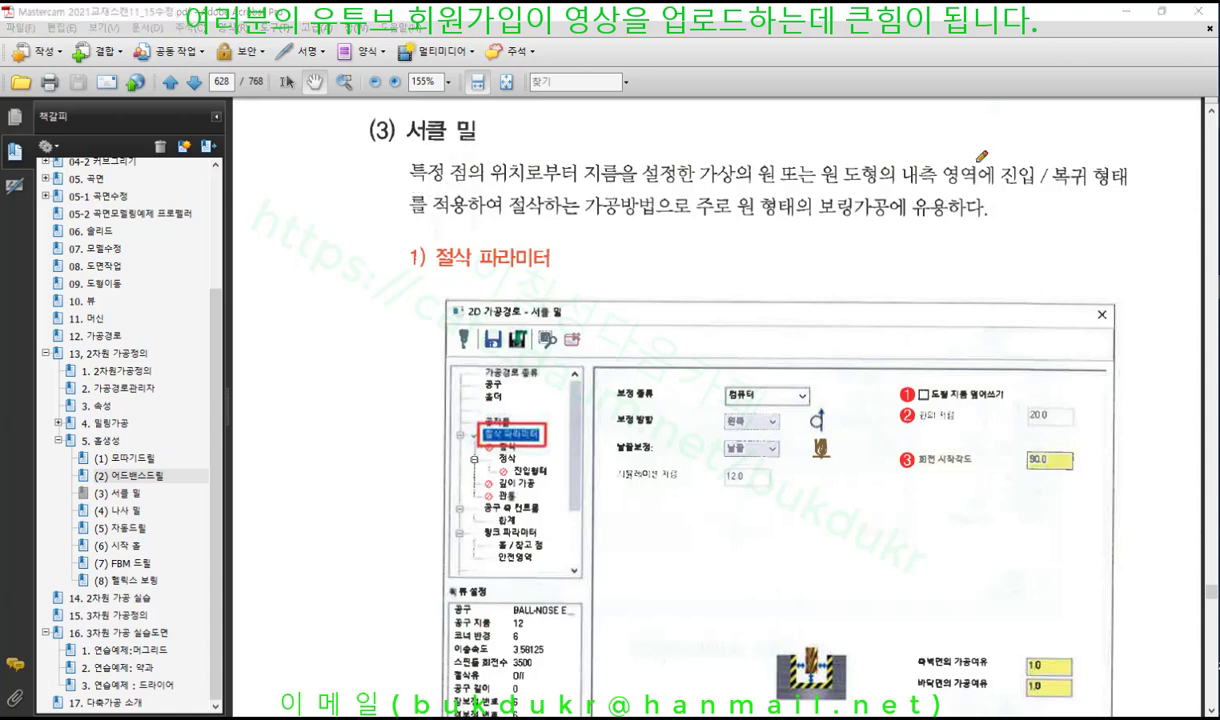
# Underline the circle mill description in red and circle the phrase "원 형태의 보링가공".
pyautogui.moveTo(410, 181); pyautogui.dragTo(1128, 186)
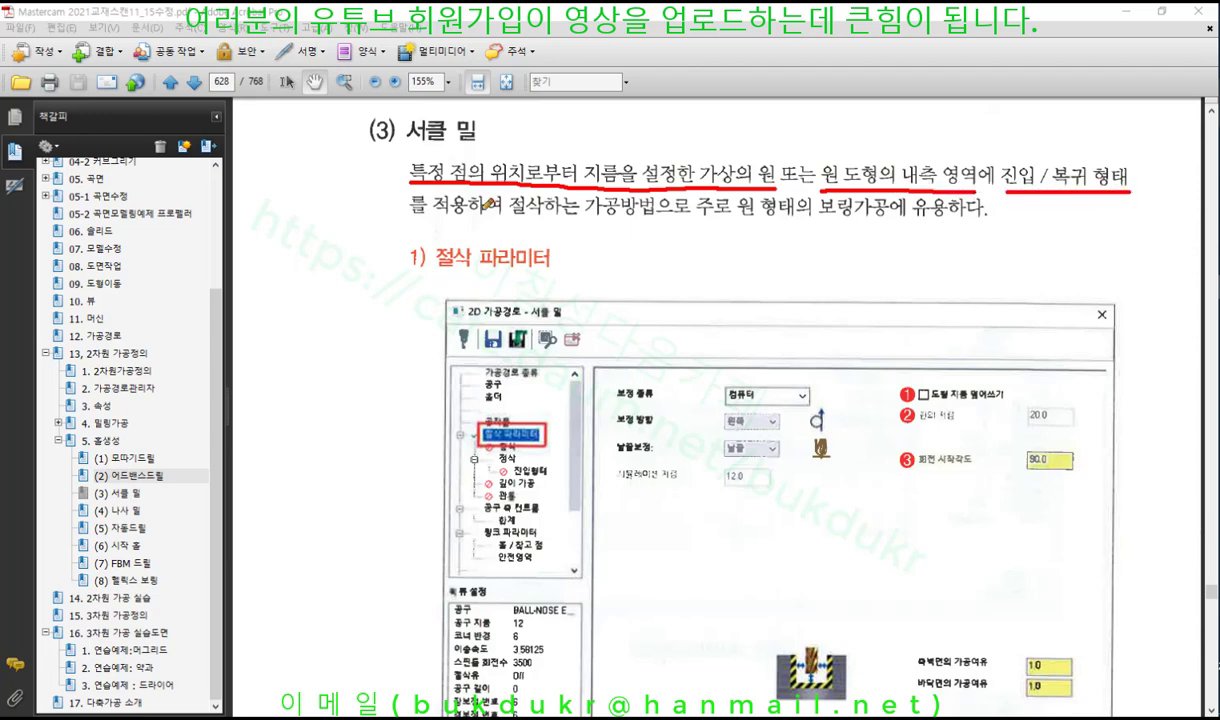
pyautogui.moveTo(411, 220); pyautogui.dragTo(987, 224)
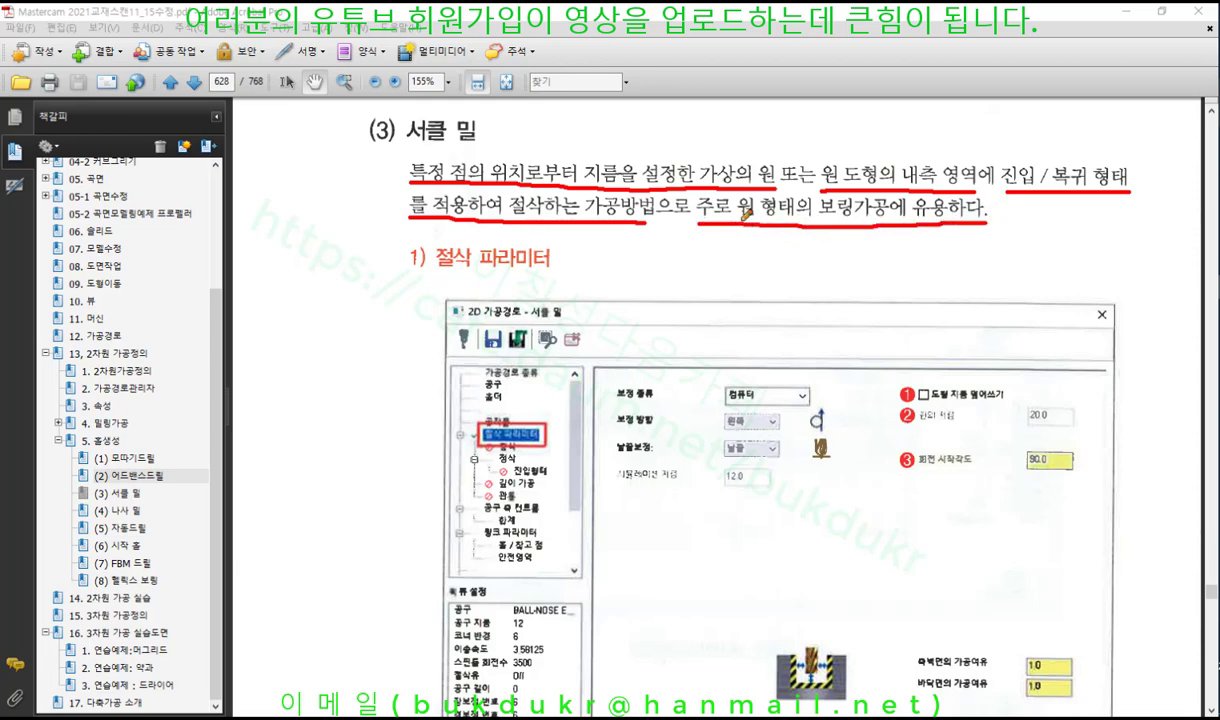
pyautogui.moveTo(750, 224)
pyautogui.mouseDown()
pyautogui.moveTo(741, 199)
pyautogui.moveTo(810, 189)
pyautogui.moveTo(885, 205)
pyautogui.moveTo(800, 229)
pyautogui.moveTo(743, 214)
pyautogui.mouseUp()
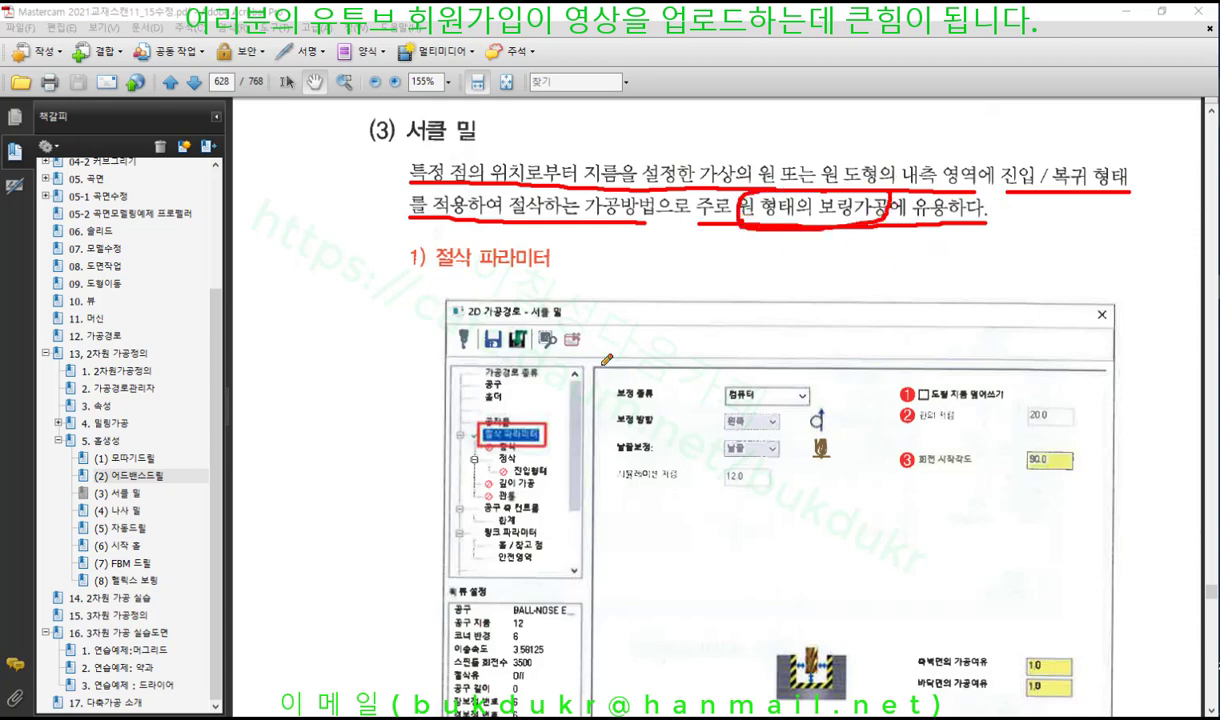
# Sketch two freehand circles, one with a centre cross, and a divided rectangle under the boring phrase, and clear the annotations.
pyautogui.moveTo(374, 490)
pyautogui.mouseDown()
pyautogui.moveTo(318, 462)
pyautogui.moveTo(370, 384)
pyautogui.moveTo(430, 428)
pyautogui.moveTo(385, 488)
pyautogui.moveTo(358, 488)
pyautogui.mouseUp()
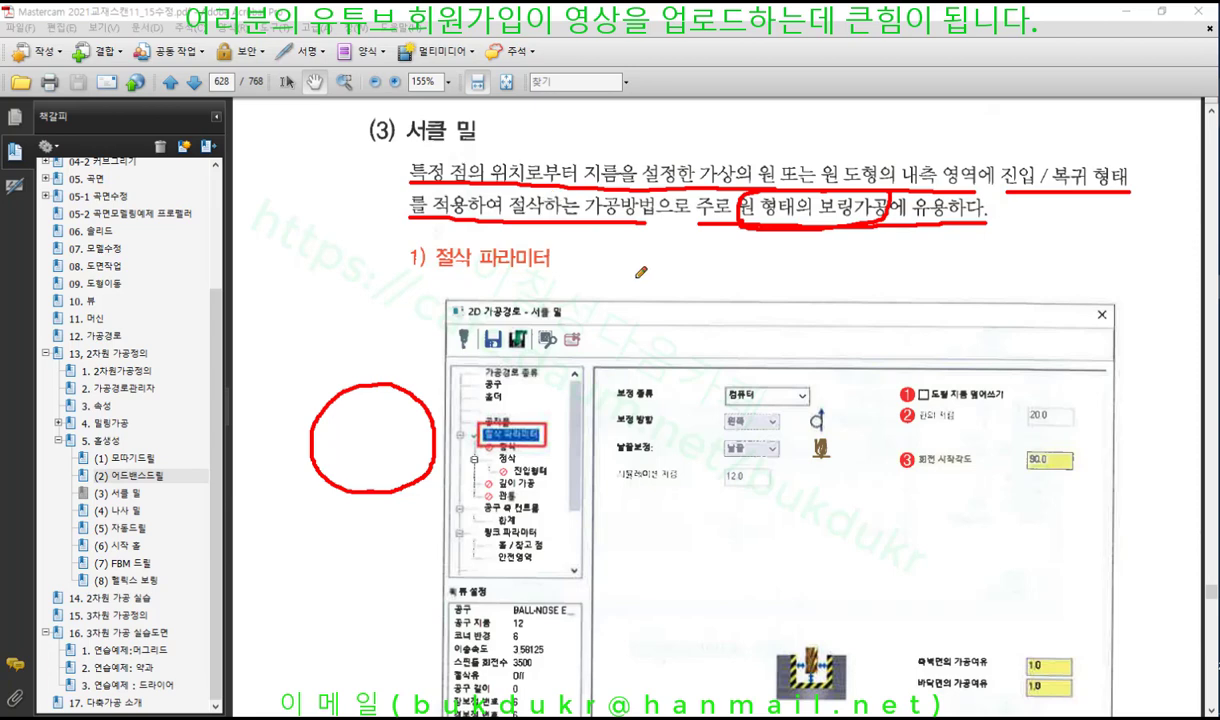
pyautogui.moveTo(740, 215)
pyautogui.mouseDown()
pyautogui.moveTo(830, 261)
pyautogui.moveTo(904, 212)
pyautogui.mouseUp()
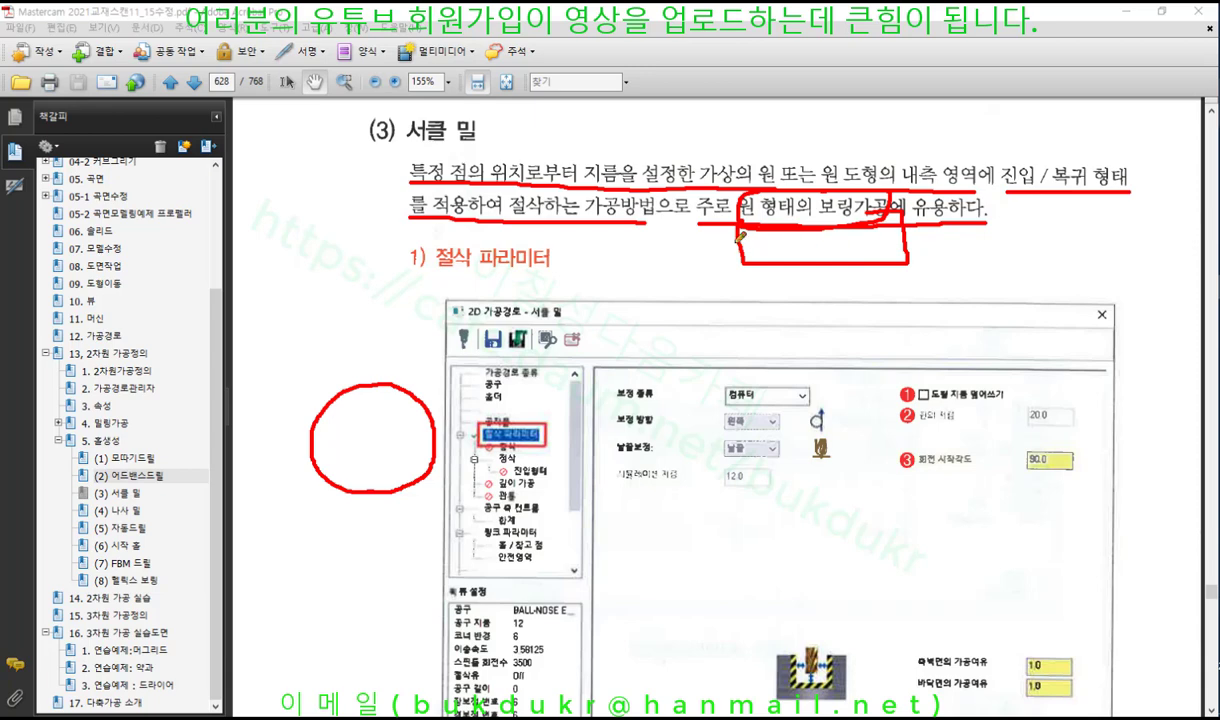
pyautogui.moveTo(740, 240); pyautogui.dragTo(900, 237)
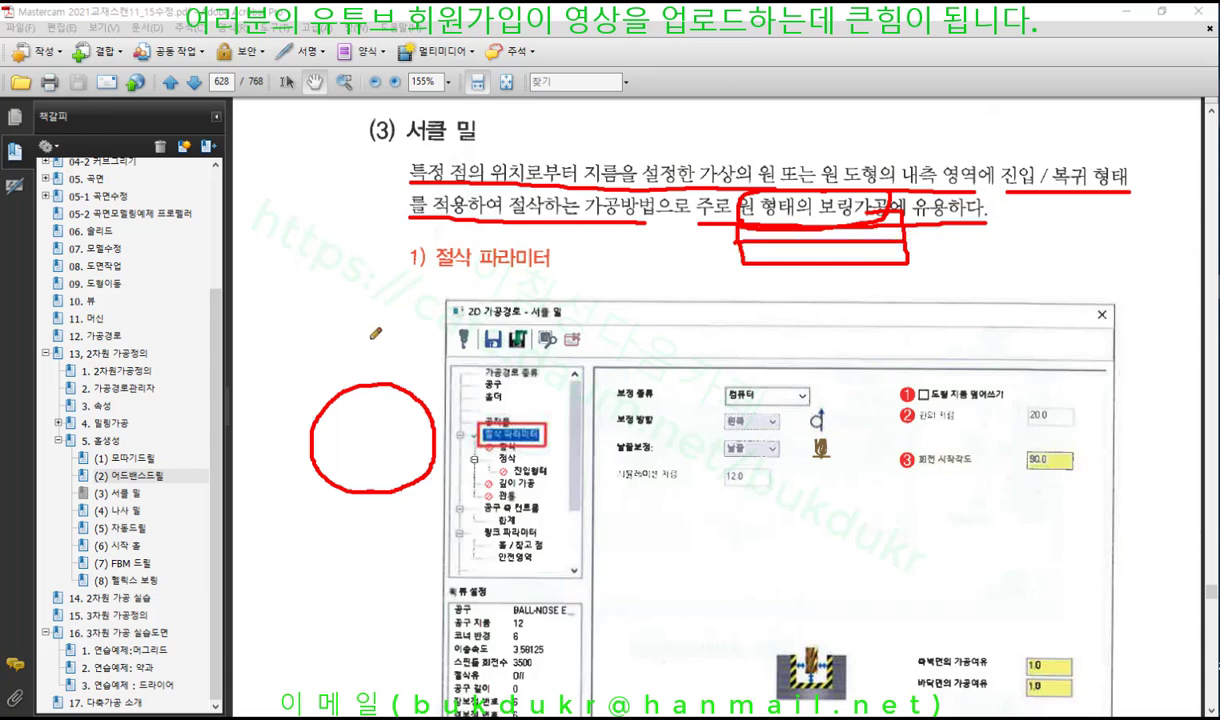
pyautogui.moveTo(371, 339)
pyautogui.mouseDown()
pyautogui.moveTo(404, 228)
pyautogui.moveTo(388, 308)
pyautogui.moveTo(328, 313)
pyautogui.moveTo(411, 309)
pyautogui.mouseUp()
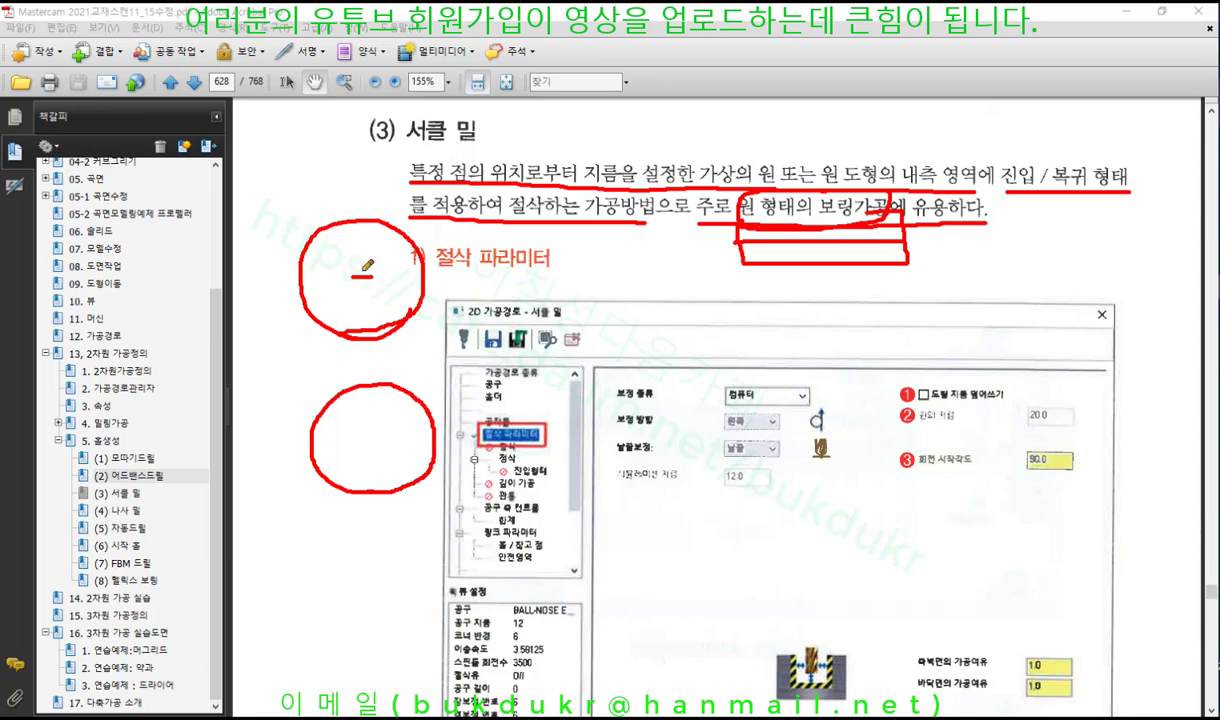
pyautogui.moveTo(361, 267); pyautogui.dragTo(361, 287)
pyautogui.moveTo(351, 277); pyautogui.dragTo(370, 278)
pyautogui.rightClick(1023, 238)
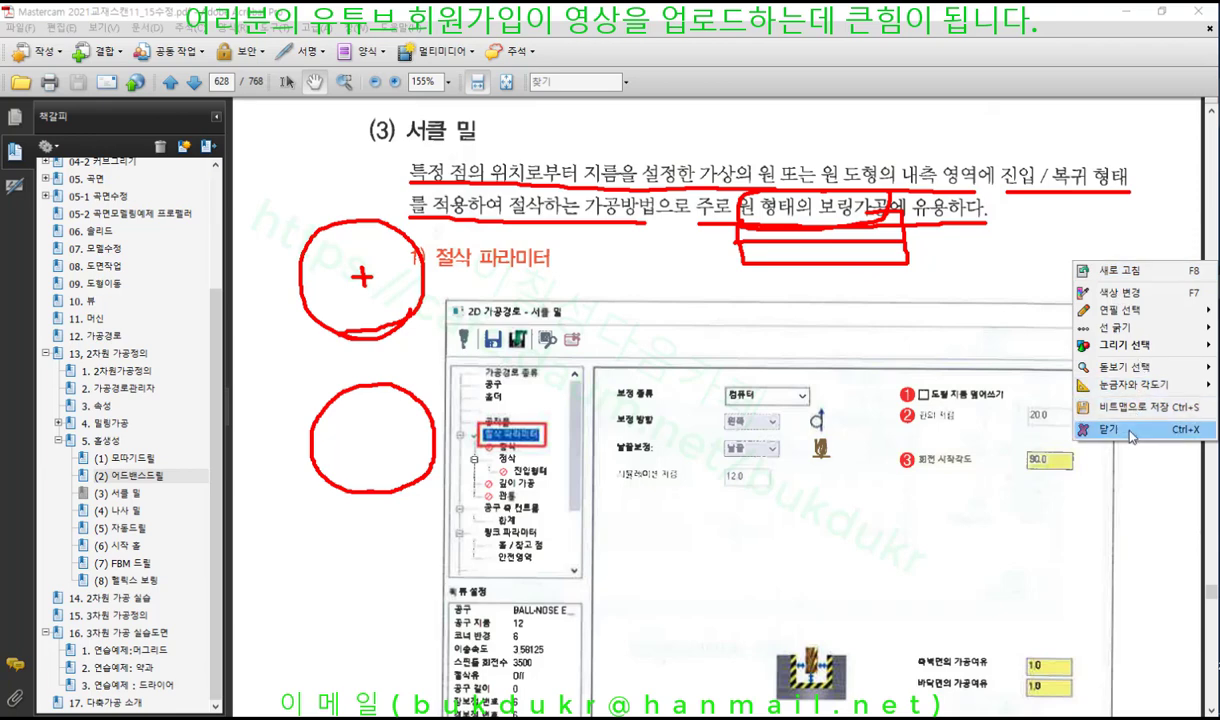
pyautogui.click(1095, 405)
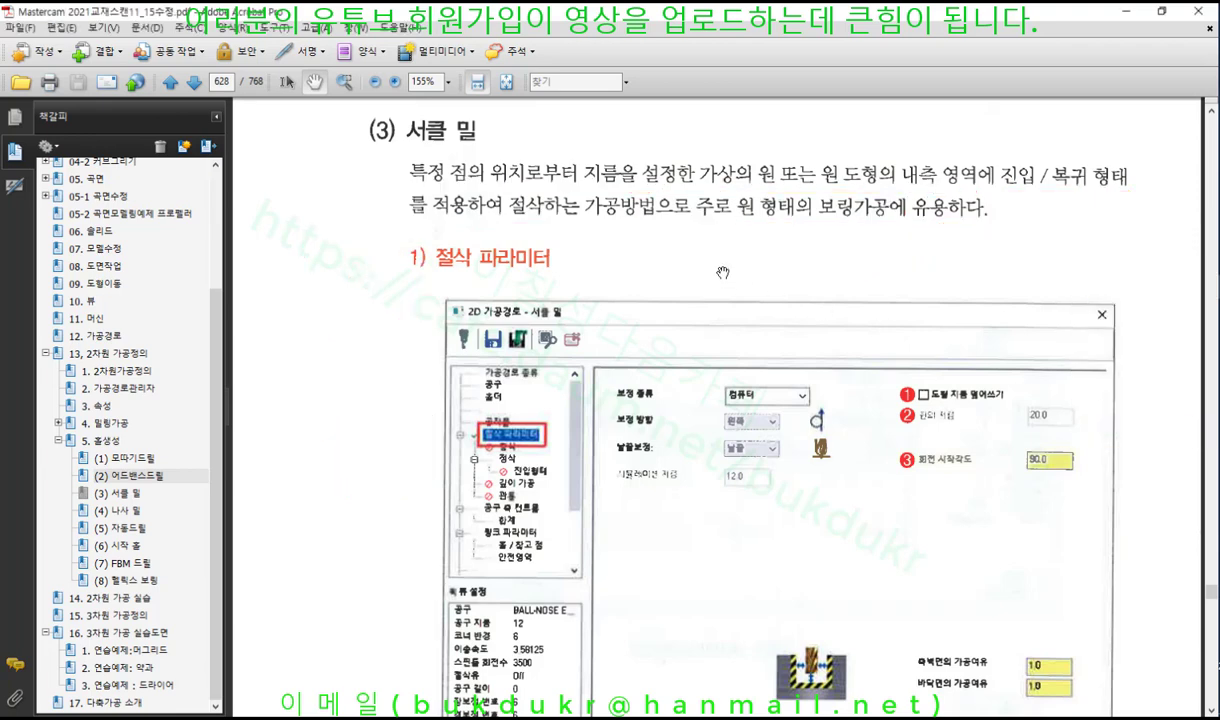
# Underline the compensation type, compensation direction and tip compensation settings in the circle mill cut parameters picture.
pyautogui.scroll(-2, 722, 272)
pyautogui.scroll(3, 722, 272)
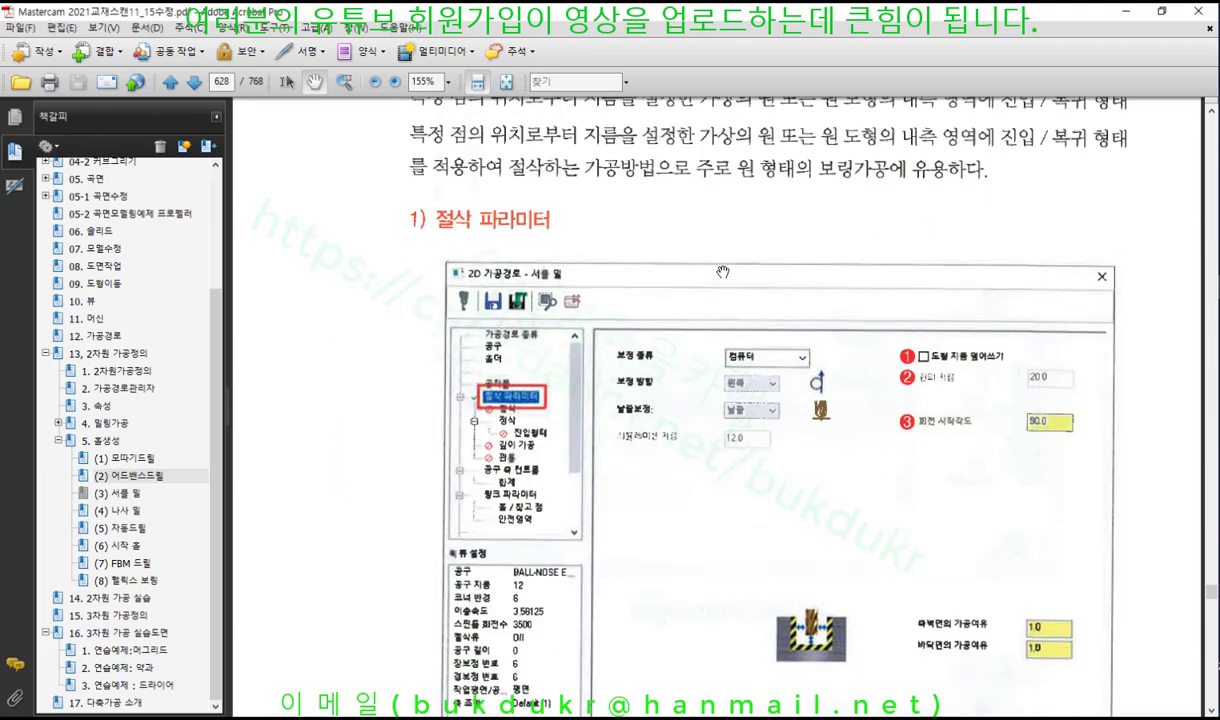
pyautogui.scroll(-4, 722, 272)
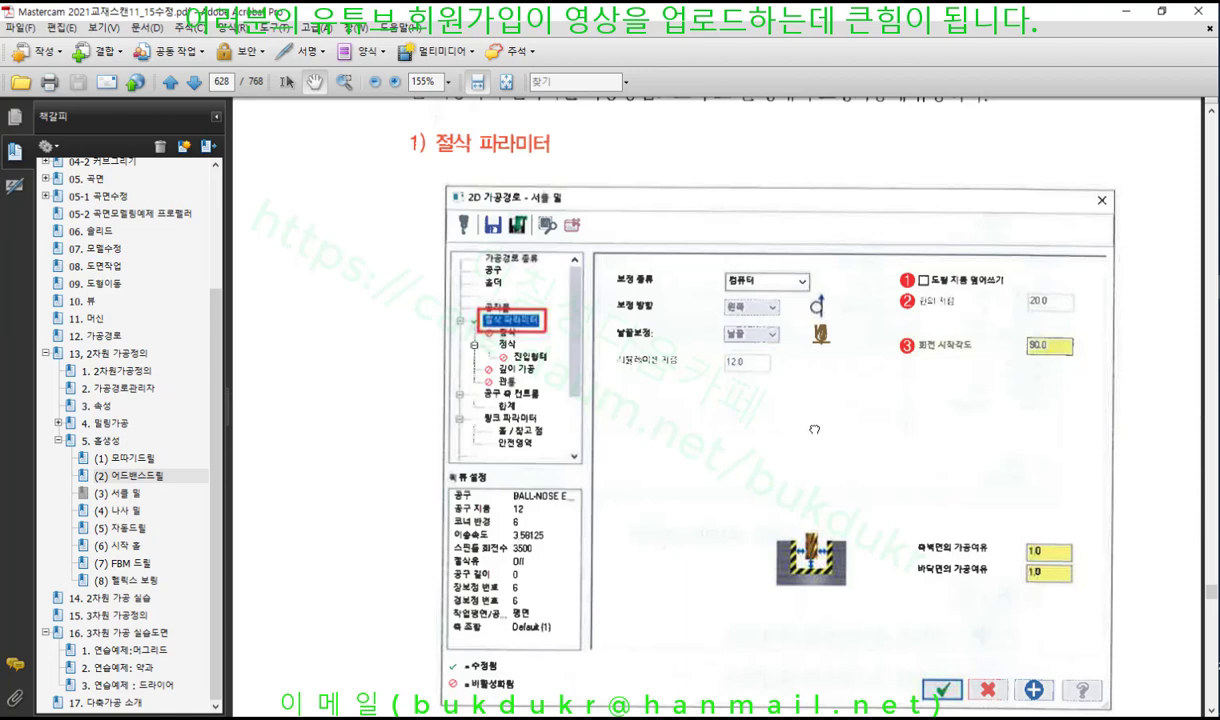
pyautogui.scroll(-1, 810, 395)
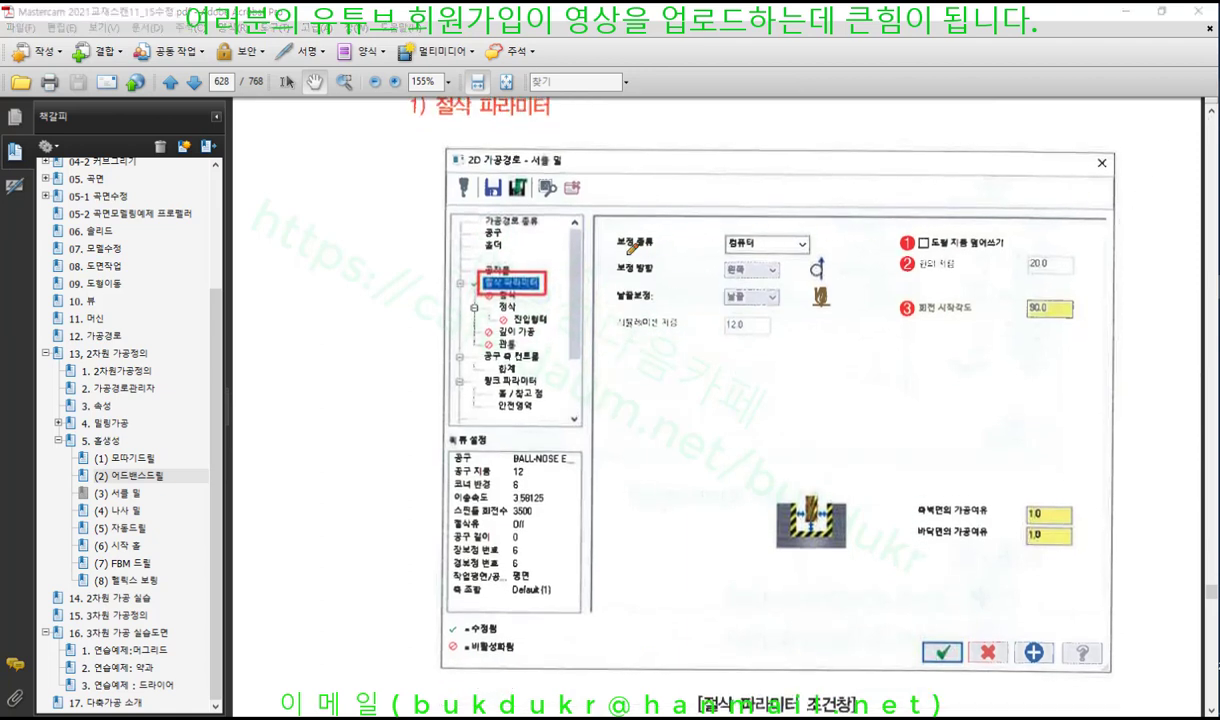
pyautogui.moveTo(613, 253); pyautogui.dragTo(816, 251)
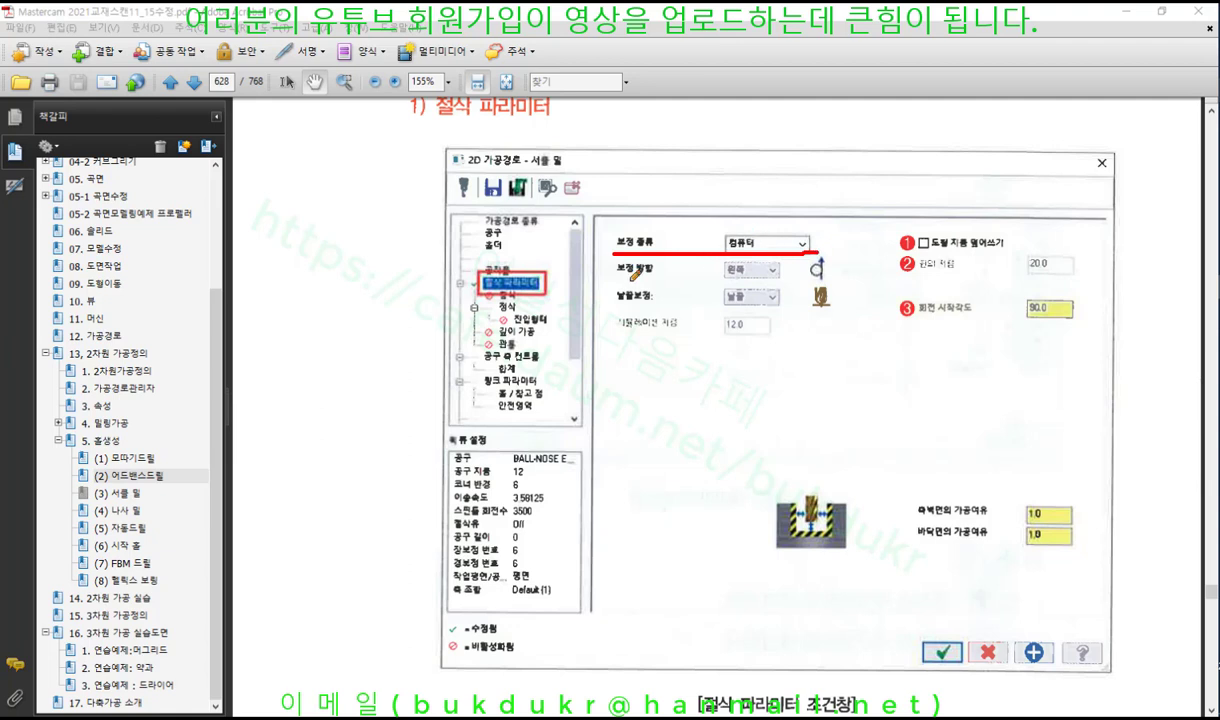
pyautogui.moveTo(604, 277); pyautogui.dragTo(780, 276)
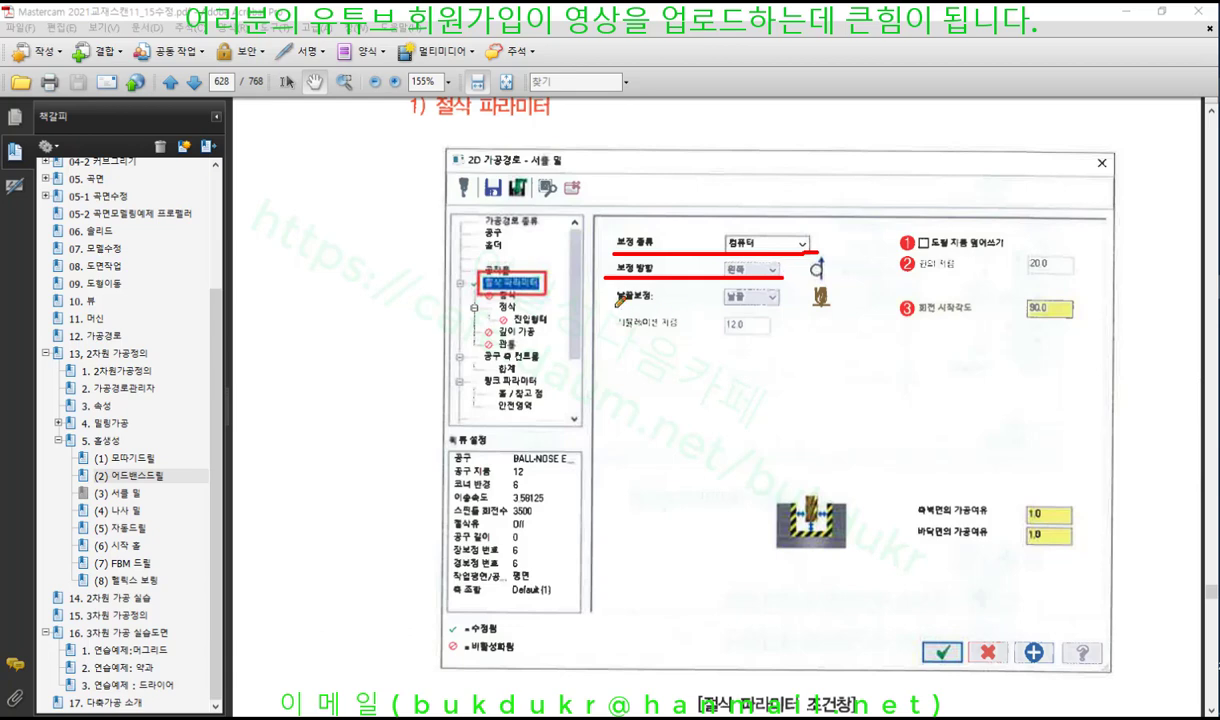
pyautogui.moveTo(613, 309); pyautogui.dragTo(834, 306)
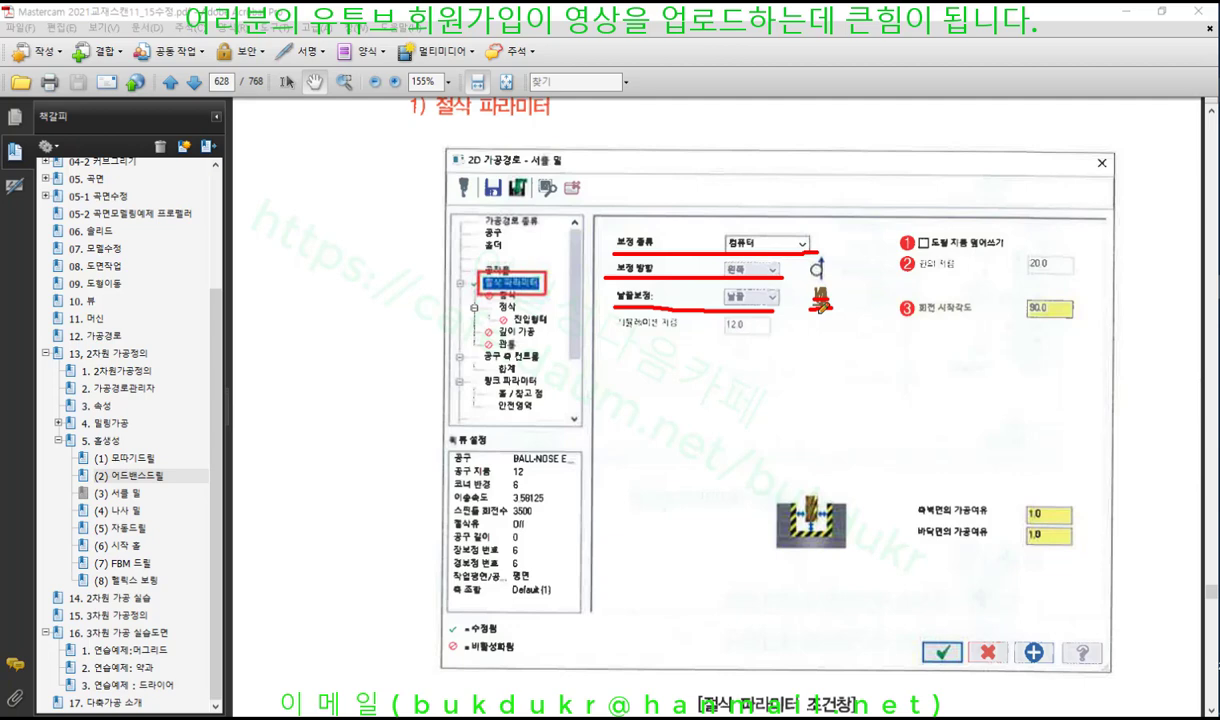
# Underline the diameter override, circle diameter, start angle and wall and floor stock settings, and clear the annotations.
pyautogui.moveTo(913, 253); pyautogui.dragTo(1023, 253)
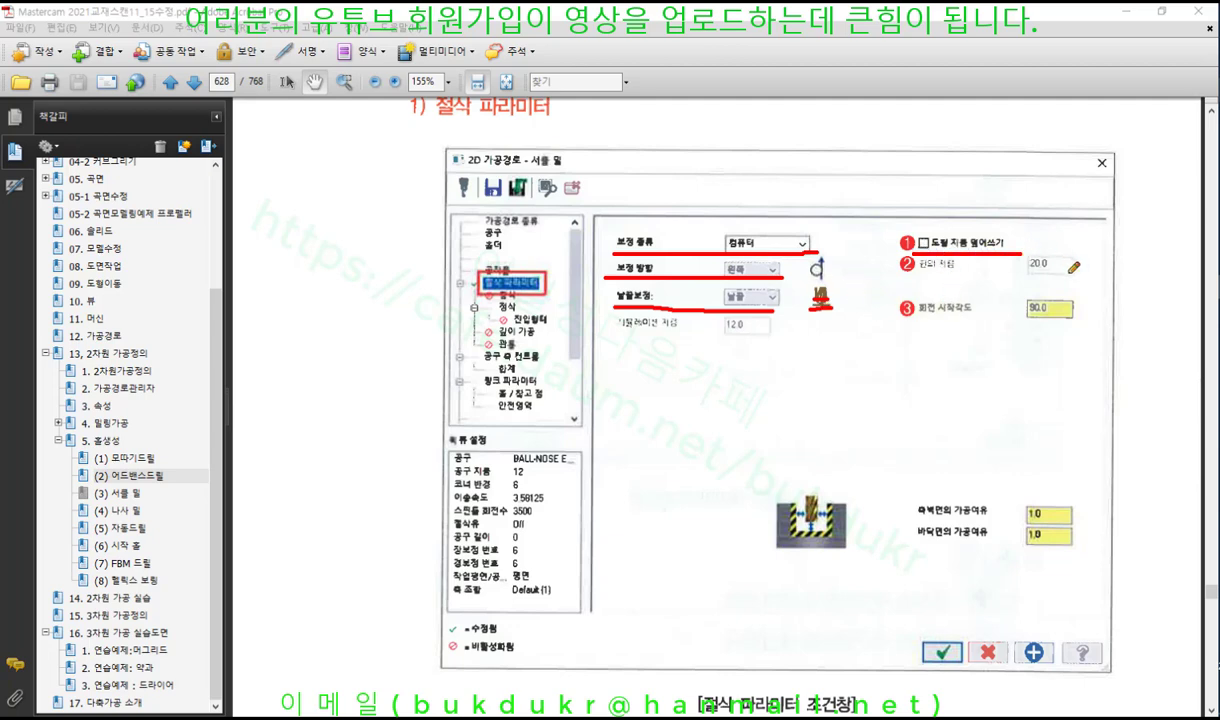
pyautogui.moveTo(906, 283); pyautogui.dragTo(1045, 285)
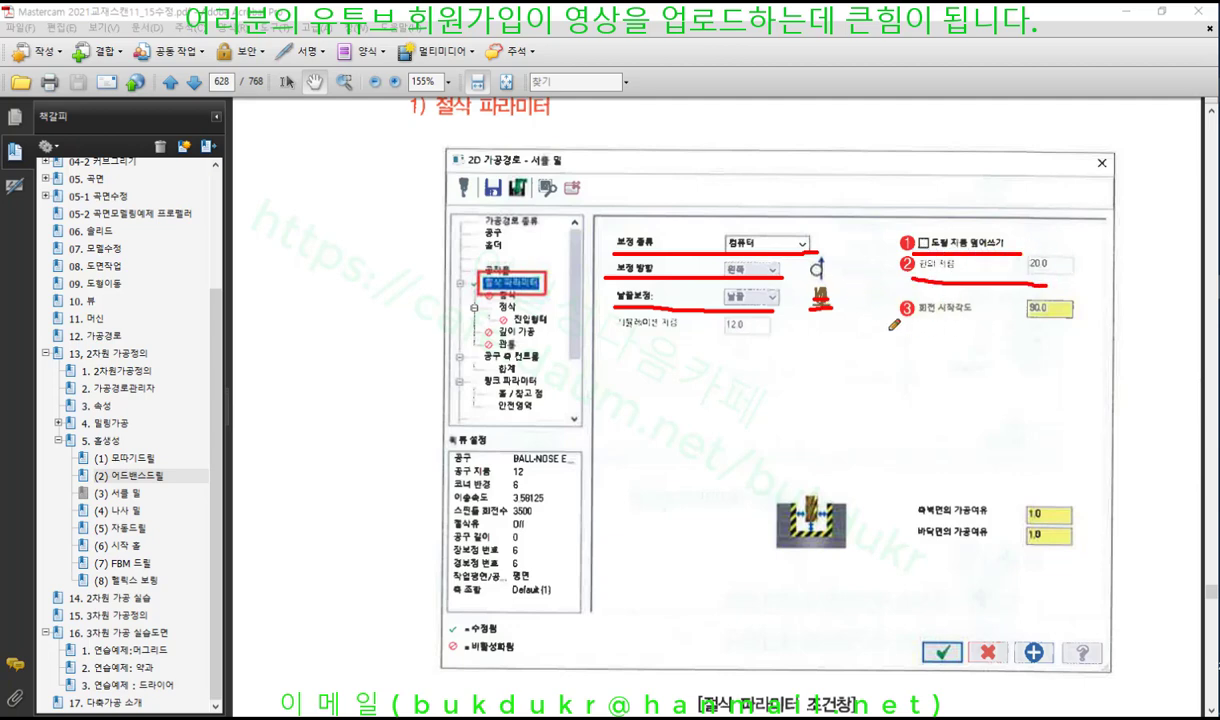
pyautogui.moveTo(889, 327); pyautogui.dragTo(1074, 323)
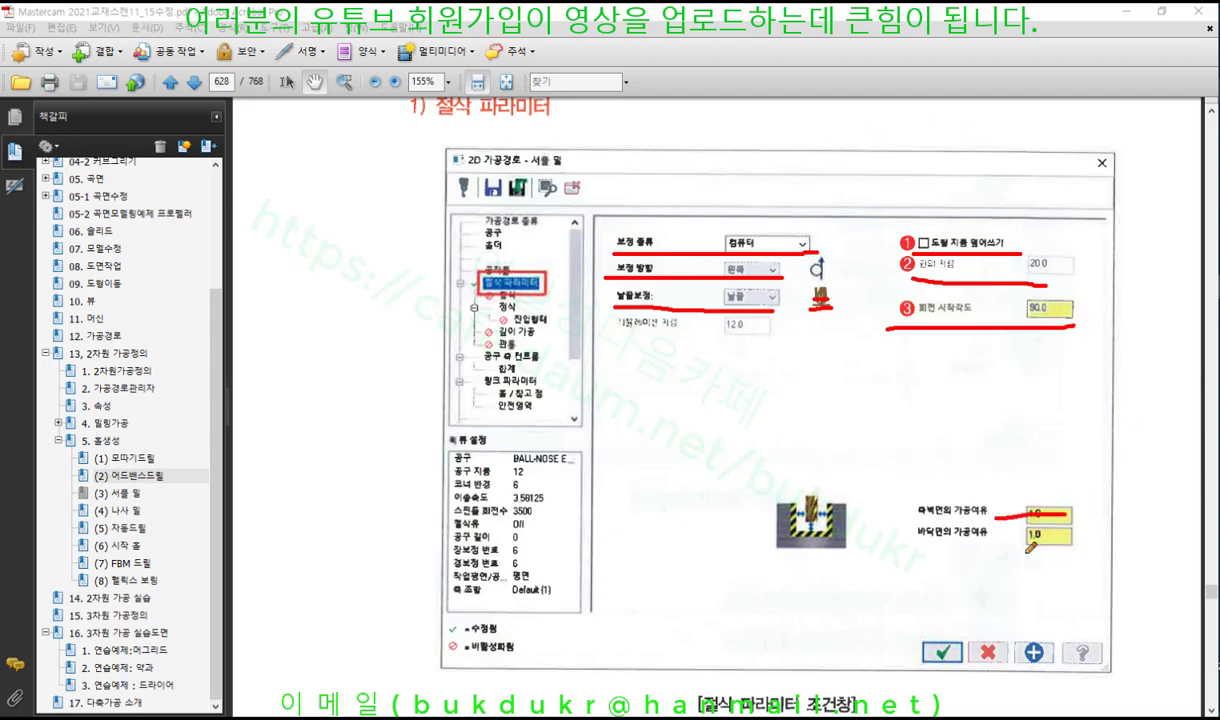
pyautogui.moveTo(996, 515); pyautogui.dragTo(1064, 513)
pyautogui.moveTo(1024, 549); pyautogui.dragTo(1072, 546)
pyautogui.rightClick(836, 356)
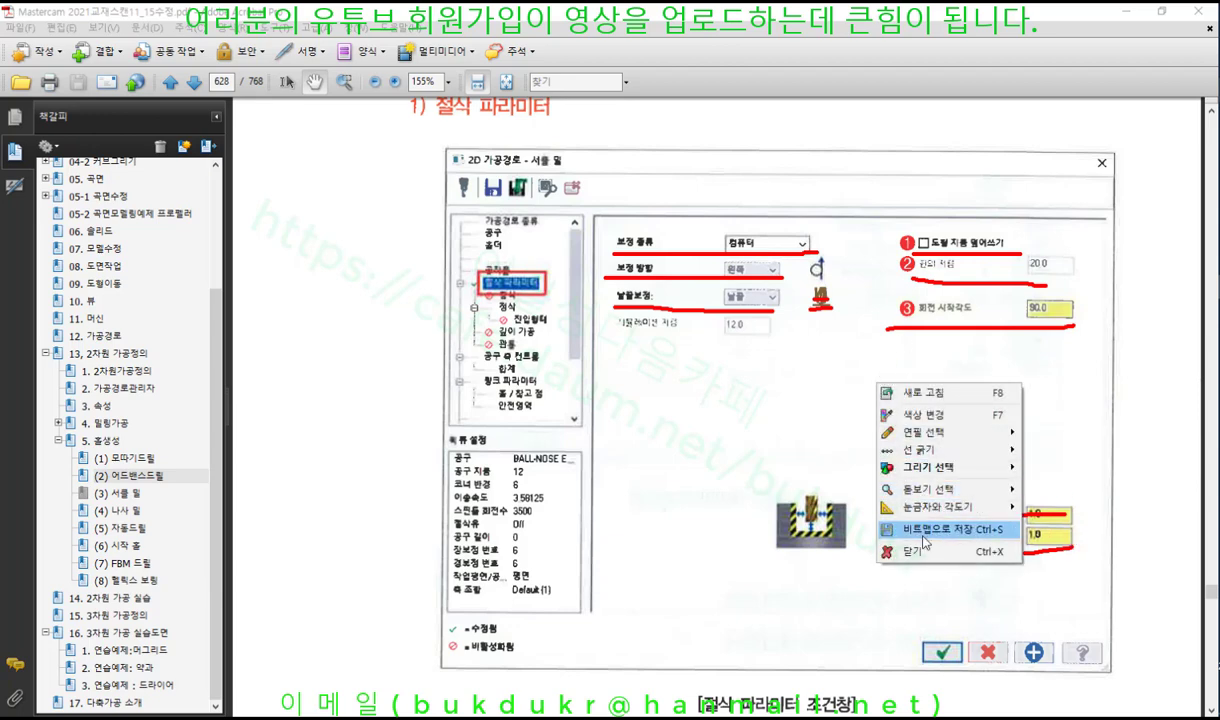
pyautogui.click(885, 508)
# Beside the 회전 시작 각도 explanation, sketch a circle with a centre cross and an entry path from the centre to its top.
pyautogui.scroll(-10, 885, 506)
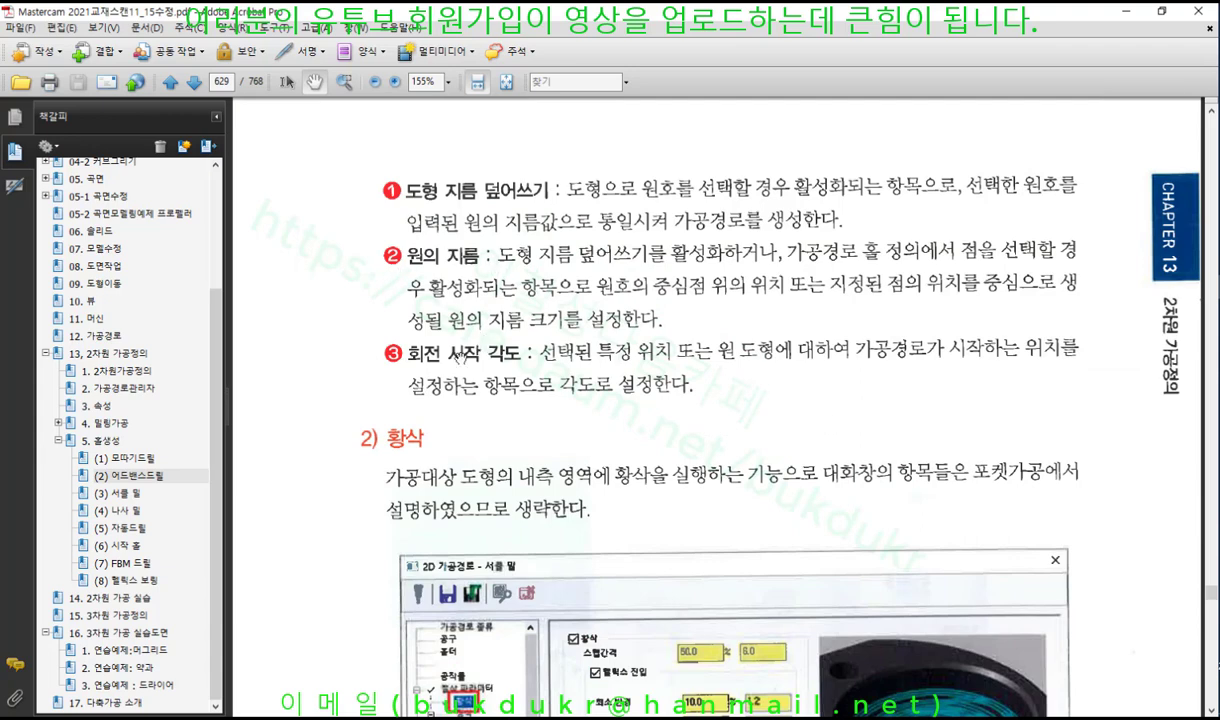
pyautogui.scroll(-3, 500, 330)
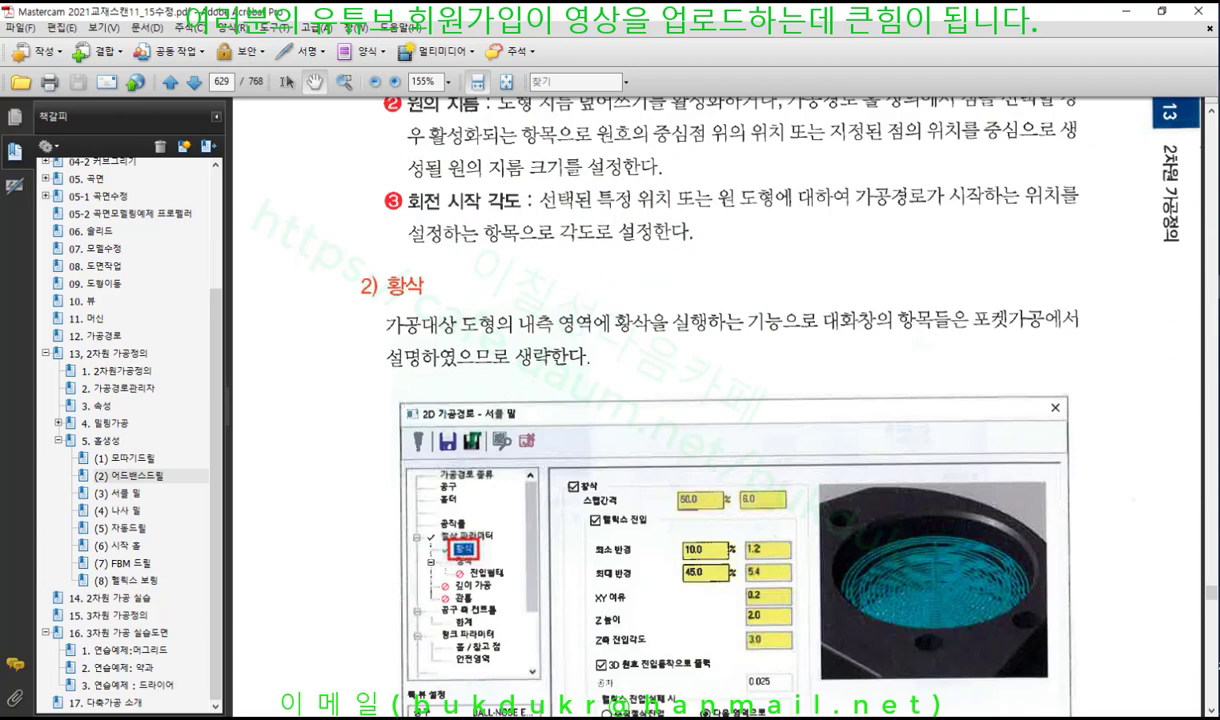
pyautogui.moveTo(818, 224)
pyautogui.mouseDown()
pyautogui.moveTo(995, 300)
pyautogui.moveTo(880, 445)
pyautogui.moveTo(785, 390)
pyautogui.moveTo(780, 358)
pyautogui.mouseUp()
pyautogui.moveTo(887, 214); pyautogui.dragTo(887, 228)
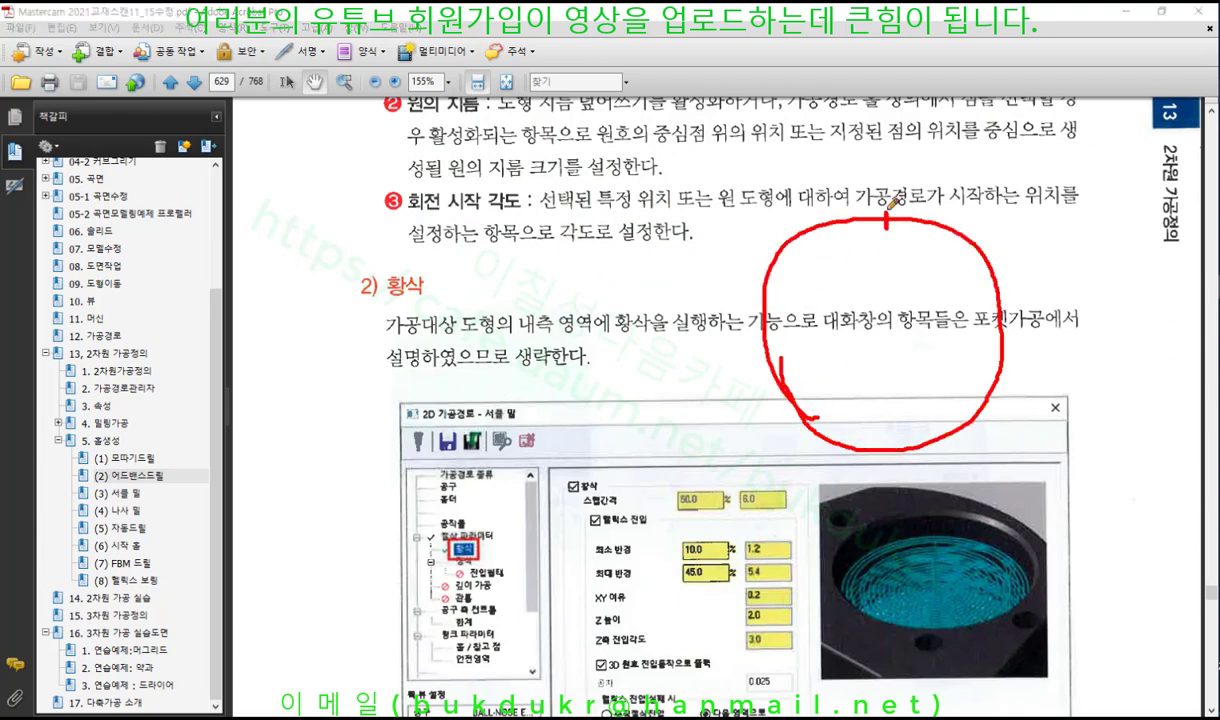
pyautogui.moveTo(868, 332)
pyautogui.mouseDown()
pyautogui.moveTo(912, 332)
pyautogui.moveTo(888, 358)
pyautogui.moveTo(946, 262)
pyautogui.moveTo(892, 216)
pyautogui.moveTo(891, 240)
pyautogui.moveTo(918, 230)
pyautogui.mouseUp()
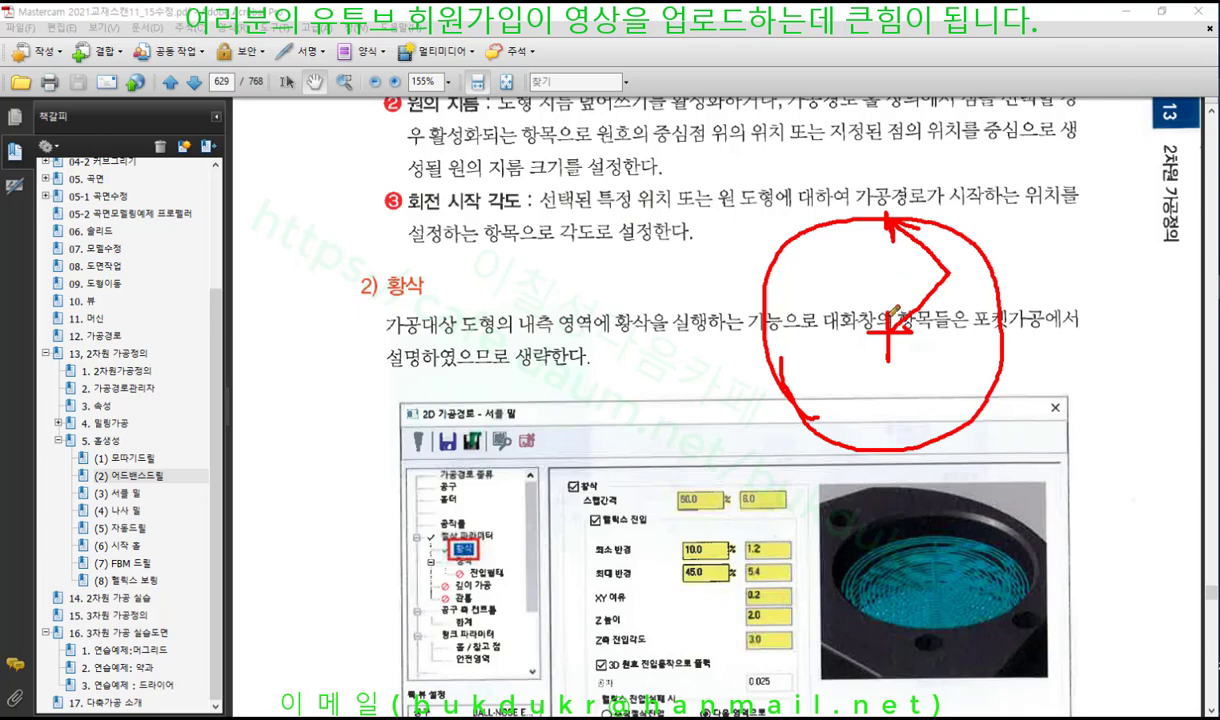
# Add an entry path to the circle's right edge, label the angles 0, 90 and 180, underline "회전 시작 각도", and clear the annotations.
pyautogui.moveTo(888, 332)
pyautogui.mouseDown()
pyautogui.moveTo(918, 362)
pyautogui.moveTo(1002, 330)
pyautogui.moveTo(1060, 358)
pyautogui.moveTo(1062, 338)
pyautogui.mouseUp()
pyautogui.moveTo(868, 150)
pyautogui.mouseDown()
pyautogui.moveTo(866, 186)
pyautogui.moveTo(894, 153)
pyautogui.mouseUp()
pyautogui.moveTo(688, 292)
pyautogui.mouseDown()
pyautogui.moveTo(680, 350)
pyautogui.moveTo(706, 340)
pyautogui.moveTo(712, 318)
pyautogui.moveTo(730, 322)
pyautogui.mouseUp()
pyautogui.moveTo(399, 215); pyautogui.dragTo(490, 212)
pyautogui.rightClick(492, 283)
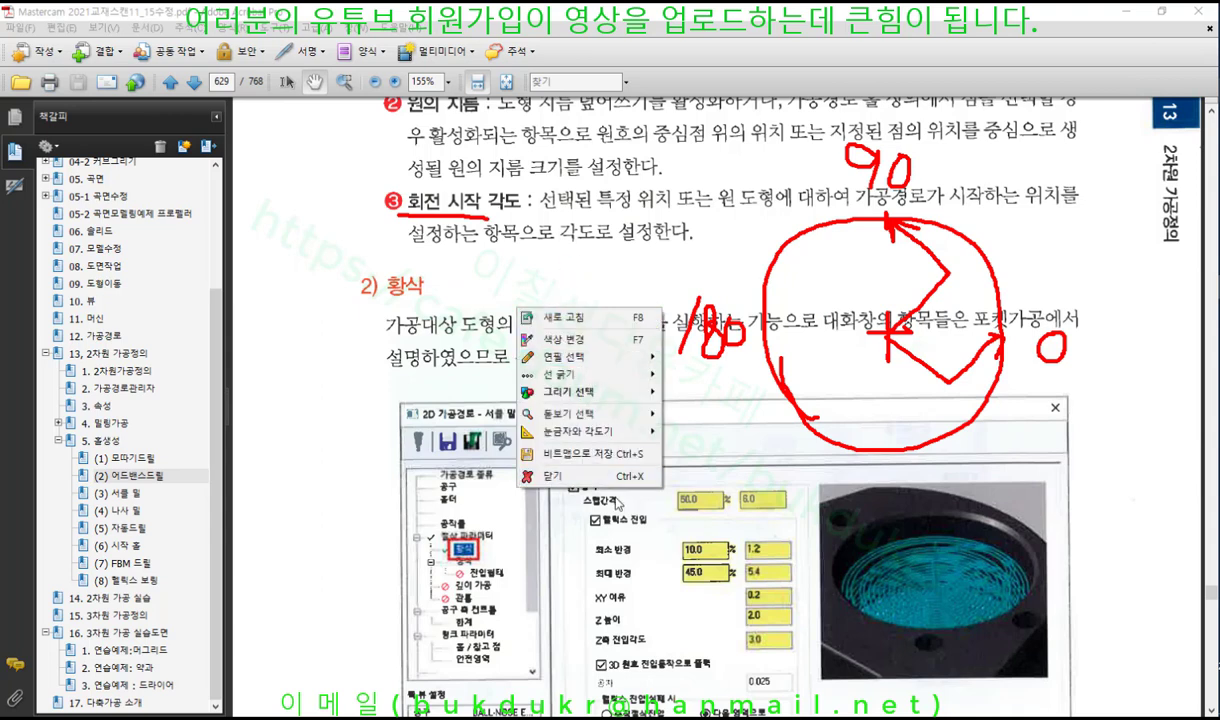
pyautogui.click(540, 466)
# In the roughing (황삭) section, sketch a large circle with a smaller helical entry path inside, and box the 헬릭스 진입 option.
pyautogui.scroll(-3, 659, 432)
pyautogui.scroll(-1, 659, 432)
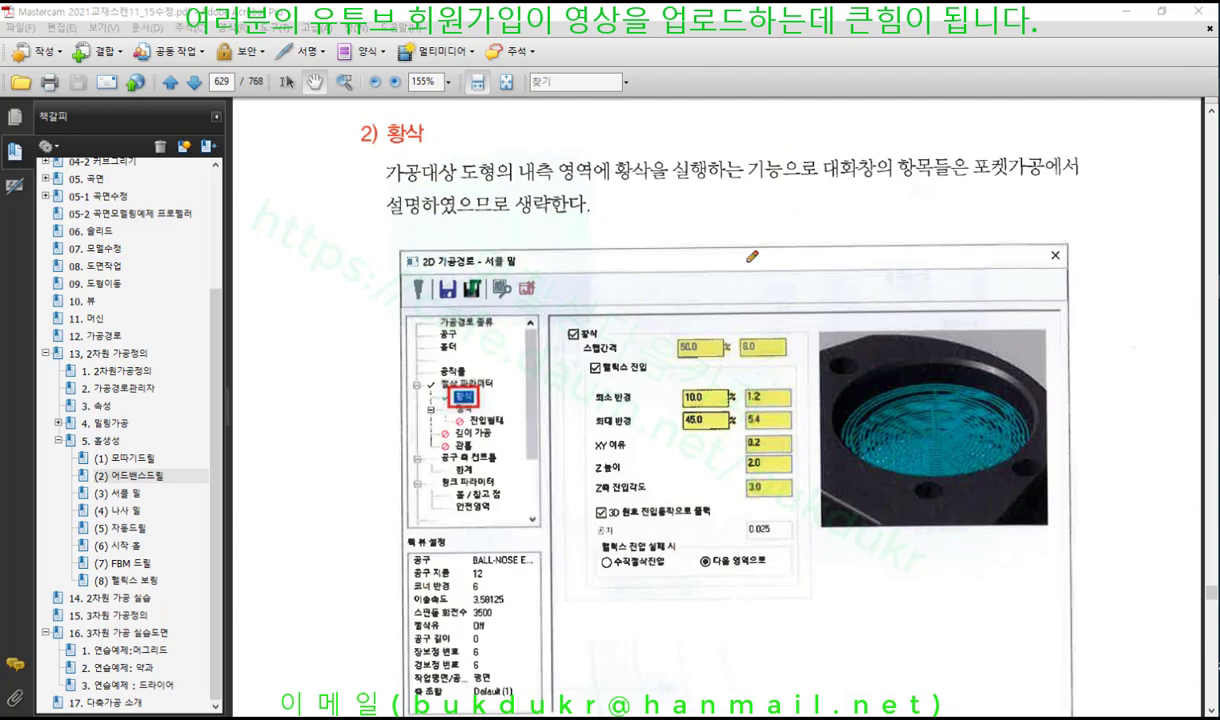
pyautogui.moveTo(802, 281)
pyautogui.mouseDown()
pyautogui.moveTo(710, 248)
pyautogui.moveTo(767, 103)
pyautogui.moveTo(846, 180)
pyautogui.moveTo(785, 274)
pyautogui.mouseUp()
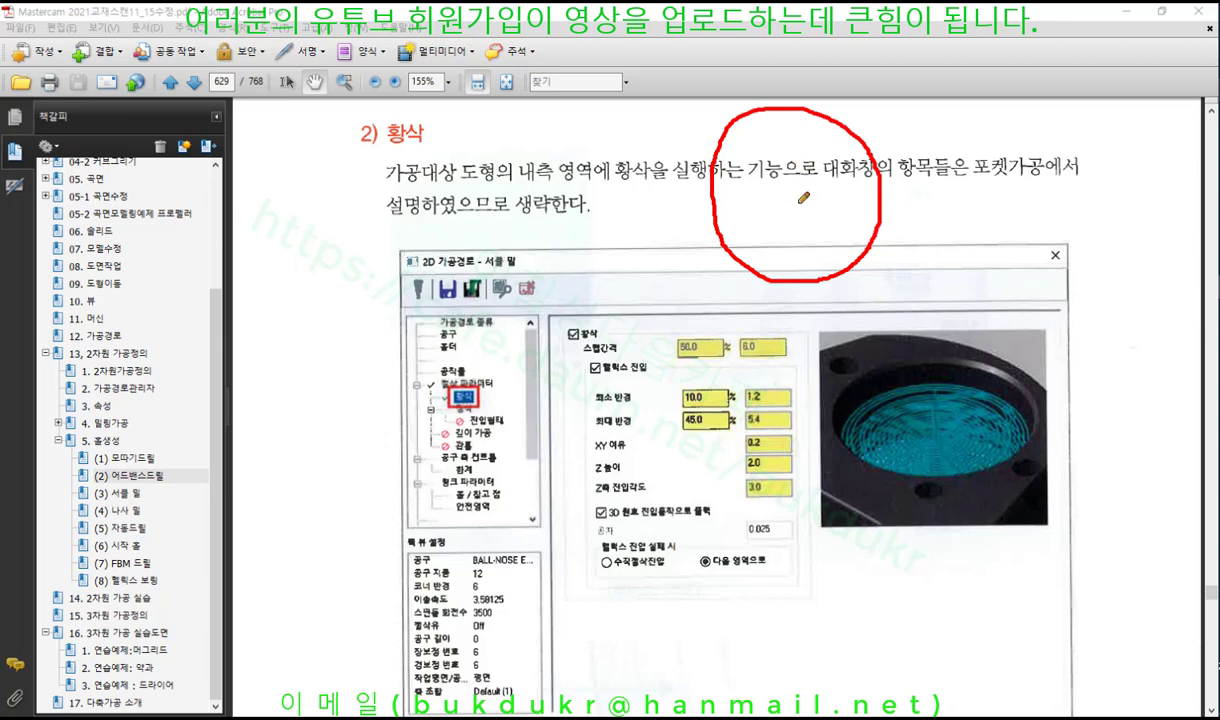
pyautogui.moveTo(784, 197)
pyautogui.mouseDown()
pyautogui.moveTo(802, 196)
pyautogui.moveTo(791, 225)
pyautogui.mouseUp()
pyautogui.moveTo(786, 228)
pyautogui.mouseDown()
pyautogui.moveTo(746, 226)
pyautogui.moveTo(755, 152)
pyautogui.moveTo(801, 205)
pyautogui.moveTo(758, 232)
pyautogui.mouseUp()
pyautogui.moveTo(783, 148)
pyautogui.mouseDown()
pyautogui.moveTo(790, 196)
pyautogui.moveTo(841, 168)
pyautogui.moveTo(770, 160)
pyautogui.moveTo(797, 241)
pyautogui.moveTo(833, 188)
pyautogui.moveTo(787, 190)
pyautogui.mouseUp()
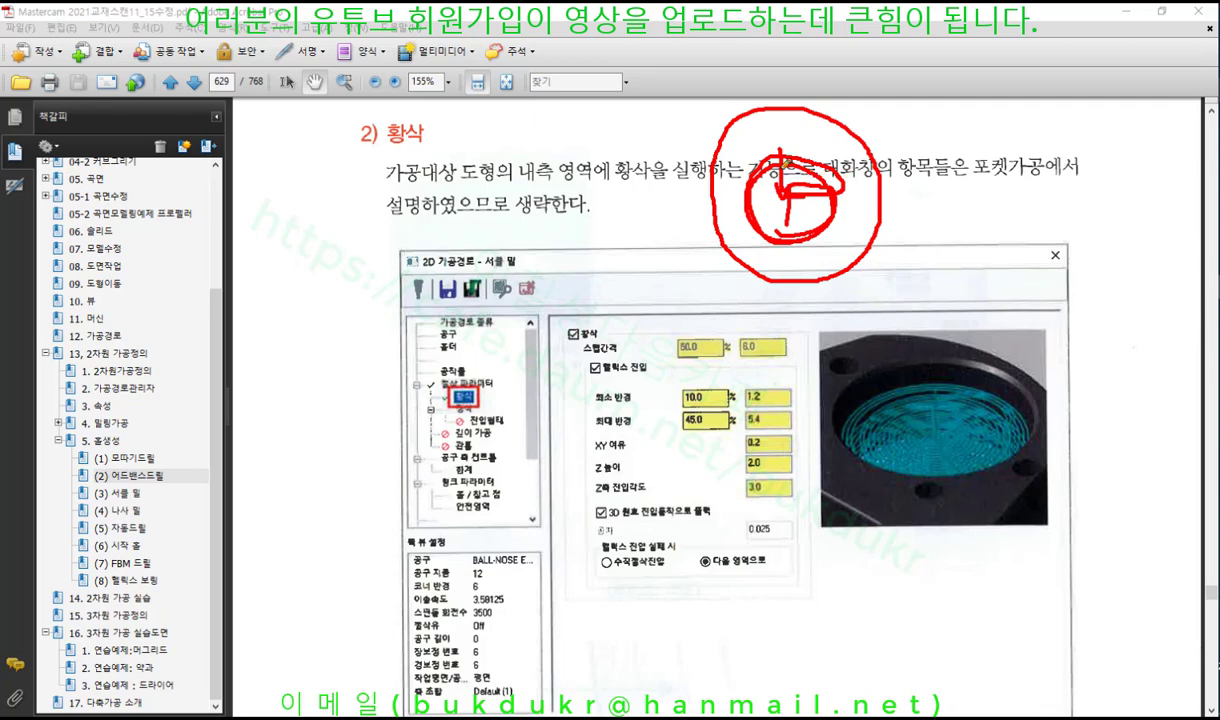
pyautogui.moveTo(797, 183)
pyautogui.mouseDown()
pyautogui.moveTo(750, 205)
pyautogui.moveTo(748, 172)
pyautogui.mouseUp()
pyautogui.moveTo(590, 370)
pyautogui.mouseDown()
pyautogui.moveTo(625, 377)
pyautogui.moveTo(655, 360)
pyautogui.moveTo(587, 352)
pyautogui.mouseUp()
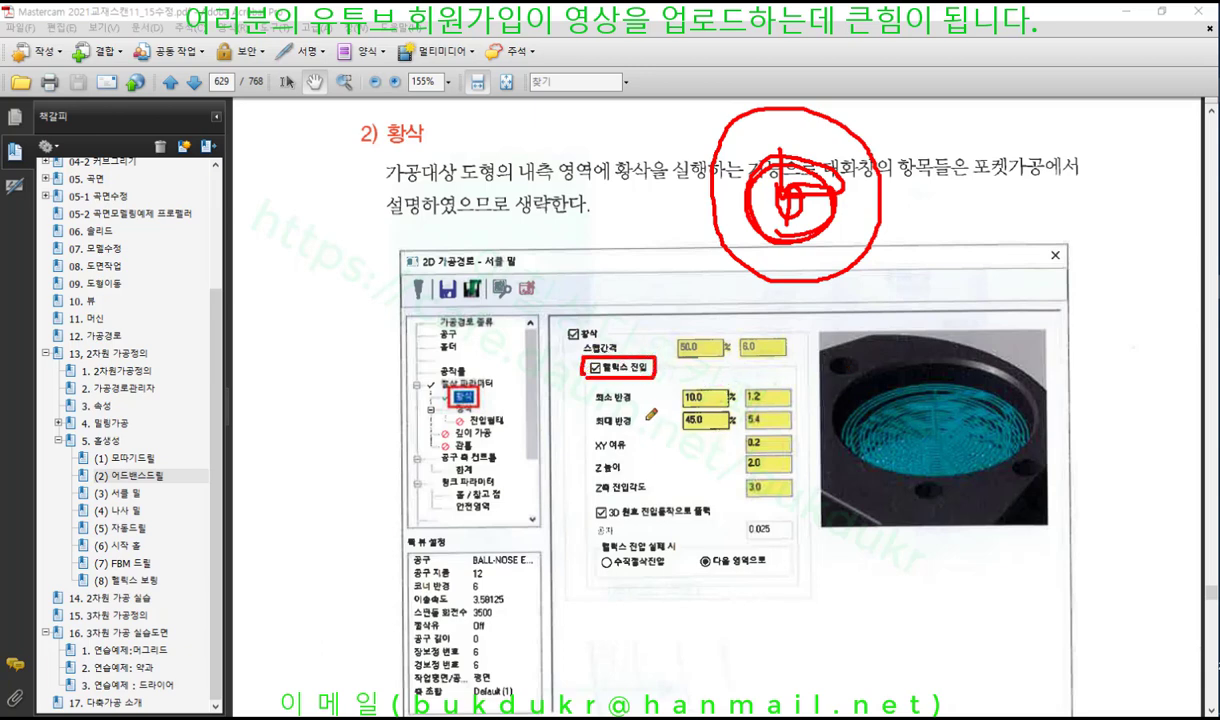
# Underline the 최소 반경 and 최대 반경 settings, and sketch a helical coil beside a small circle inside a large one.
pyautogui.moveTo(596, 405)
pyautogui.mouseDown()
pyautogui.moveTo(636, 404)
pyautogui.moveTo(647, 428)
pyautogui.moveTo(750, 404)
pyautogui.mouseUp()
pyautogui.moveTo(666, 432); pyautogui.dragTo(755, 430)
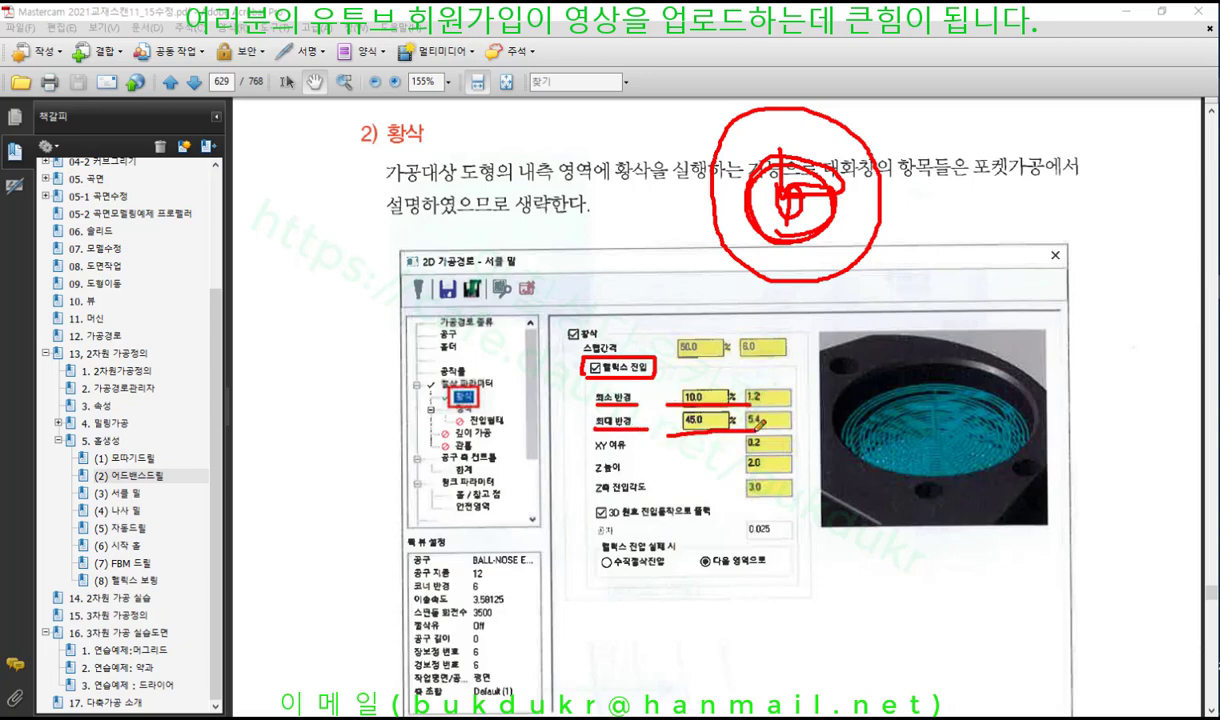
pyautogui.moveTo(1000, 223)
pyautogui.mouseDown()
pyautogui.moveTo(950, 201)
pyautogui.moveTo(1004, 203)
pyautogui.moveTo(950, 230)
pyautogui.moveTo(995, 228)
pyautogui.moveTo(1009, 254)
pyautogui.moveTo(955, 245)
pyautogui.moveTo(1005, 255)
pyautogui.moveTo(952, 268)
pyautogui.moveTo(957, 289)
pyautogui.moveTo(1005, 280)
pyautogui.moveTo(955, 300)
pyautogui.moveTo(1021, 320)
pyautogui.moveTo(995, 350)
pyautogui.mouseUp()
pyautogui.moveTo(1125, 240)
pyautogui.mouseDown()
pyautogui.moveTo(1093, 258)
pyautogui.moveTo(1118, 291)
pyautogui.moveTo(1138, 234)
pyautogui.mouseUp()
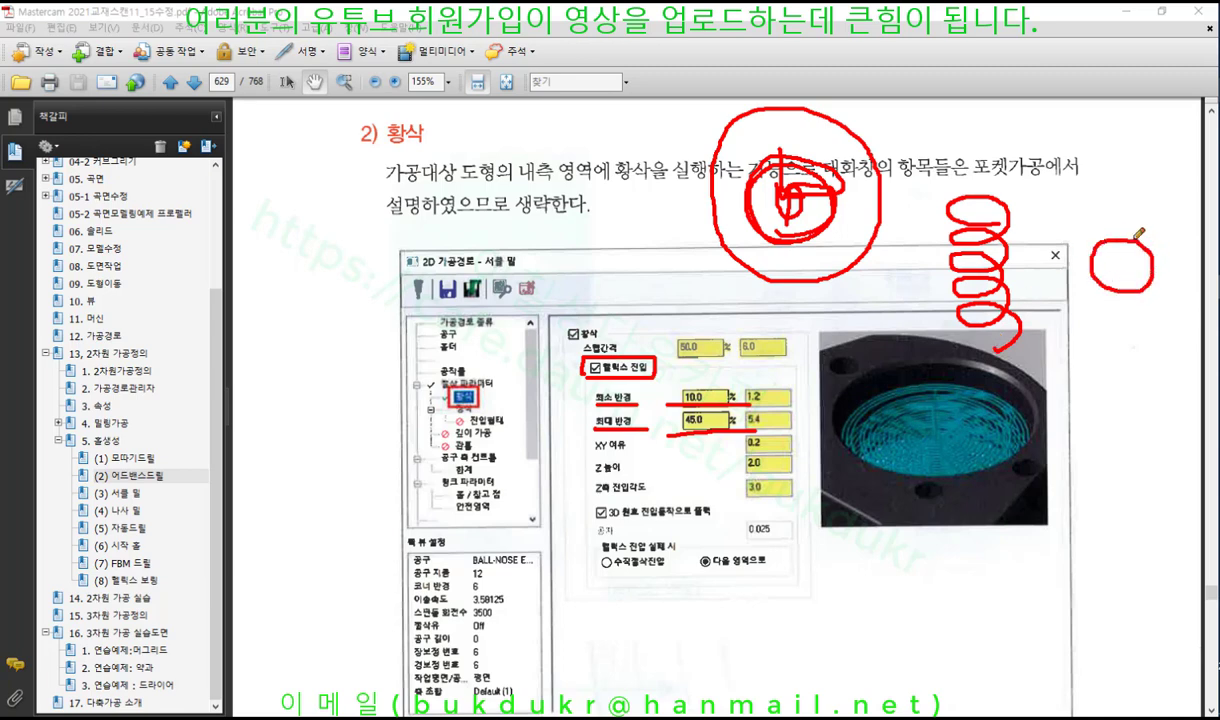
pyautogui.moveTo(1098, 170)
pyautogui.mouseDown()
pyautogui.moveTo(1030, 318)
pyautogui.moveTo(1200, 265)
pyautogui.moveTo(1138, 168)
pyautogui.mouseUp()
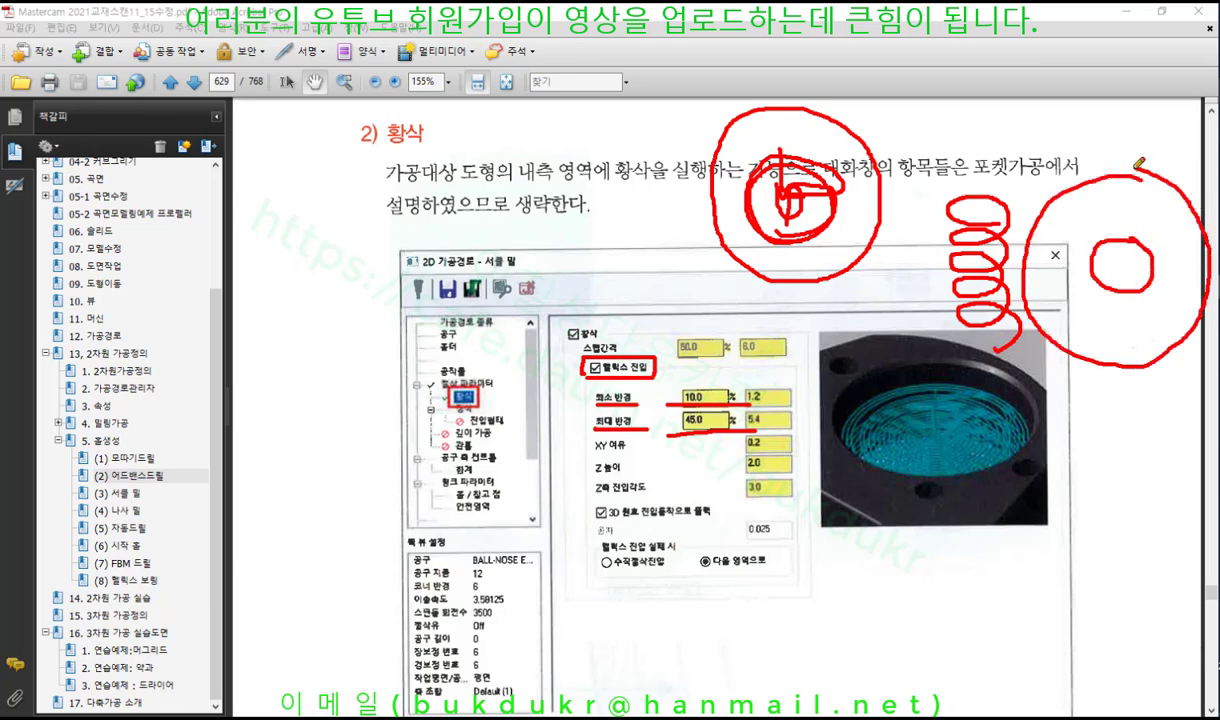
# Underline 최소 반경 and XY 여유, and sketch a stepped wall profile with slanted clearance strokes on both sides of the coil.
pyautogui.moveTo(581, 410); pyautogui.dragTo(636, 405)
pyautogui.moveTo(595, 450); pyautogui.dragTo(640, 451)
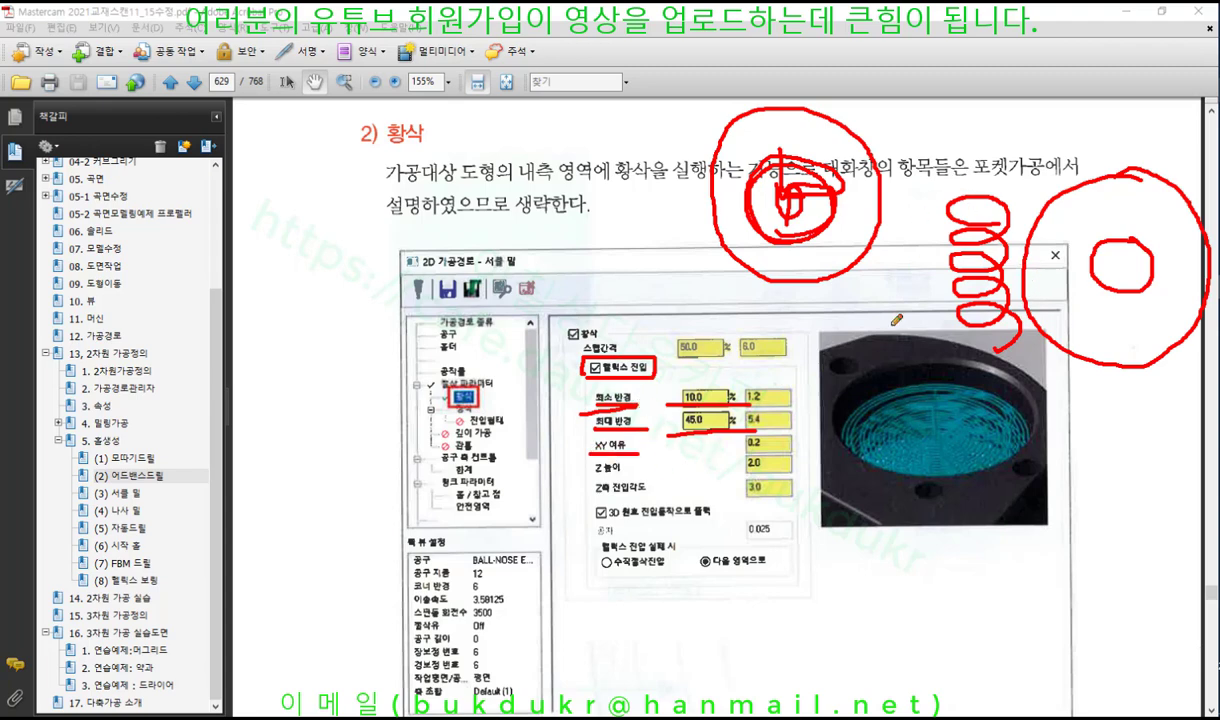
pyautogui.moveTo(857, 283); pyautogui.dragTo(922, 365)
pyautogui.moveTo(1120, 271)
pyautogui.mouseDown()
pyautogui.moveTo(1050, 271)
pyautogui.moveTo(1050, 376)
pyautogui.mouseUp()
pyautogui.moveTo(1039, 282)
pyautogui.mouseDown()
pyautogui.moveTo(1021, 320)
pyautogui.moveTo(1038, 319)
pyautogui.mouseUp()
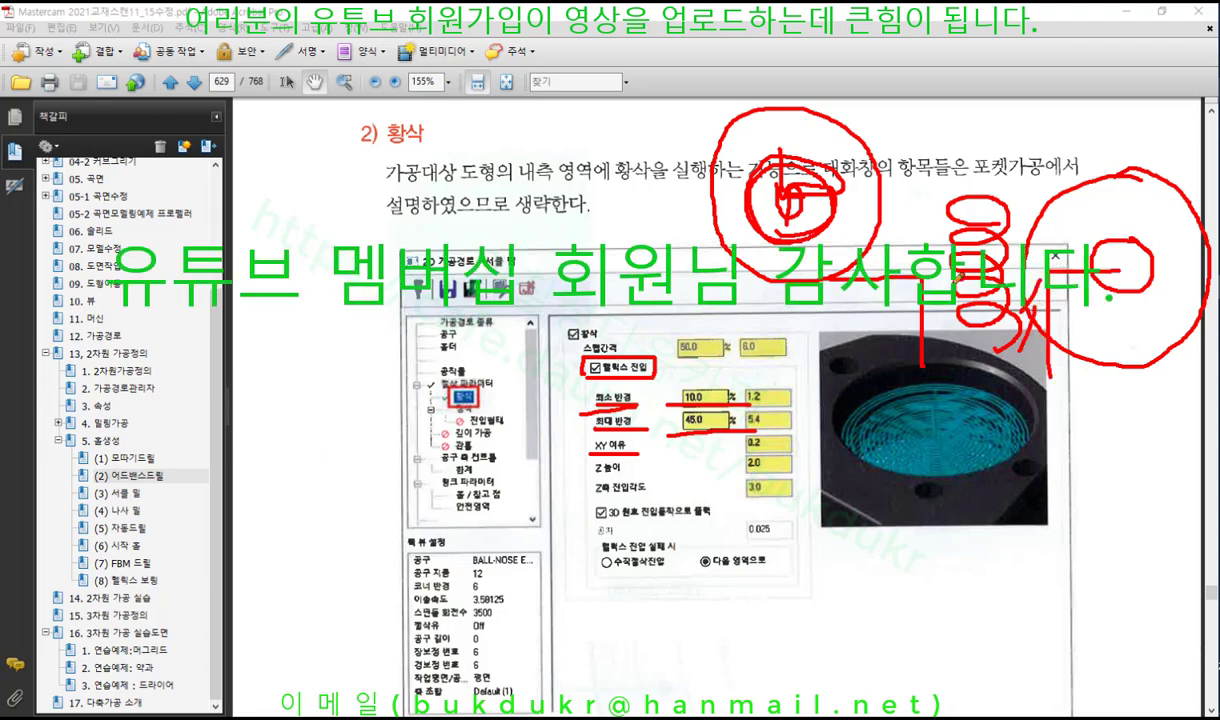
pyautogui.moveTo(949, 290)
pyautogui.mouseDown()
pyautogui.moveTo(928, 325)
pyautogui.moveTo(938, 345)
pyautogui.mouseUp()
pyautogui.moveTo(944, 350); pyautogui.dragTo(933, 366)
# Underline the Z 높이 and Z축 진입각도 settings with their values, and the 3D arc entry motion output option.
pyautogui.moveTo(596, 467); pyautogui.dragTo(628, 466)
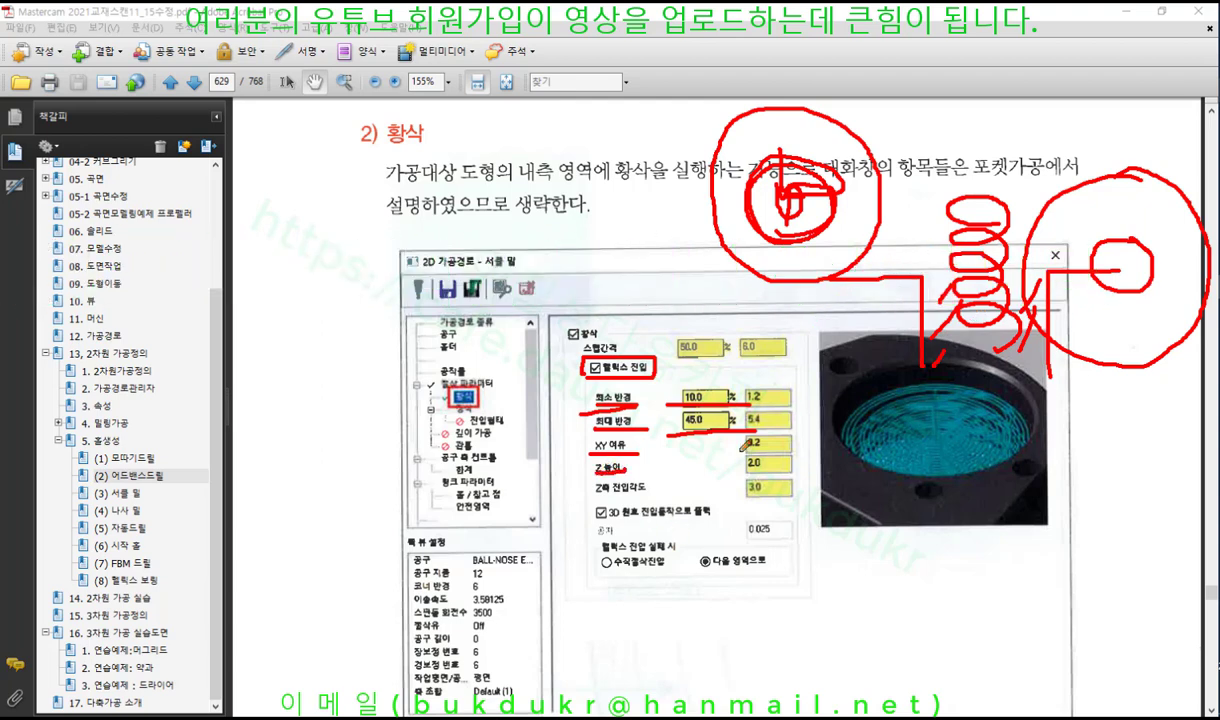
pyautogui.moveTo(742, 467); pyautogui.dragTo(793, 466)
pyautogui.moveTo(593, 492); pyautogui.dragTo(791, 490)
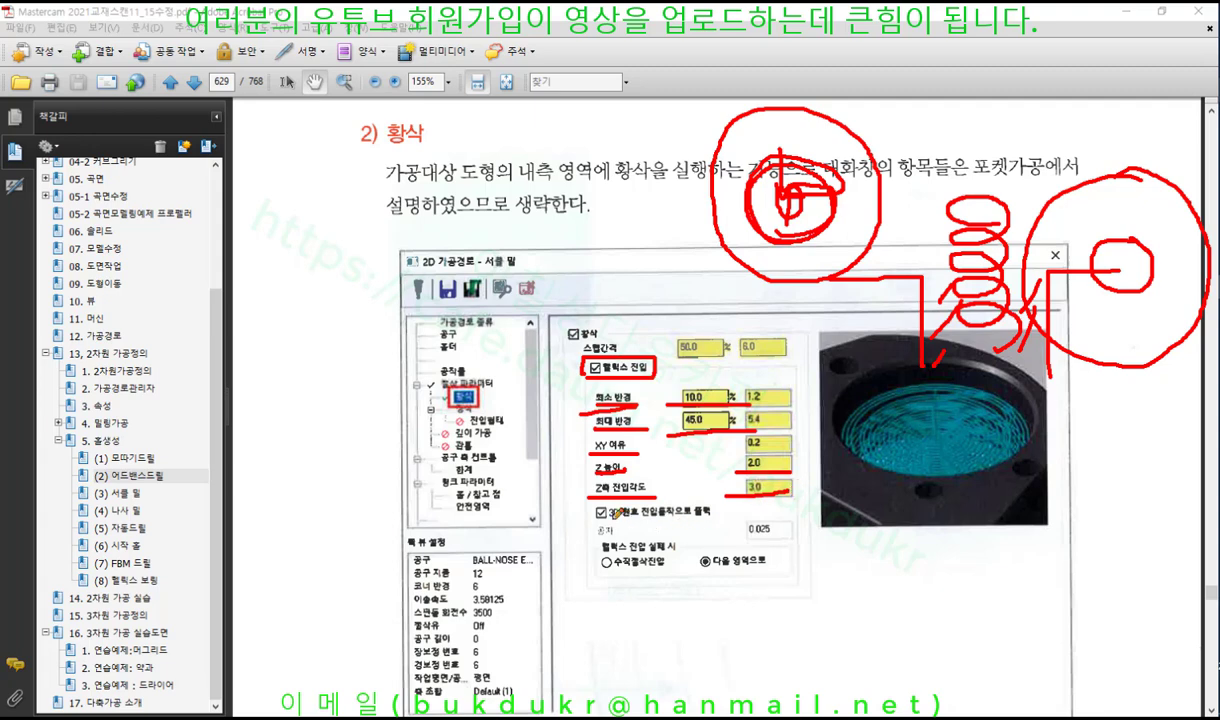
pyautogui.moveTo(588, 523); pyautogui.dragTo(717, 519)
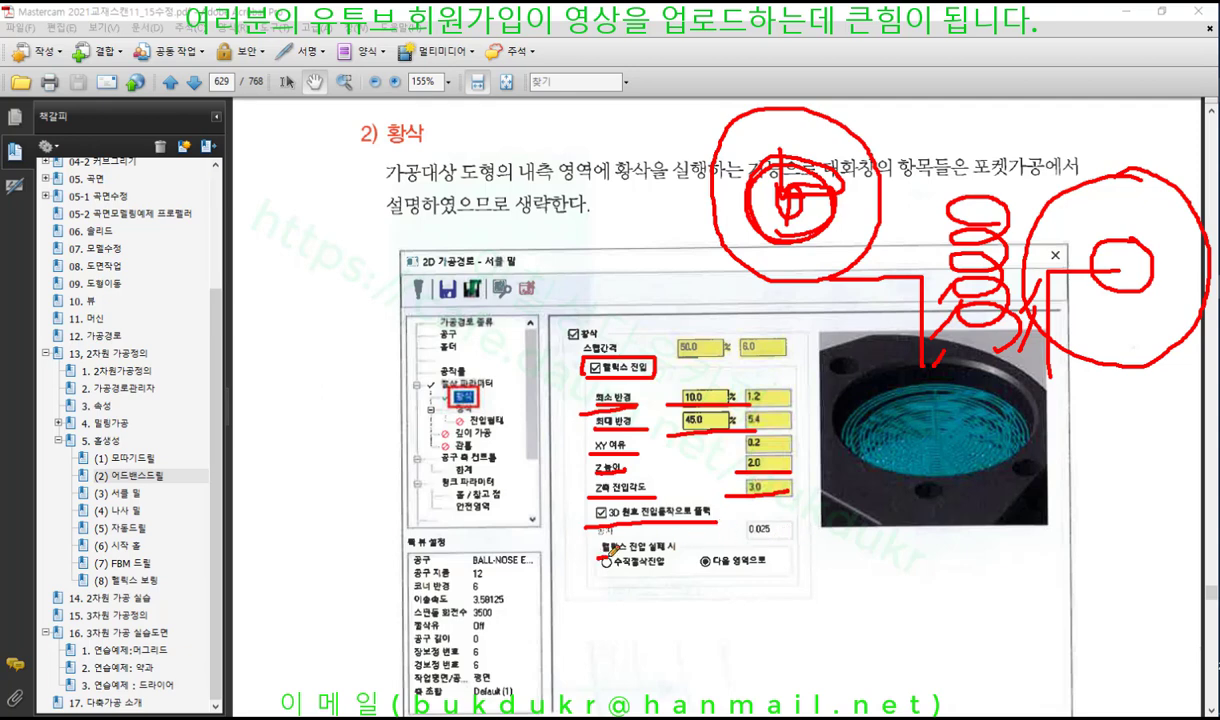
# Underline the helix entry failure options, illustrate them with a downward arrow and an X with a curved arrow, and clear the annotations.
pyautogui.moveTo(607, 552)
pyautogui.mouseDown()
pyautogui.moveTo(680, 550)
pyautogui.moveTo(645, 565)
pyautogui.moveTo(664, 563)
pyautogui.moveTo(640, 655)
pyautogui.mouseUp()
pyautogui.moveTo(629, 631); pyautogui.dragTo(656, 628)
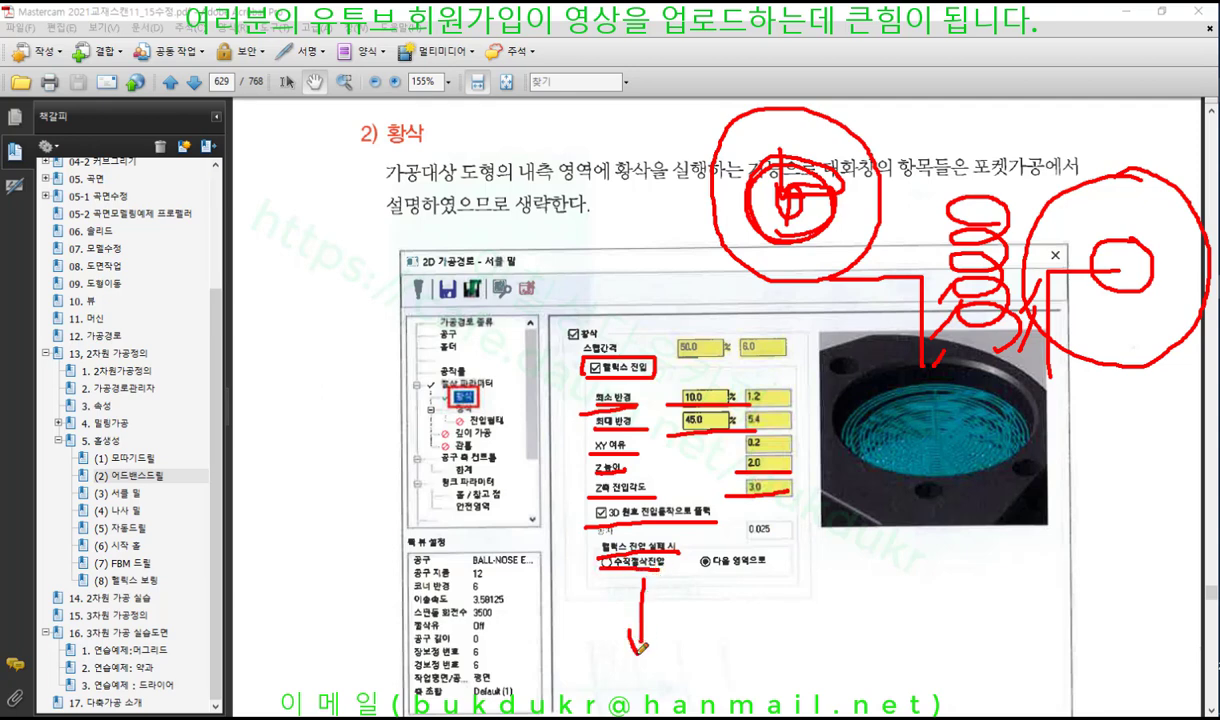
pyautogui.moveTo(700, 573)
pyautogui.mouseDown()
pyautogui.moveTo(790, 572)
pyautogui.moveTo(730, 630)
pyautogui.moveTo(866, 588)
pyautogui.moveTo(926, 598)
pyautogui.moveTo(905, 590)
pyautogui.moveTo(903, 608)
pyautogui.moveTo(918, 600)
pyautogui.mouseUp()
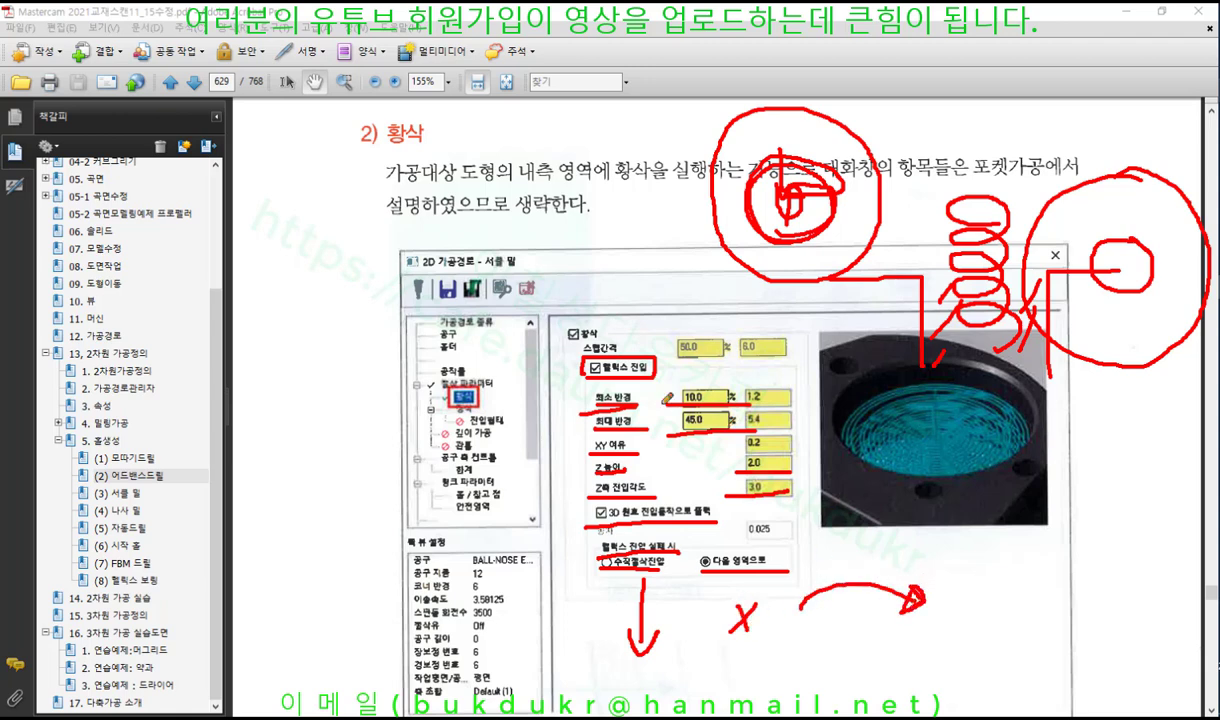
pyautogui.rightClick(905, 385)
pyautogui.click(960, 545)
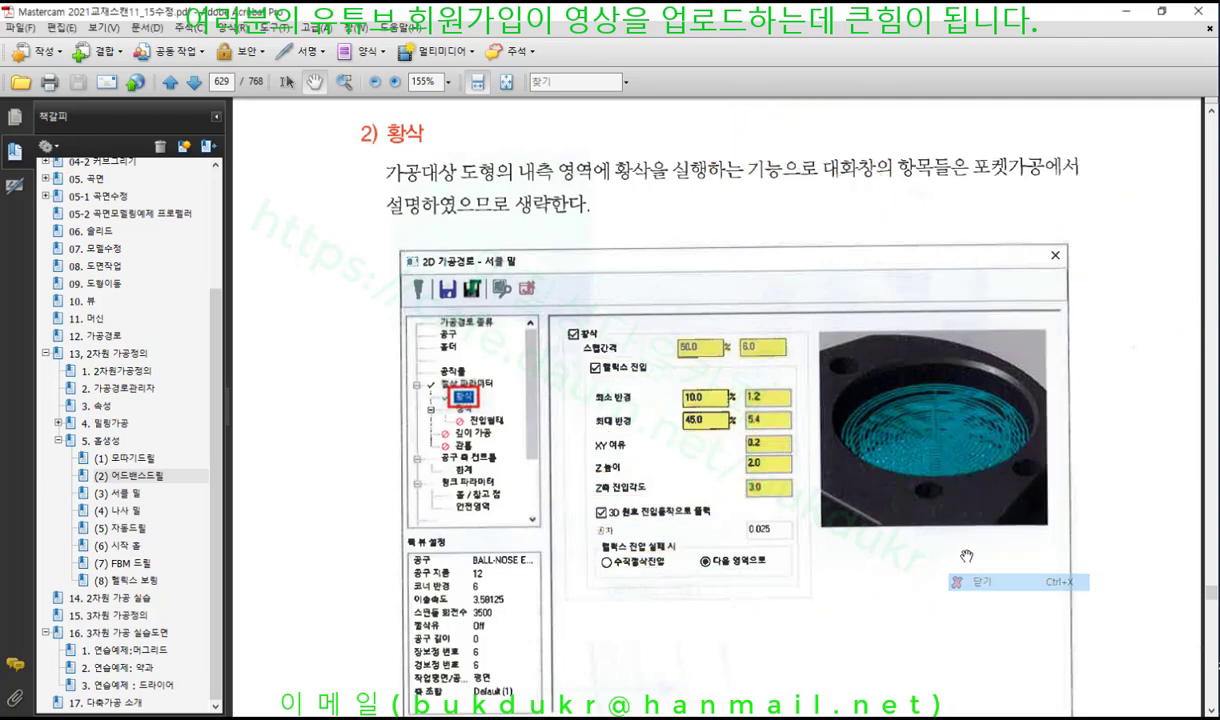
# In the 3) 정삭 section's dialog picture, box the main 정삭 option, bracket the 세미-정삭 and 정삭 groups, and clear the annotations.
pyautogui.scroll(-5, 864, 471)
pyautogui.scroll(-12, 864, 471)
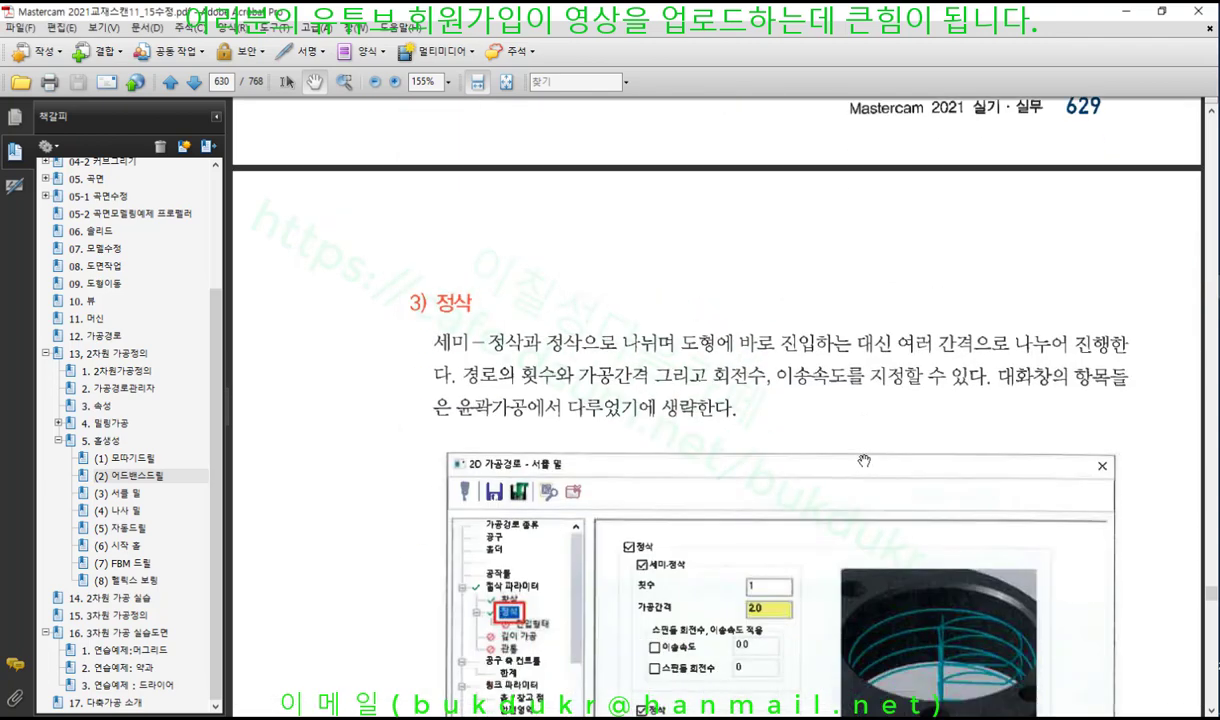
pyautogui.scroll(-3, 864, 460)
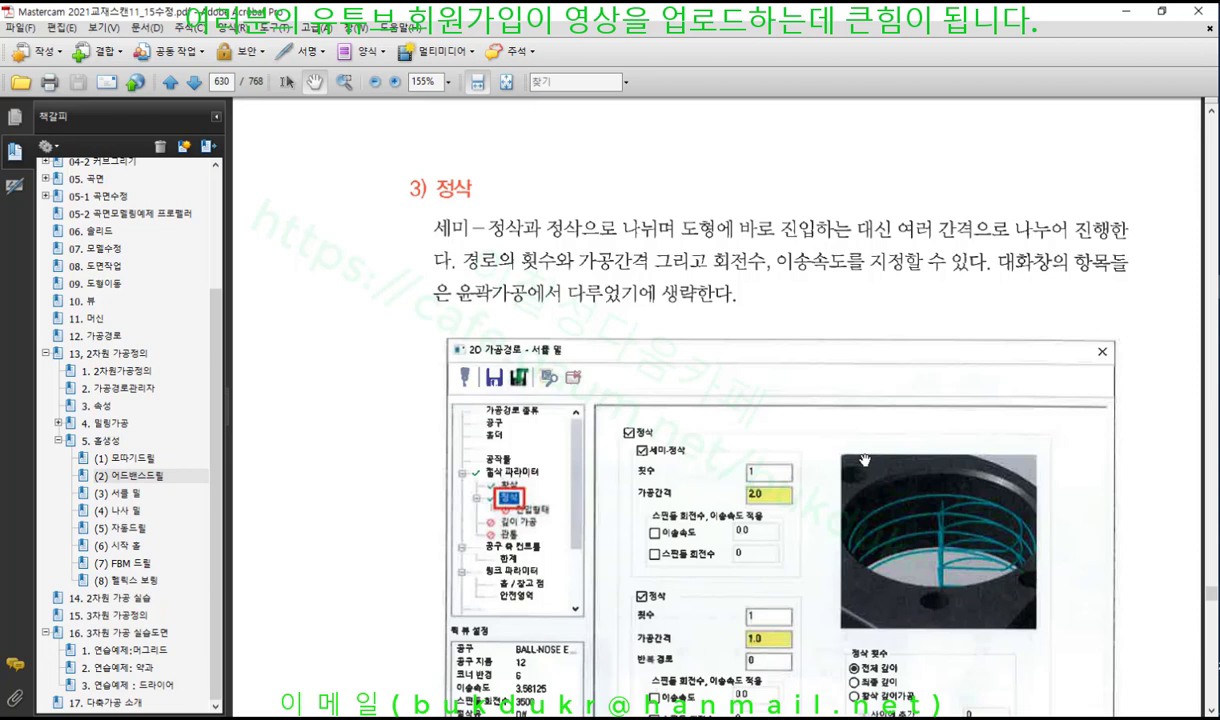
pyautogui.scroll(-2, 864, 460)
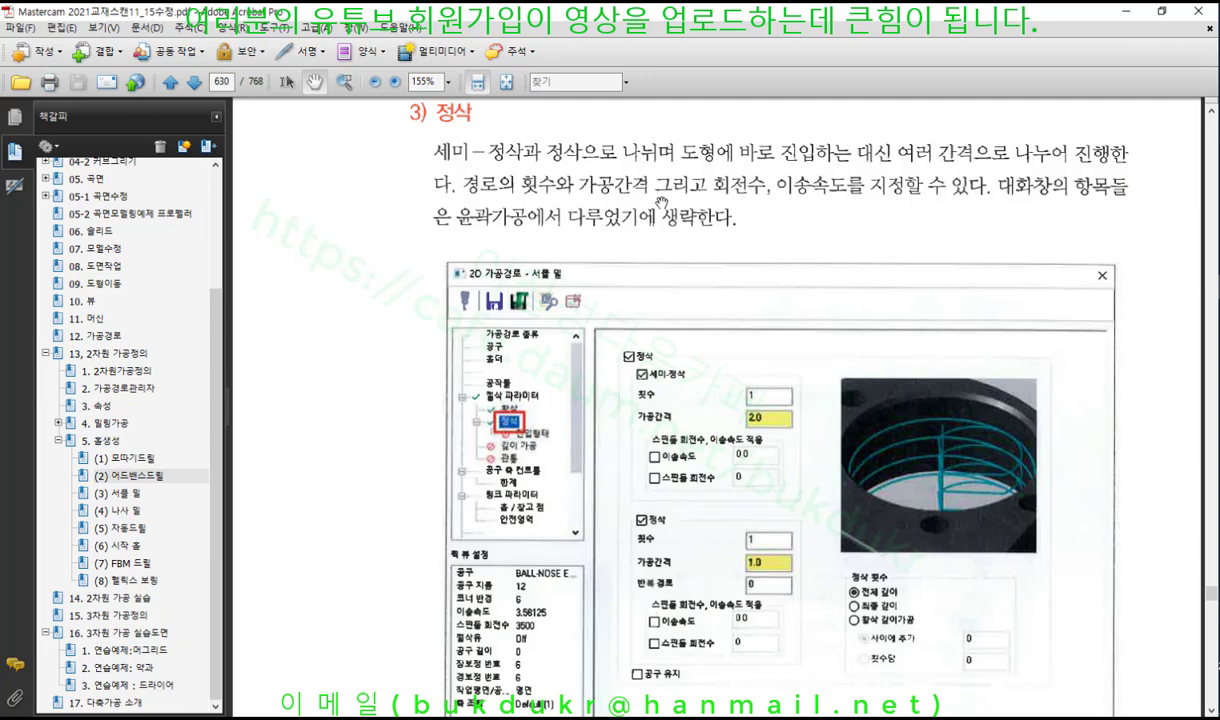
pyautogui.scroll(-3, 664, 294)
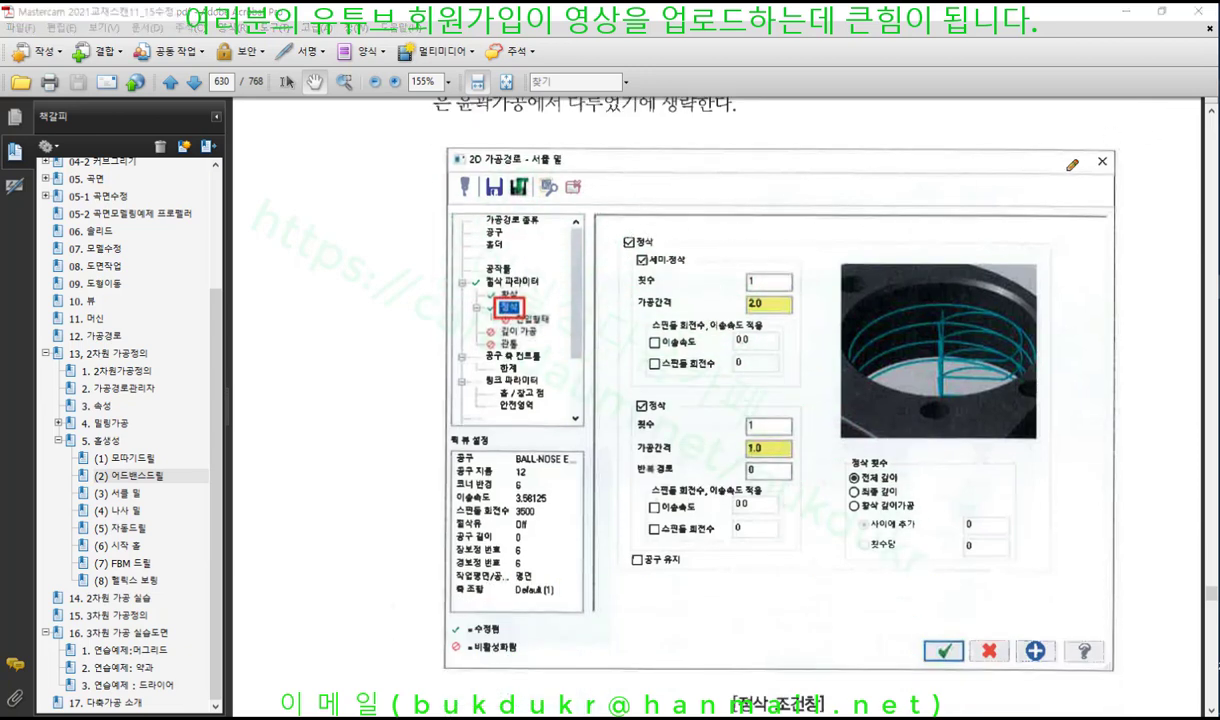
pyautogui.moveTo(684, 242)
pyautogui.mouseDown()
pyautogui.moveTo(590, 211)
pyautogui.moveTo(697, 212)
pyautogui.moveTo(685, 240)
pyautogui.mouseUp()
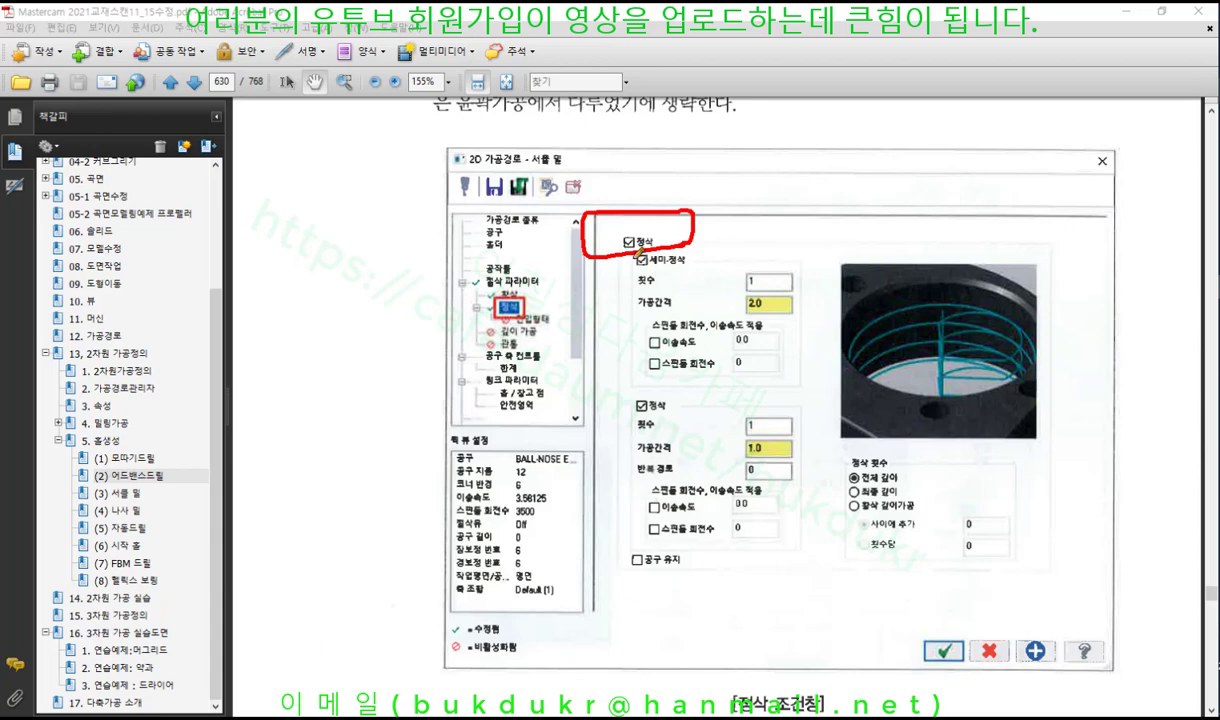
pyautogui.moveTo(636, 250)
pyautogui.mouseDown()
pyautogui.moveTo(632, 335)
pyautogui.moveTo(654, 364)
pyautogui.mouseUp()
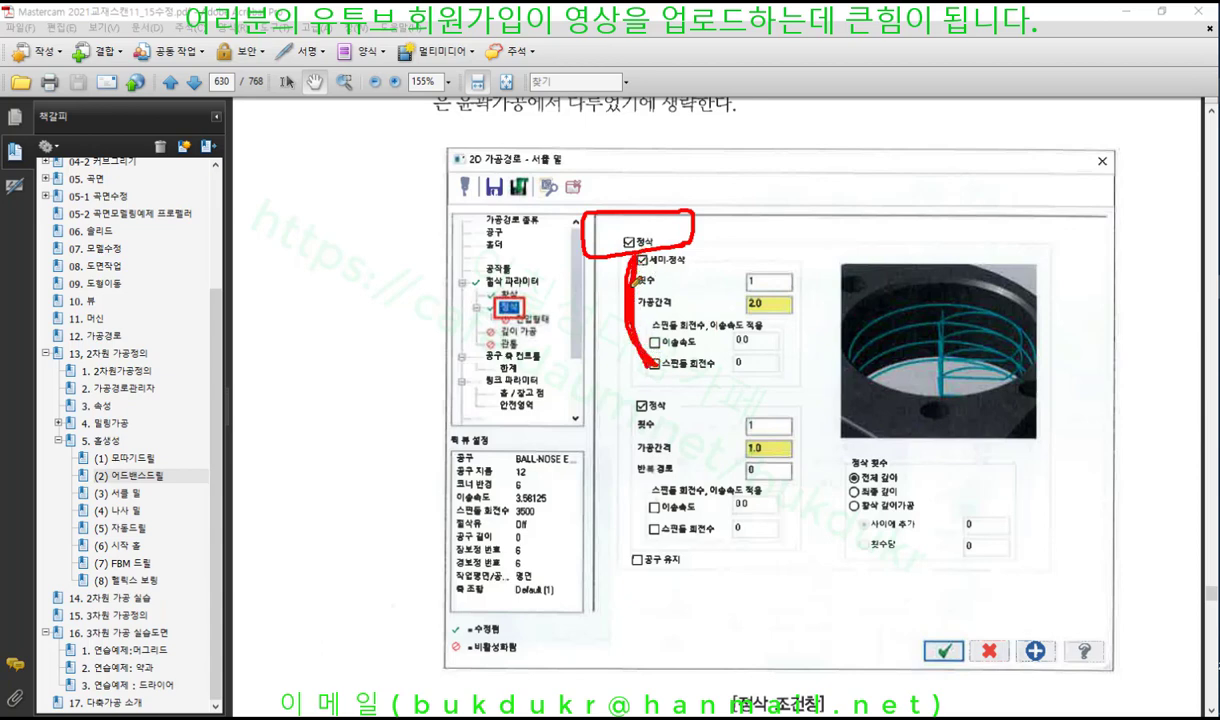
pyautogui.moveTo(636, 400)
pyautogui.mouseDown()
pyautogui.moveTo(620, 500)
pyautogui.moveTo(641, 541)
pyautogui.mouseUp()
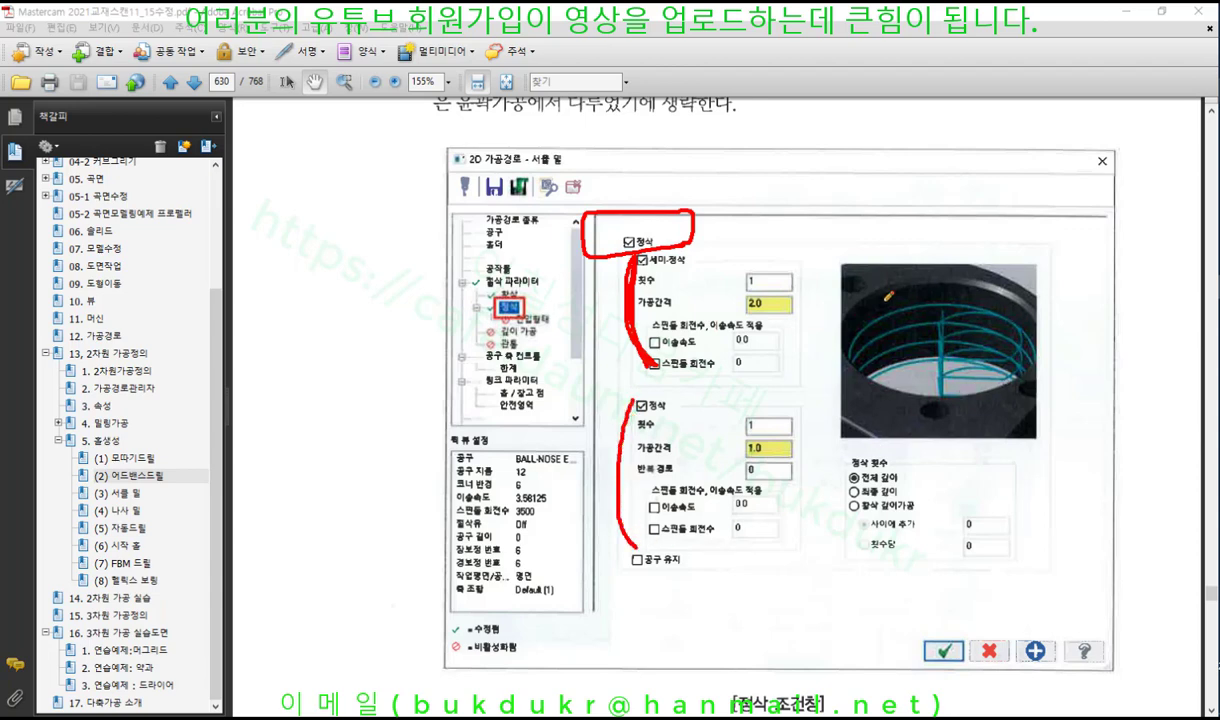
pyautogui.moveTo(632, 410); pyautogui.dragTo(666, 405)
pyautogui.rightClick(766, 314)
pyautogui.click(832, 471)
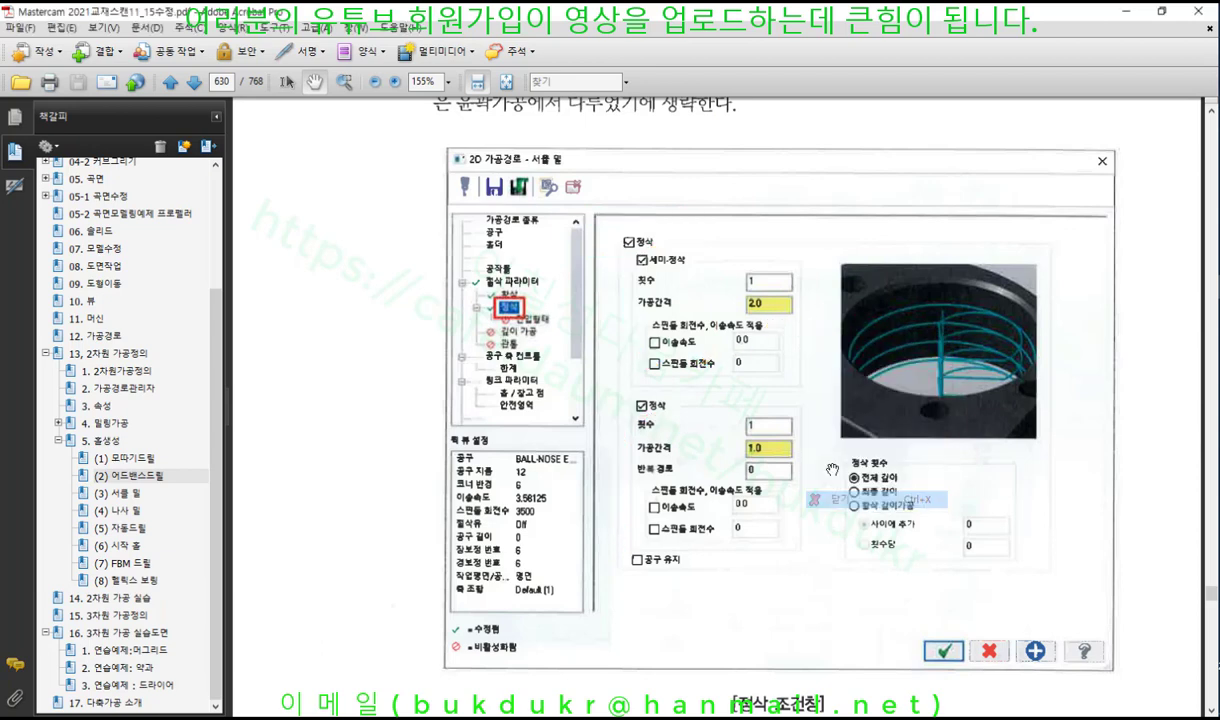
# In the semi-finish and finish example diagram, circle portions of the blue semi-finish paths and the red finish paths.
pyautogui.scroll(-10, 832, 471)
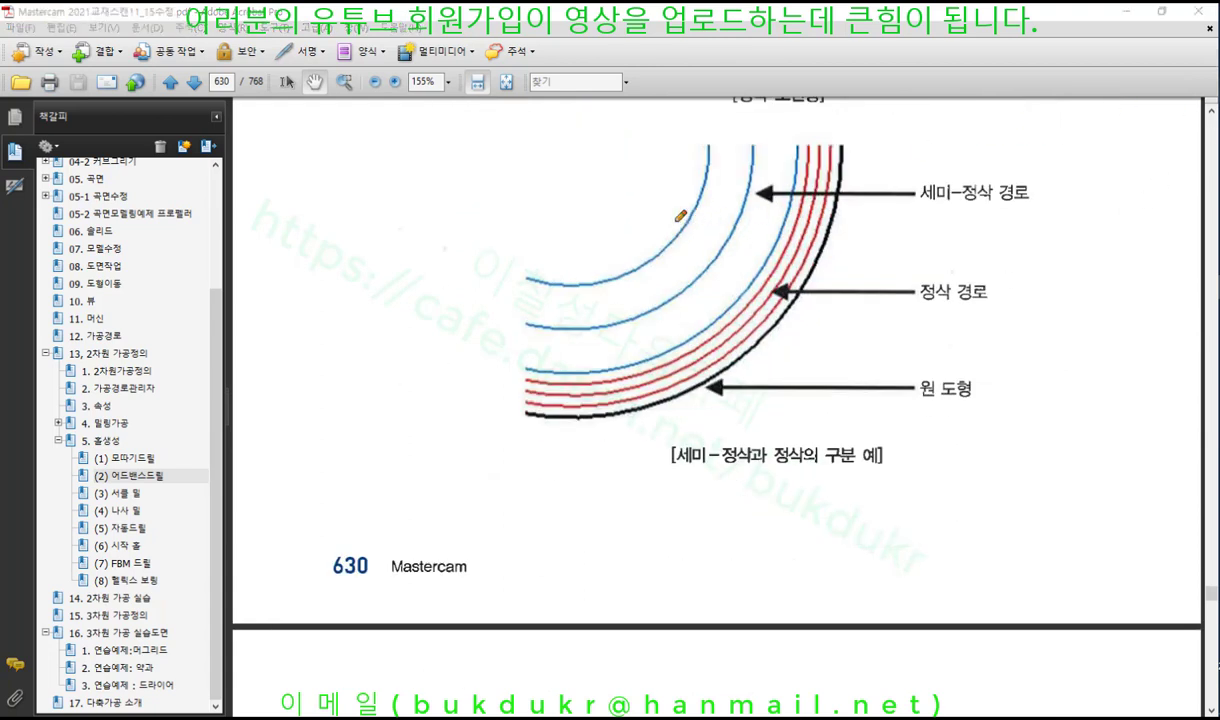
pyautogui.moveTo(675, 219)
pyautogui.mouseDown()
pyautogui.moveTo(690, 227)
pyautogui.moveTo(676, 320)
pyautogui.moveTo(600, 290)
pyautogui.moveTo(625, 224)
pyautogui.moveTo(701, 375)
pyautogui.mouseUp()
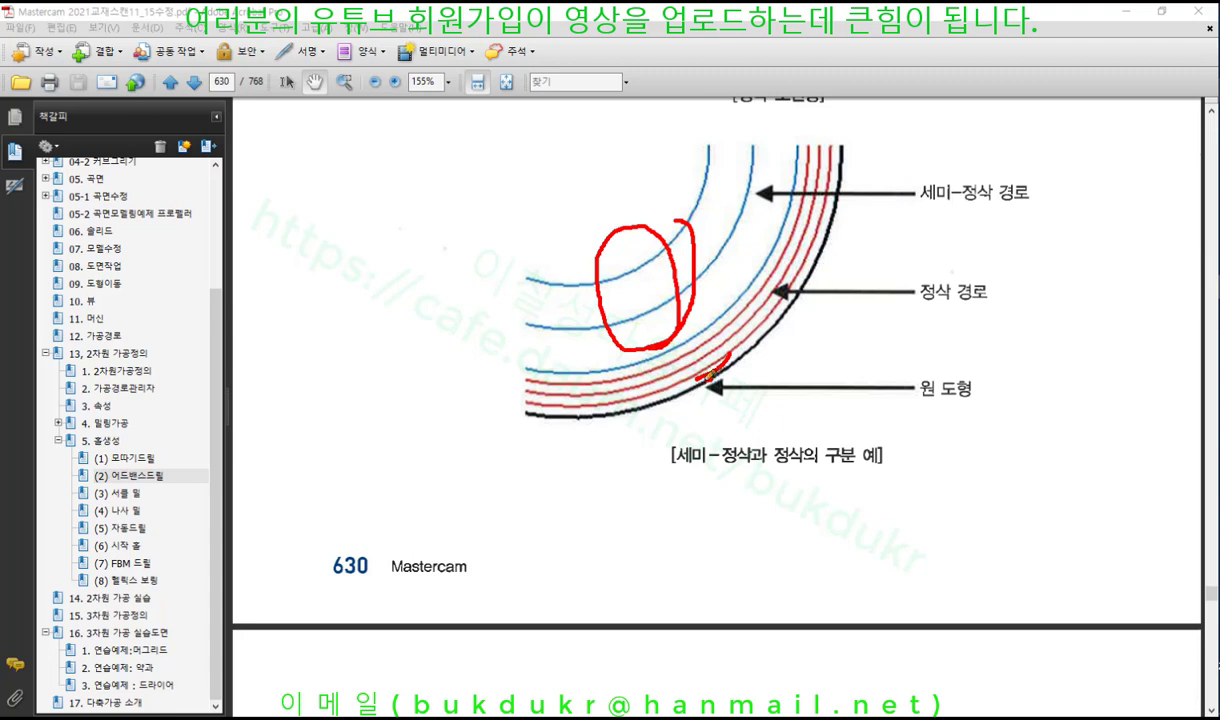
pyautogui.moveTo(711, 374)
pyautogui.mouseDown()
pyautogui.moveTo(700, 338)
pyautogui.moveTo(716, 370)
pyautogui.mouseUp()
pyautogui.moveTo(729, 309)
pyautogui.mouseDown()
pyautogui.moveTo(645, 215)
pyautogui.moveTo(690, 228)
pyautogui.moveTo(713, 315)
pyautogui.mouseUp()
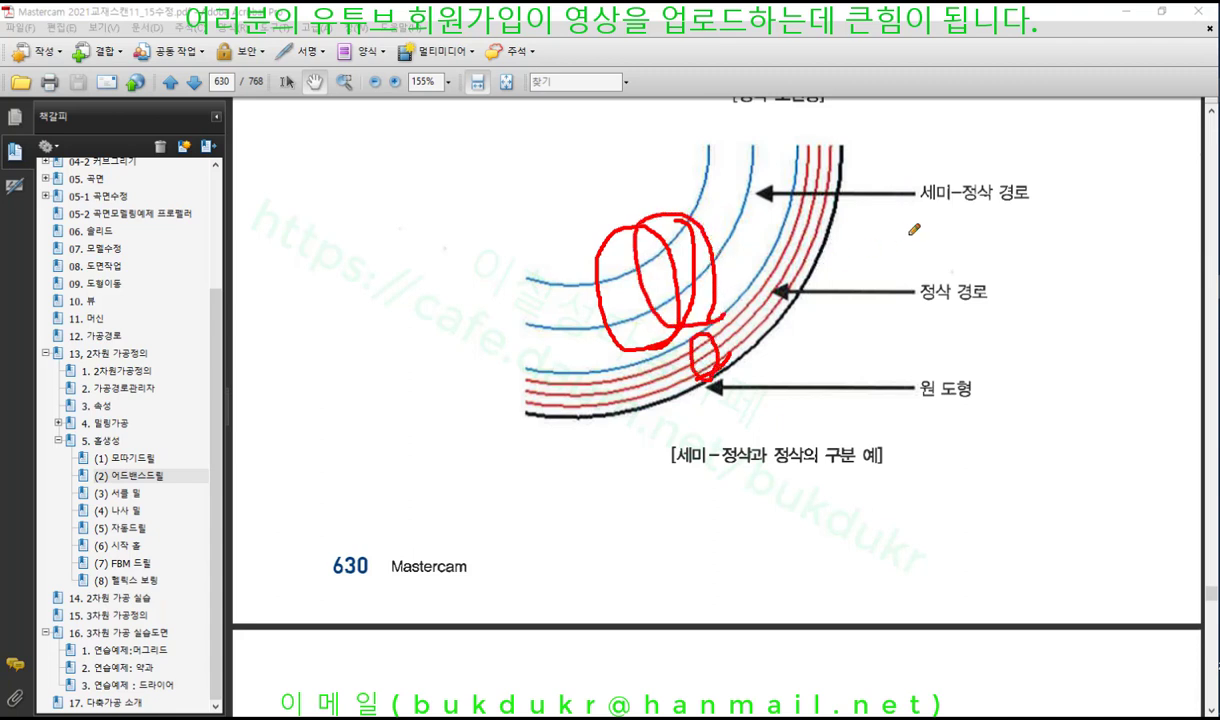
# Box the 세미-정삭 경로 label, sketch repeated circular passes leading outward to the finish paths, and clear the annotations.
pyautogui.moveTo(920, 211); pyautogui.dragTo(1060, 211)
pyautogui.moveTo(903, 212)
pyautogui.mouseDown()
pyautogui.moveTo(904, 173)
pyautogui.moveTo(1027, 172)
pyautogui.moveTo(1028, 206)
pyautogui.mouseUp()
pyautogui.moveTo(537, 95)
pyautogui.mouseDown()
pyautogui.moveTo(585, 245)
pyautogui.moveTo(600, 245)
pyautogui.moveTo(655, 150)
pyautogui.moveTo(537, 217)
pyautogui.moveTo(528, 172)
pyautogui.moveTo(645, 158)
pyautogui.moveTo(607, 240)
pyautogui.moveTo(704, 316)
pyautogui.moveTo(612, 255)
pyautogui.moveTo(737, 340)
pyautogui.mouseUp()
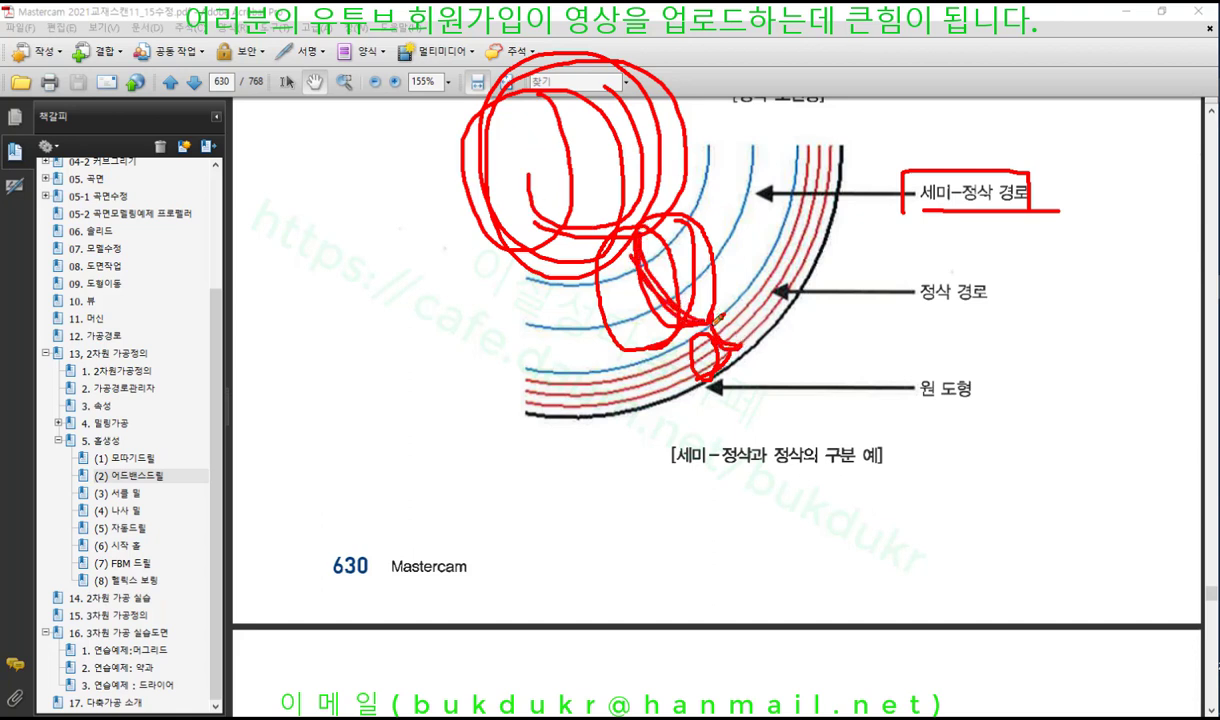
pyautogui.rightClick(1030, 282)
pyautogui.click(1062, 450)
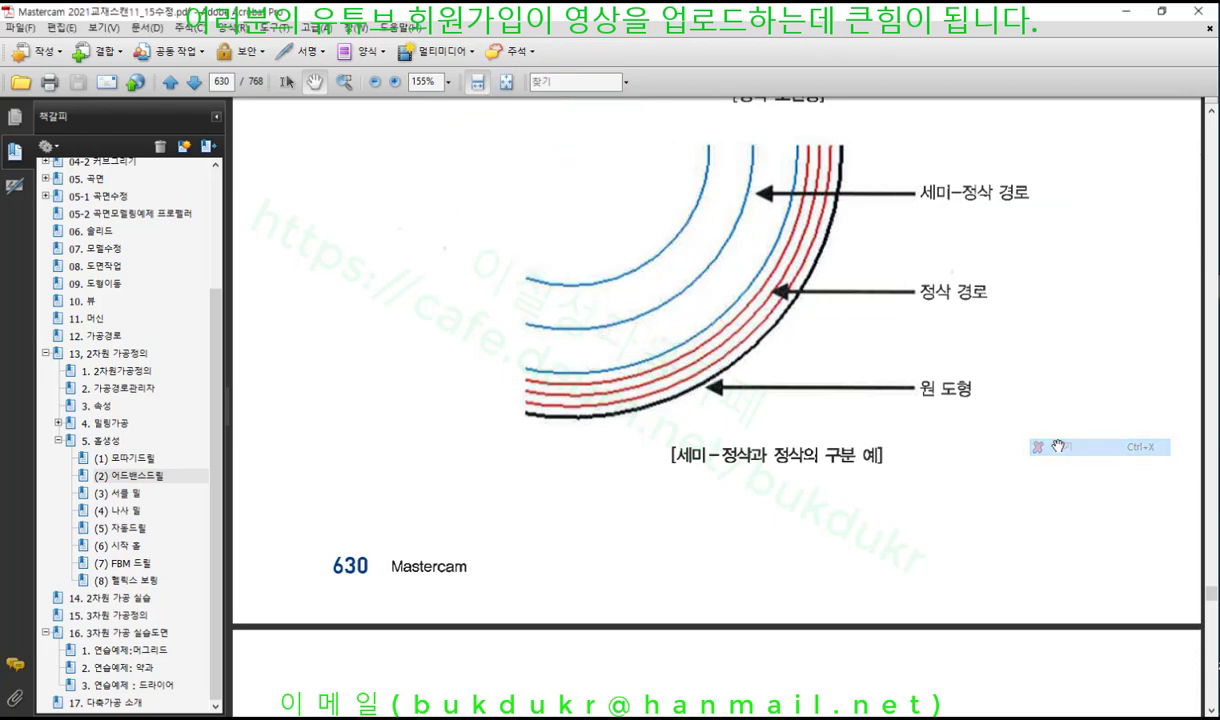
# In the 4) 진입 형태 section, trace the D-shaped entry path and underline 고속 진입, 각도 and the 진입/복귀 원호 각도 value.
pyautogui.scroll(-10, 1022, 420)
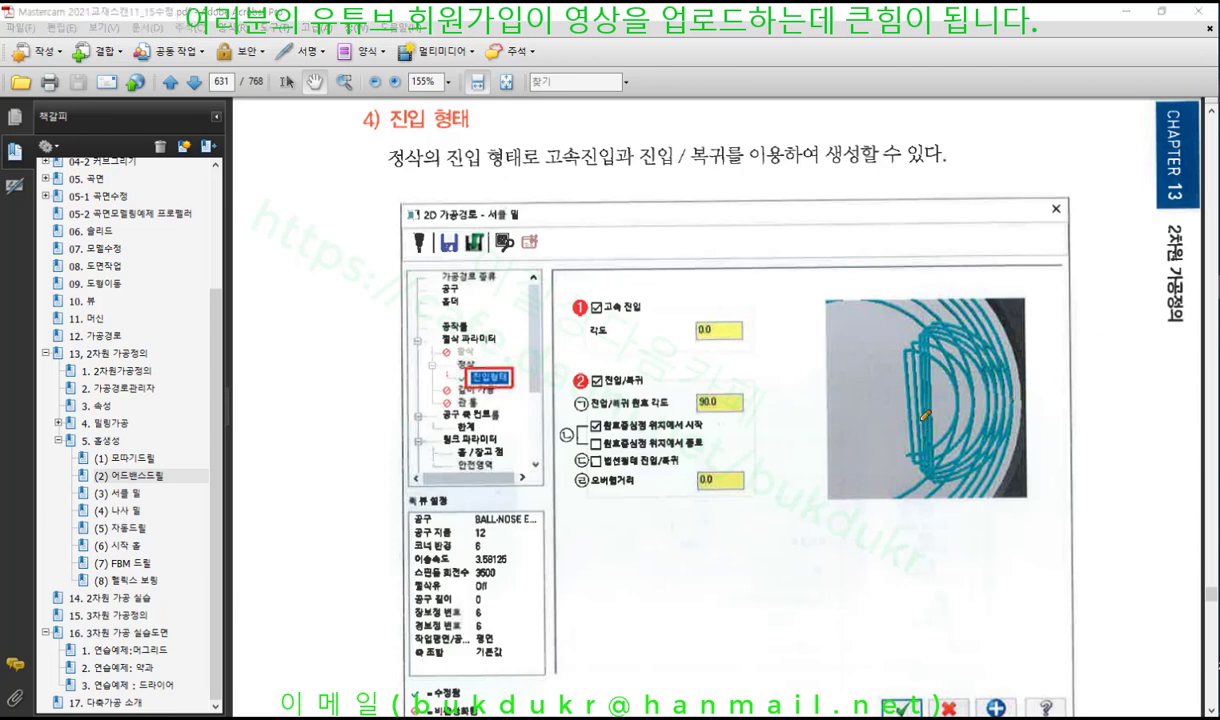
pyautogui.moveTo(901, 409)
pyautogui.mouseDown()
pyautogui.moveTo(943, 404)
pyautogui.moveTo(930, 455)
pyautogui.moveTo(990, 440)
pyautogui.moveTo(1004, 352)
pyautogui.moveTo(928, 328)
pyautogui.moveTo(924, 408)
pyautogui.mouseUp()
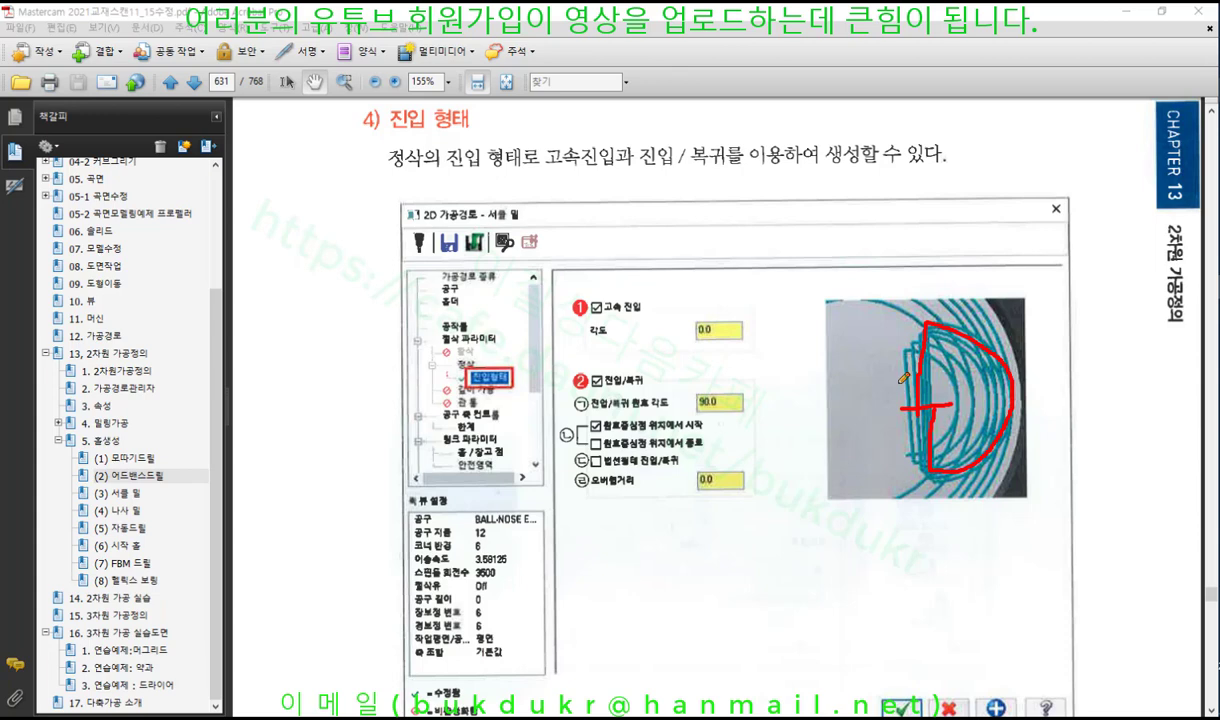
pyautogui.moveTo(591, 320)
pyautogui.mouseDown()
pyautogui.moveTo(648, 318)
pyautogui.moveTo(606, 339)
pyautogui.mouseUp()
pyautogui.moveTo(576, 406); pyautogui.dragTo(752, 407)
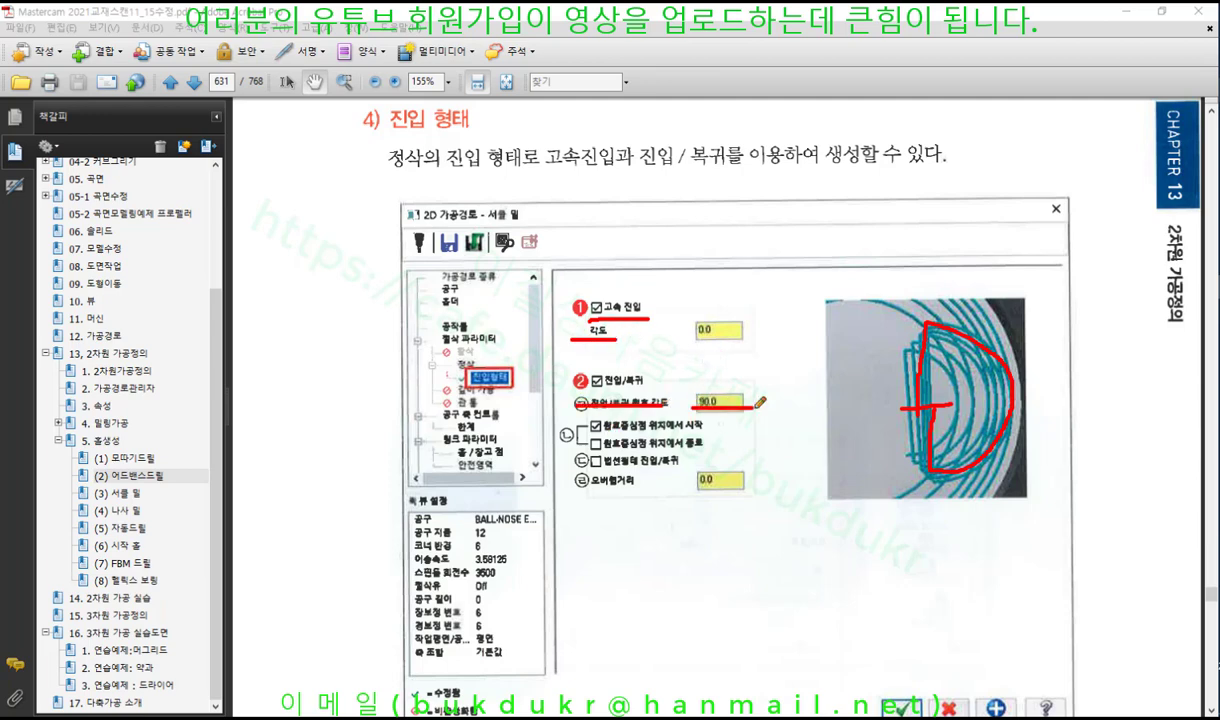
# Label the entry arc R, mark the circle's centre, underline 원호중심점 위치에서 종료, and join the arc's ends to the centre.
pyautogui.moveTo(936, 411)
pyautogui.mouseDown()
pyautogui.moveTo(933, 472)
pyautogui.moveTo(980, 467)
pyautogui.moveTo(1020, 408)
pyautogui.moveTo(984, 456)
pyautogui.moveTo(990, 412)
pyautogui.moveTo(979, 415)
pyautogui.mouseUp()
pyautogui.moveTo(978, 367); pyautogui.dragTo(1004, 392)
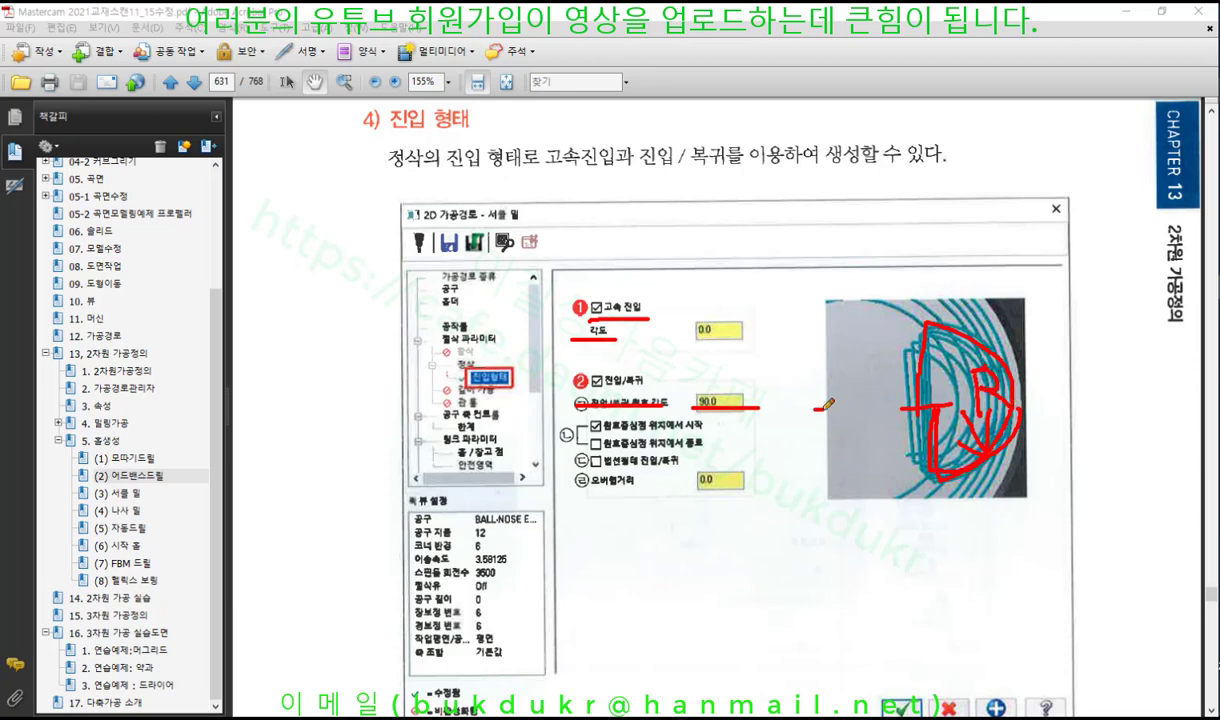
pyautogui.moveTo(814, 408)
pyautogui.mouseDown()
pyautogui.moveTo(857, 407)
pyautogui.moveTo(851, 428)
pyautogui.moveTo(848, 403)
pyautogui.mouseUp()
pyautogui.moveTo(605, 450); pyautogui.dragTo(701, 449)
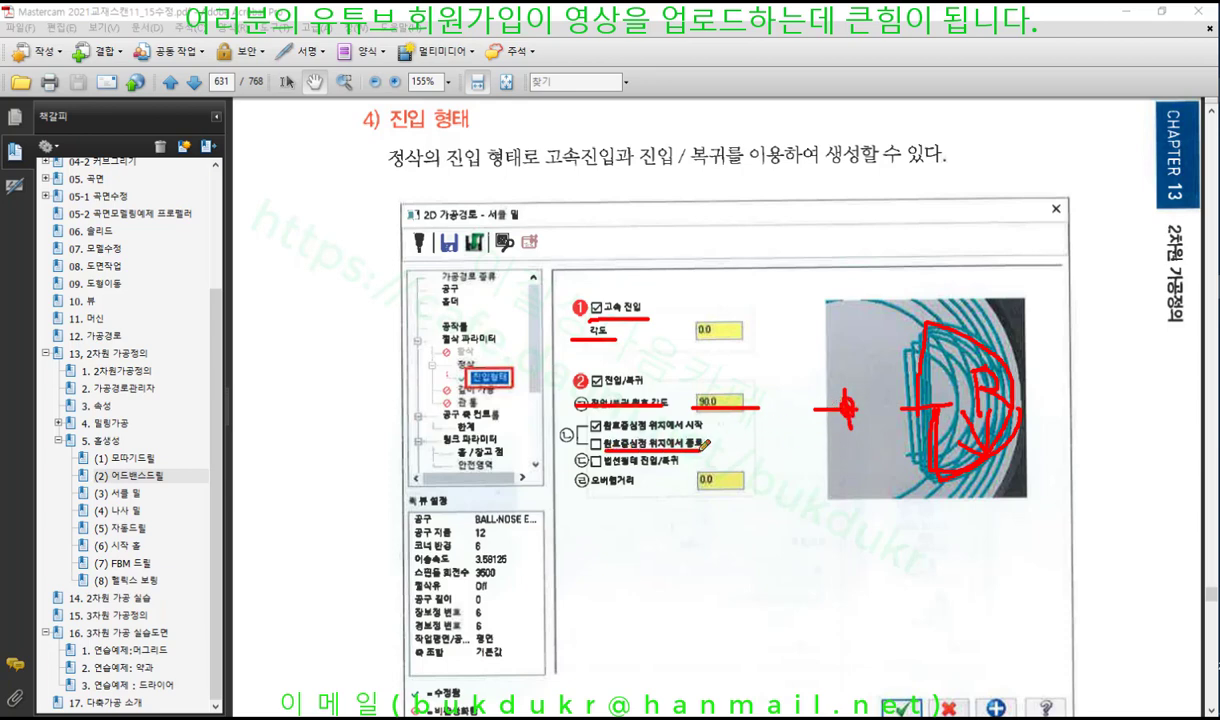
pyautogui.moveTo(927, 481); pyautogui.dragTo(829, 413)
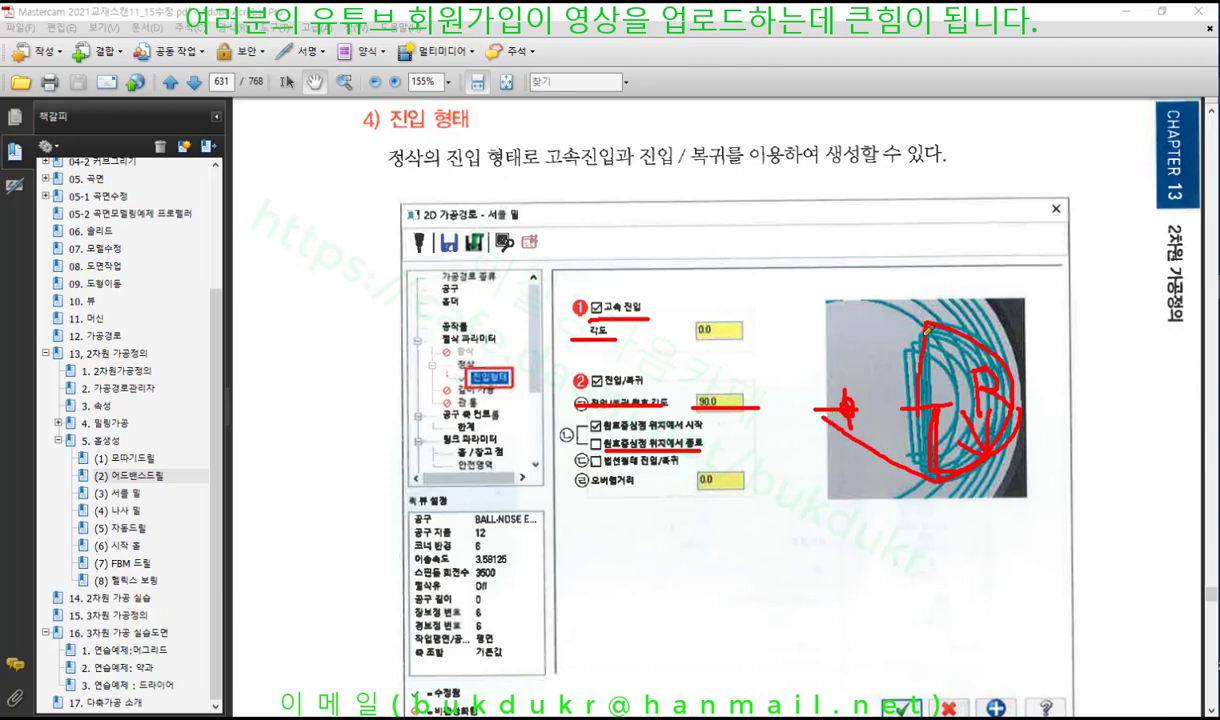
pyautogui.moveTo(928, 328); pyautogui.dragTo(845, 394)
# Underline 법선형태 진입/복귀, sketch its perpendicular entry, underline 오버랩거리 and box its value, and clear the annotations.
pyautogui.moveTo(581, 466); pyautogui.dragTo(687, 468)
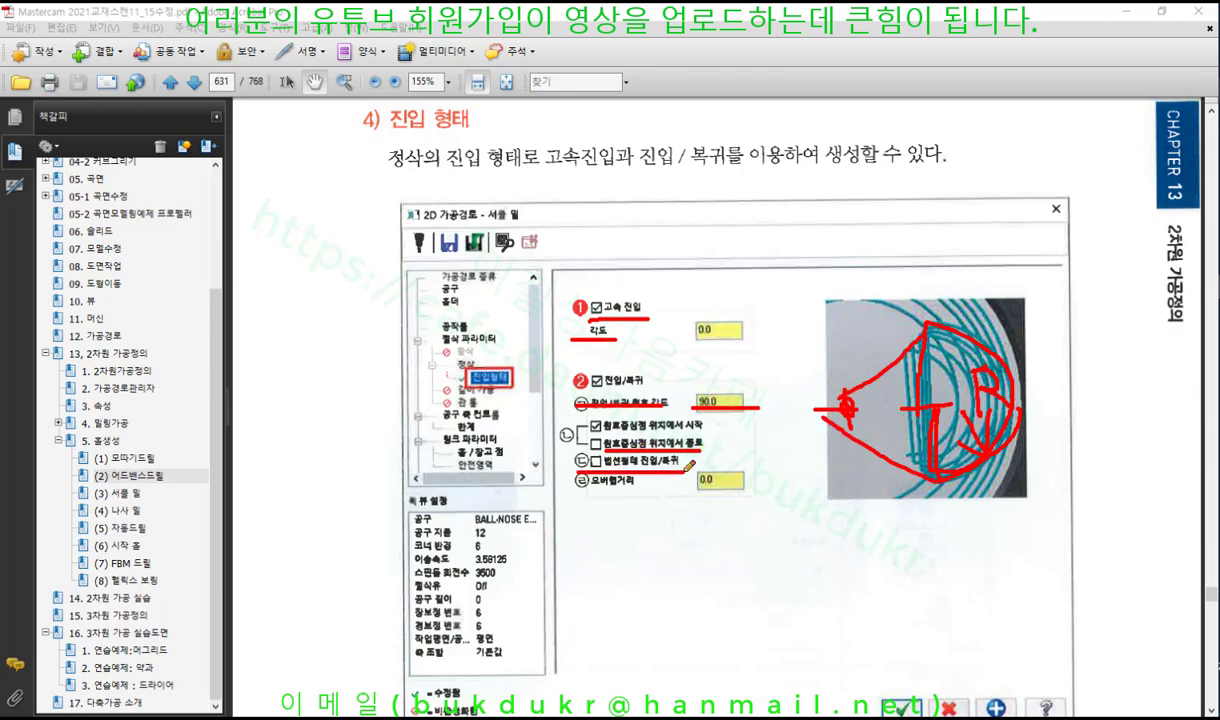
pyautogui.moveTo(933, 476)
pyautogui.mouseDown()
pyautogui.moveTo(884, 380)
pyautogui.moveTo(925, 442)
pyautogui.moveTo(920, 484)
pyautogui.moveTo(967, 440)
pyautogui.moveTo(908, 450)
pyautogui.moveTo(910, 468)
pyautogui.mouseUp()
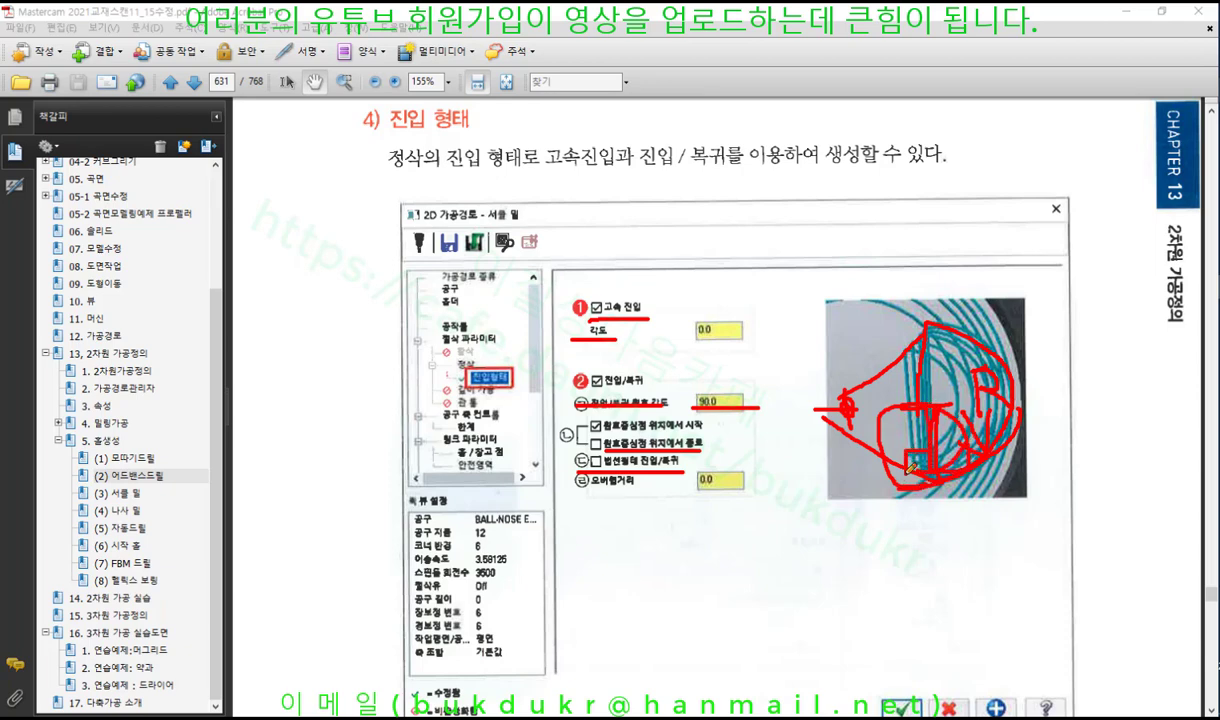
pyautogui.moveTo(590, 488); pyautogui.dragTo(661, 485)
pyautogui.moveTo(693, 481)
pyautogui.mouseDown()
pyautogui.moveTo(740, 490)
pyautogui.moveTo(745, 473)
pyautogui.moveTo(705, 467)
pyautogui.moveTo(698, 480)
pyautogui.mouseUp()
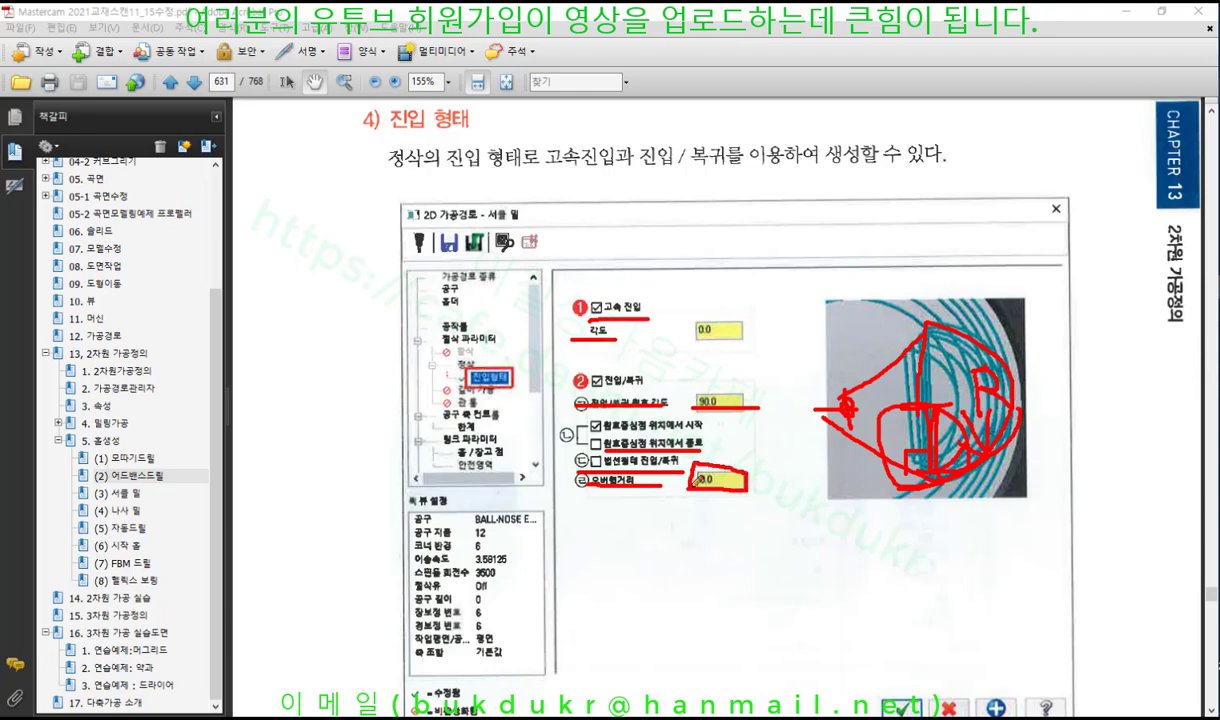
pyautogui.rightClick(768, 298)
pyautogui.click(798, 467)
# Skim the remaining 진입 형태 pages up to (4) 나사 밀, and switch to the two-hole block model in Mastercam.
pyautogui.scroll(-5, 781, 452)
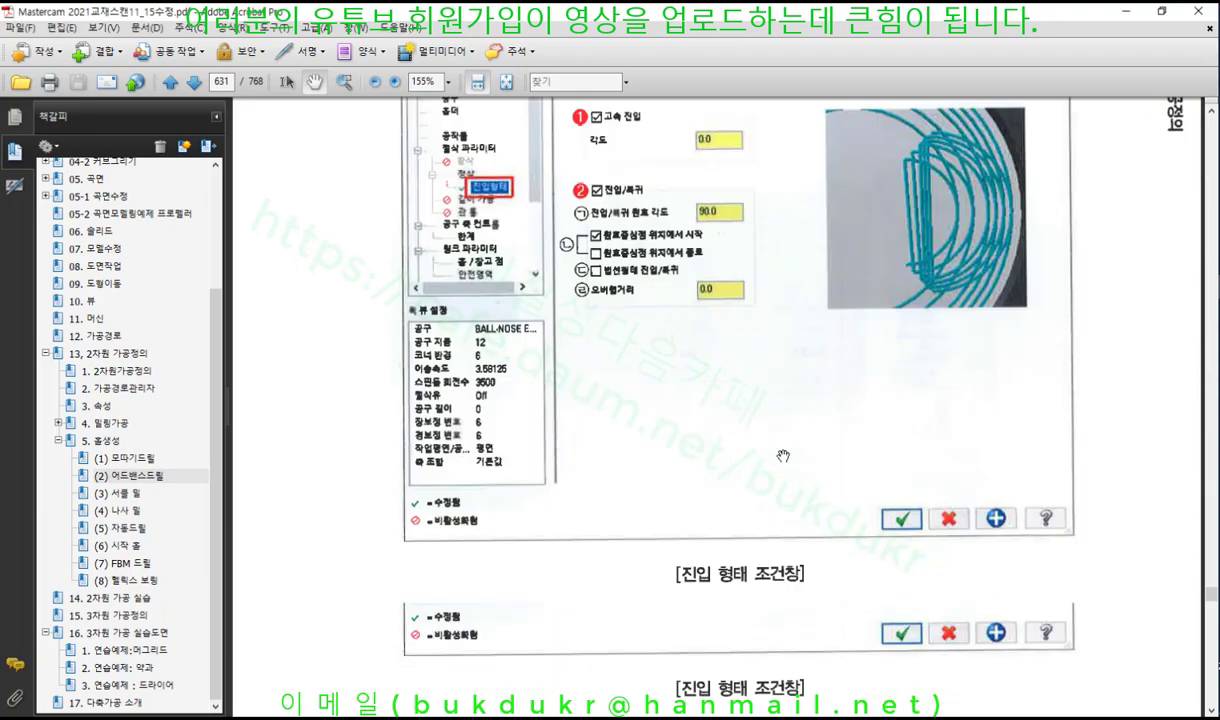
pyautogui.scroll(-6, 780, 450)
pyautogui.scroll(5, 797, 452)
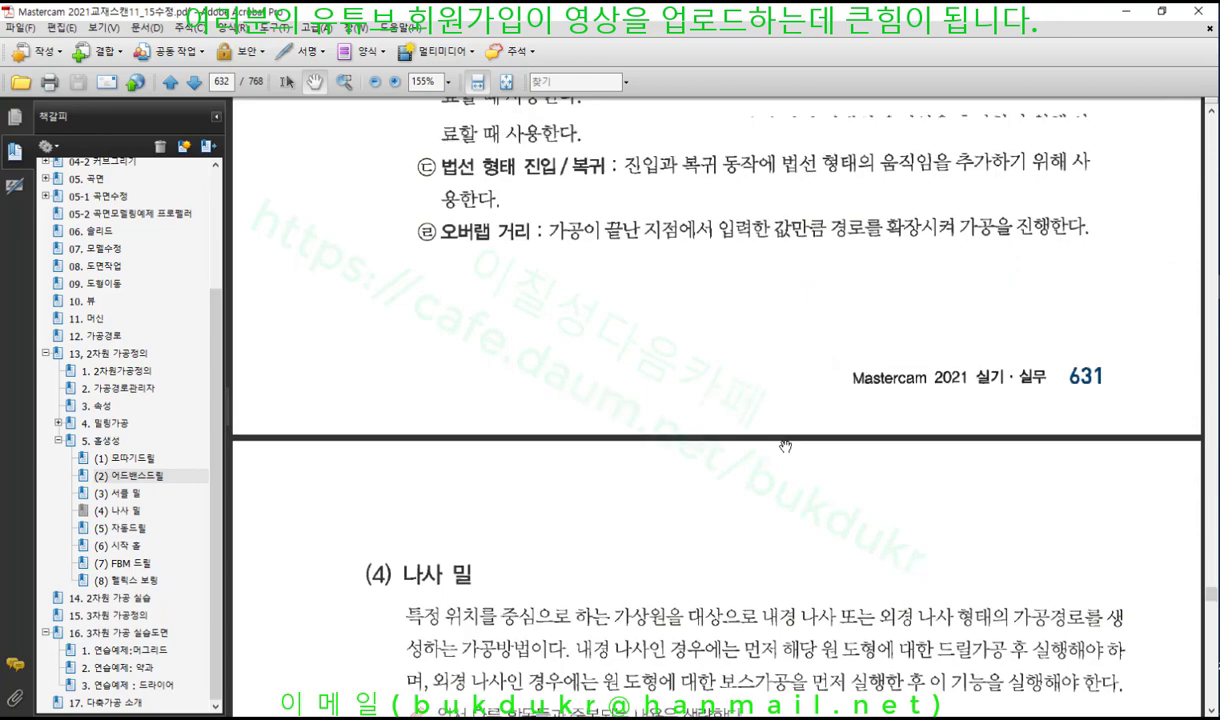
pyautogui.scroll(10, 797, 452)
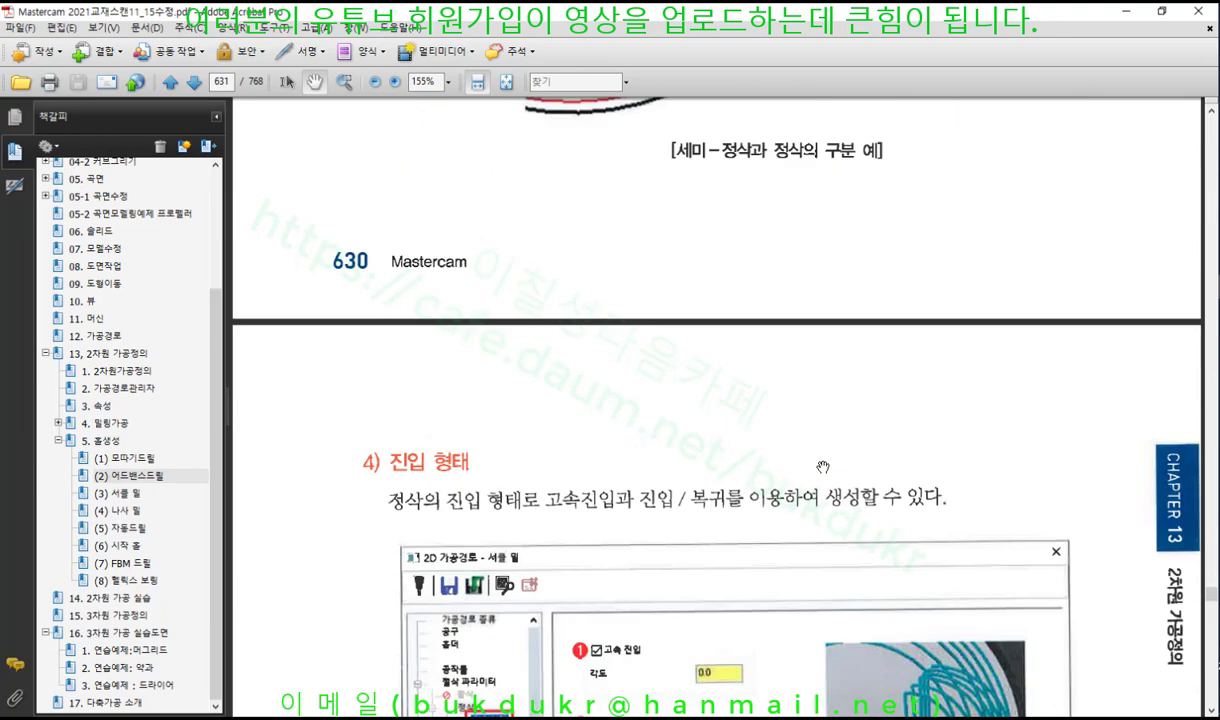
pyautogui.click(1126, 12)
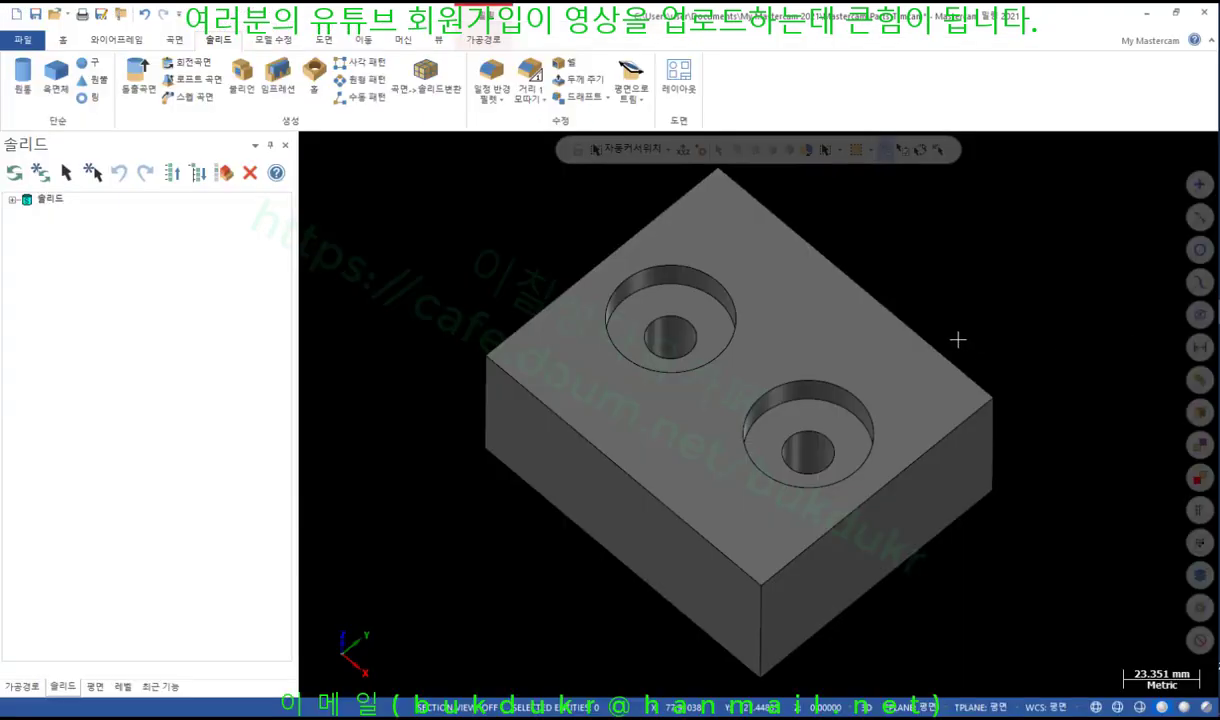
pyautogui.moveTo(772, 333)
pyautogui.mouseDown(button='middle')
pyautogui.moveTo(787, 386)
pyautogui.moveTo(754, 352)
pyautogui.moveTo(783, 308)
pyautogui.moveTo(796, 326)
pyautogui.mouseUp(button='middle')
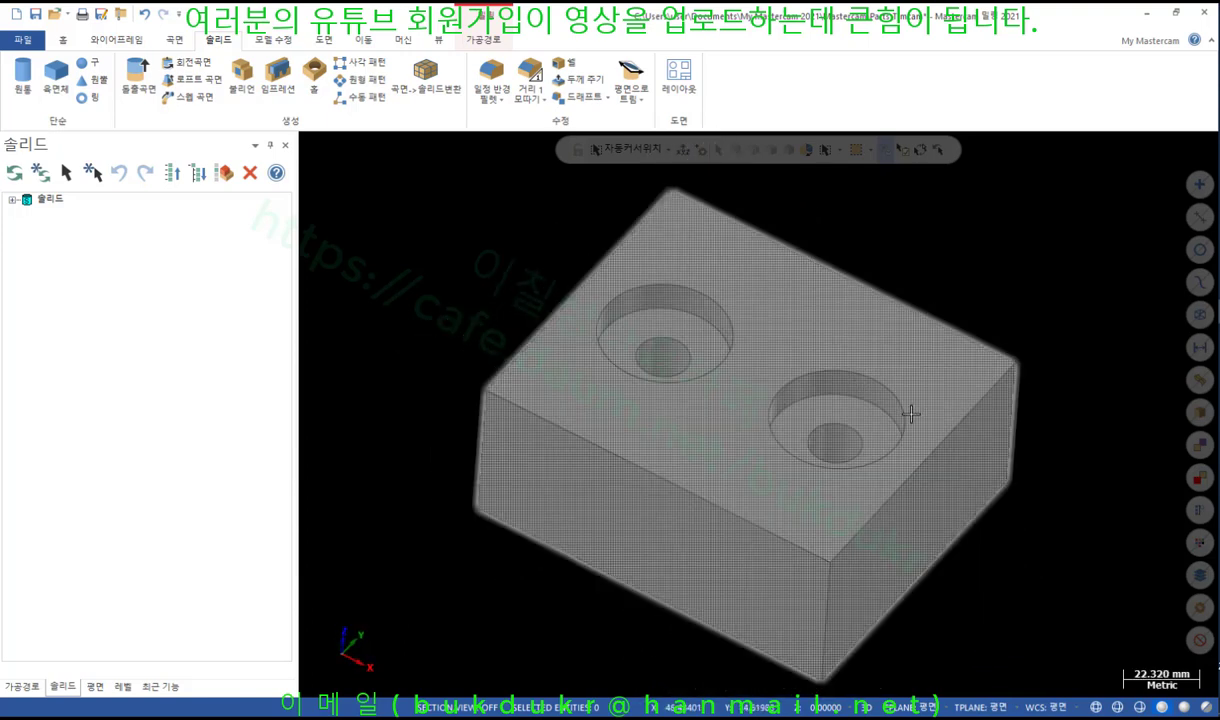
pyautogui.scroll(1, 909, 413)
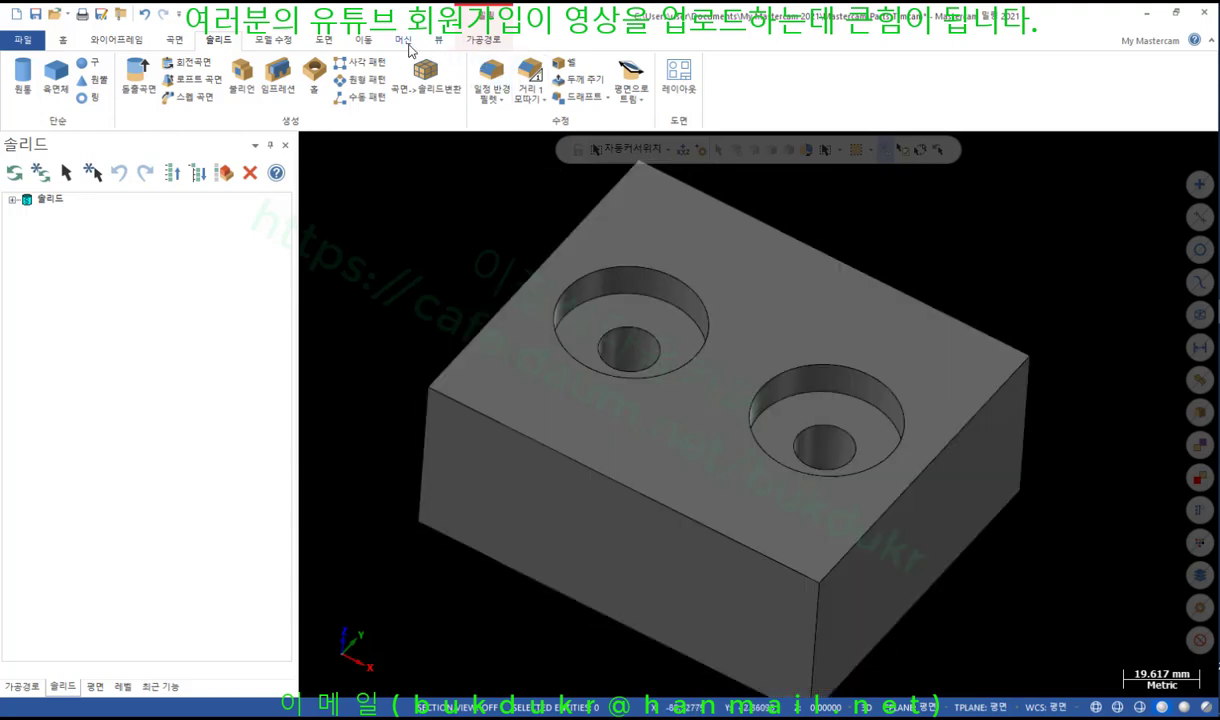
# Measure the inner hole's edge and the upper counterbore edge of one pocket with dynamic analysis.
pyautogui.click(64, 40)
pyautogui.click(700, 95)
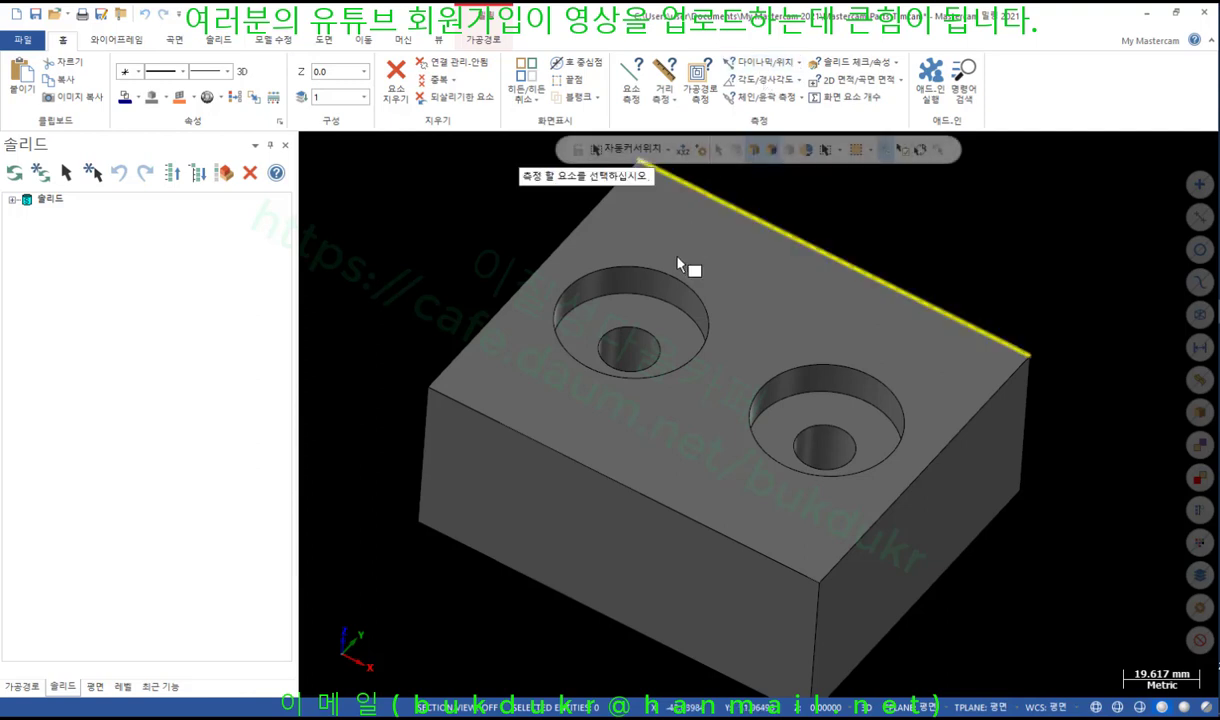
pyautogui.click(650, 340)
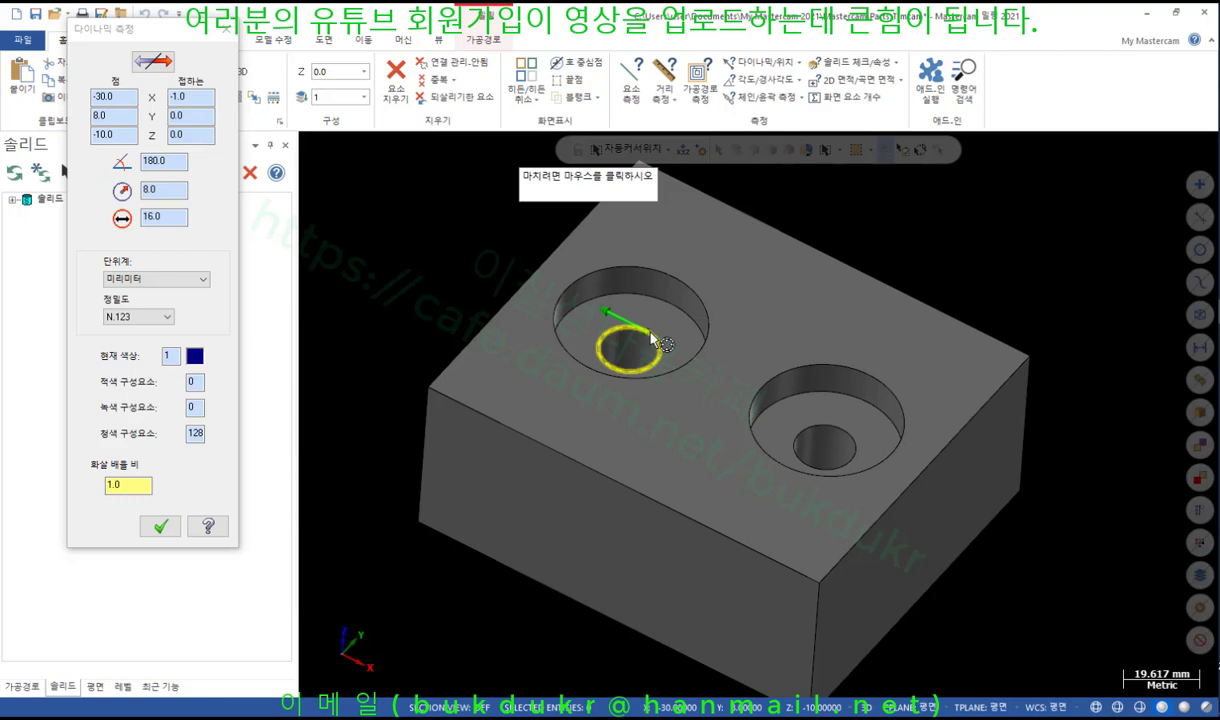
pyautogui.click(641, 270)
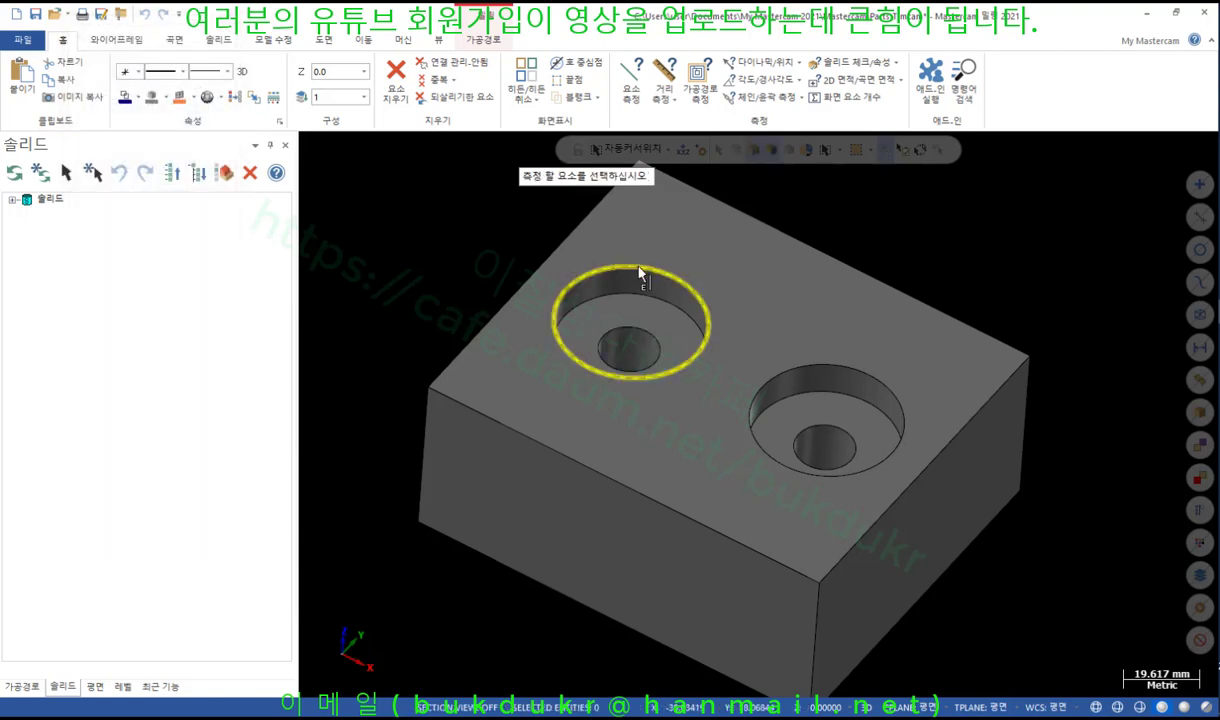
pyautogui.click(640, 270)
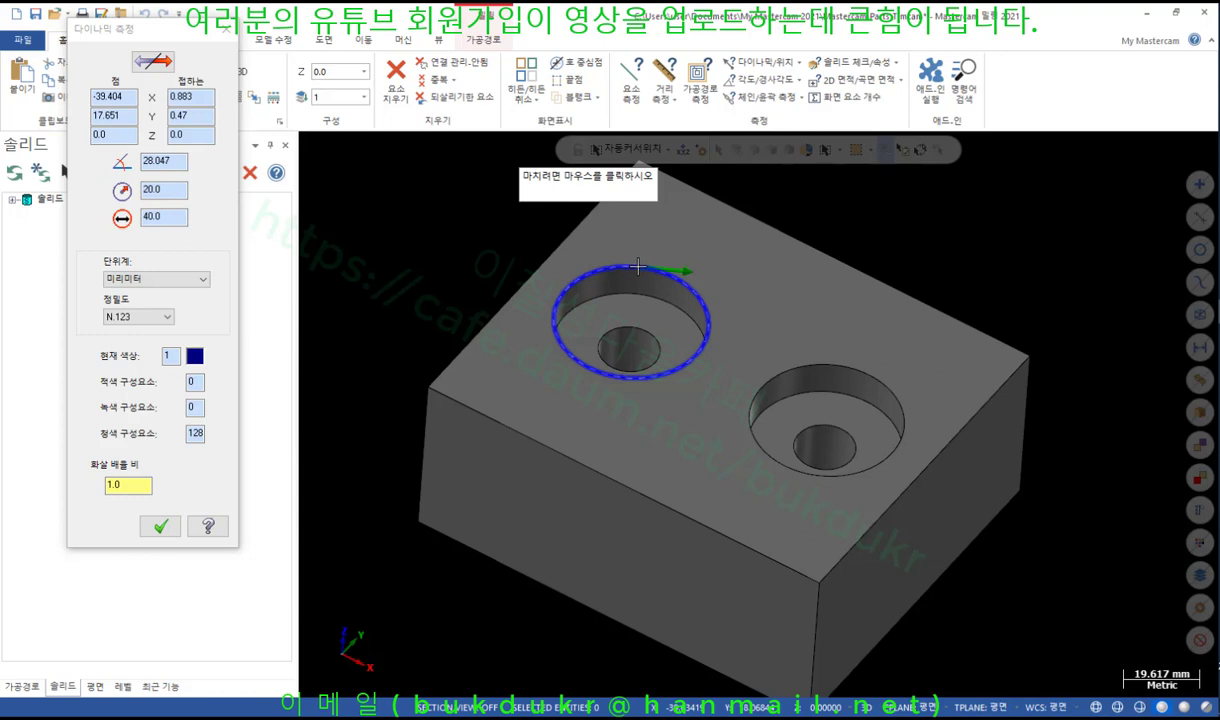
pyautogui.click(645, 338)
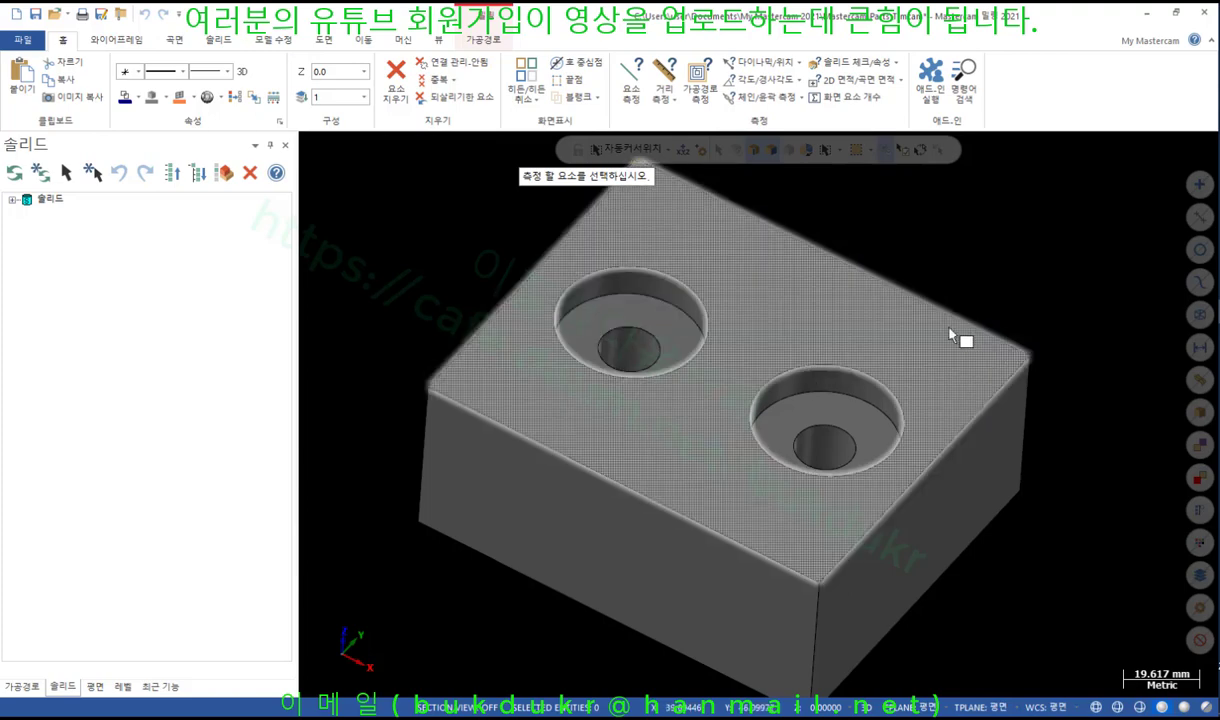
# Define rectangular stock for Machine Group-1 from all solids, sized X 120, Y 100 and Z 50 mm.
pyautogui.click(22, 686)
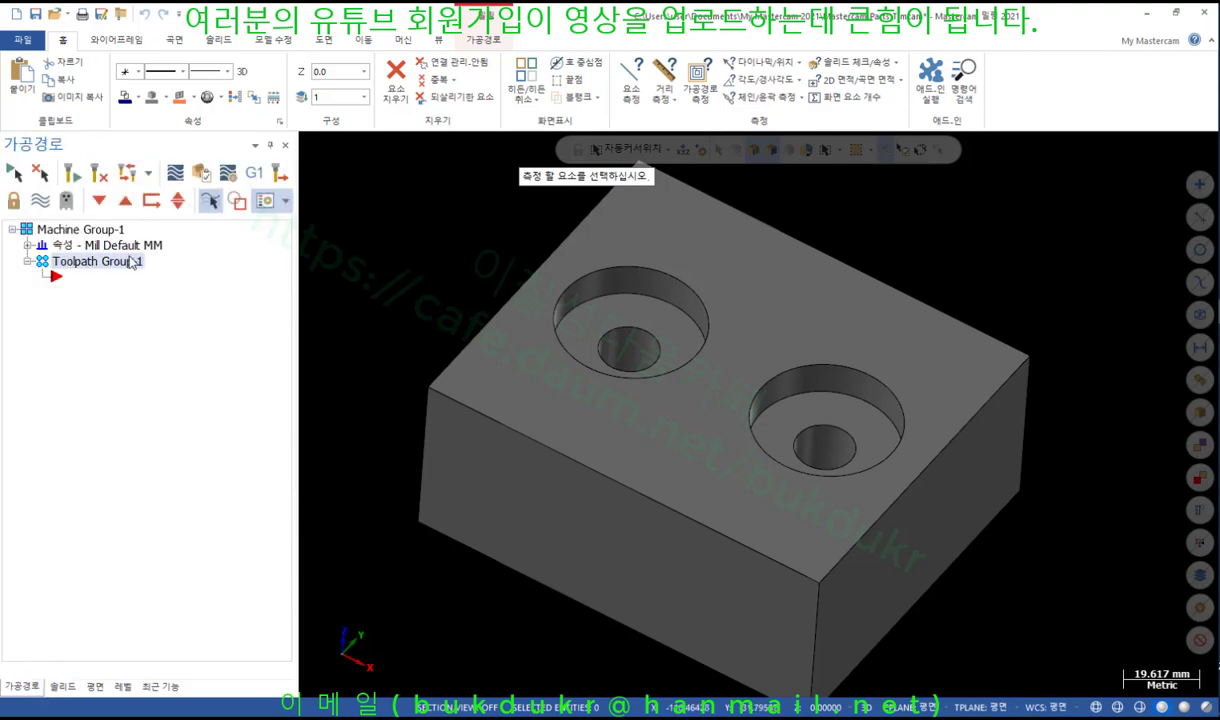
pyautogui.click(28, 245)
pyautogui.click(84, 293)
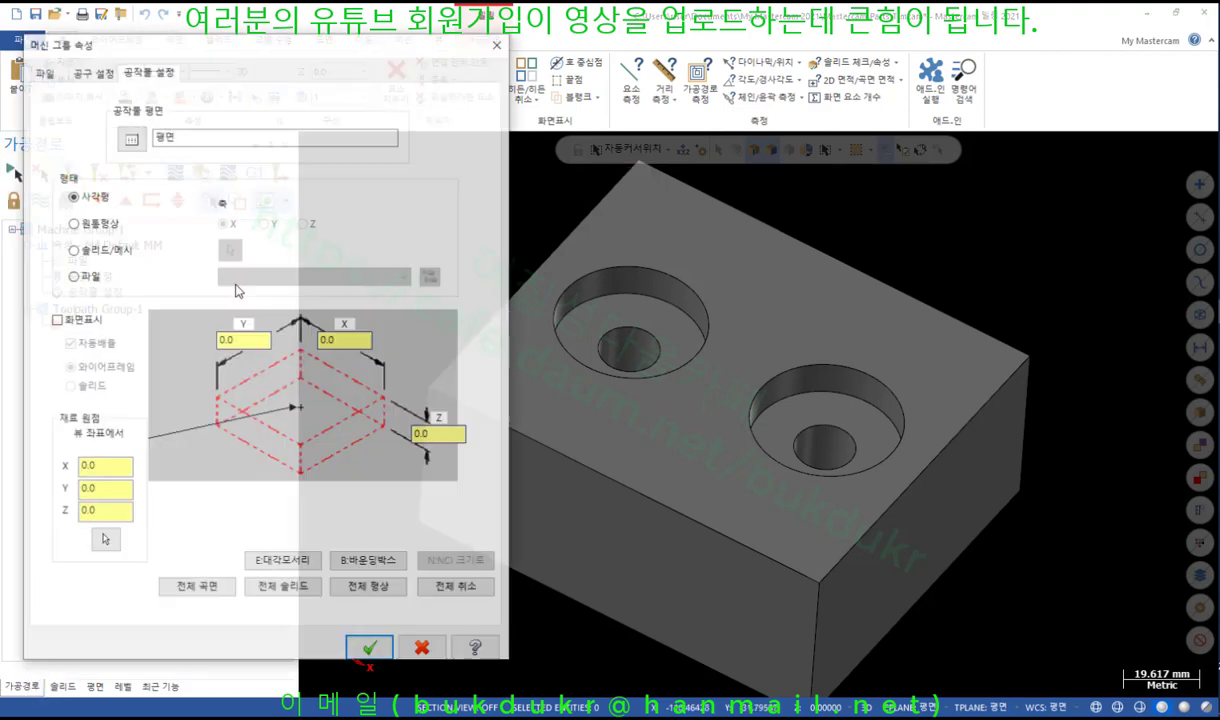
pyautogui.click(301, 590)
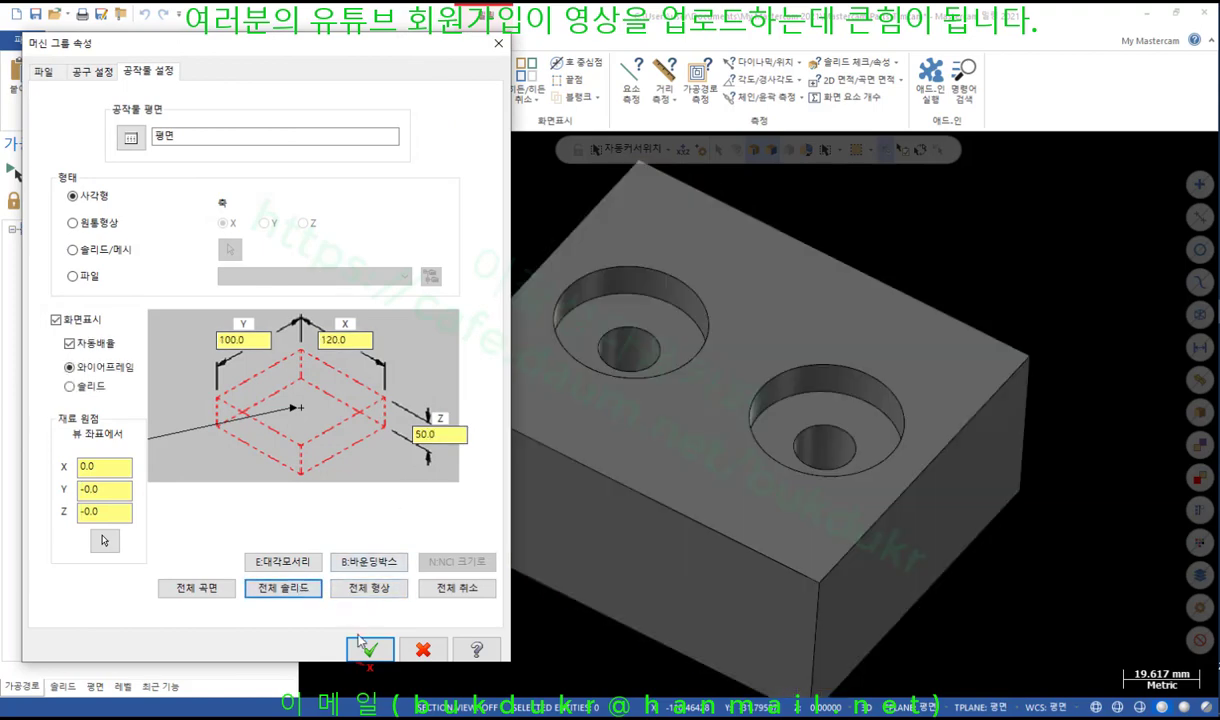
pyautogui.click(368, 650)
pyautogui.moveTo(741, 318); pyautogui.dragTo(722, 278, button='middle')
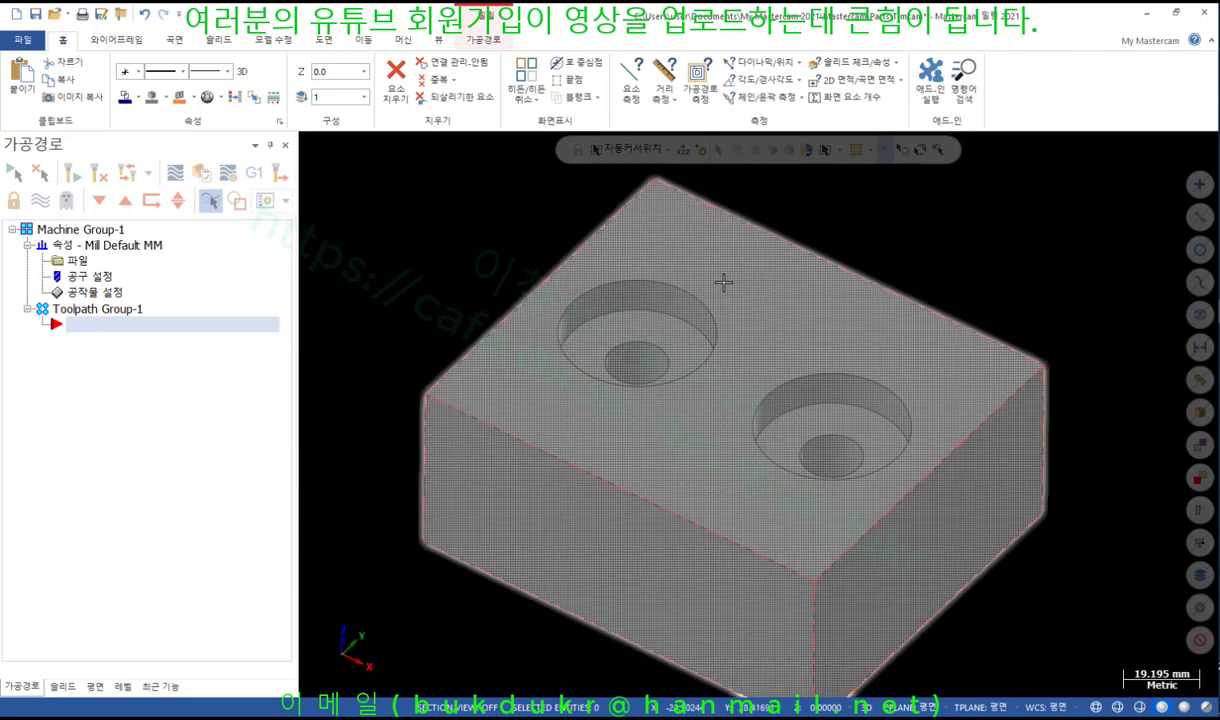
# Start a 2D drill toolpath and select both matching 16 mm inner holes as solid features.
pyautogui.click(484, 40)
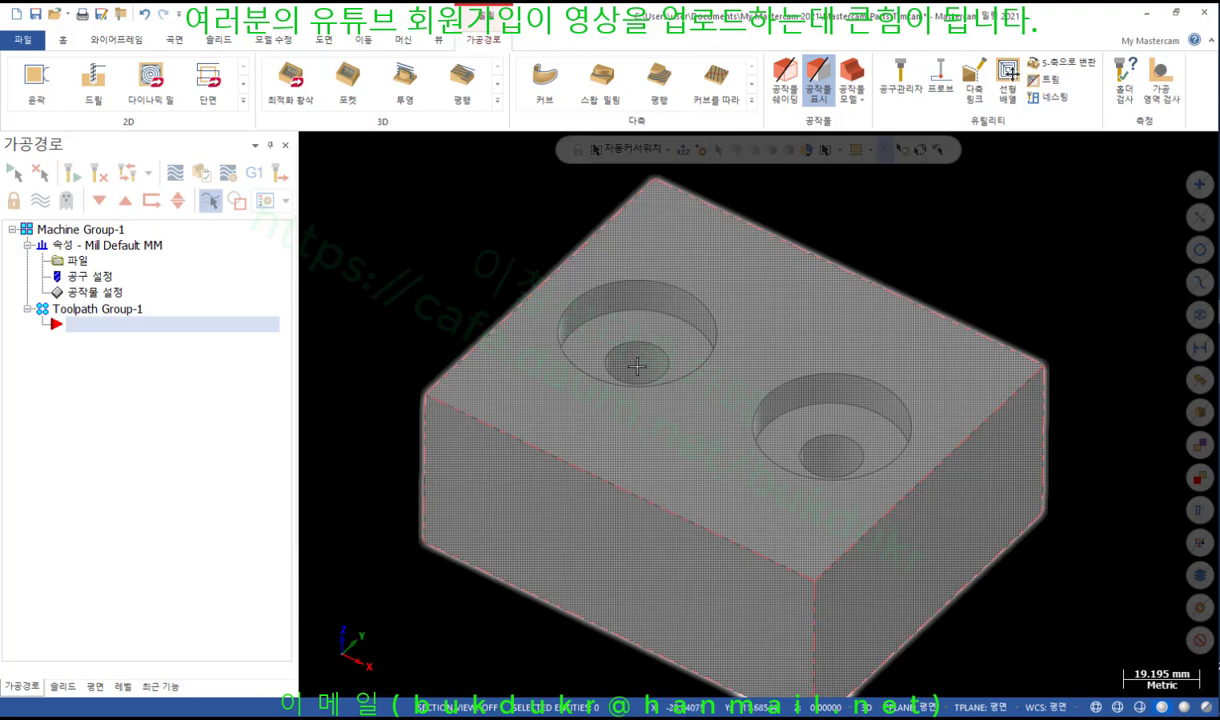
pyautogui.moveTo(973, 267); pyautogui.dragTo(967, 294, button='middle')
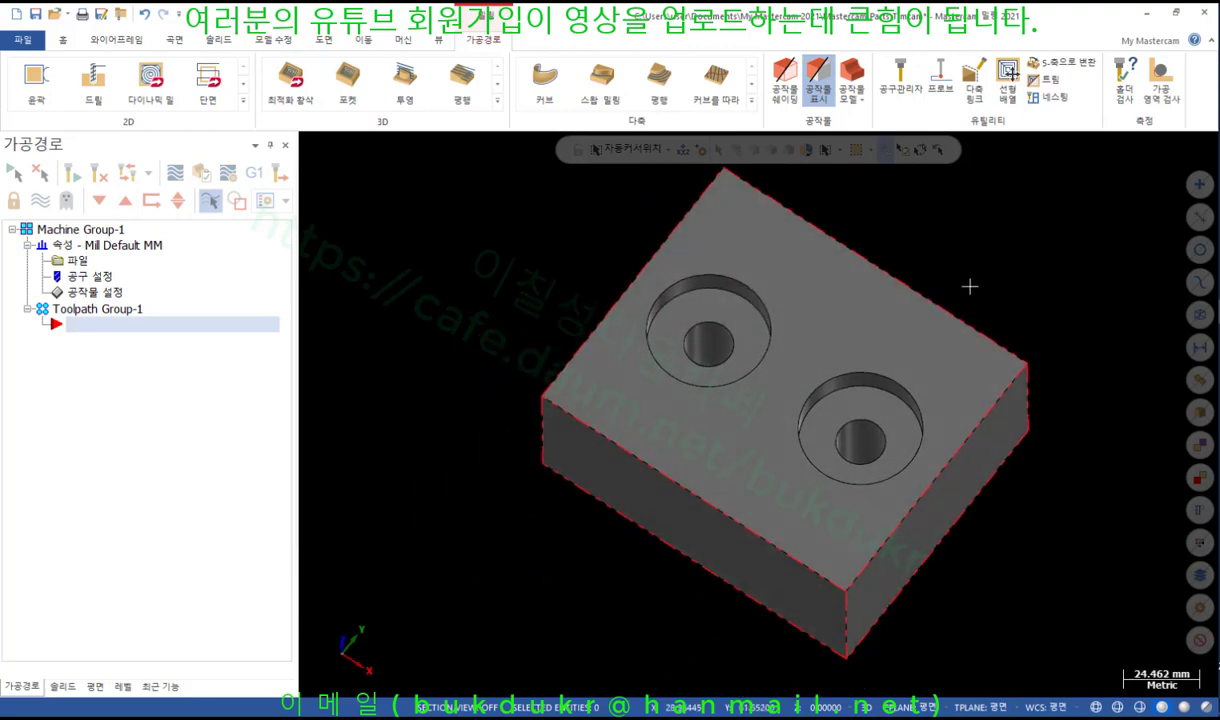
pyautogui.click(104, 92)
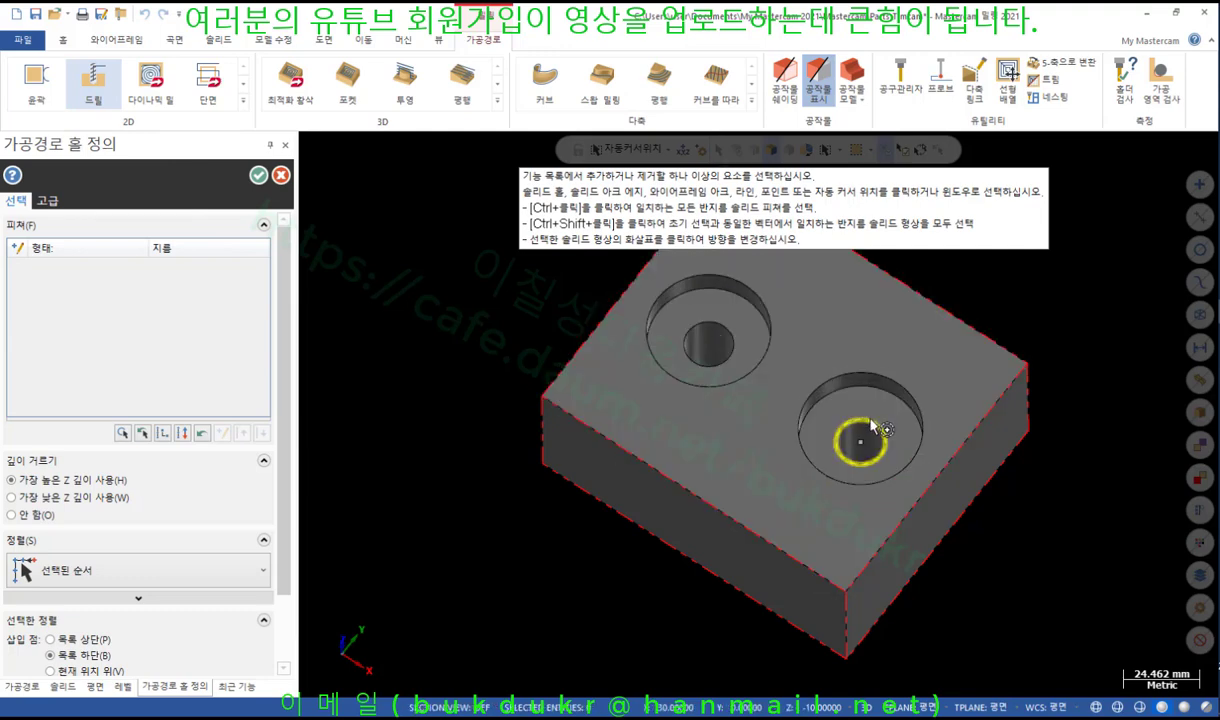
pyautogui.keyDown('ctrl'); pyautogui.click(720, 337); pyautogui.keyUp('ctrl')
pyautogui.moveTo(900, 340); pyautogui.dragTo(1081, 234, button='middle')
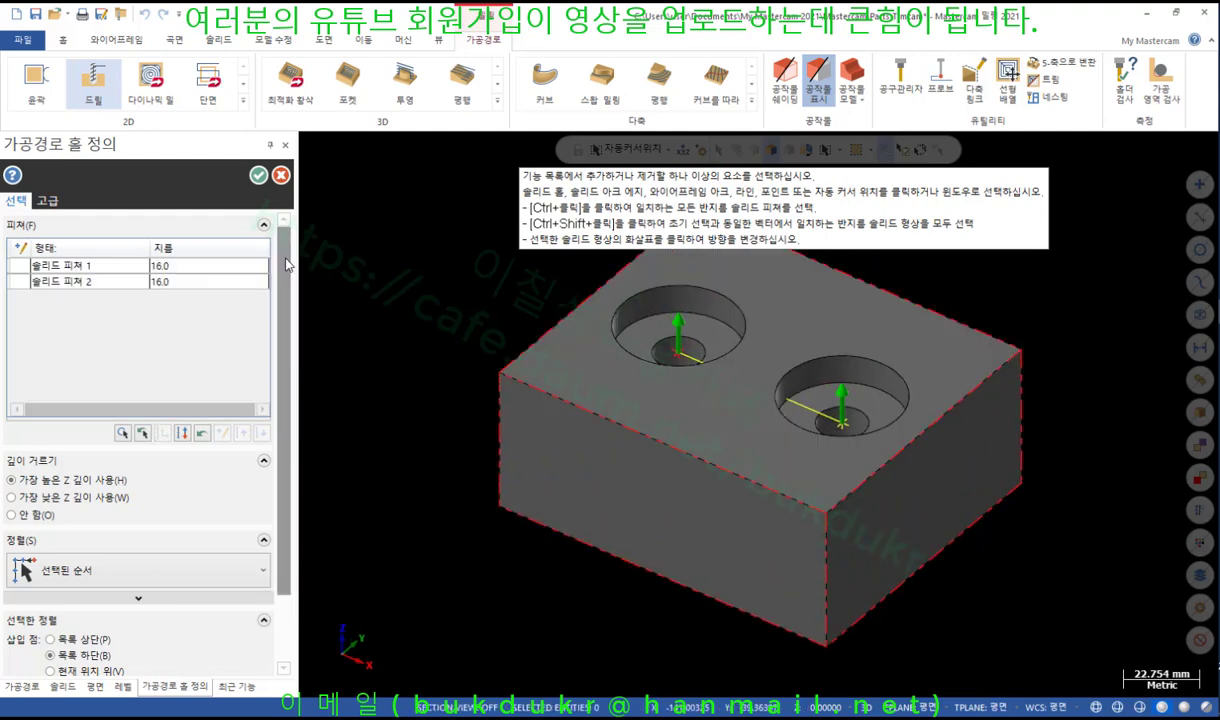
# Check the two selected hole features and the depth-filter and sorting options, and accept the hole definition.
pyautogui.click(90, 265)
pyautogui.click(97, 283)
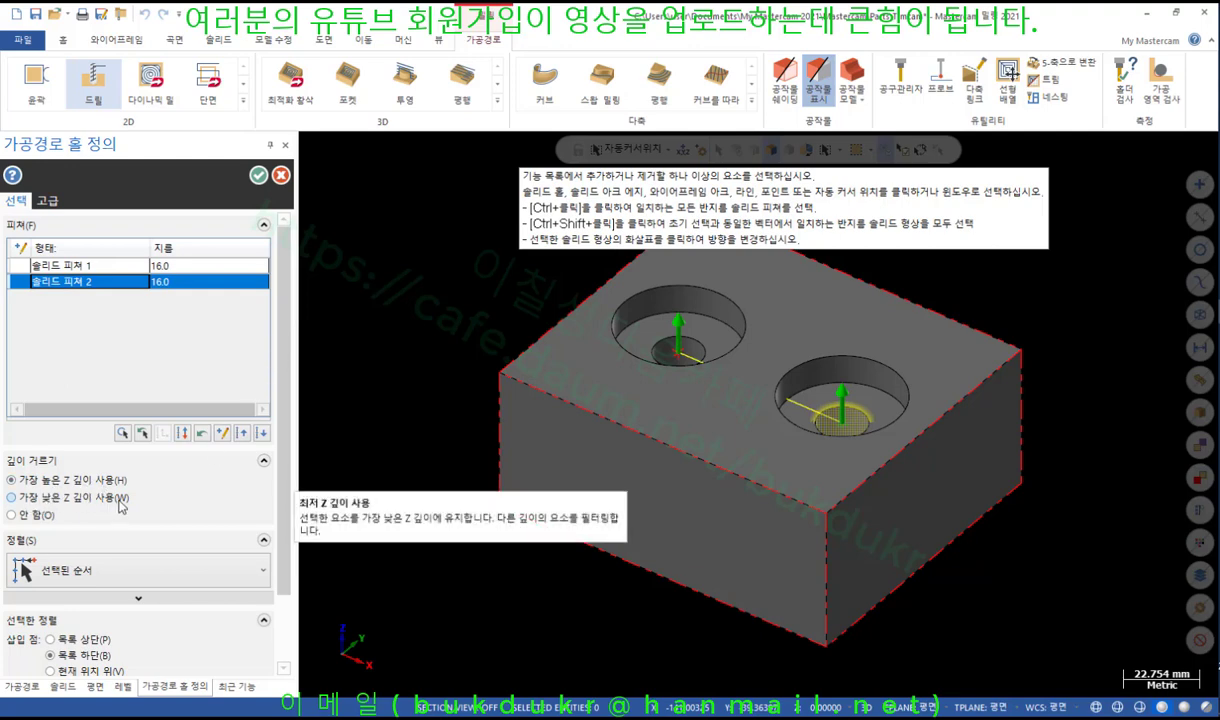
pyautogui.moveTo(276, 453); pyautogui.dragTo(285, 577)
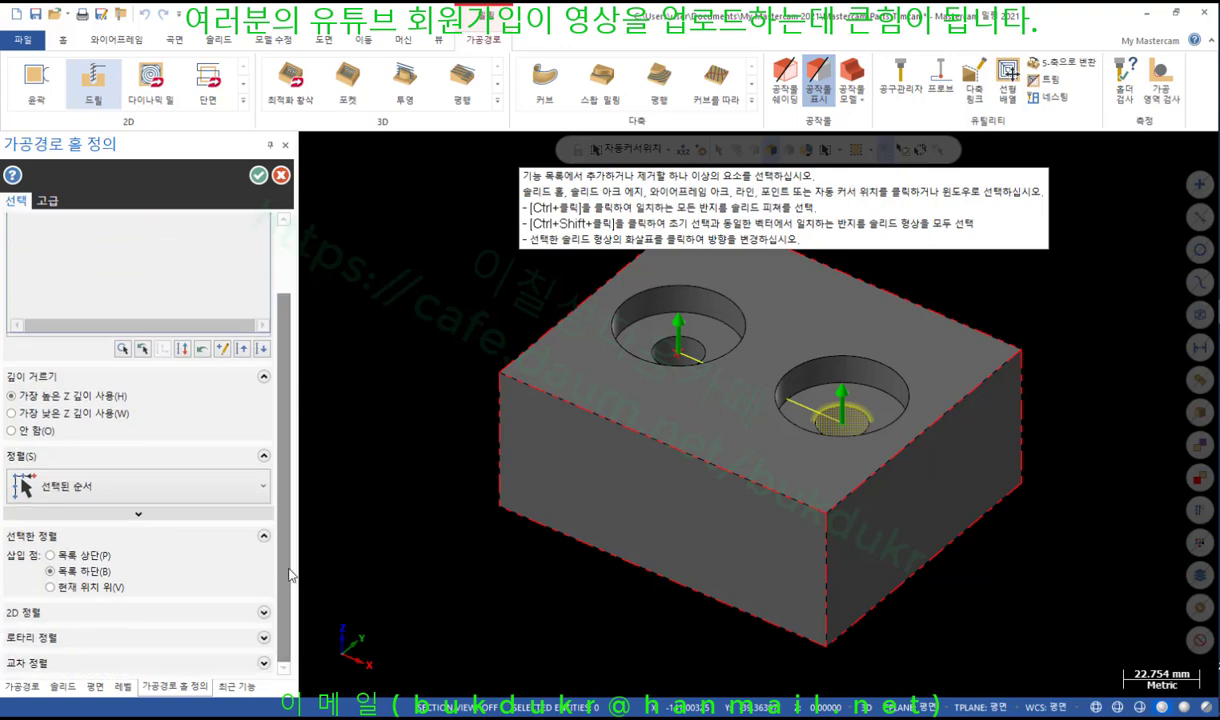
pyautogui.click(258, 176)
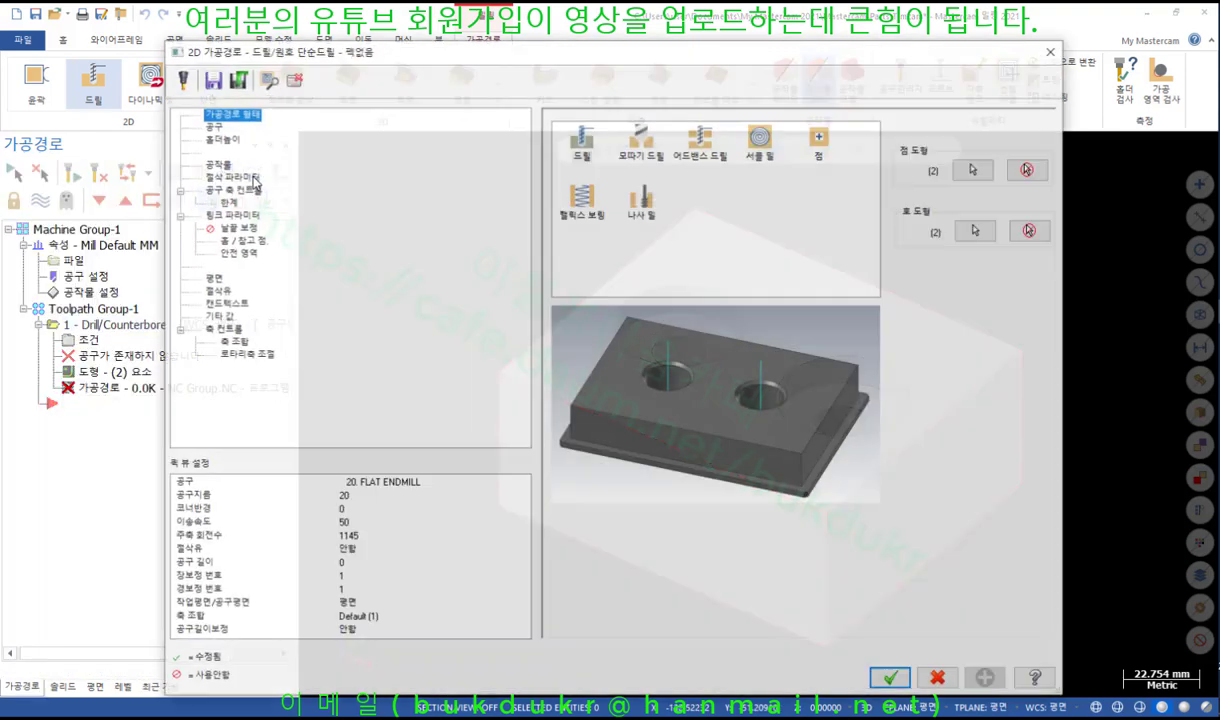
# Filter the Mill_mm tool library for the drill toolpath to show only drills with a diameter equal to 16 mm.
pyautogui.click(212, 126)
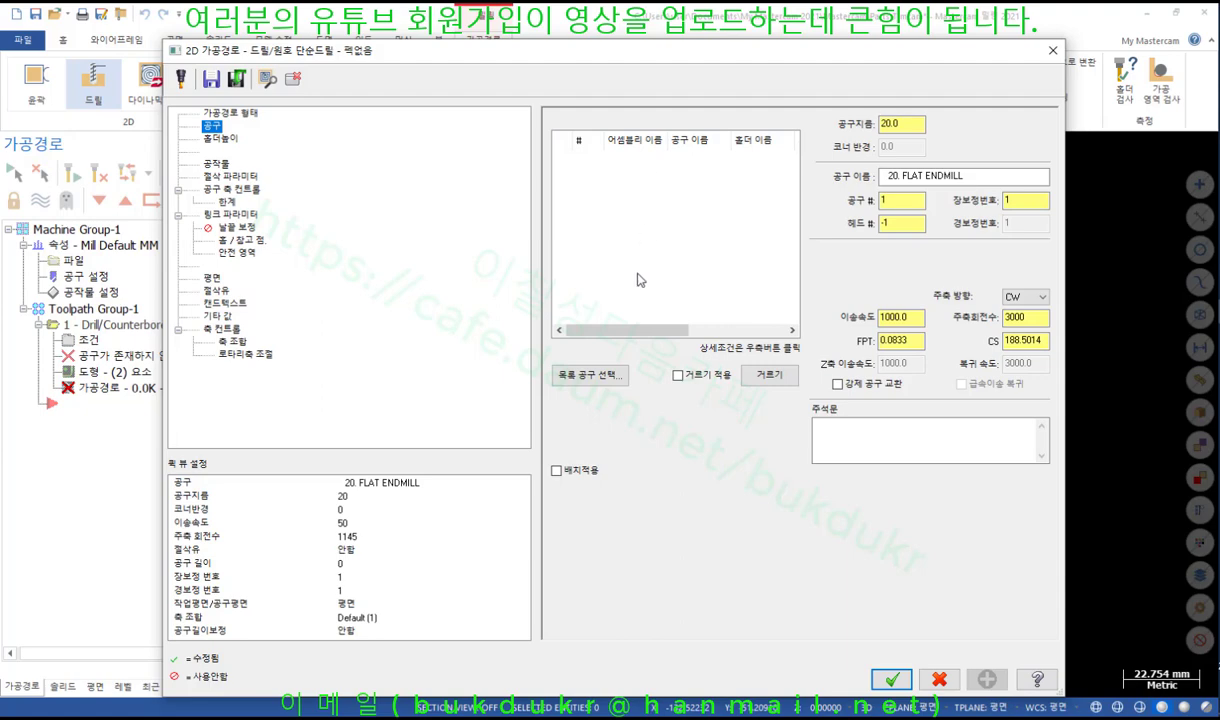
pyautogui.click(587, 370)
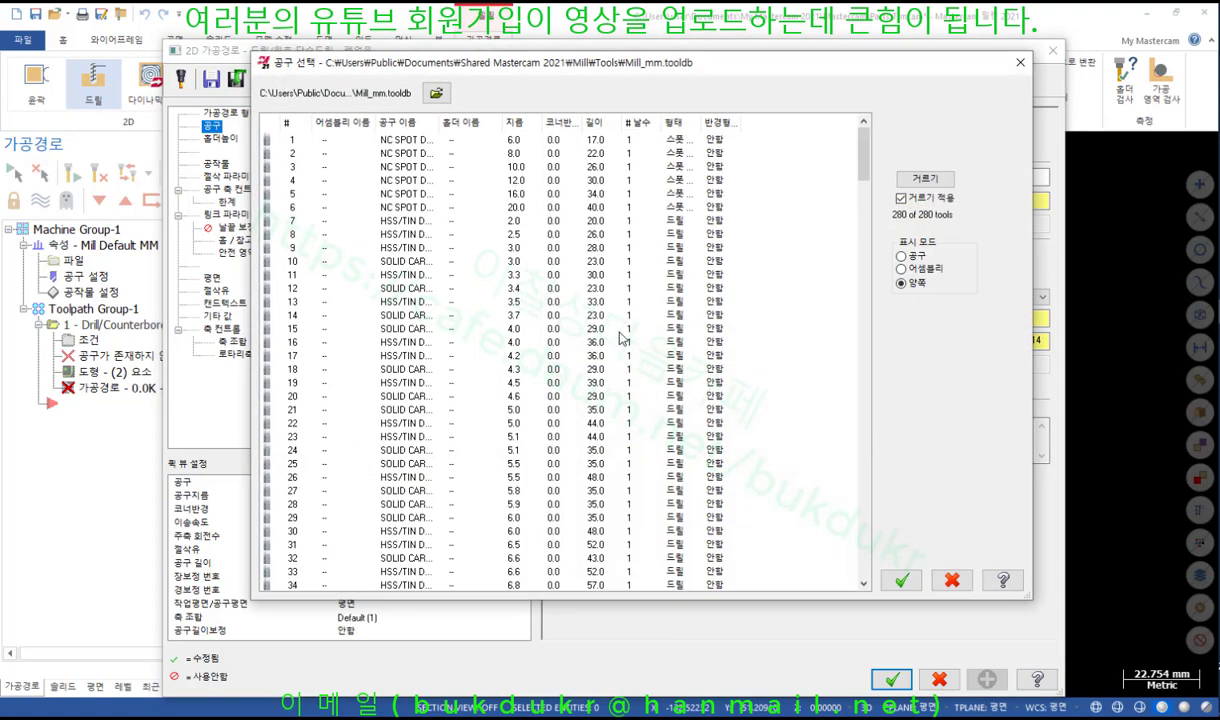
pyautogui.click(925, 180)
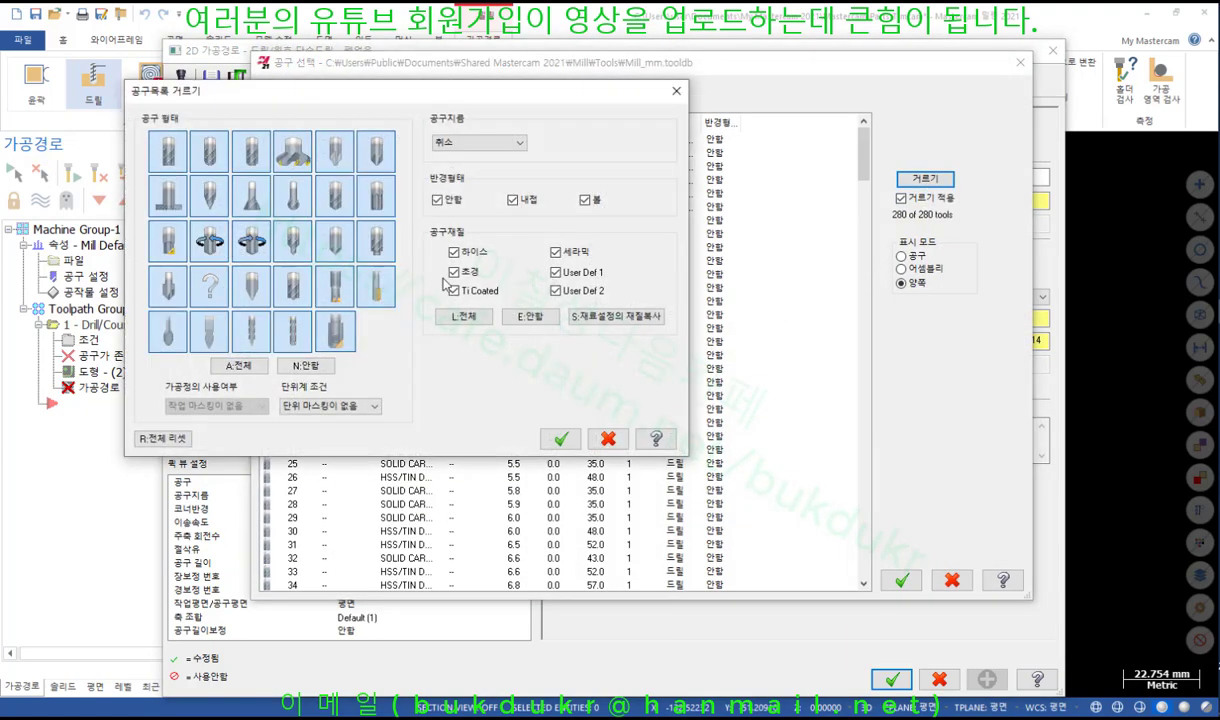
pyautogui.click(310, 365)
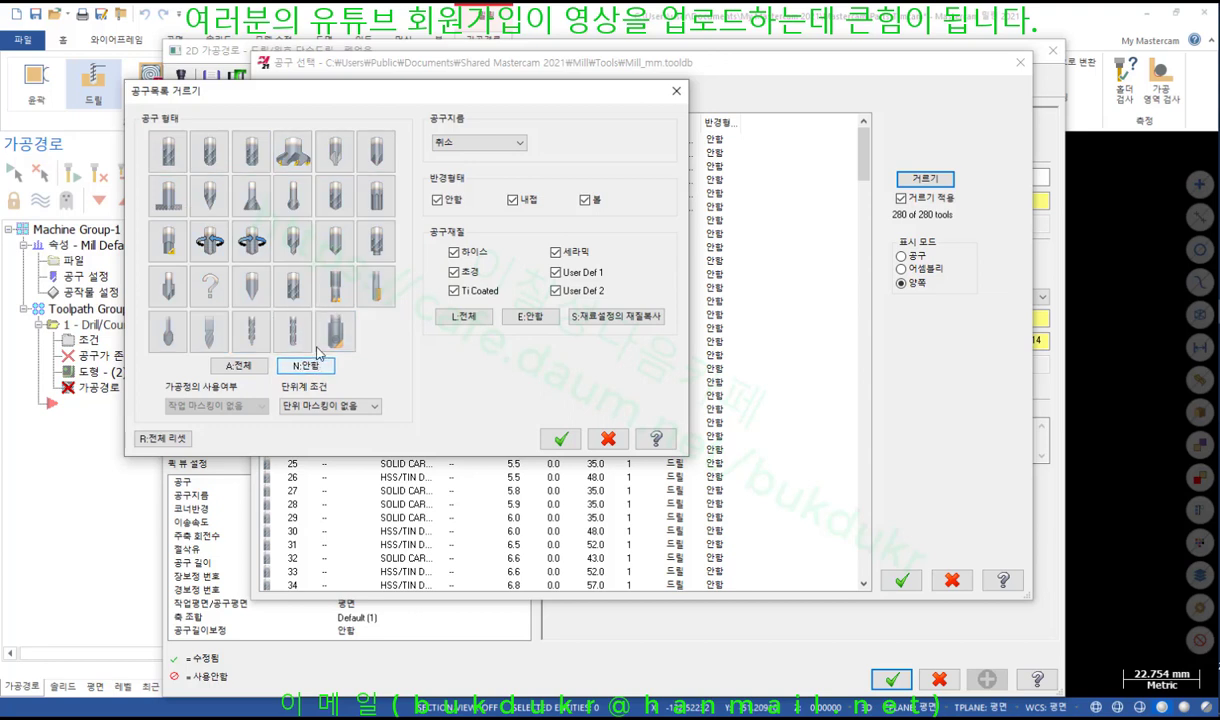
pyautogui.click(334, 196)
pyautogui.click(507, 143)
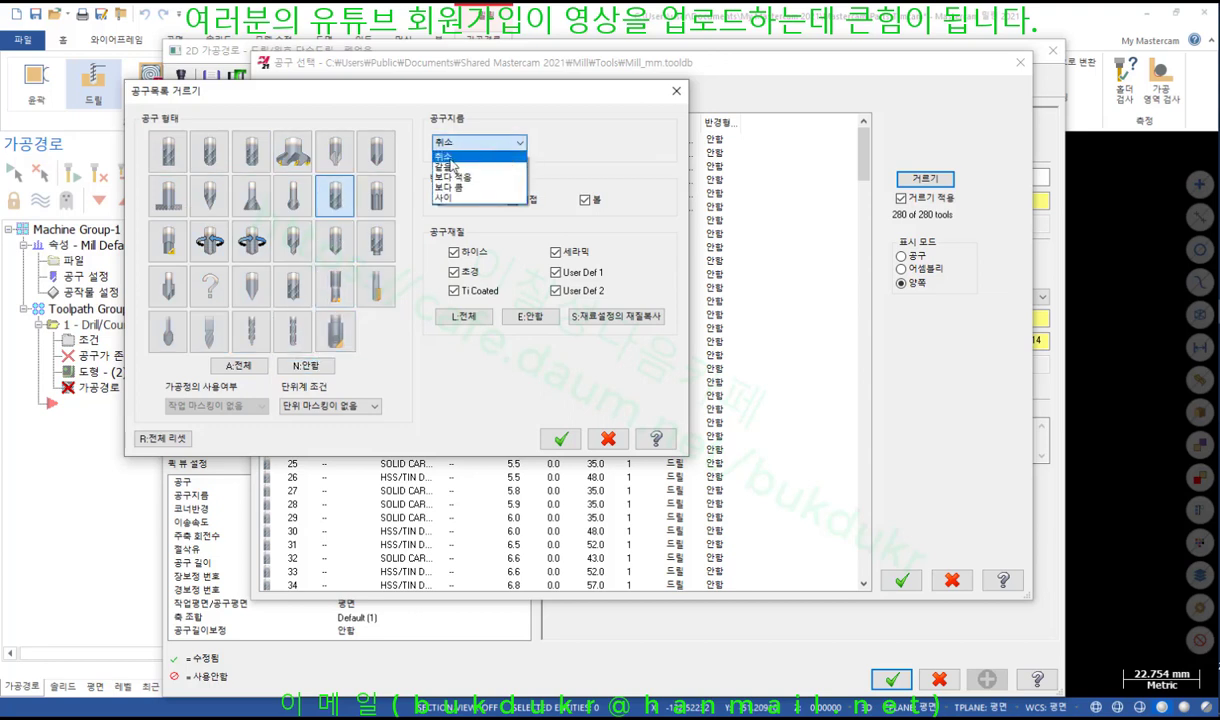
pyautogui.click(505, 170)
pyautogui.write('16')
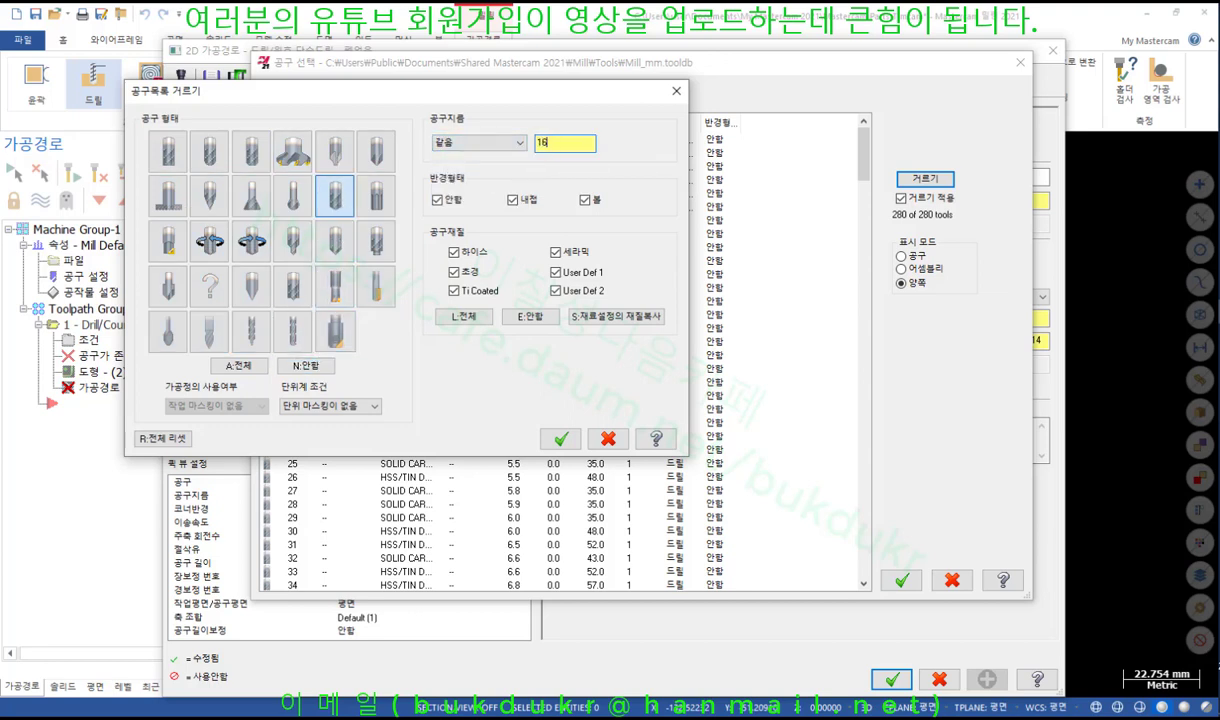
pyautogui.click(561, 438)
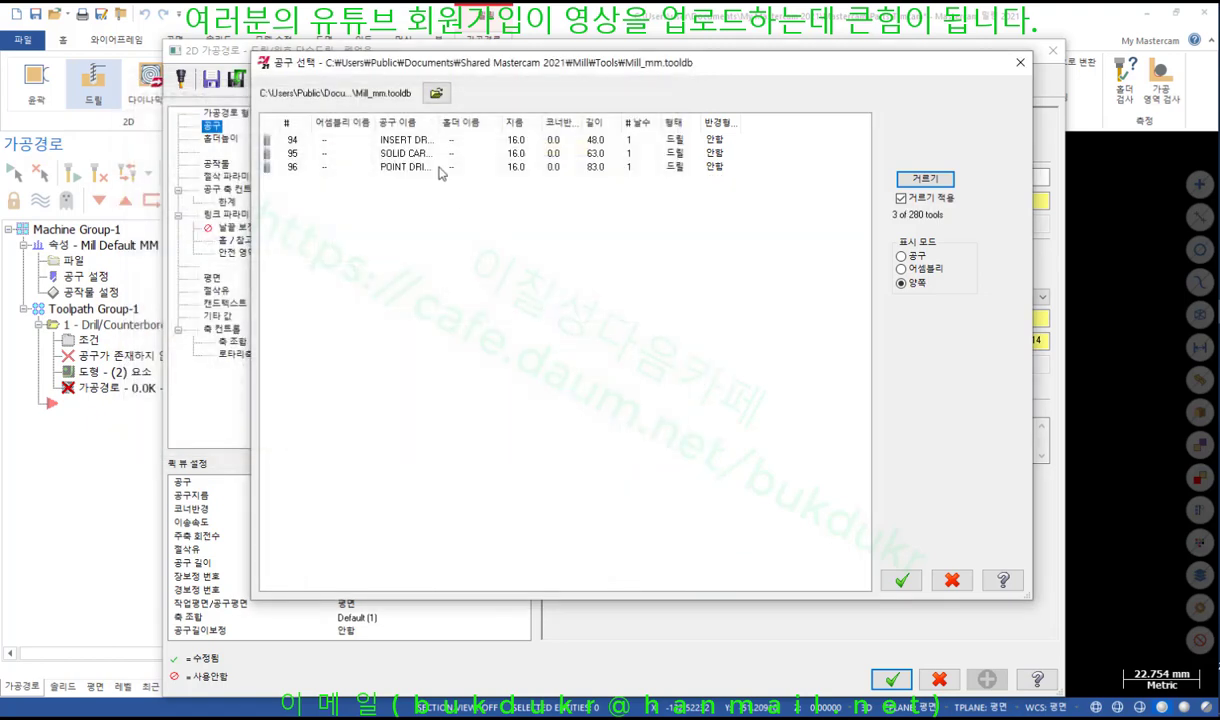
# Adjust the tool list's column widths to read the full names, and choose SOLID CARBIDE DRILL 5xDc - 16.0.
pyautogui.moveTo(501, 122); pyautogui.dragTo(480, 122)
pyautogui.moveTo(557, 122); pyautogui.dragTo(580, 122)
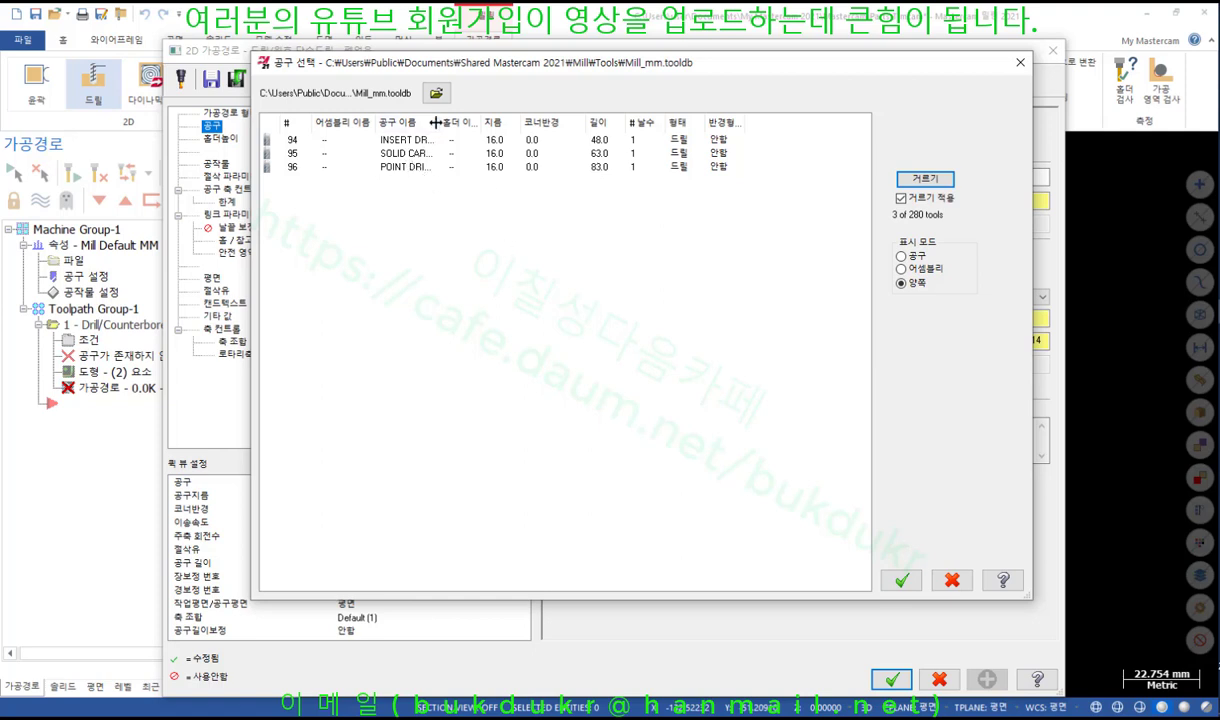
pyautogui.moveTo(441, 122); pyautogui.dragTo(546, 122)
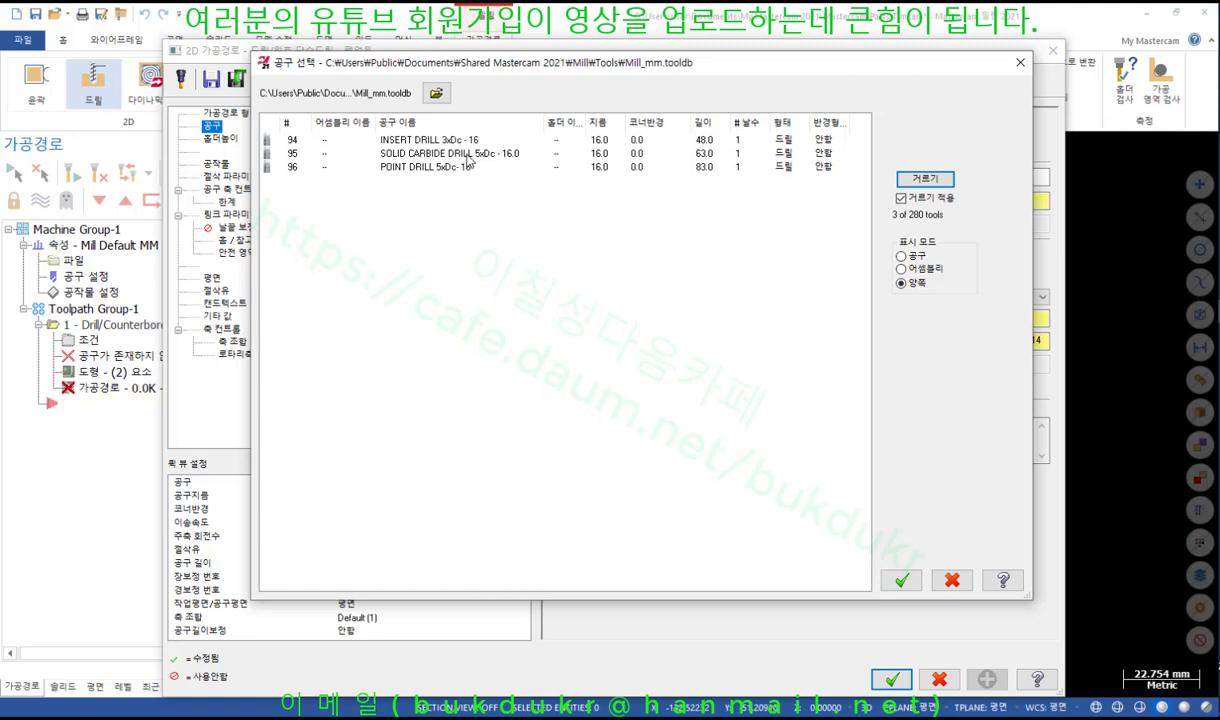
pyautogui.doubleClick(466, 155)
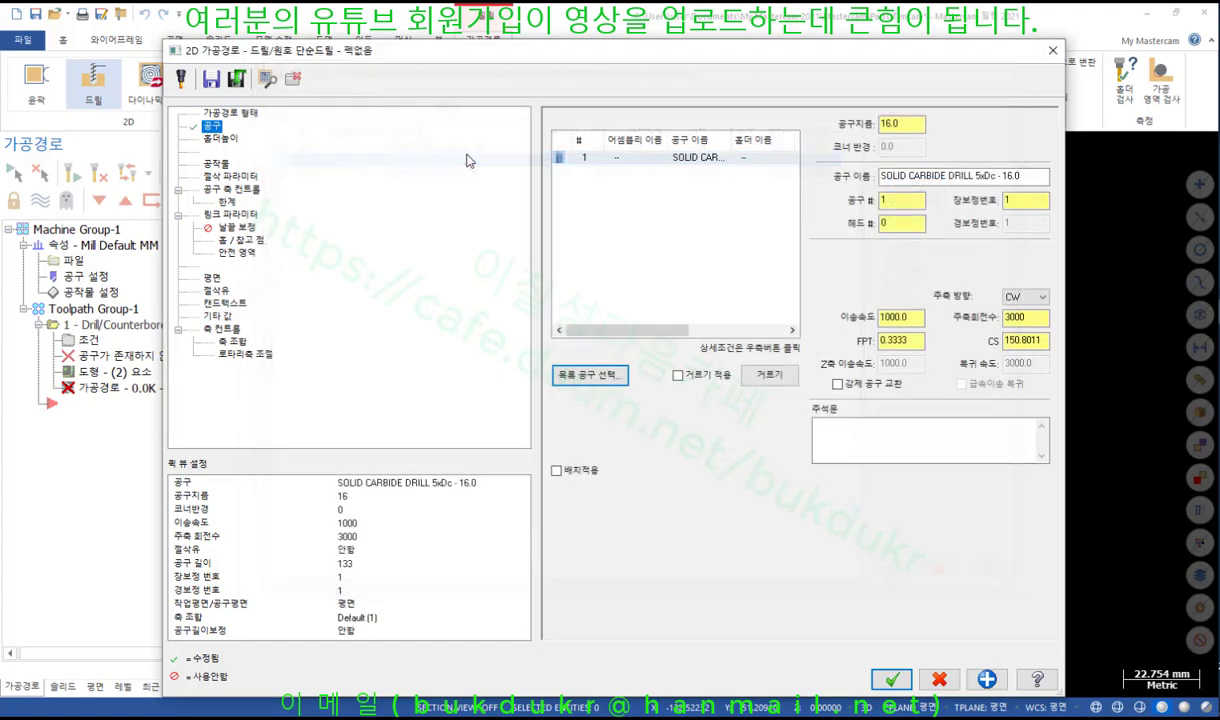
# Open the 16 mm carbide drill's geometry definition and examine its pointed tip up close.
pyautogui.click(631, 158)
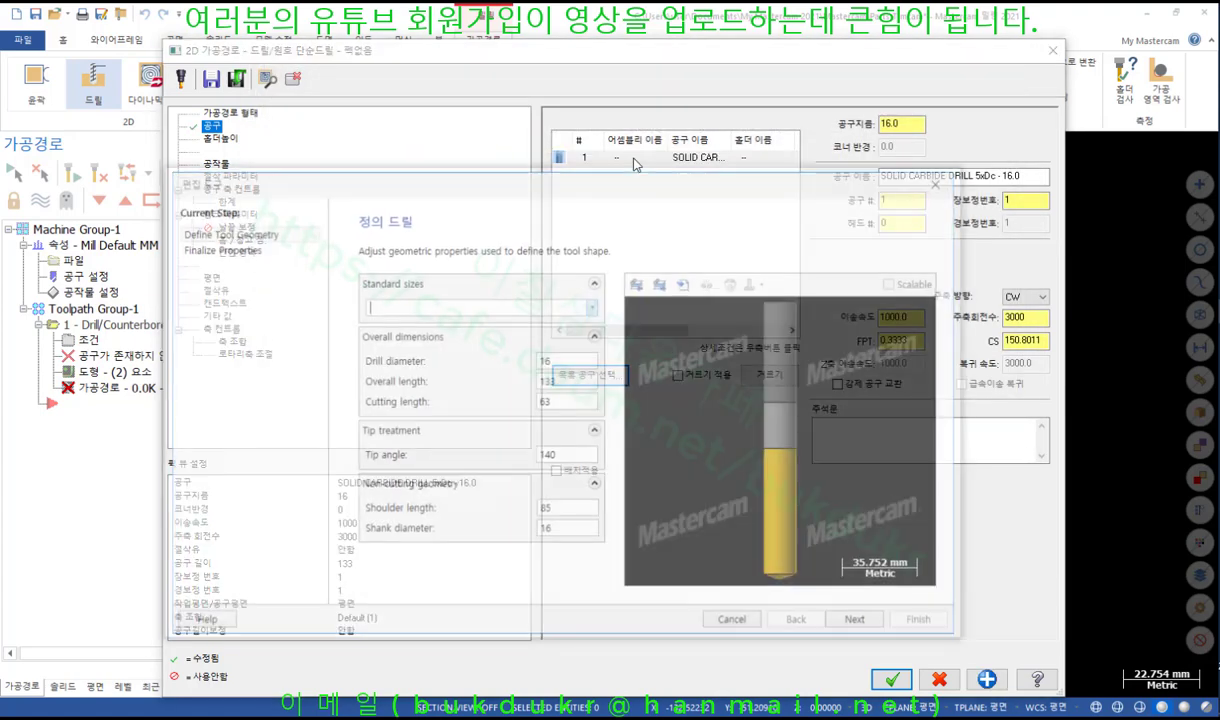
pyautogui.moveTo(785, 521); pyautogui.dragTo(791, 358, button='middle')
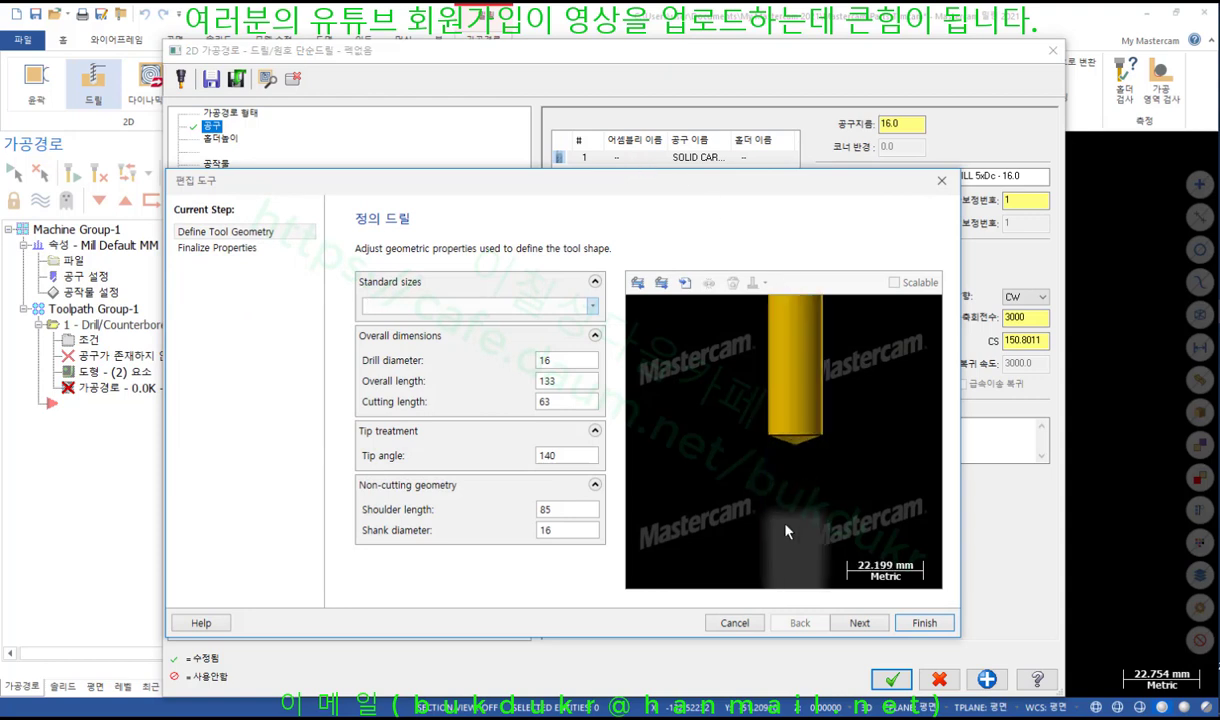
pyautogui.scroll(6, 809, 430)
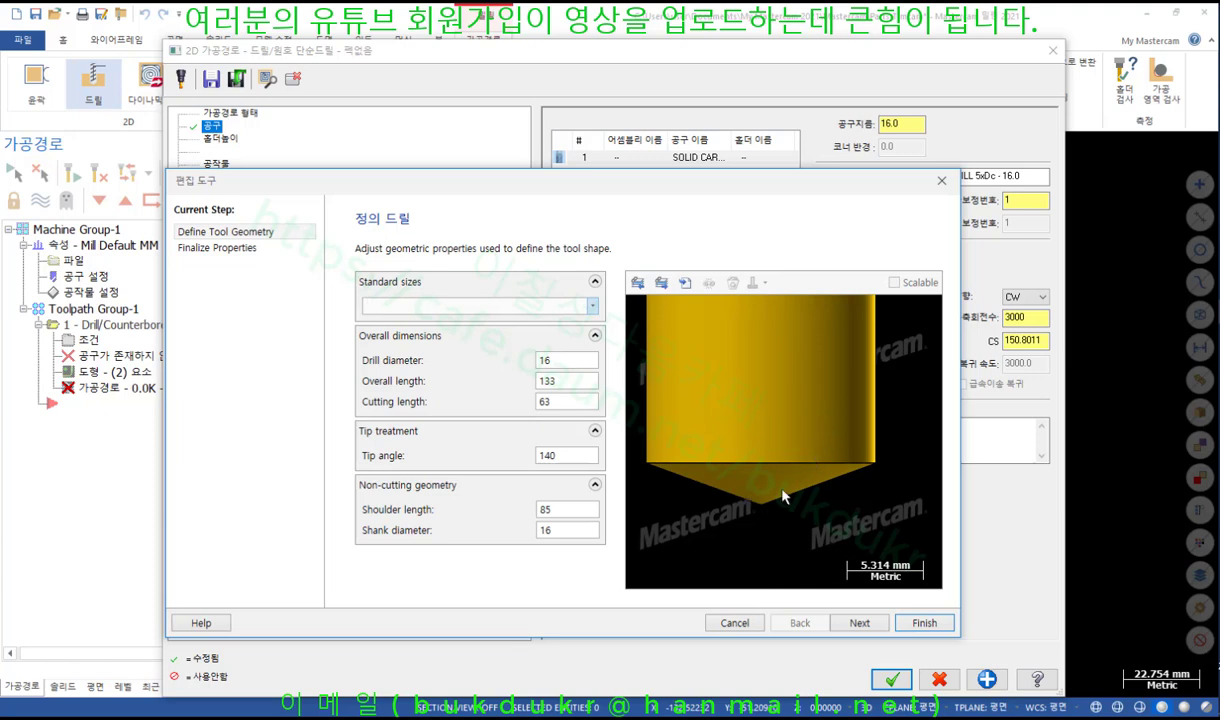
# Examine the 16 mm drill's tip angle and cutting length in its geometry definition, and finish the tool definition.
pyautogui.click(566, 456)
pyautogui.scroll(6, 720, 540)
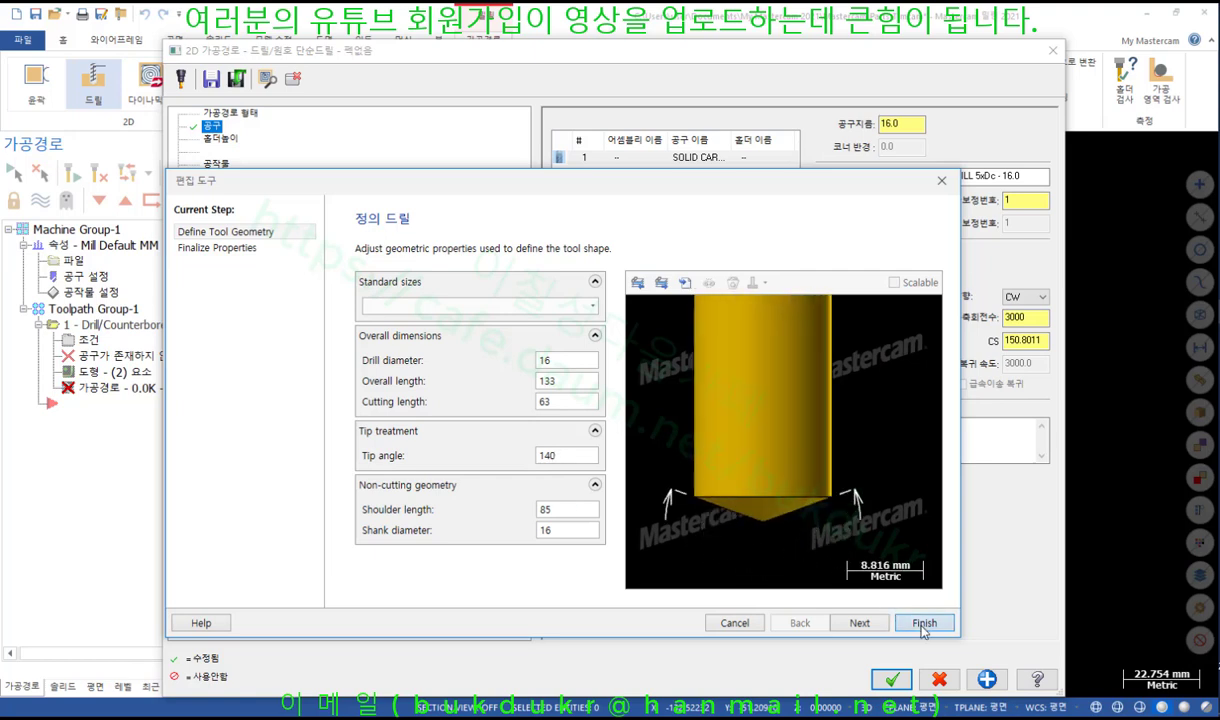
pyautogui.doubleClick(567, 458)
pyautogui.click(556, 401)
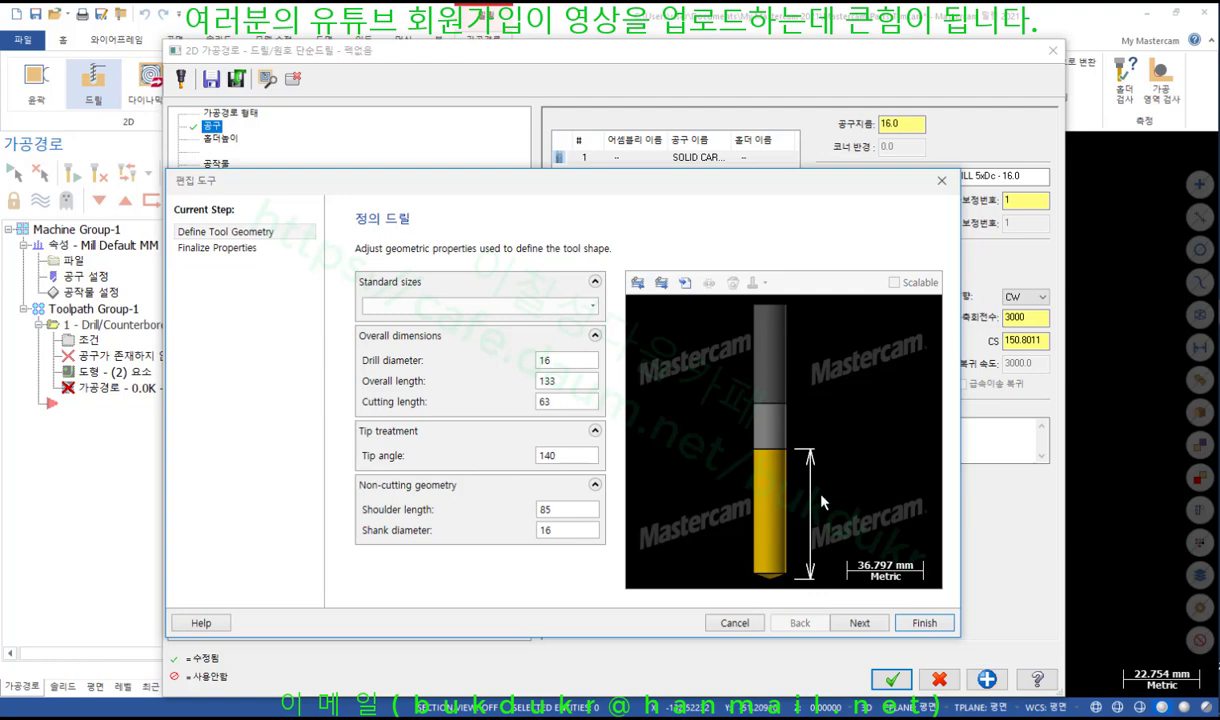
pyautogui.click(924, 623)
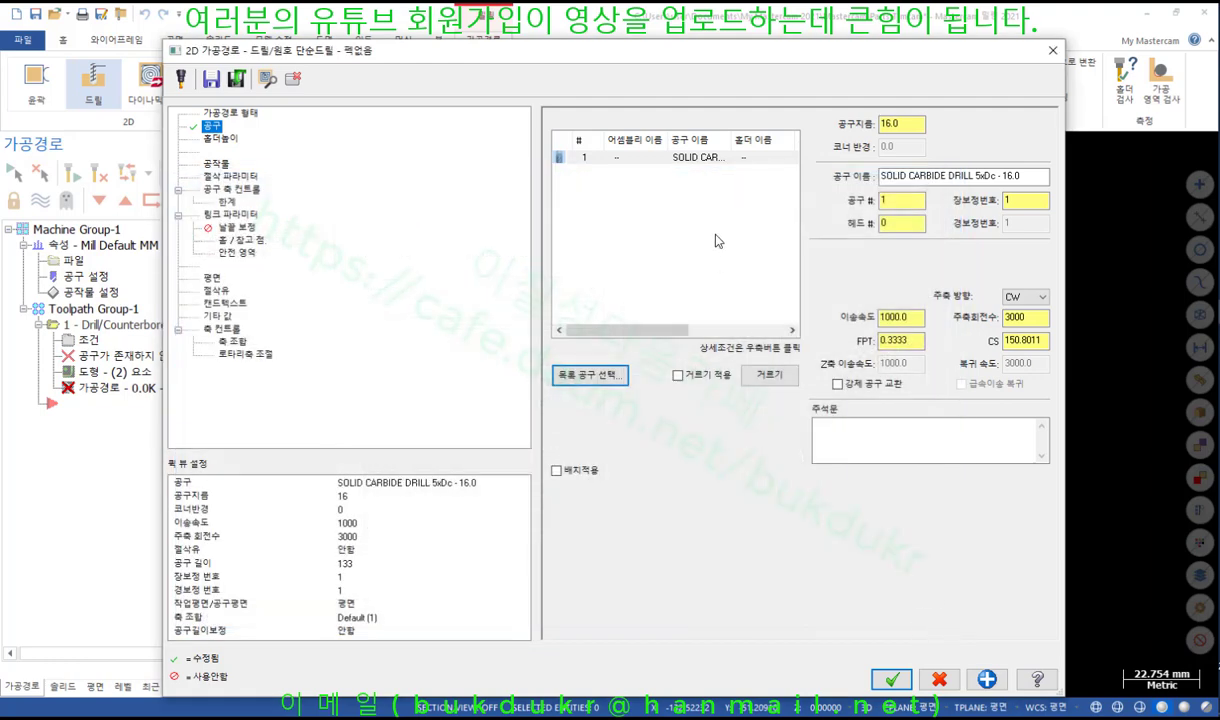
# Enable the use of stock for the drill toolpath, defined by the stock setup.
pyautogui.click(900, 318)
pyautogui.click(218, 164)
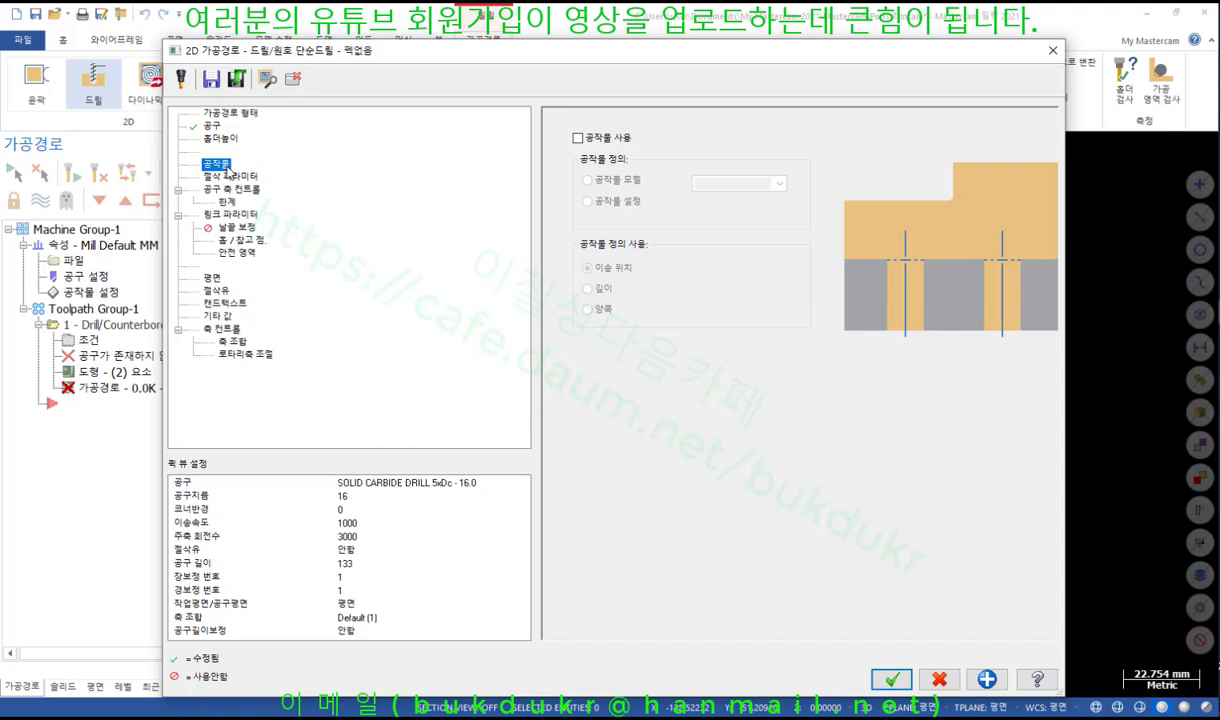
pyautogui.click(578, 139)
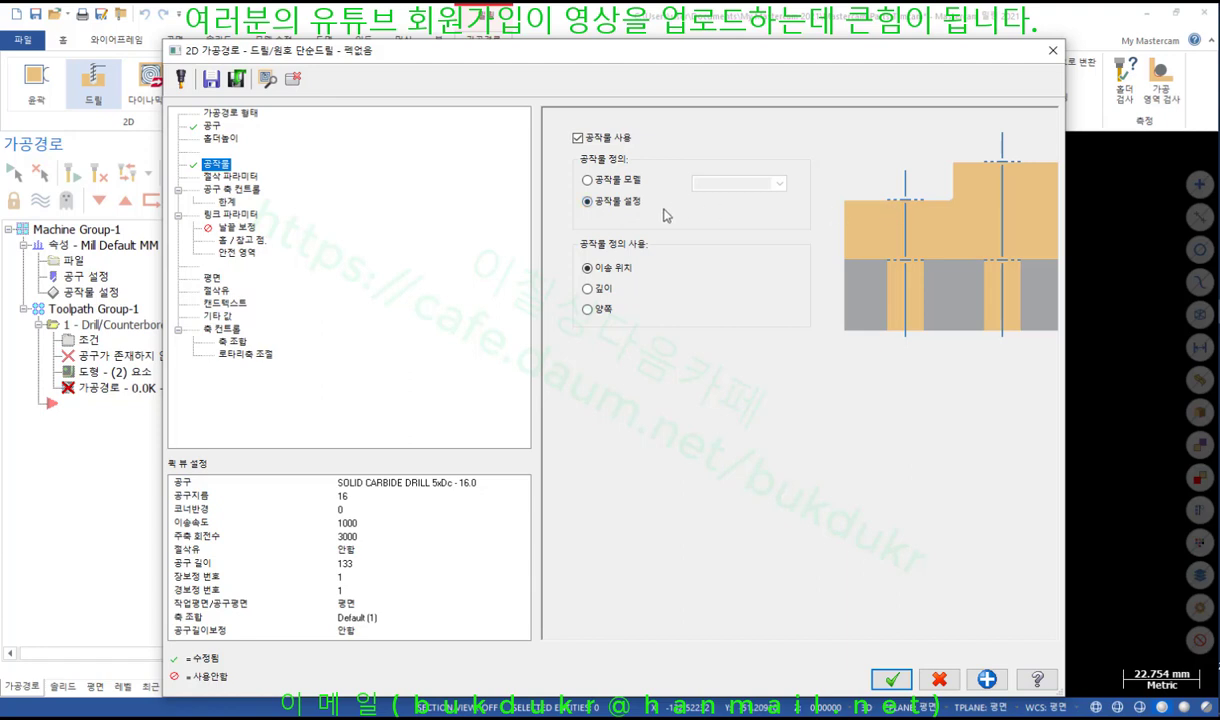
# Set the drilling cycle to peck drill with a peck of 2.0, leaving custom drill parameters disabled.
pyautogui.click(245, 175)
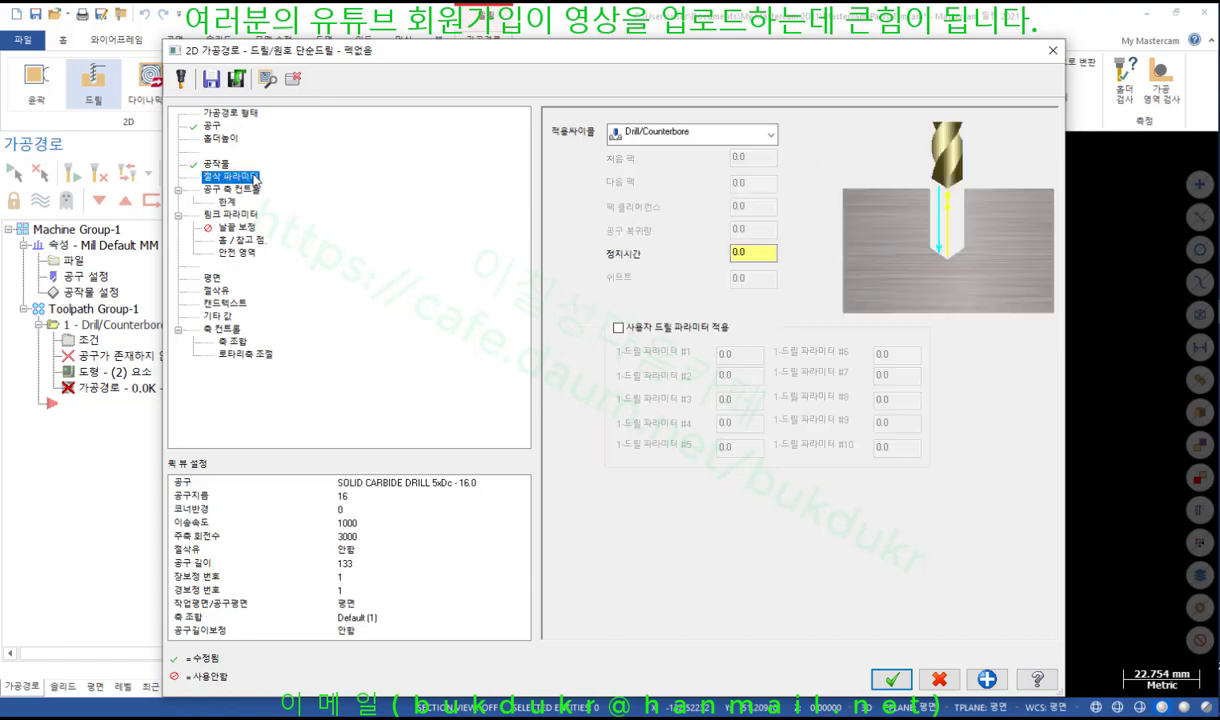
pyautogui.click(712, 136)
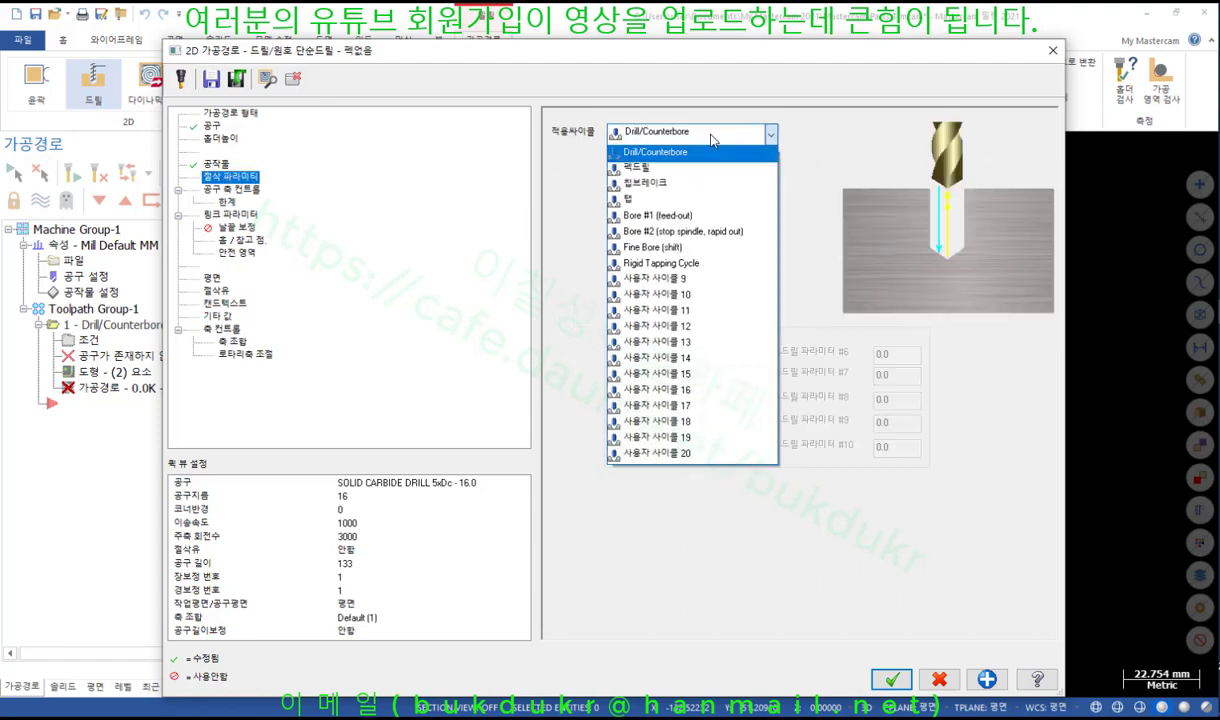
pyautogui.click(668, 168)
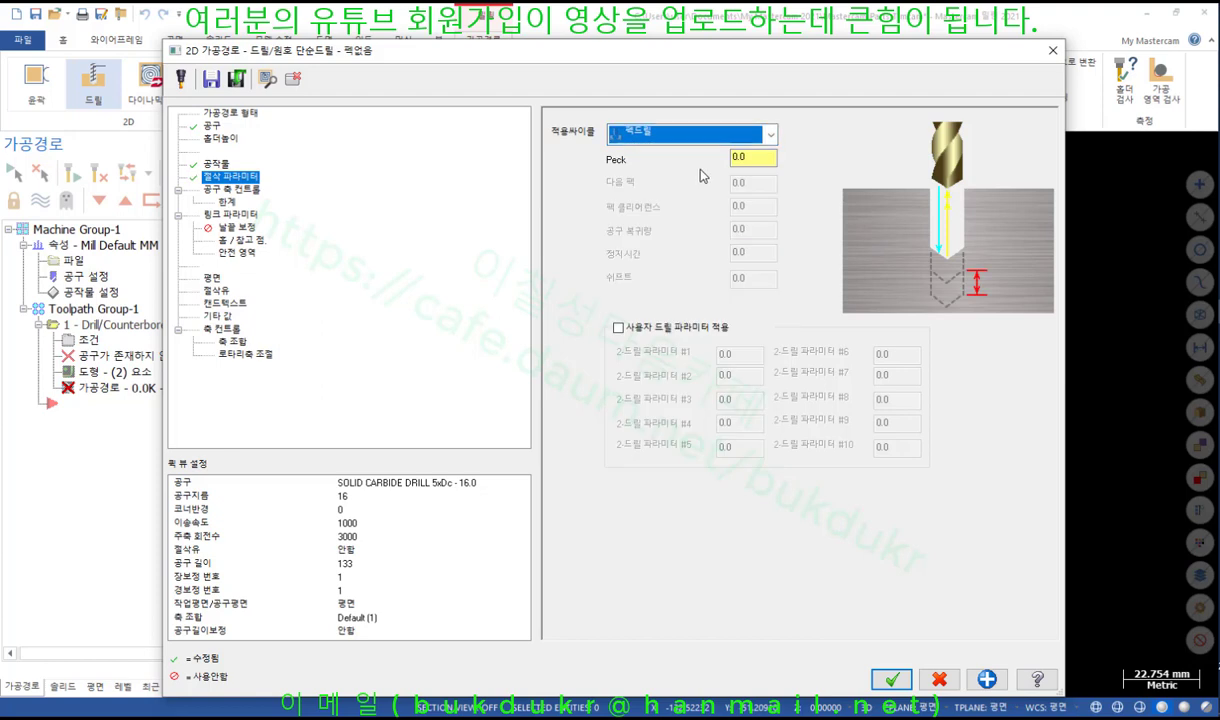
pyautogui.click(750, 158)
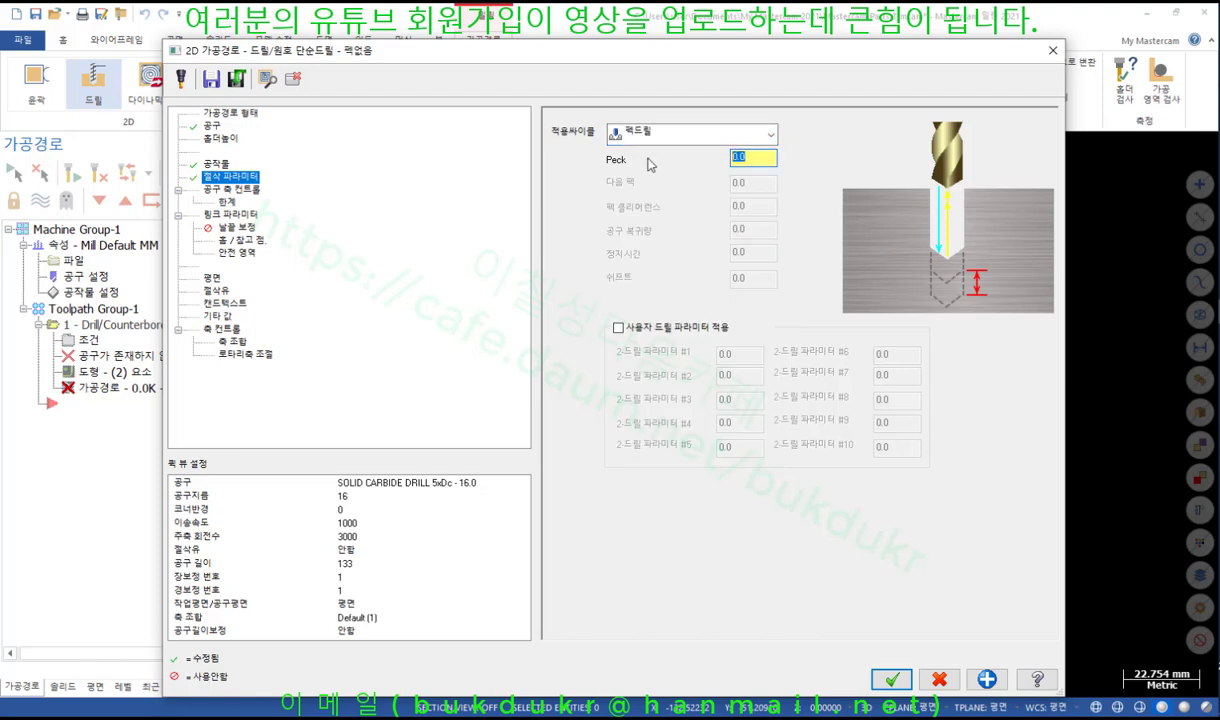
pyautogui.write('2')
pyautogui.click(618, 327)
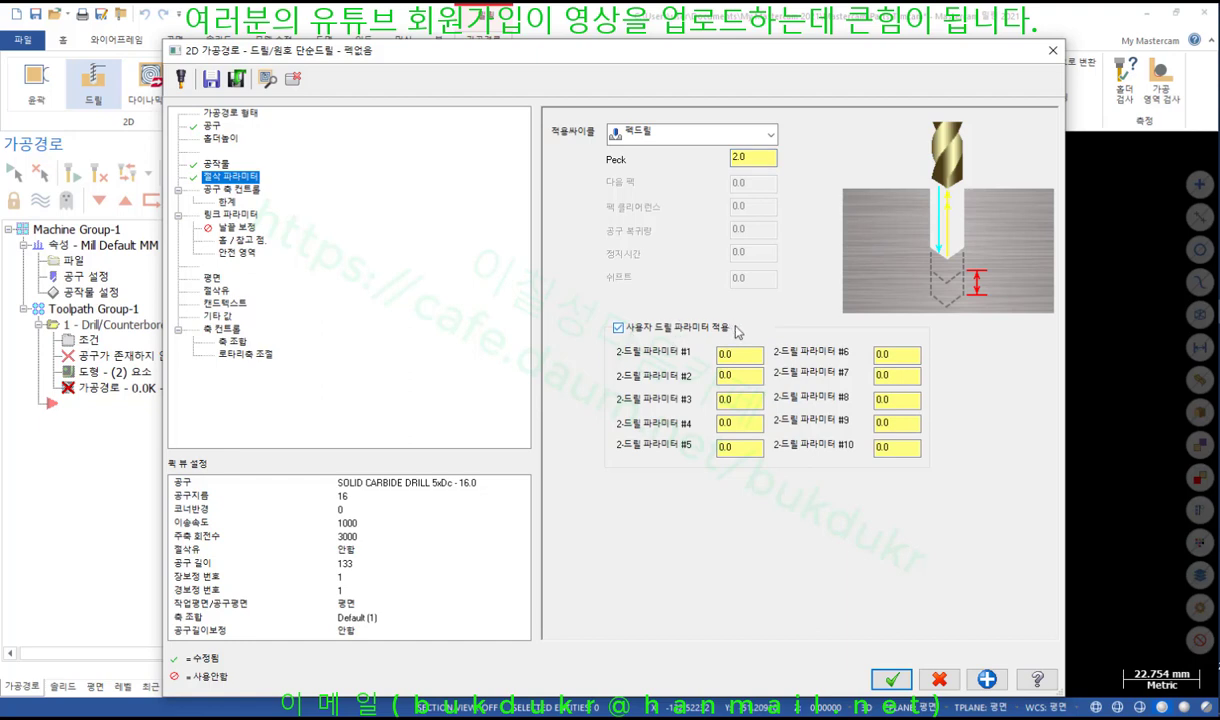
pyautogui.click(618, 328)
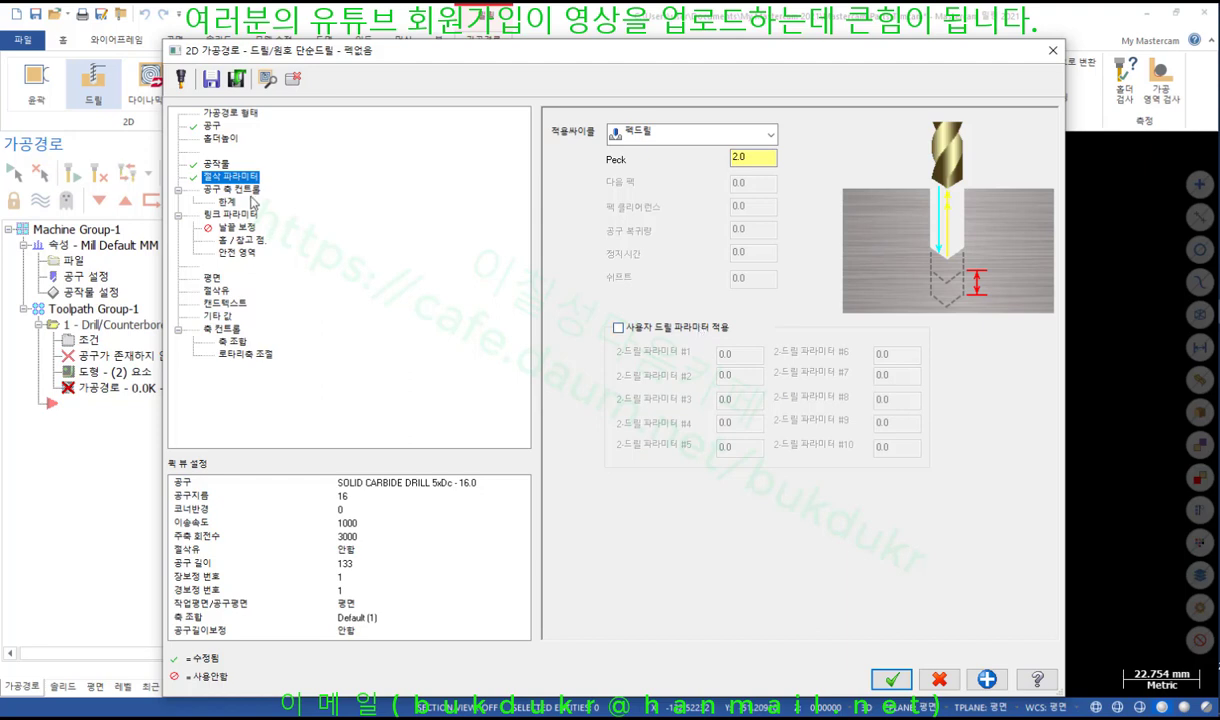
# Check the tool axis output format and enable the 125.0 incremental clearance height, used only at the start and end of the operation.
pyautogui.click(246, 192)
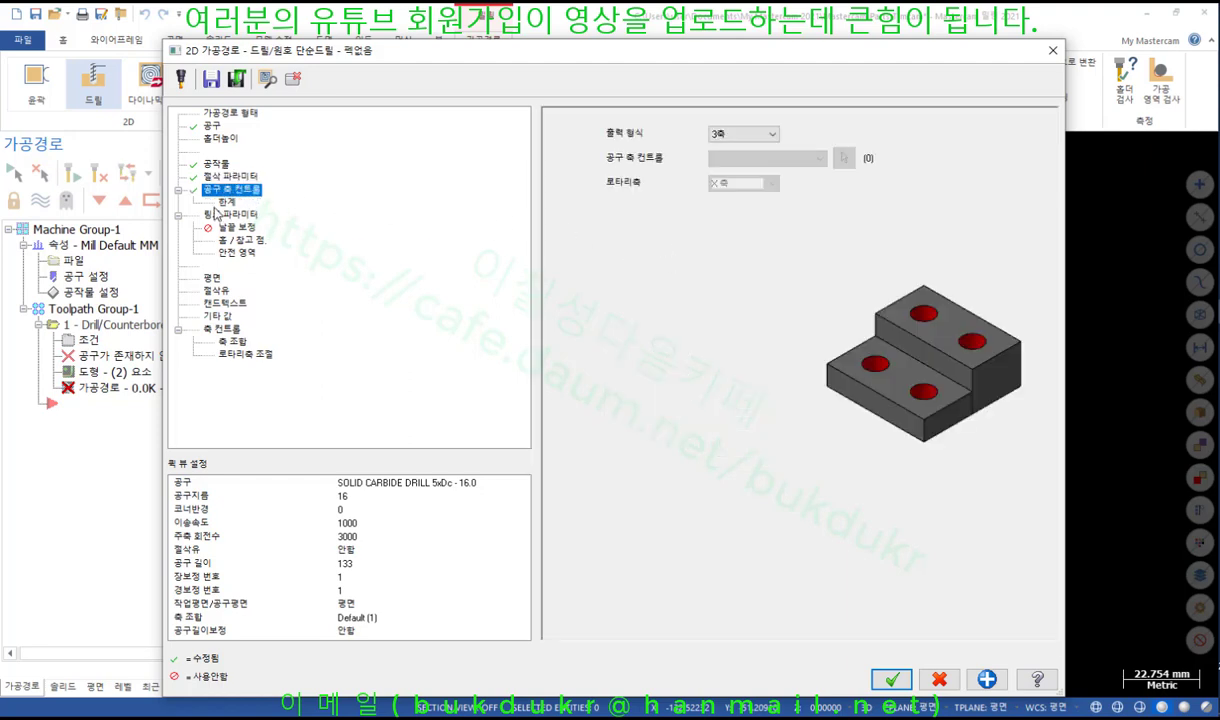
pyautogui.click(231, 215)
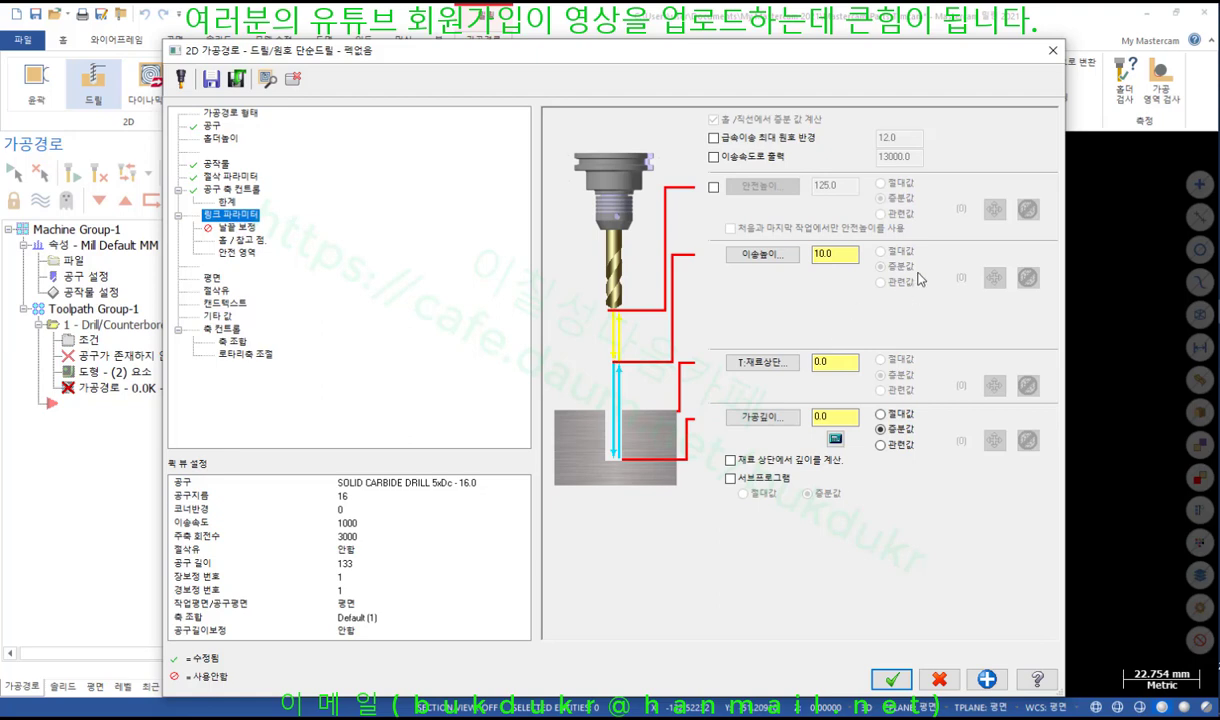
pyautogui.click(713, 187)
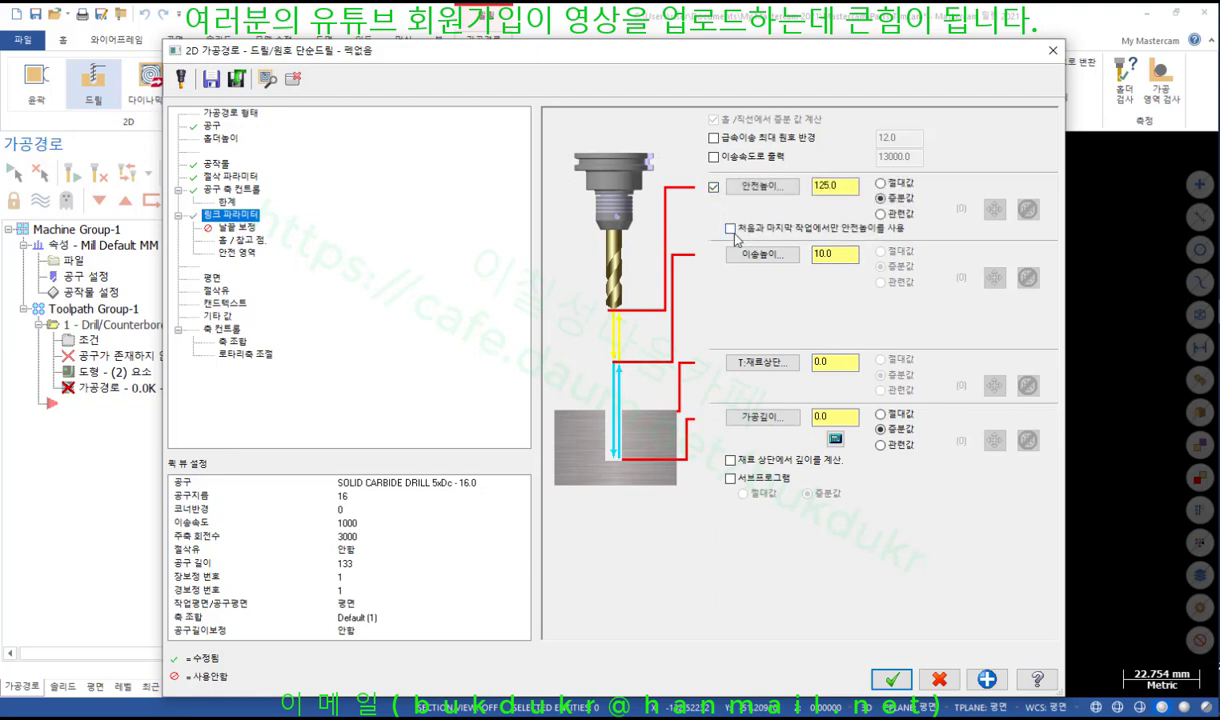
pyautogui.click(730, 228)
# Define the top of stock at 10.0 from the block's upper corner and the drilling depth at -40.0 from its bottom corner.
pyautogui.click(835, 366)
pyautogui.click(752, 362)
pyautogui.click(501, 373)
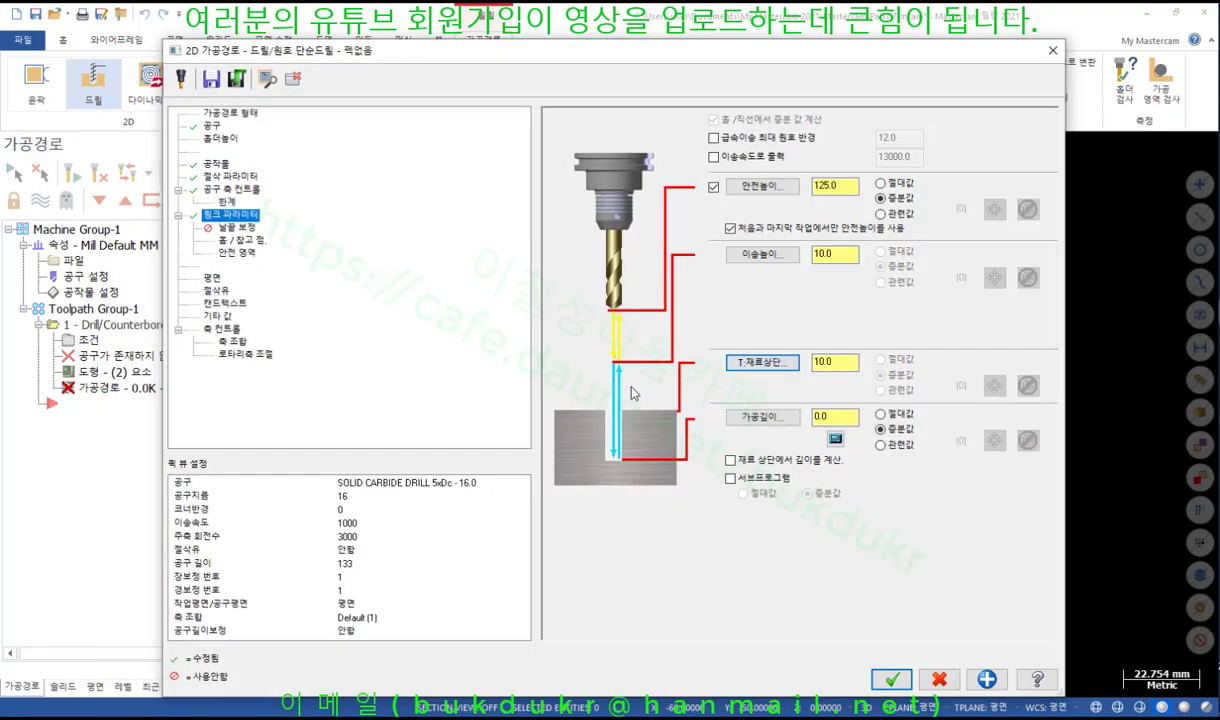
pyautogui.click(768, 424)
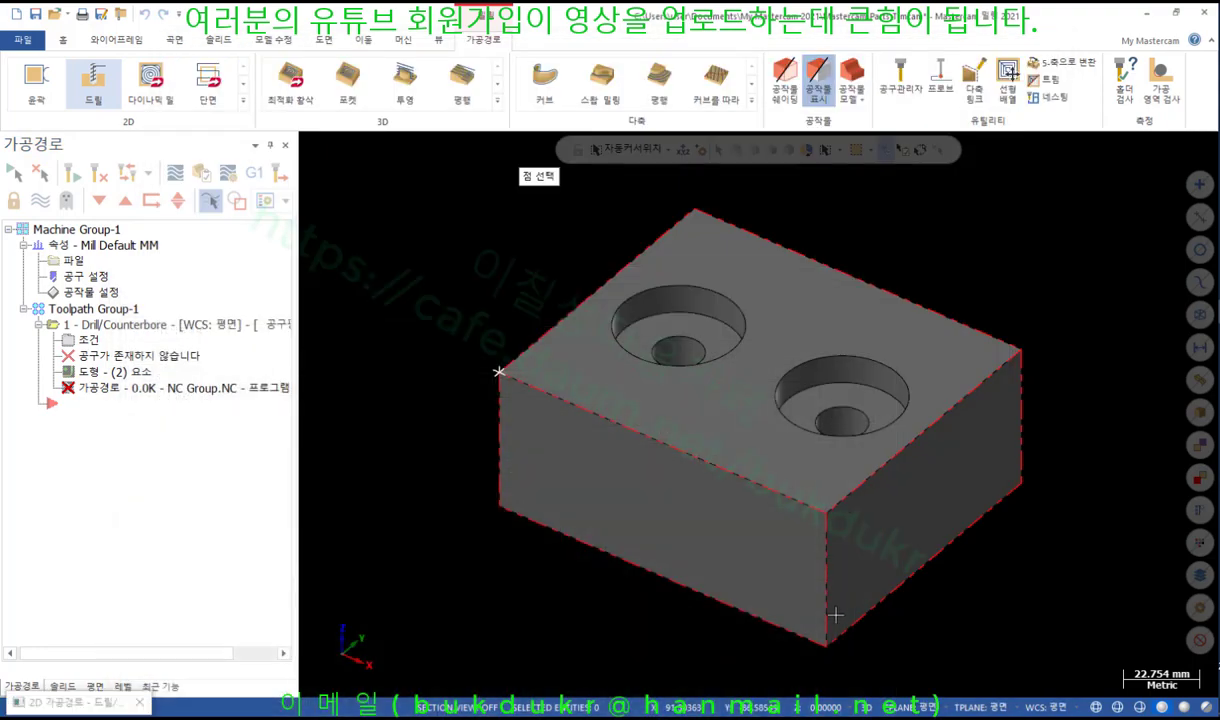
pyautogui.click(833, 643)
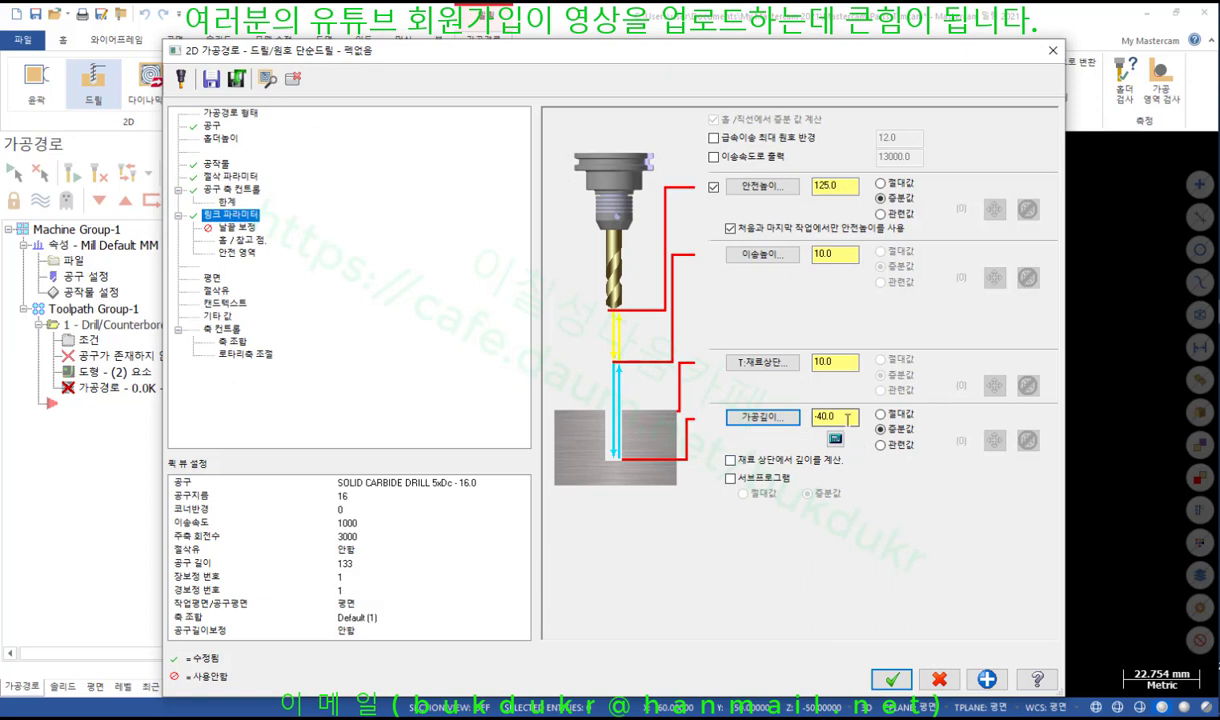
# Calculate the drilling depth from the top of stock and set the top of stock to 0.0.
pyautogui.click(848, 419)
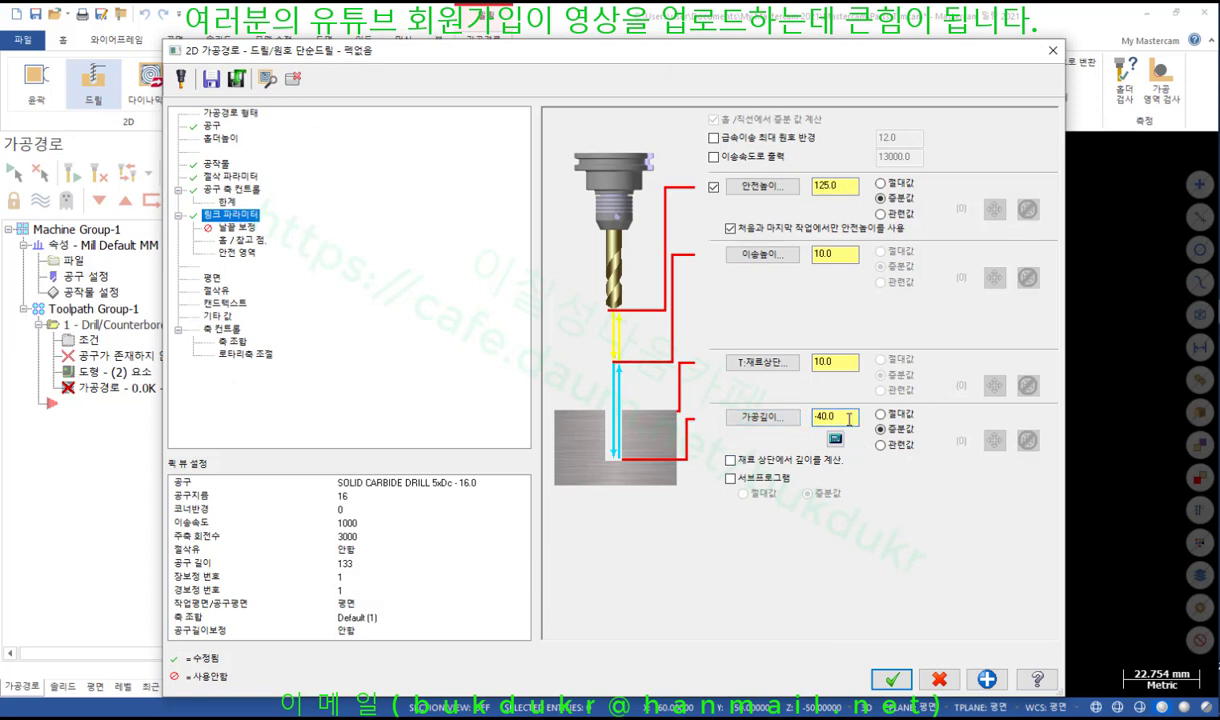
pyautogui.click(741, 461)
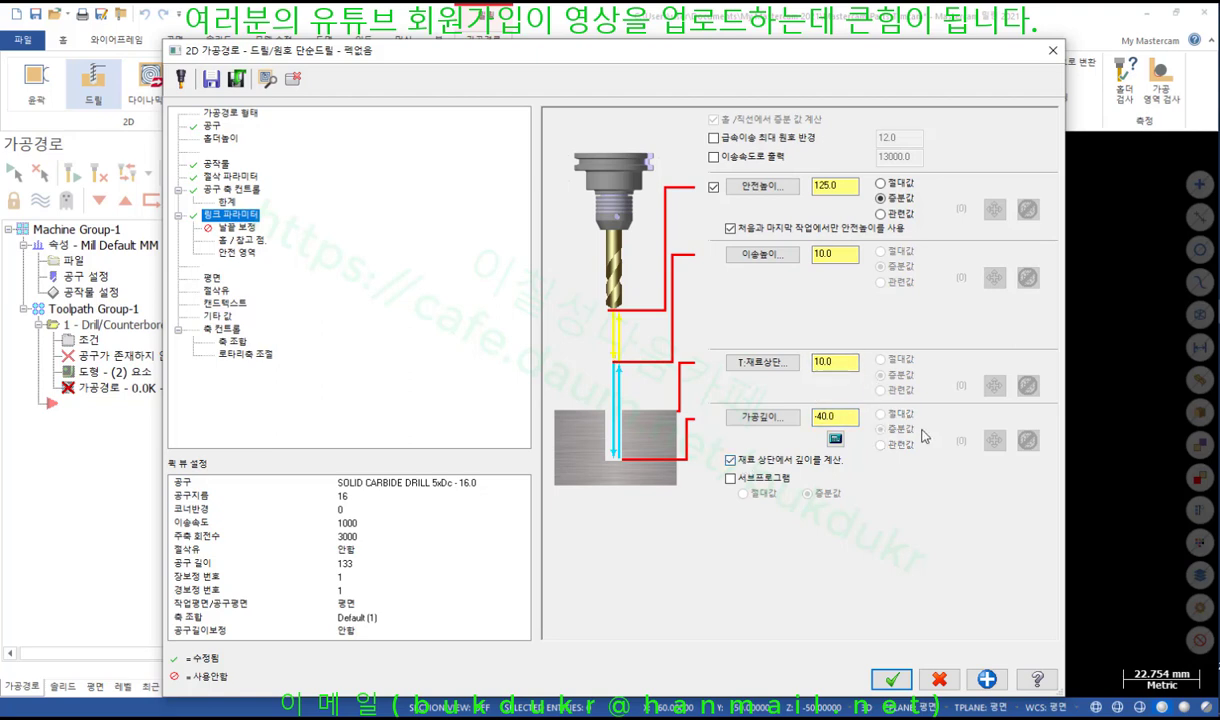
pyautogui.moveTo(842, 363); pyautogui.dragTo(729, 362)
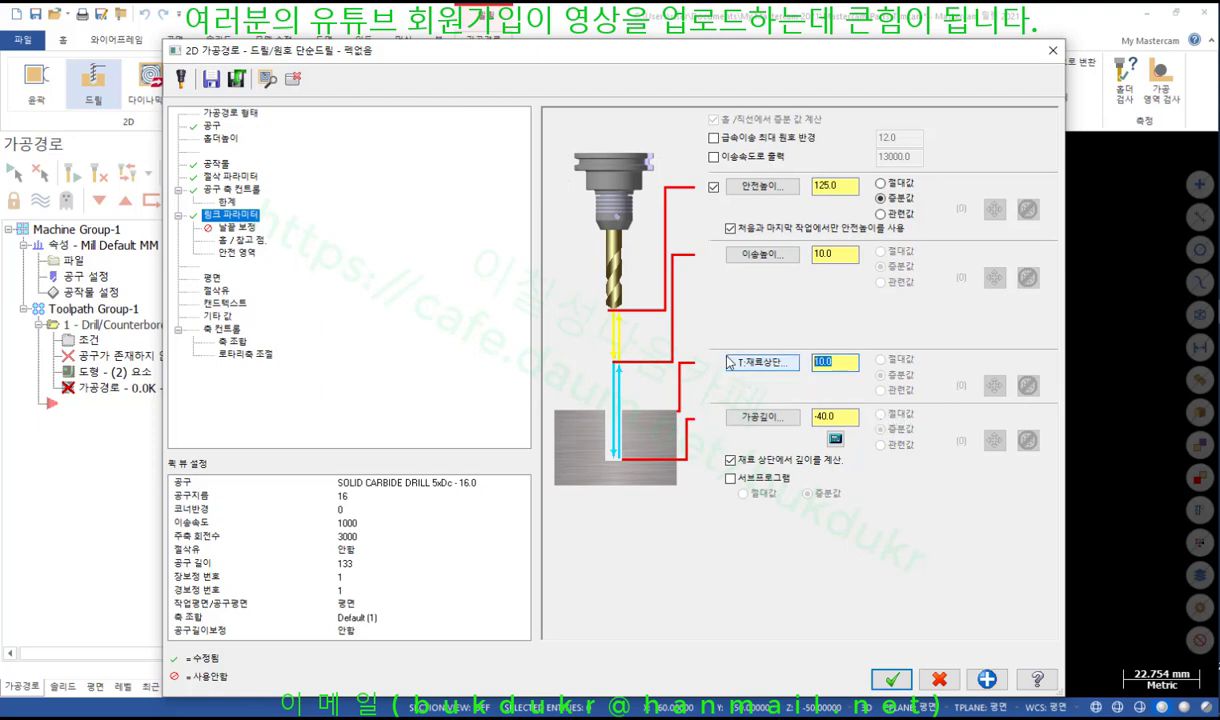
pyautogui.click(848, 418)
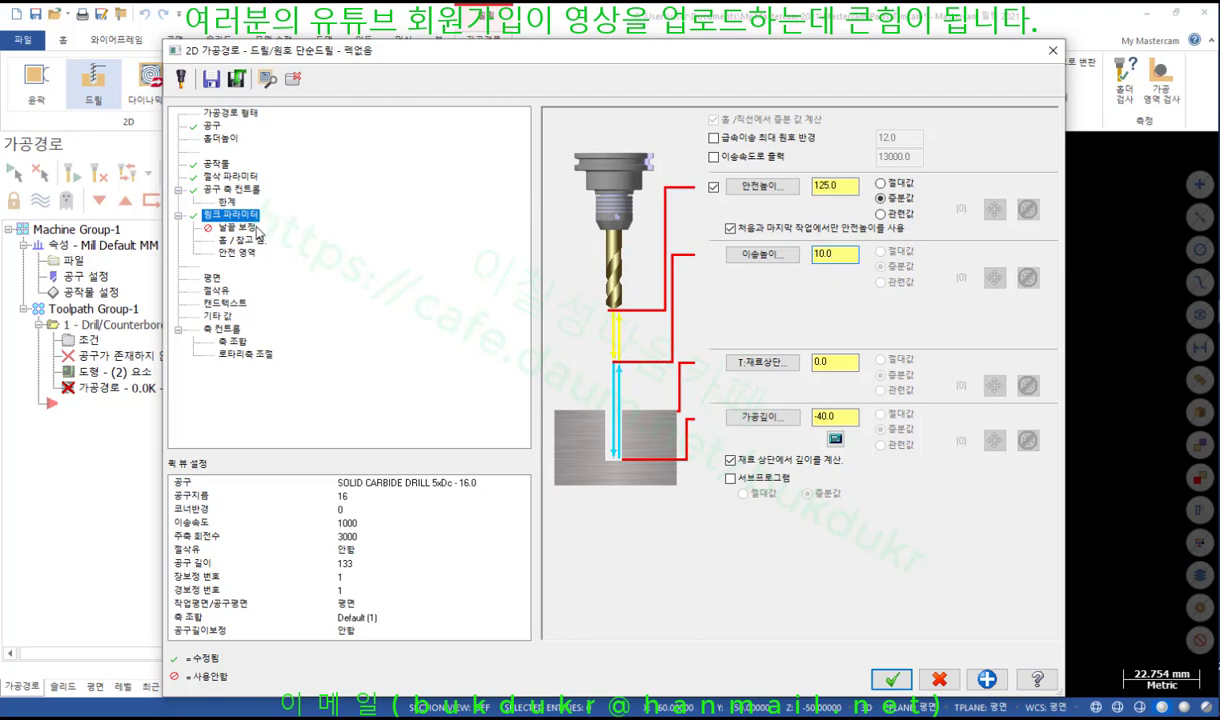
pyautogui.click(818, 416)
# Enable tip compensation with a breakthrough amount of 2 and accept the parameters to generate the peck drill toolpath.
pyautogui.click(238, 227)
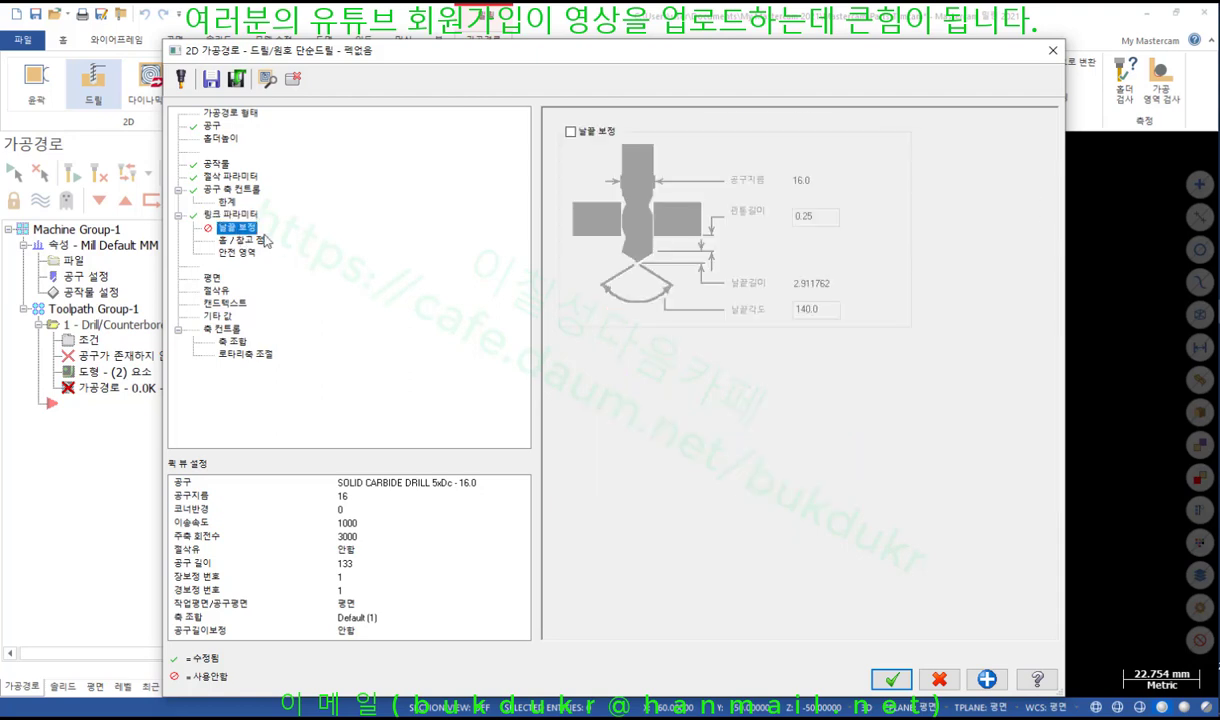
pyautogui.click(568, 131)
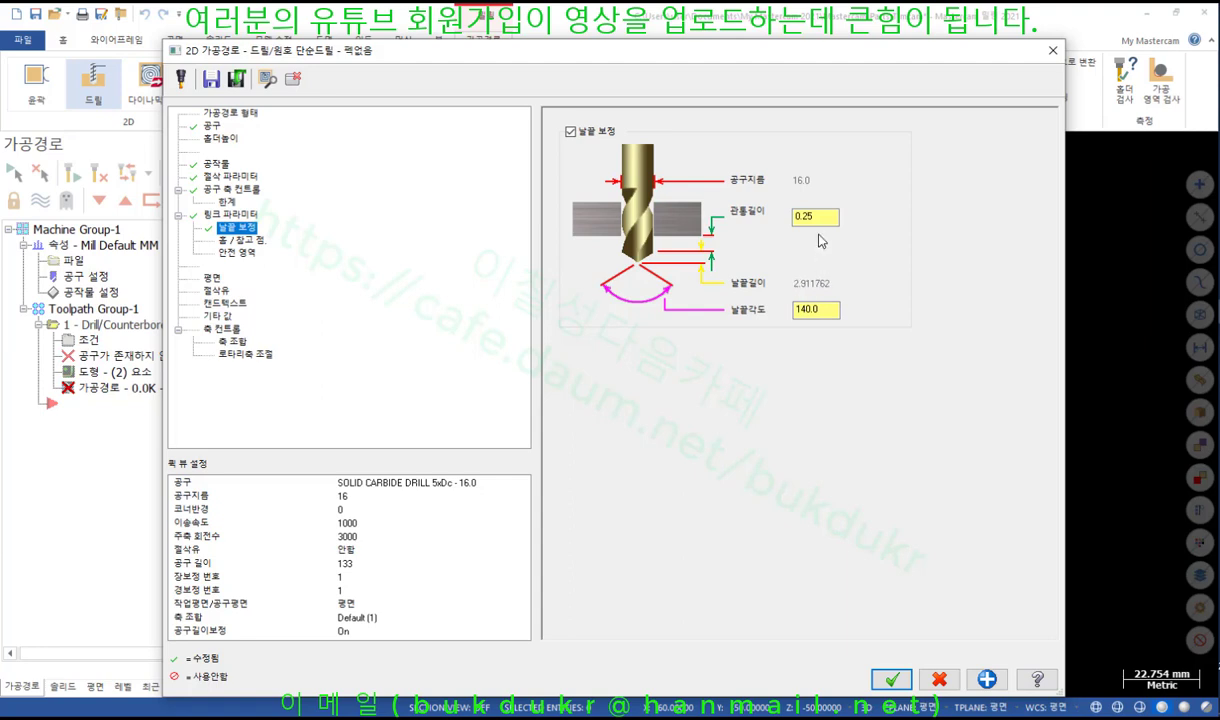
pyautogui.moveTo(821, 217); pyautogui.dragTo(752, 232)
pyautogui.write('2')
pyautogui.click(829, 313)
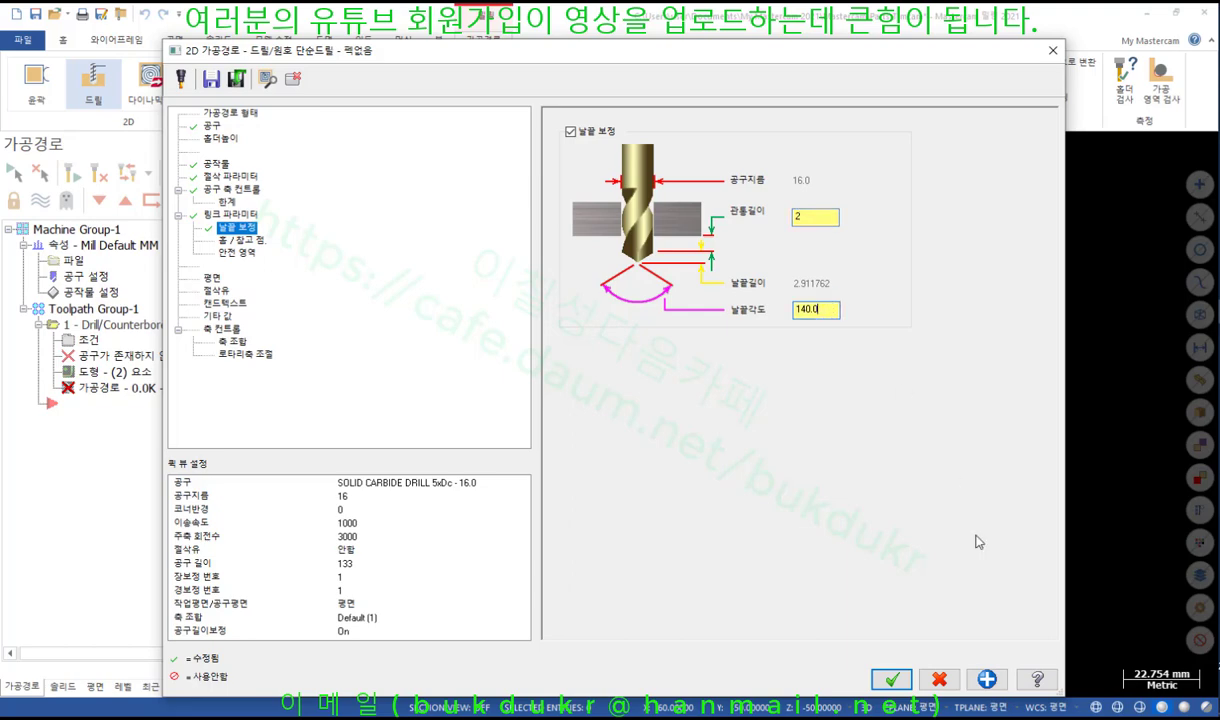
pyautogui.click(891, 679)
# Step through the peck drill toolpath in Backplot on the first hole, with the detailed coordinates shown.
pyautogui.moveTo(927, 275)
pyautogui.mouseDown(button='middle')
pyautogui.moveTo(934, 215)
pyautogui.moveTo(967, 223)
pyautogui.moveTo(926, 253)
pyautogui.mouseUp(button='middle')
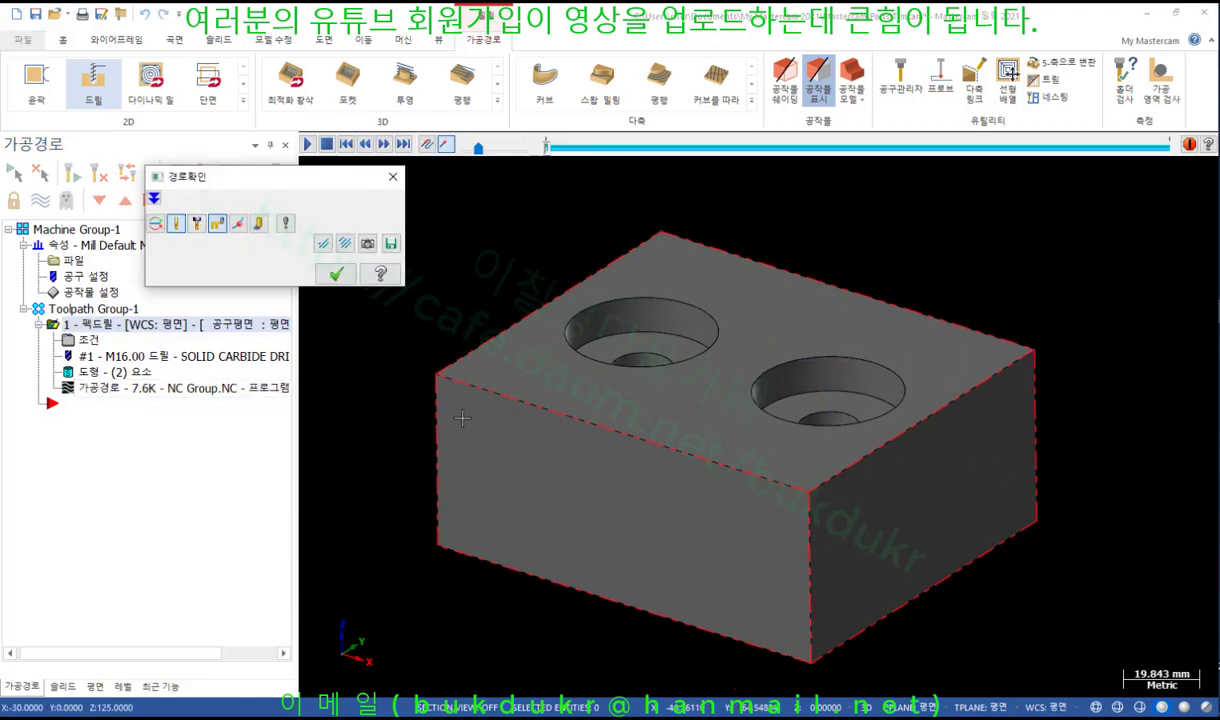
pyautogui.press('s')
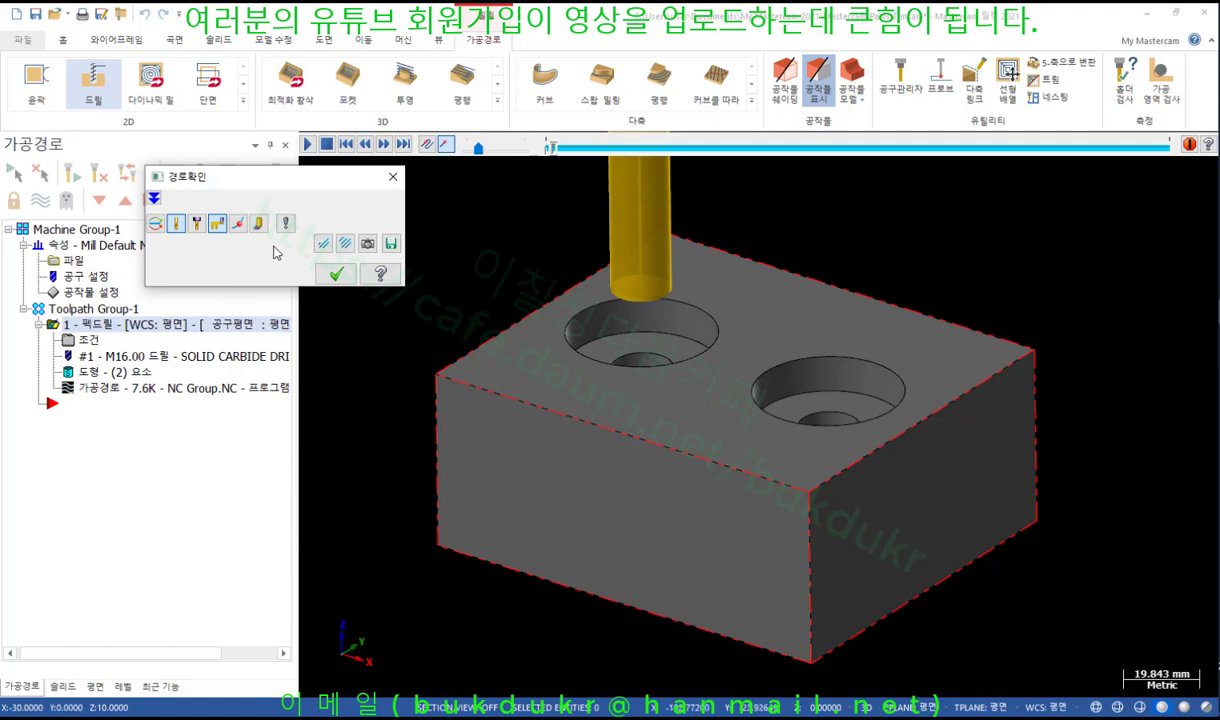
pyautogui.click(154, 198)
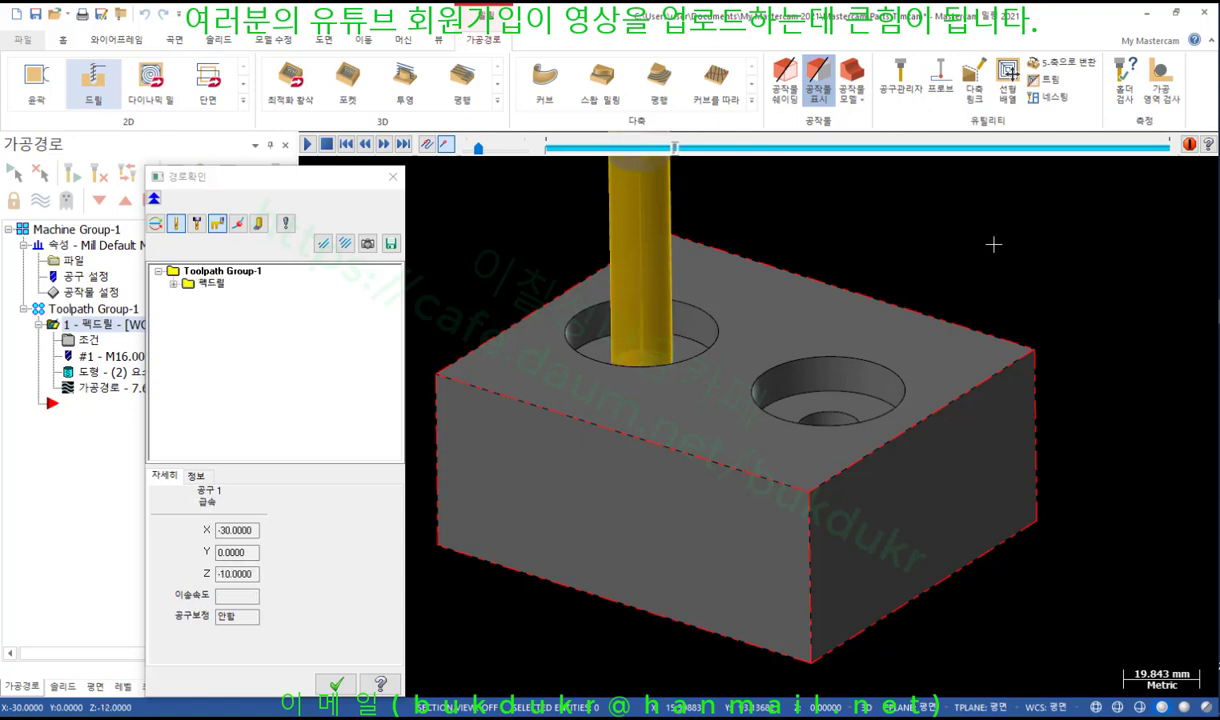
pyautogui.scroll(-1, 857, 443)
pyautogui.moveTo(857, 443); pyautogui.dragTo(929, 287, button='middle')
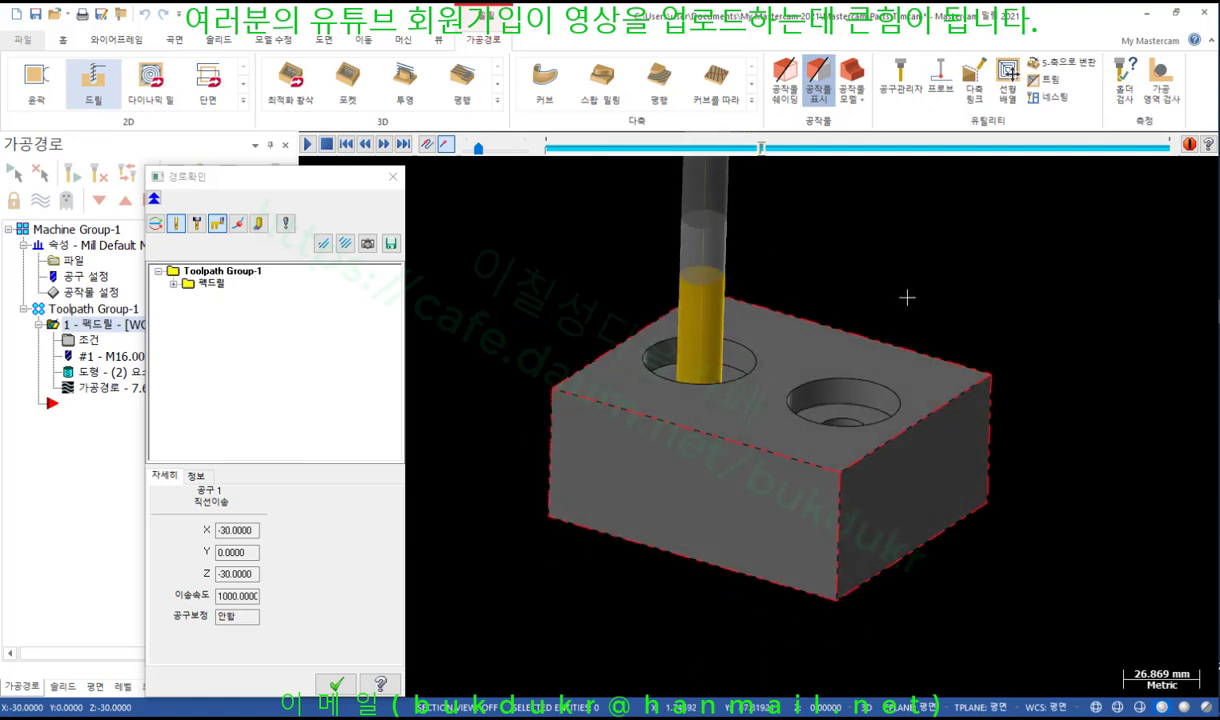
# Examine the drill inside the first hole up close, and replay the backplot from the start.
pyautogui.scroll(3, 684, 357)
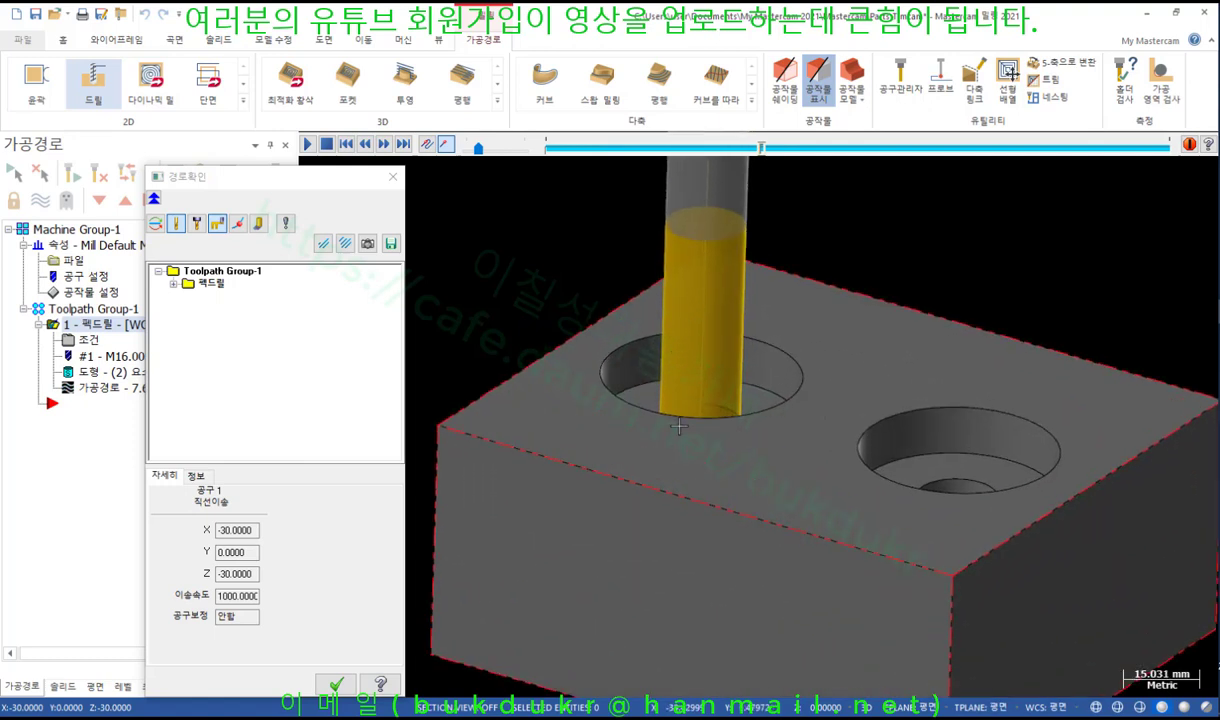
pyautogui.scroll(-2, 679, 374)
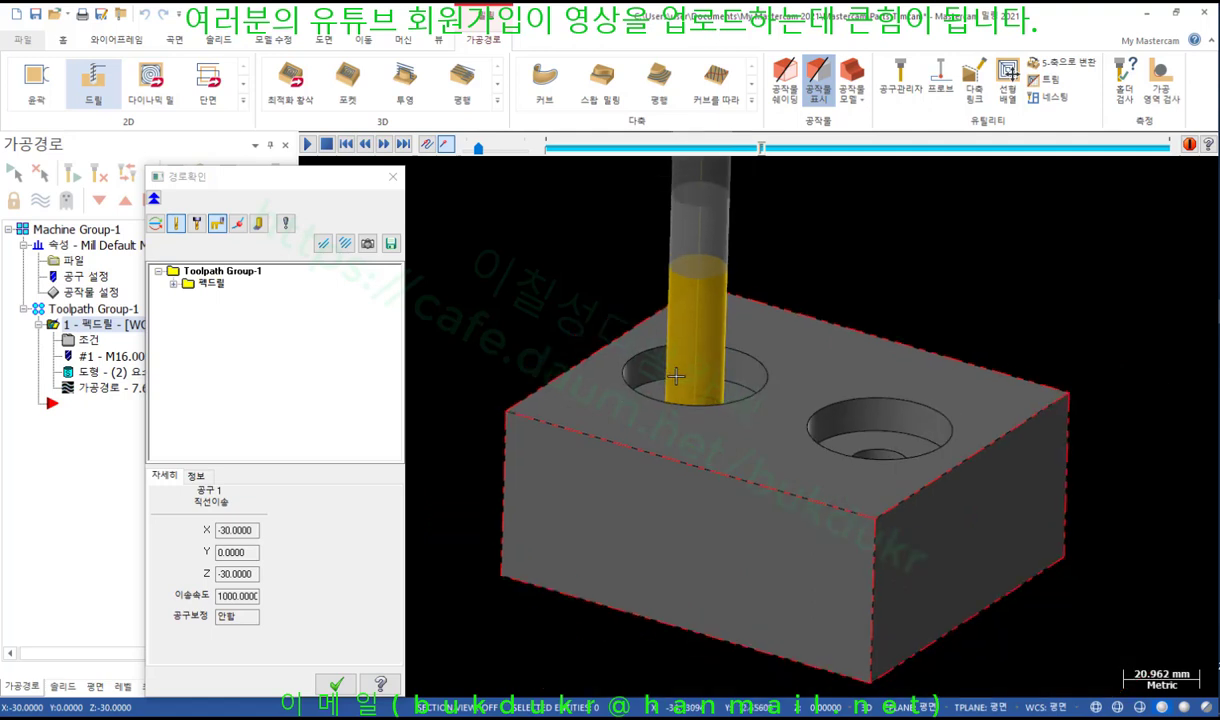
pyautogui.scroll(1, 704, 271)
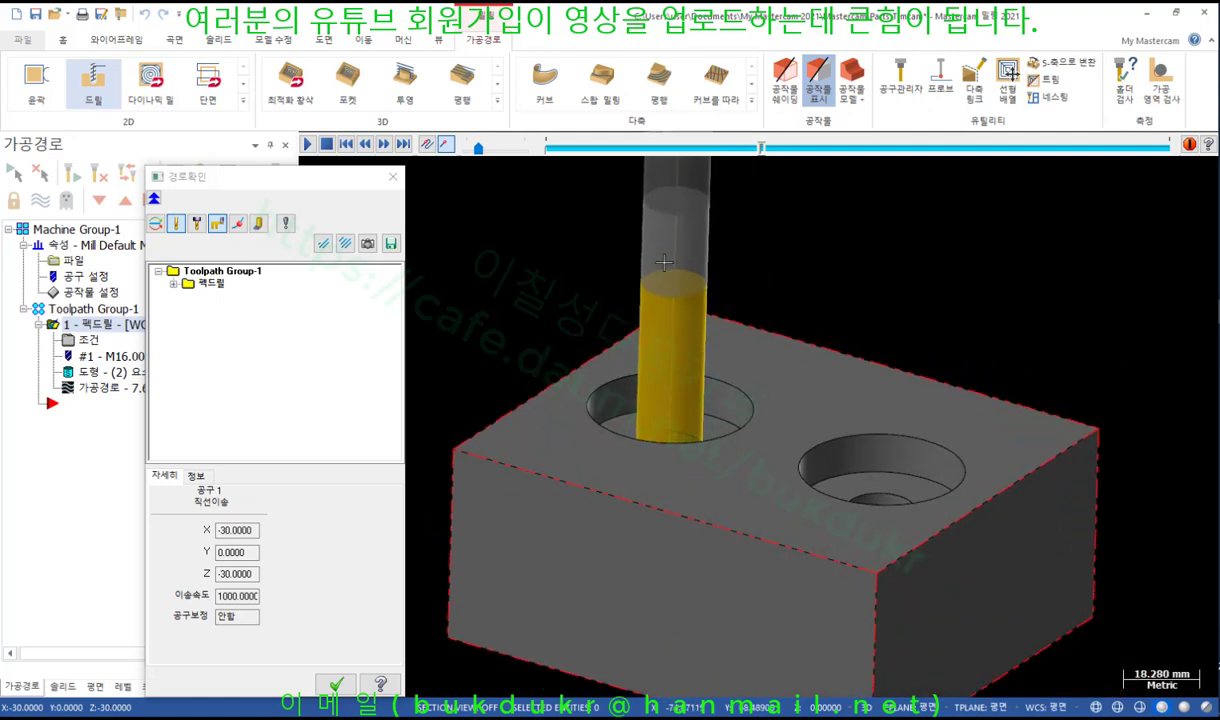
pyautogui.scroll(-1, 695, 309)
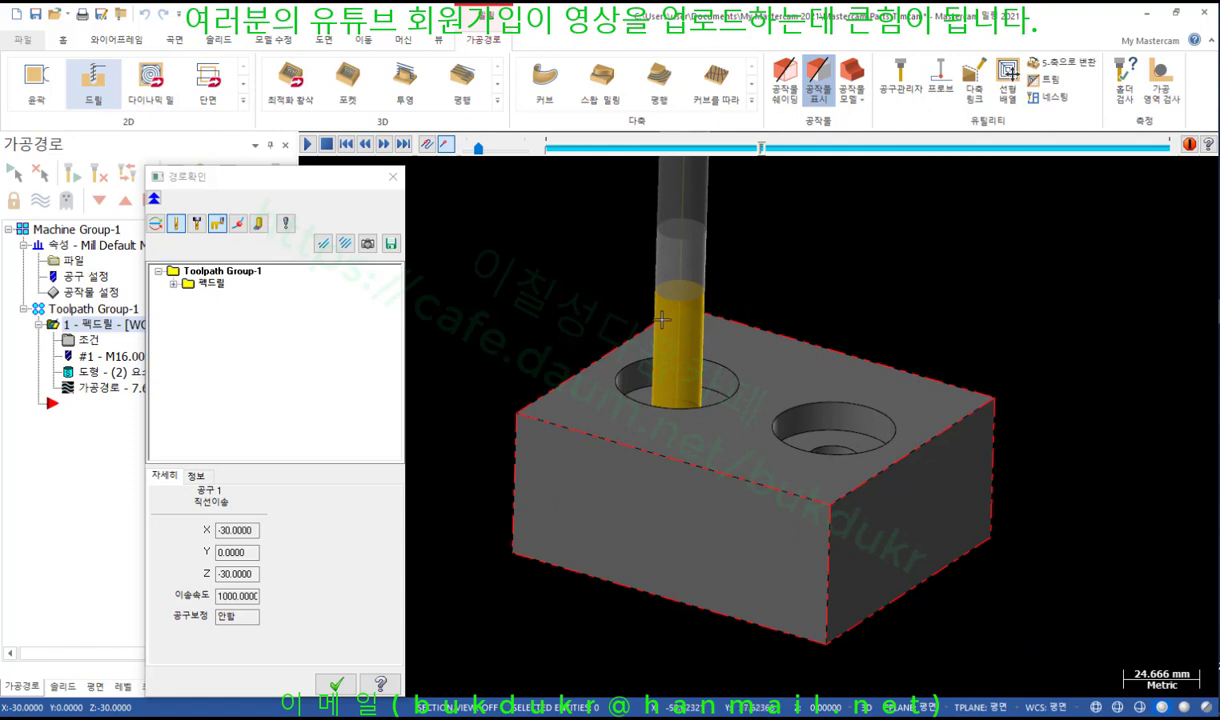
pyautogui.scroll(1, 661, 318)
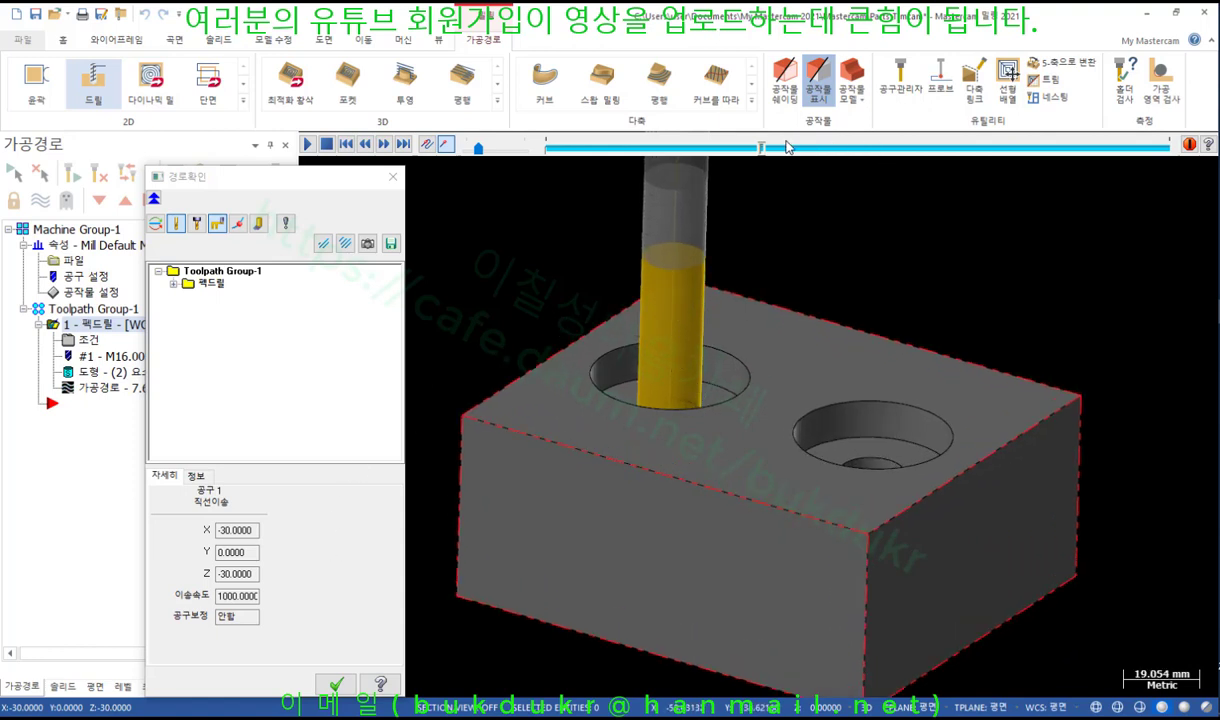
pyautogui.moveTo(765, 150); pyautogui.dragTo(546, 148)
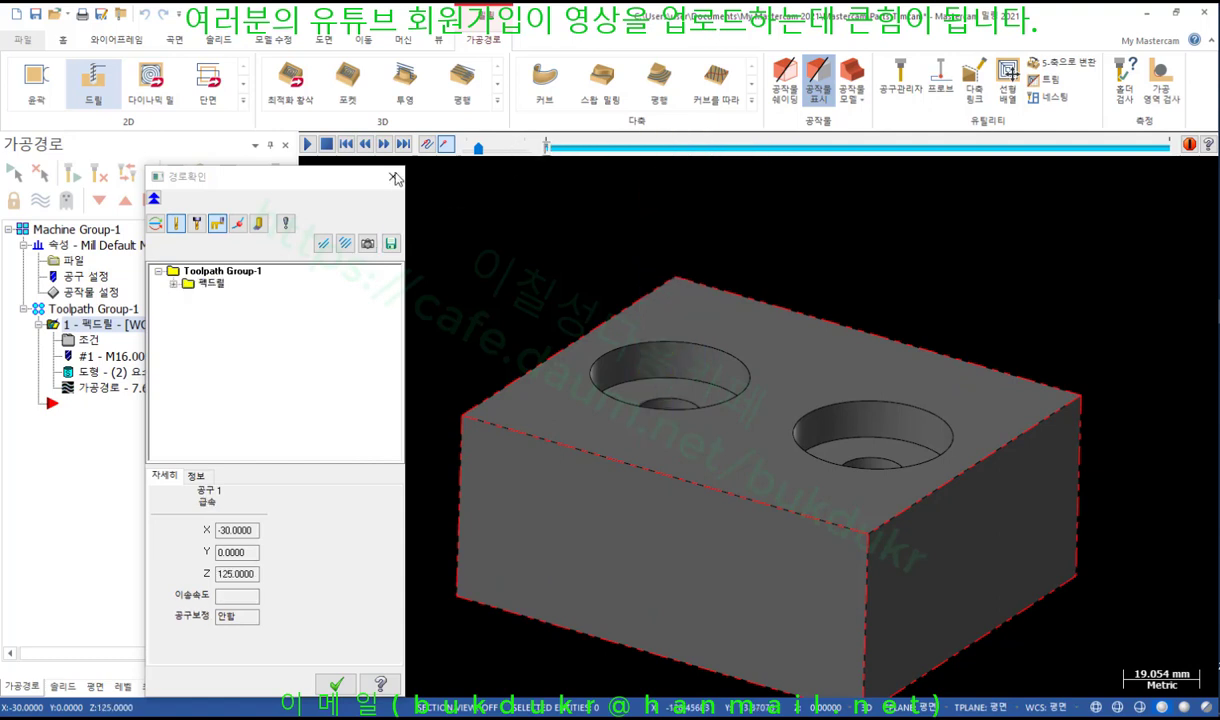
pyautogui.click(307, 145)
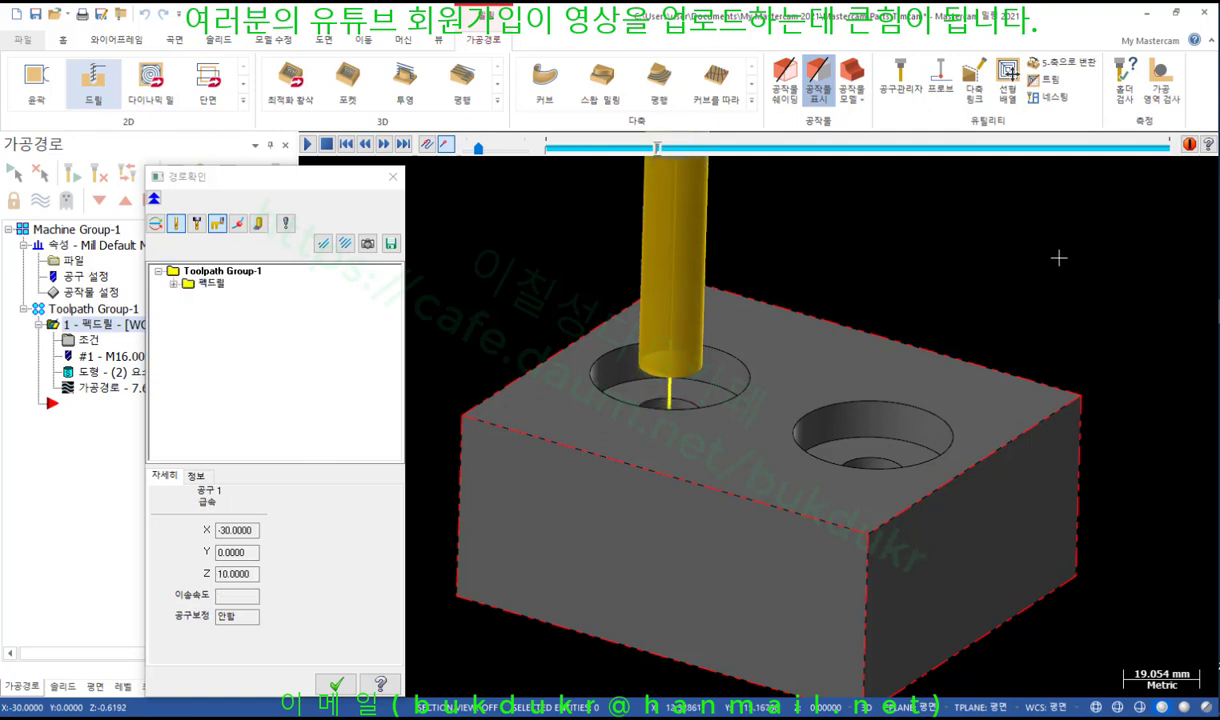
# Move the backplot to the second hole and inspect the drill there from an angled and a front view.
pyautogui.moveTo(648, 150); pyautogui.dragTo(1112, 203)
pyautogui.scroll(-2, 817, 262)
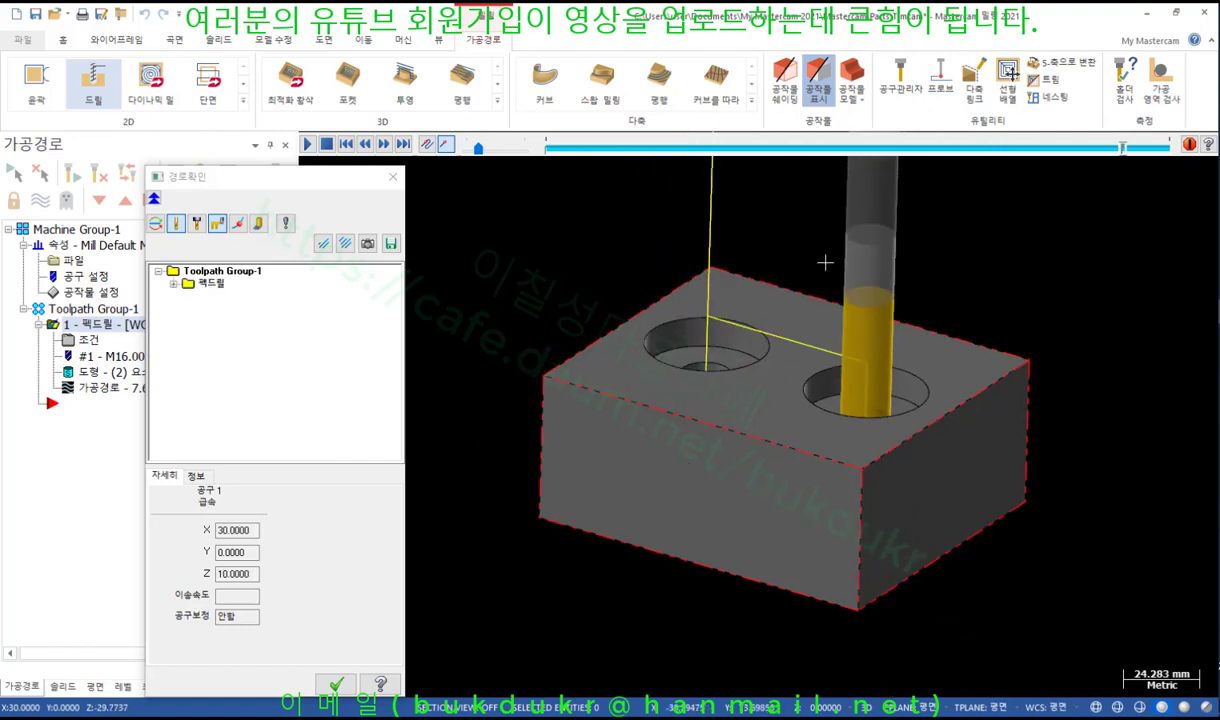
pyautogui.moveTo(760, 360); pyautogui.dragTo(820, 367, button='middle')
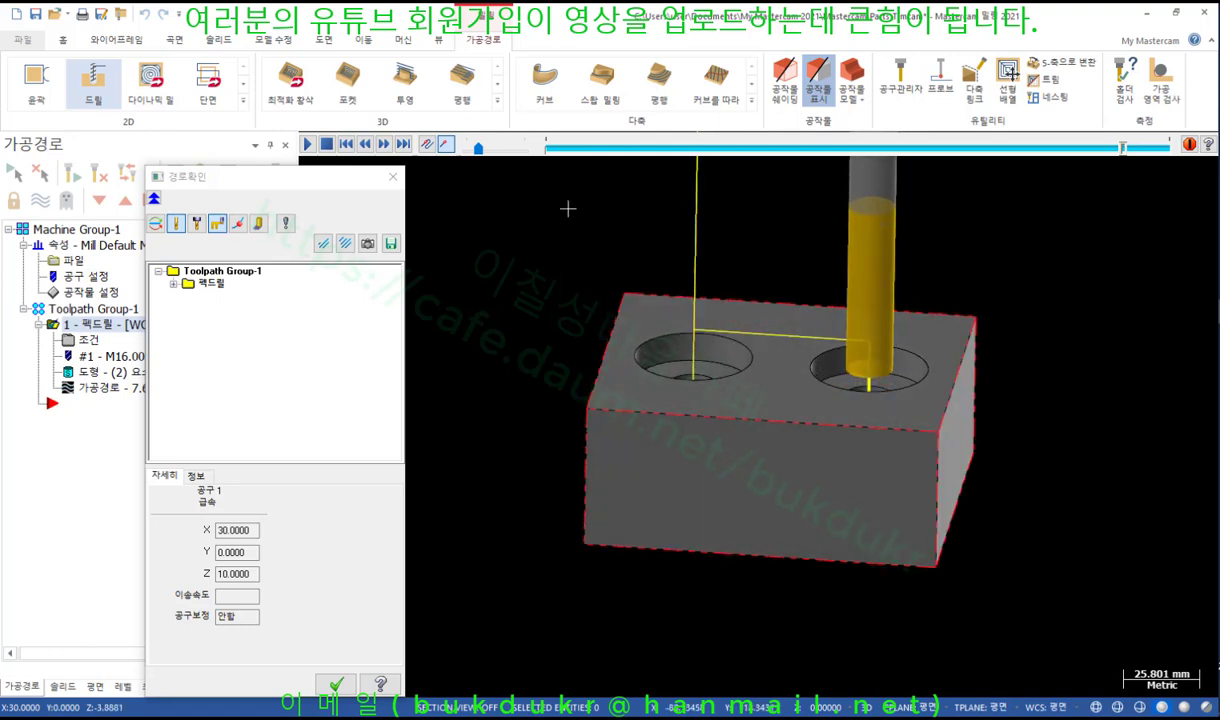
pyautogui.rightClick(566, 204)
pyautogui.click(624, 310)
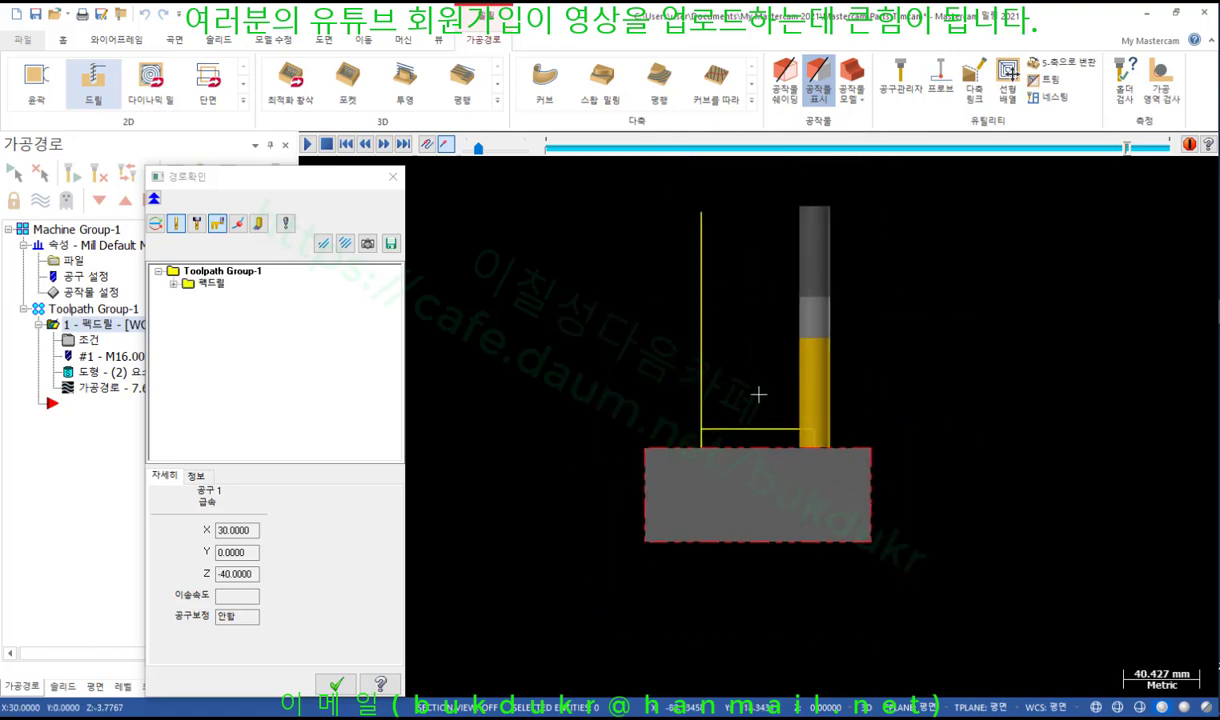
# Advance the backplot to its end, examine the drilled depth against the holes in a wireframe front view, and close Backplot.
pyautogui.moveTo(1128, 148); pyautogui.dragTo(1208, 150)
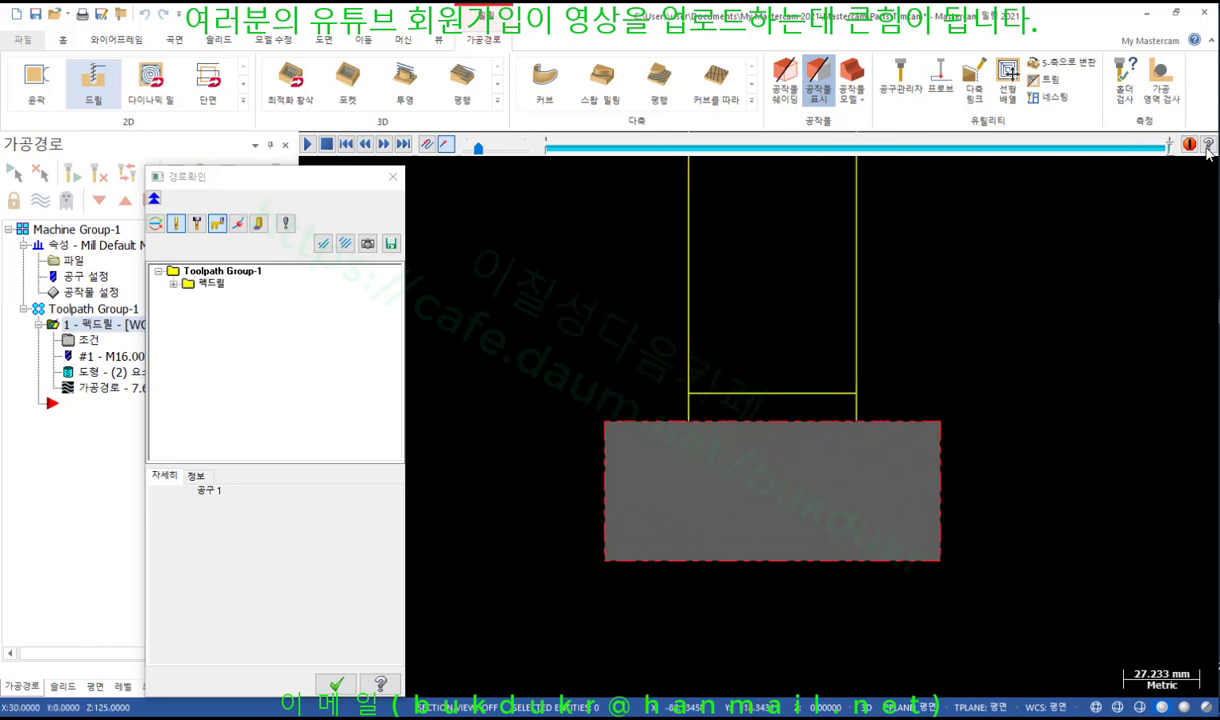
pyautogui.scroll(4, 885, 548)
pyautogui.scroll(-4, 790, 560)
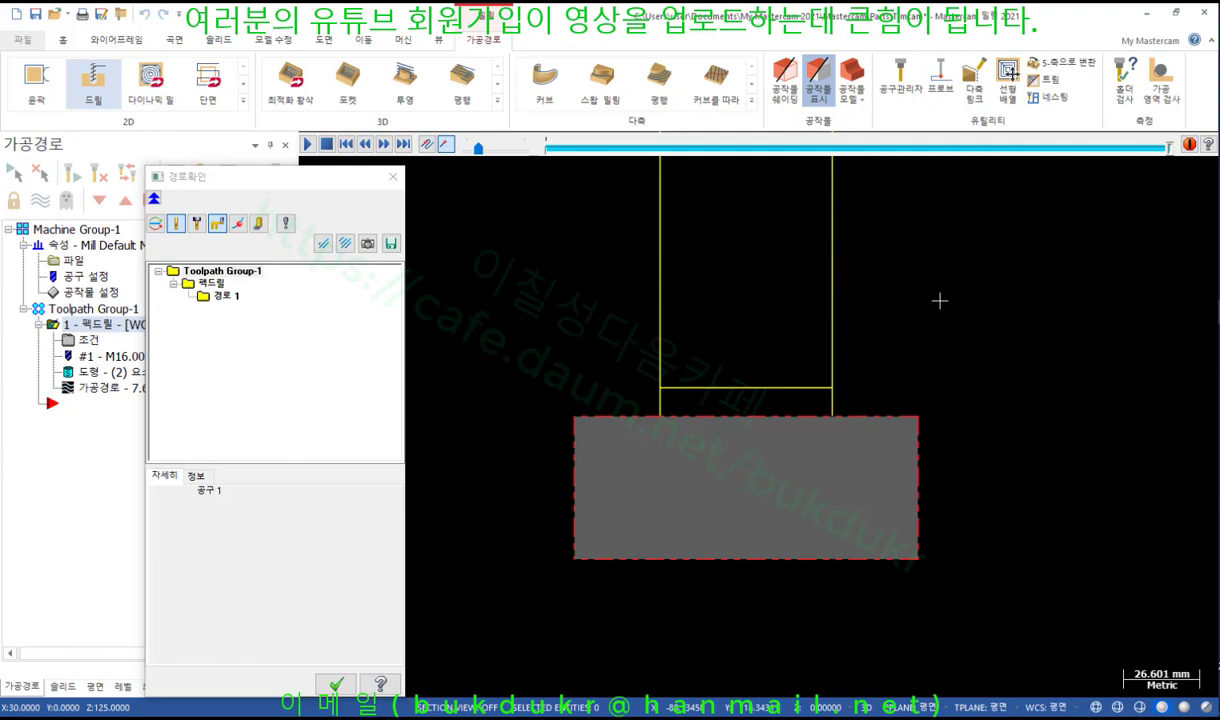
pyautogui.scroll(1, 667, 568)
pyautogui.scroll(1, 655, 512)
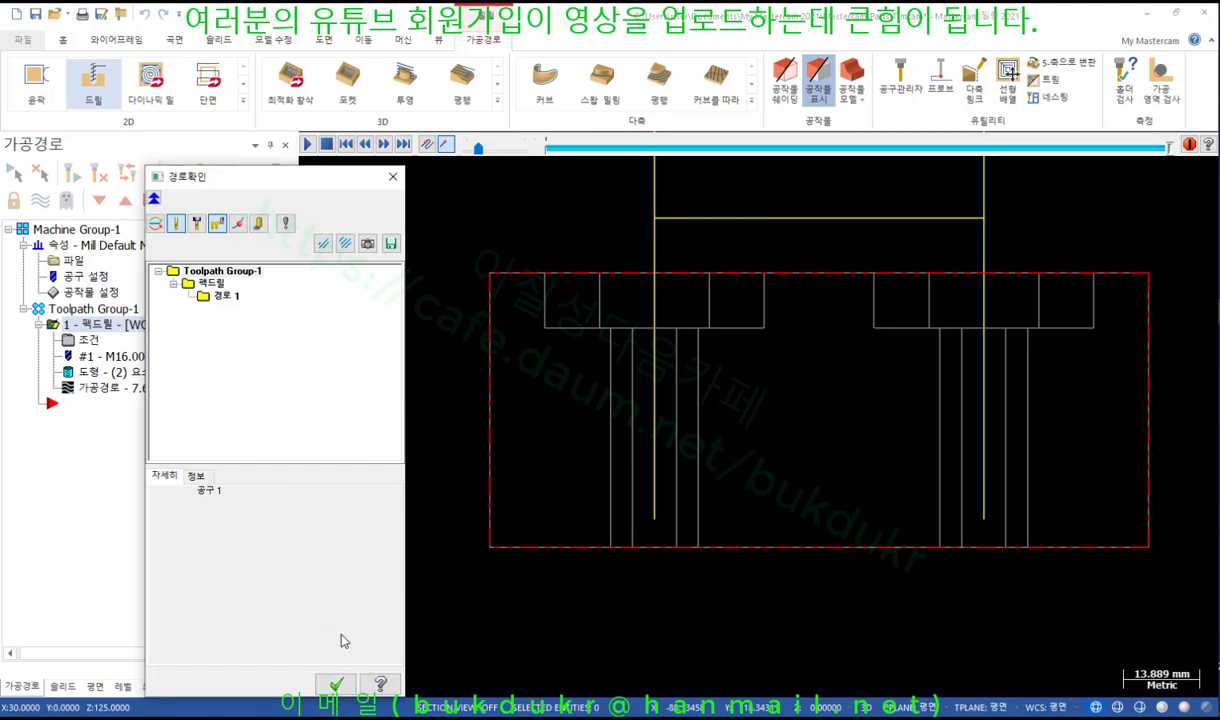
pyautogui.click(334, 683)
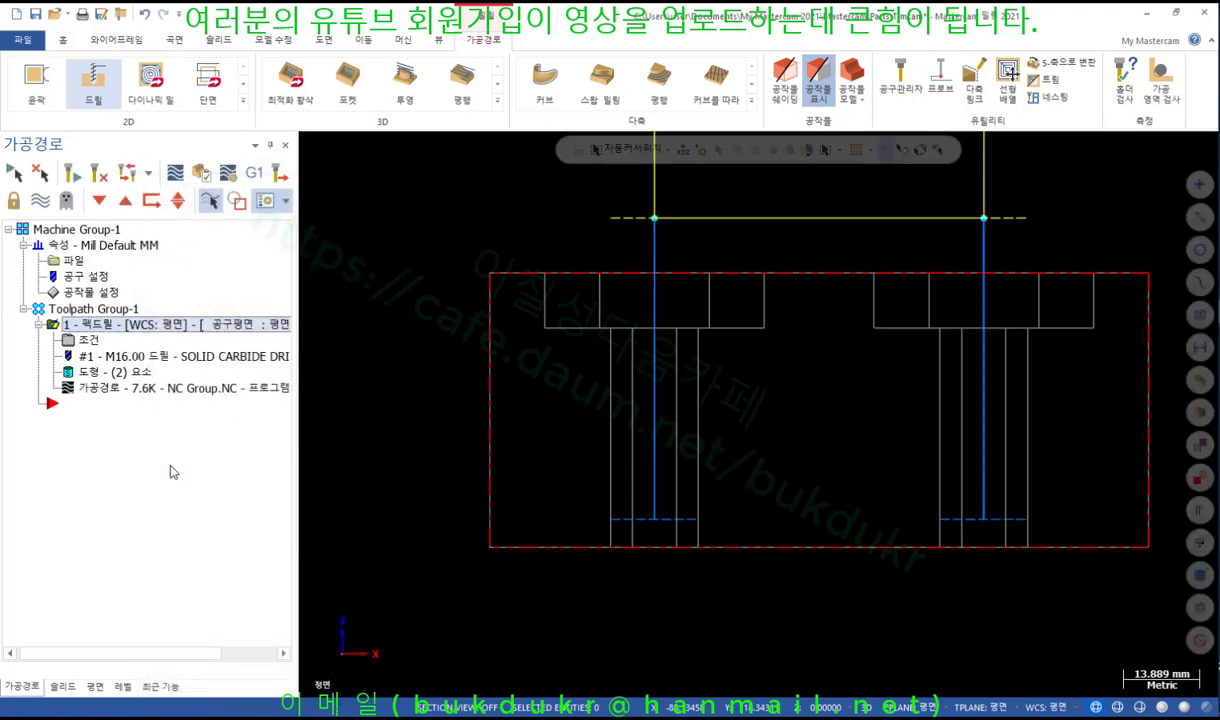
# Re-pick the peck drill depth of -40.0 at the first hole's bottom edge, keeping the 2.0 breakthrough, and regenerate the toolpath.
pyautogui.click(88, 340)
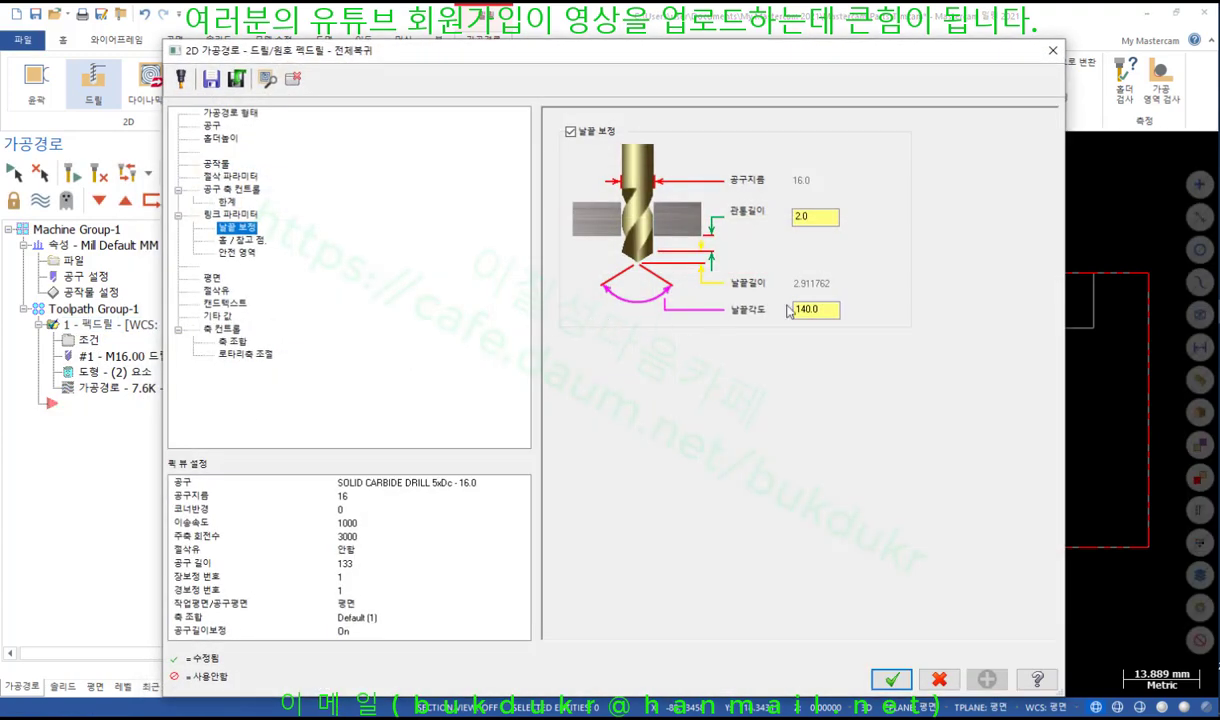
pyautogui.click(817, 217)
pyautogui.click(230, 213)
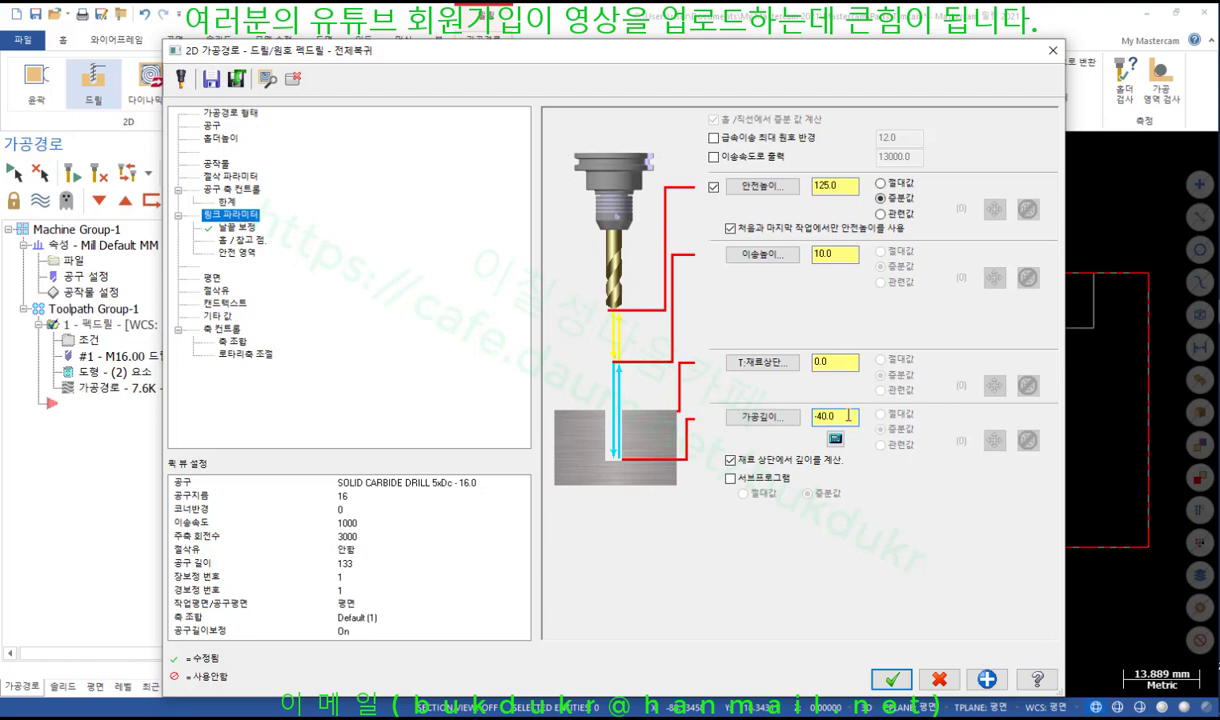
pyautogui.click(787, 424)
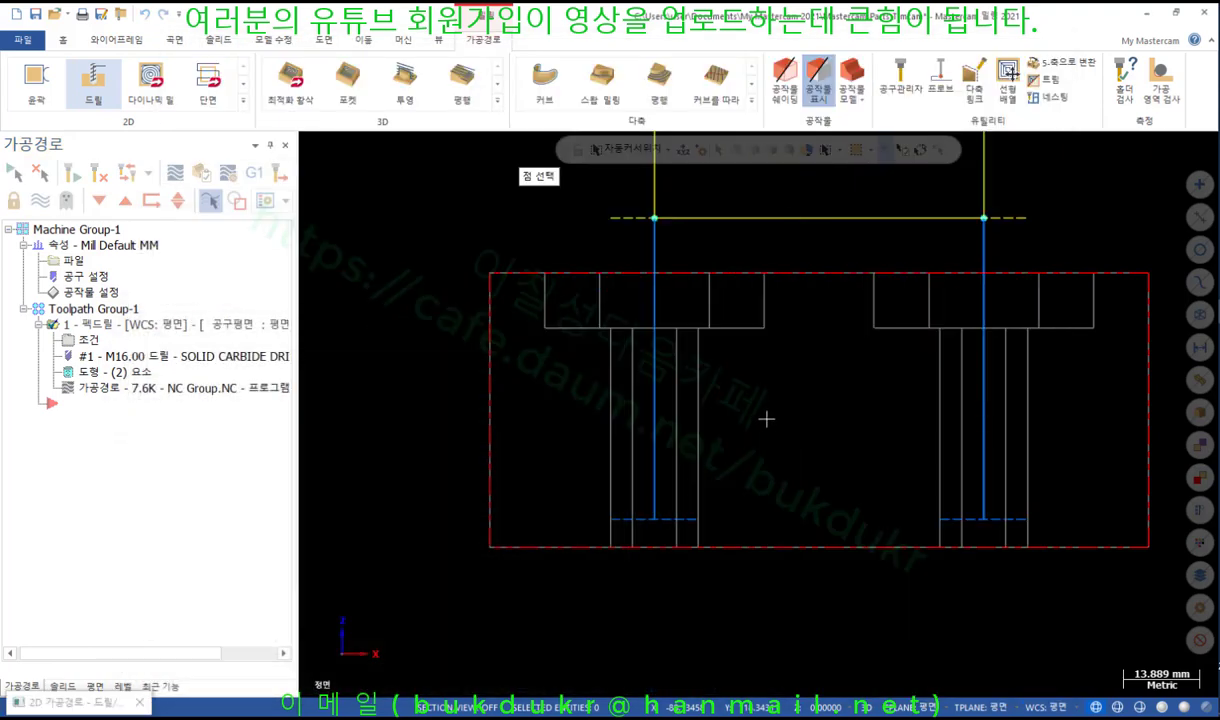
pyautogui.click(611, 551)
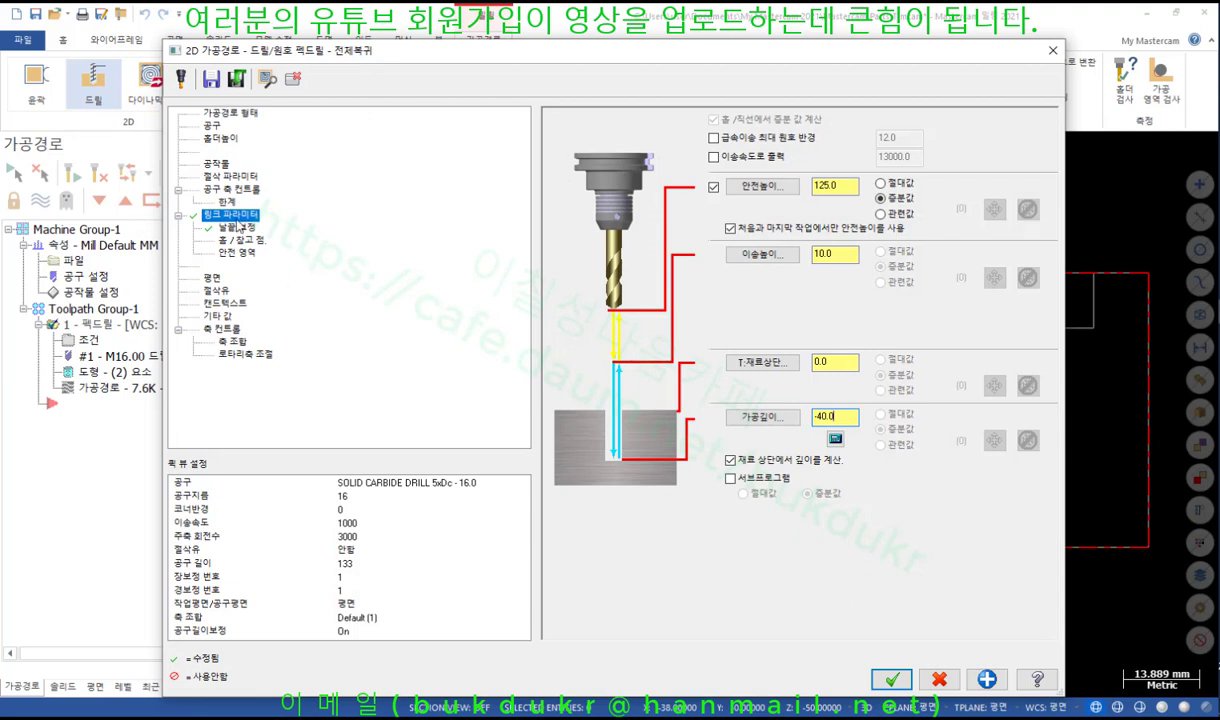
pyautogui.click(237, 229)
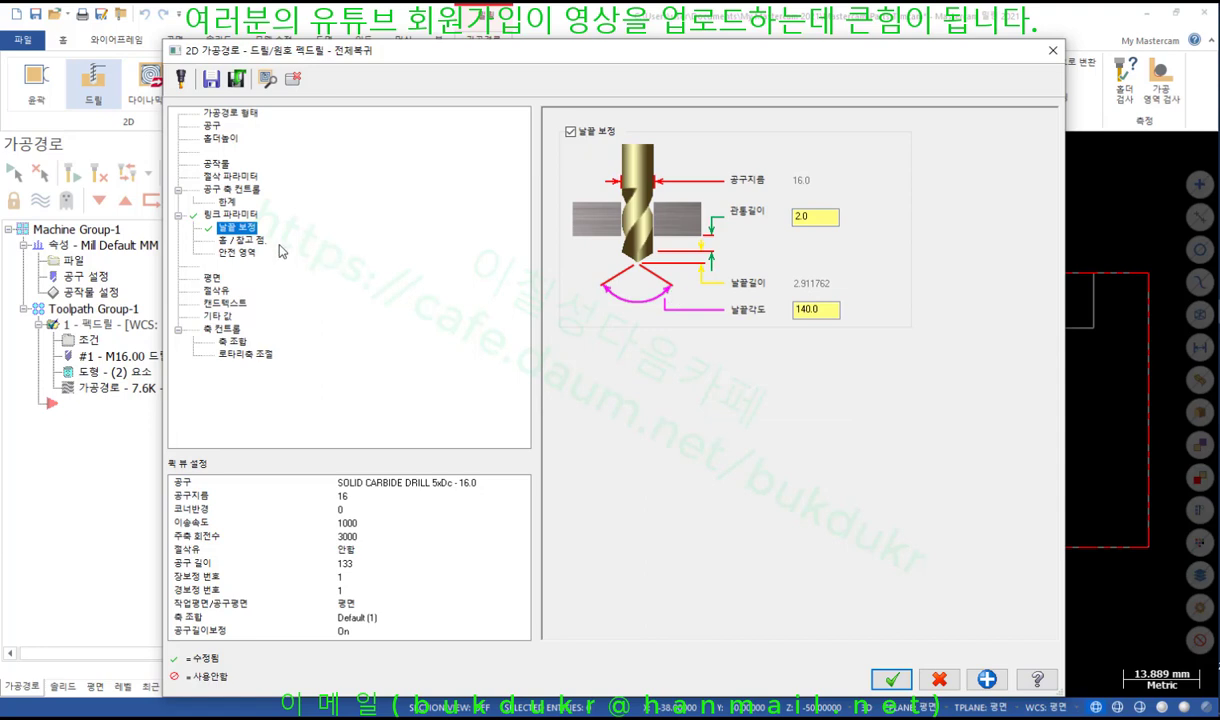
pyautogui.click(891, 679)
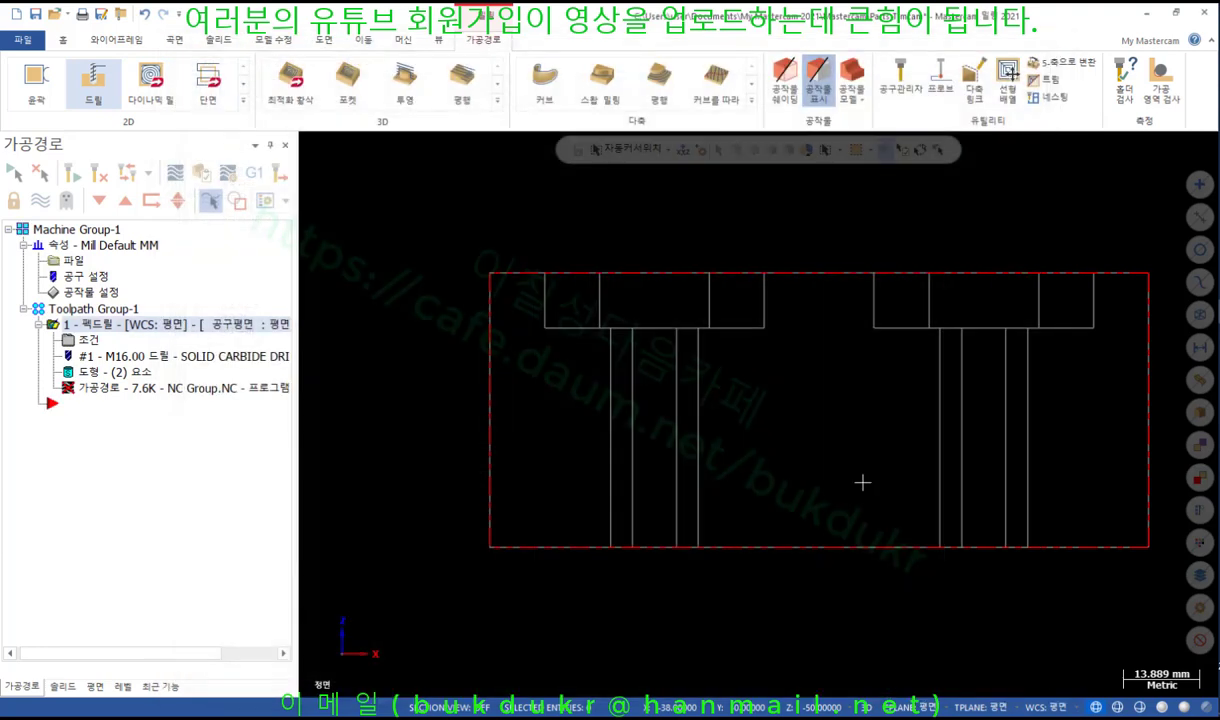
pyautogui.click(72, 173)
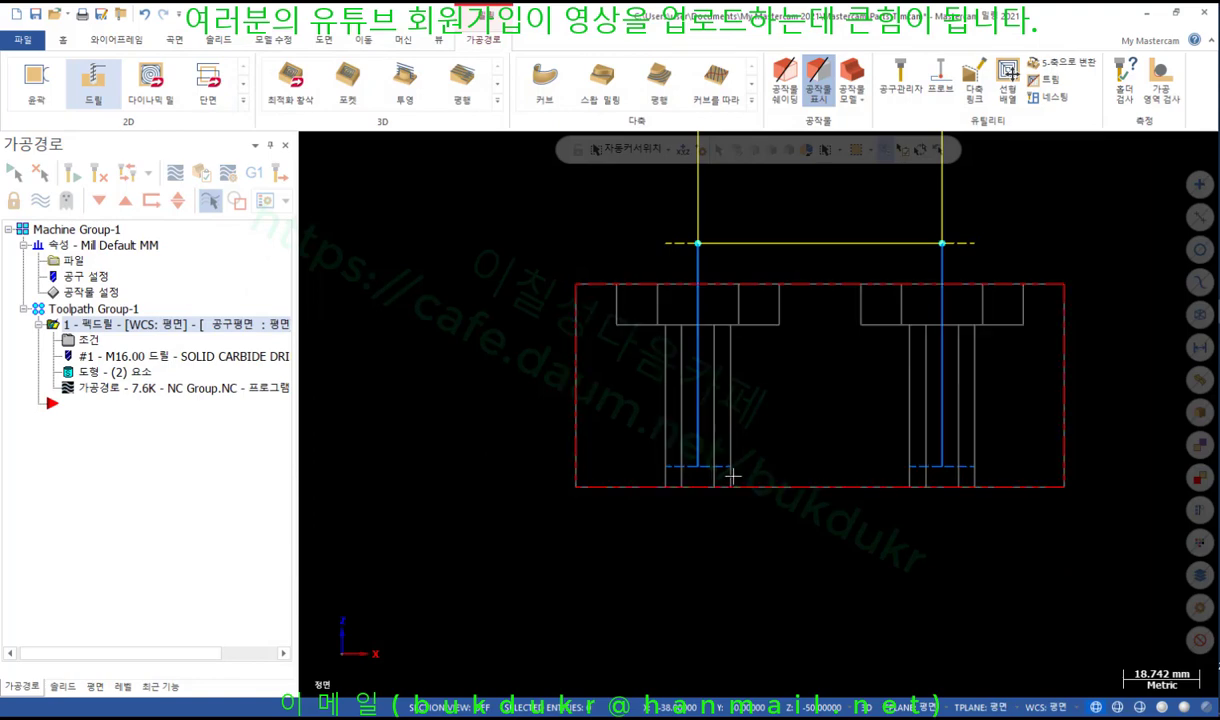
# Turn off calculating the peck drill depth from the top of stock and regenerate the toolpath.
pyautogui.click(88, 340)
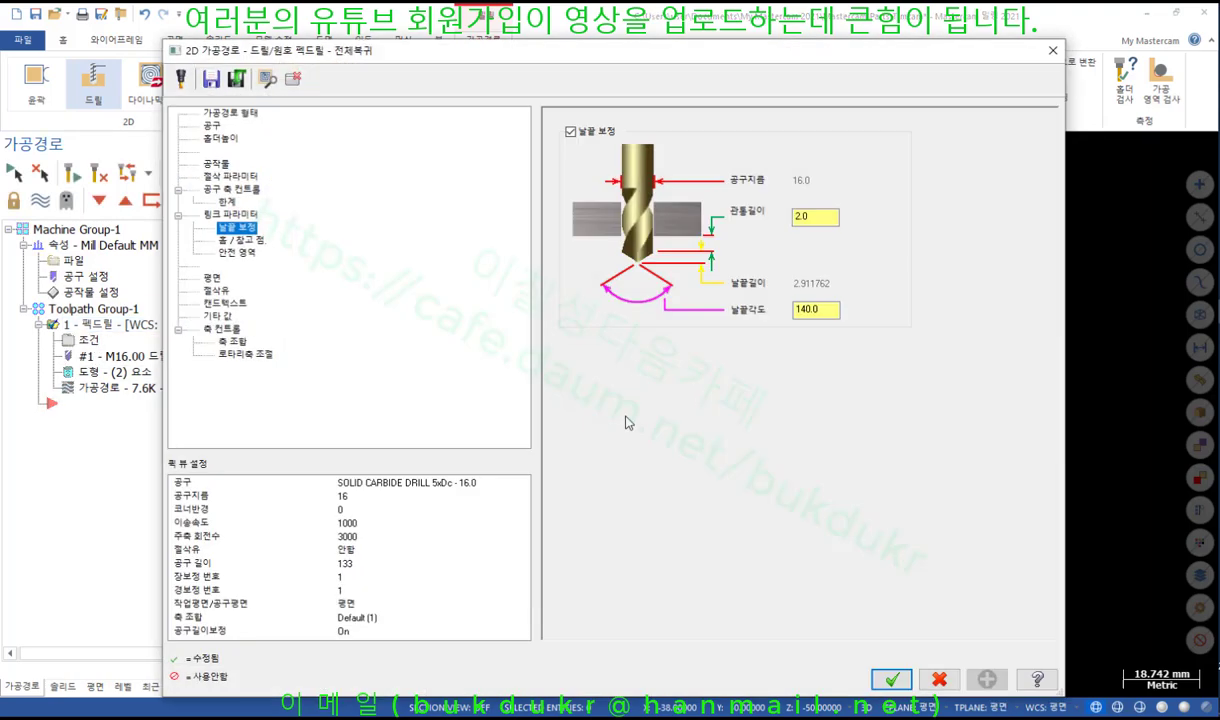
pyautogui.click(232, 214)
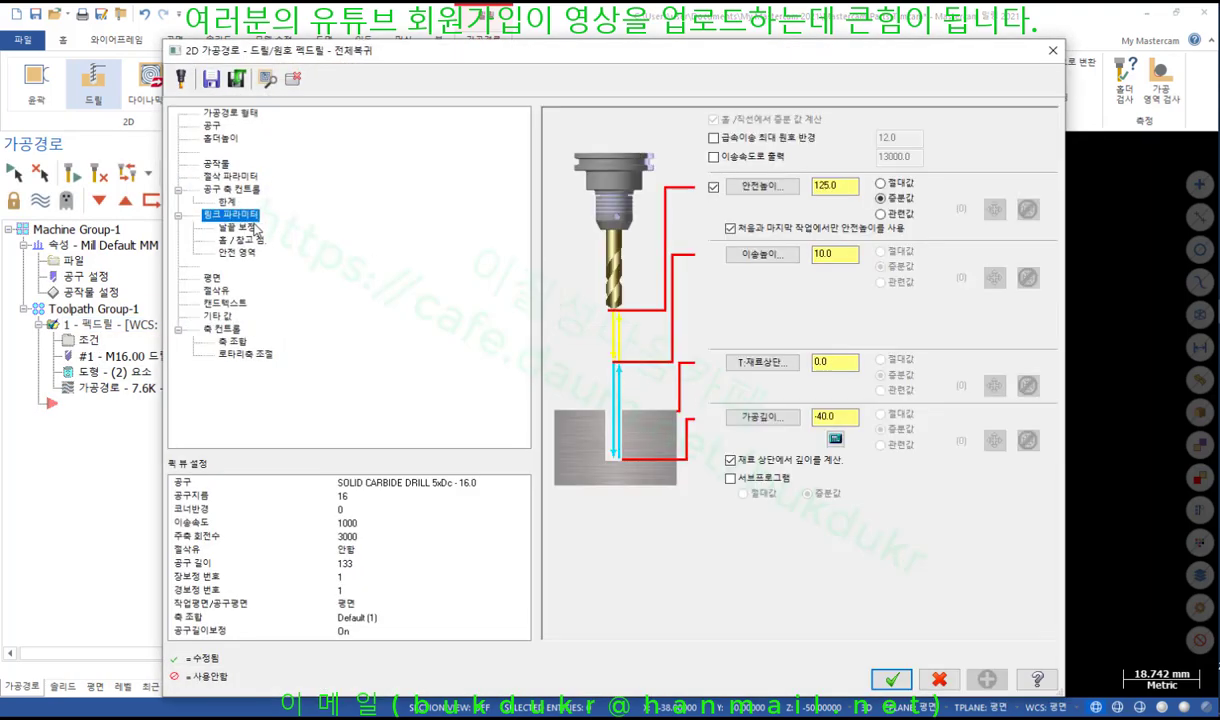
pyautogui.click(730, 460)
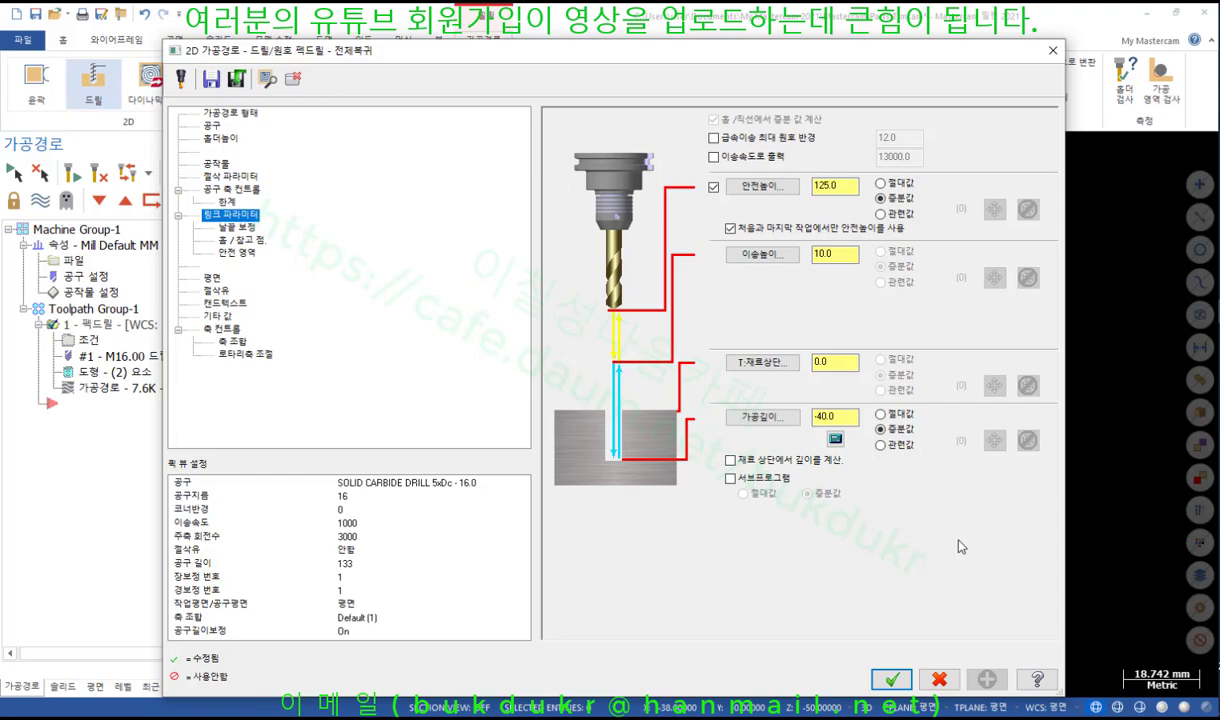
pyautogui.click(891, 679)
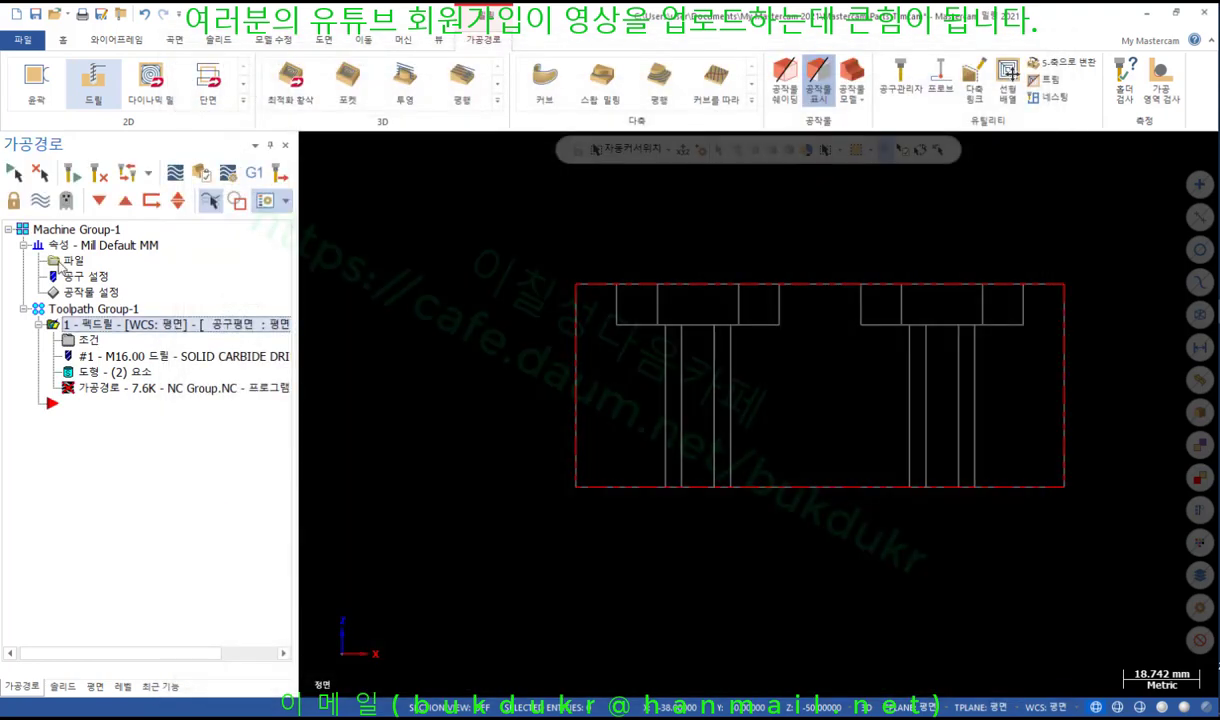
pyautogui.click(70, 173)
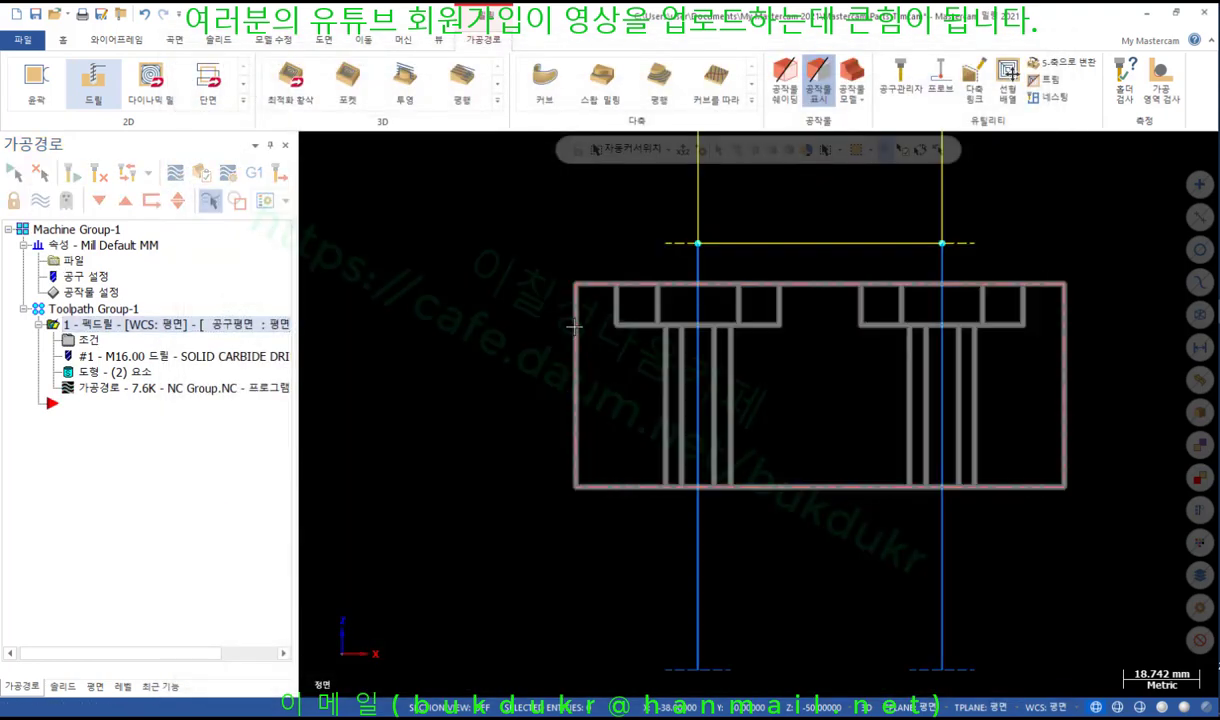
pyautogui.scroll(-2, 580, 328)
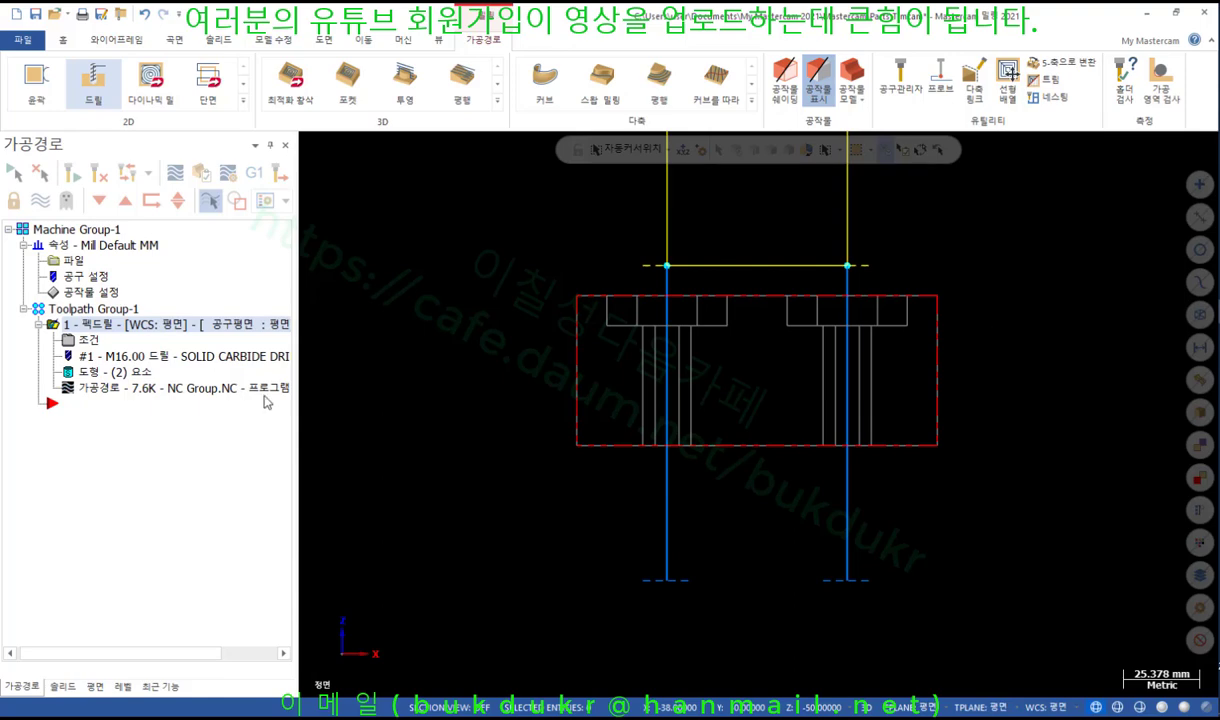
# Set the peck drill's top of stock to 10.0 by picking the first counterbore's top circle, and move the dialog clear of the model.
pyautogui.click(88, 339)
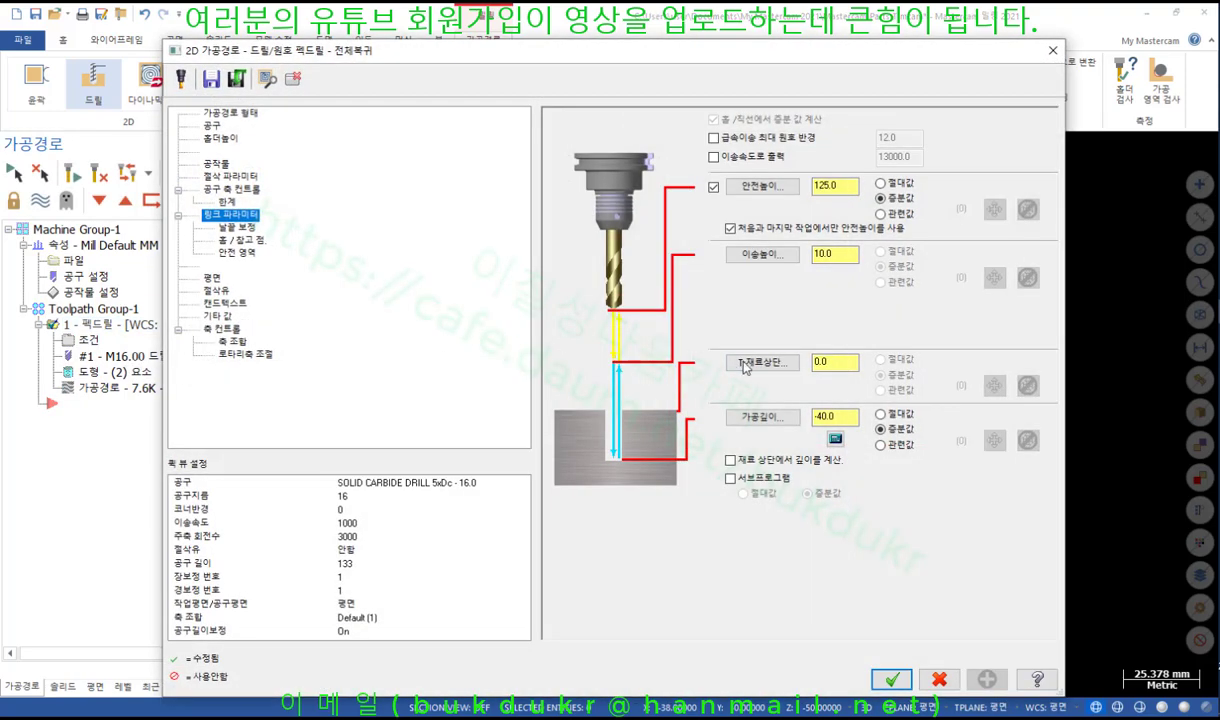
pyautogui.click(841, 362)
pyautogui.click(760, 362)
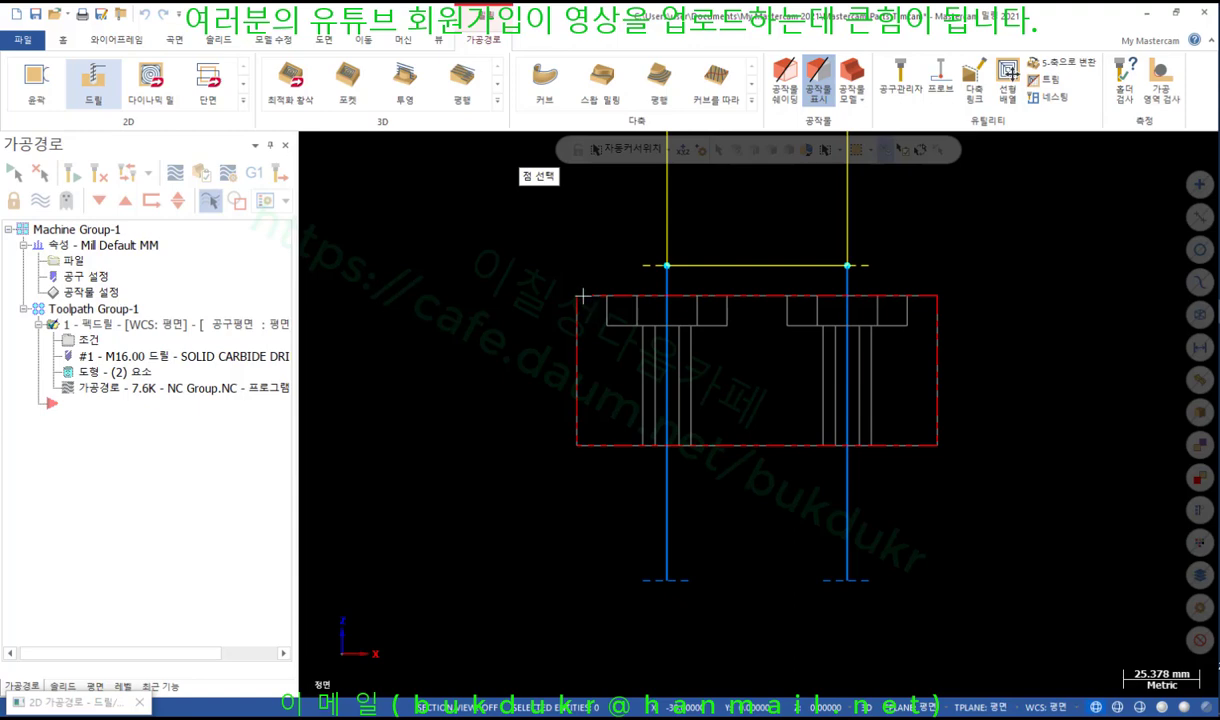
pyautogui.rightClick(480, 276)
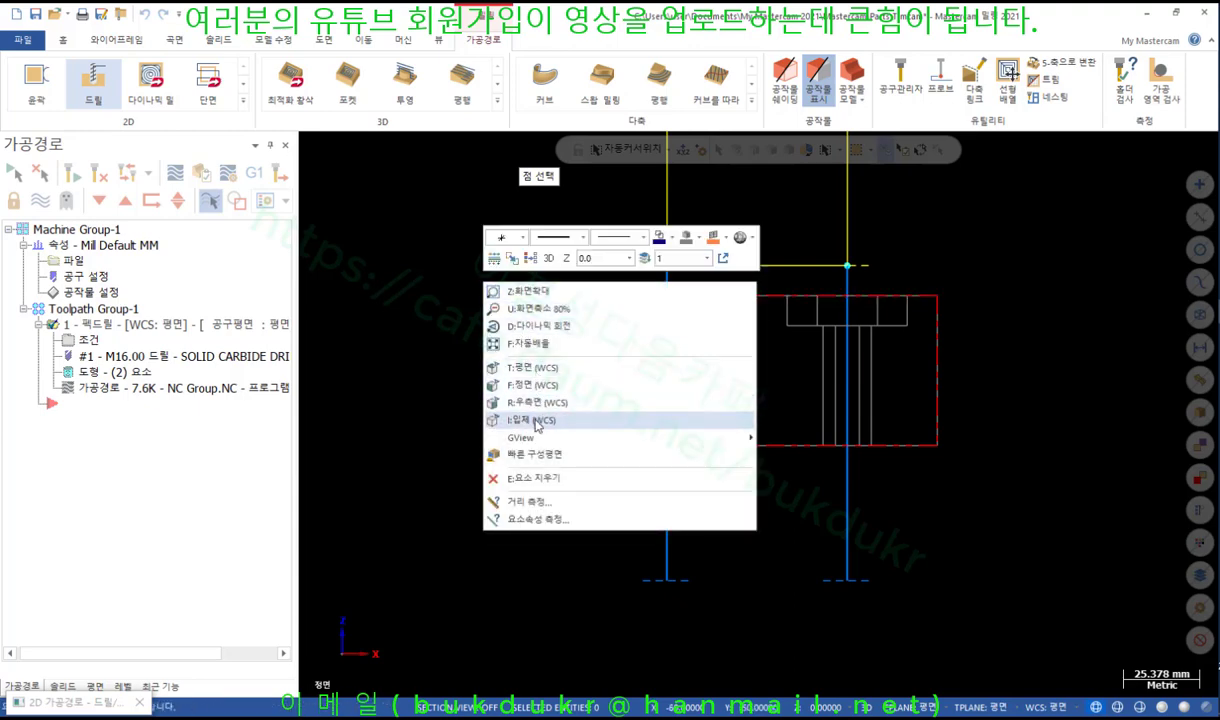
pyautogui.click(537, 425)
pyautogui.click(607, 328)
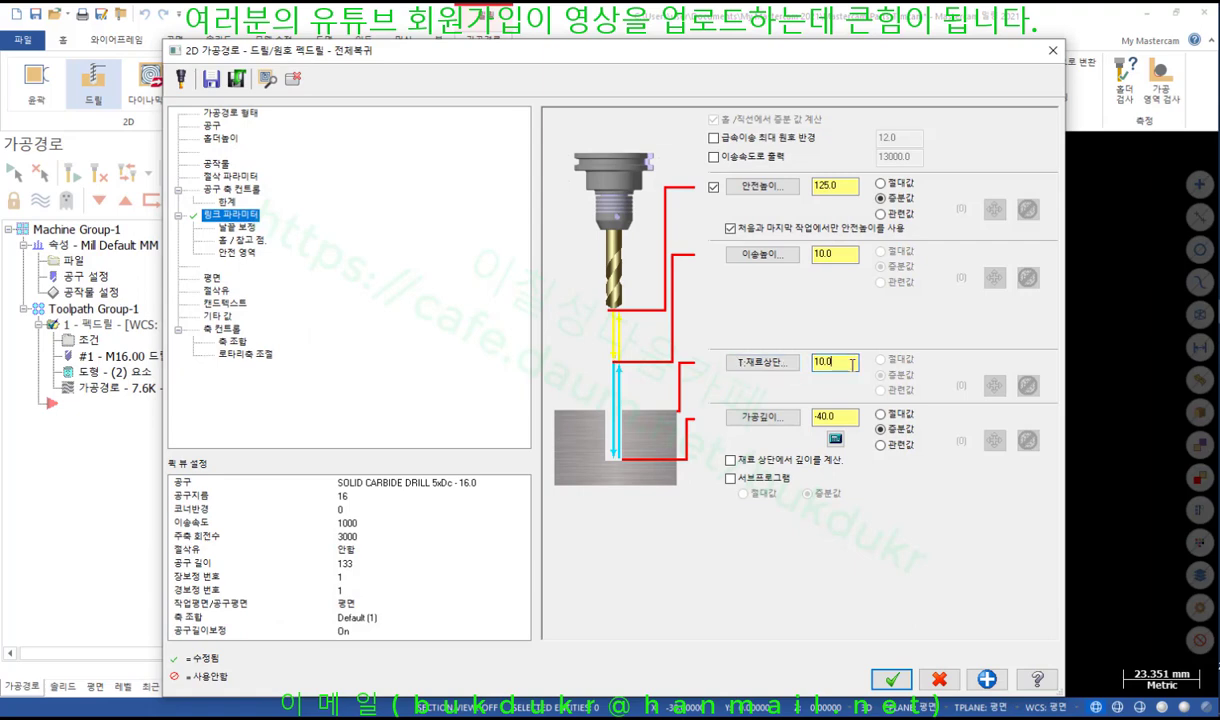
pyautogui.moveTo(1012, 60); pyautogui.dragTo(474, 46)
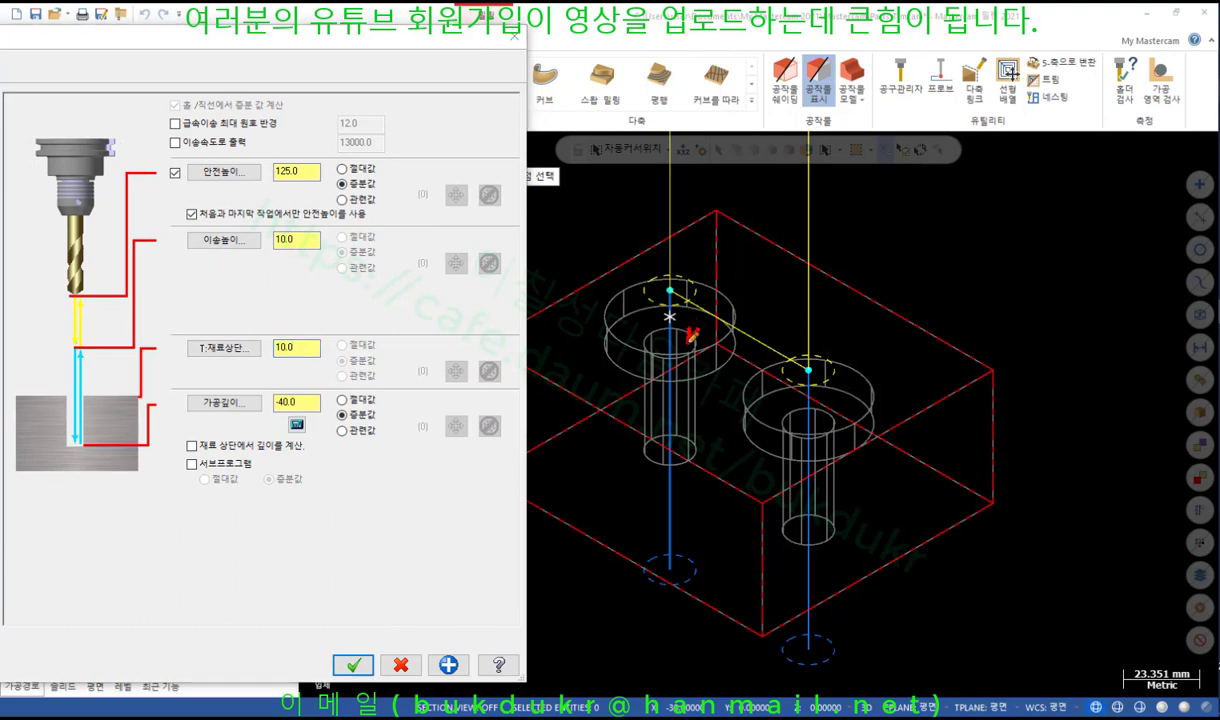
pyautogui.moveTo(707, 372)
pyautogui.mouseDown()
pyautogui.moveTo(721, 389)
pyautogui.moveTo(732, 378)
pyautogui.mouseUp()
pyautogui.moveTo(737, 368); pyautogui.dragTo(739, 387)
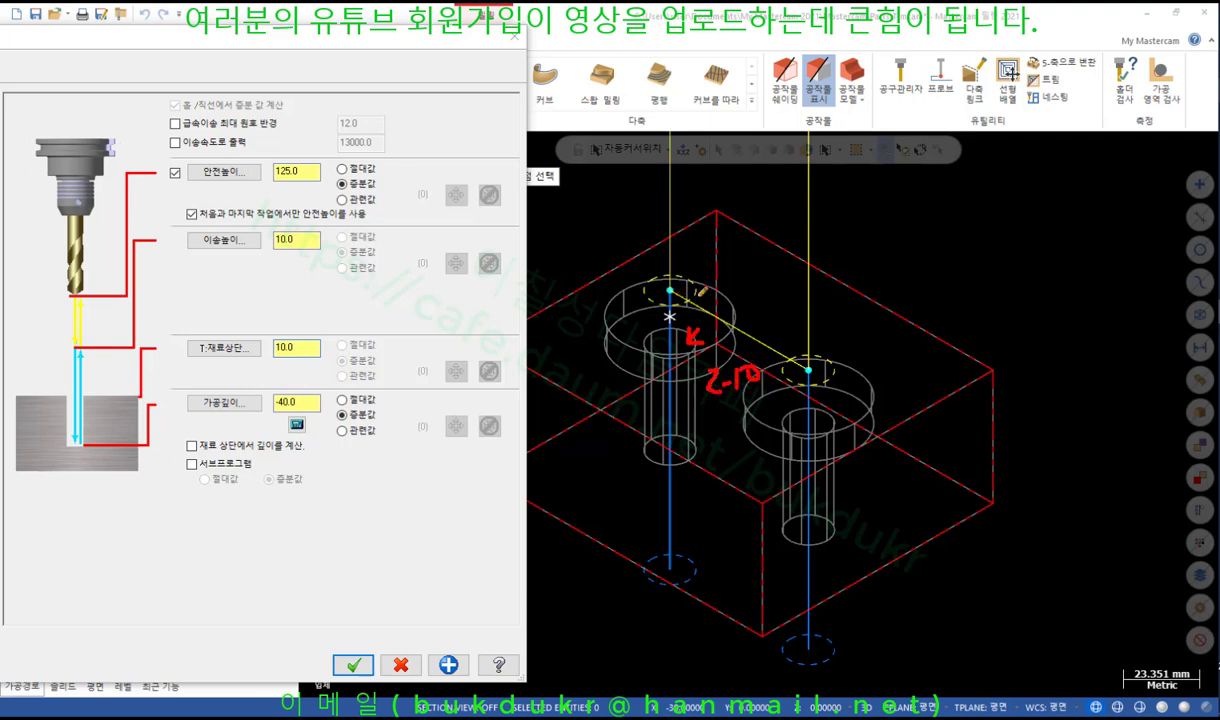
pyautogui.moveTo(726, 302); pyautogui.dragTo(840, 312)
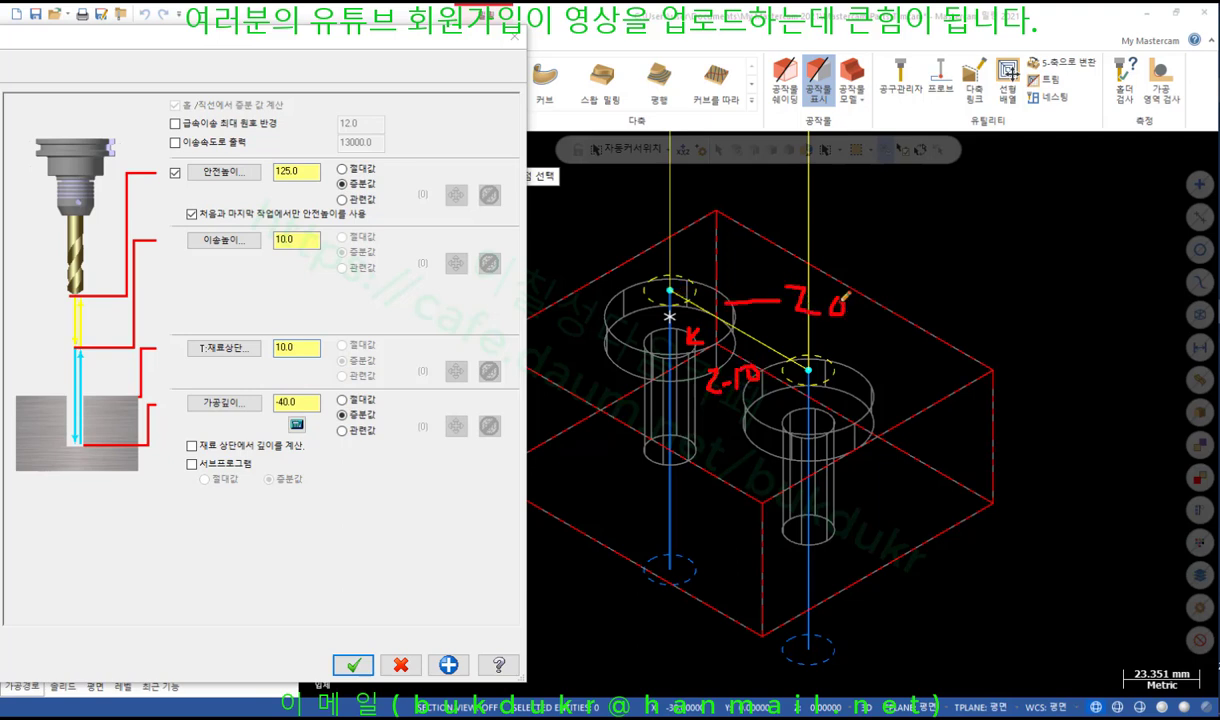
pyautogui.moveTo(672, 367); pyautogui.dragTo(726, 408)
pyautogui.moveTo(175, 357); pyautogui.dragTo(303, 358)
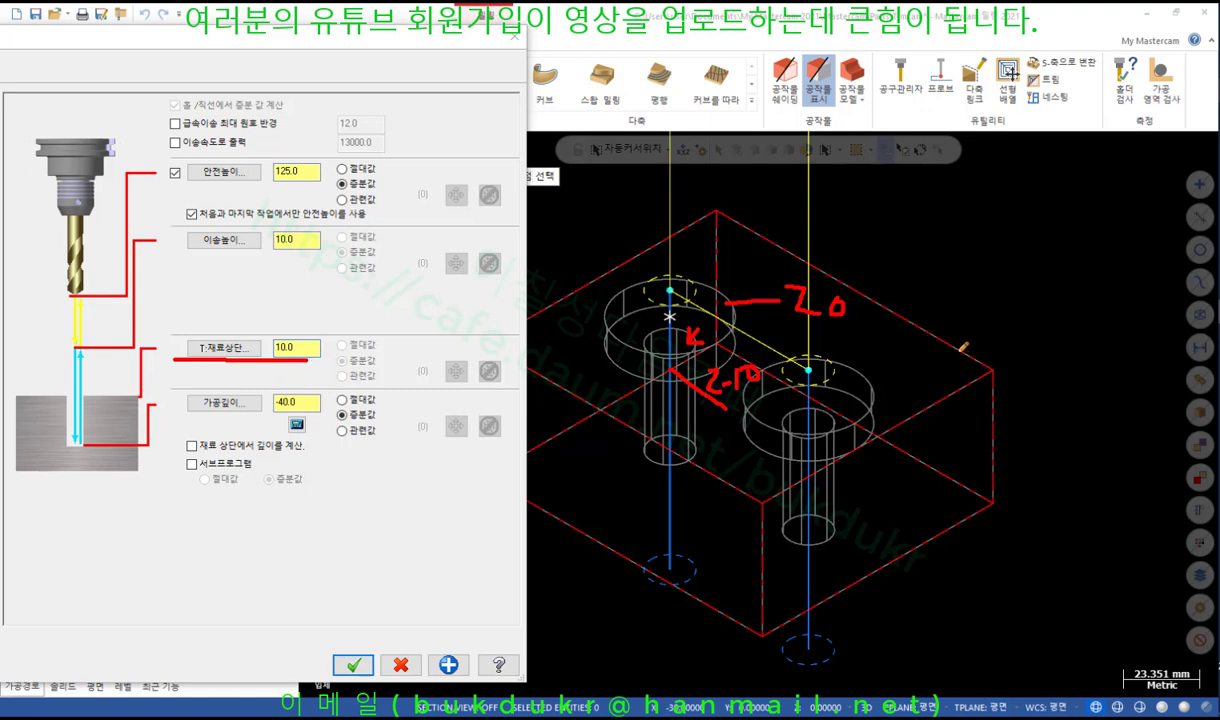
pyautogui.moveTo(970, 322)
pyautogui.mouseDown()
pyautogui.moveTo(900, 364)
pyautogui.moveTo(925, 358)
pyautogui.mouseUp()
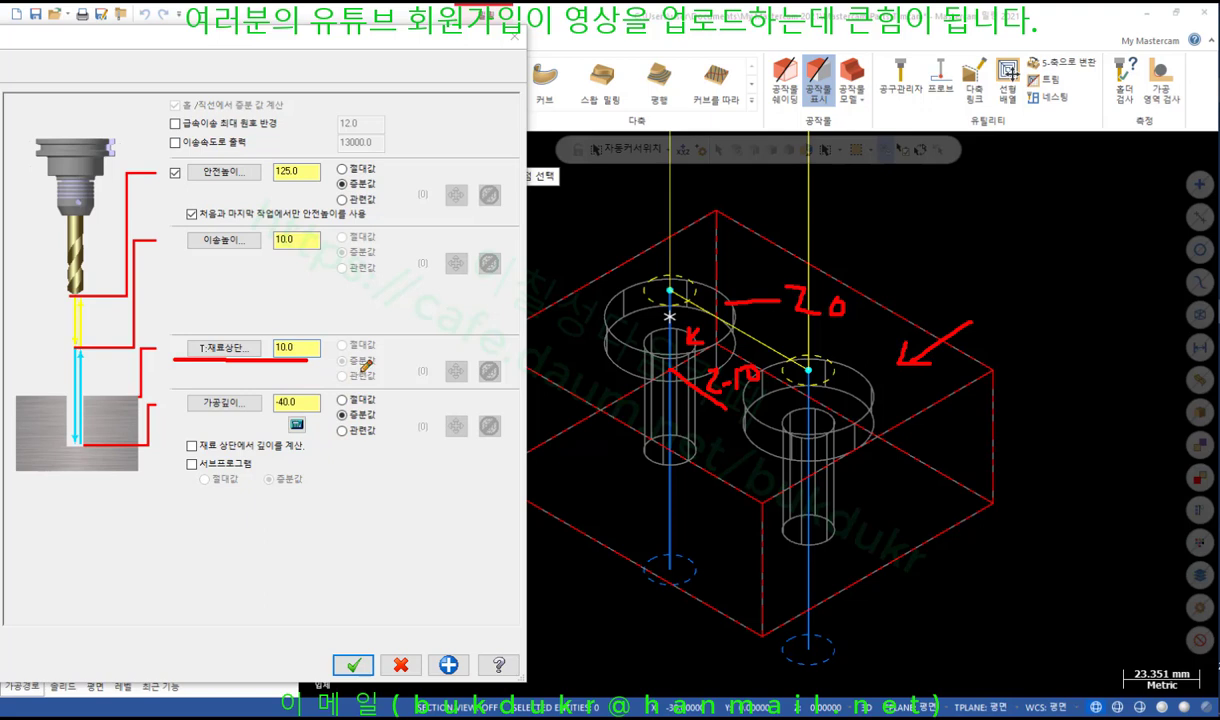
pyautogui.moveTo(183, 412); pyautogui.dragTo(252, 408)
pyautogui.moveTo(862, 548); pyautogui.dragTo(829, 562)
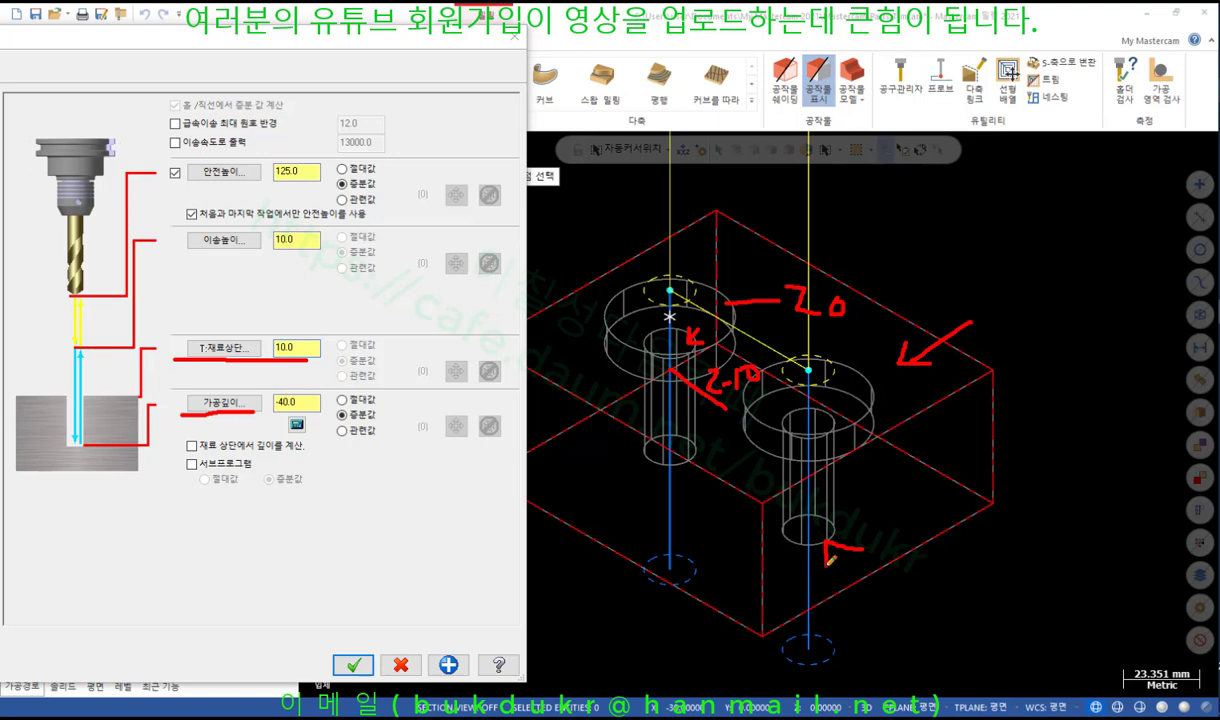
pyautogui.rightClick(990, 455)
pyautogui.click(996, 602)
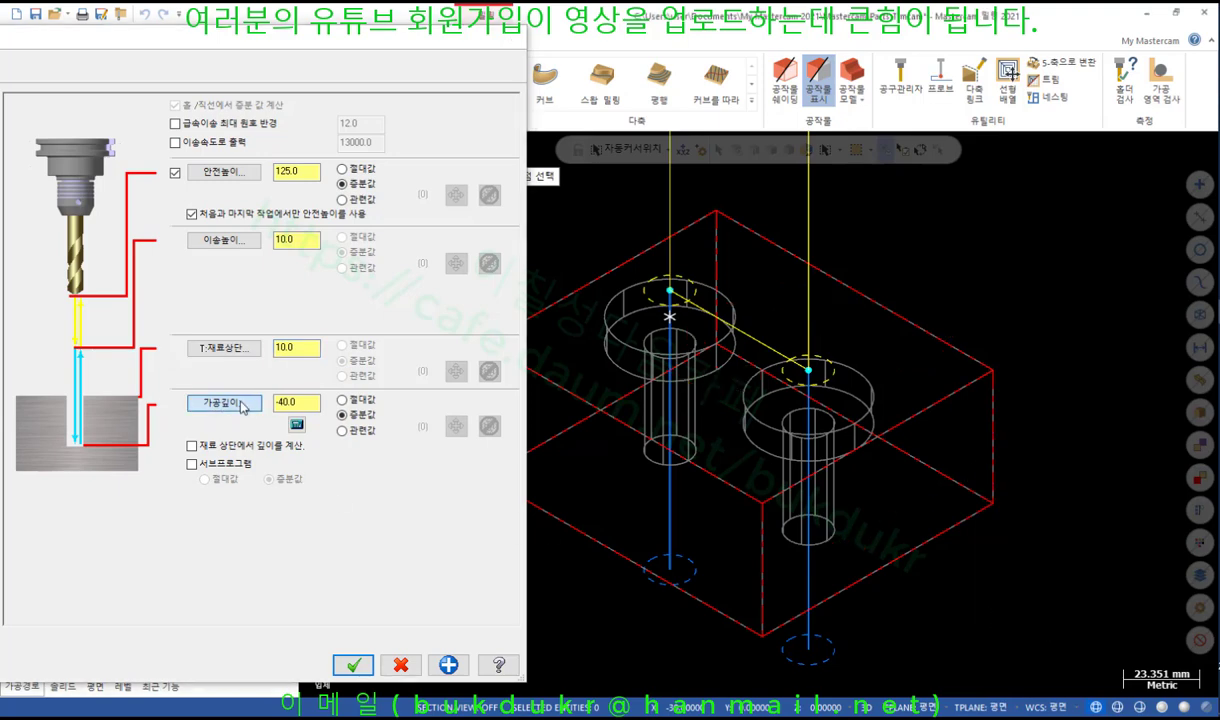
# Pick the bottom circle of the second hole for a drilling depth of -40.0, accept the parameters, and regenerate the toolpath.
pyautogui.click(240, 403)
pyautogui.click(790, 540)
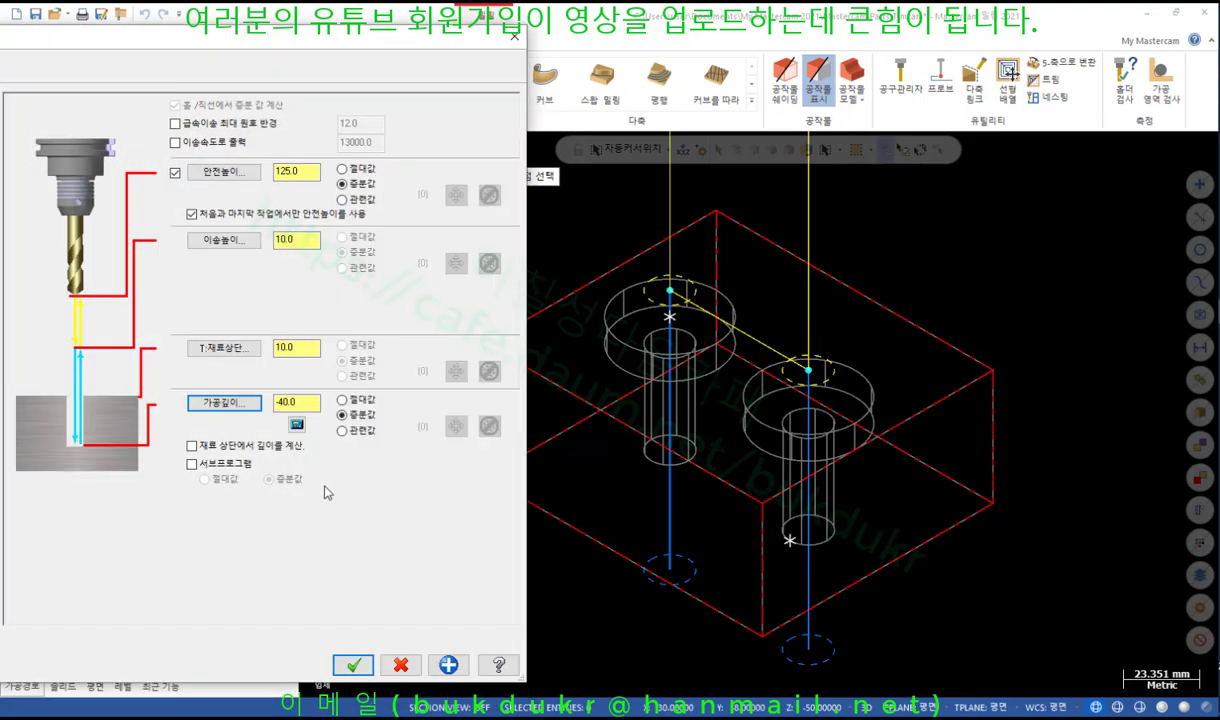
pyautogui.click(303, 403)
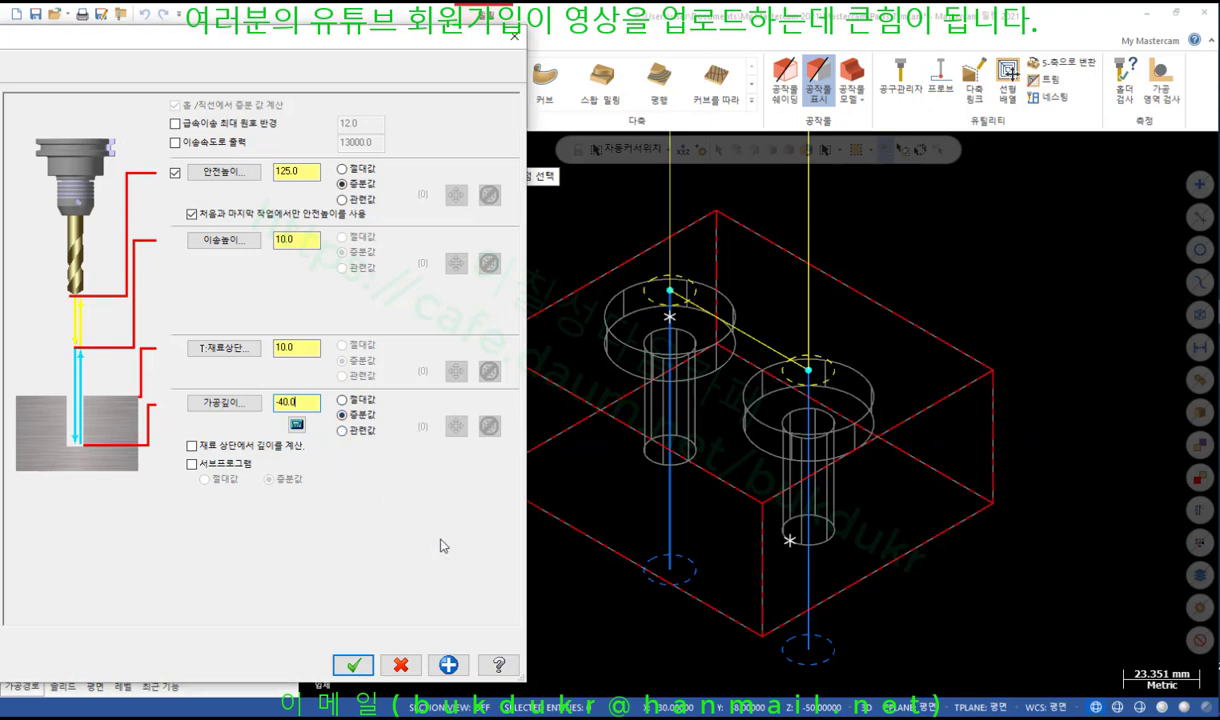
pyautogui.click(353, 665)
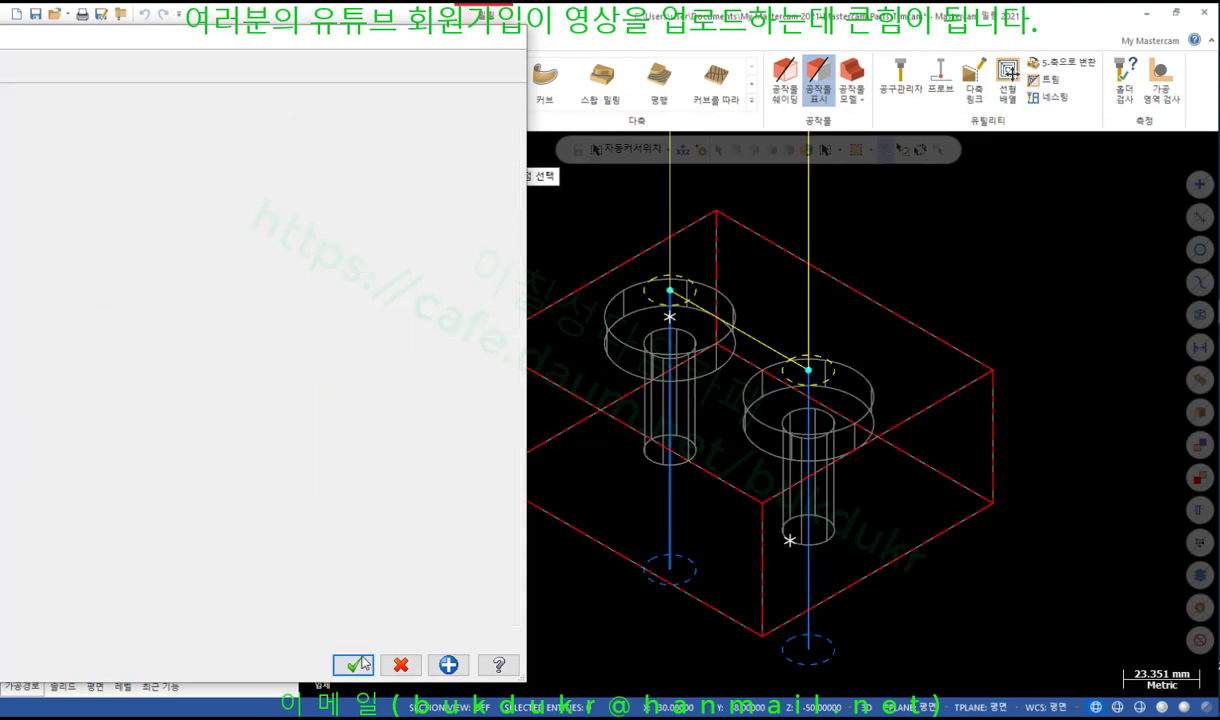
pyautogui.click(72, 174)
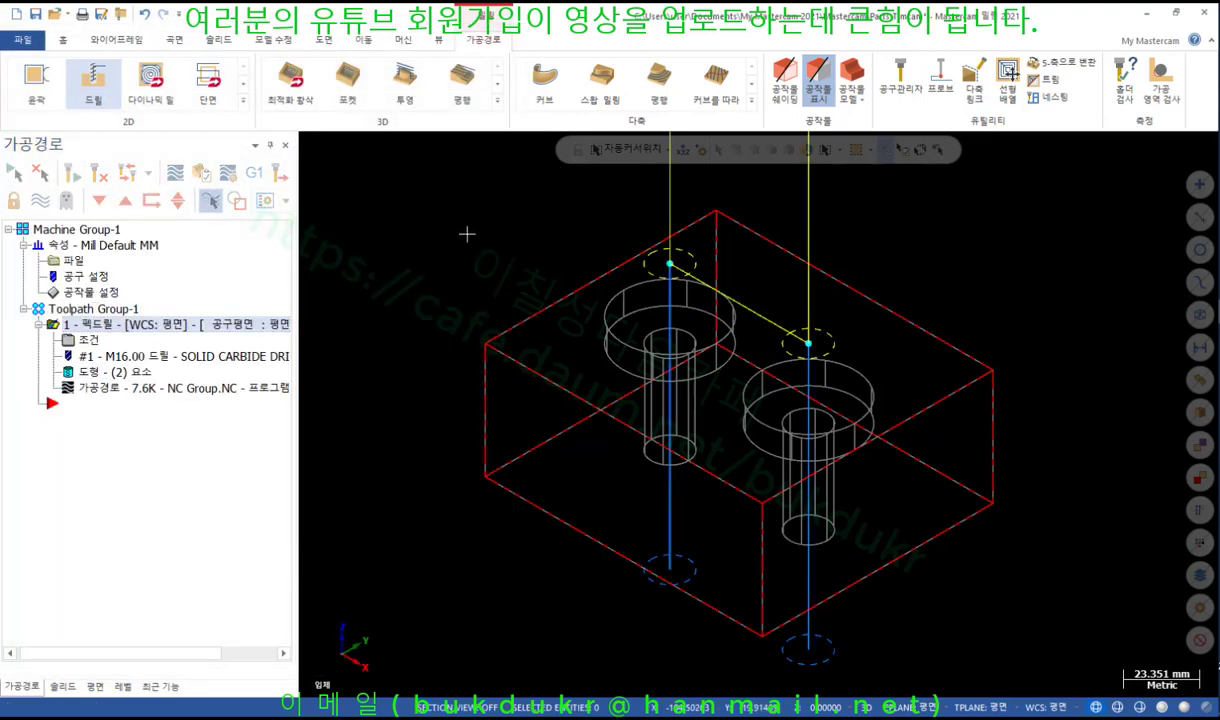
# Backplot the peck drill toolpath in front view to check how deep the drill goes relative to the block.
pyautogui.rightClick(479, 209)
pyautogui.click(520, 307)
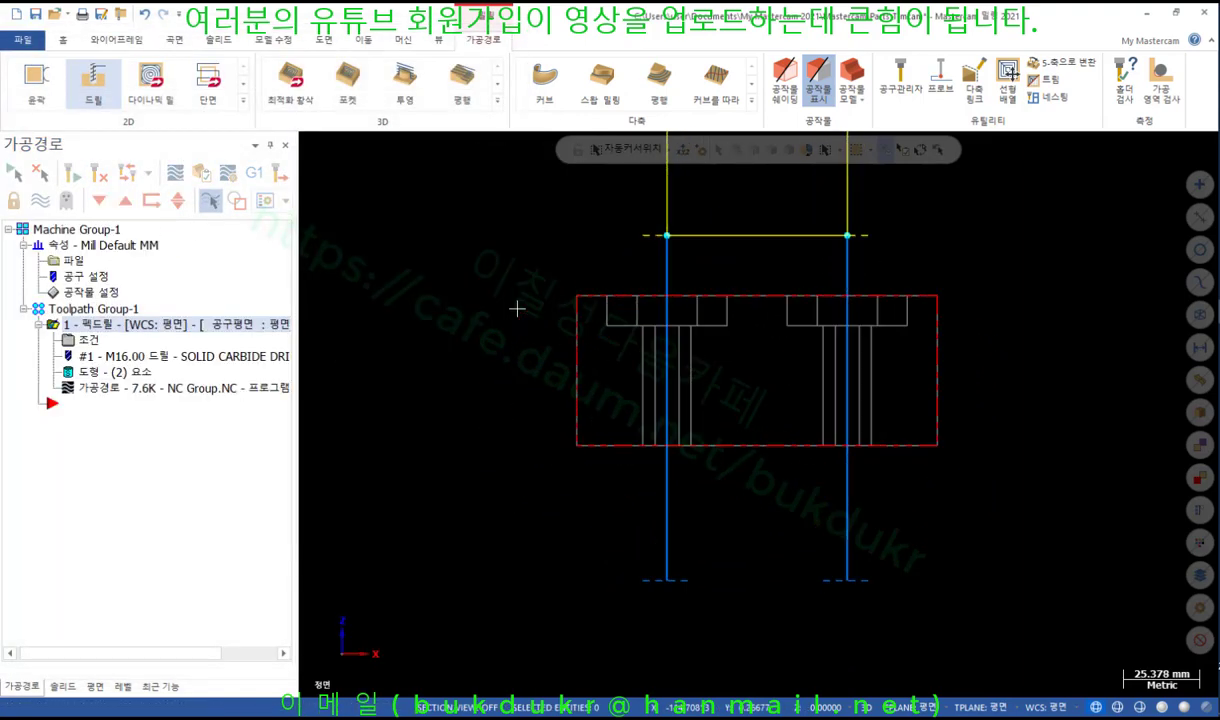
pyautogui.hotkey('alt', 't')
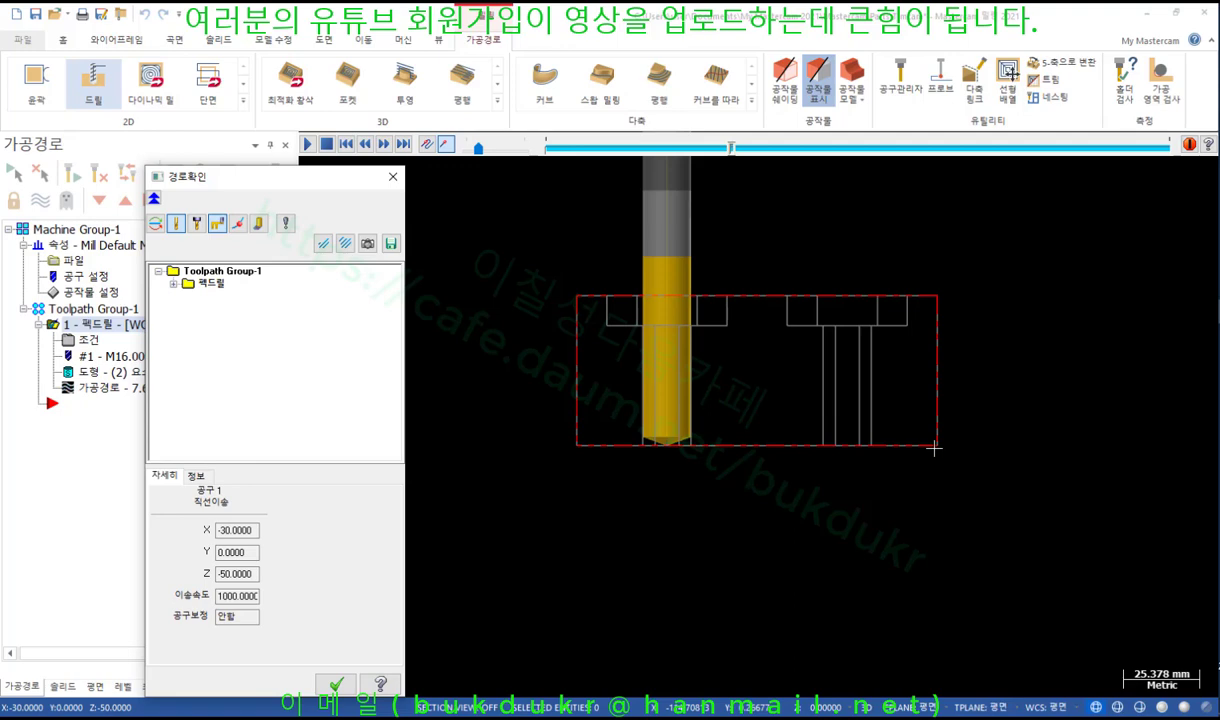
pyautogui.click(392, 176)
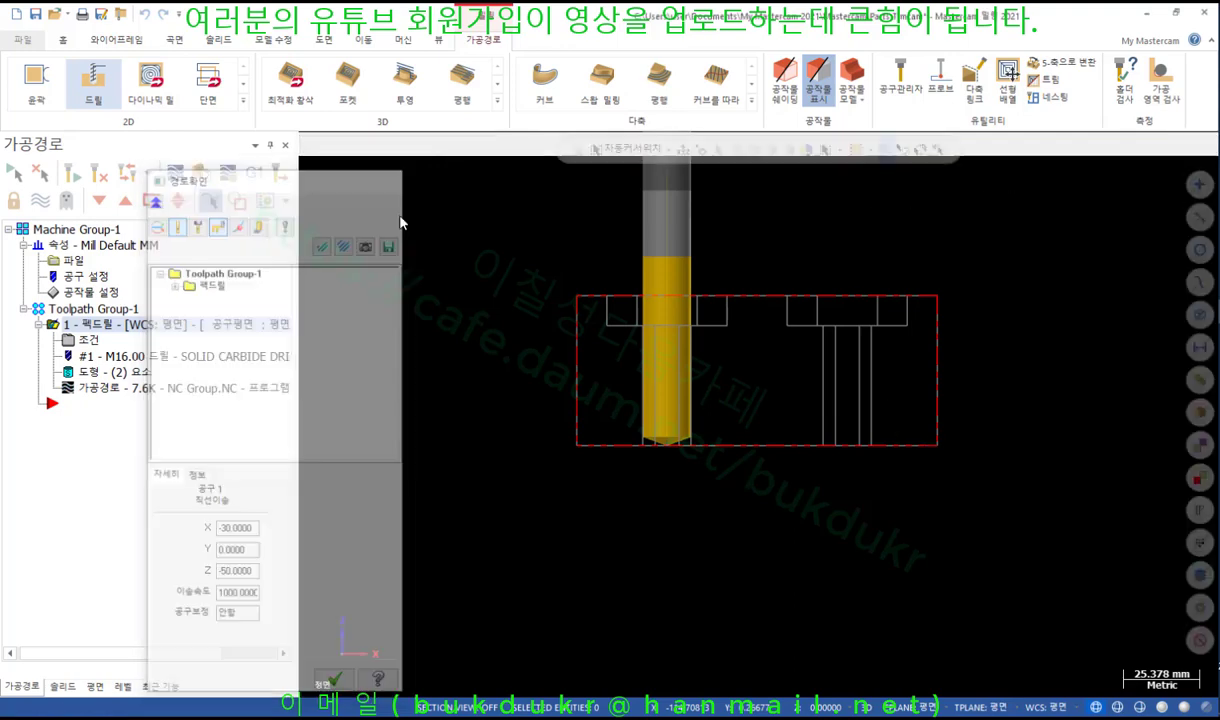
# Set the peck drill depth to absolute -50.0, keeping the stock top at 10.0, and regenerate the toolpath.
pyautogui.click(88, 340)
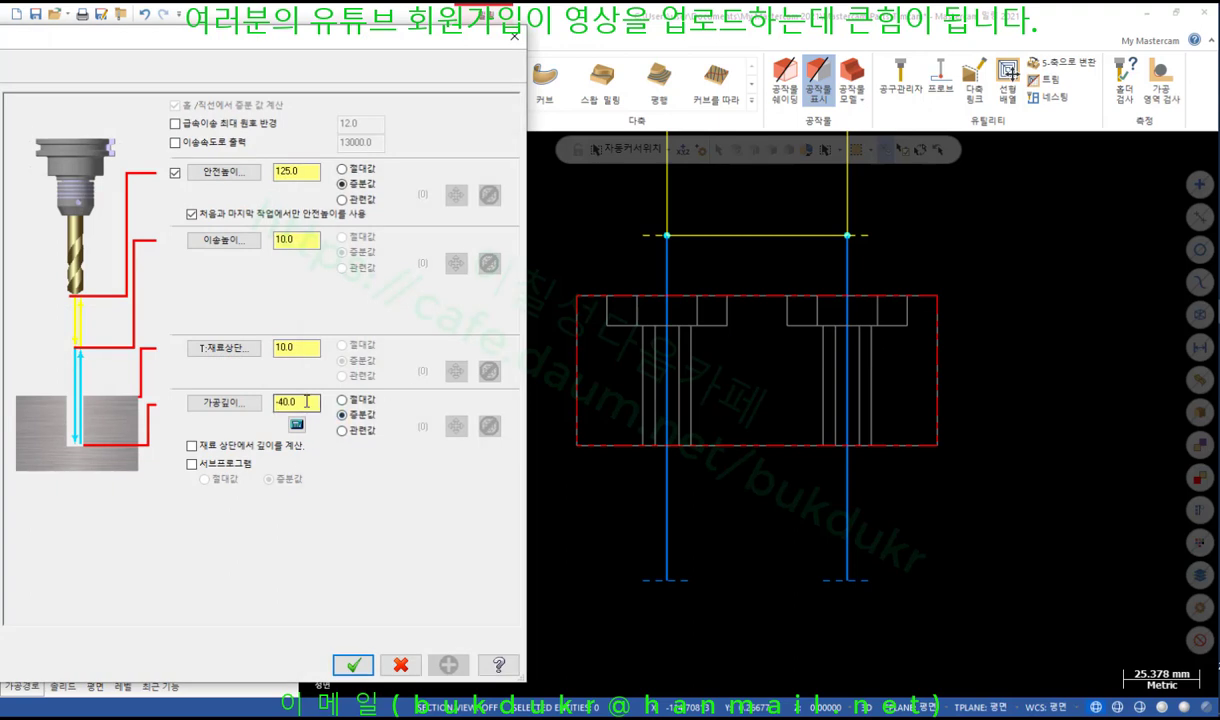
pyautogui.click(342, 400)
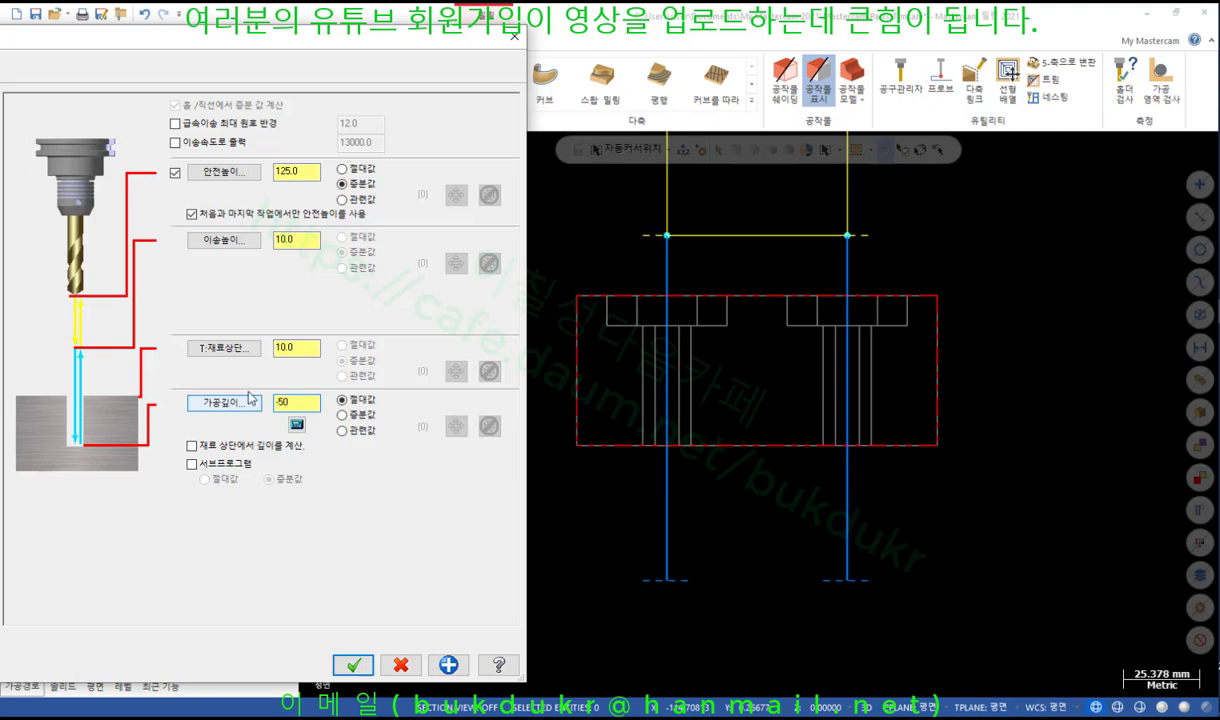
pyautogui.click(292, 347)
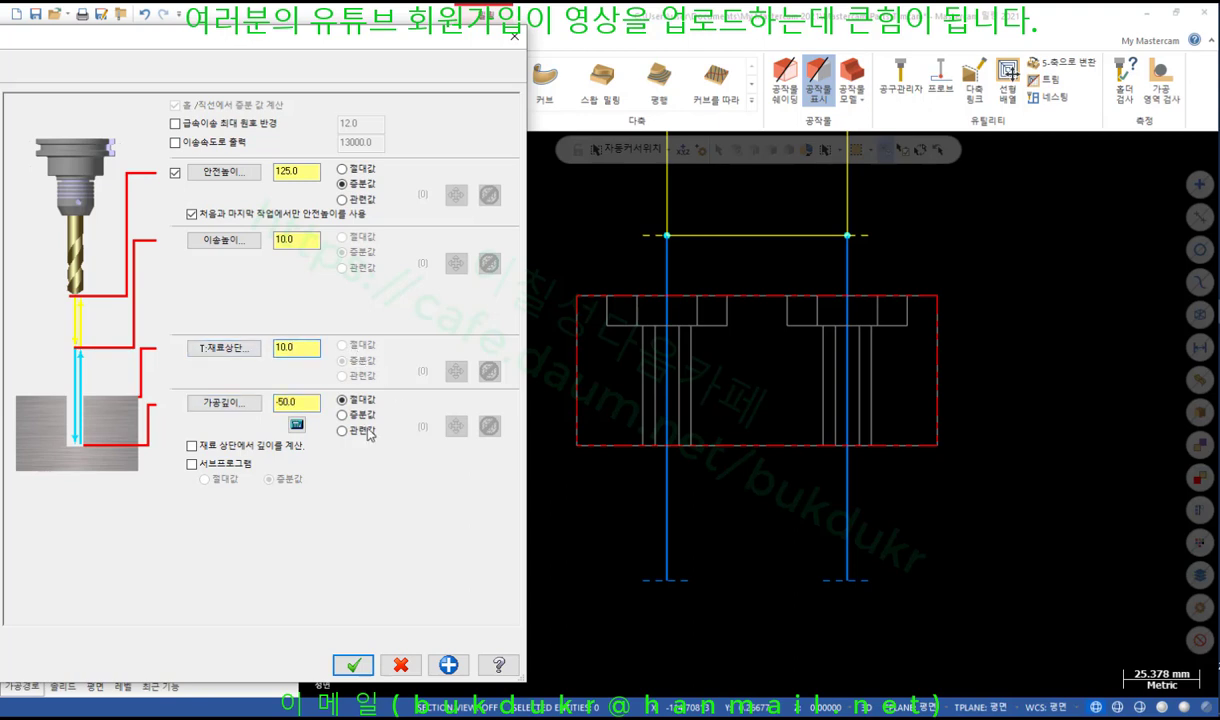
pyautogui.click(354, 662)
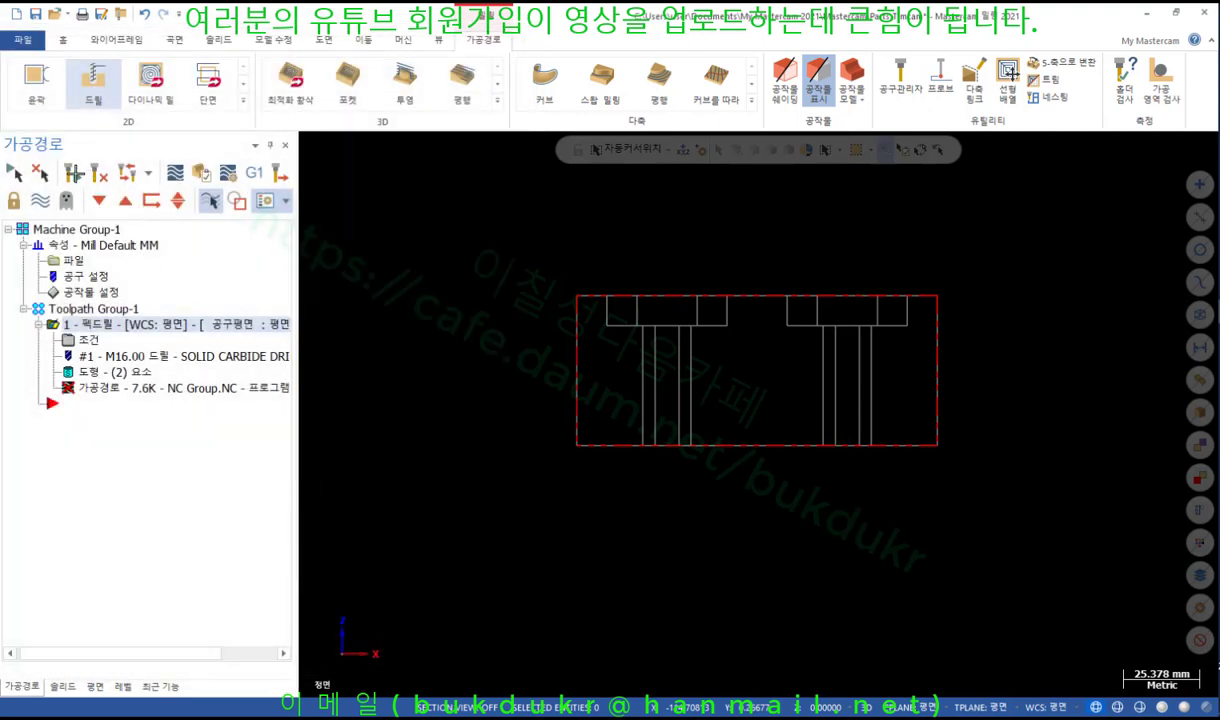
pyautogui.click(97, 174)
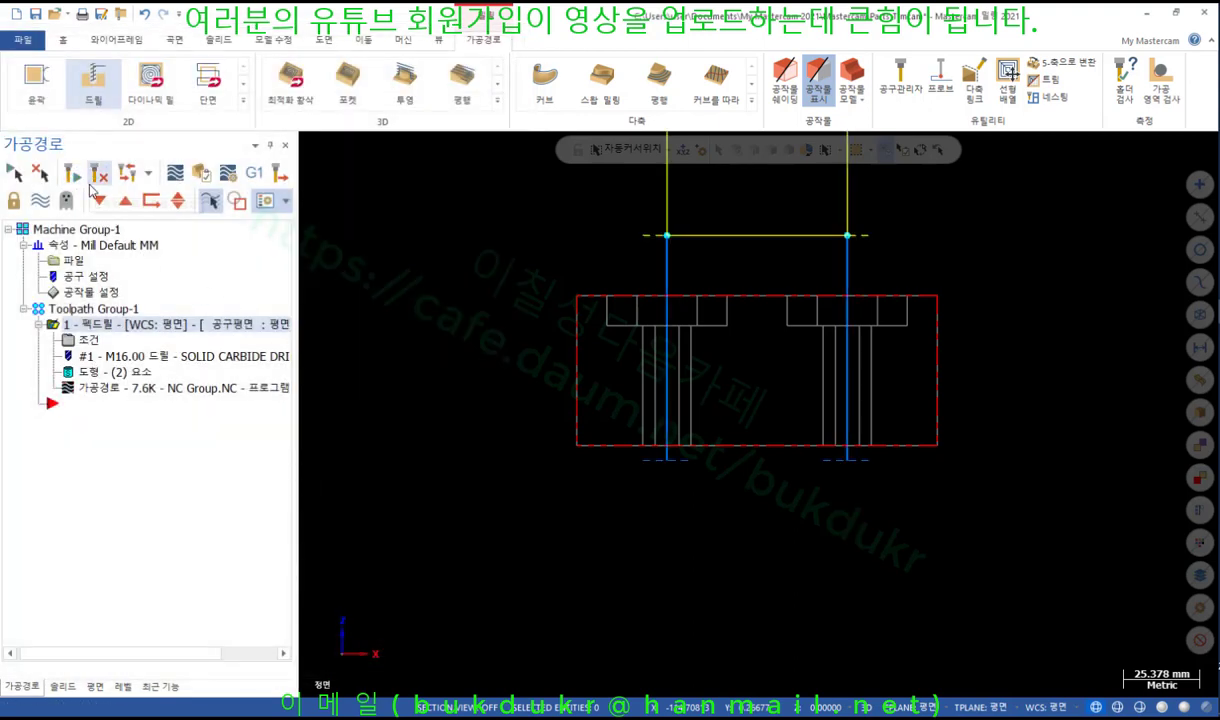
# Backplot the regenerated peck drill and examine how far the drill's shoulder and tip extend past the block's bottom face.
pyautogui.click(110, 388)
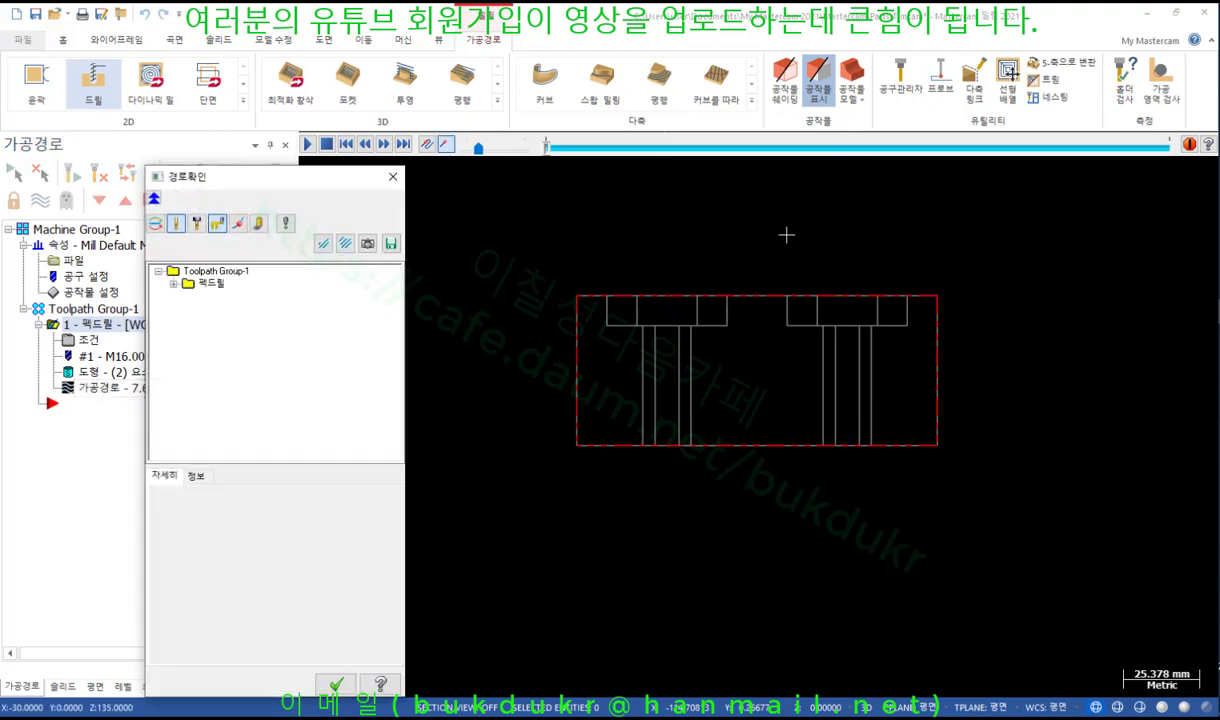
pyautogui.moveTo(543, 153)
pyautogui.mouseDown()
pyautogui.moveTo(810, 177)
pyautogui.moveTo(1182, 240)
pyautogui.mouseUp()
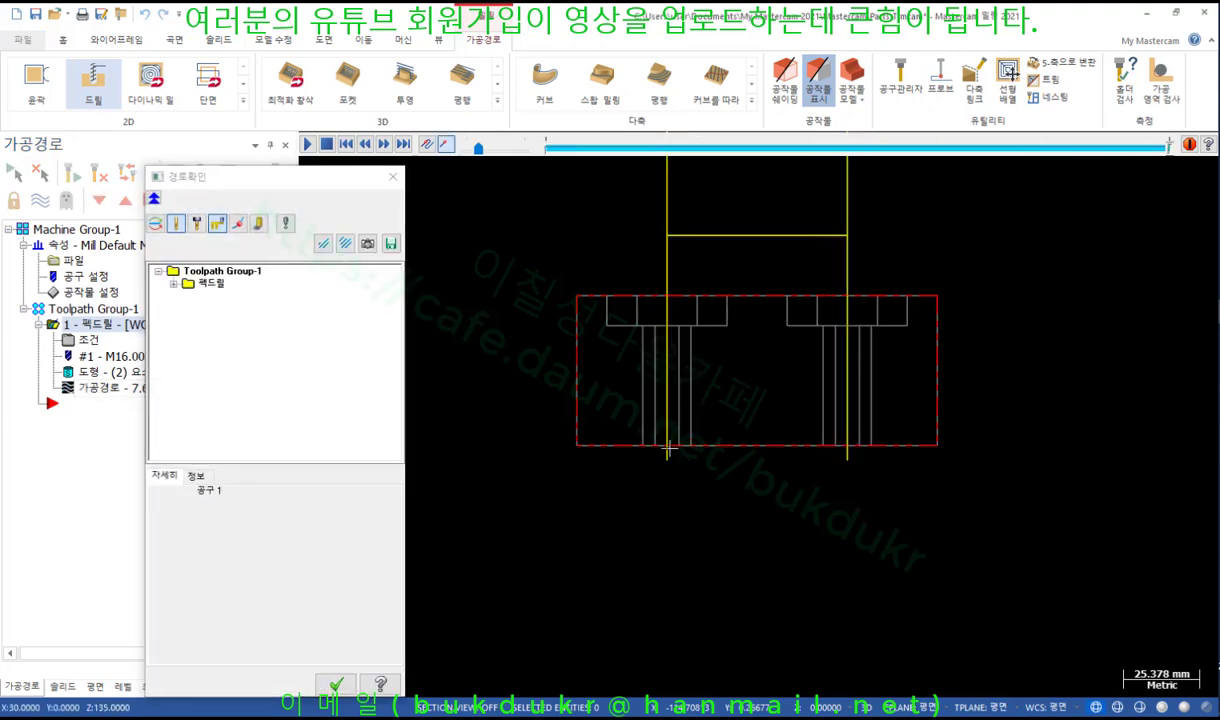
pyautogui.scroll(8, 670, 455)
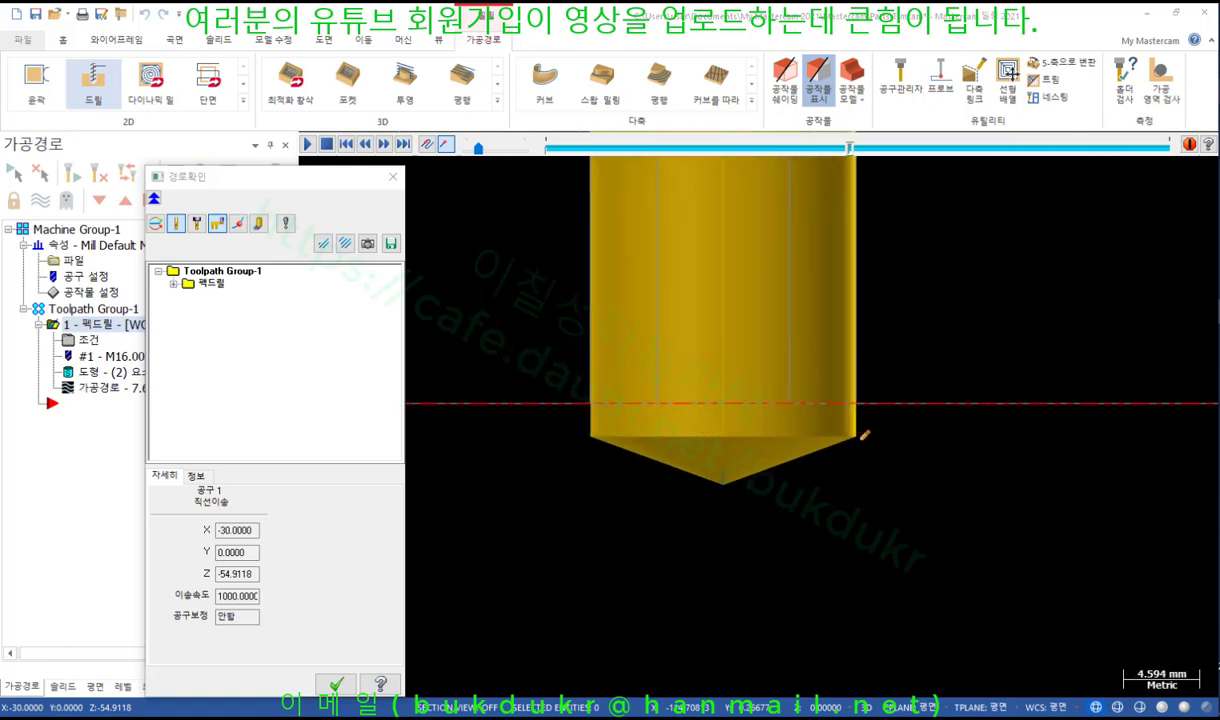
pyautogui.moveTo(866, 440); pyautogui.dragTo(918, 440)
pyautogui.moveTo(853, 401)
pyautogui.mouseDown()
pyautogui.moveTo(901, 400)
pyautogui.moveTo(986, 426)
pyautogui.mouseUp()
pyautogui.moveTo(717, 488); pyautogui.dragTo(887, 488)
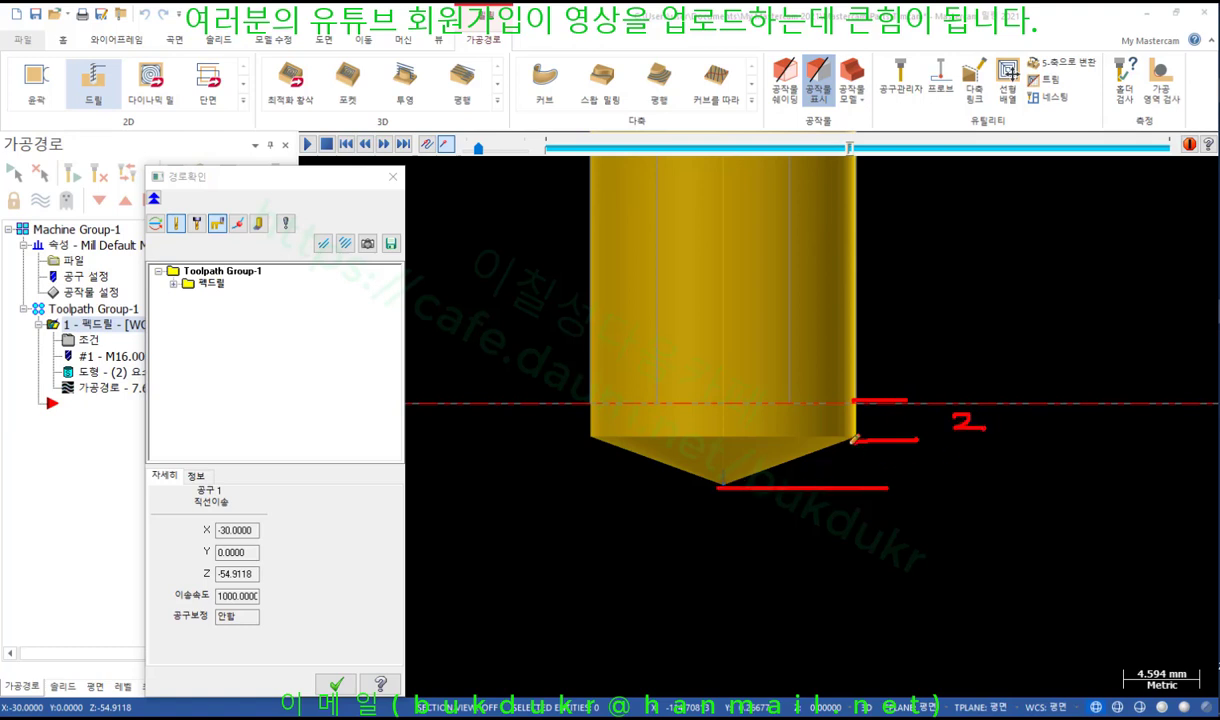
pyautogui.moveTo(833, 439)
pyautogui.mouseDown()
pyautogui.moveTo(925, 435)
pyautogui.moveTo(946, 500)
pyautogui.moveTo(958, 487)
pyautogui.mouseUp()
pyautogui.rightClick(1053, 360)
pyautogui.click(1075, 497)
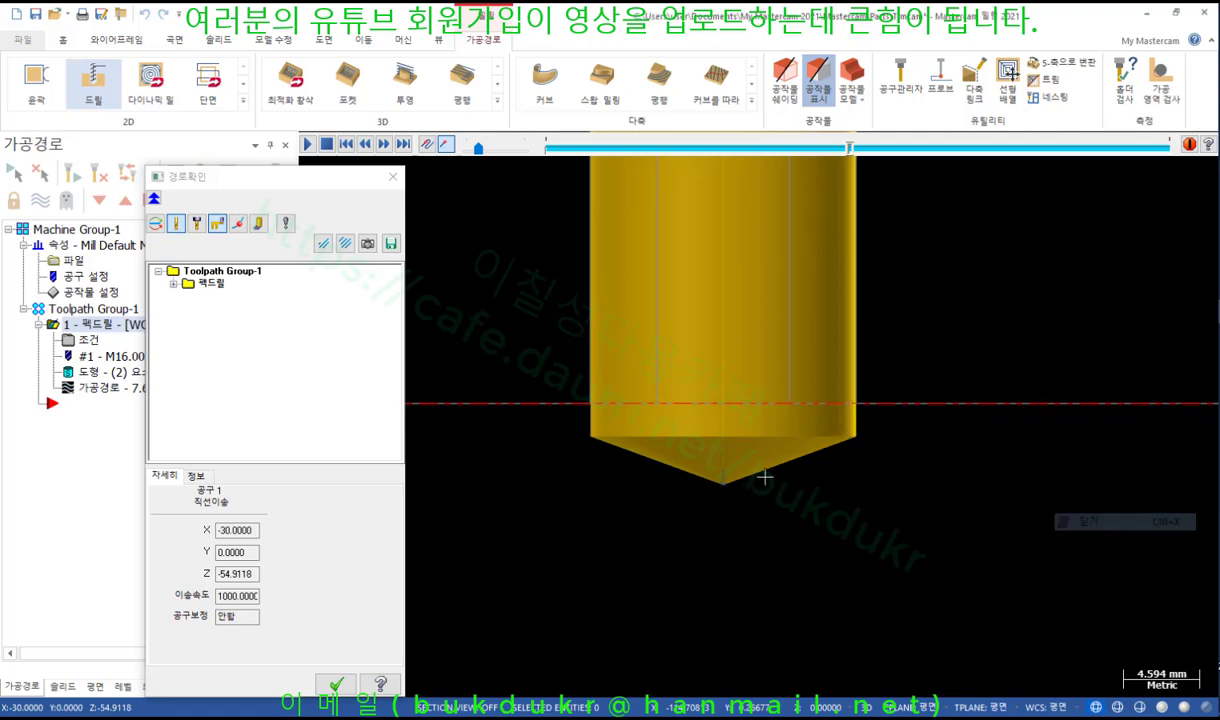
pyautogui.scroll(-5, 690, 500)
pyautogui.scroll(-2, 672, 500)
pyautogui.rightClick(841, 275)
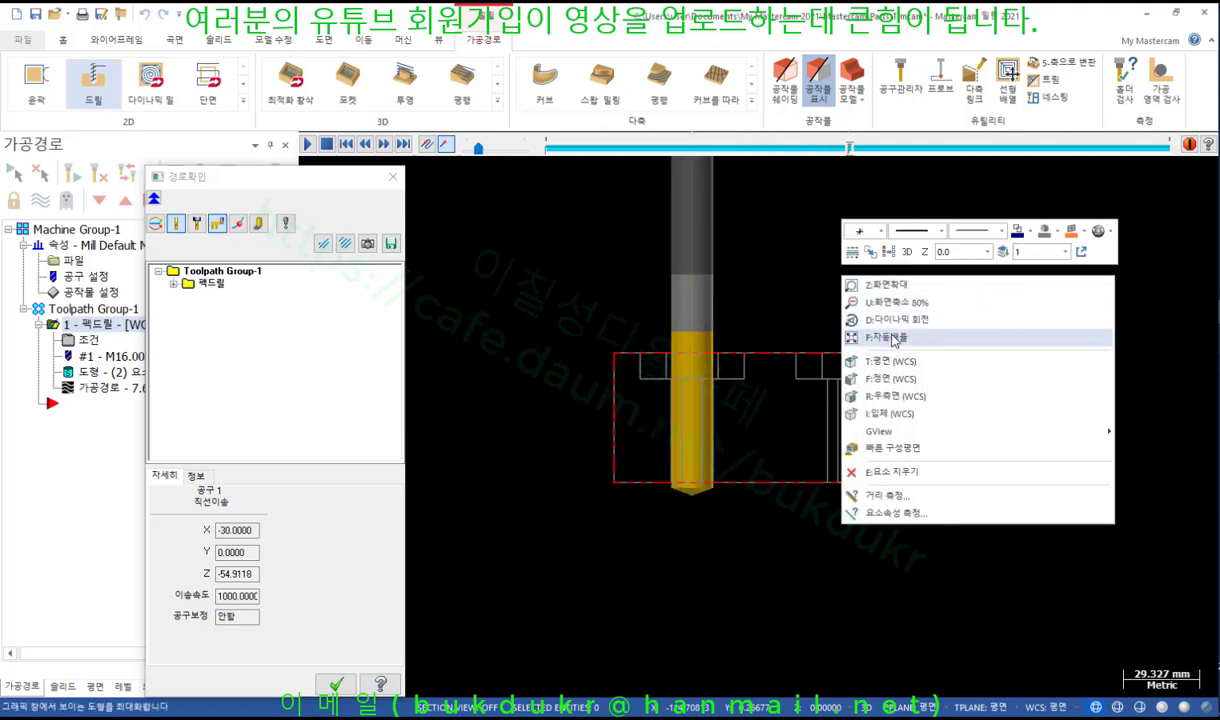
pyautogui.click(897, 402)
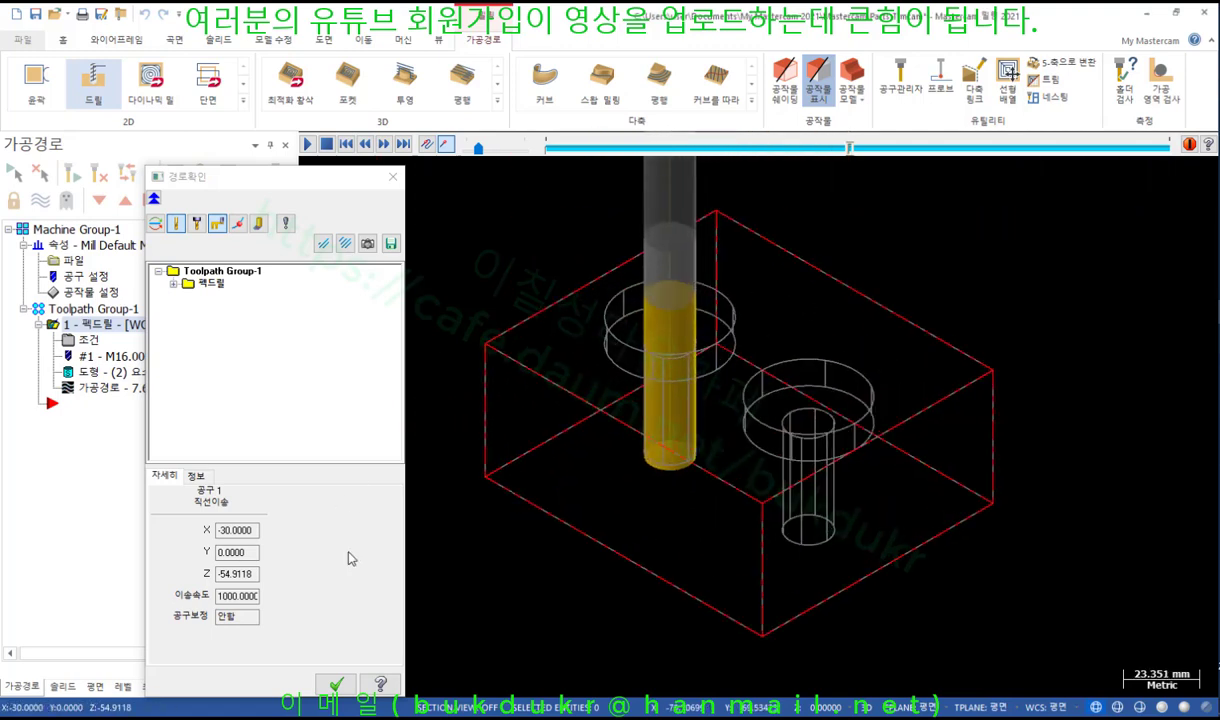
pyautogui.click(336, 684)
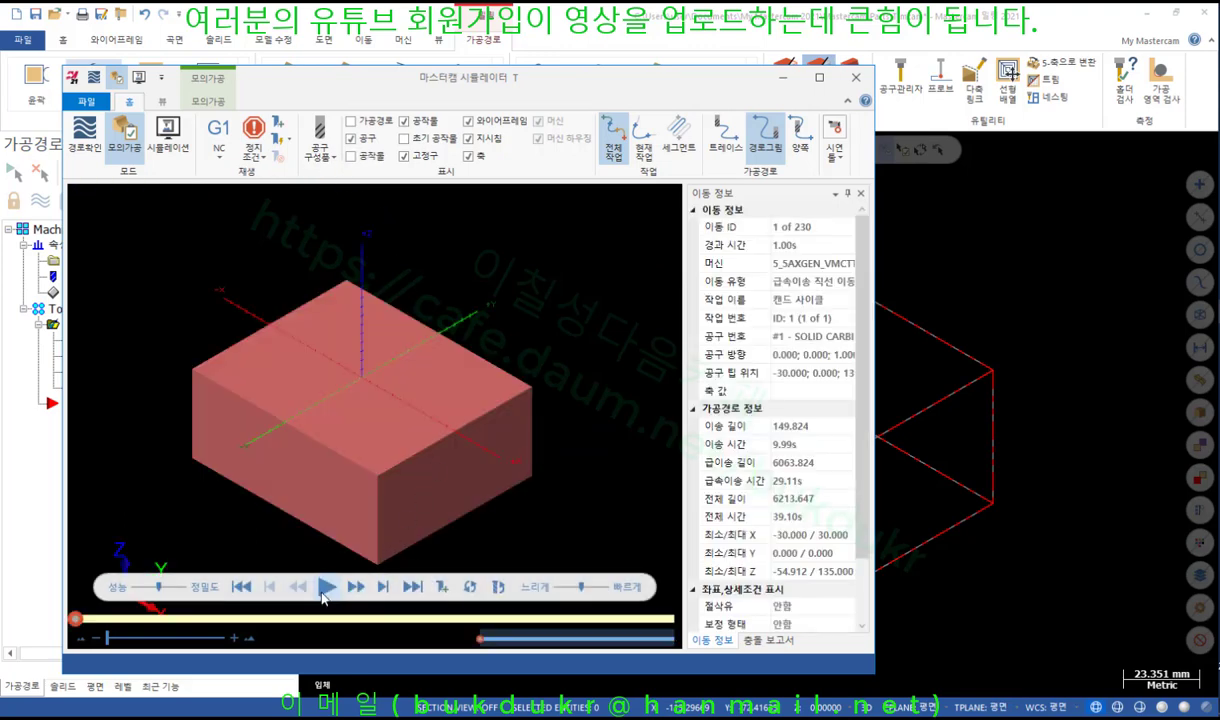
# Run the peck drill verification in the simulator, inspect both drilled holes, and close the simulator.
pyautogui.click(326, 587)
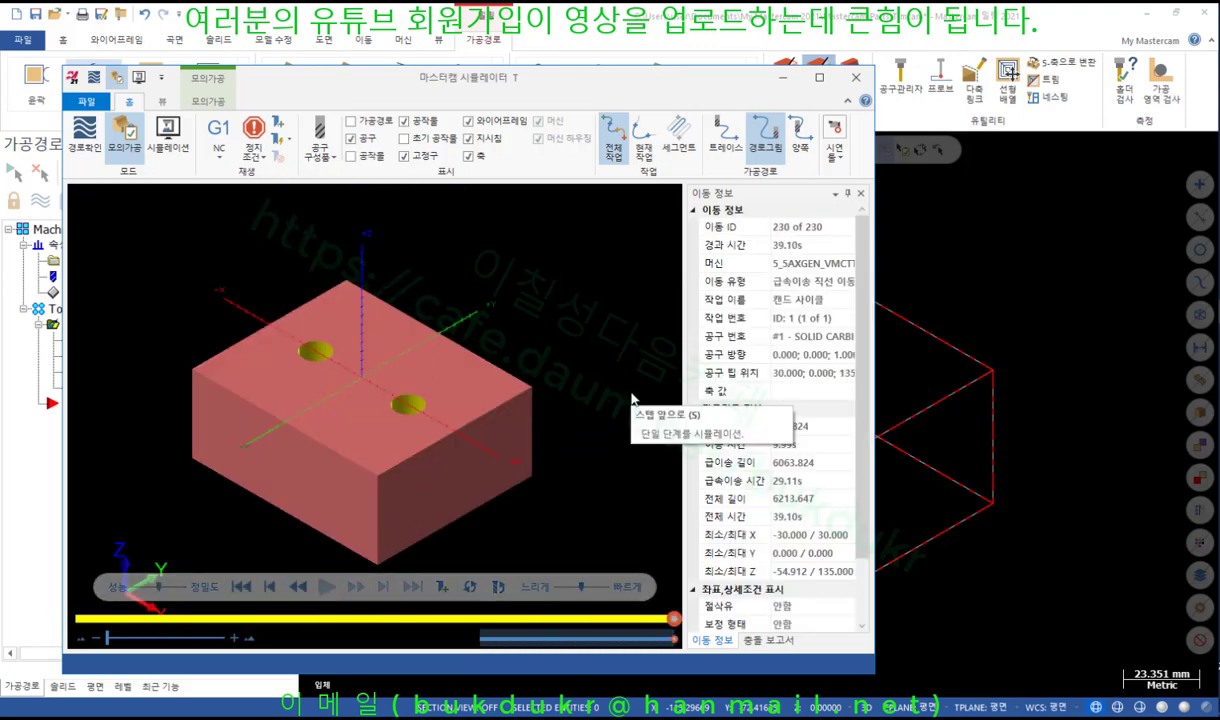
pyautogui.scroll(2, 381, 388)
pyautogui.moveTo(381, 388); pyautogui.dragTo(352, 434, button='middle')
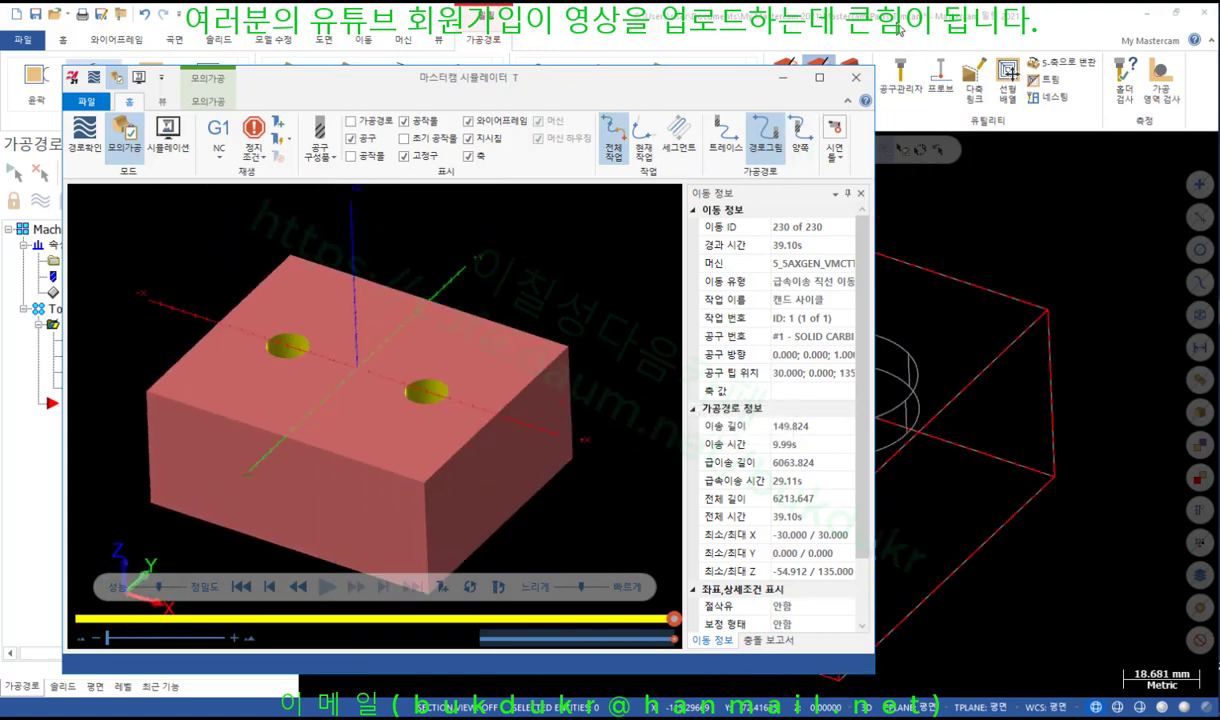
pyautogui.click(855, 77)
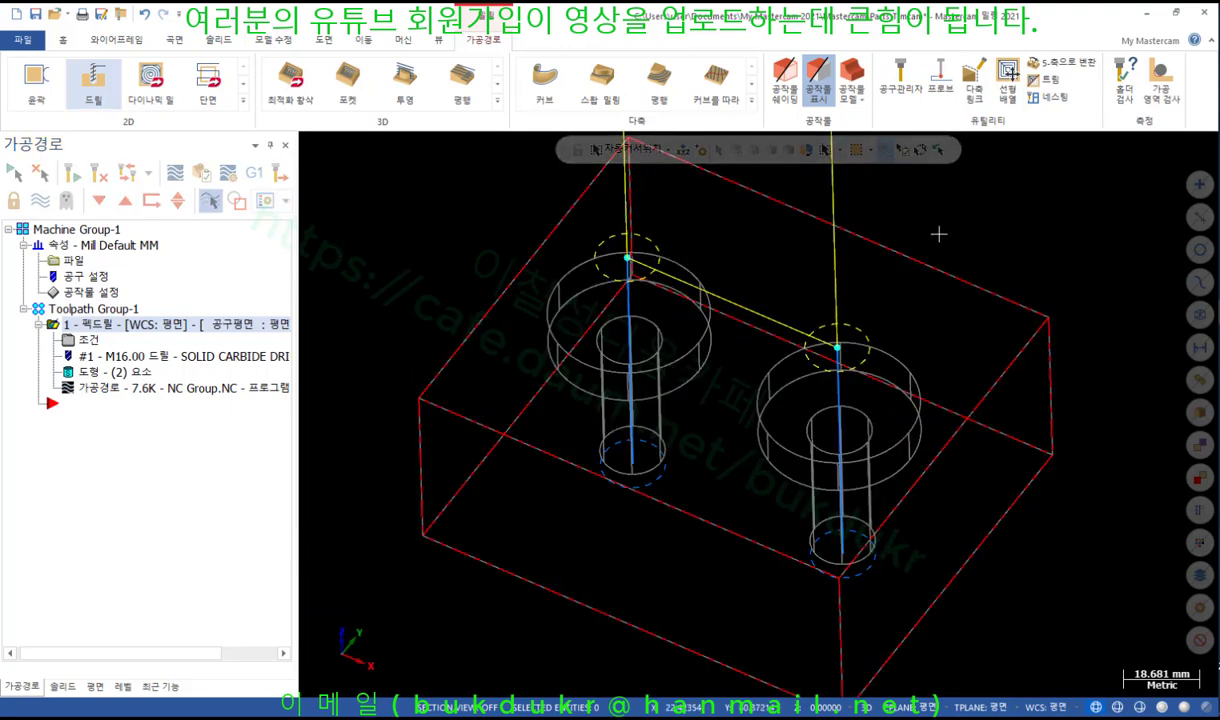
# Shade the solid model and hide the peck drill toolpath display.
pyautogui.hotkey('alt', 's')
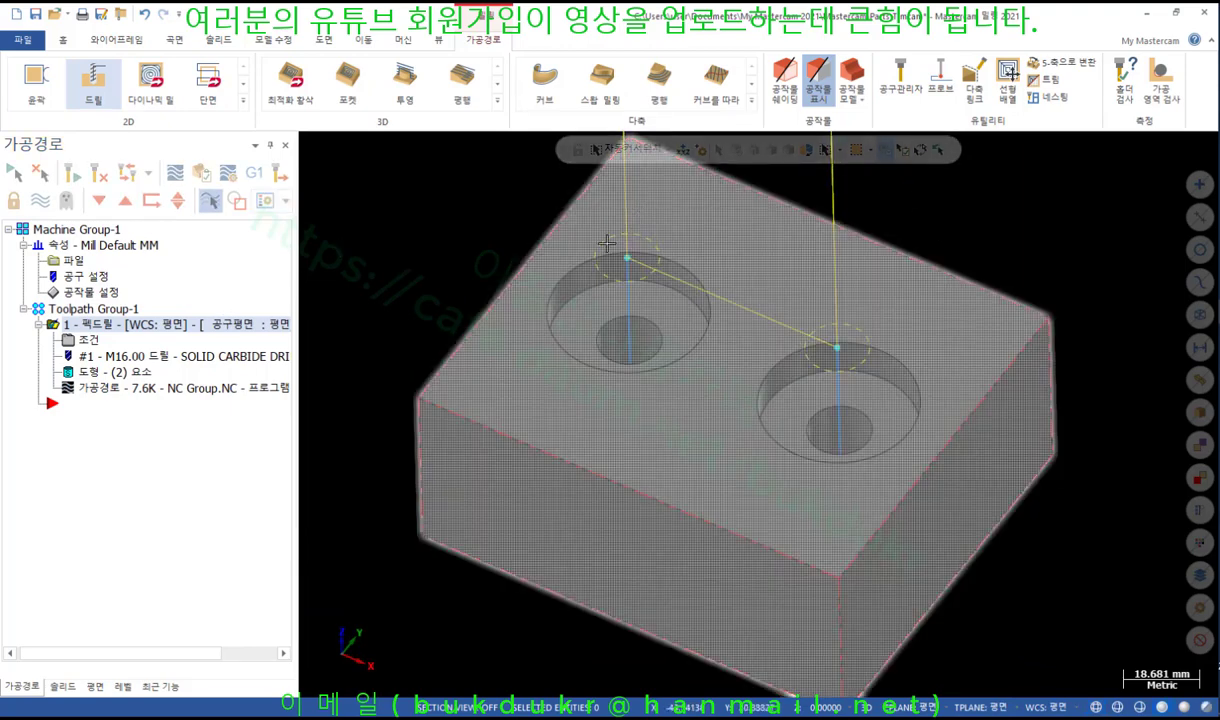
pyautogui.click(40, 200)
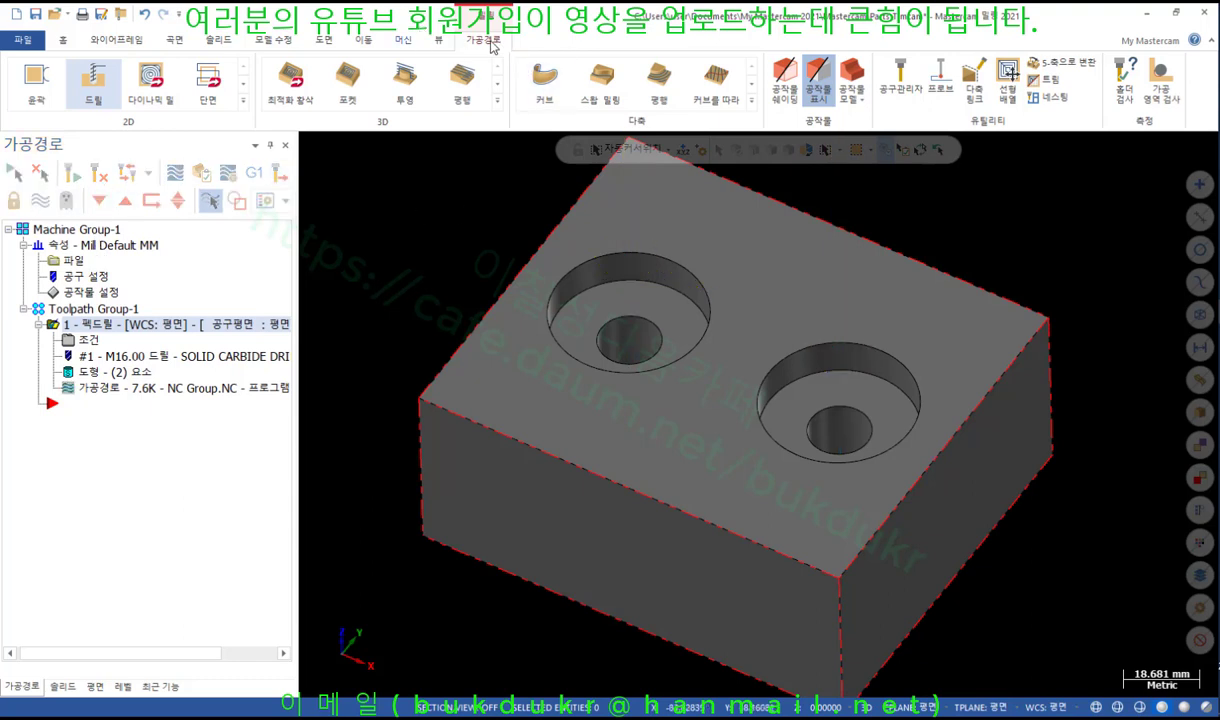
# Create a Circle Mill toolpath on both matching 40 mm counterbore walls and accept the hole definition.
pyautogui.click(242, 100)
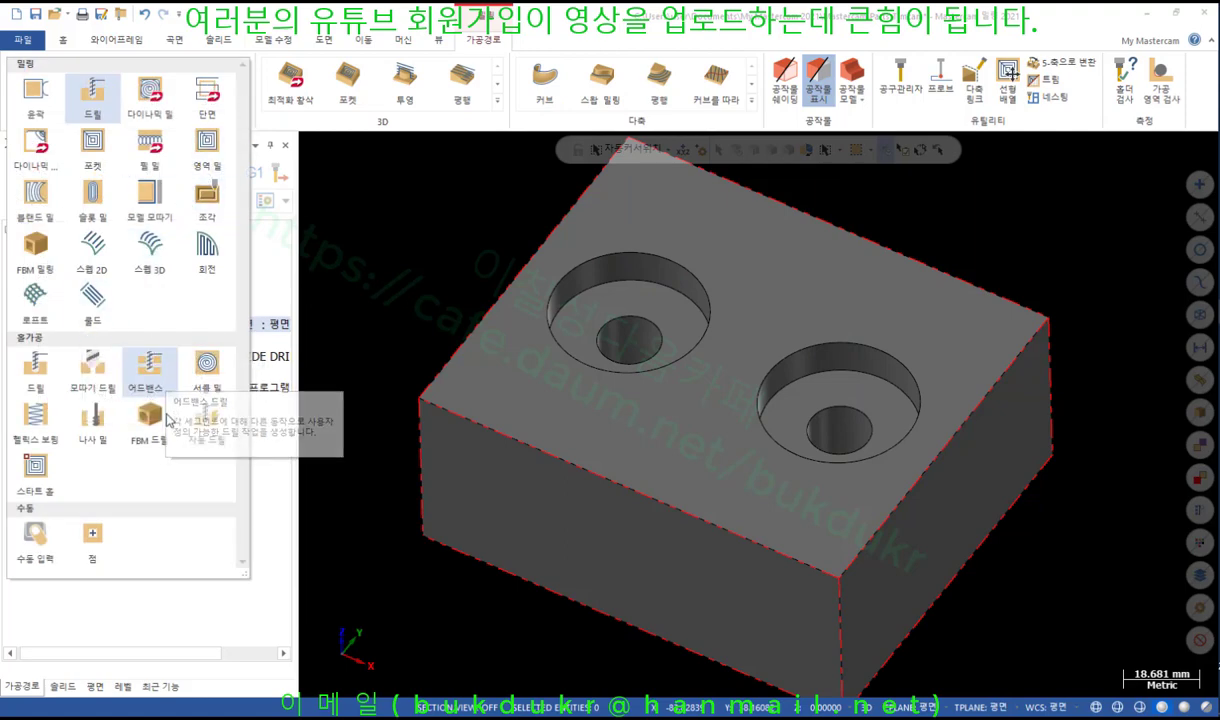
pyautogui.click(206, 364)
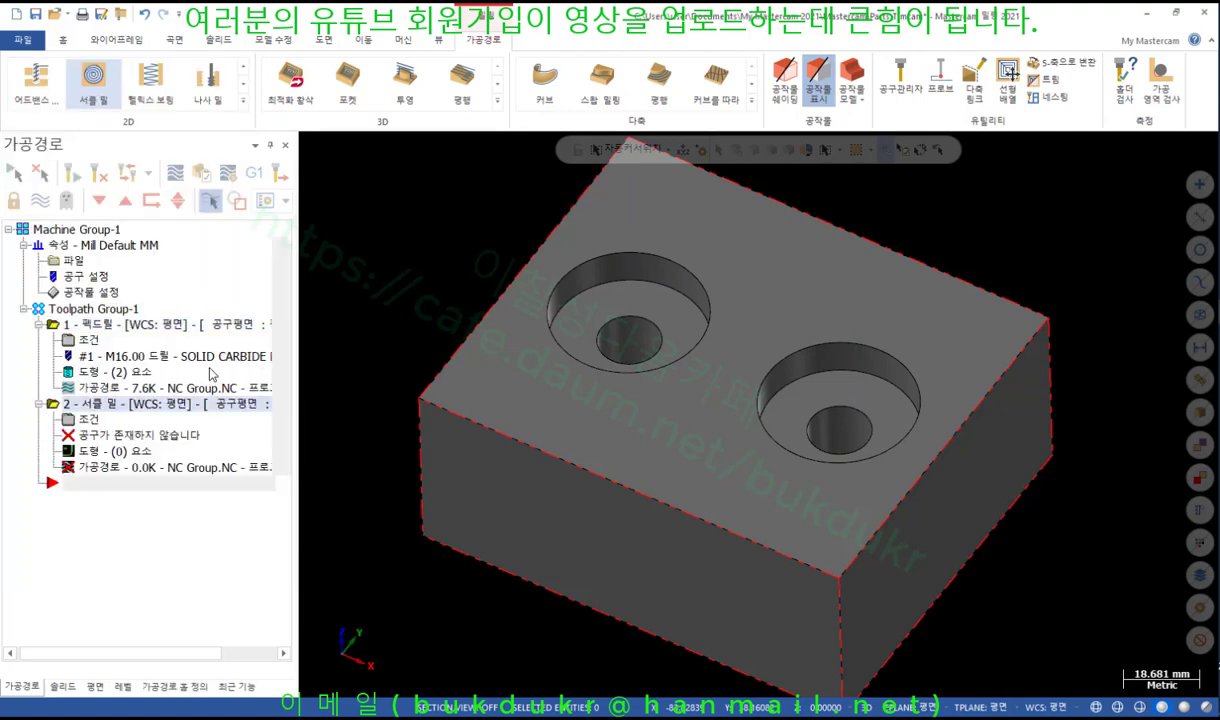
pyautogui.scroll(-2, 1100, 350)
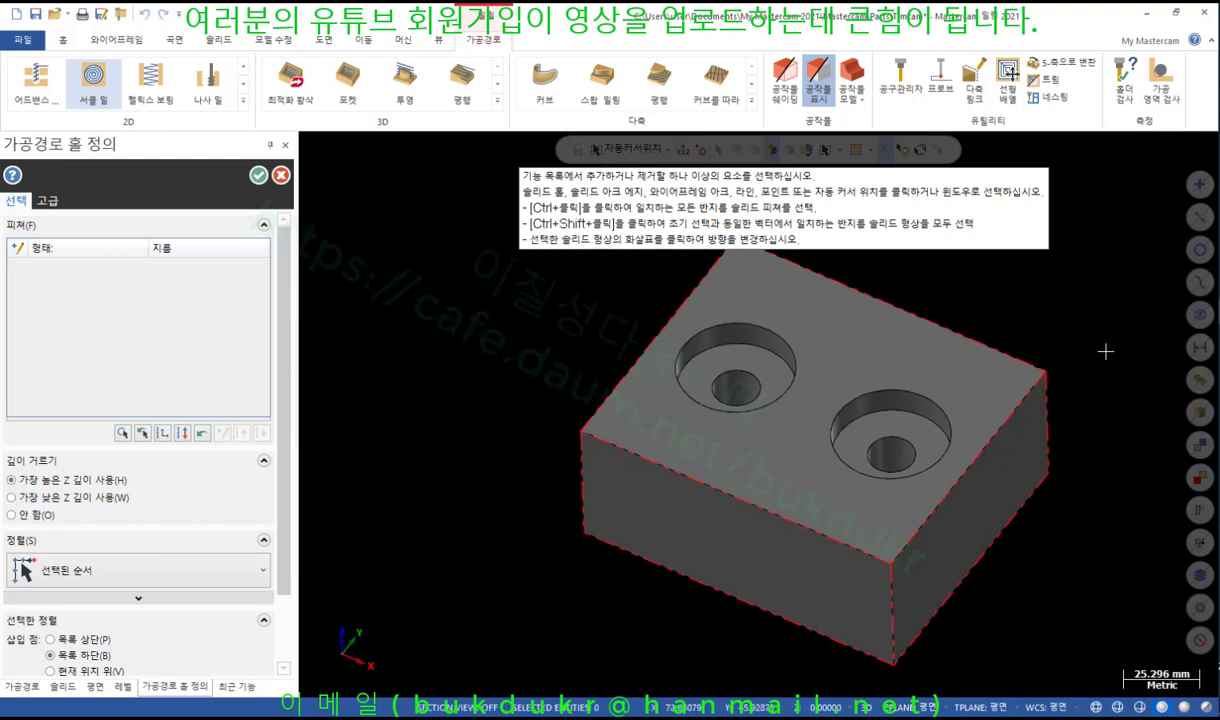
pyautogui.scroll(2, 1108, 340)
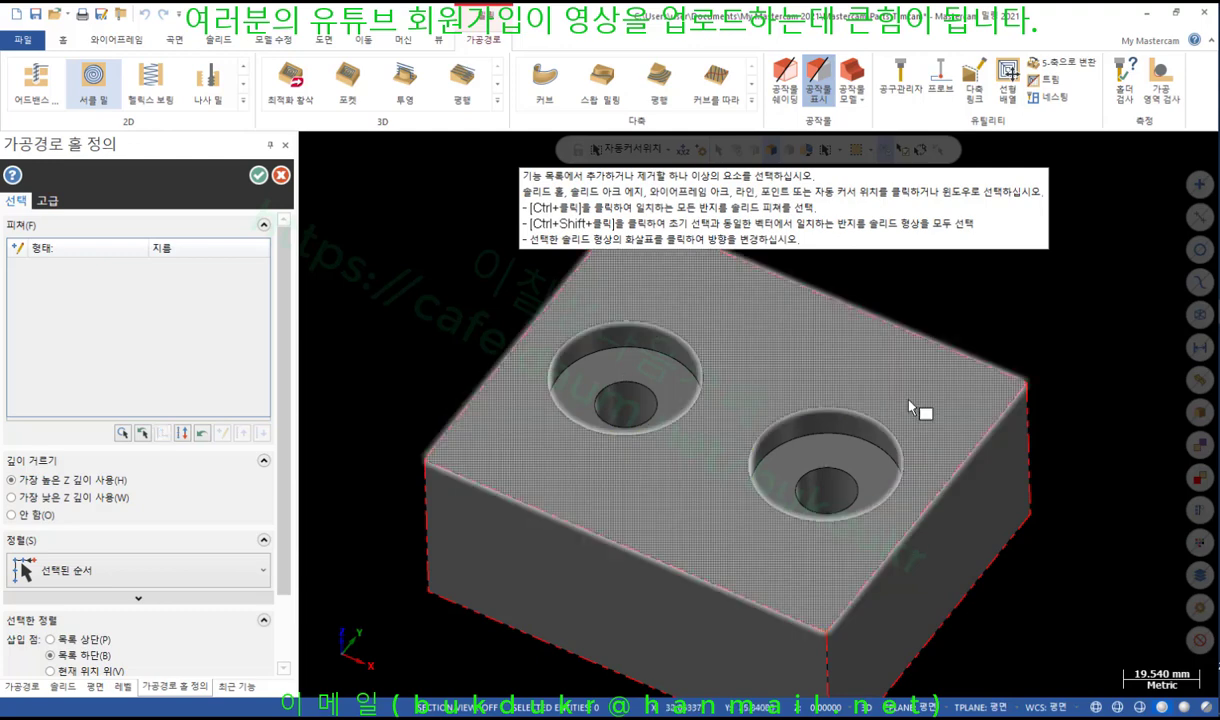
pyautogui.scroll(-1, 775, 400)
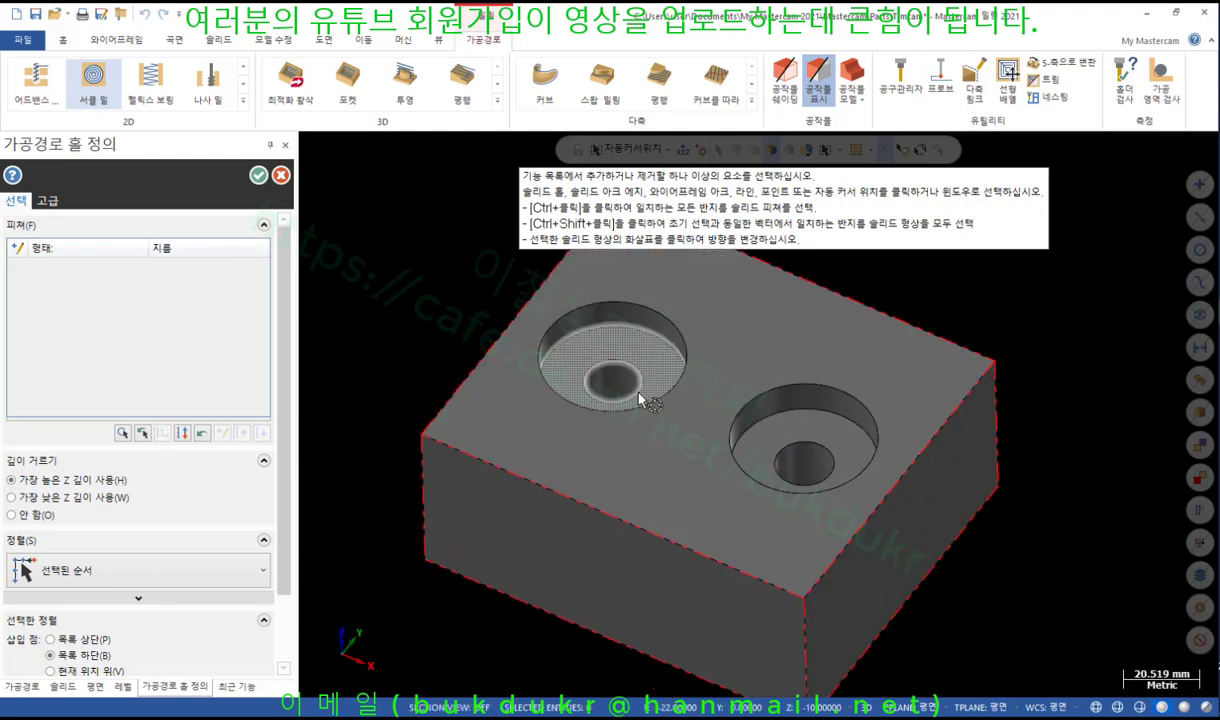
pyautogui.scroll(1, 916, 545)
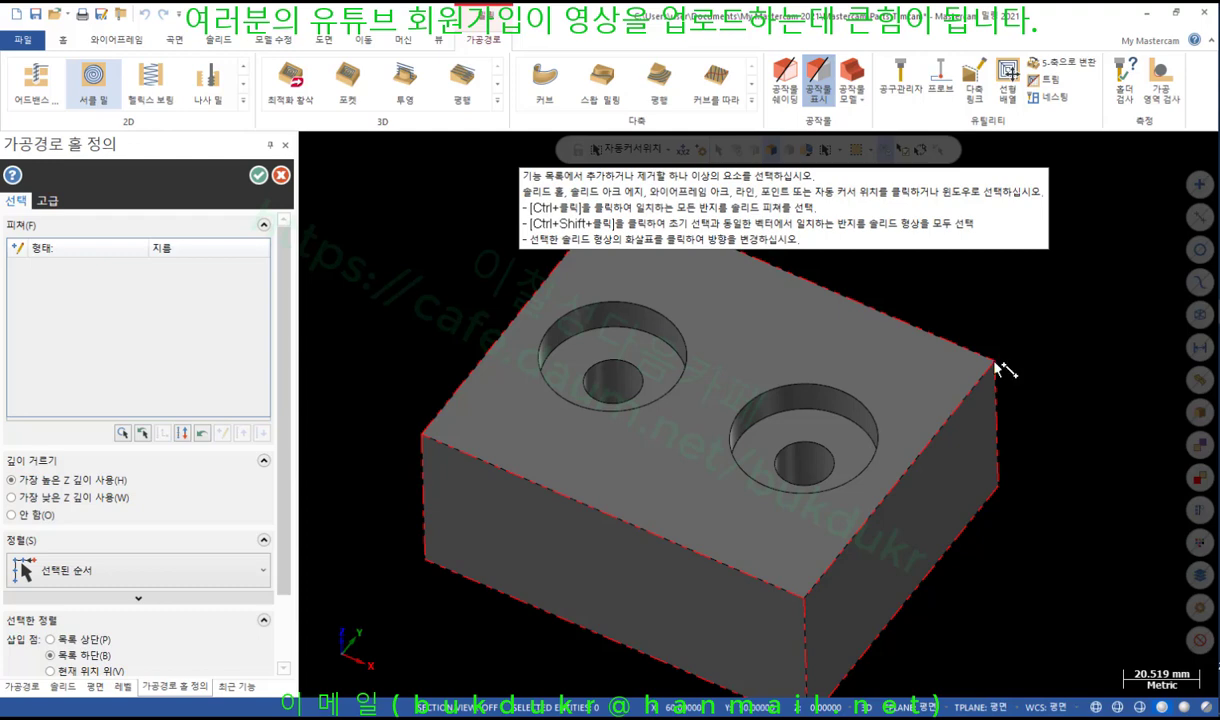
pyautogui.keyDown('ctrl'); pyautogui.click(645, 325); pyautogui.keyUp('ctrl')
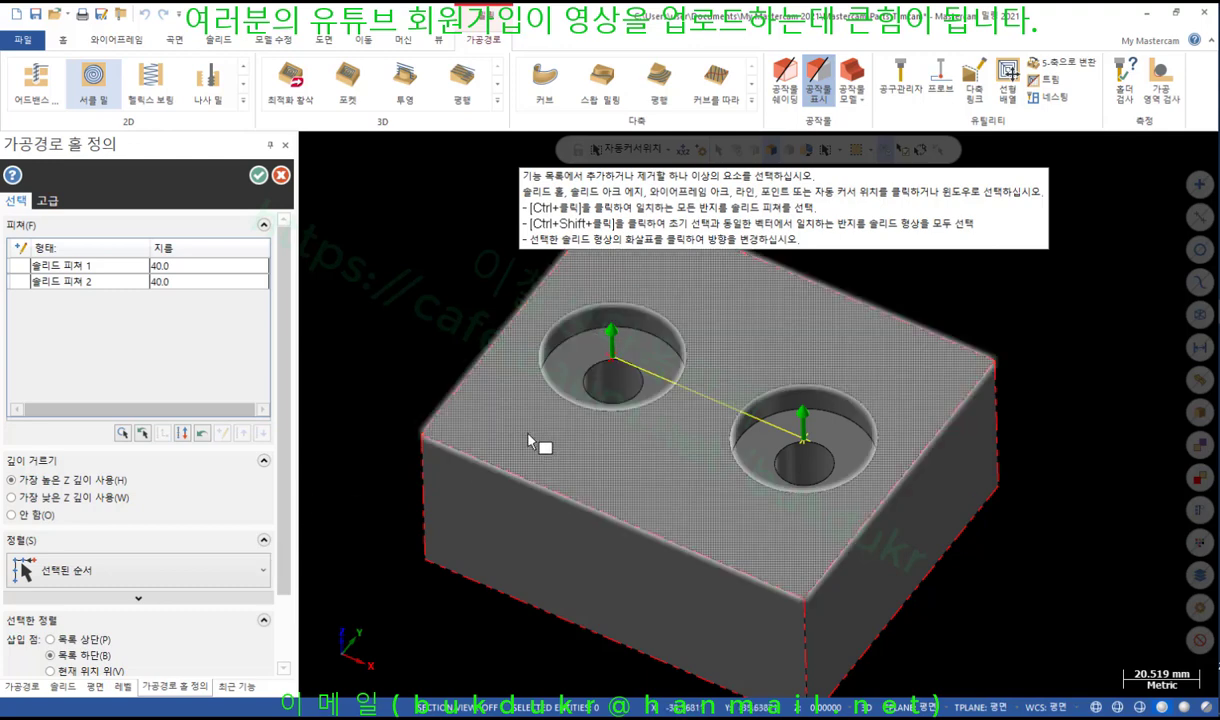
pyautogui.scroll(-1, 663, 459)
pyautogui.moveTo(663, 459)
pyautogui.mouseDown(button='middle')
pyautogui.moveTo(694, 392)
pyautogui.moveTo(694, 450)
pyautogui.mouseUp(button='middle')
pyautogui.scroll(2, 660, 420)
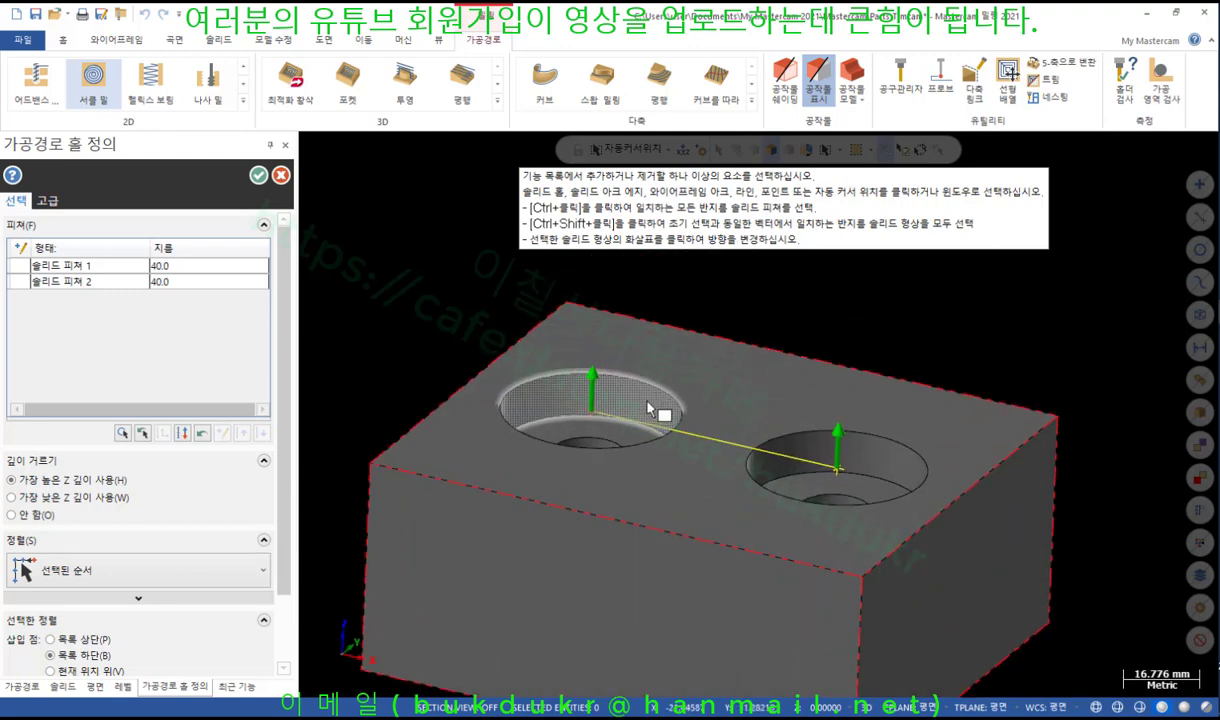
pyautogui.scroll(-1, 750, 372)
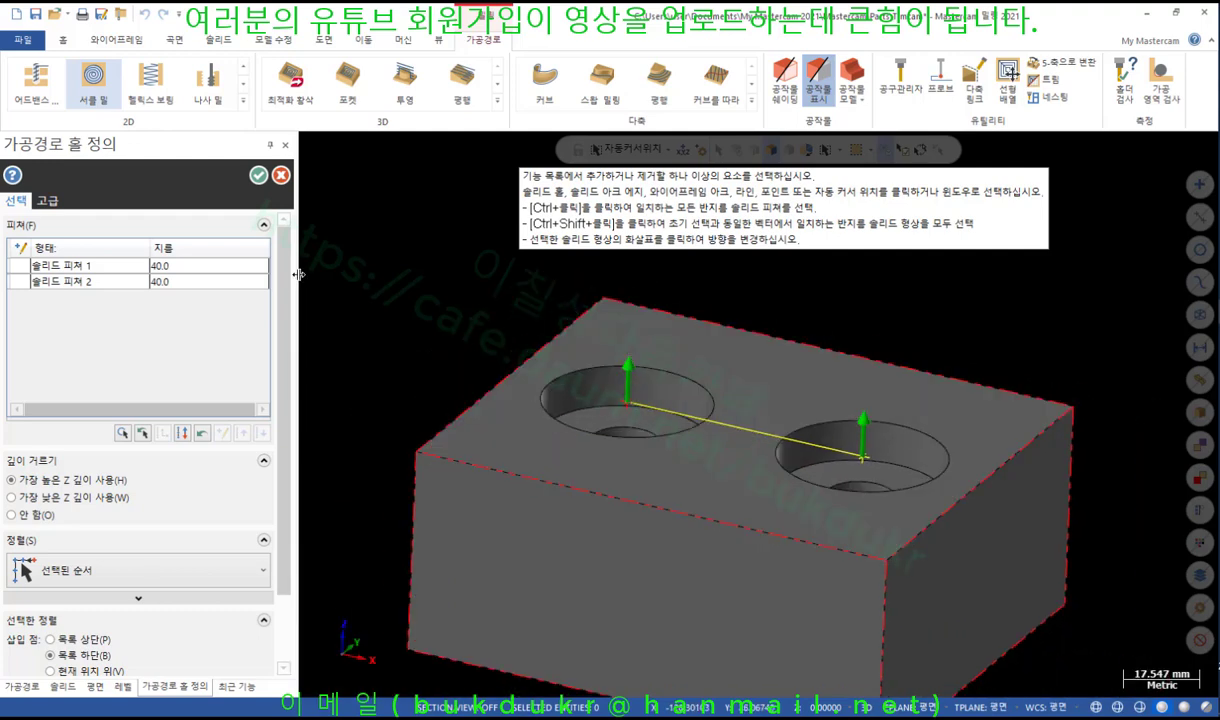
pyautogui.click(258, 175)
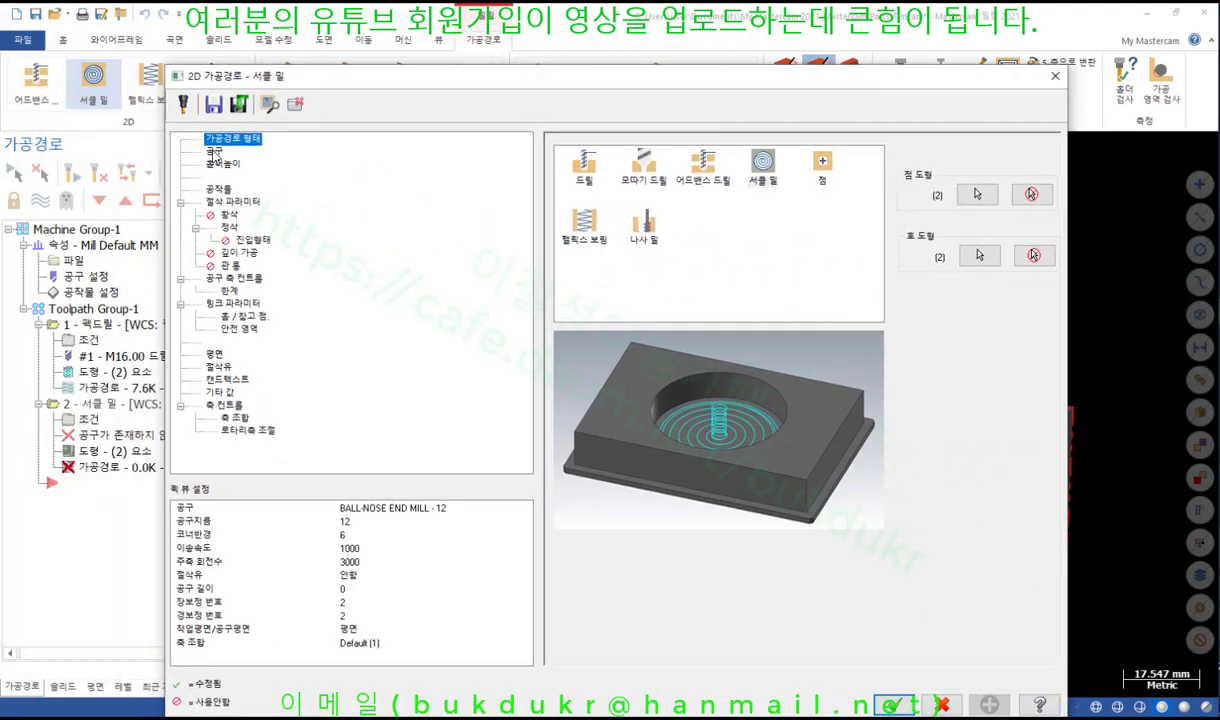
# Filter the tool library to flat end mills and assign FLAT END MILL - 16 to the circle mill.
pyautogui.click(214, 151)
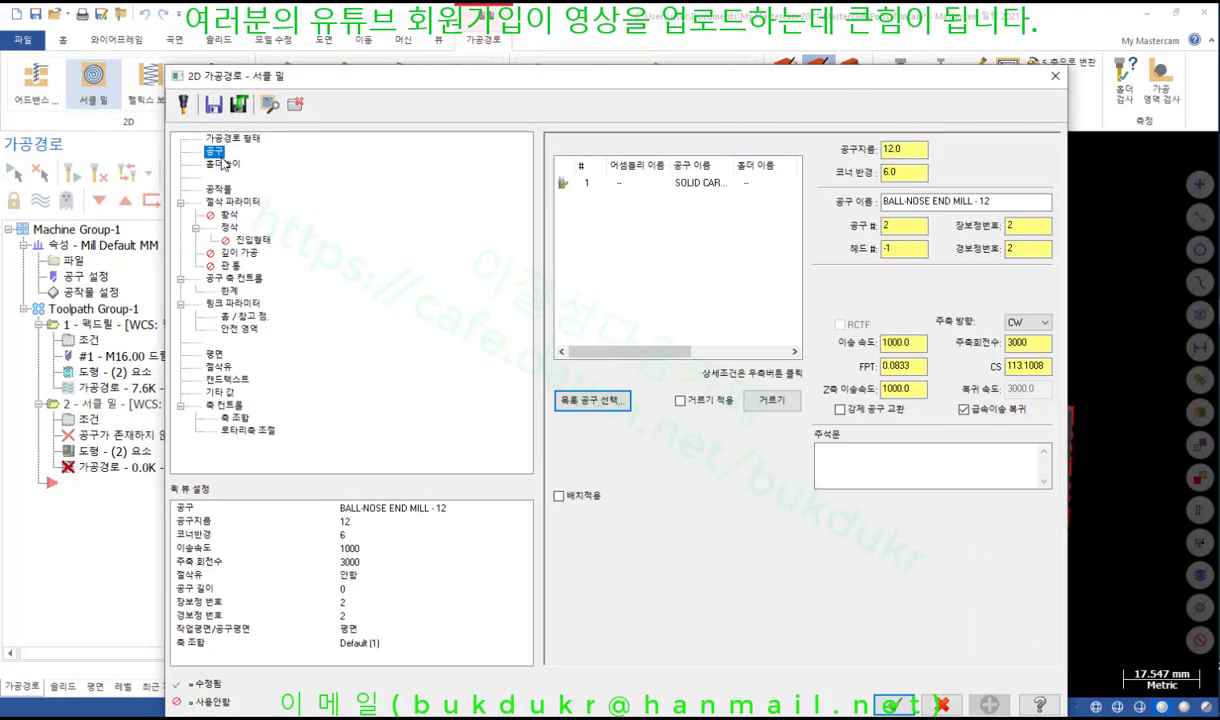
pyautogui.click(598, 405)
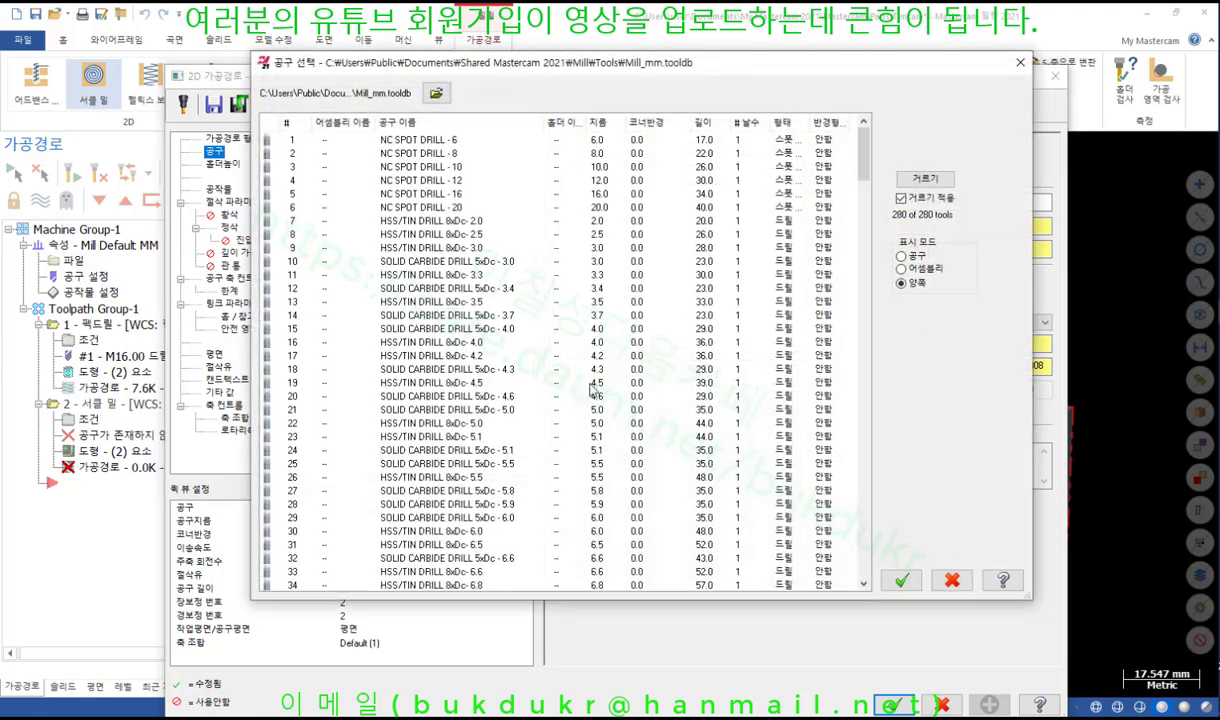
pyautogui.click(924, 178)
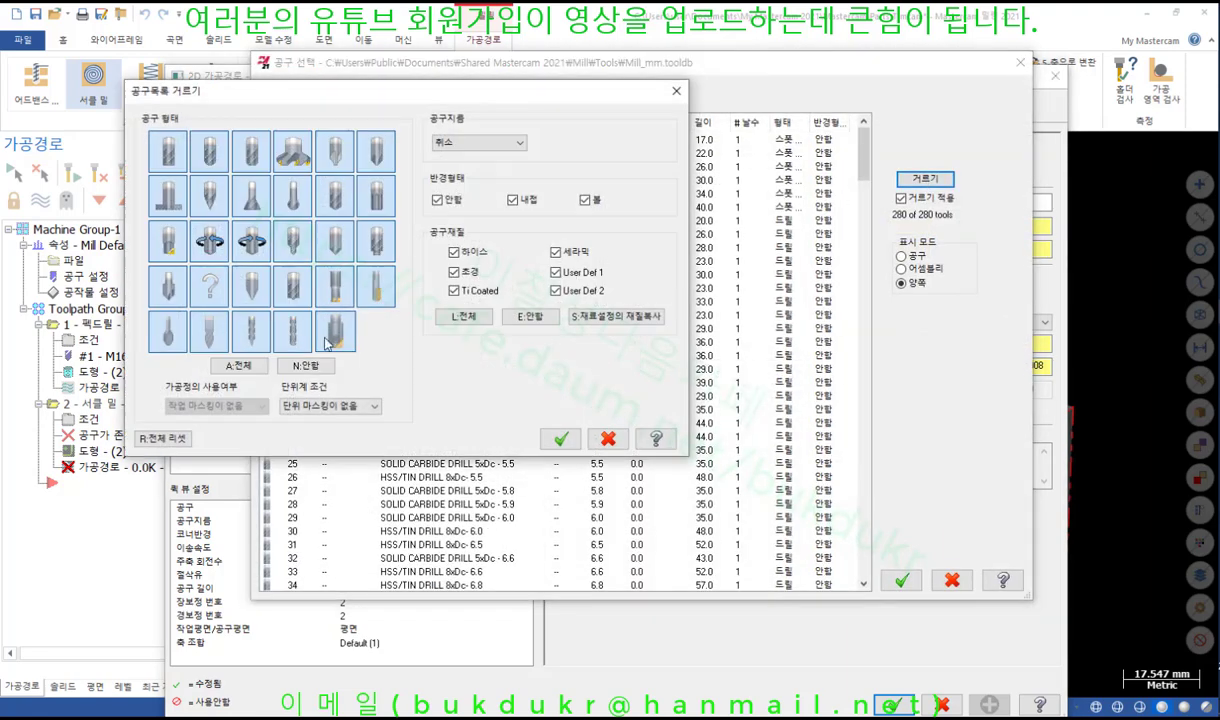
pyautogui.click(305, 365)
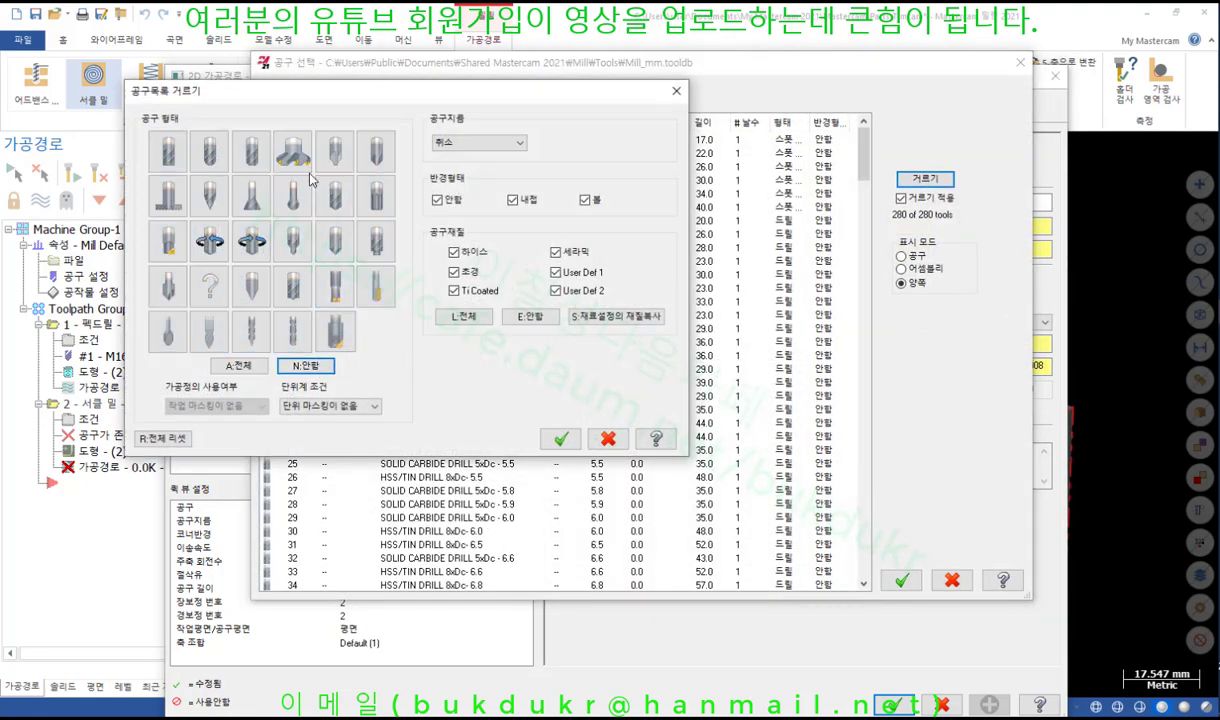
pyautogui.click(168, 150)
pyautogui.click(560, 438)
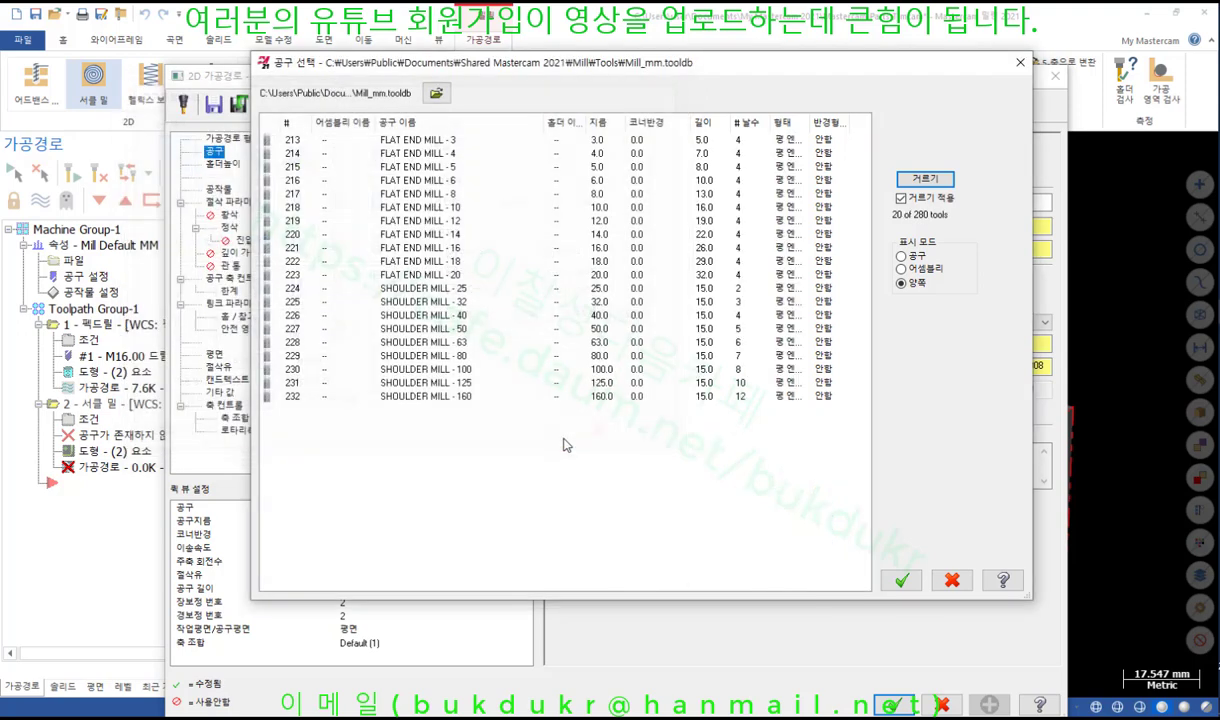
pyautogui.doubleClick(603, 251)
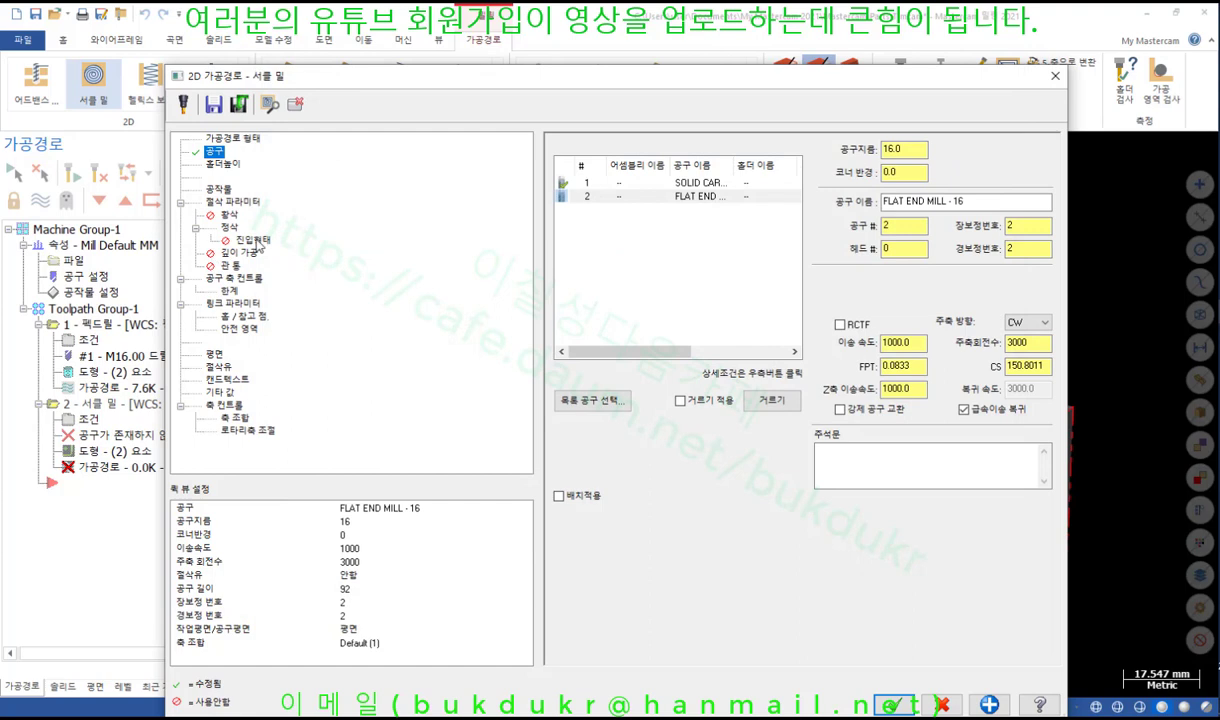
# Set the circle mill's wall and floor stock to leave to 0 in the cut parameters.
pyautogui.click(219, 190)
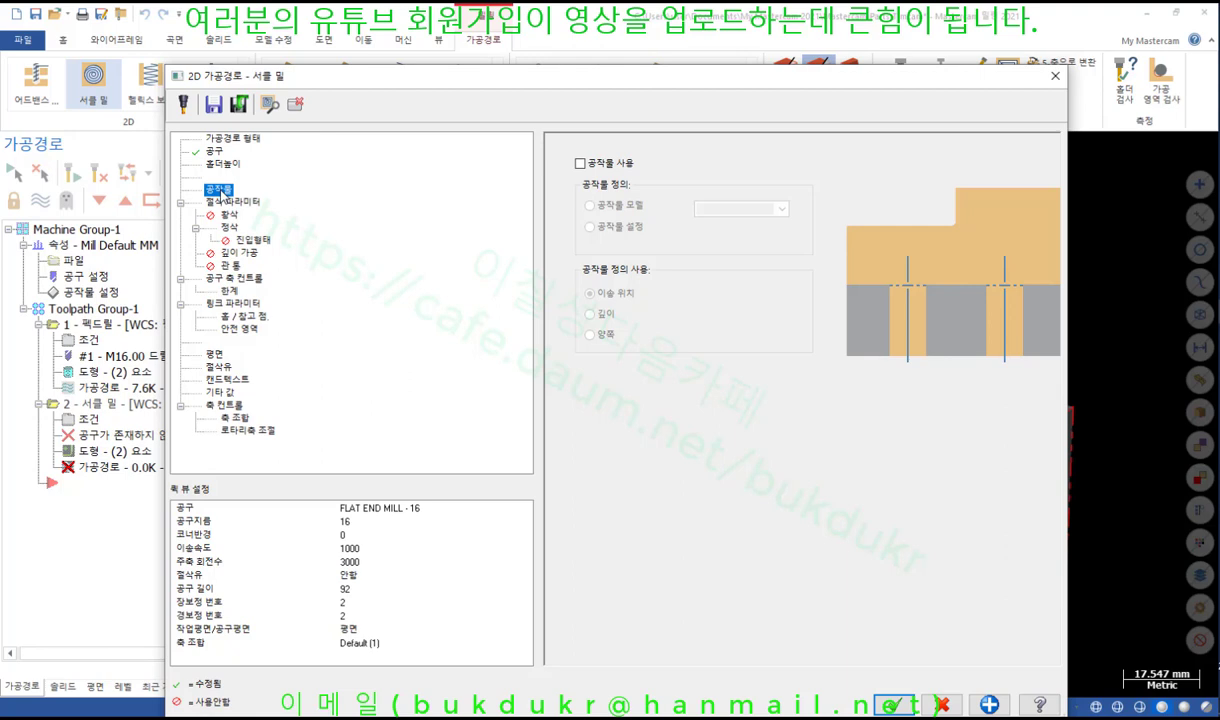
pyautogui.click(236, 202)
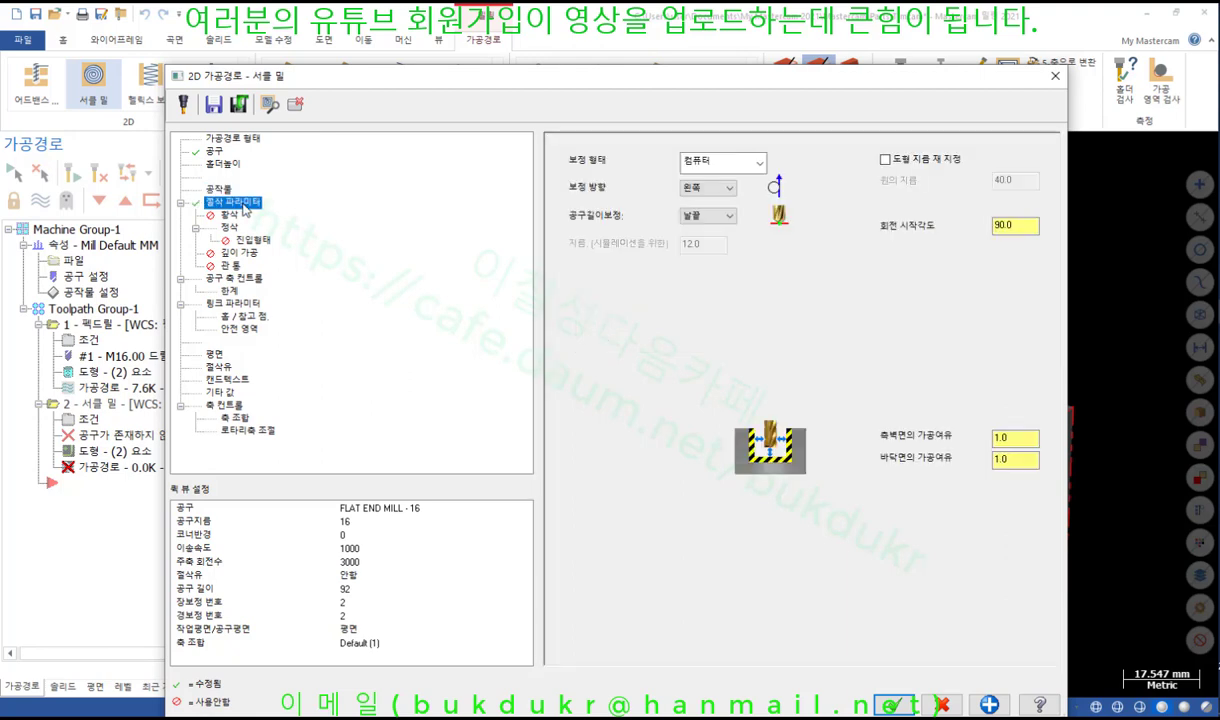
pyautogui.click(1005, 438)
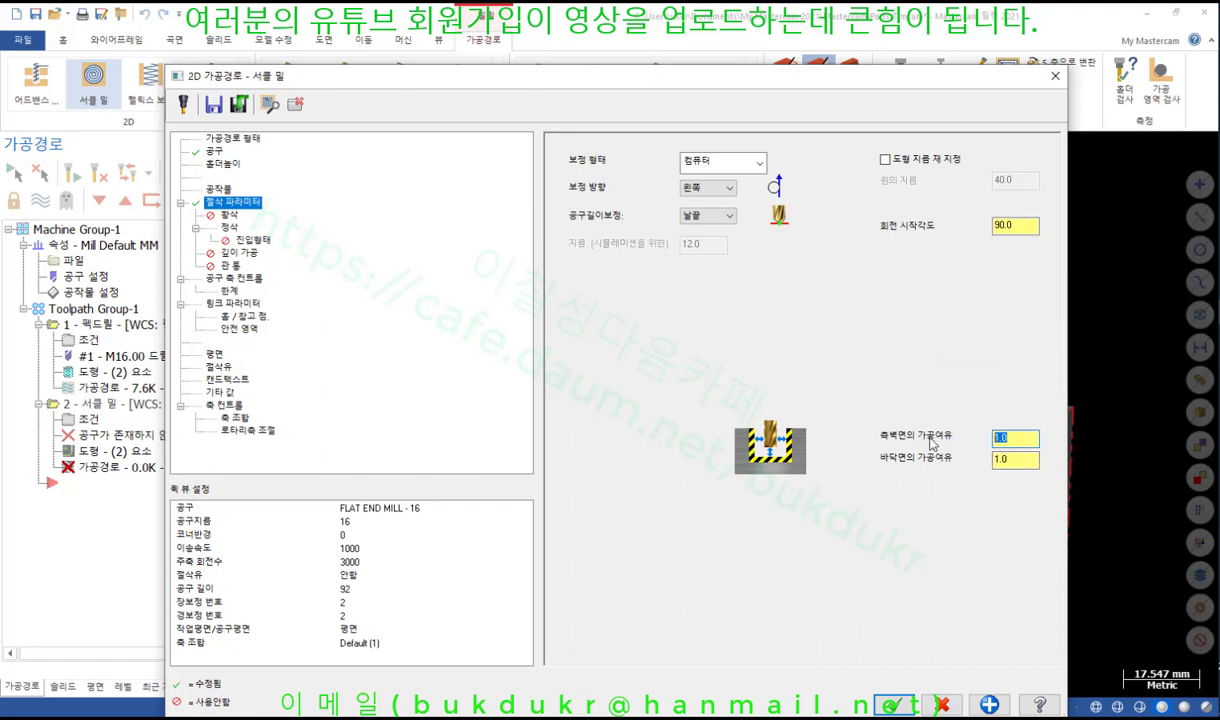
pyautogui.write('0')
pyautogui.press('Tab')
pyautogui.write('0')
pyautogui.click(1017, 441)
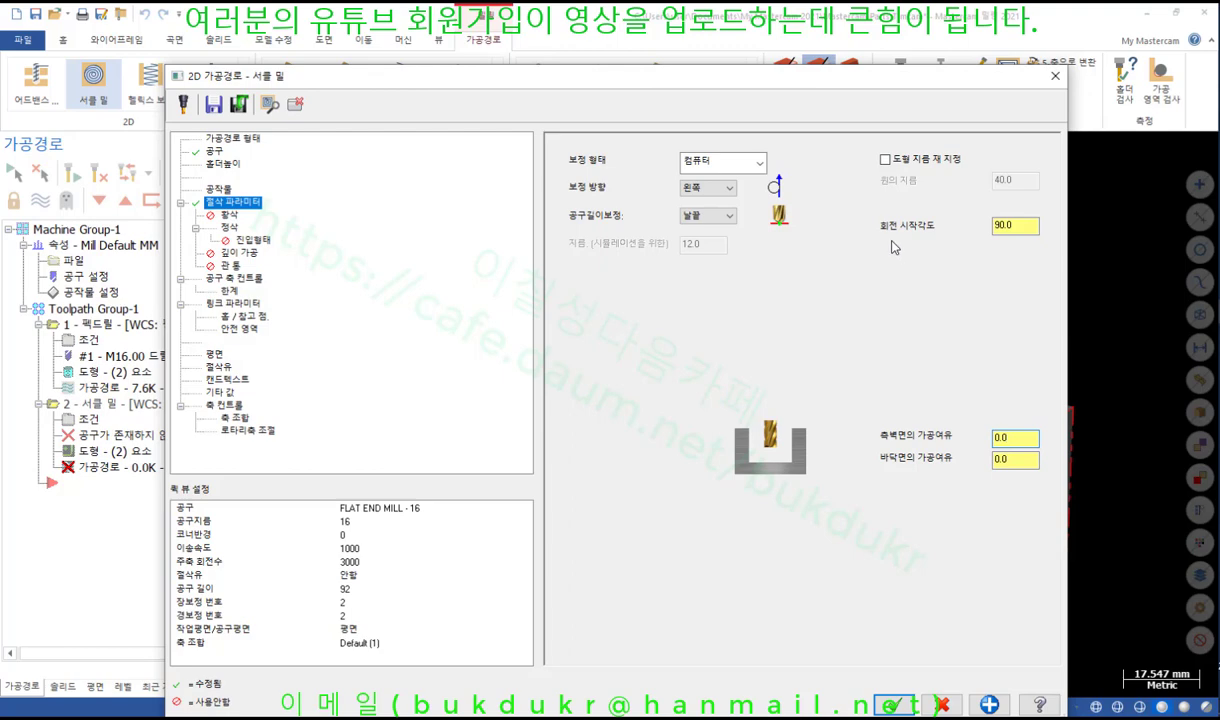
# Compare the circle diameter and start angle settings with the counterbore on the model, marking them with screen annotations.
pyautogui.moveTo(947, 81); pyautogui.dragTo(585, 62)
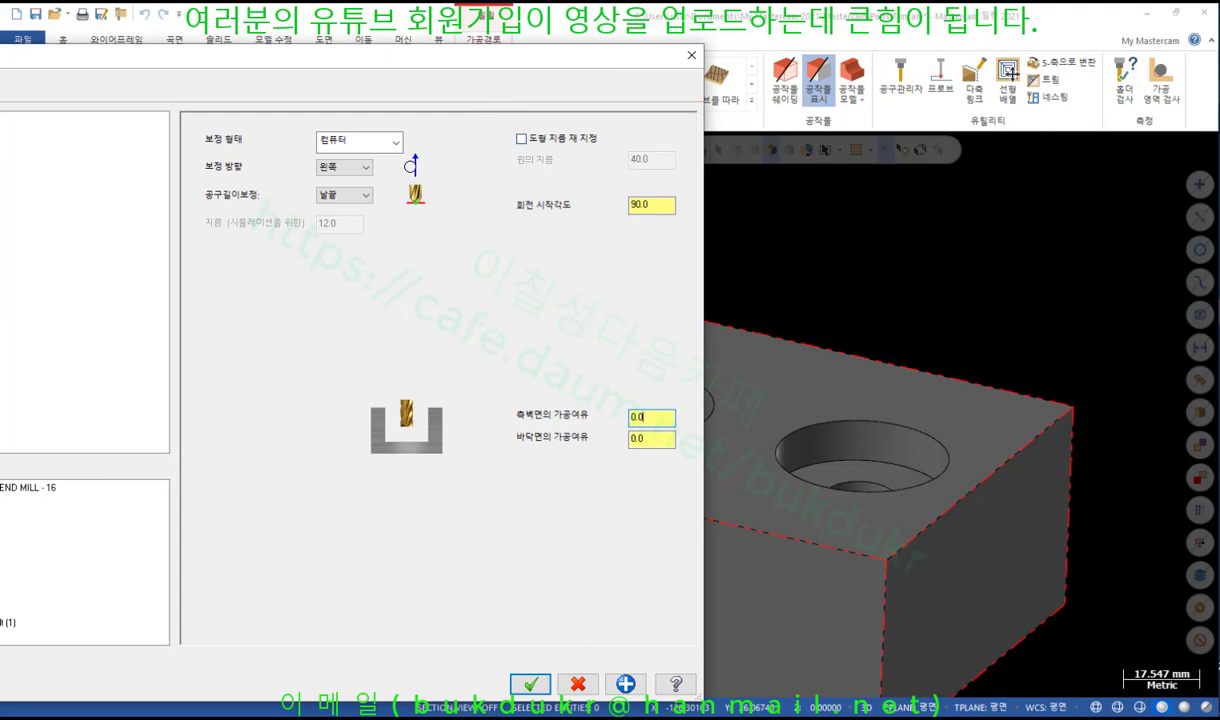
pyautogui.moveTo(510, 174)
pyautogui.mouseDown()
pyautogui.moveTo(640, 178)
pyautogui.moveTo(686, 150)
pyautogui.moveTo(530, 150)
pyautogui.moveTo(496, 156)
pyautogui.moveTo(506, 173)
pyautogui.mouseUp()
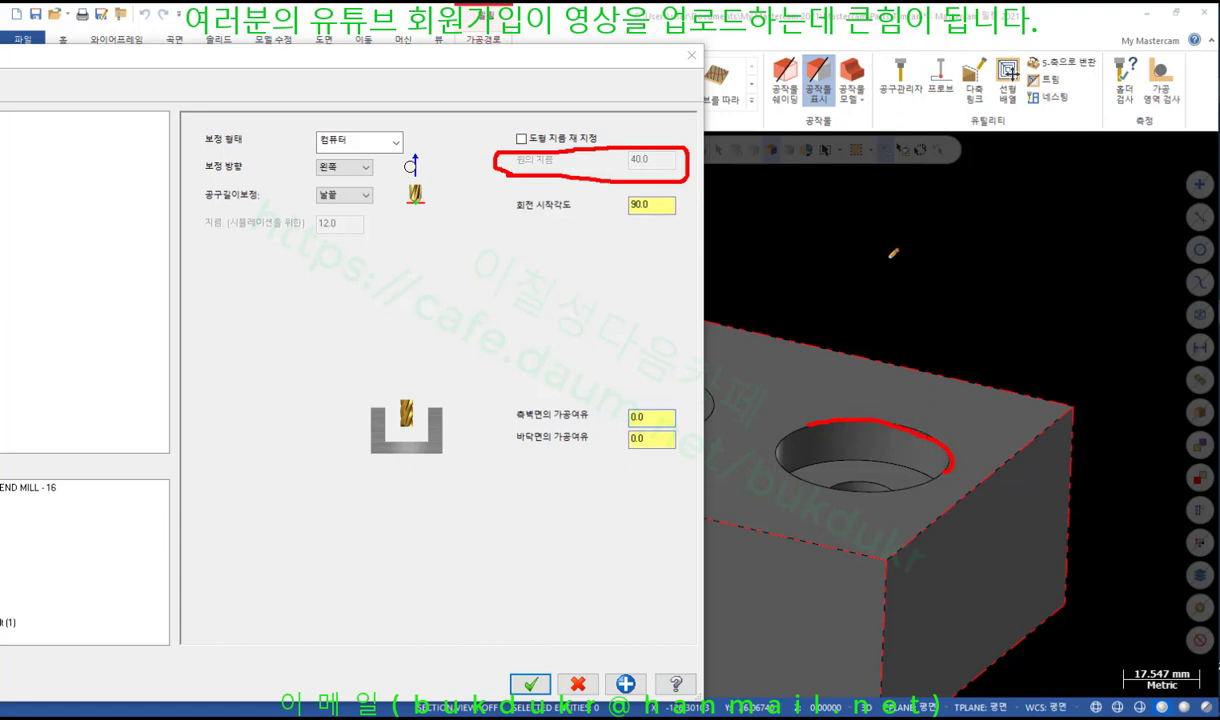
pyautogui.moveTo(626, 171); pyautogui.dragTo(692, 177)
pyautogui.moveTo(513, 211)
pyautogui.mouseDown()
pyautogui.moveTo(579, 206)
pyautogui.moveTo(622, 184)
pyautogui.moveTo(648, 200)
pyautogui.moveTo(612, 216)
pyautogui.mouseUp()
pyautogui.rightClick(937, 238)
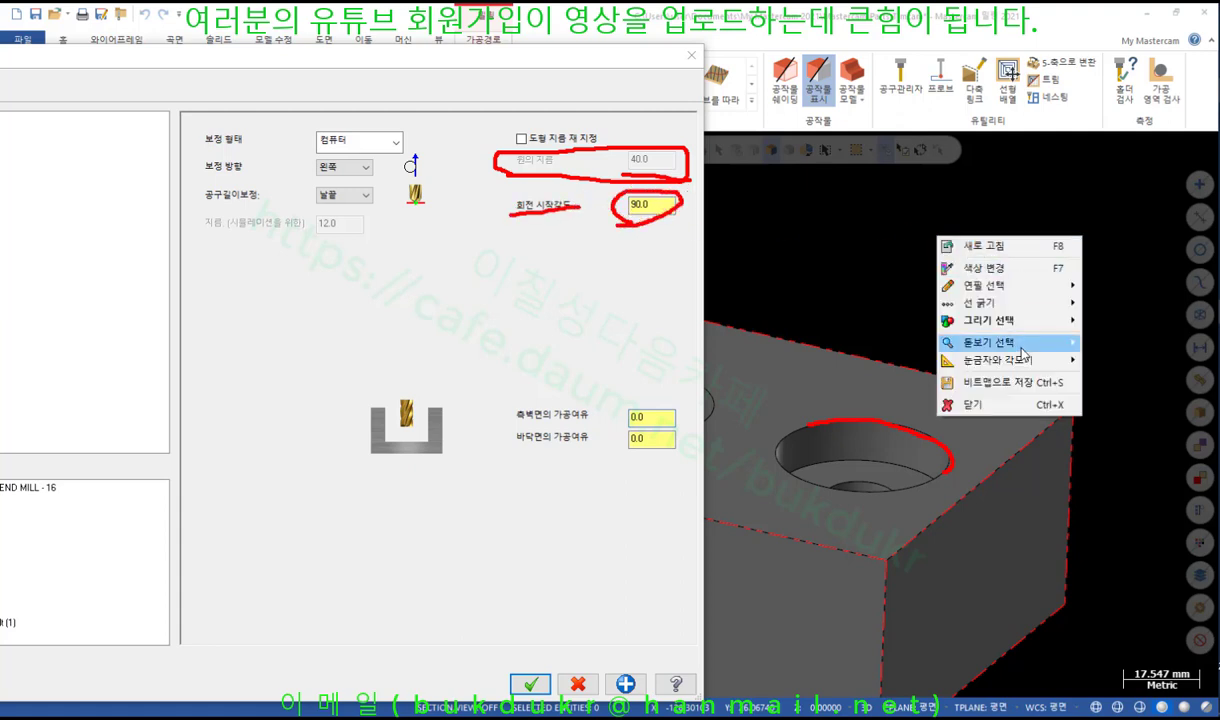
pyautogui.click(975, 404)
pyautogui.moveTo(388, 62); pyautogui.dragTo(705, 73)
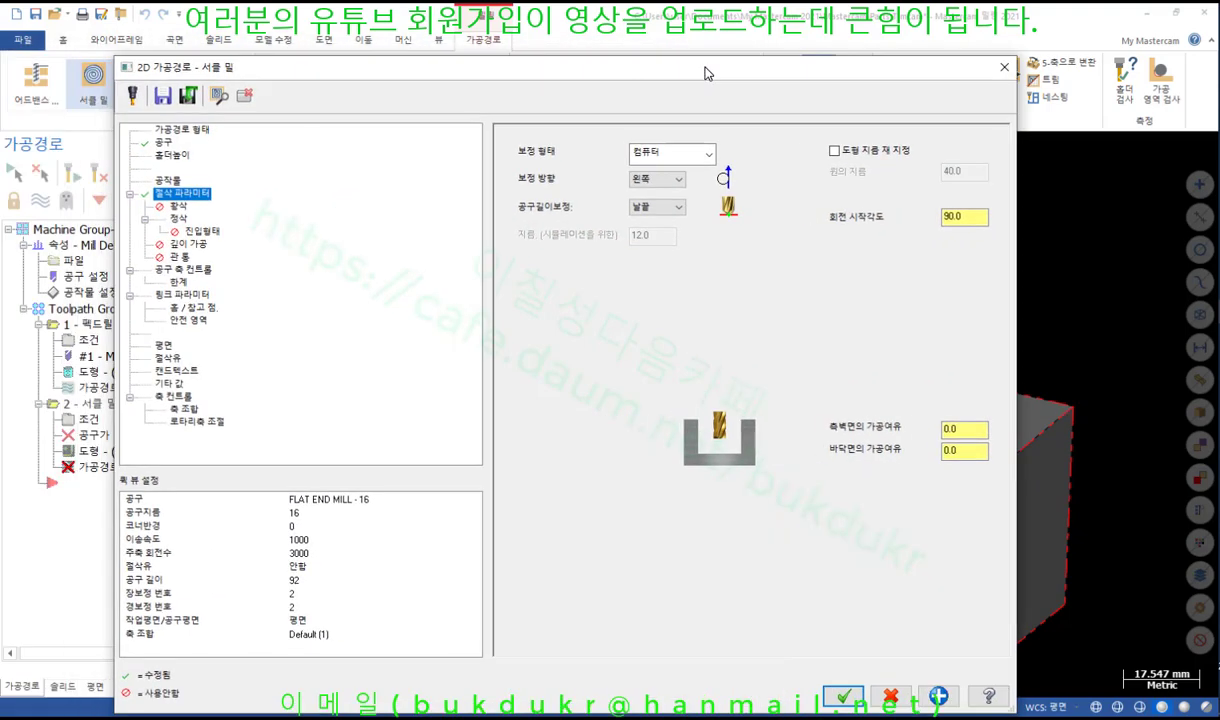
# Pick reference points on the model for an incremental depth of -10 and top of stock of 0, and generate the circle mill toolpath.
pyautogui.click(182, 270)
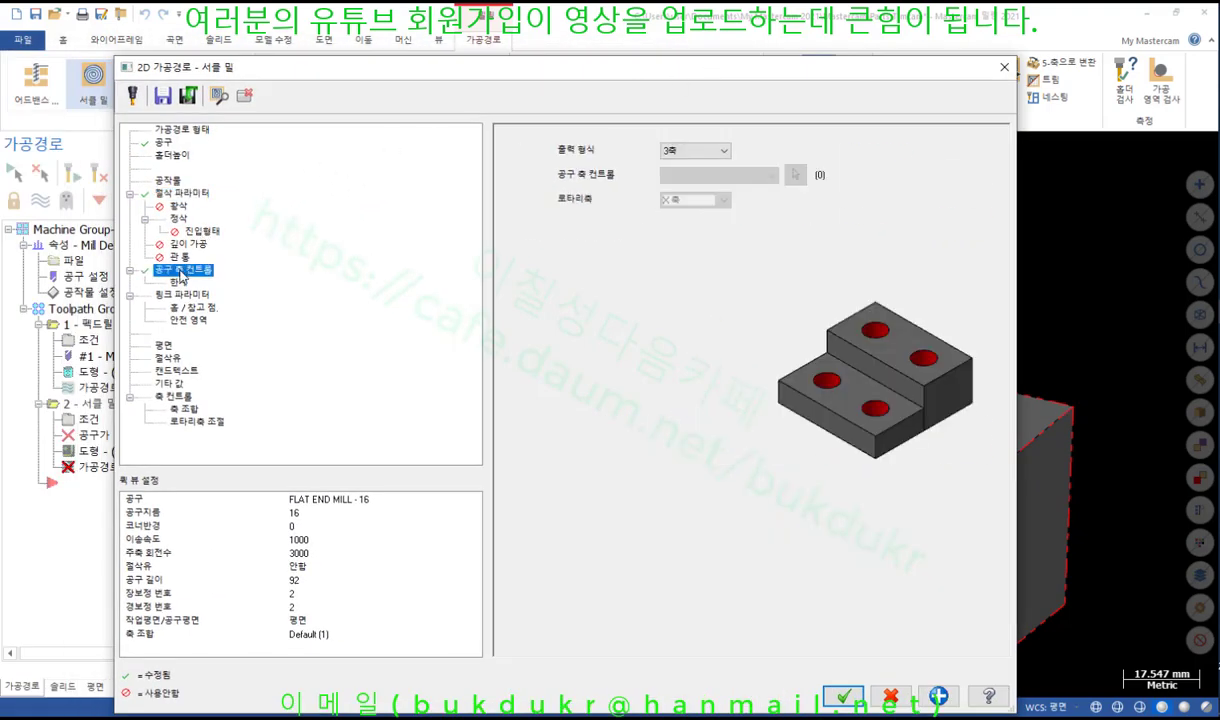
pyautogui.click(181, 295)
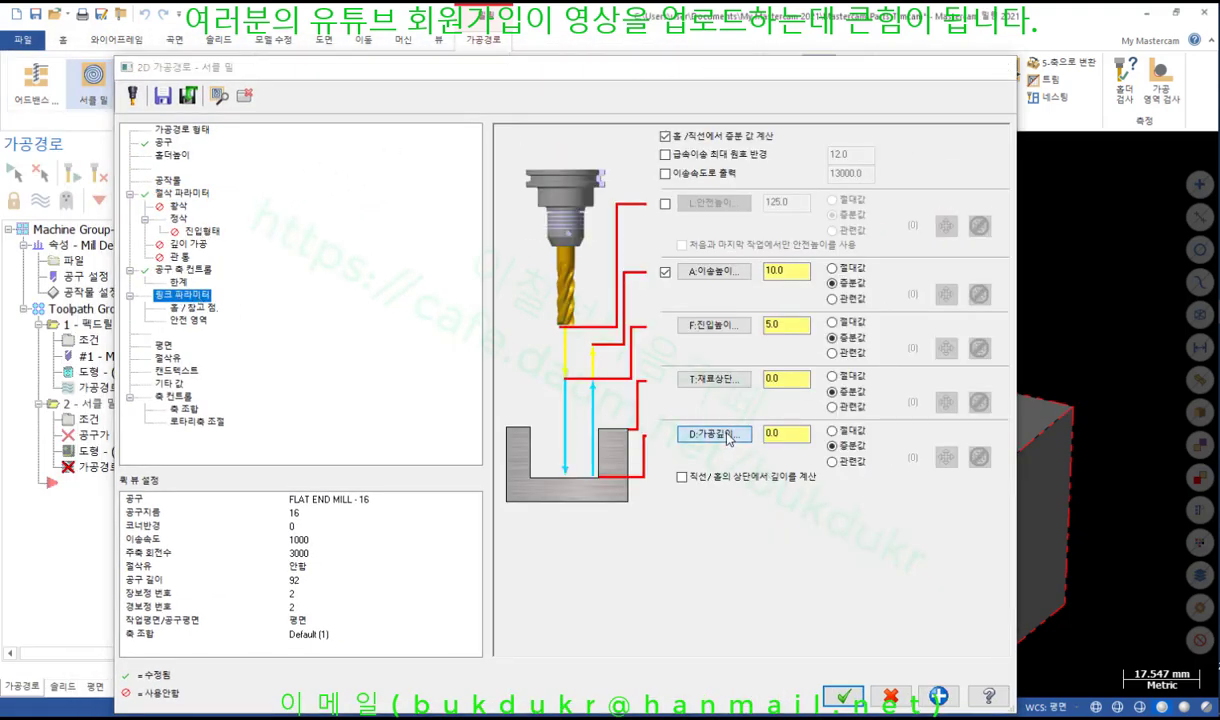
pyautogui.click(690, 428)
pyautogui.click(860, 494)
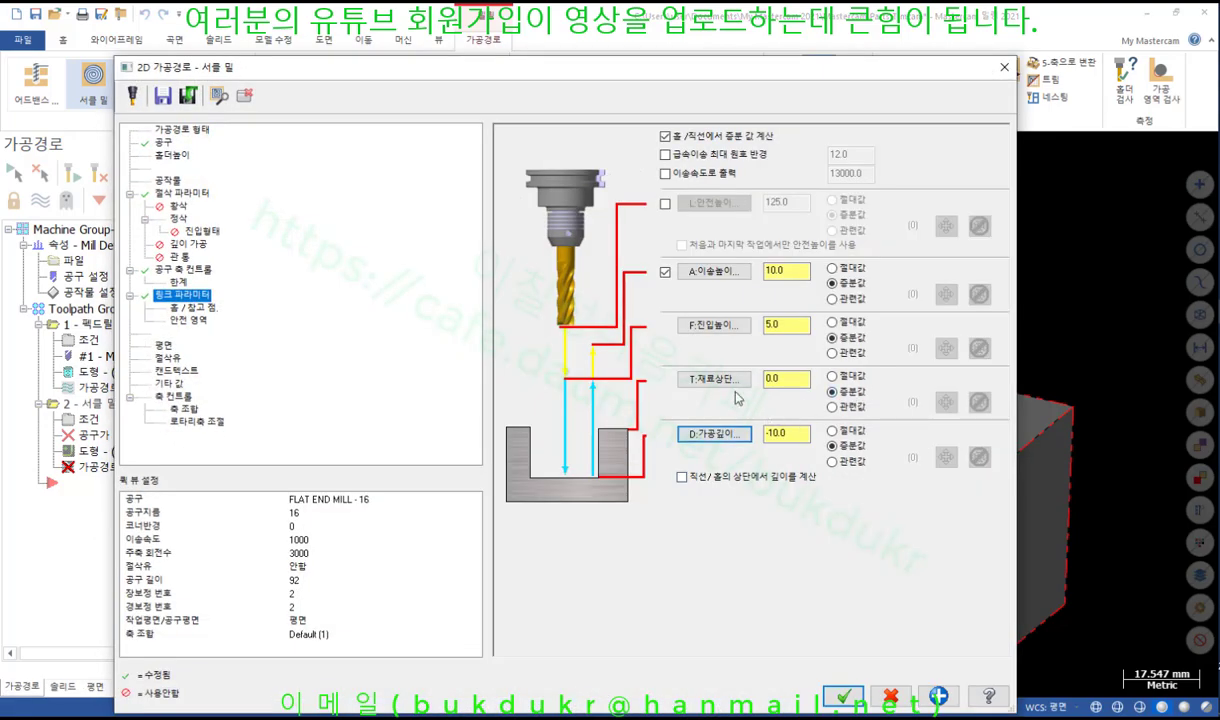
pyautogui.click(712, 379)
pyautogui.click(858, 452)
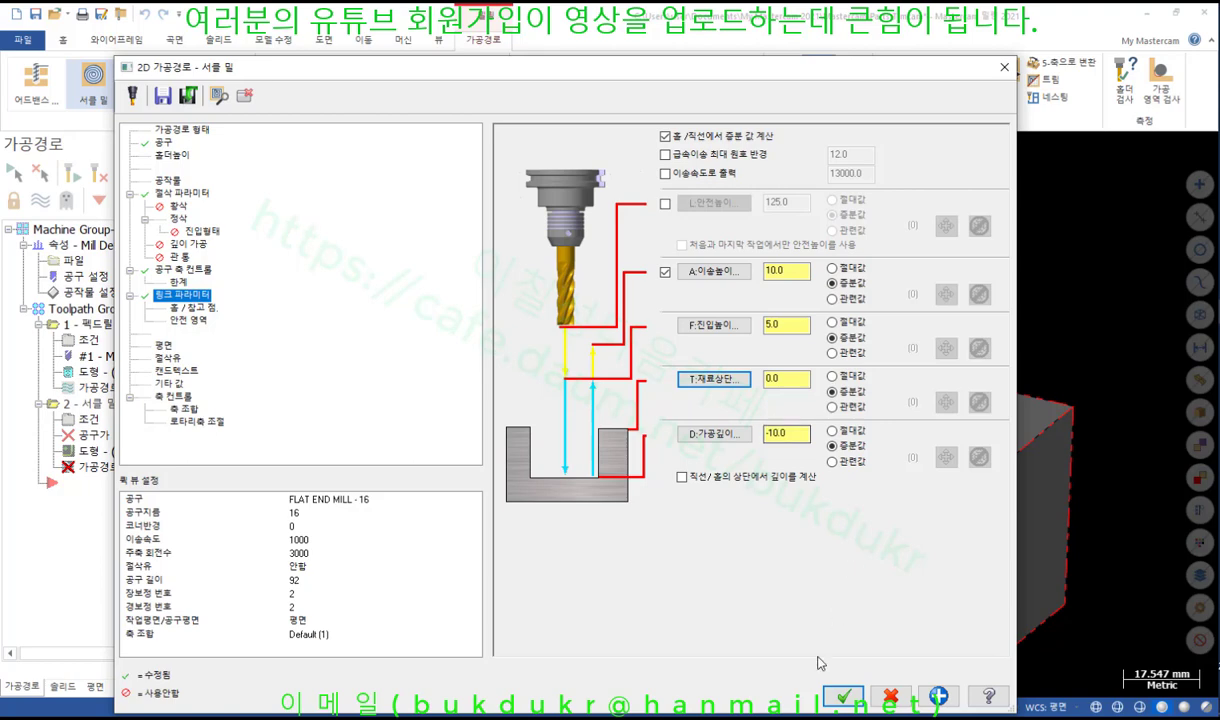
pyautogui.press('Return')
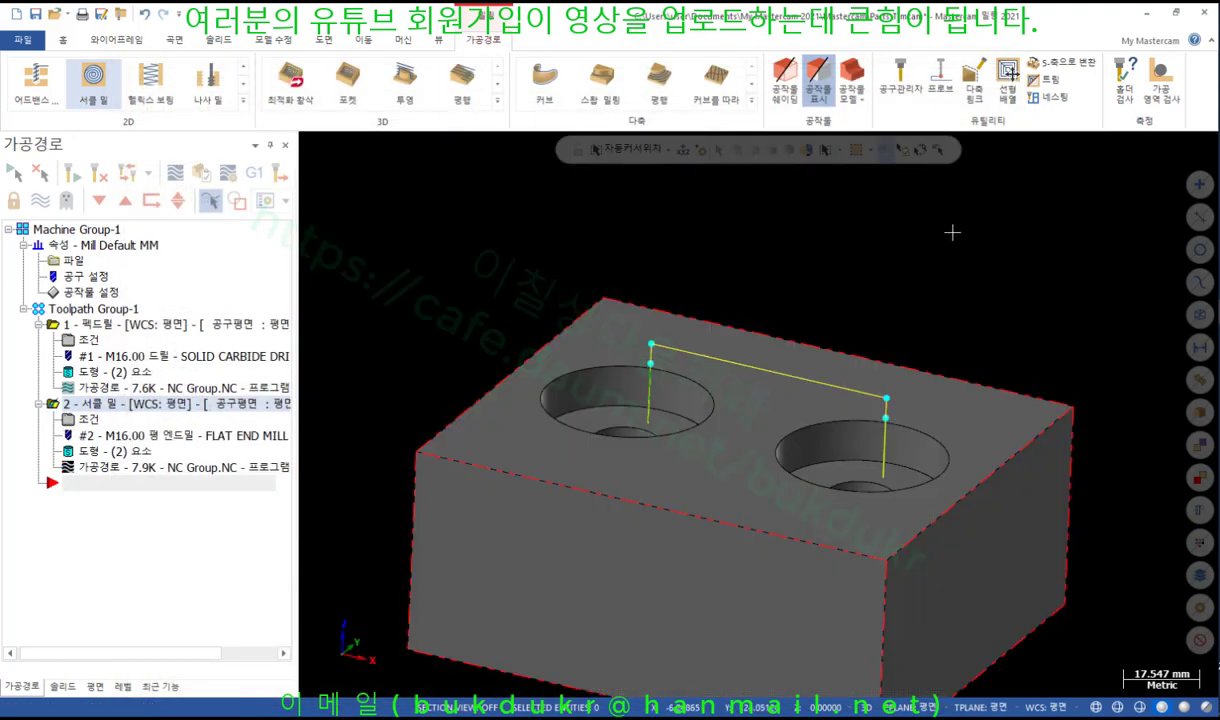
# Turn on translucent shading and examine how deep the circle mill toolpath runs relative to the counterbores.
pyautogui.rightClick(902, 216)
pyautogui.click(997, 316)
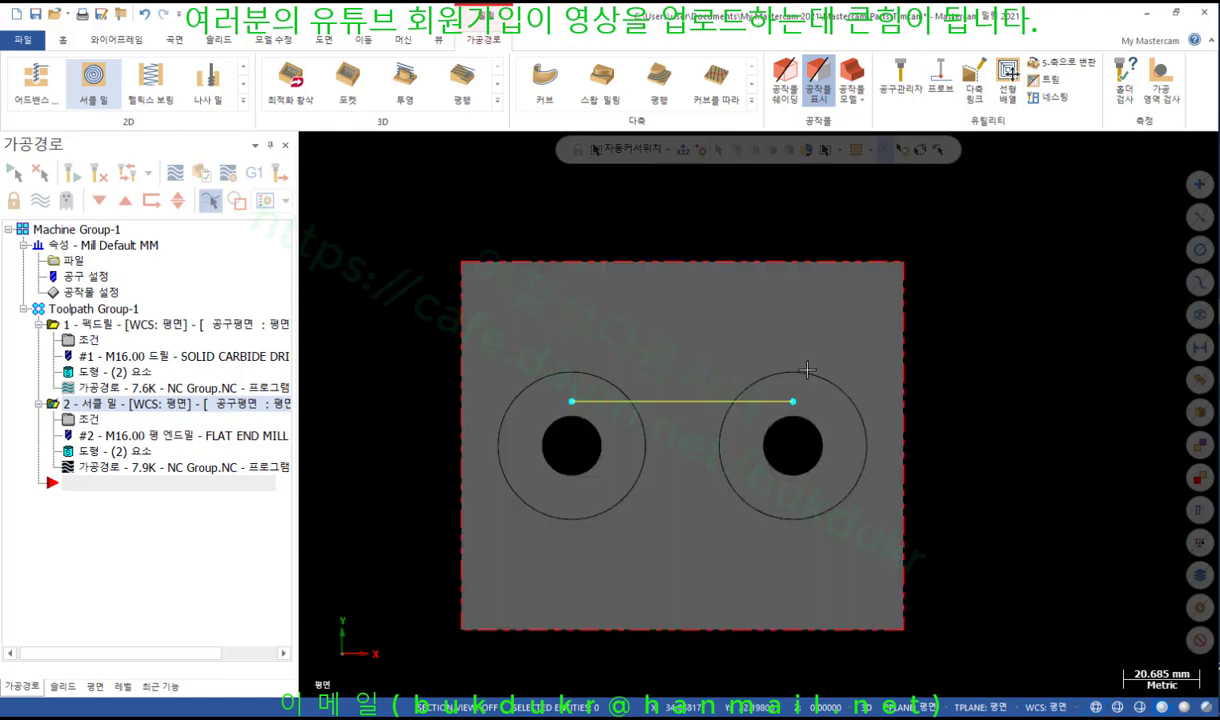
pyautogui.moveTo(806, 348)
pyautogui.mouseDown(button='middle')
pyautogui.moveTo(745, 360)
pyautogui.moveTo(752, 176)
pyautogui.mouseUp(button='middle')
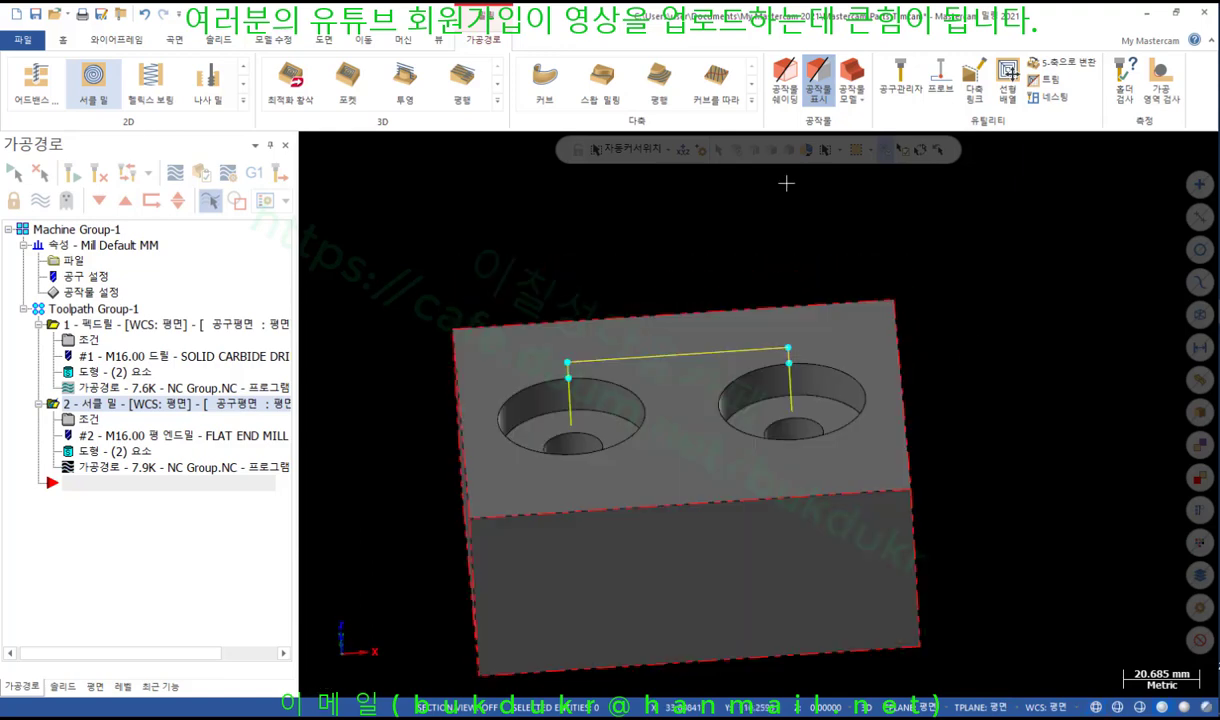
pyautogui.click(440, 41)
pyautogui.click(514, 63)
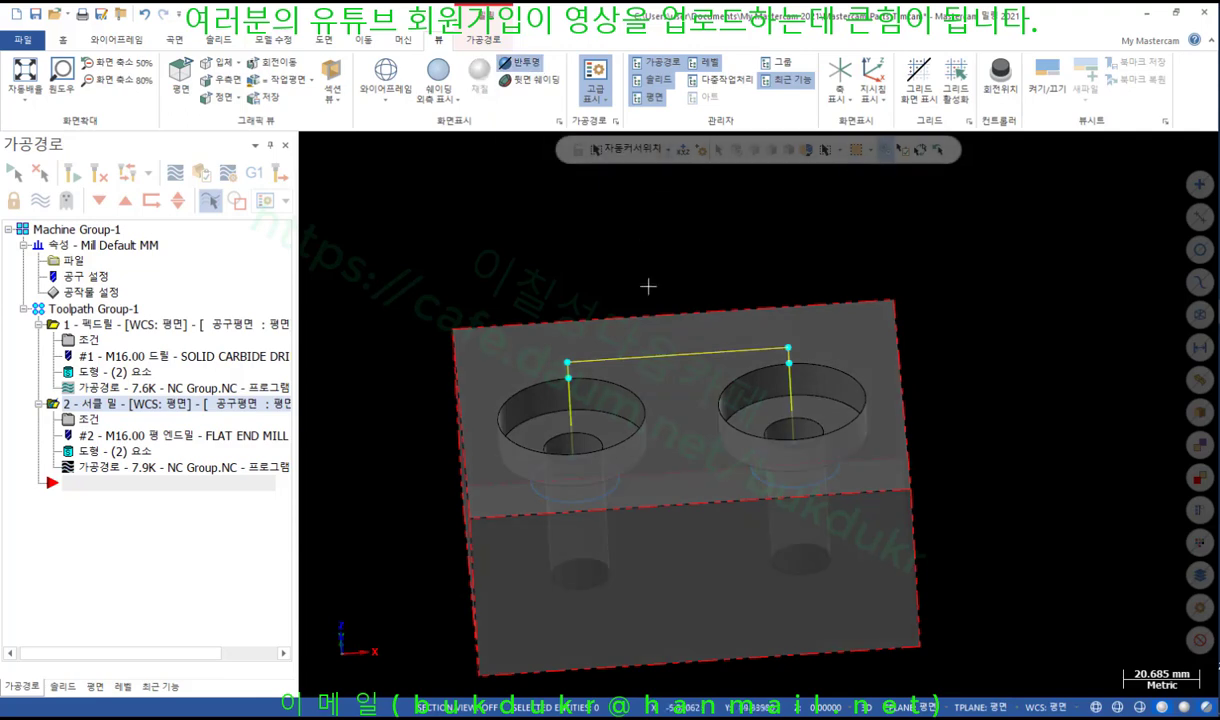
pyautogui.scroll(1, 624, 402)
pyautogui.moveTo(626, 398)
pyautogui.mouseDown(button='middle')
pyautogui.moveTo(610, 360)
pyautogui.moveTo(622, 392)
pyautogui.moveTo(657, 381)
pyautogui.moveTo(640, 405)
pyautogui.moveTo(600, 402)
pyautogui.moveTo(640, 385)
pyautogui.mouseUp(button='middle')
# Set the circle mill's top of stock to absolute 0 and depth to absolute -10 from model points, and regenerate the toolpath.
pyautogui.click(88, 419)
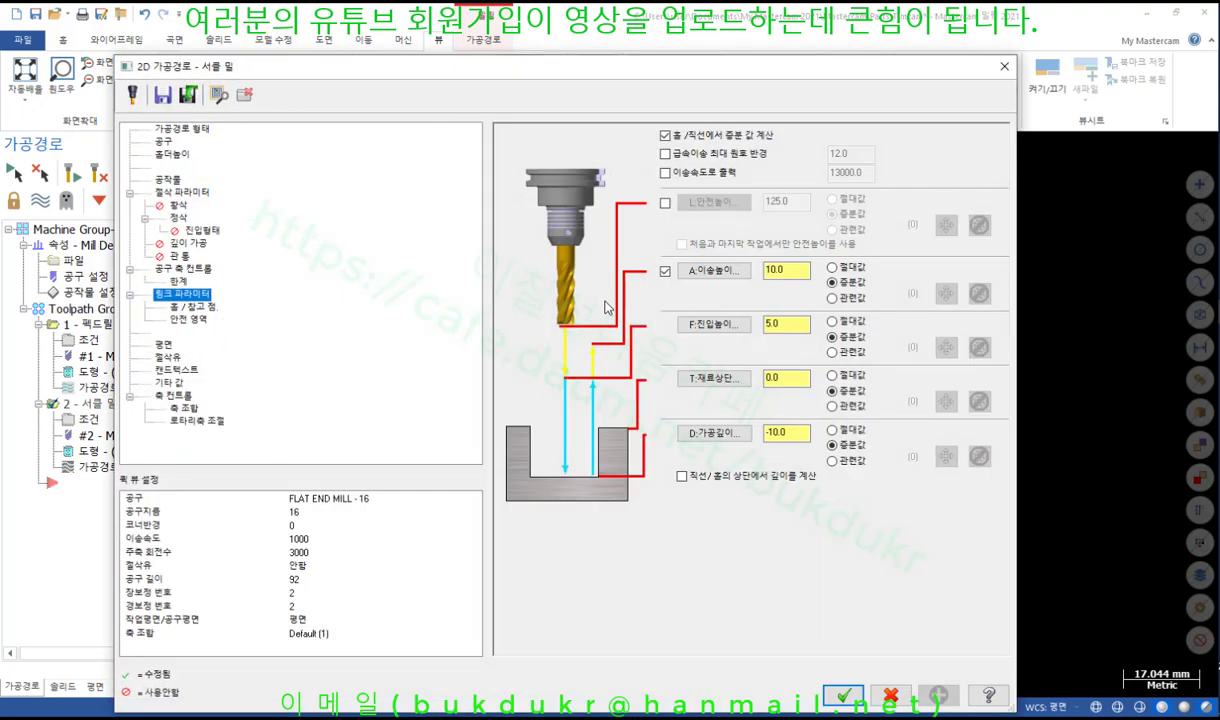
pyautogui.click(832, 429)
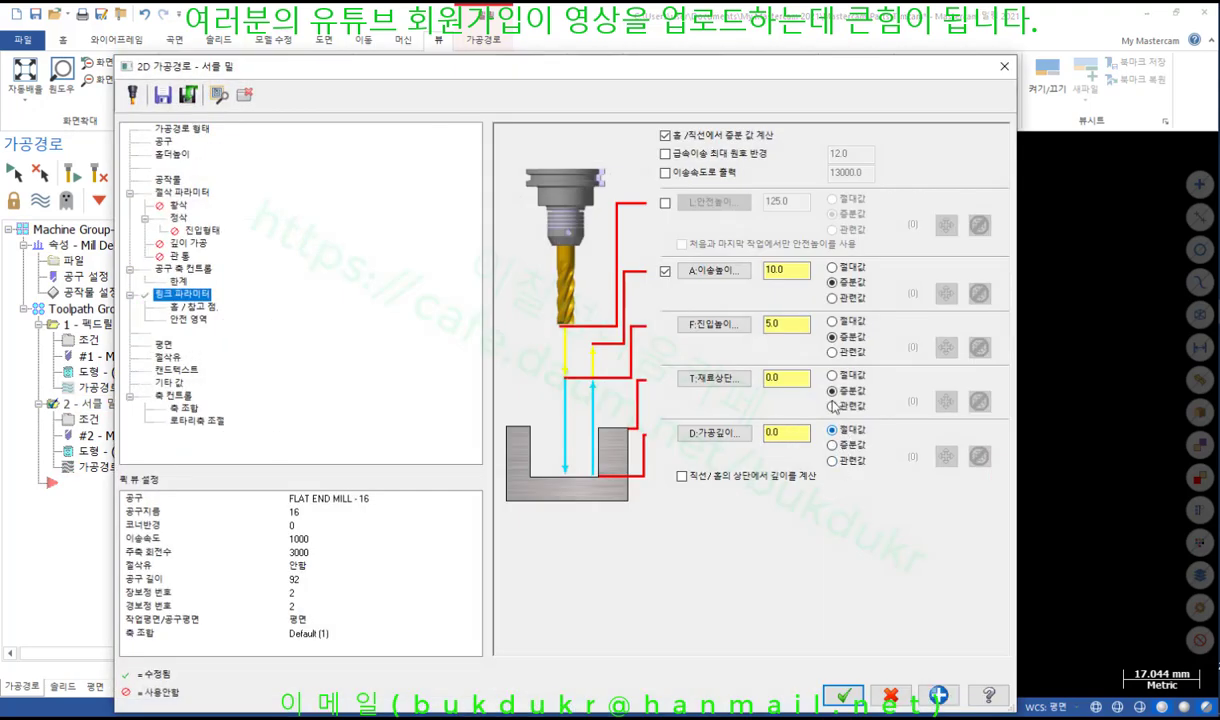
pyautogui.click(713, 378)
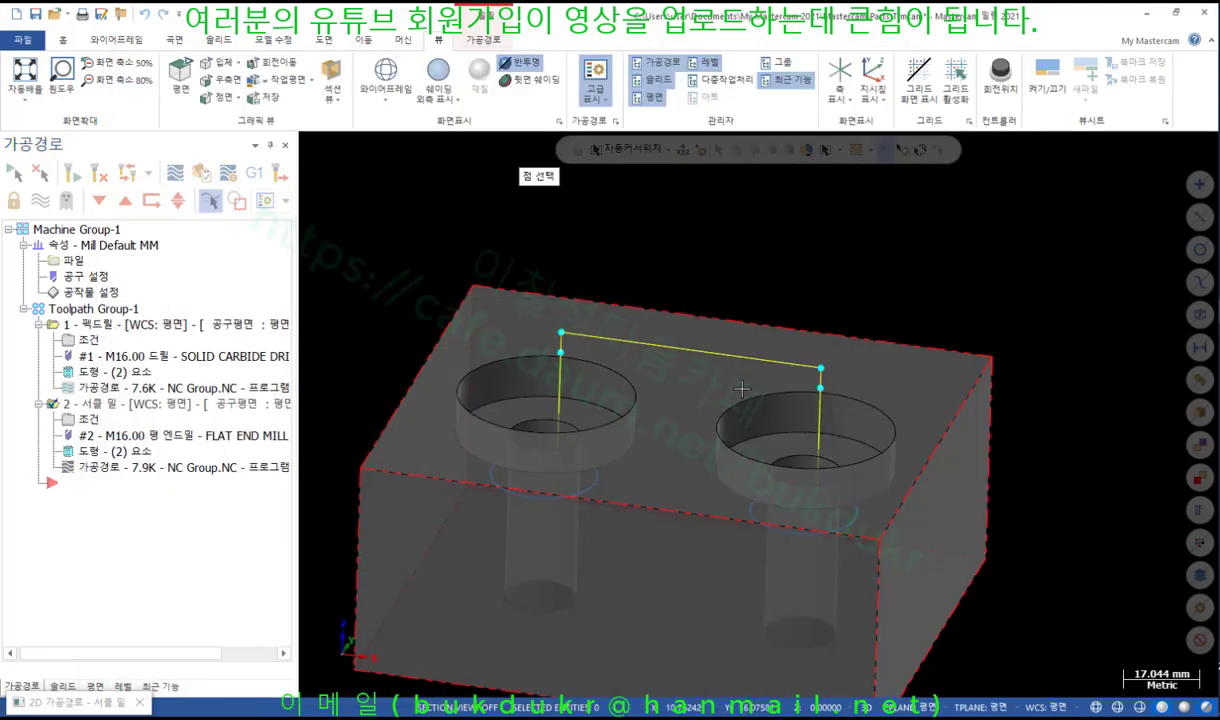
pyautogui.click(758, 404)
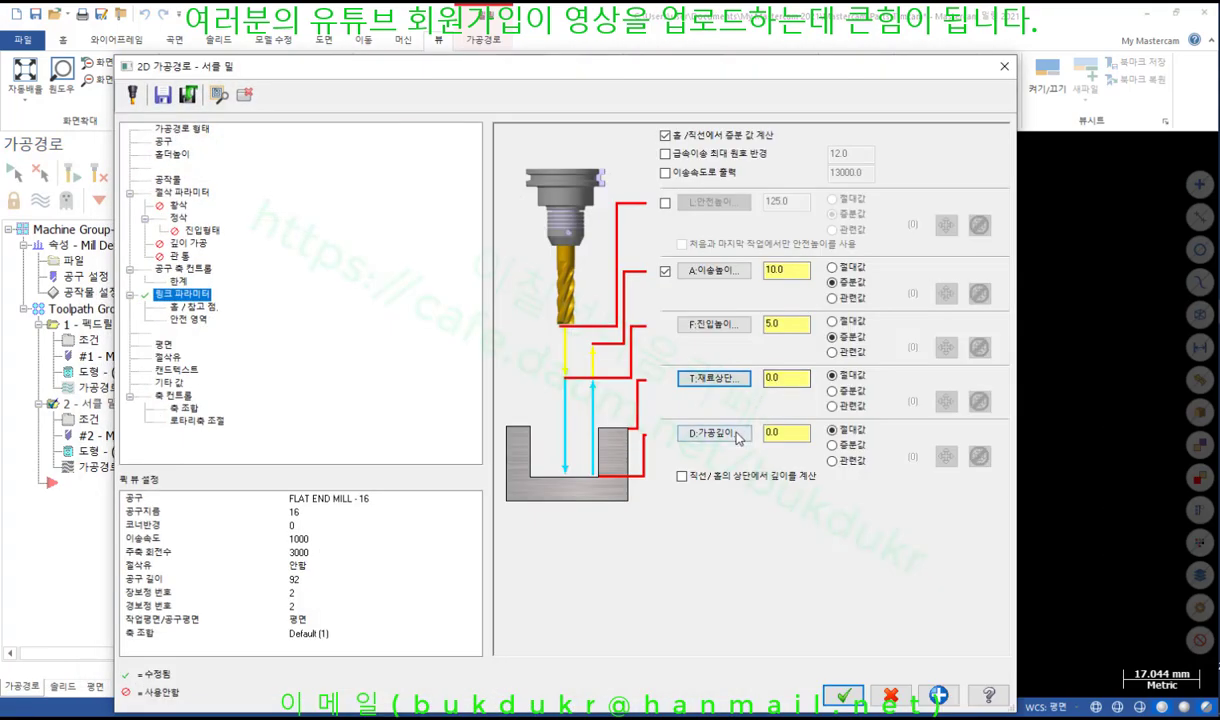
pyautogui.click(742, 429)
pyautogui.click(750, 428)
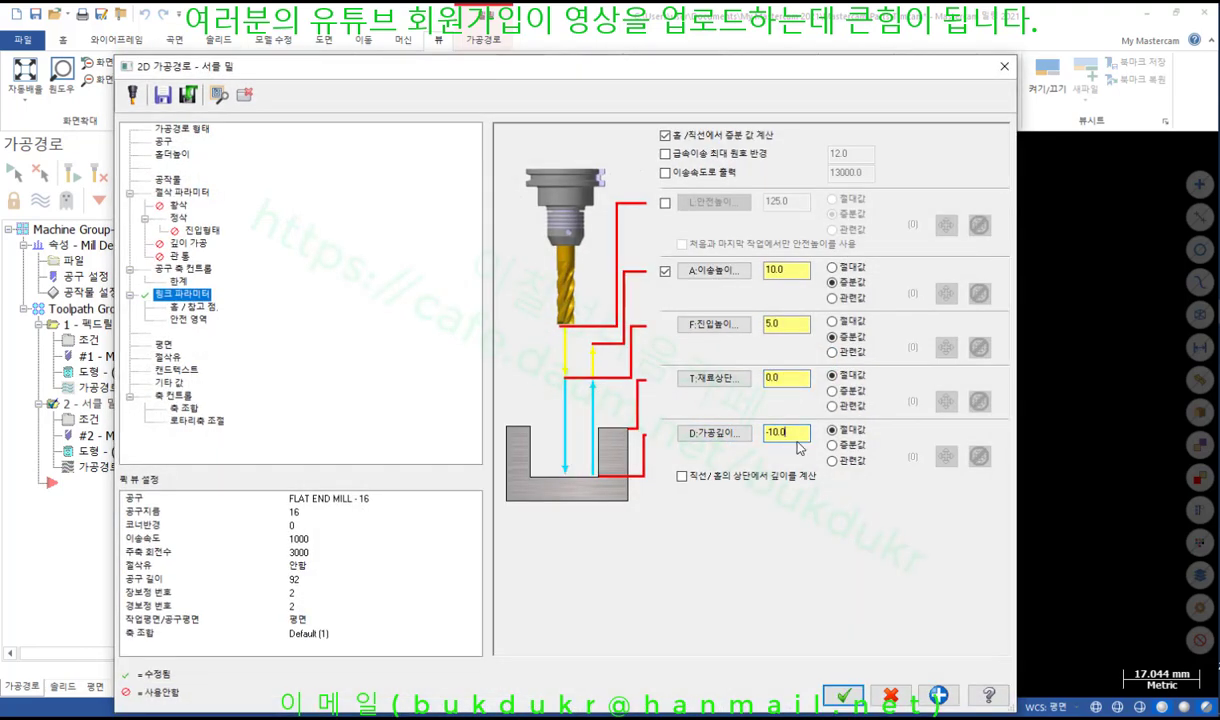
pyautogui.click(844, 692)
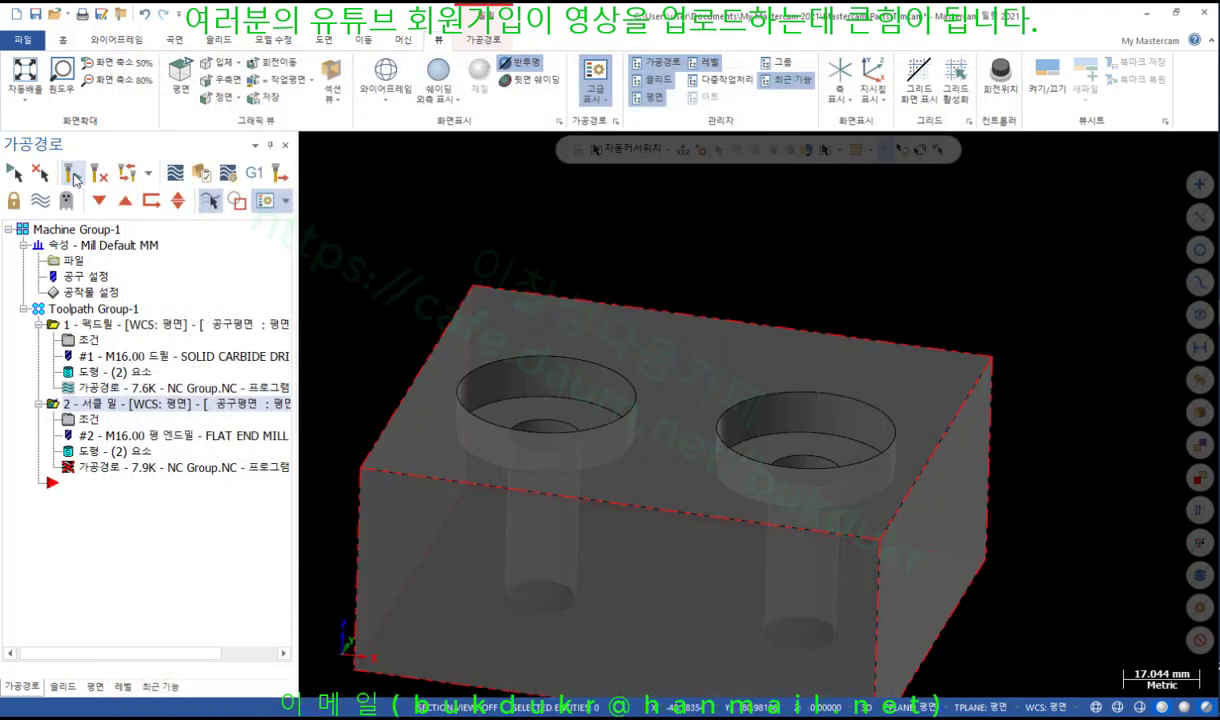
# Backplot the circle mill toolpath, examine the tool's entry position in the first counterbore from the top view, and close the backplot.
pyautogui.moveTo(703, 291); pyautogui.dragTo(706, 346, button='middle')
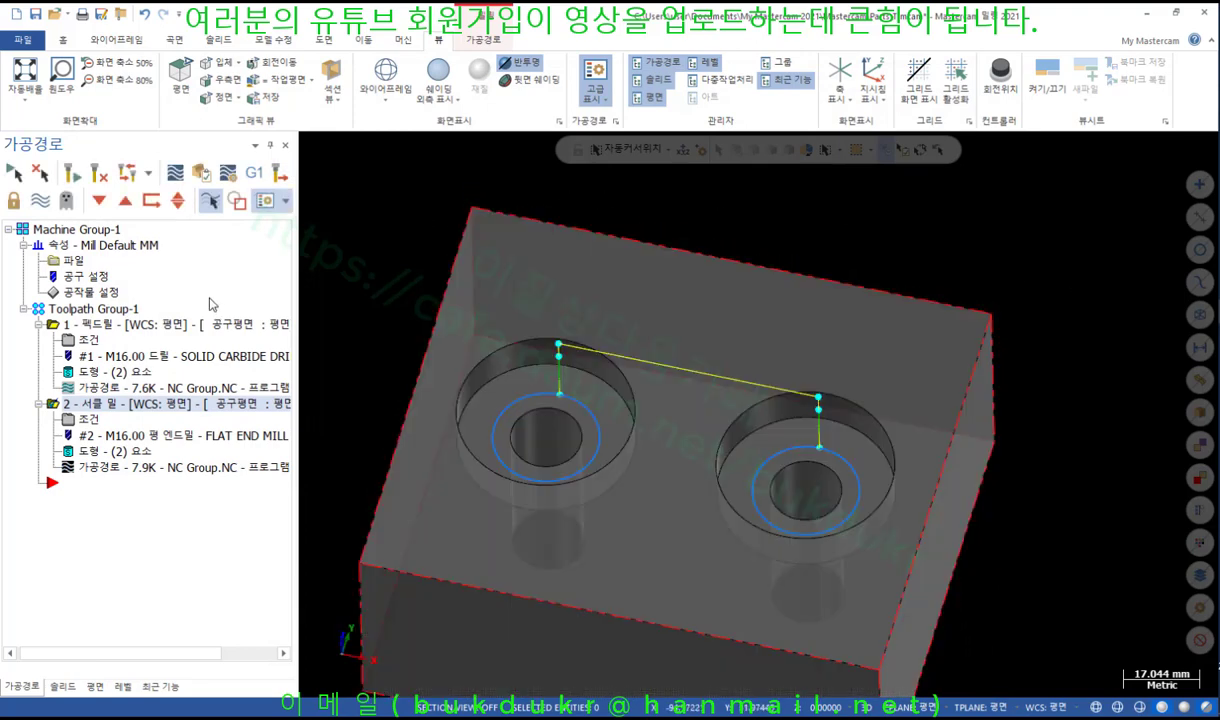
pyautogui.click(99, 472)
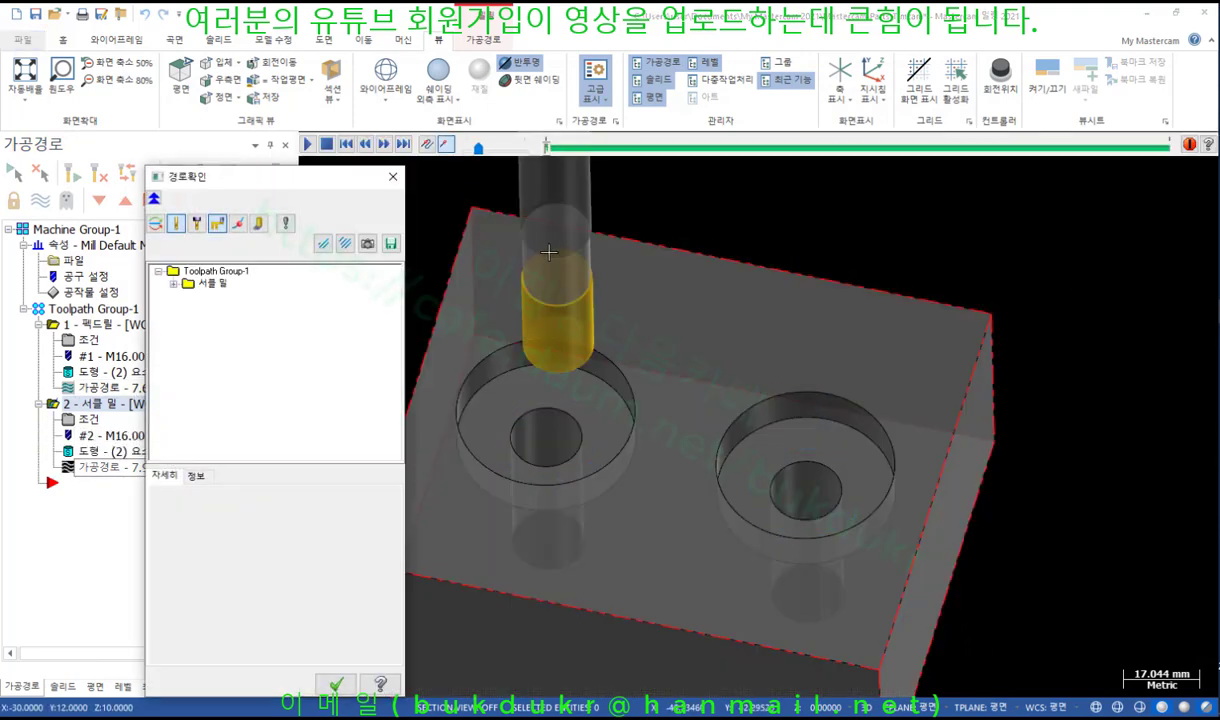
pyautogui.rightClick(869, 228)
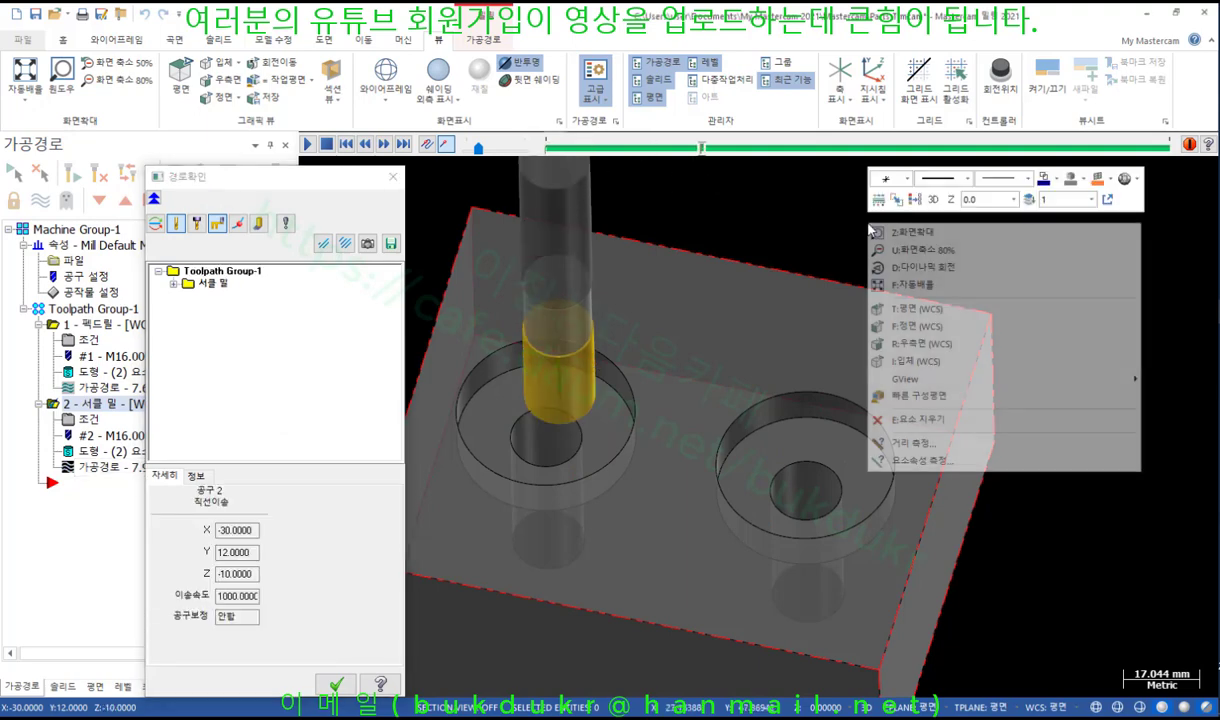
pyautogui.click(918, 308)
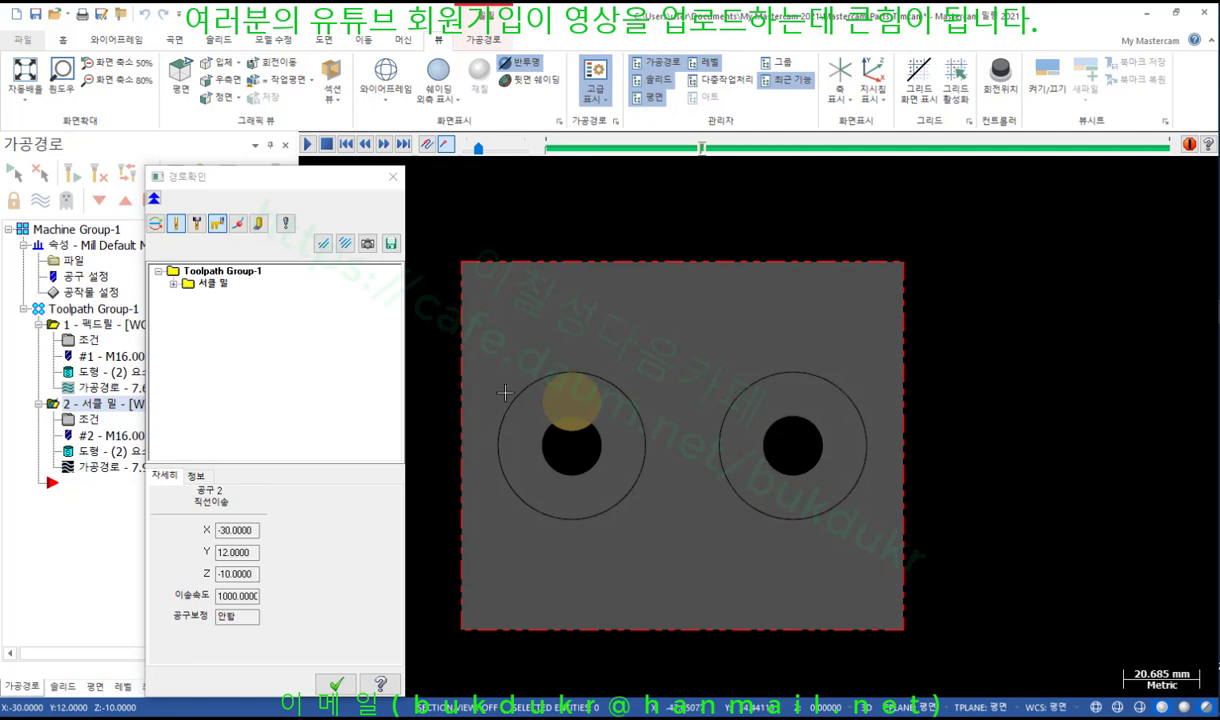
pyautogui.scroll(2, 504, 392)
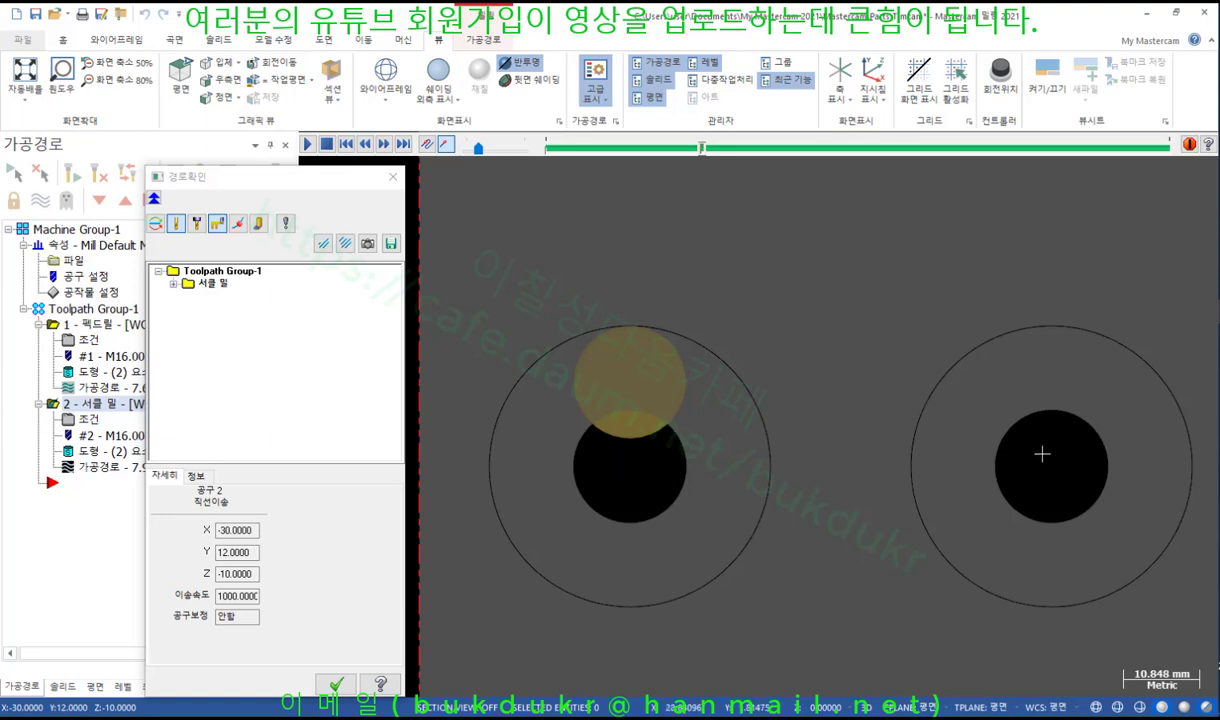
pyautogui.click(336, 684)
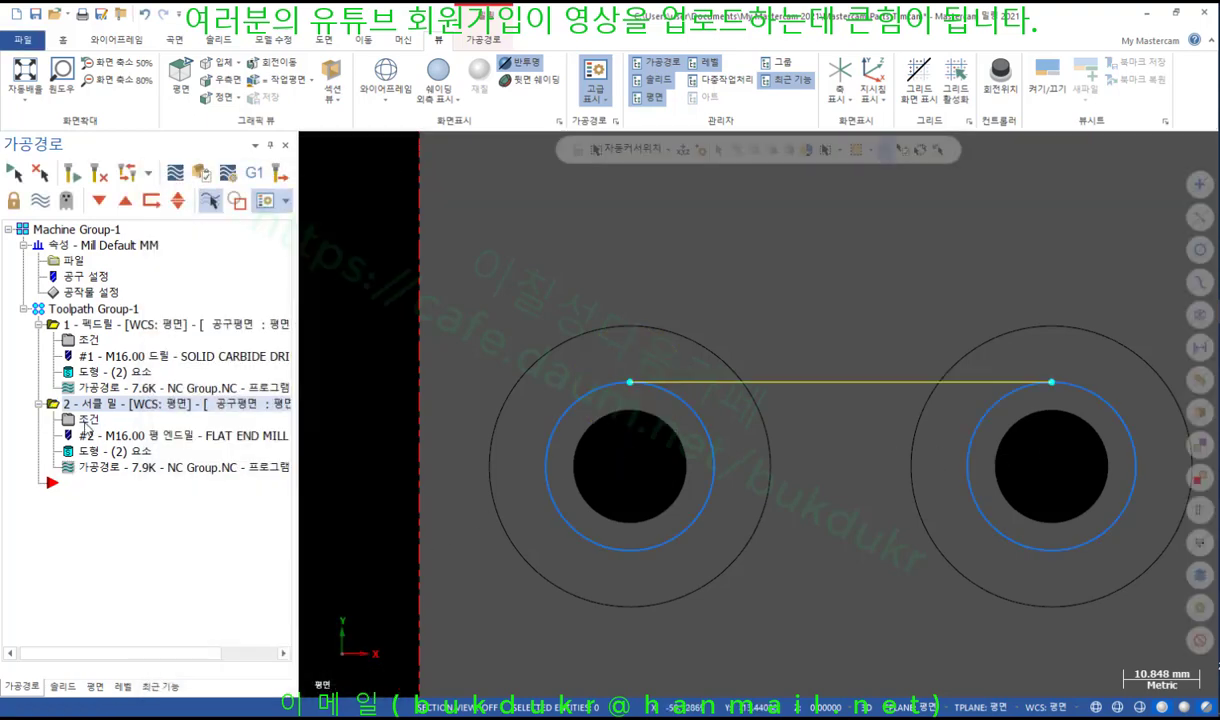
# Enable entry/exit on the circle mill's finish pass with a 90° arc sweep, starting and ending at the circle center, and regenerate the toolpath.
pyautogui.click(88, 419)
pyautogui.click(182, 193)
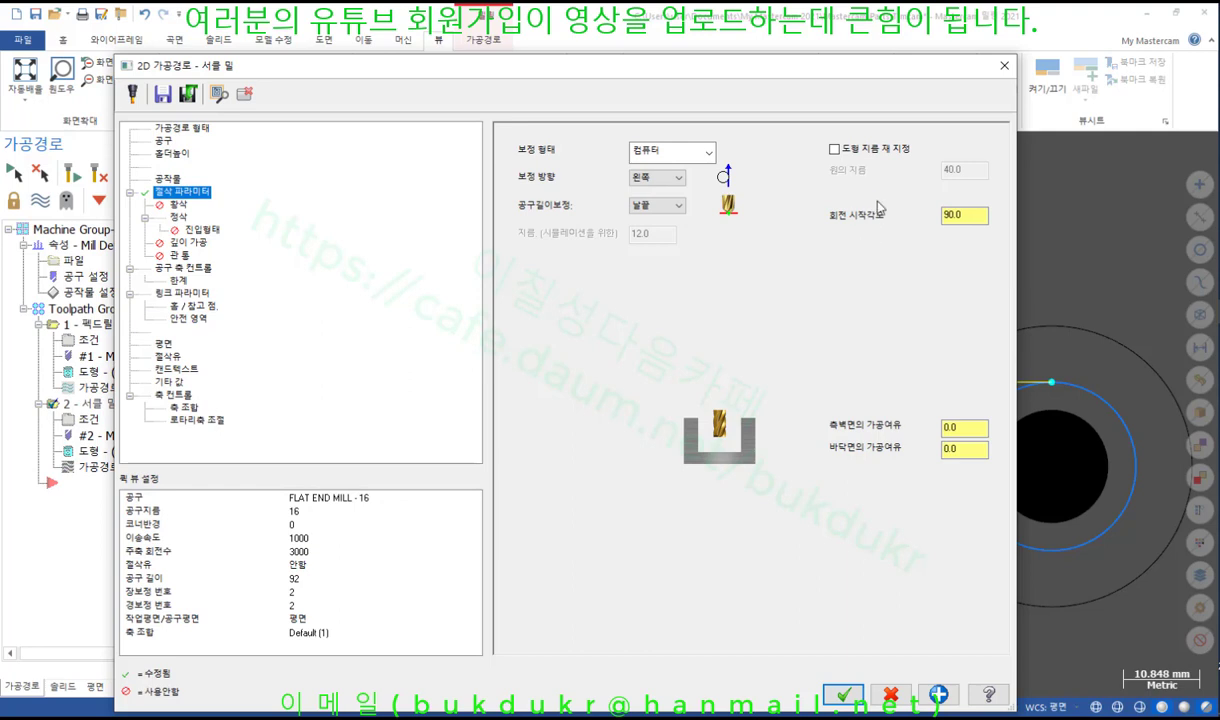
pyautogui.moveTo(962, 215); pyautogui.dragTo(926, 217)
pyautogui.click(178, 217)
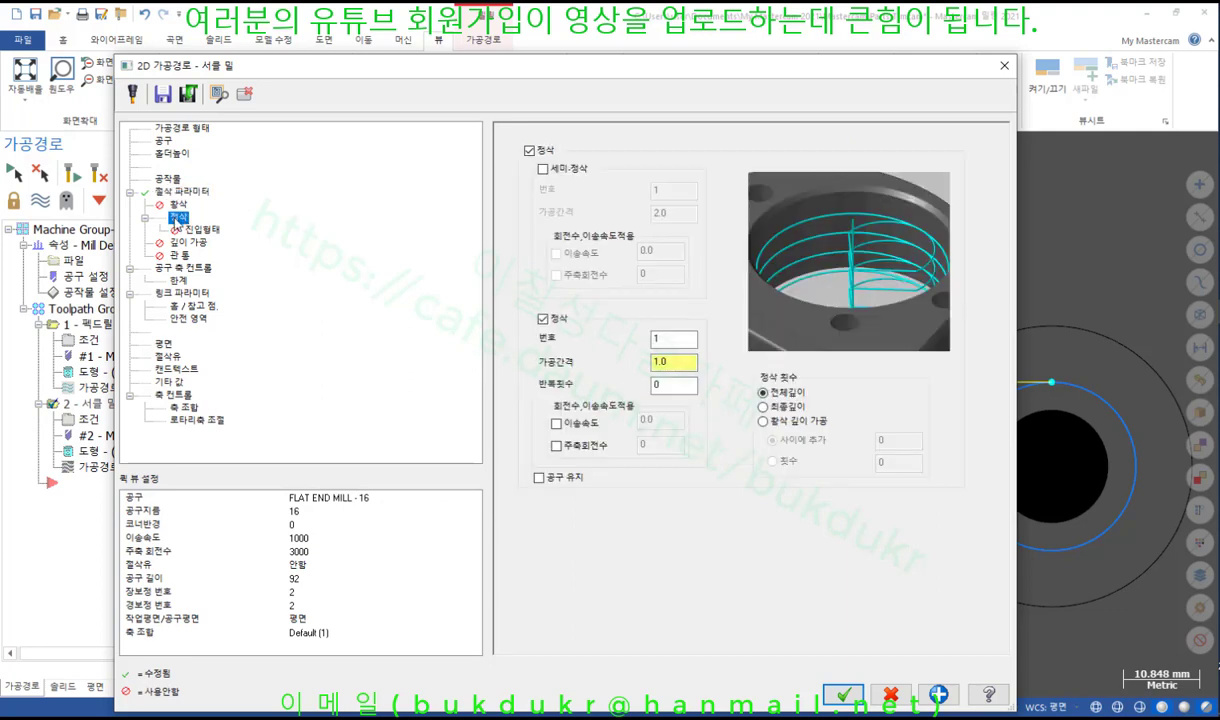
pyautogui.click(200, 229)
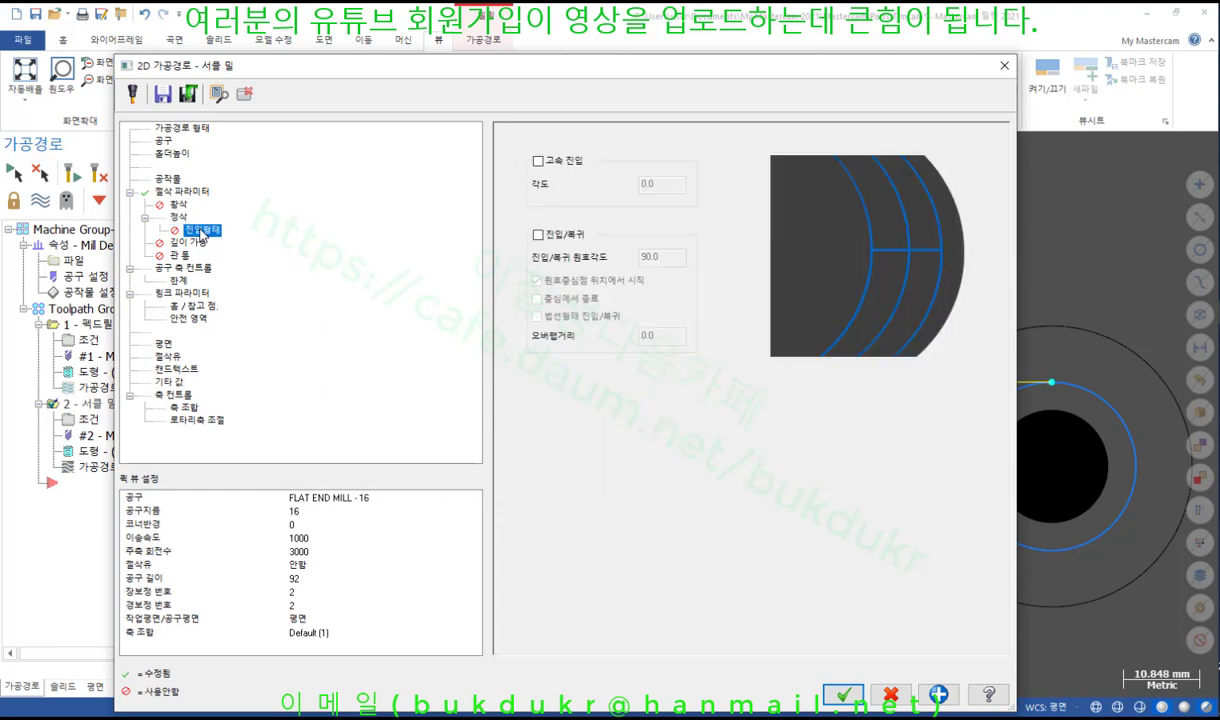
pyautogui.click(538, 234)
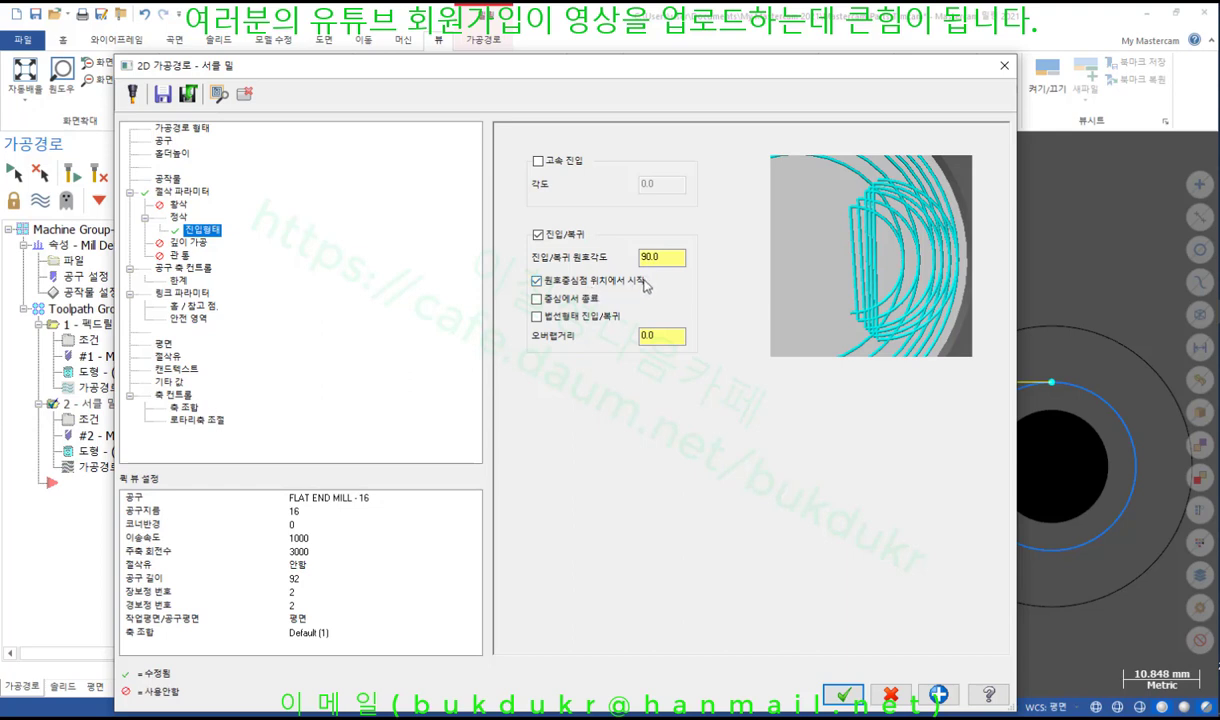
pyautogui.click(660, 259)
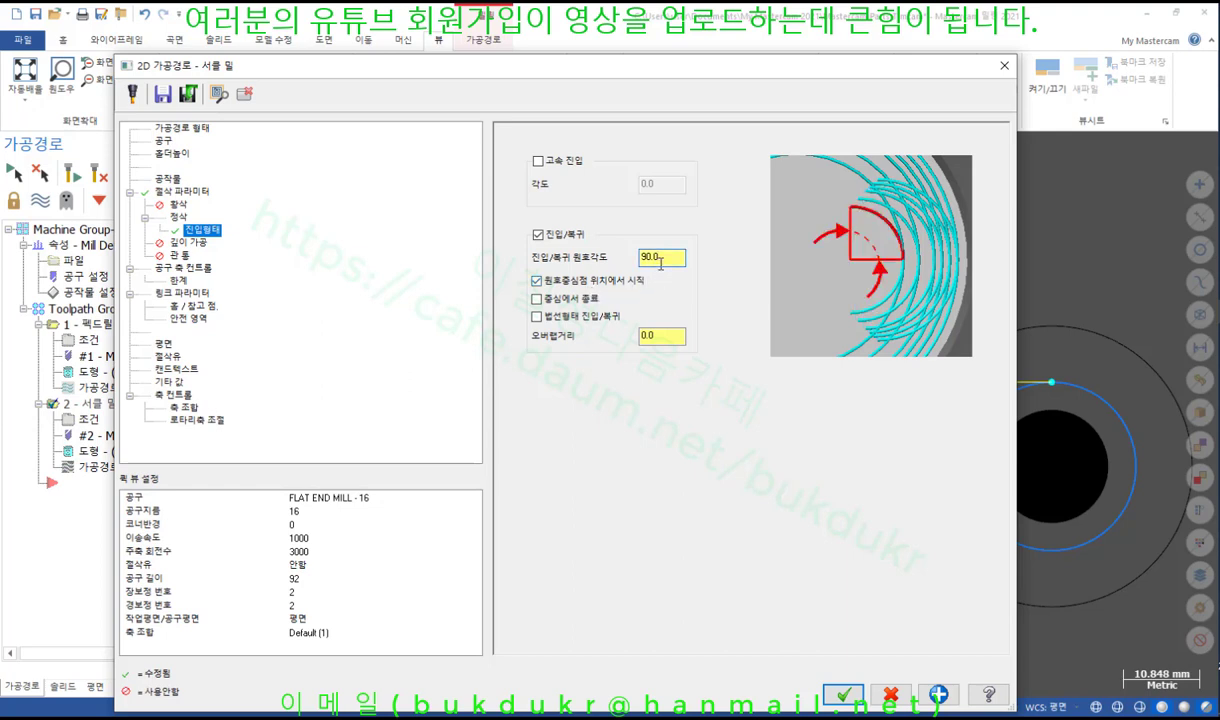
pyautogui.click(538, 299)
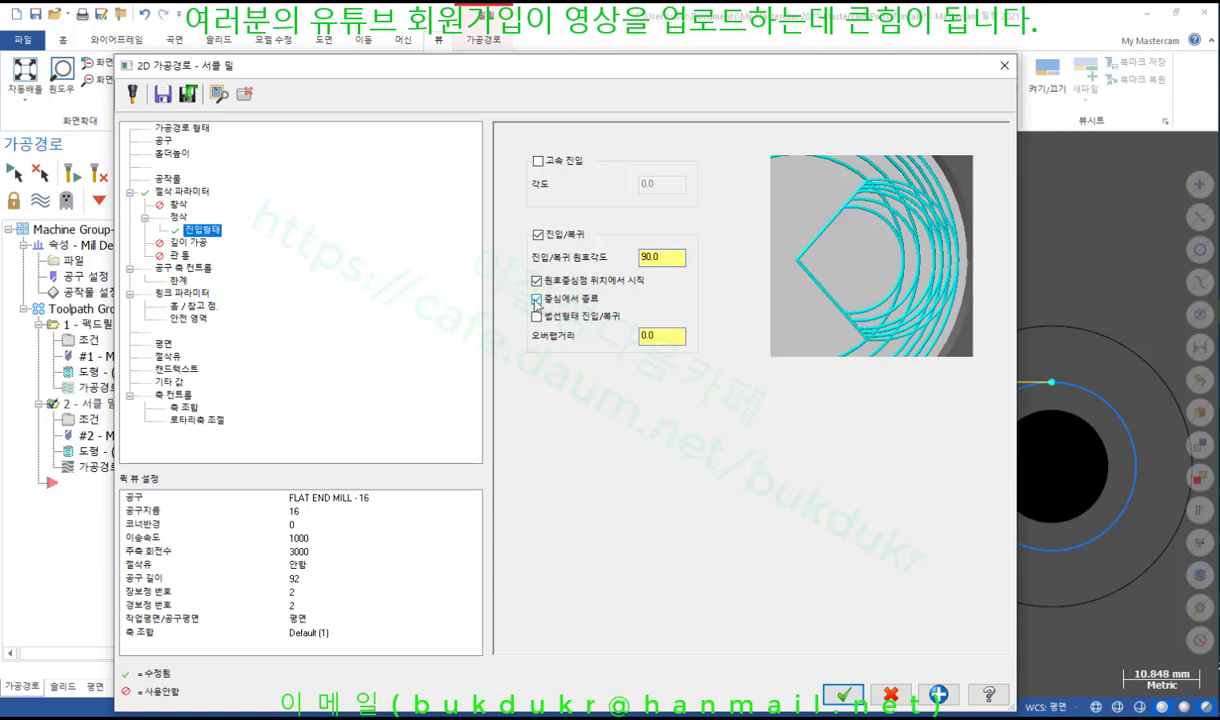
pyautogui.click(841, 692)
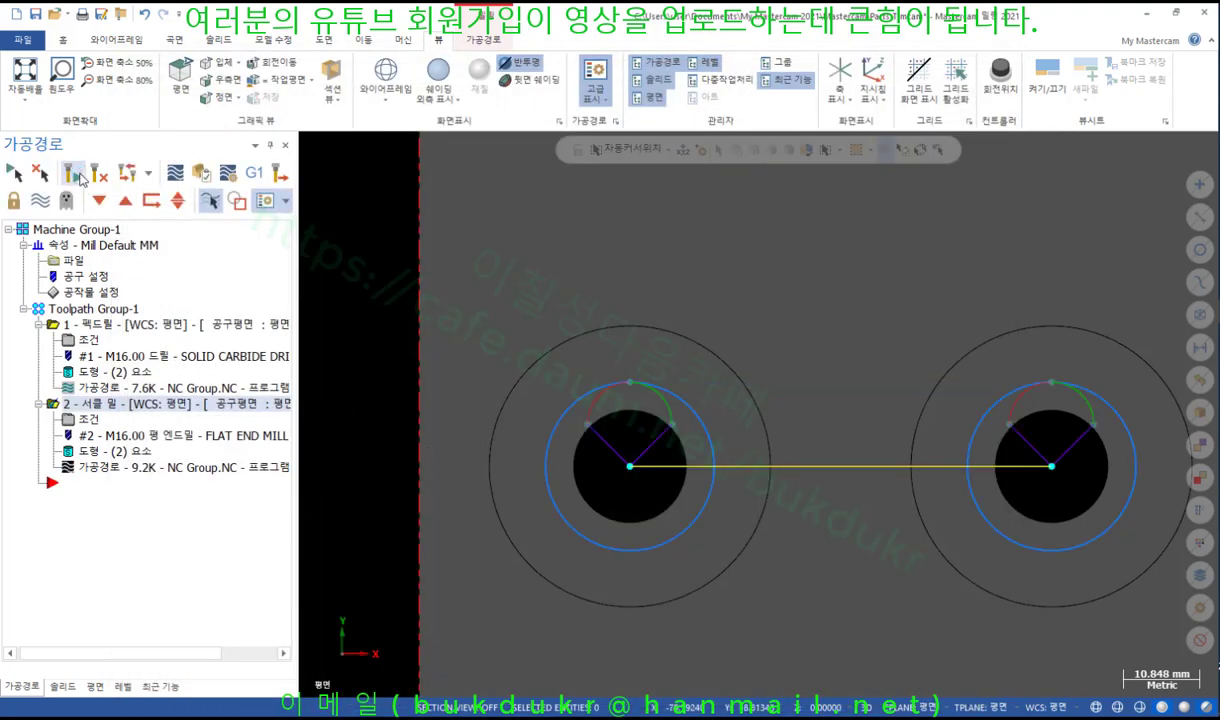
# Backplot the circle mill toolpath and step through the tool's entry move from the center to the wall of the first counterbore.
pyautogui.scroll(3, 389, 472)
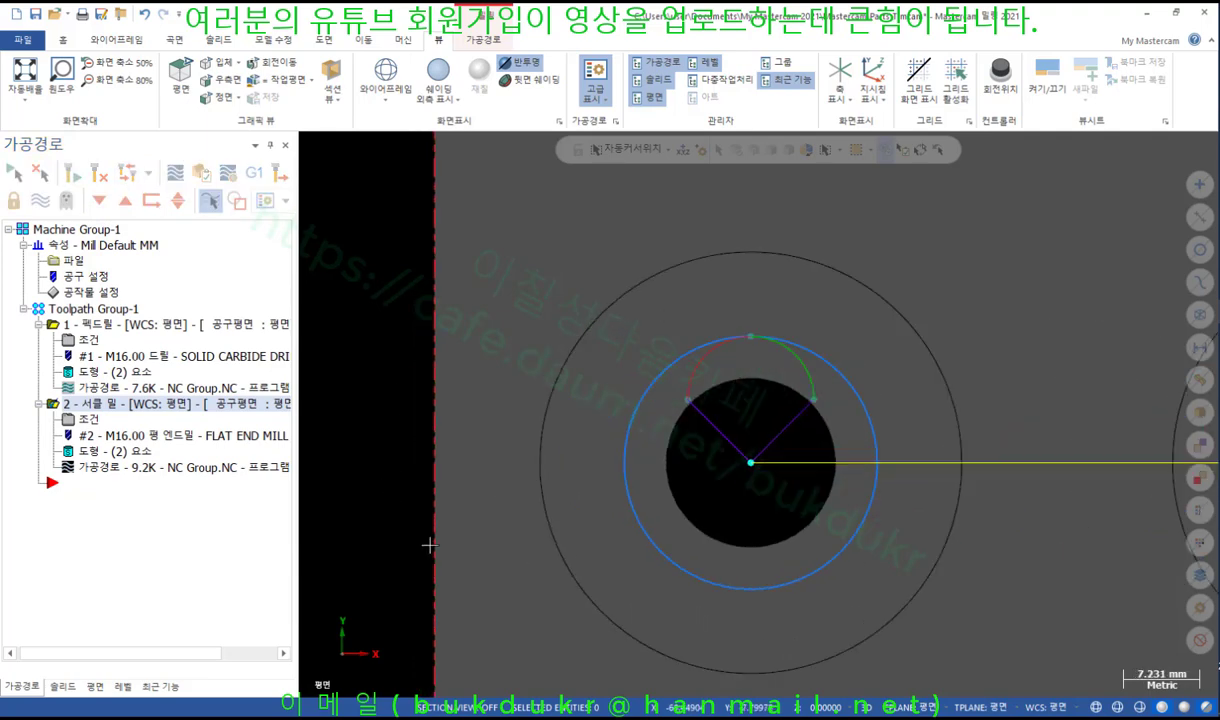
pyautogui.scroll(-3, 879, 587)
pyautogui.scroll(4, 840, 568)
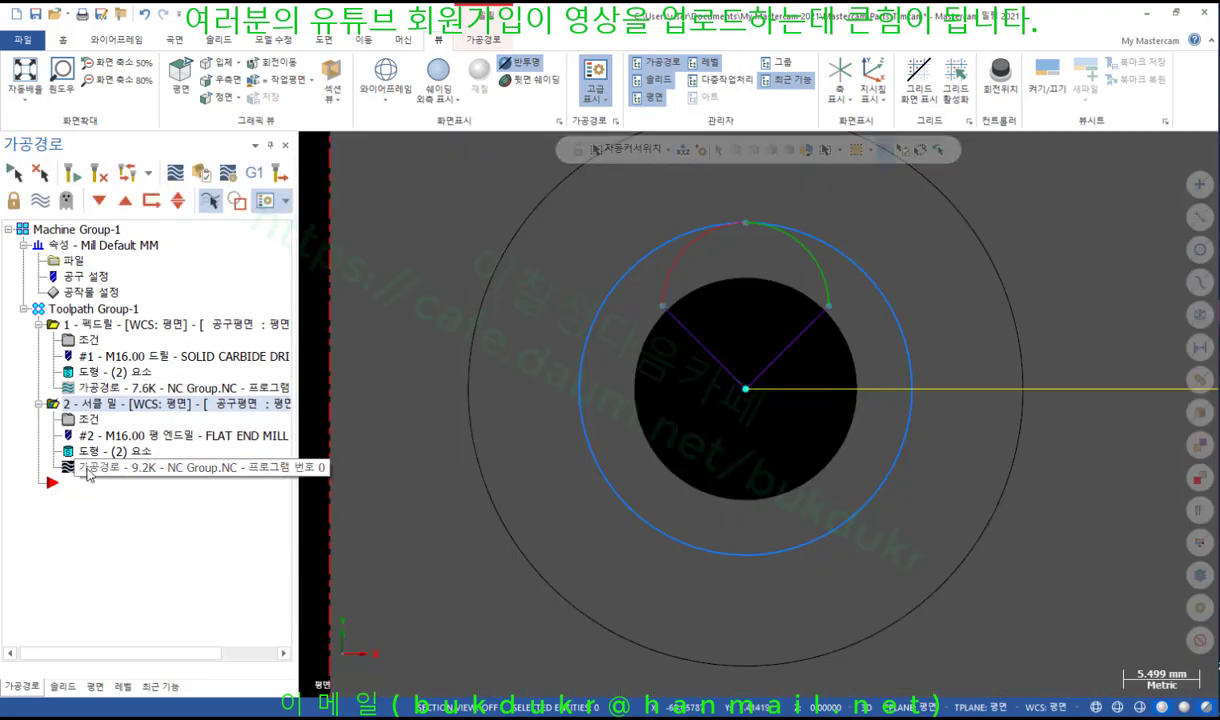
pyautogui.click(88, 472)
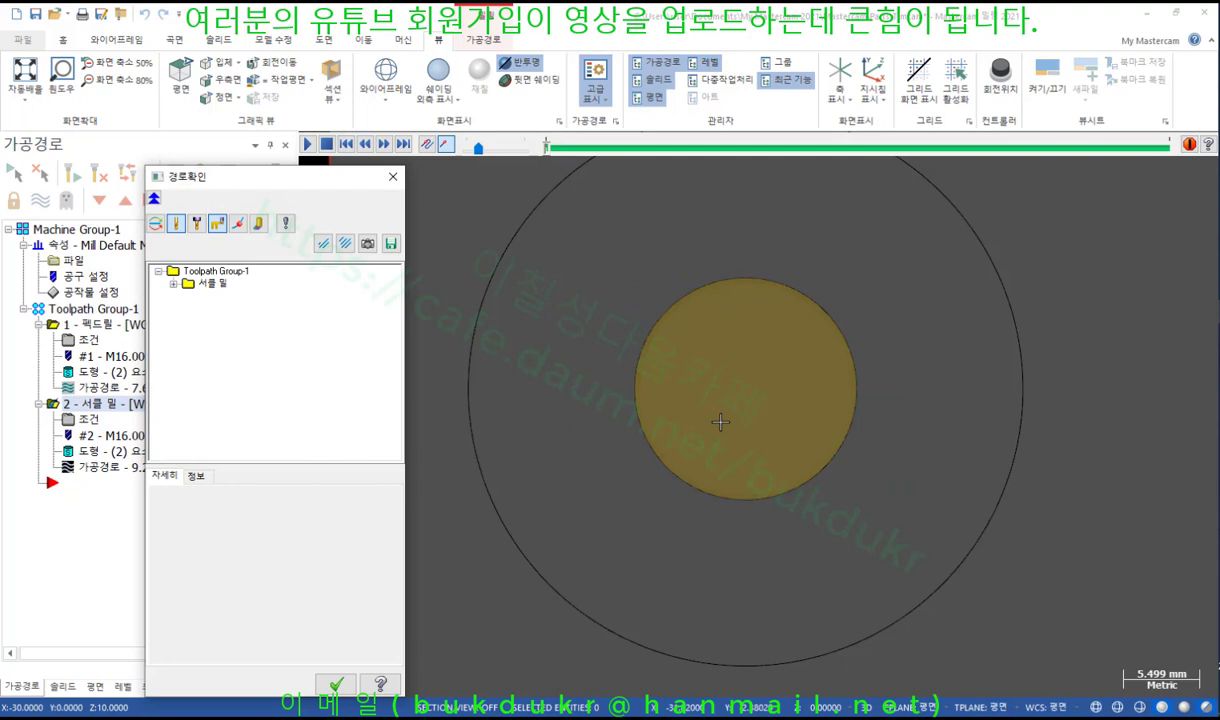
pyautogui.press('s')
pyautogui.press('s')
pyautogui.press('s')
pyautogui.press('s')
pyautogui.press('s')
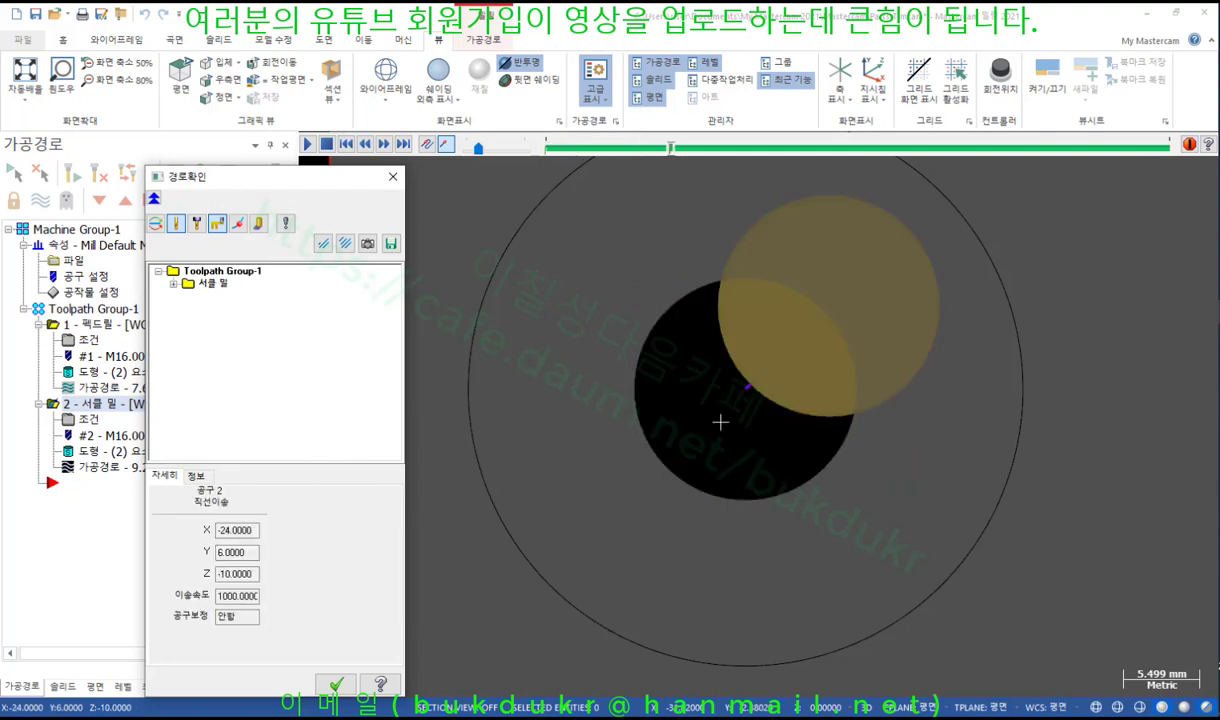
pyautogui.scroll(-2, 784, 458)
pyautogui.press('s')
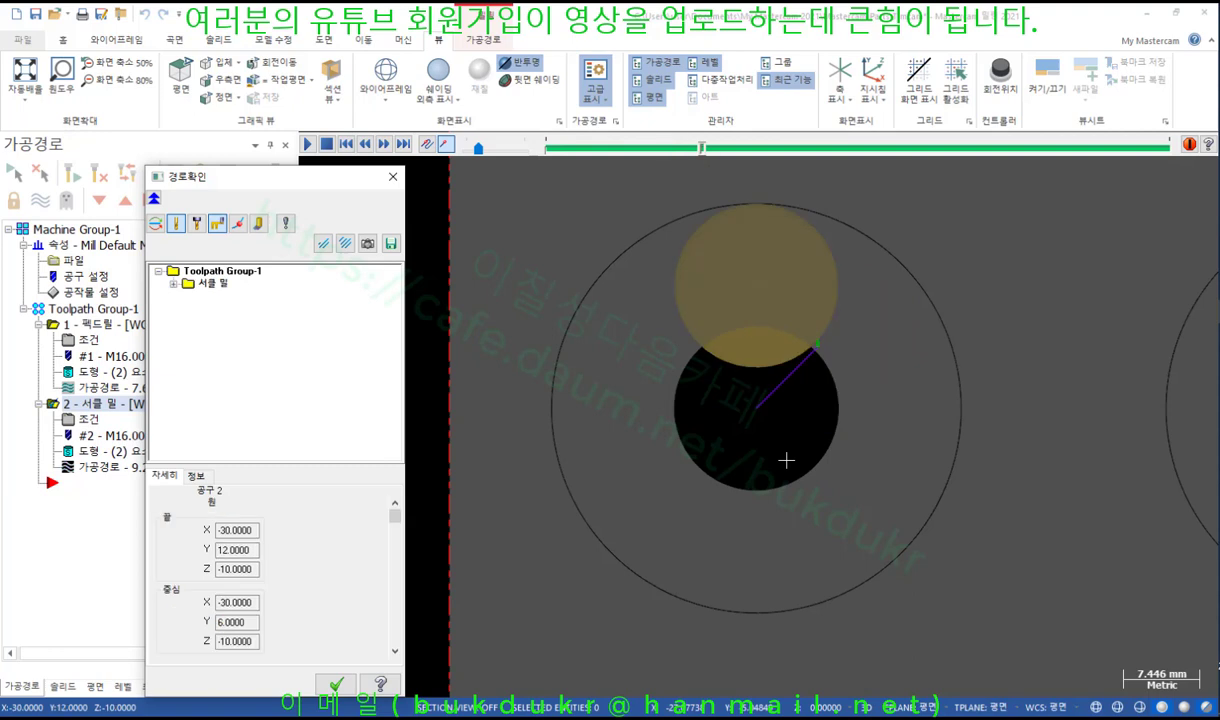
# Turn on shading of the cut area in the backplot, play the circle mill motion around the first counterbore, and close the backplot.
pyautogui.click(259, 223)
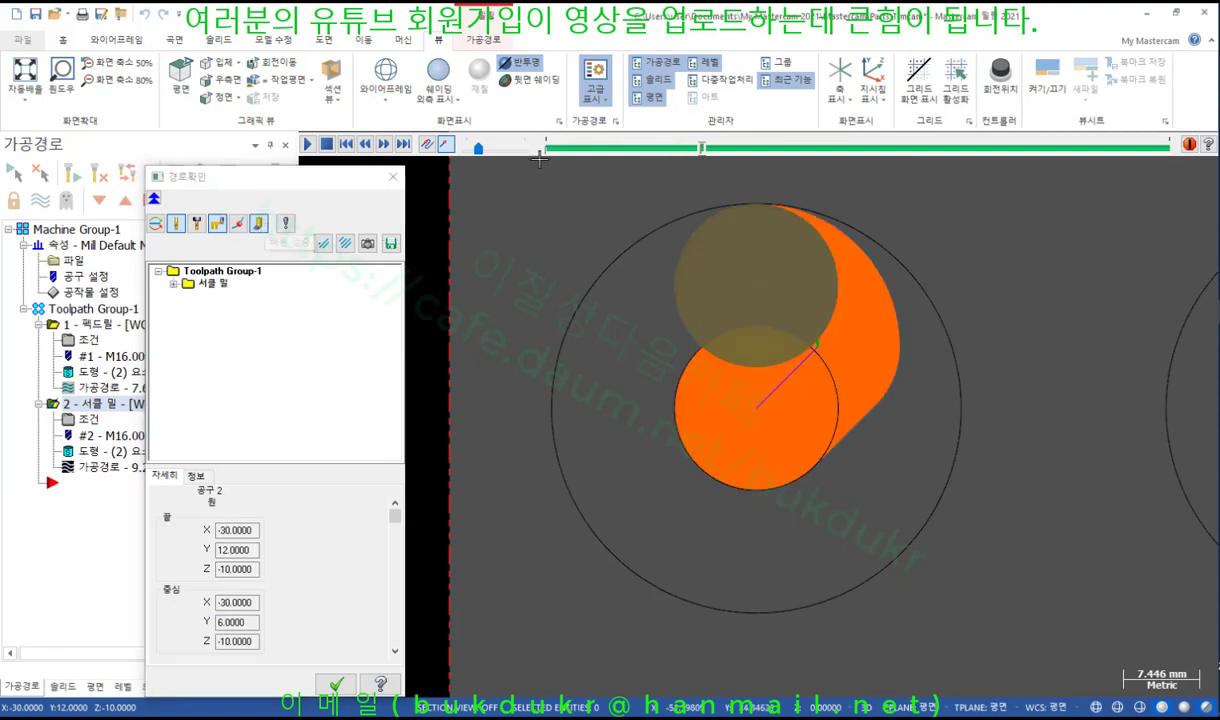
pyautogui.click(306, 145)
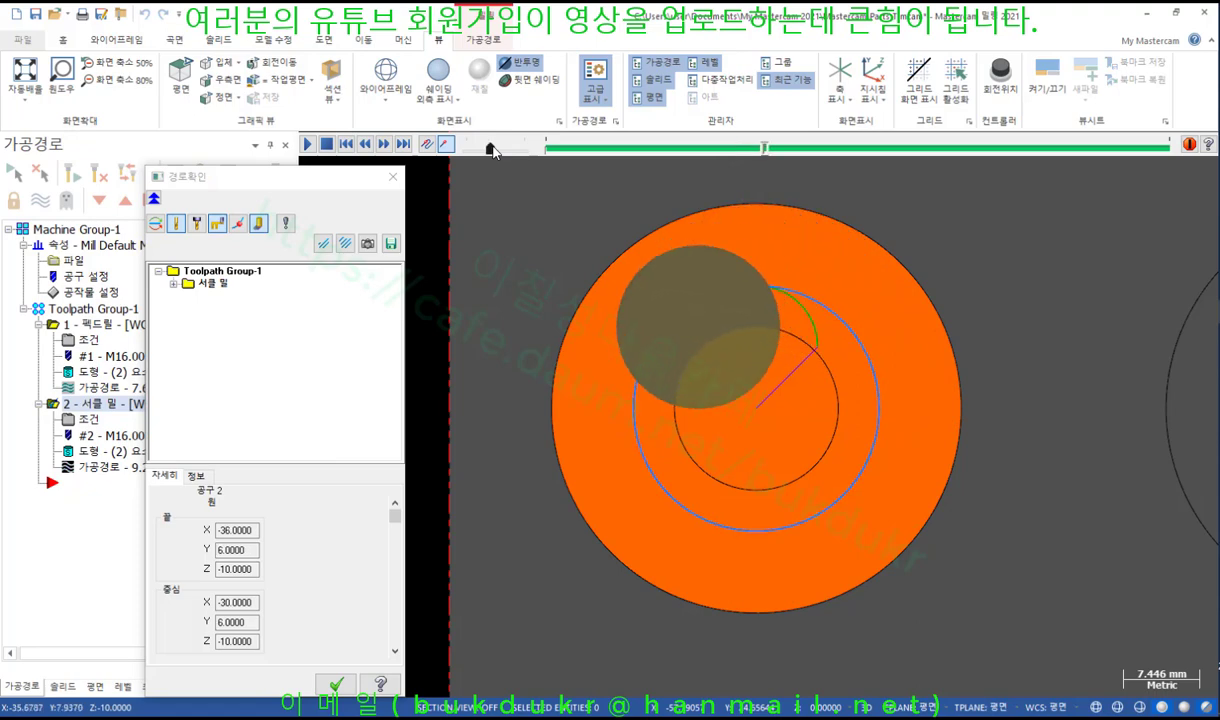
pyautogui.click(336, 684)
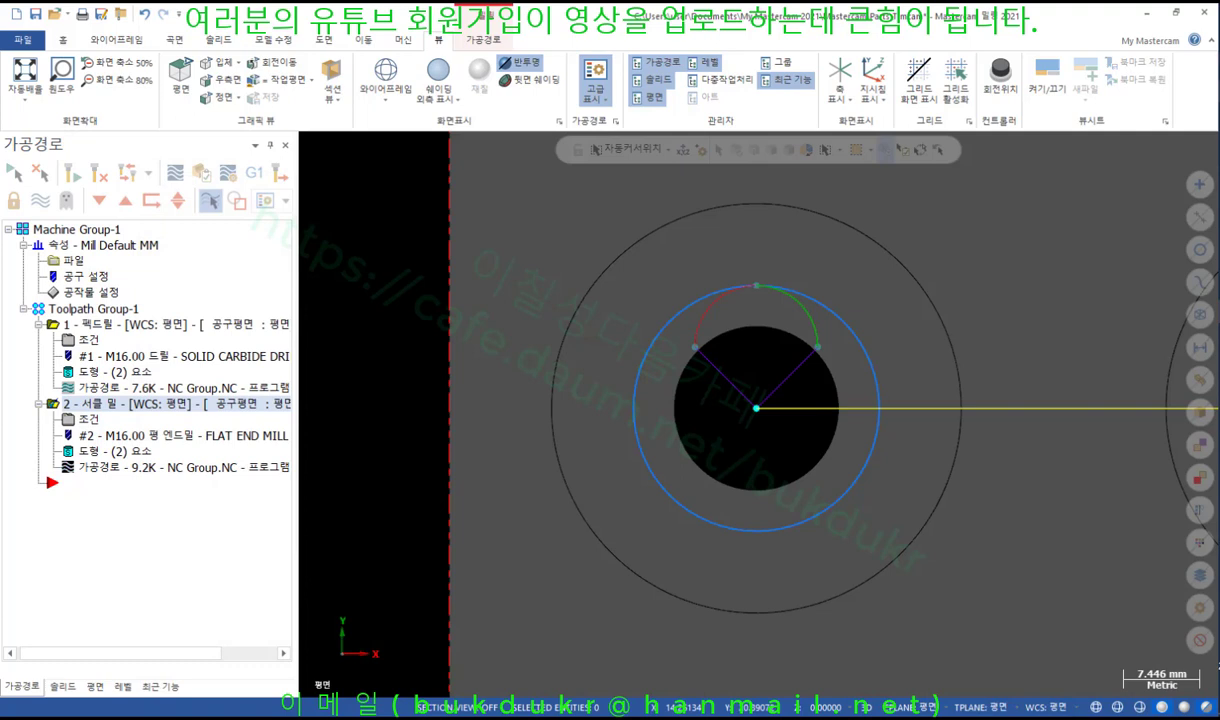
pyautogui.moveTo(765, 405); pyautogui.dragTo(898, 399)
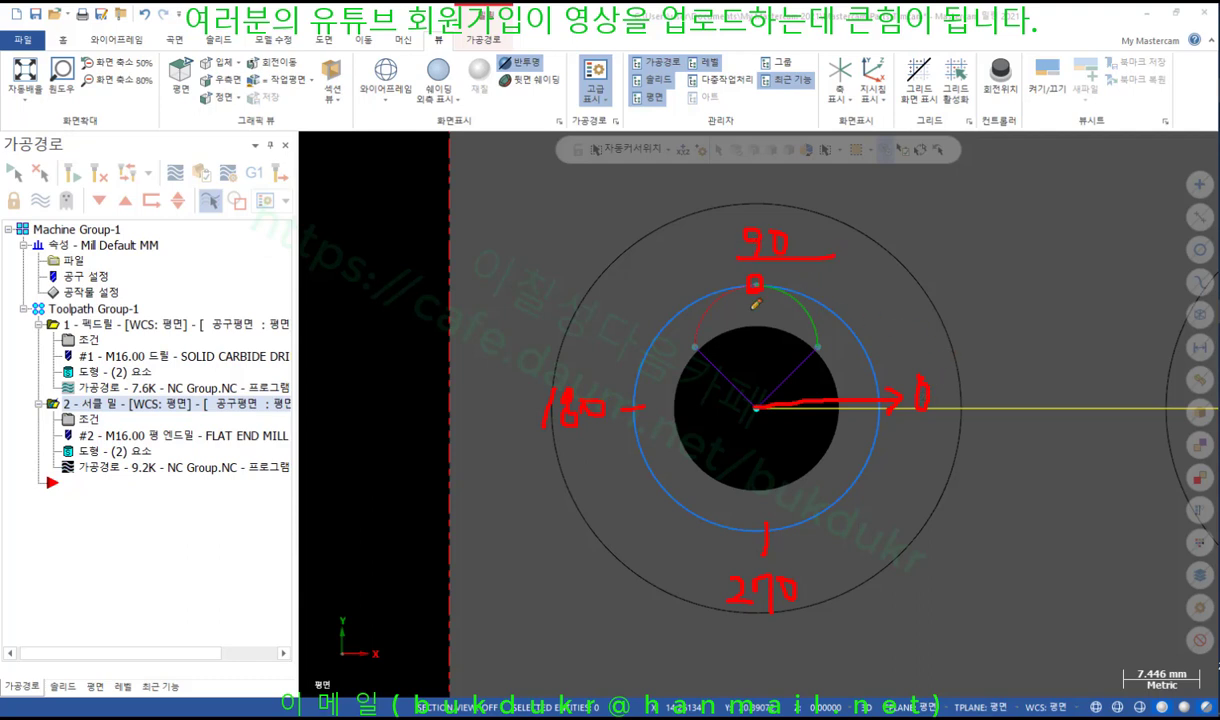
pyautogui.moveTo(760, 268); pyautogui.dragTo(760, 333)
pyautogui.moveTo(763, 409); pyautogui.dragTo(880, 404)
pyautogui.moveTo(757, 410); pyautogui.dragTo(836, 466)
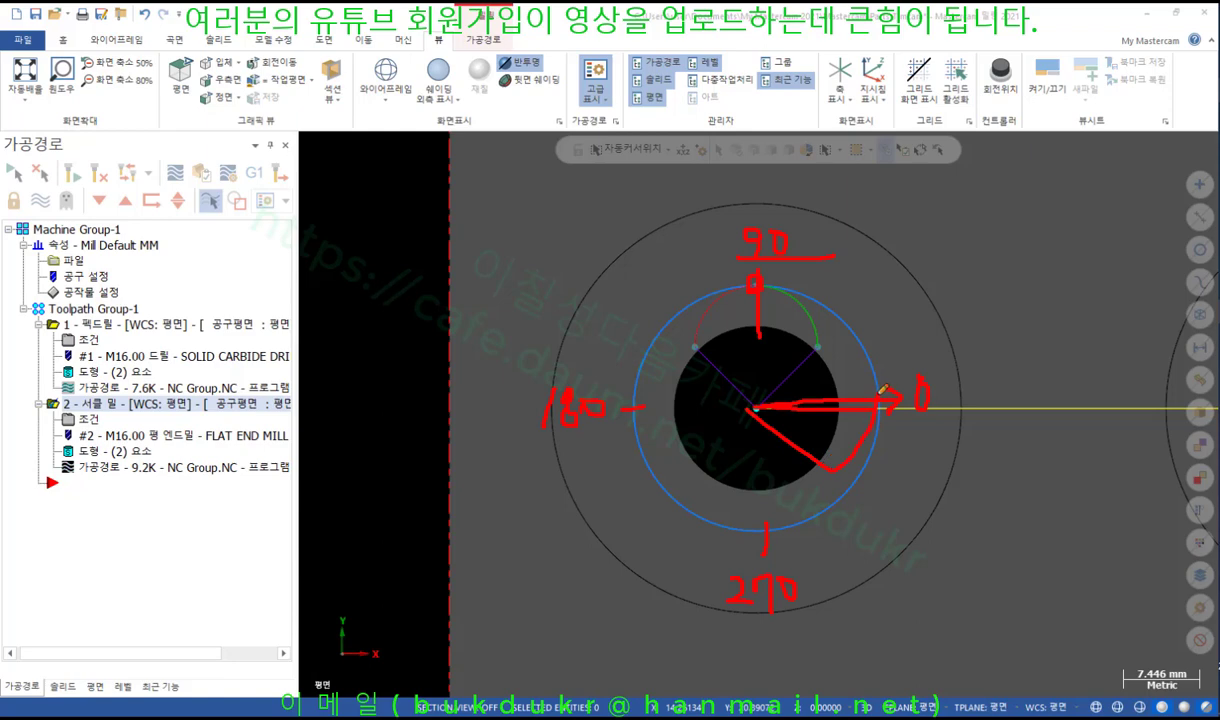
pyautogui.rightClick(1046, 254)
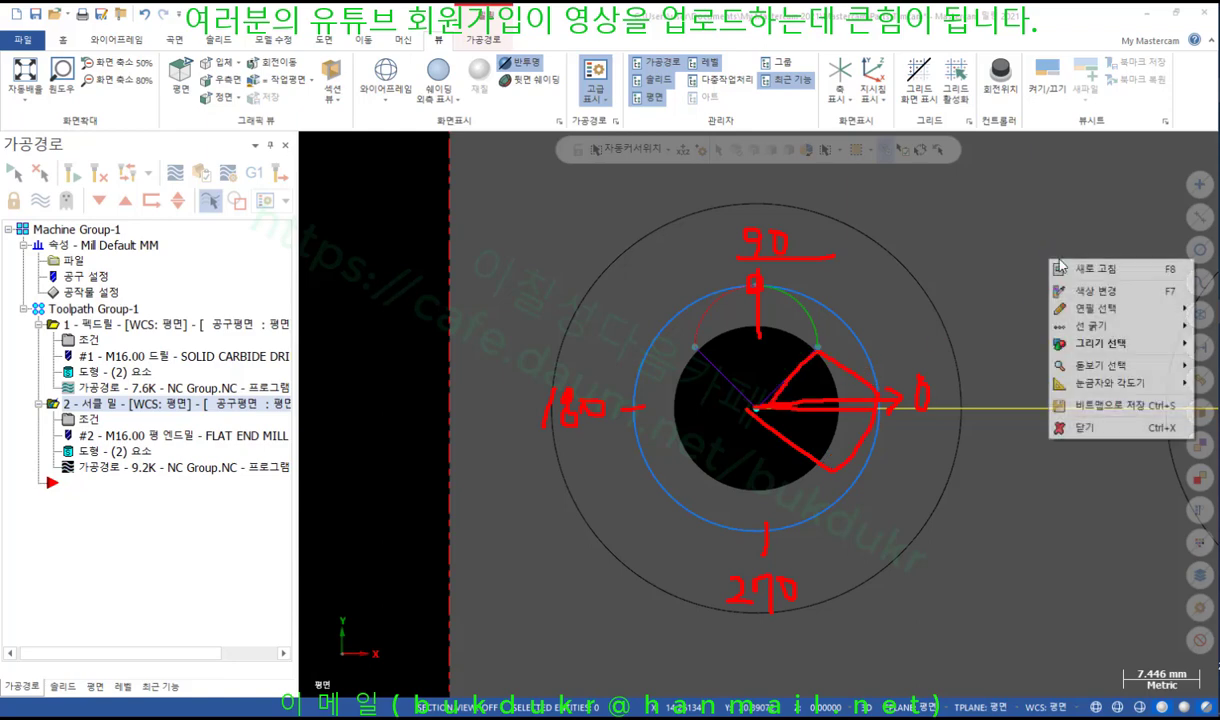
pyautogui.click(1082, 425)
# Set the circle mill operation's start angle to 0, preview the toolpath and accept the parameters.
pyautogui.click(88, 418)
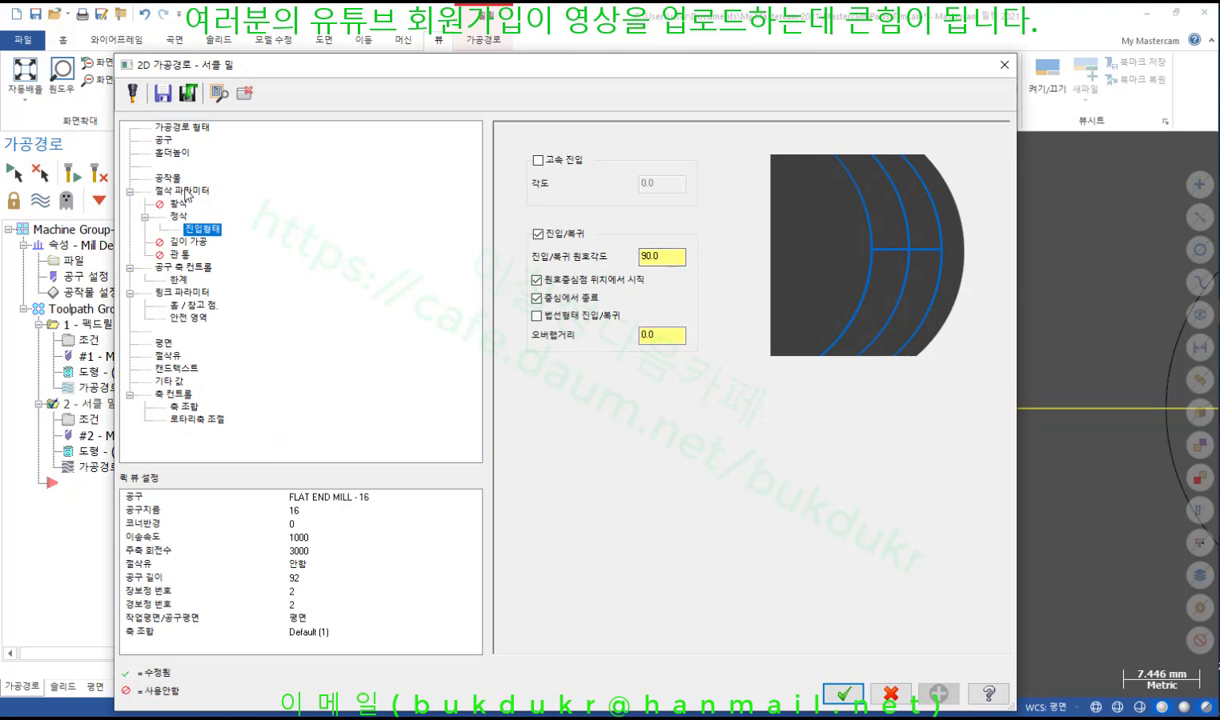
pyautogui.click(183, 191)
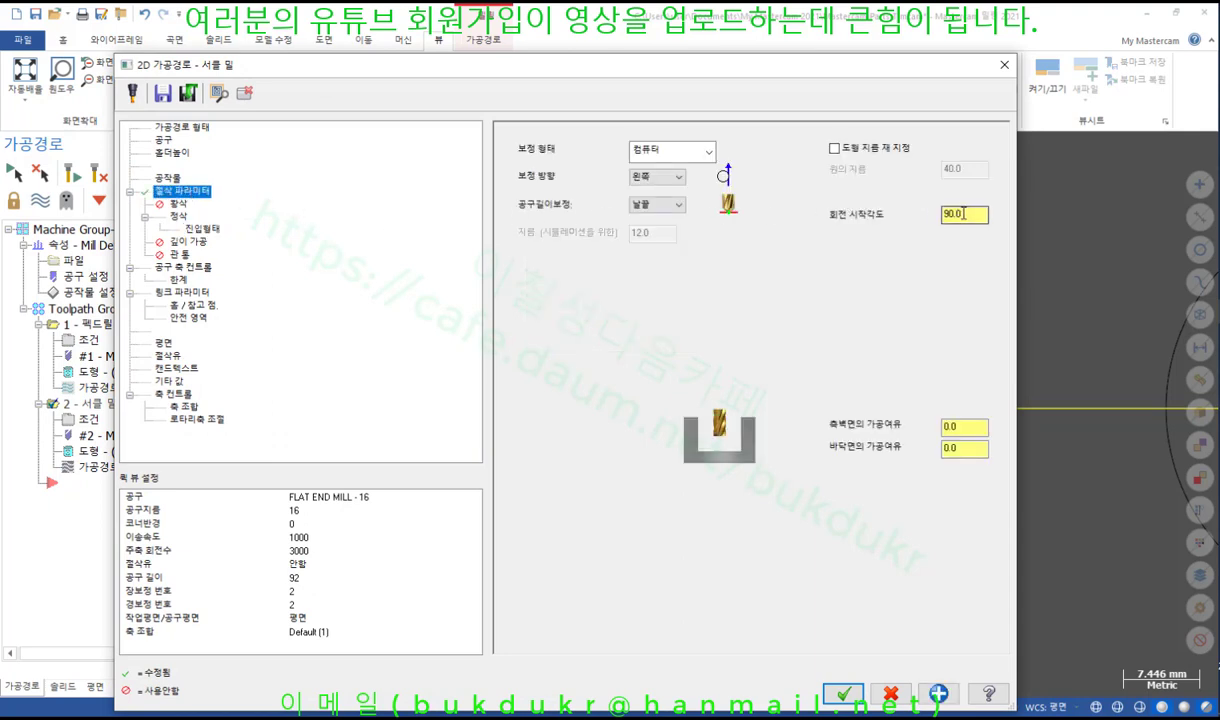
pyautogui.moveTo(963, 213); pyautogui.dragTo(850, 225)
pyautogui.write('0')
pyautogui.moveTo(804, 64); pyautogui.dragTo(806, 520)
pyautogui.click(182, 543)
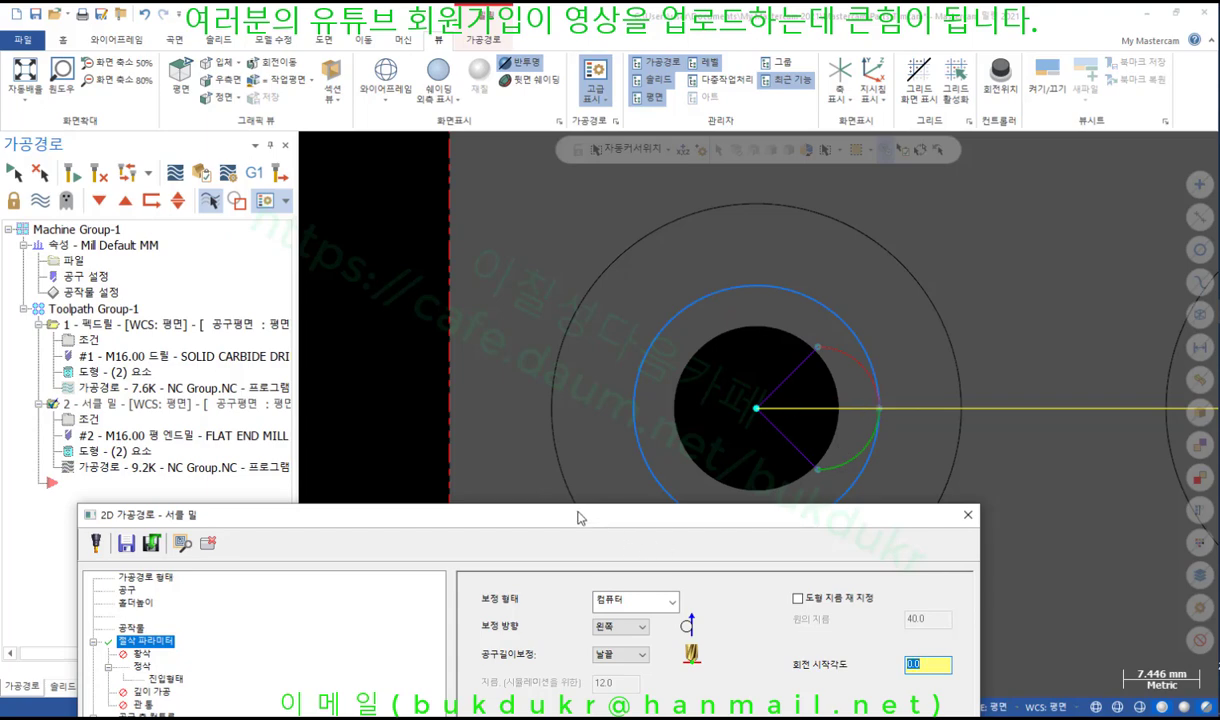
pyautogui.moveTo(577, 517); pyautogui.dragTo(484, 47)
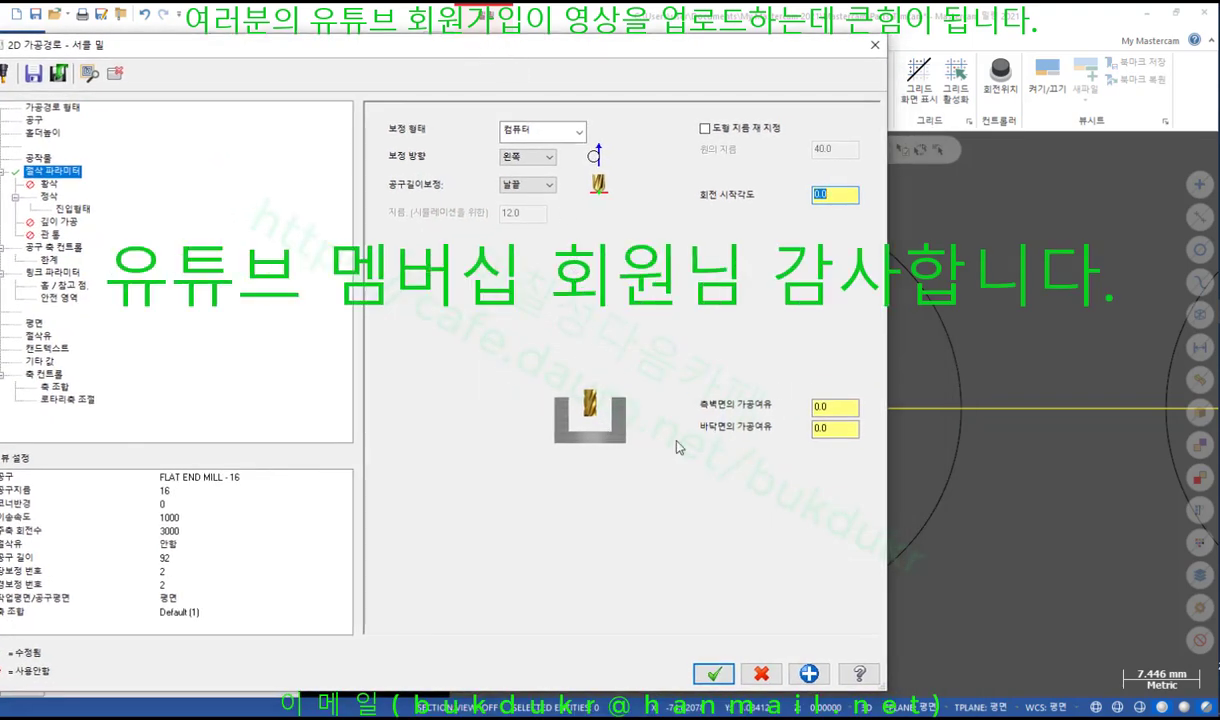
pyautogui.click(49, 184)
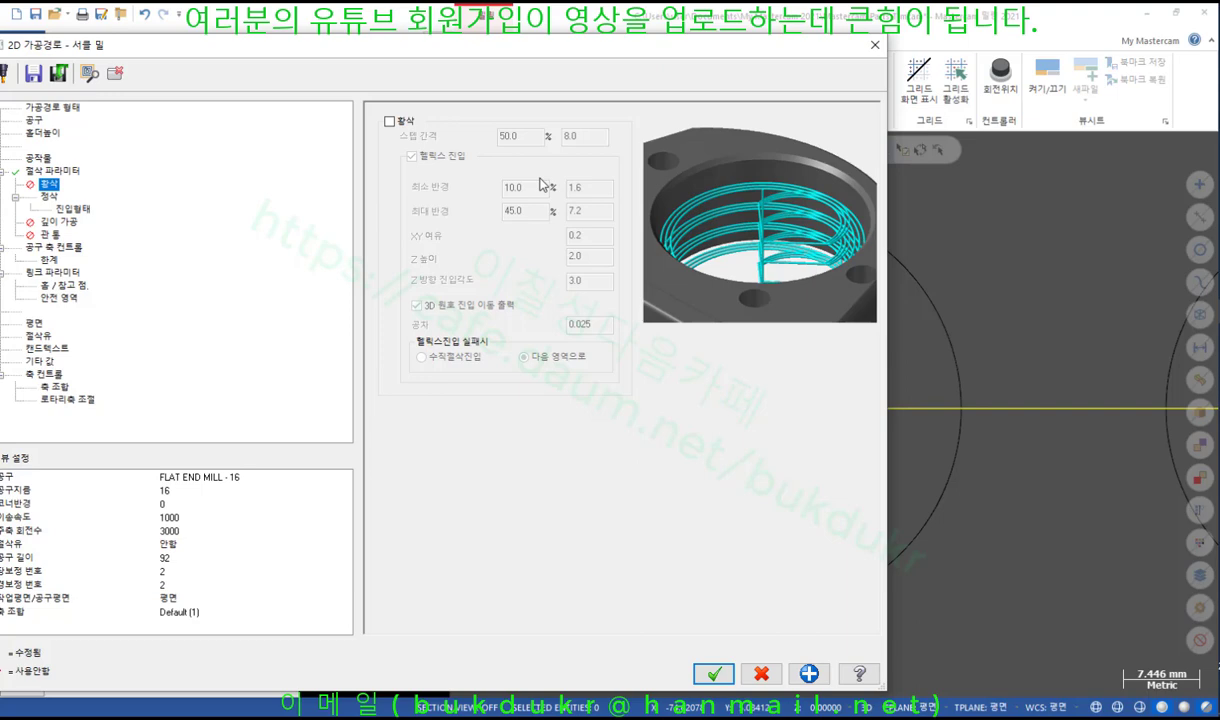
pyautogui.moveTo(778, 45); pyautogui.dragTo(461, 37)
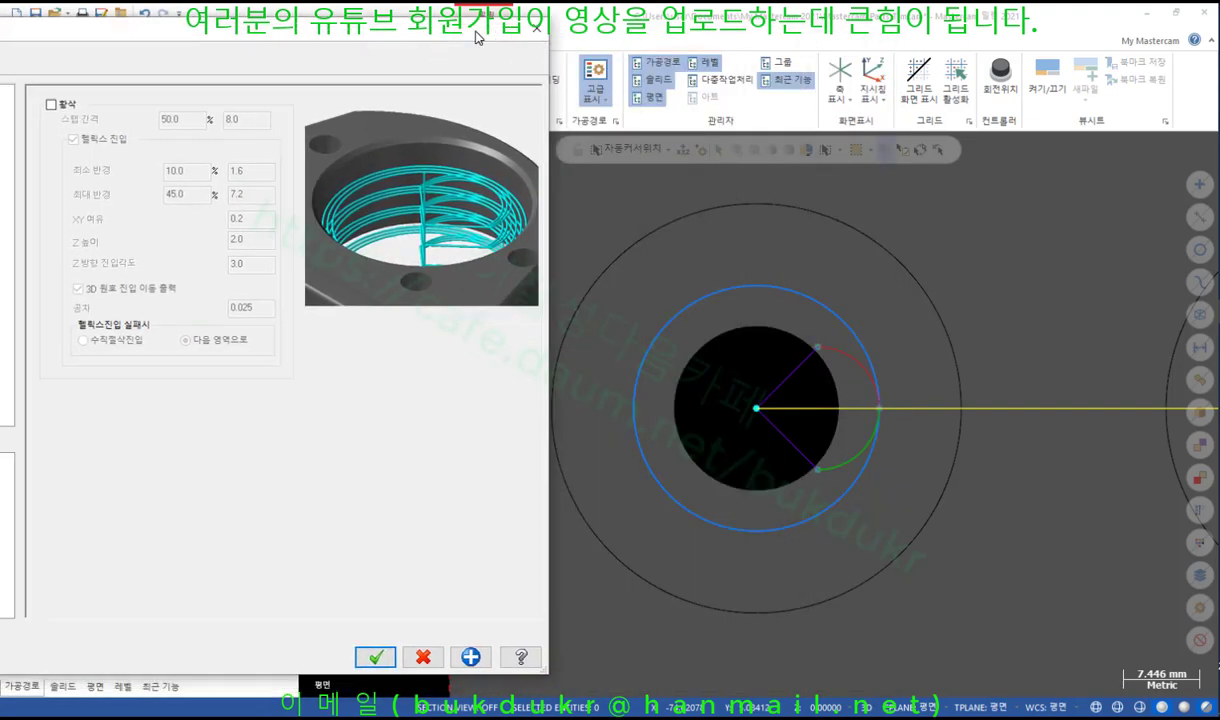
pyautogui.click(373, 654)
# Backplot the circle mill toolpath to check its entry and exit moves around the first hole.
pyautogui.hotkey('alt', 't')
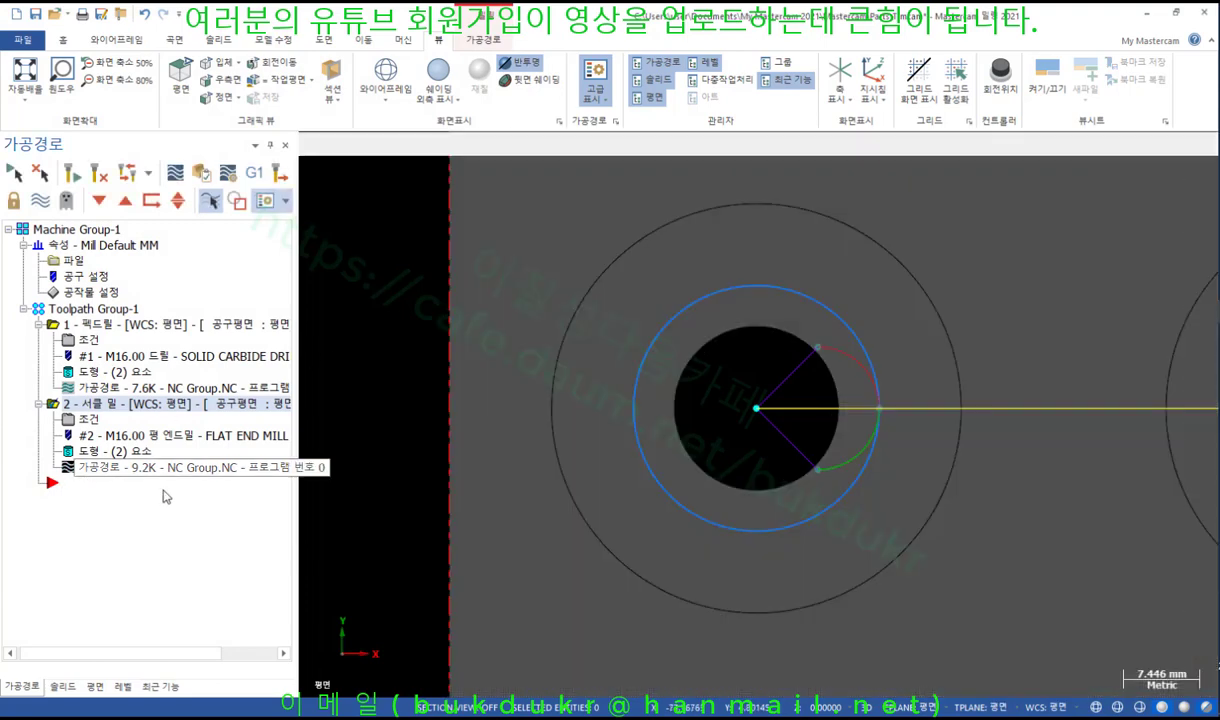
pyautogui.moveTo(546, 146); pyautogui.dragTo(1005, 150)
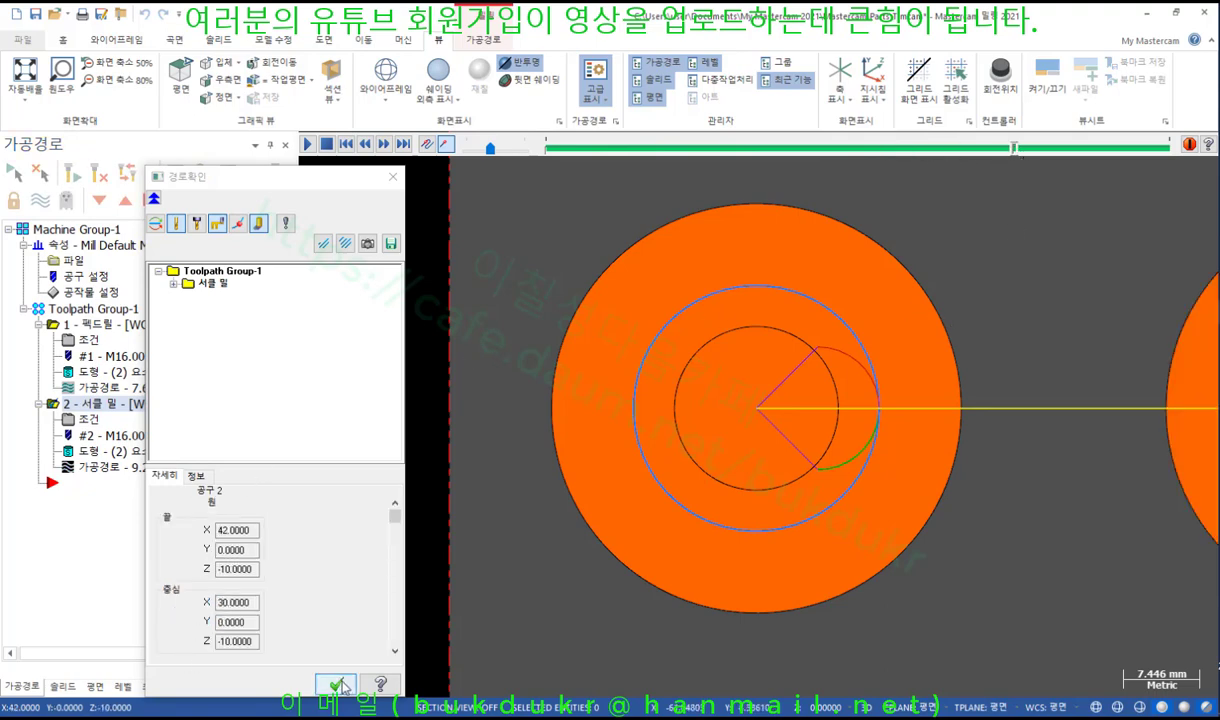
pyautogui.click(336, 684)
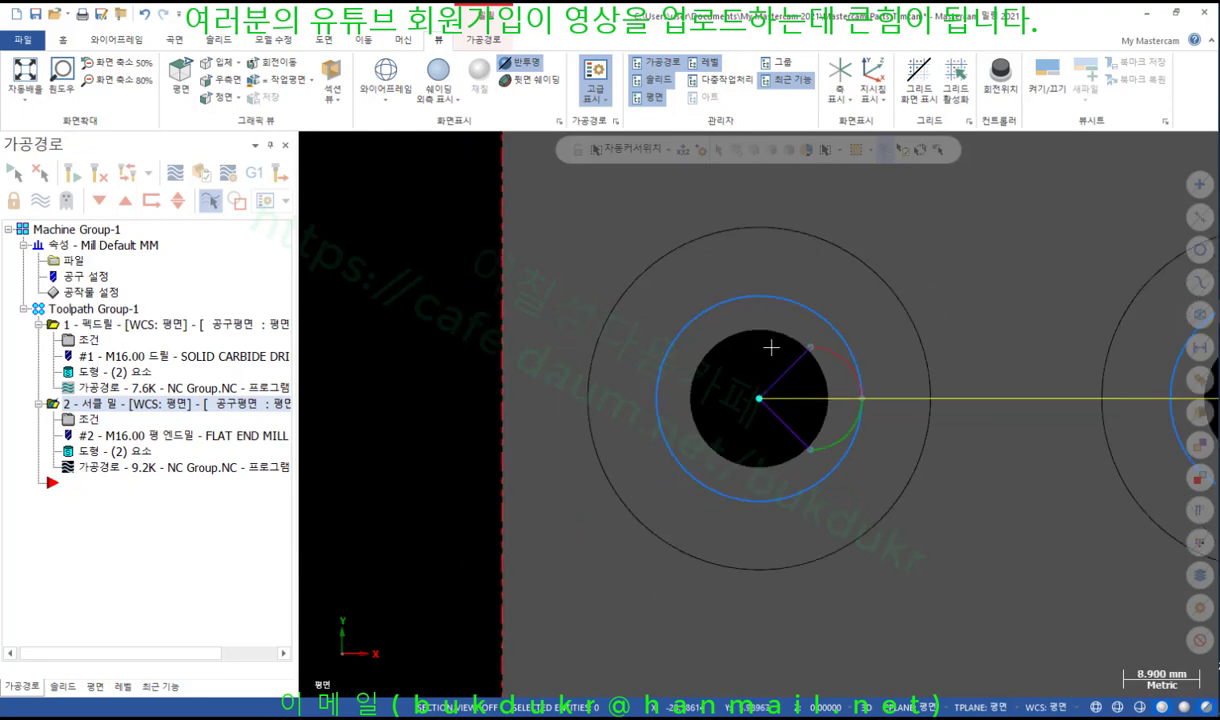
# Enable roughing in the circle mill operation's parameters.
pyautogui.moveTo(771, 346); pyautogui.dragTo(709, 437, button='middle')
pyautogui.scroll(1, 709, 437)
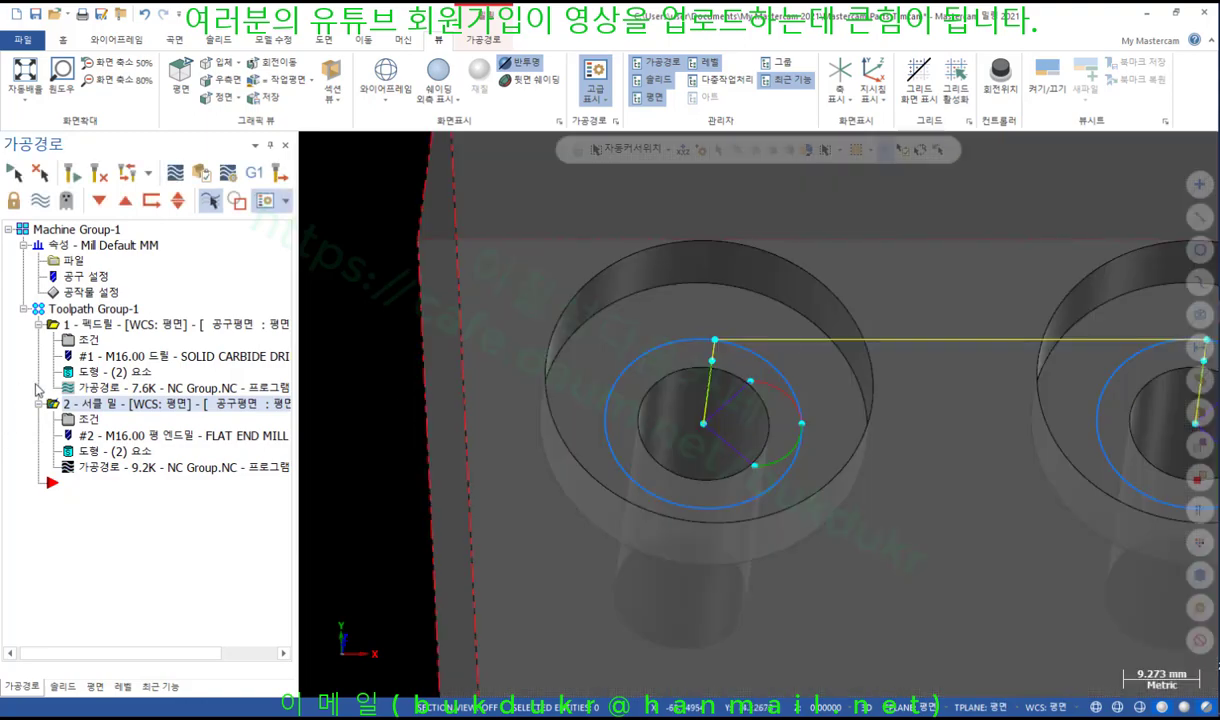
pyautogui.click(88, 419)
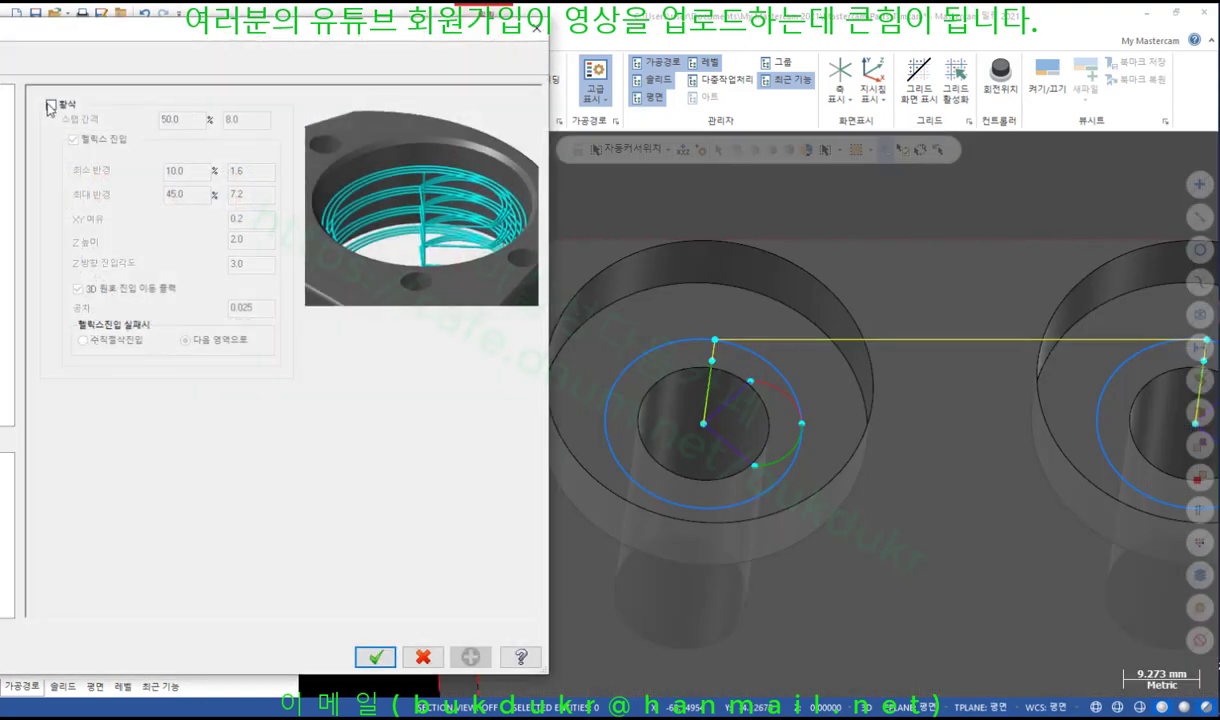
pyautogui.click(51, 105)
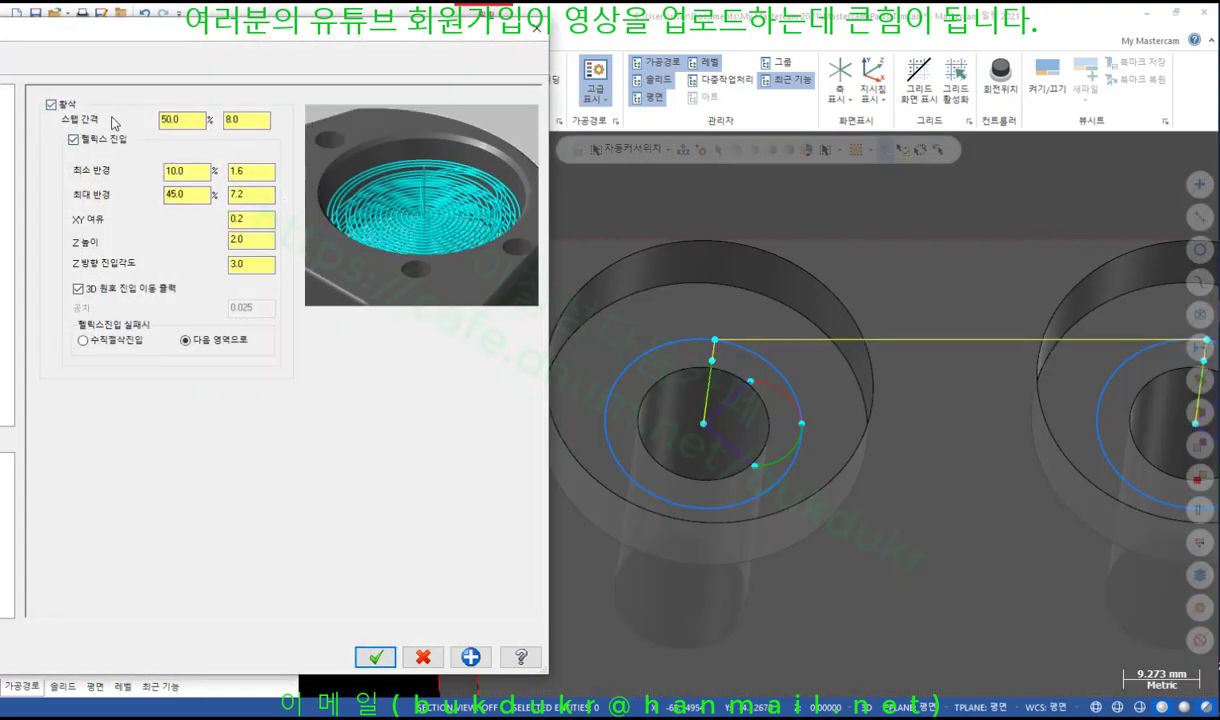
pyautogui.moveTo(197, 38); pyautogui.dragTo(927, 468)
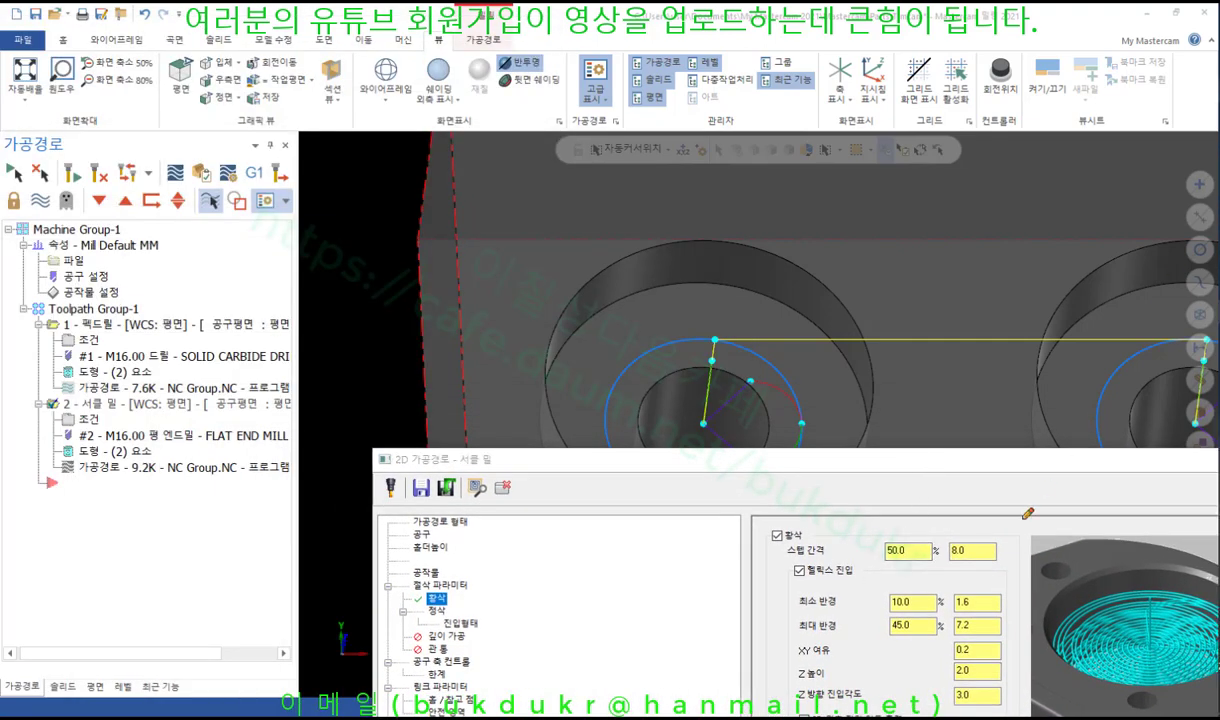
pyautogui.moveTo(757, 539); pyautogui.dragTo(812, 531)
pyautogui.moveTo(775, 582)
pyautogui.mouseDown()
pyautogui.moveTo(858, 577)
pyautogui.moveTo(833, 562)
pyautogui.moveTo(778, 578)
pyautogui.mouseUp()
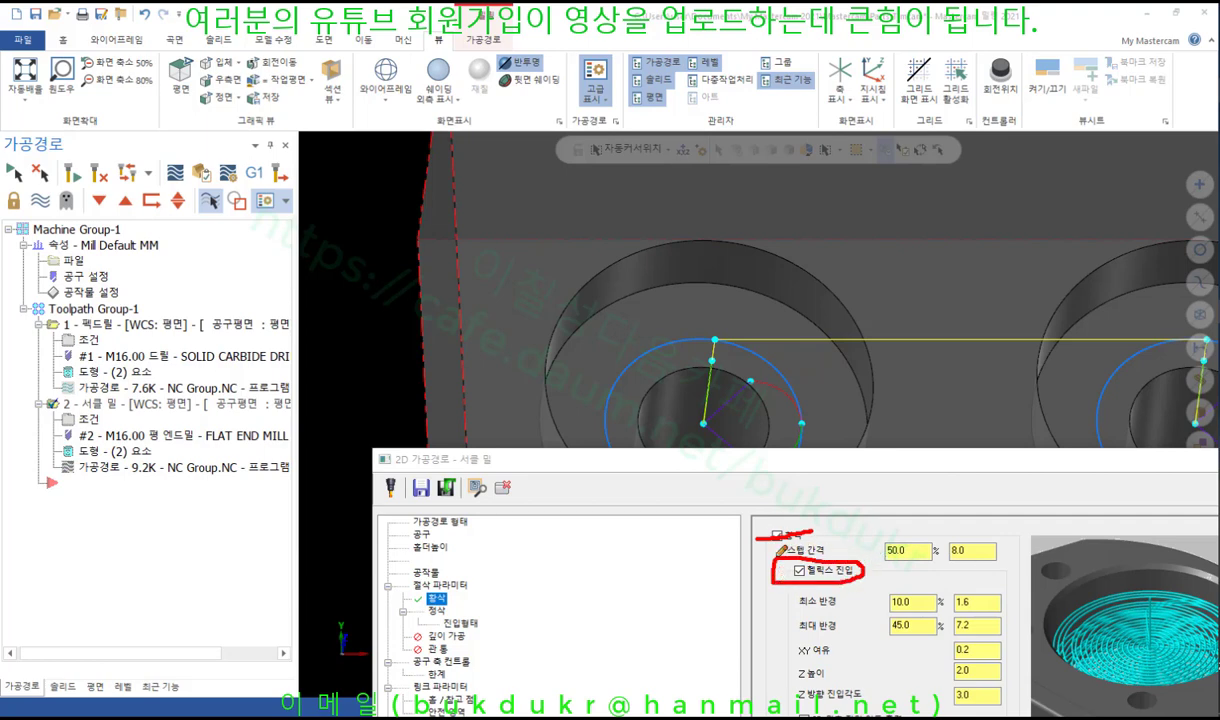
pyautogui.moveTo(930, 540)
pyautogui.mouseDown()
pyautogui.moveTo(902, 556)
pyautogui.moveTo(999, 560)
pyautogui.mouseUp()
pyautogui.rightClick(548, 314)
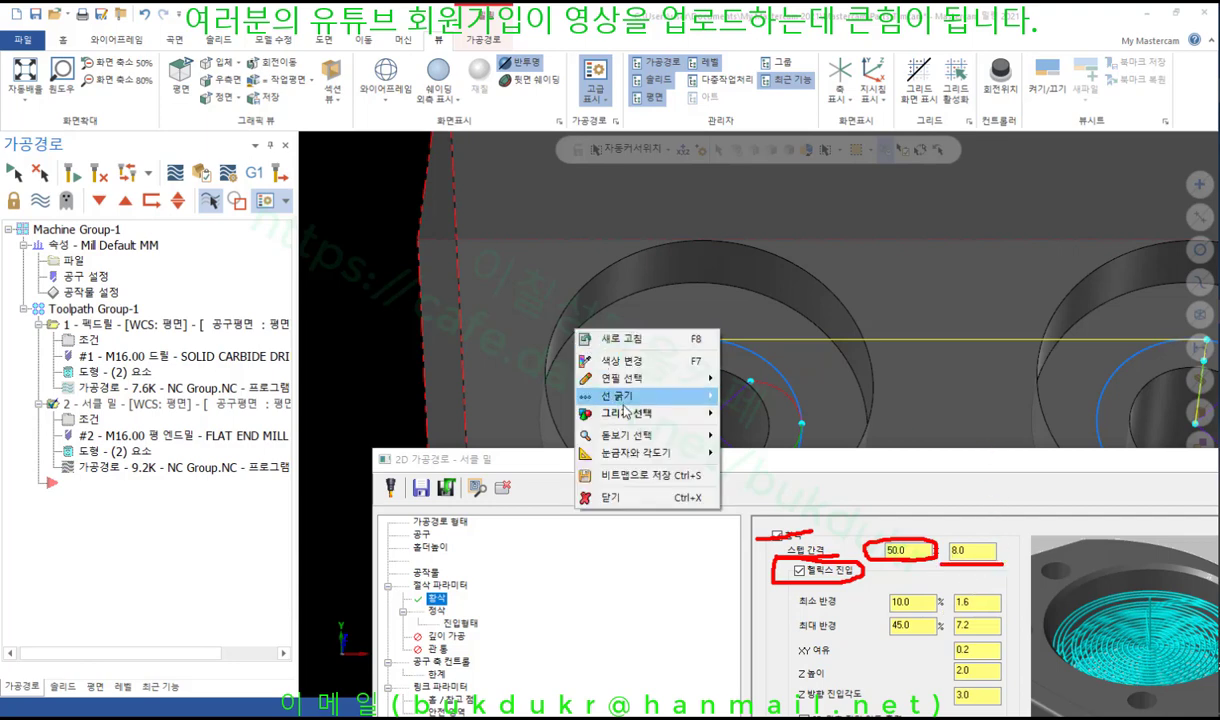
pyautogui.click(605, 478)
# Set the roughing stepover to 2.0 mm and review the helix entry maximum radius and XY clearance settings.
pyautogui.moveTo(925, 468); pyautogui.dragTo(514, 44)
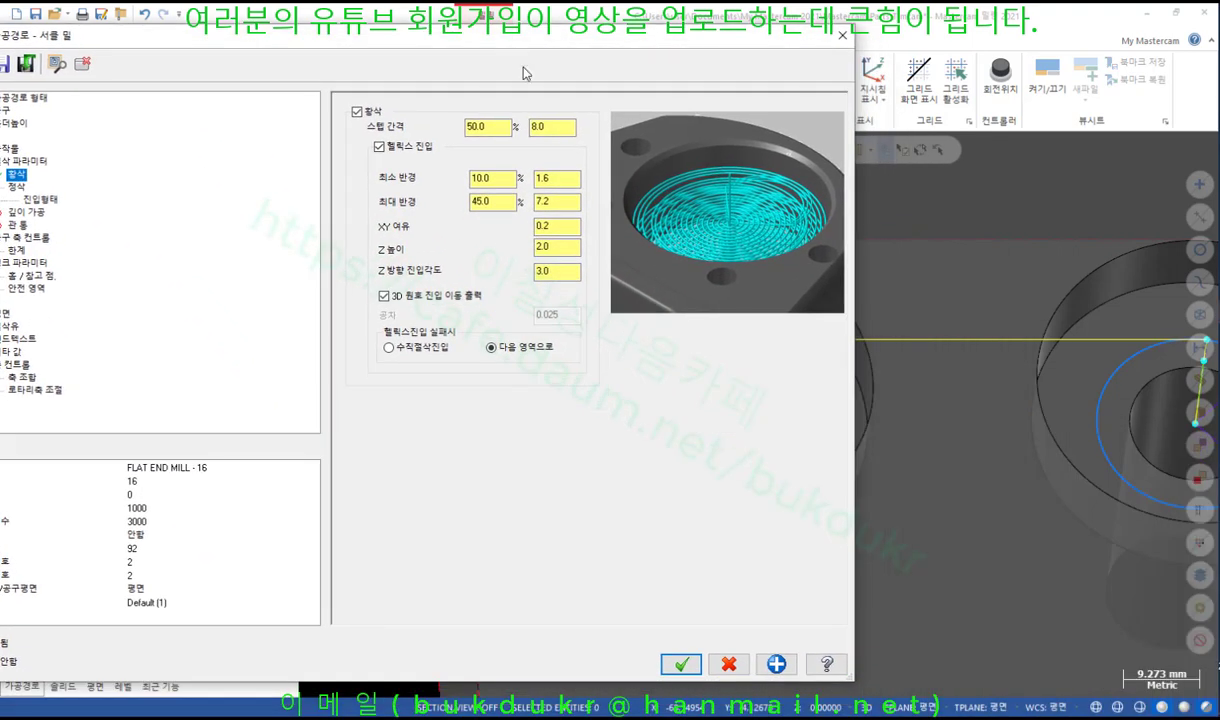
pyautogui.write('2')
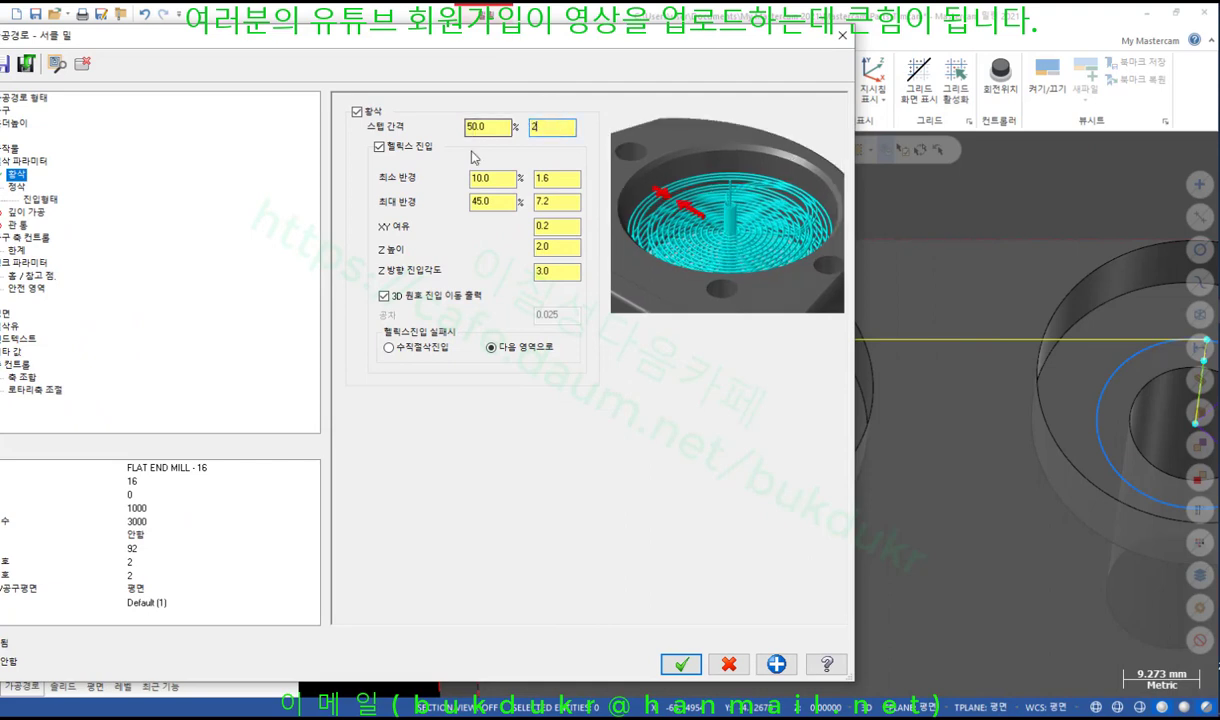
pyautogui.press('Tab')
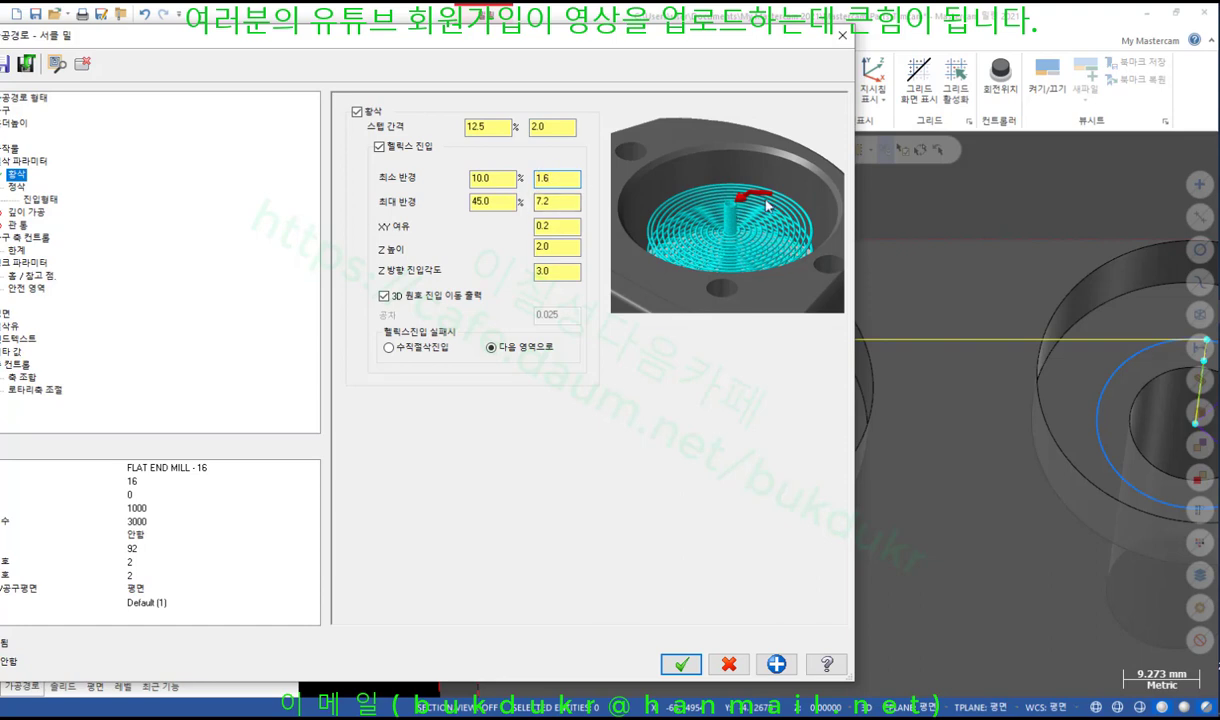
pyautogui.click(505, 202)
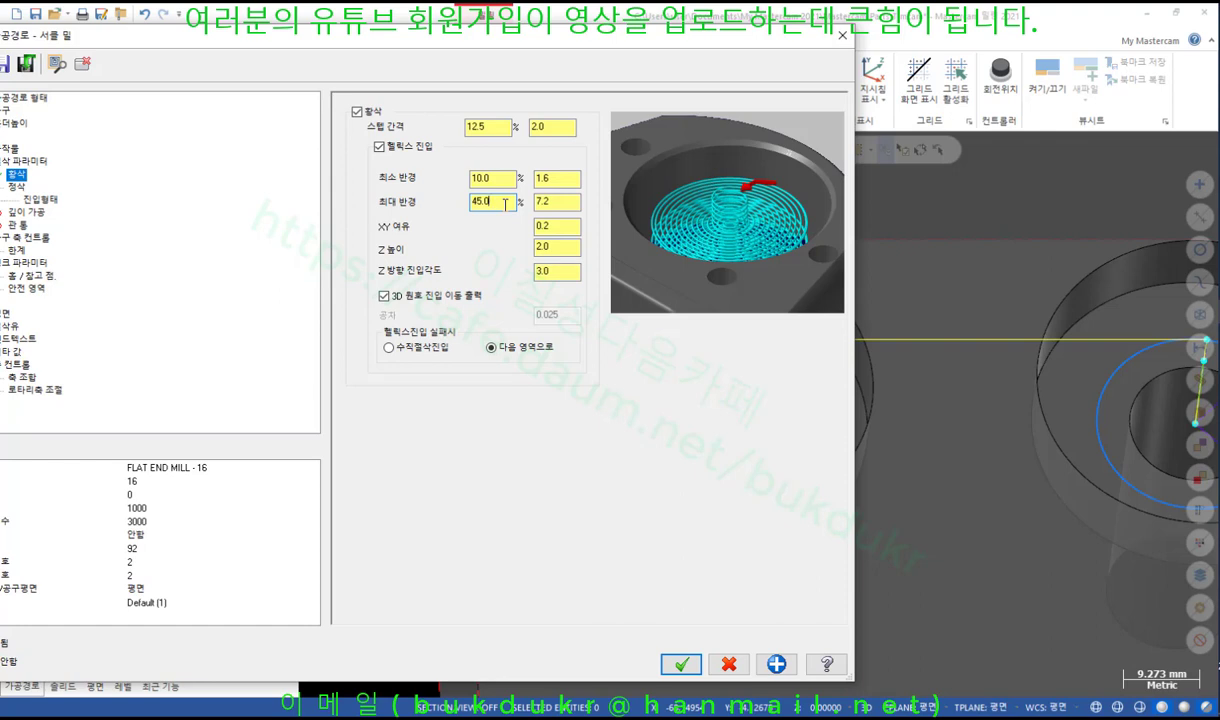
pyautogui.click(548, 226)
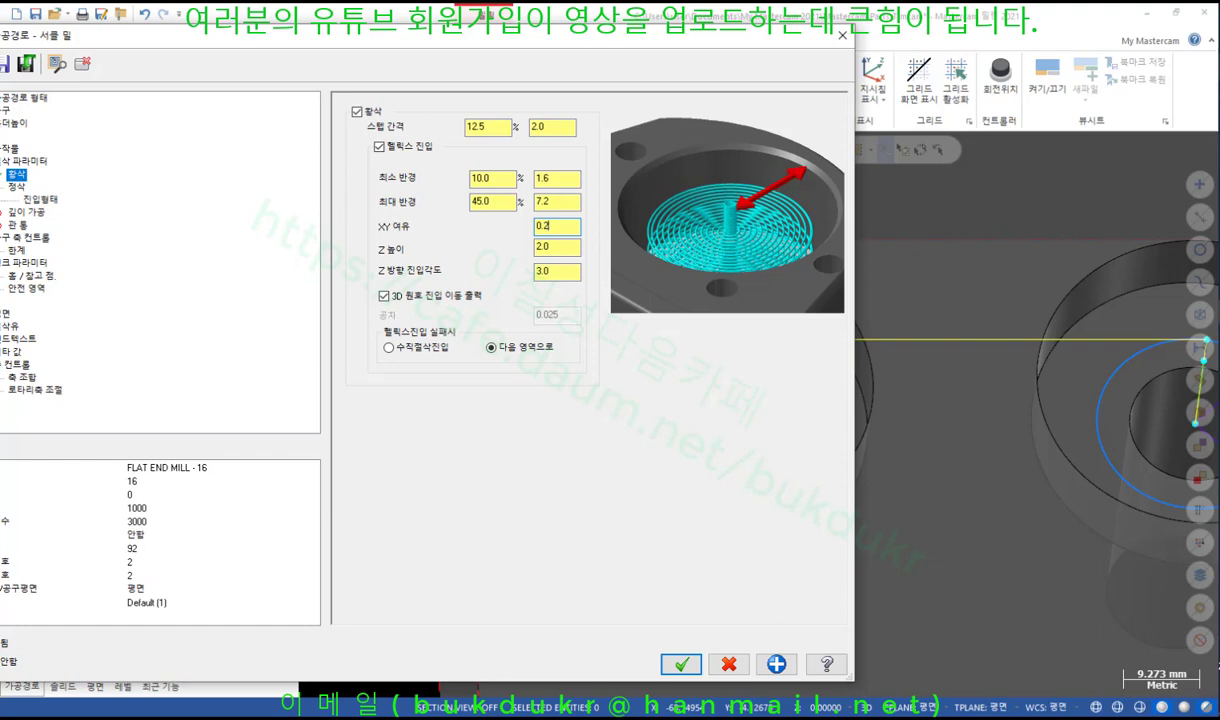
pyautogui.hotkey('ctrl', '2')
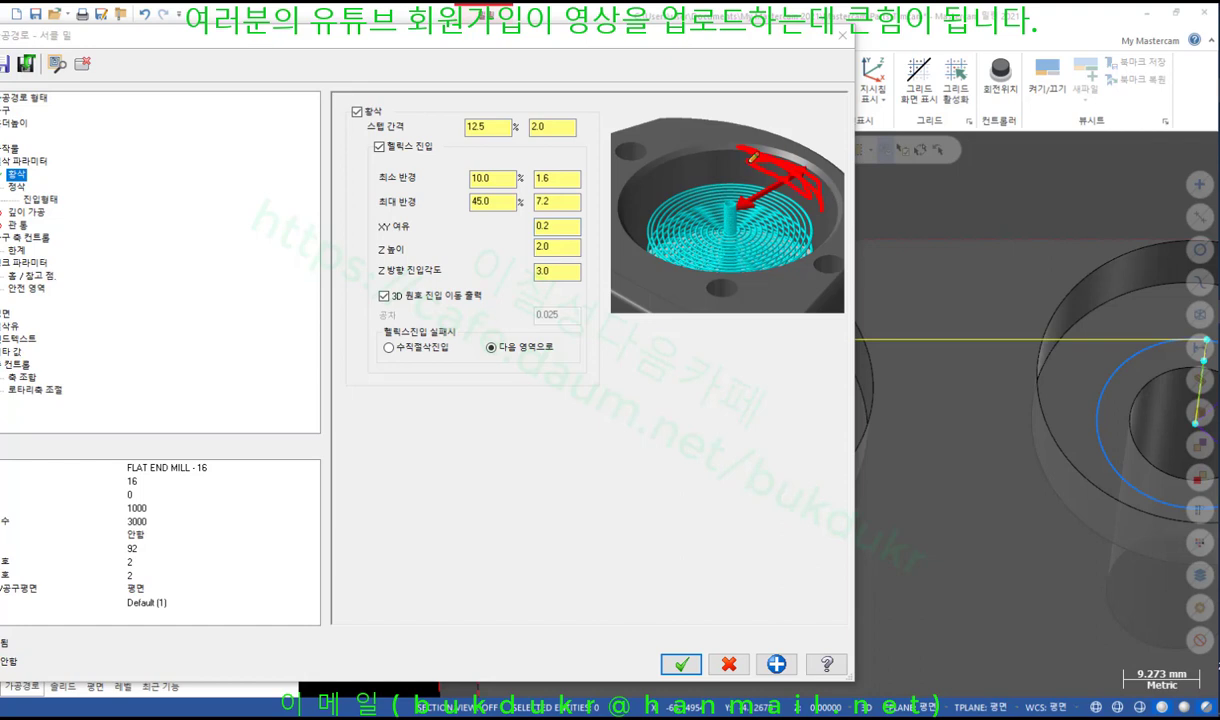
pyautogui.moveTo(516, 230); pyautogui.dragTo(586, 225)
pyautogui.moveTo(366, 257); pyautogui.dragTo(577, 257)
pyautogui.moveTo(326, 459)
pyautogui.mouseDown()
pyautogui.moveTo(785, 455)
pyautogui.moveTo(794, 607)
pyautogui.mouseUp()
pyautogui.moveTo(324, 460); pyautogui.dragTo(318, 587)
pyautogui.moveTo(437, 461)
pyautogui.mouseDown()
pyautogui.moveTo(437, 500)
pyautogui.moveTo(660, 512)
pyautogui.moveTo(675, 461)
pyautogui.mouseUp()
pyautogui.moveTo(521, 515)
pyautogui.mouseDown()
pyautogui.moveTo(526, 615)
pyautogui.moveTo(595, 610)
pyautogui.moveTo(592, 517)
pyautogui.mouseUp()
pyautogui.moveTo(611, 404)
pyautogui.mouseDown()
pyautogui.moveTo(472, 410)
pyautogui.moveTo(618, 430)
pyautogui.moveTo(468, 437)
pyautogui.moveTo(612, 428)
pyautogui.moveTo(460, 452)
pyautogui.moveTo(598, 462)
pyautogui.moveTo(496, 500)
pyautogui.moveTo(622, 452)
pyautogui.mouseUp()
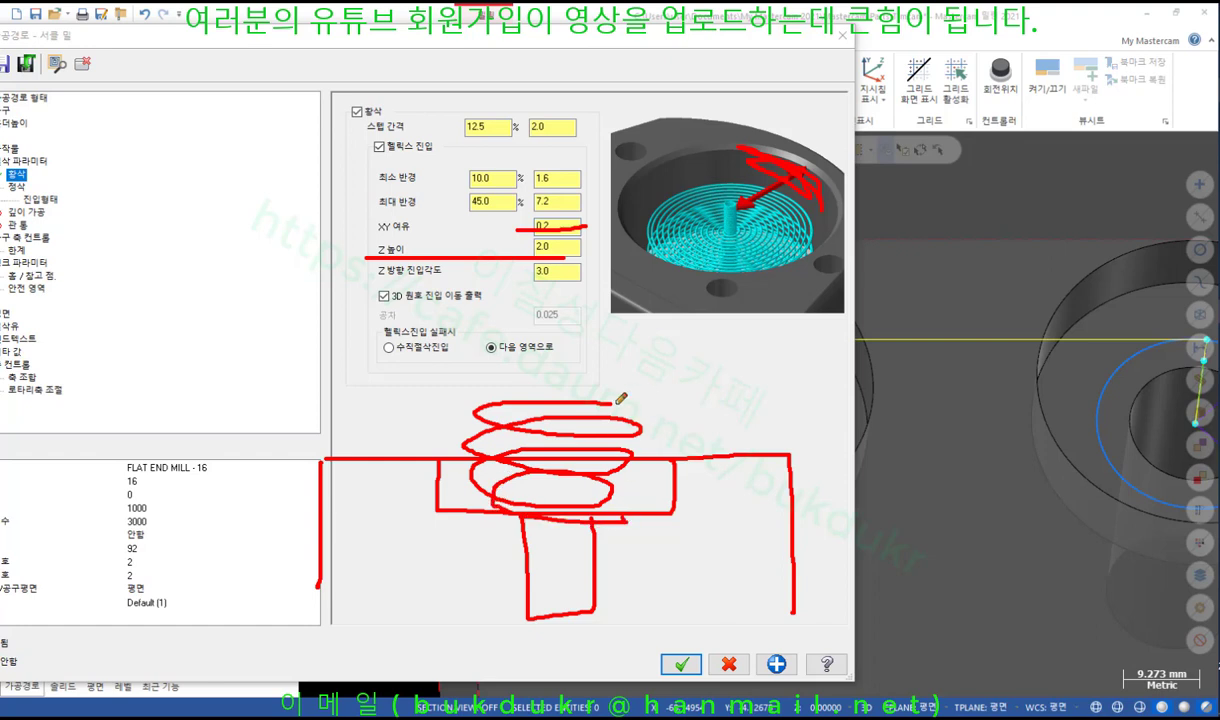
pyautogui.moveTo(620, 400); pyautogui.dragTo(802, 398)
pyautogui.moveTo(724, 383); pyautogui.dragTo(726, 510)
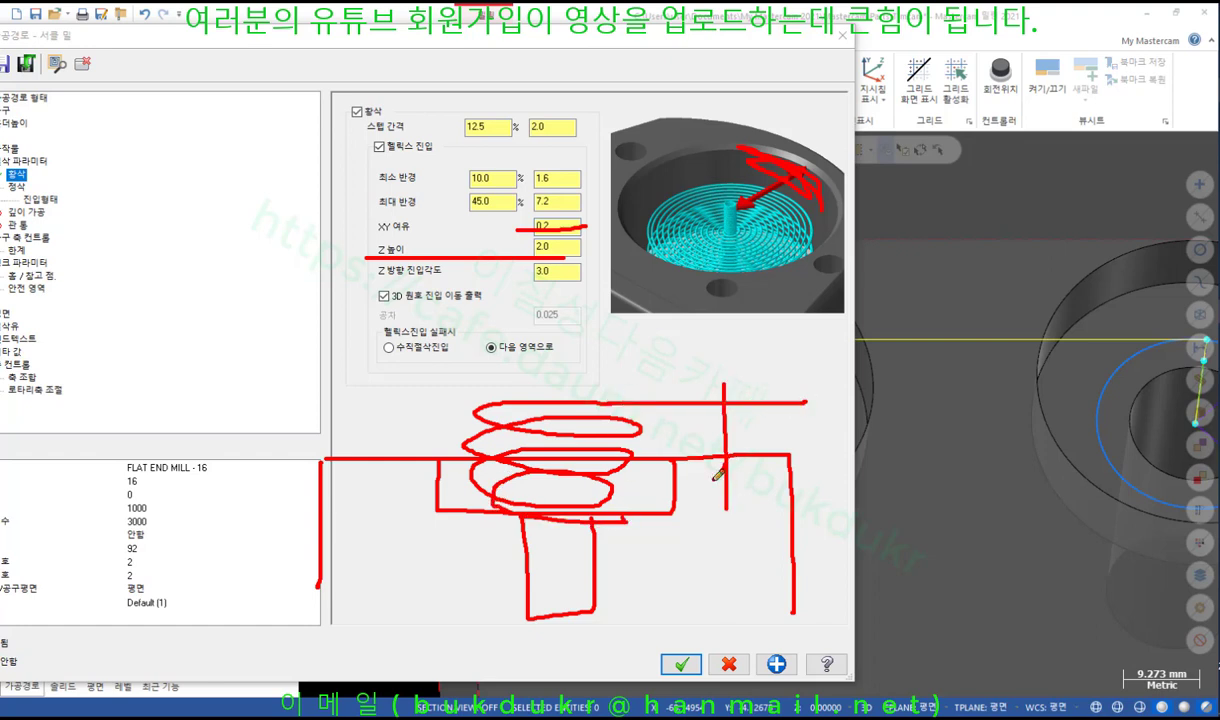
pyautogui.moveTo(736, 462); pyautogui.dragTo(750, 482)
pyautogui.moveTo(708, 380)
pyautogui.mouseDown()
pyautogui.moveTo(726, 400)
pyautogui.moveTo(750, 376)
pyautogui.moveTo(757, 450)
pyautogui.moveTo(772, 432)
pyautogui.mouseUp()
pyautogui.moveTo(772, 424); pyautogui.dragTo(772, 450)
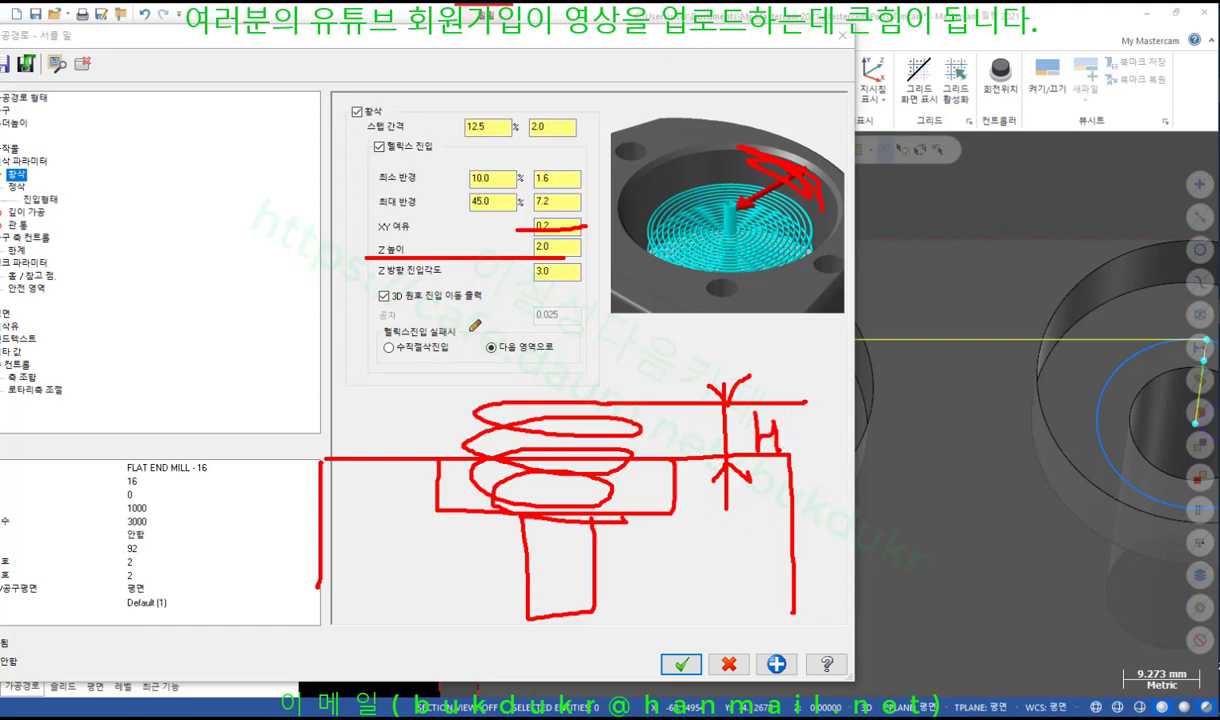
pyautogui.moveTo(363, 255)
pyautogui.mouseDown()
pyautogui.moveTo(450, 236)
pyautogui.moveTo(595, 234)
pyautogui.moveTo(600, 257)
pyautogui.mouseUp()
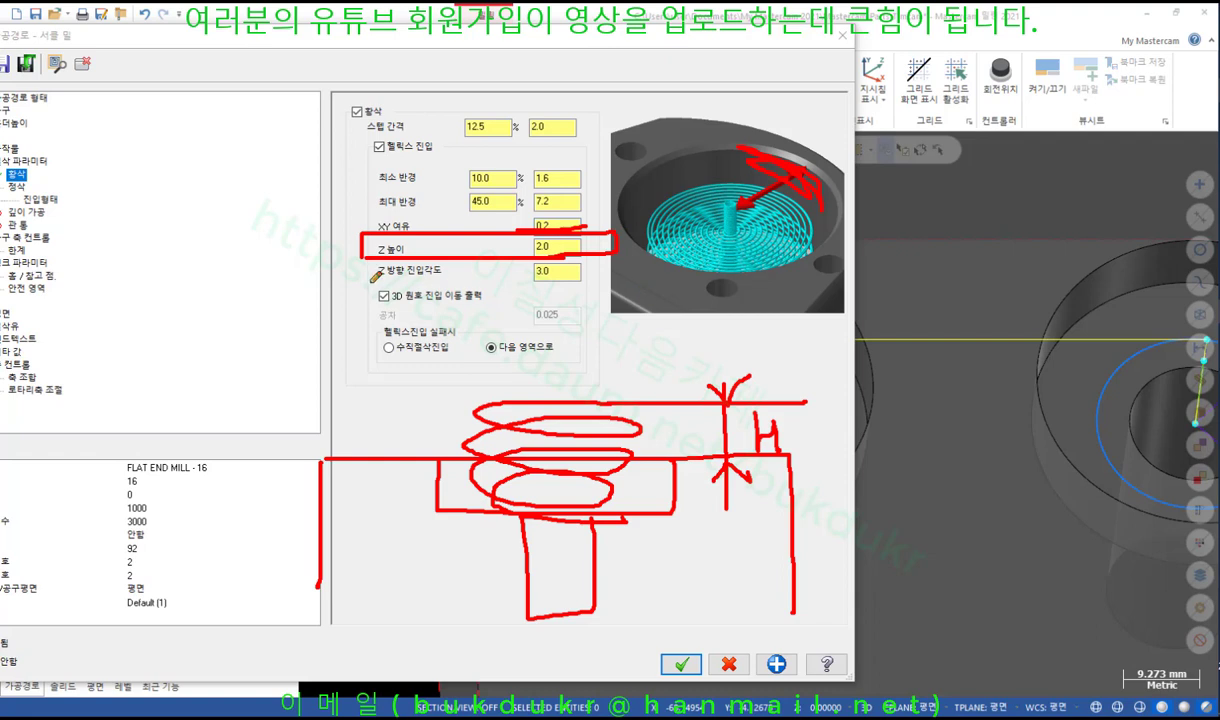
pyautogui.moveTo(368, 283); pyautogui.dragTo(459, 283)
pyautogui.moveTo(378, 370)
pyautogui.mouseDown()
pyautogui.moveTo(266, 370)
pyautogui.moveTo(85, 455)
pyautogui.moveTo(250, 552)
pyautogui.moveTo(339, 489)
pyautogui.moveTo(128, 495)
pyautogui.moveTo(185, 650)
pyautogui.mouseUp()
pyautogui.moveTo(611, 363); pyautogui.dragTo(621, 364)
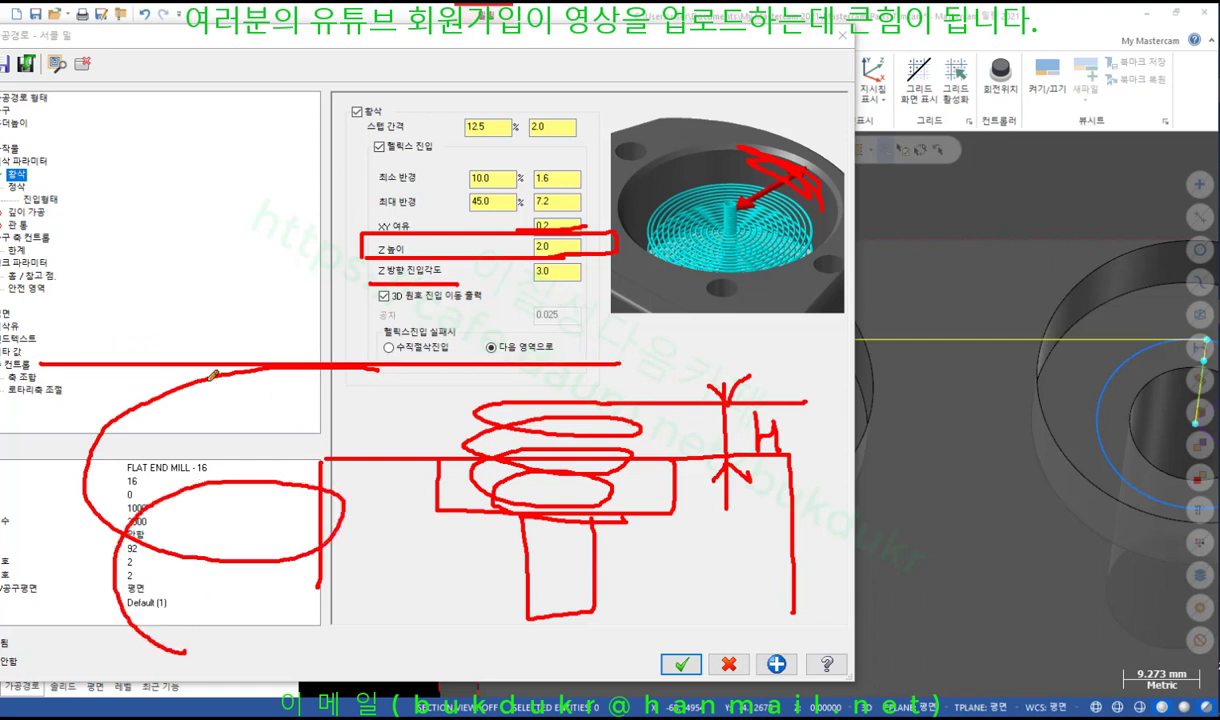
pyautogui.moveTo(252, 352)
pyautogui.mouseDown()
pyautogui.moveTo(70, 400)
pyautogui.moveTo(90, 412)
pyautogui.mouseUp()
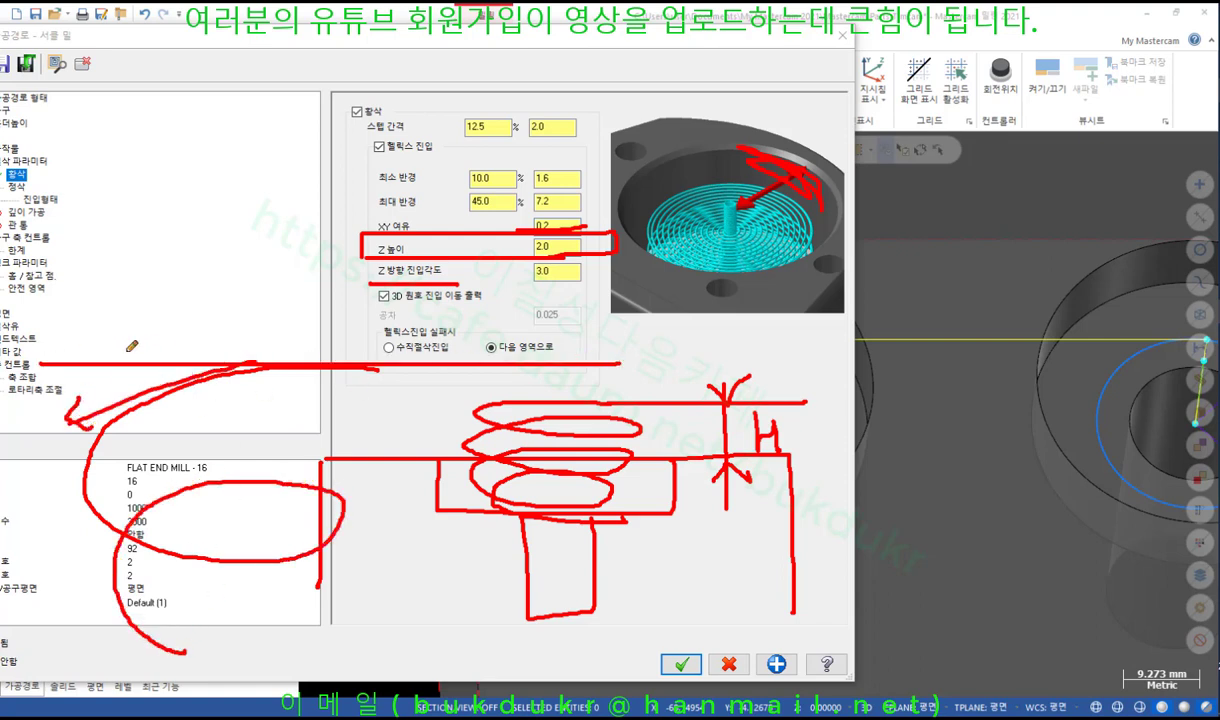
pyautogui.moveTo(125, 347); pyautogui.dragTo(150, 432)
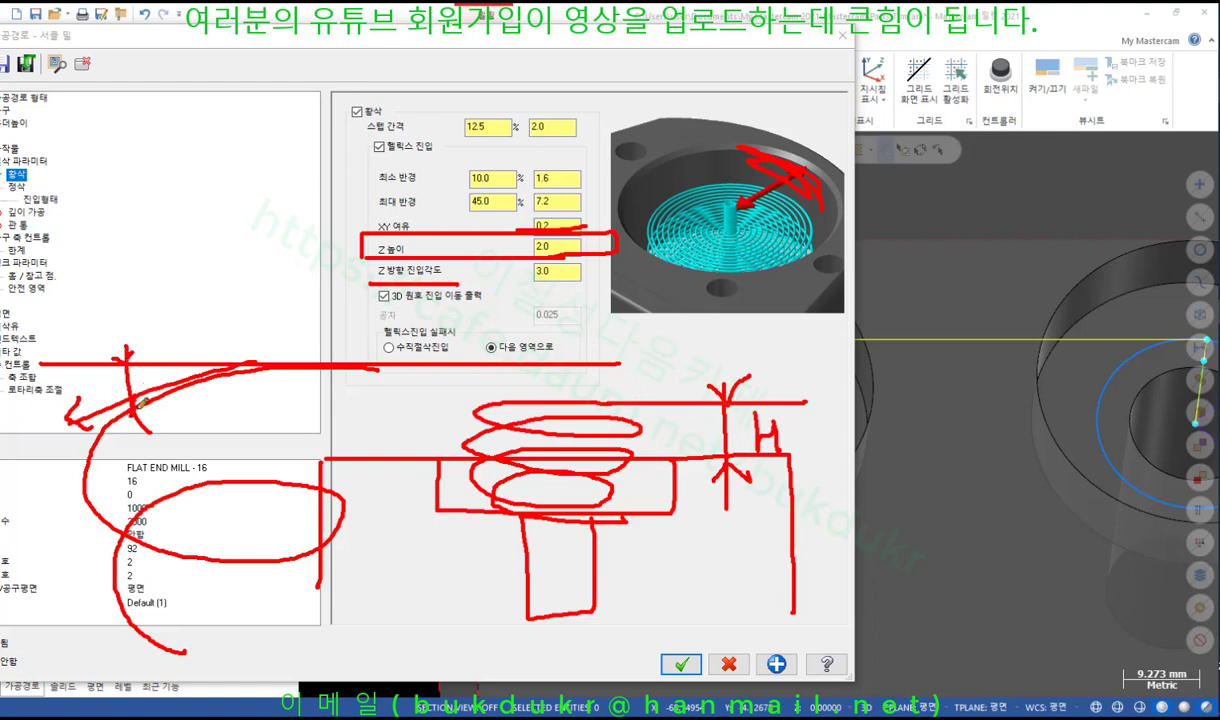
pyautogui.rightClick(234, 226)
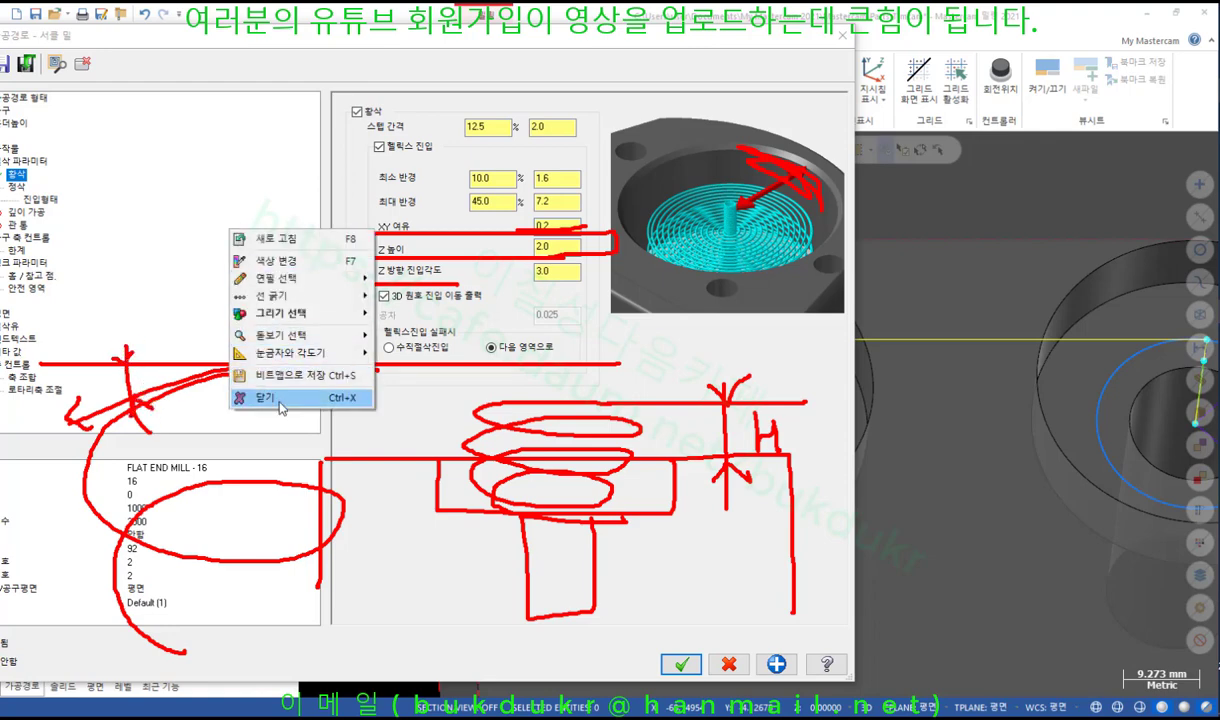
pyautogui.click(326, 386)
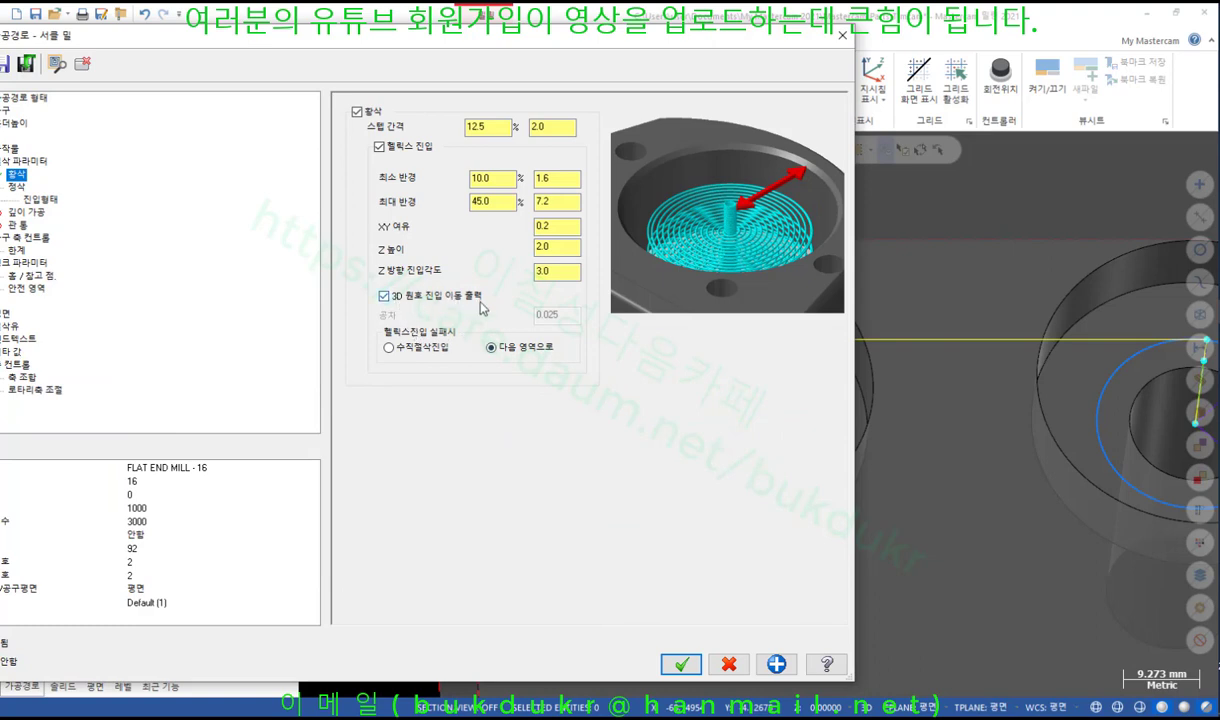
# Turn off 3D arc output for the helix entry motion and select the tolerance value.
pyautogui.click(383, 295)
pyautogui.doubleClick(540, 315)
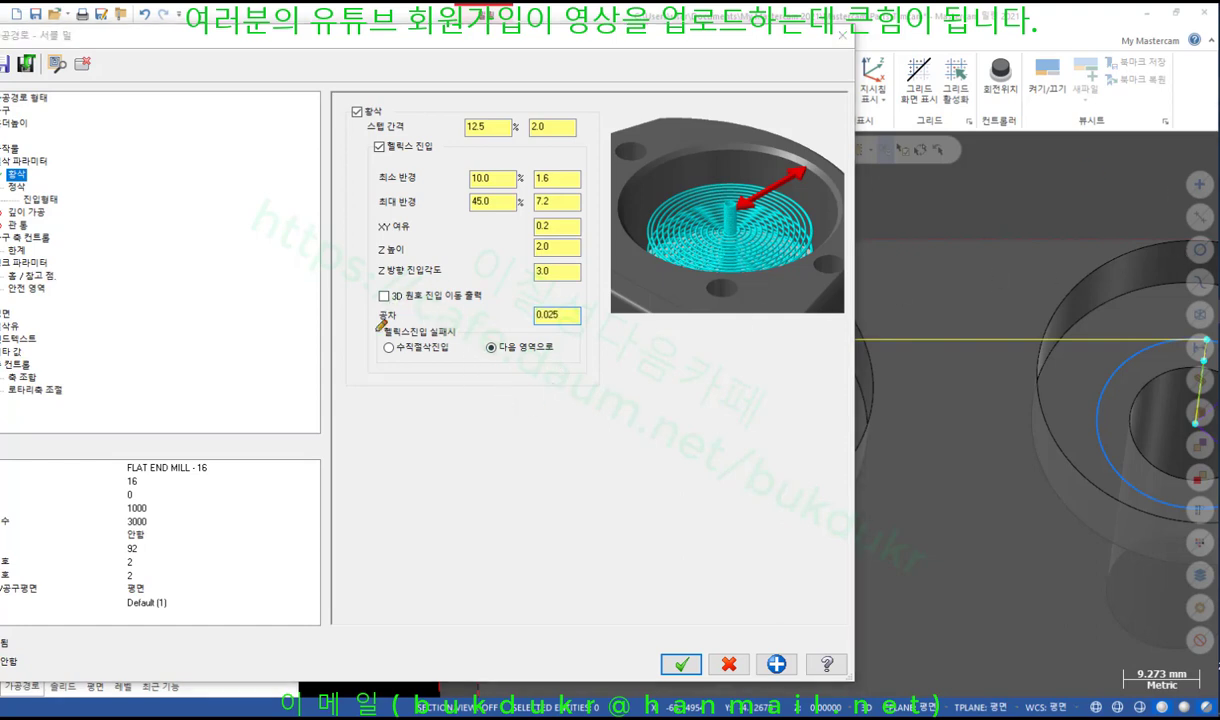
pyautogui.moveTo(372, 352)
pyautogui.mouseDown()
pyautogui.moveTo(455, 356)
pyautogui.moveTo(467, 368)
pyautogui.mouseUp()
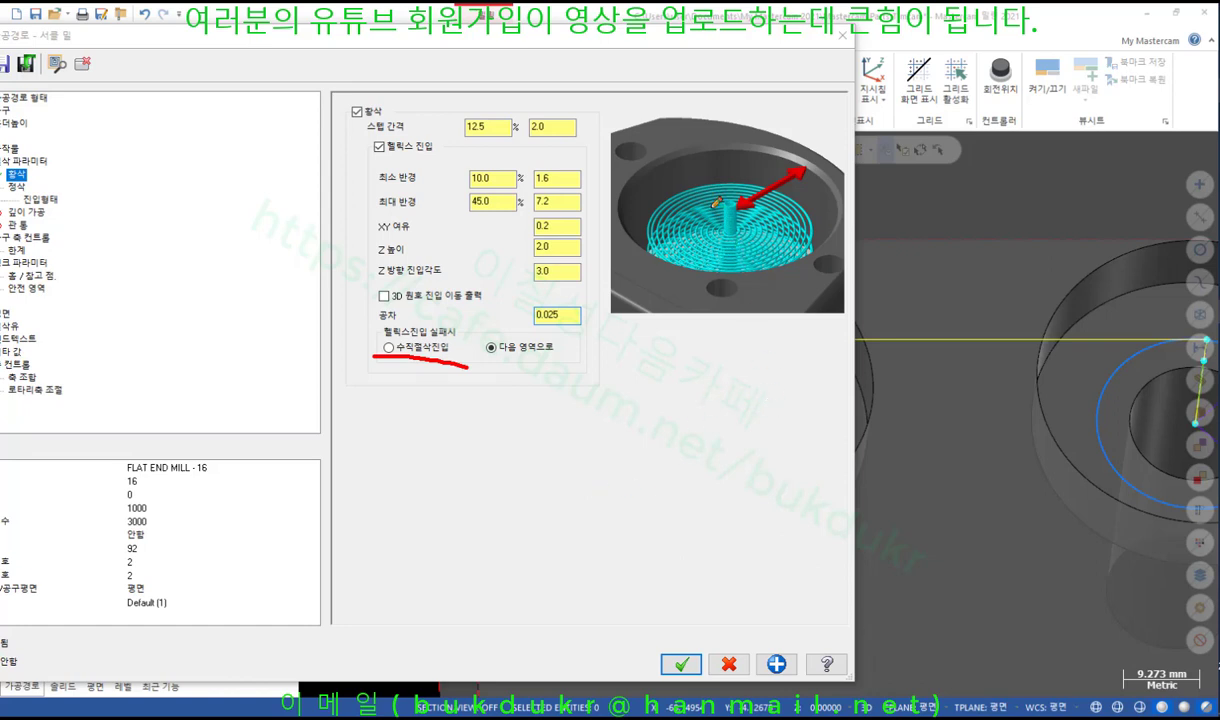
pyautogui.moveTo(729, 117); pyautogui.dragTo(729, 268)
pyautogui.moveTo(710, 224)
pyautogui.mouseDown()
pyautogui.moveTo(728, 268)
pyautogui.moveTo(749, 222)
pyautogui.mouseUp()
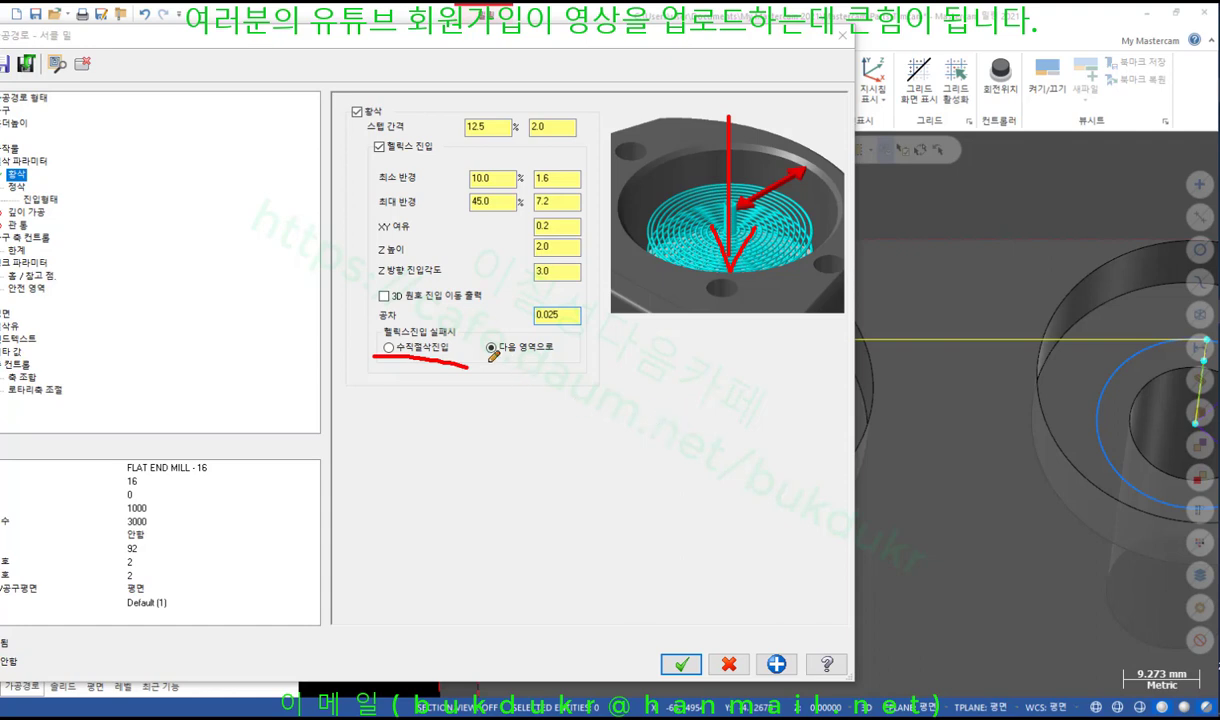
pyautogui.moveTo(488, 362); pyautogui.dragTo(555, 351)
pyautogui.moveTo(445, 582)
pyautogui.mouseDown()
pyautogui.moveTo(564, 540)
pyautogui.moveTo(432, 582)
pyautogui.mouseUp()
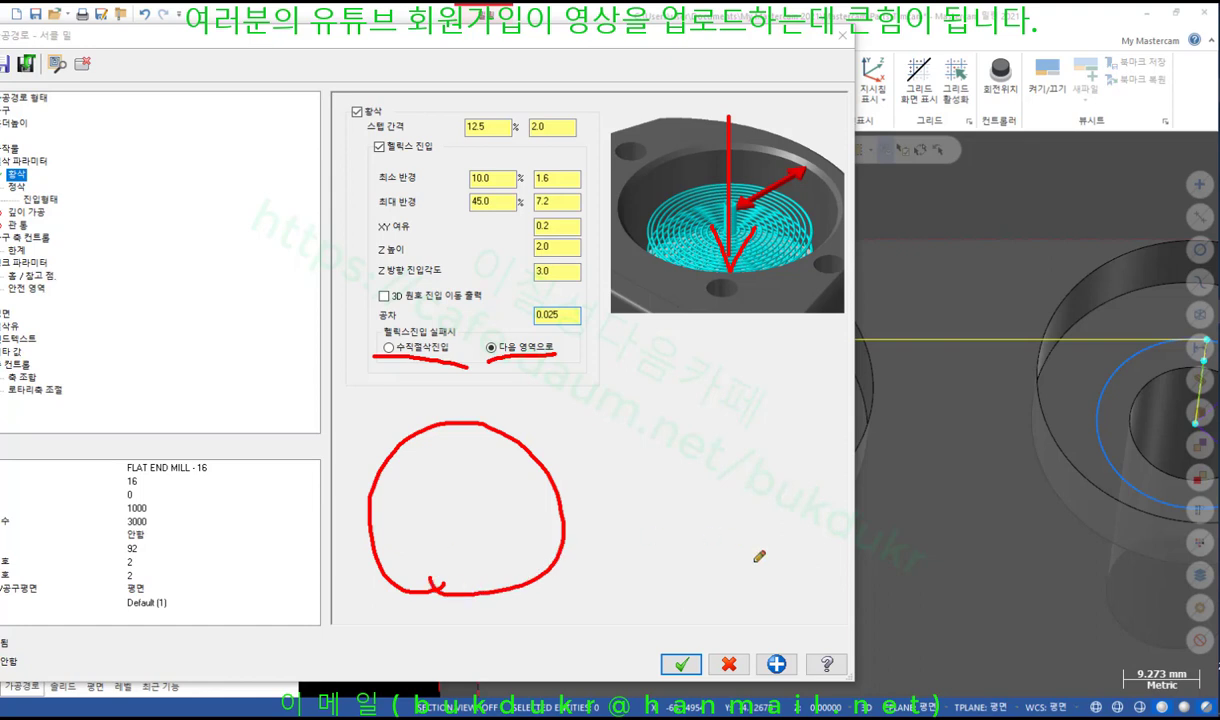
pyautogui.moveTo(740, 572)
pyautogui.mouseDown()
pyautogui.moveTo(809, 499)
pyautogui.moveTo(738, 570)
pyautogui.mouseUp()
pyautogui.moveTo(481, 531)
pyautogui.mouseDown()
pyautogui.moveTo(443, 512)
pyautogui.moveTo(498, 506)
pyautogui.moveTo(477, 517)
pyautogui.mouseUp()
pyautogui.moveTo(540, 404); pyautogui.dragTo(383, 580)
pyautogui.moveTo(381, 437); pyautogui.dragTo(543, 628)
pyautogui.moveTo(470, 465)
pyautogui.mouseDown()
pyautogui.moveTo(666, 412)
pyautogui.moveTo(705, 440)
pyautogui.moveTo(705, 520)
pyautogui.moveTo(766, 508)
pyautogui.mouseUp()
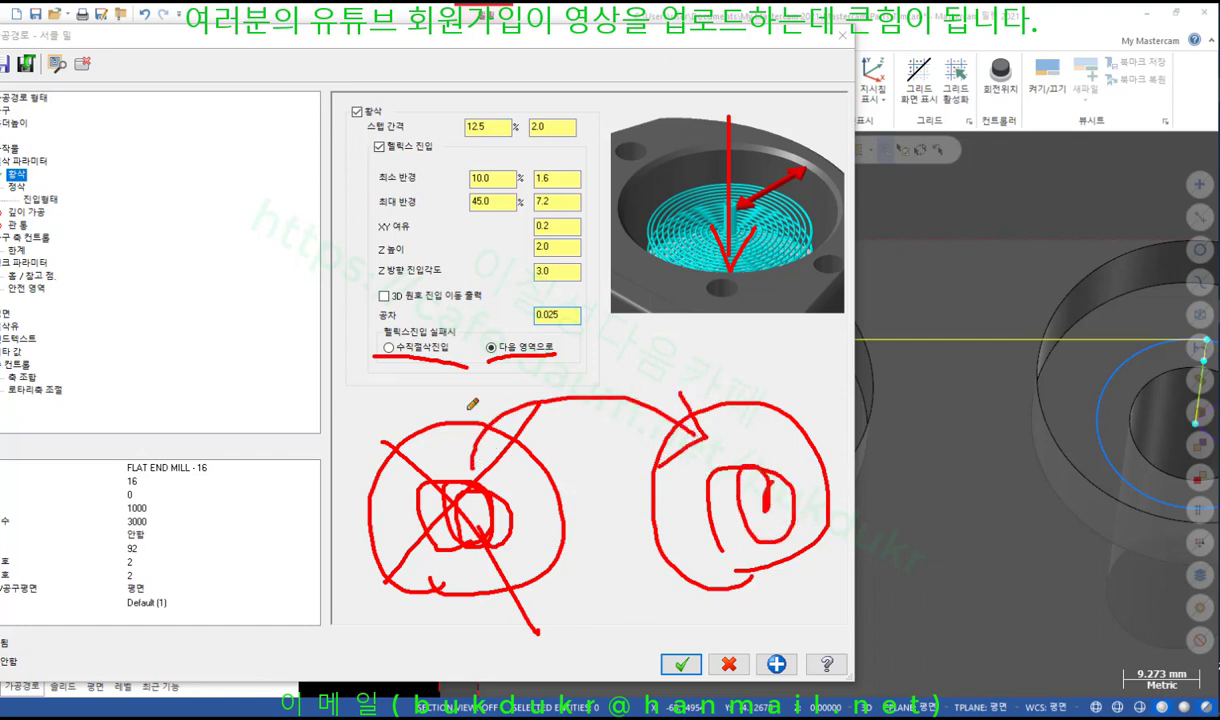
pyautogui.rightClick(927, 326)
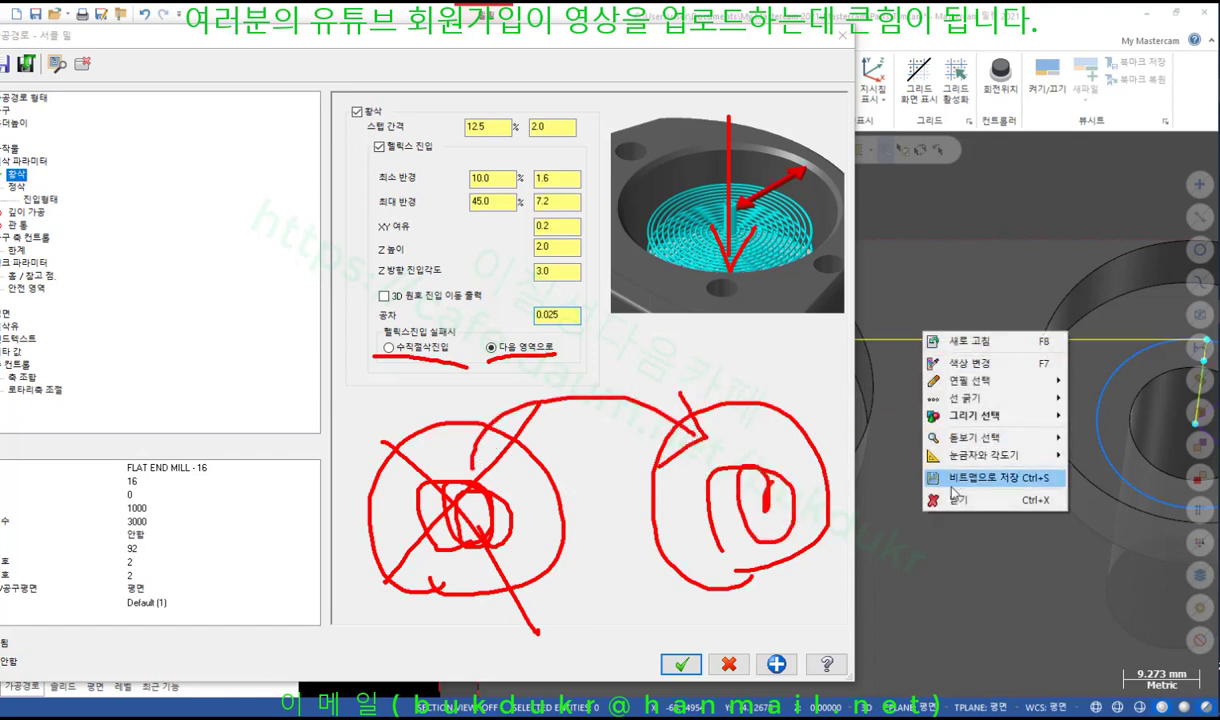
pyautogui.click(940, 469)
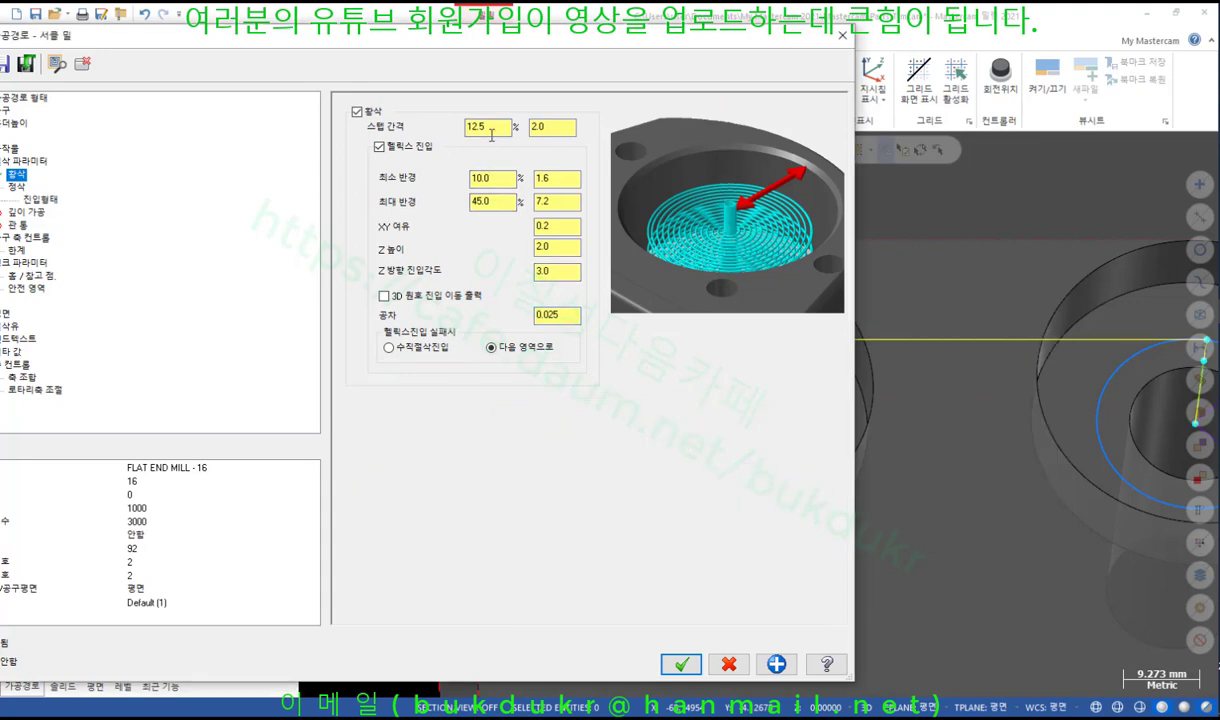
# Accept the circle mill roughing parameters and regenerate the toolpath to inspect the helix entry in the first hole.
pyautogui.click(681, 664)
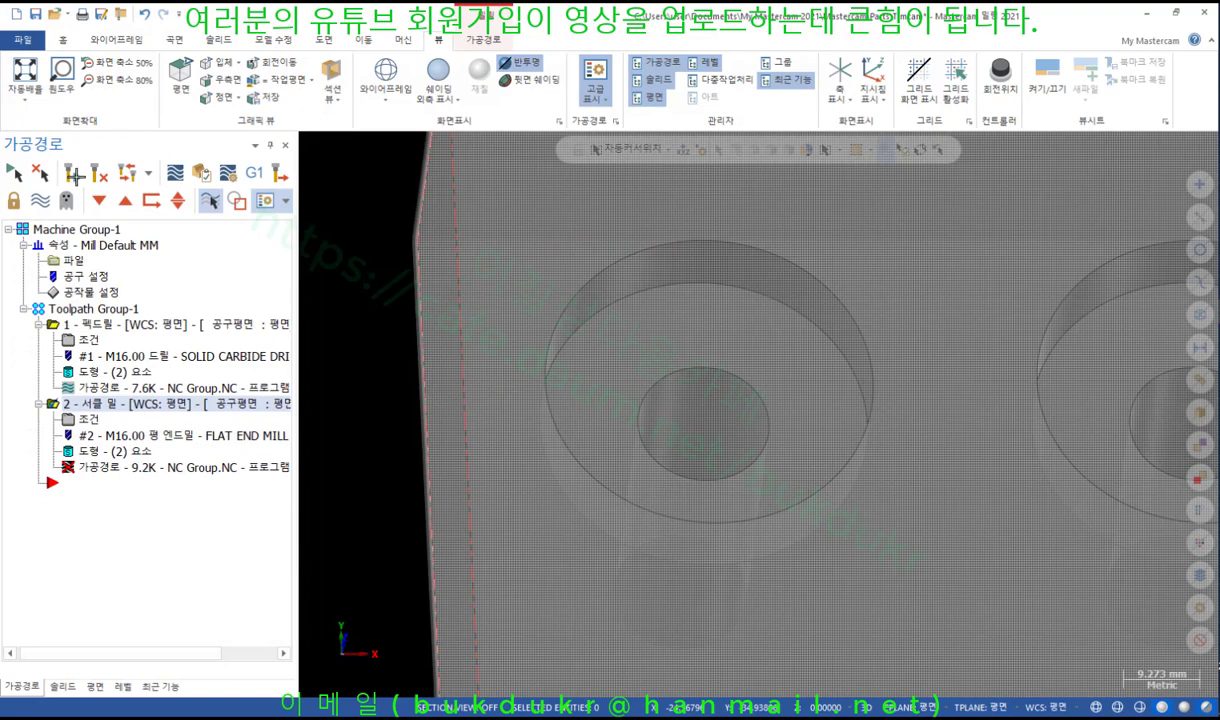
pyautogui.click(67, 176)
pyautogui.scroll(-1, 777, 417)
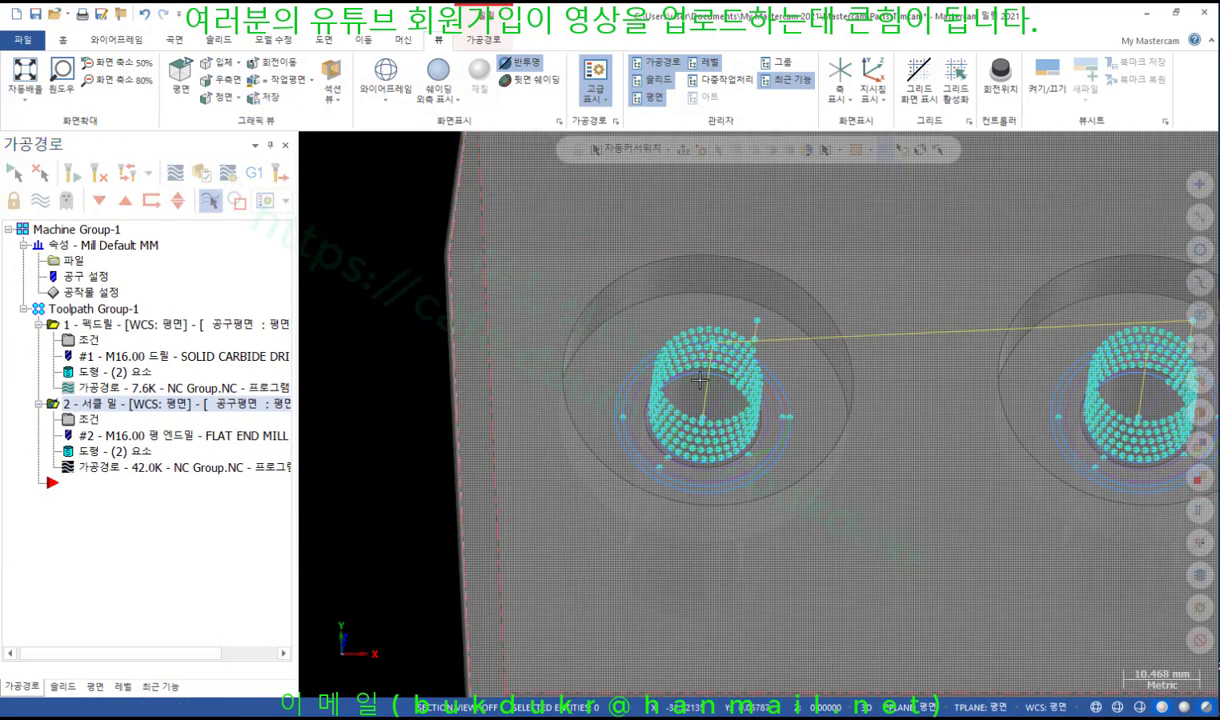
pyautogui.moveTo(777, 417); pyautogui.dragTo(758, 382, button='middle')
pyautogui.scroll(2, 758, 382)
pyautogui.scroll(3, 758, 382)
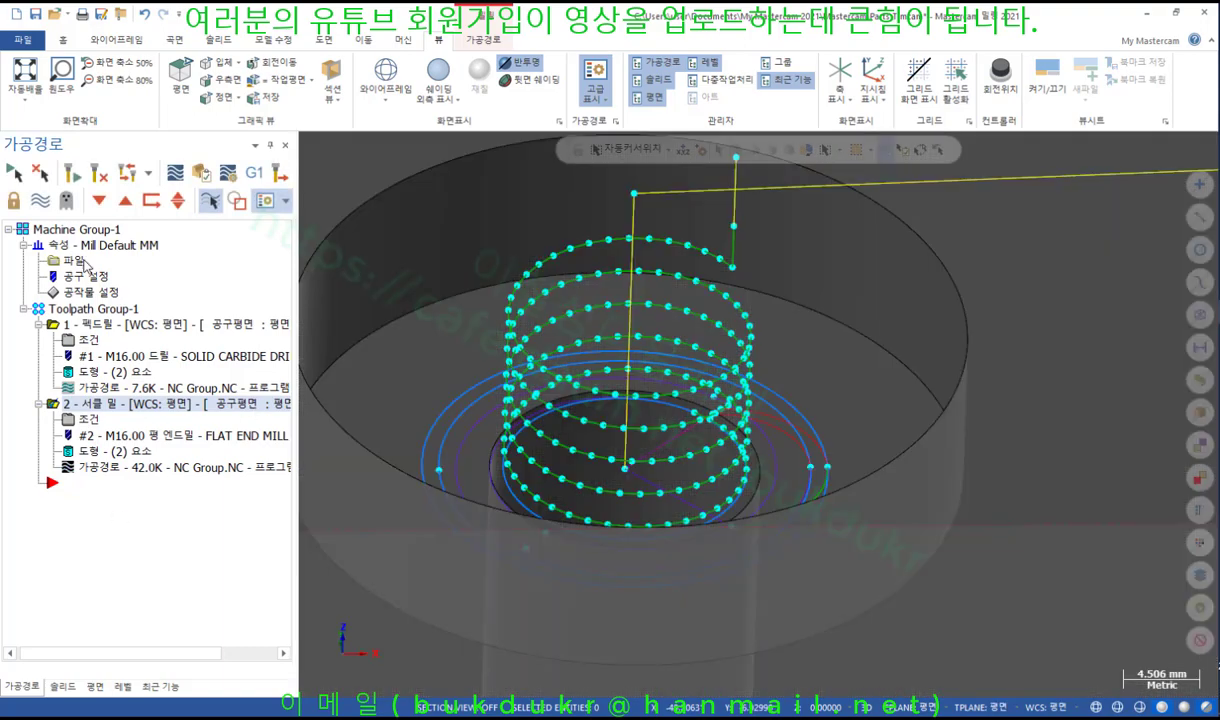
# Analyze the helix entry moves of the circle mill toolpath with the toolpath analysis command.
pyautogui.click(63, 42)
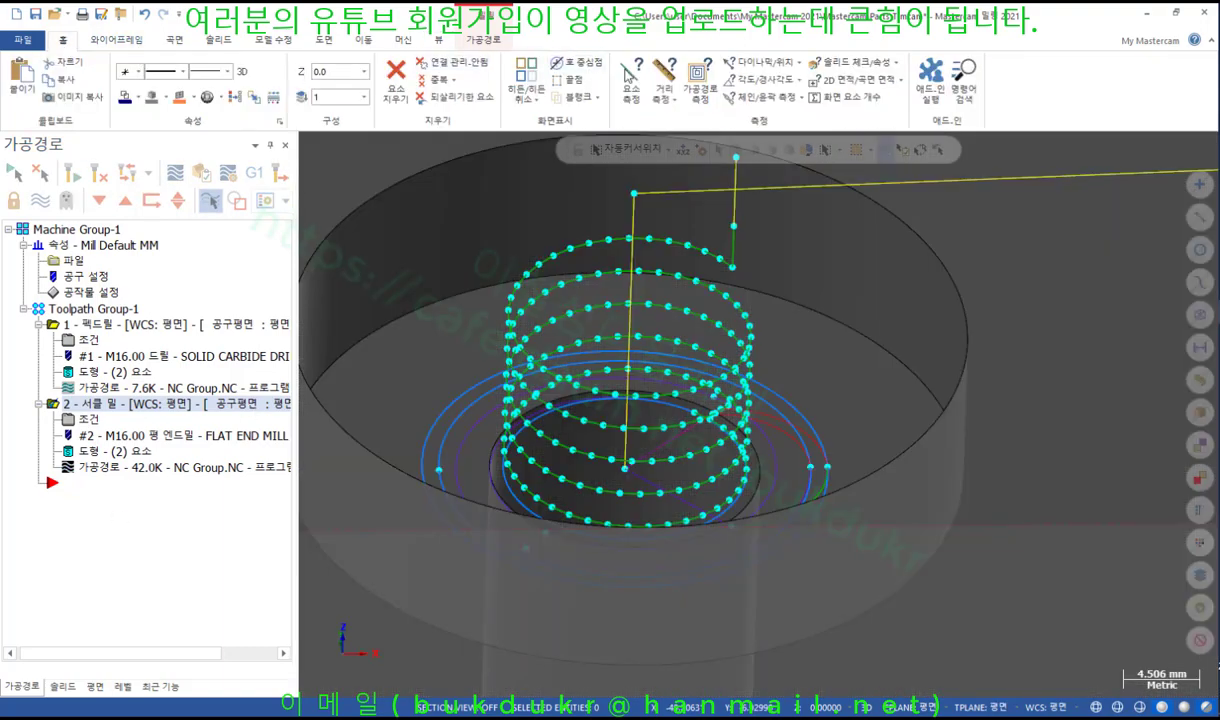
pyautogui.click(699, 80)
pyautogui.scroll(-1, 743, 287)
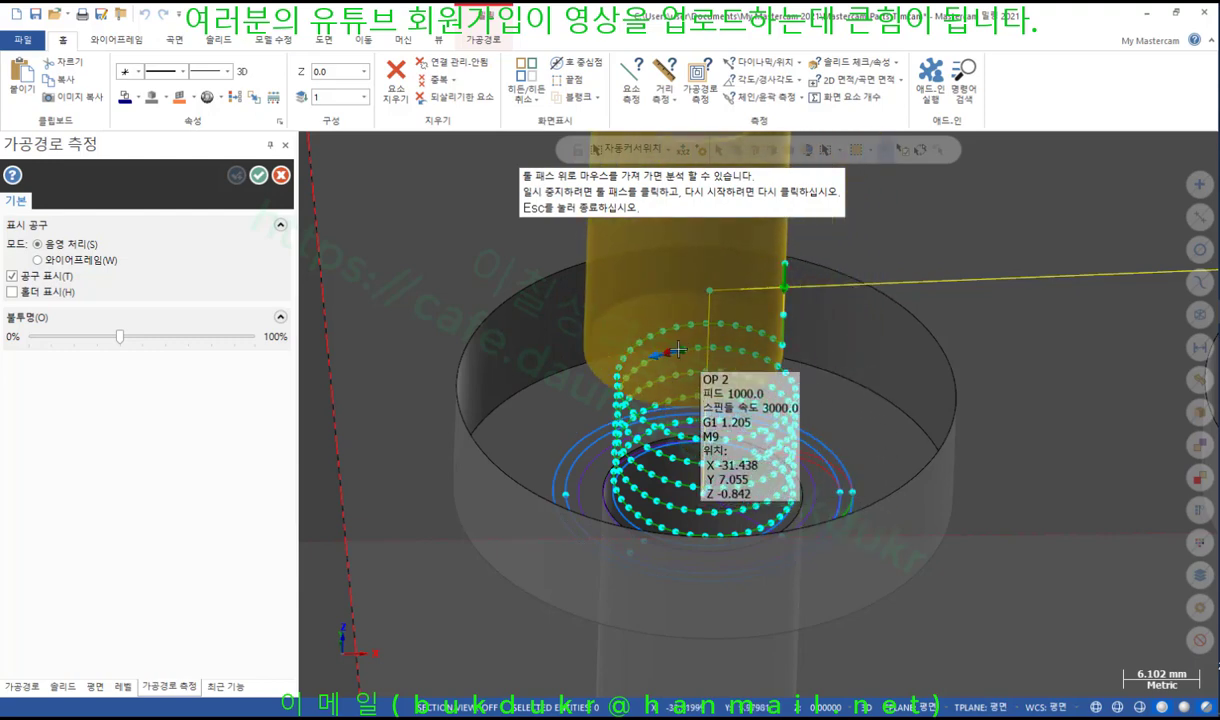
pyautogui.scroll(1, 725, 380)
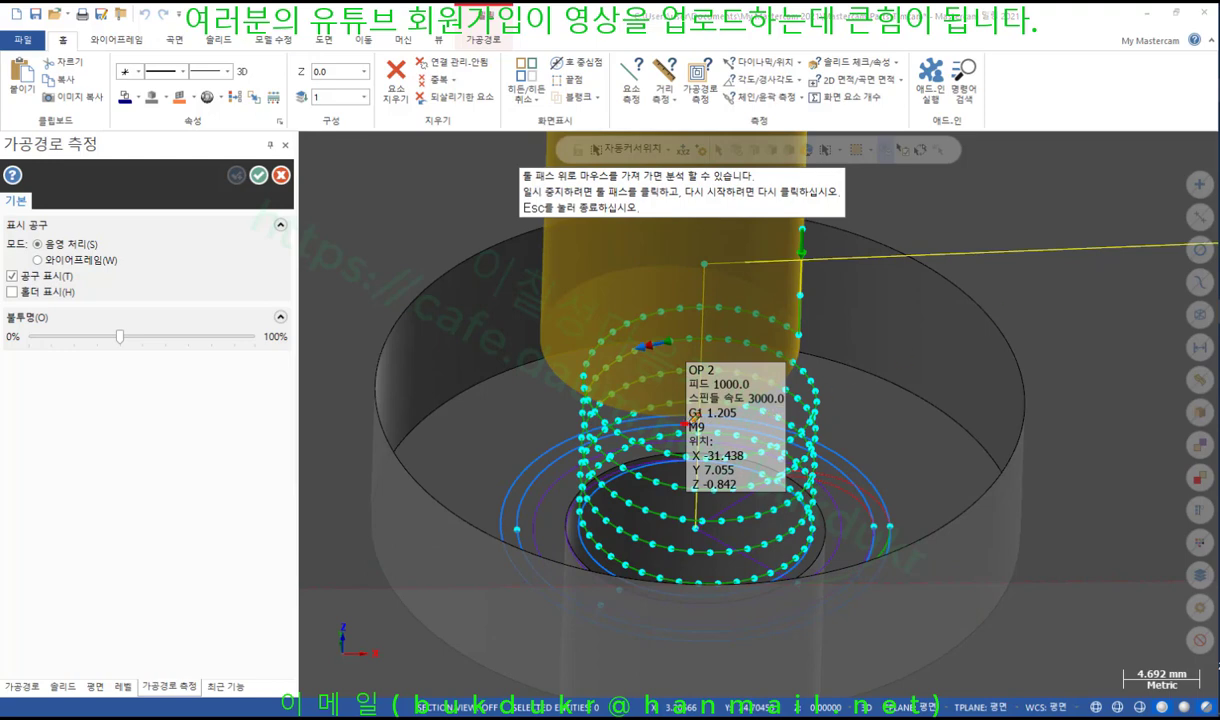
pyautogui.moveTo(685, 426); pyautogui.dragTo(750, 424)
pyautogui.moveTo(738, 348)
pyautogui.mouseDown()
pyautogui.moveTo(725, 488)
pyautogui.moveTo(746, 350)
pyautogui.mouseUp()
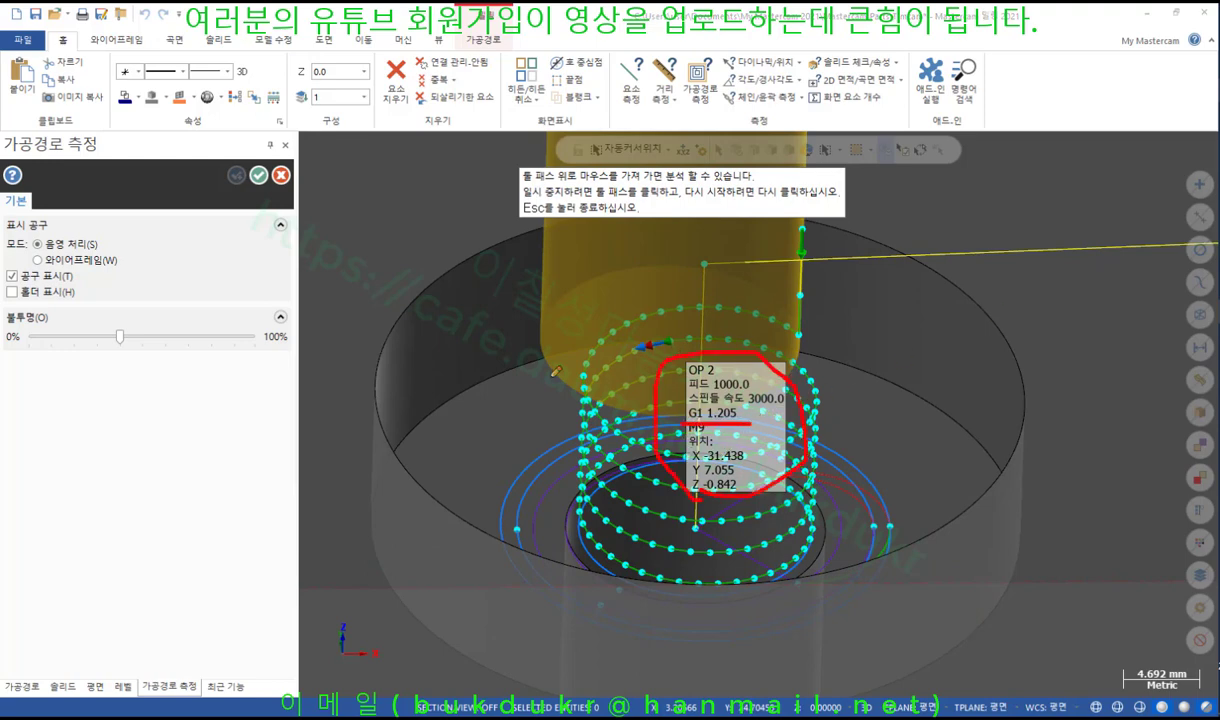
pyautogui.moveTo(571, 376); pyautogui.dragTo(584, 372)
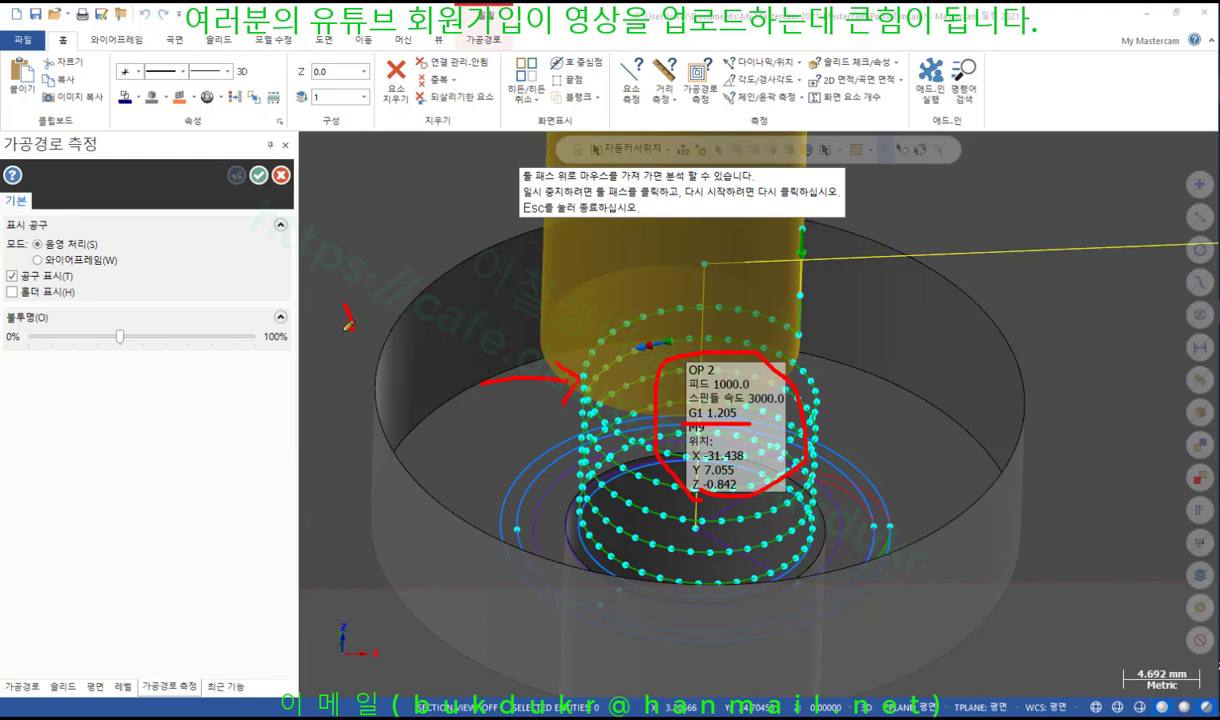
pyautogui.moveTo(391, 371); pyautogui.dragTo(420, 409)
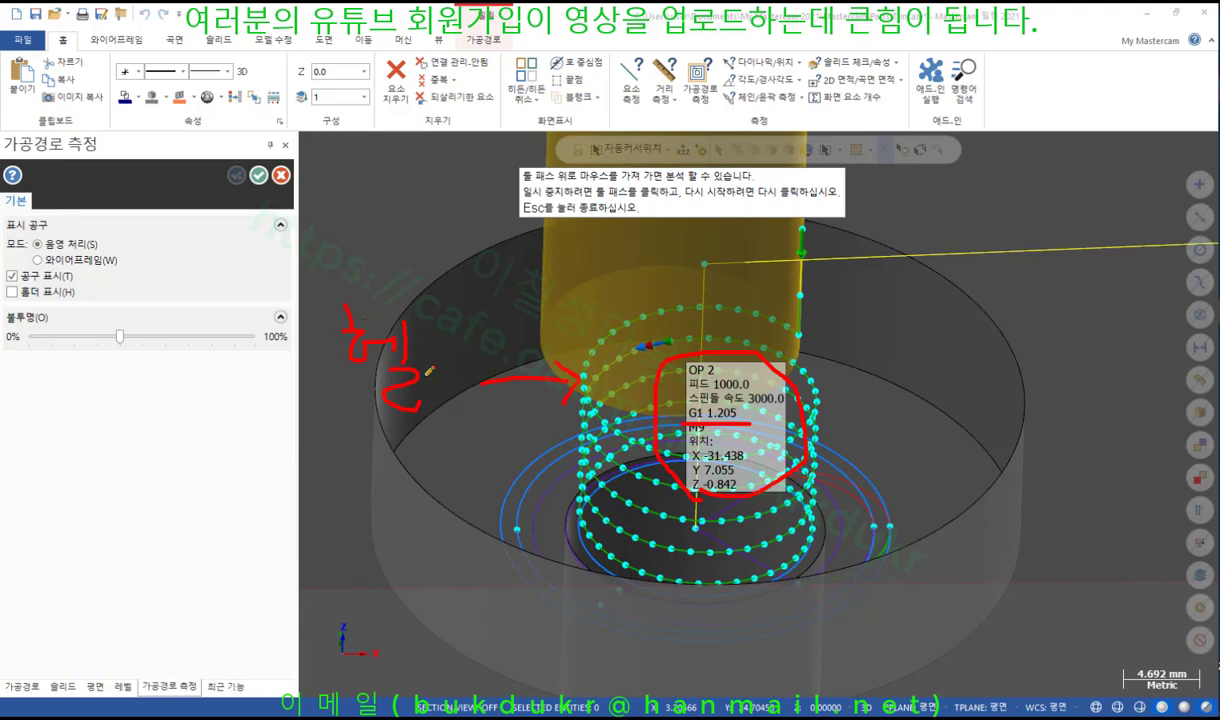
pyautogui.moveTo(423, 343)
pyautogui.mouseDown()
pyautogui.moveTo(444, 371)
pyautogui.moveTo(460, 369)
pyautogui.mouseUp()
pyautogui.moveTo(462, 321); pyautogui.dragTo(469, 420)
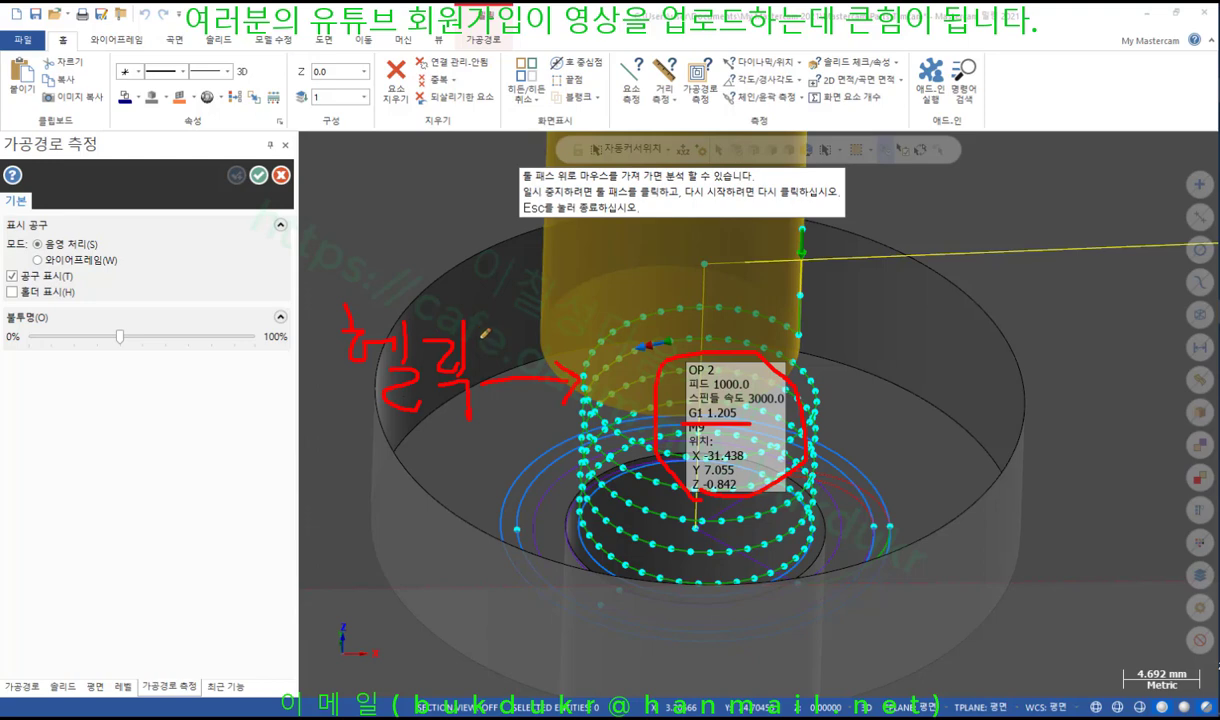
pyautogui.moveTo(476, 320); pyautogui.dragTo(498, 336)
pyautogui.moveTo(500, 340); pyautogui.dragTo(515, 340)
pyautogui.moveTo(516, 316); pyautogui.dragTo(520, 376)
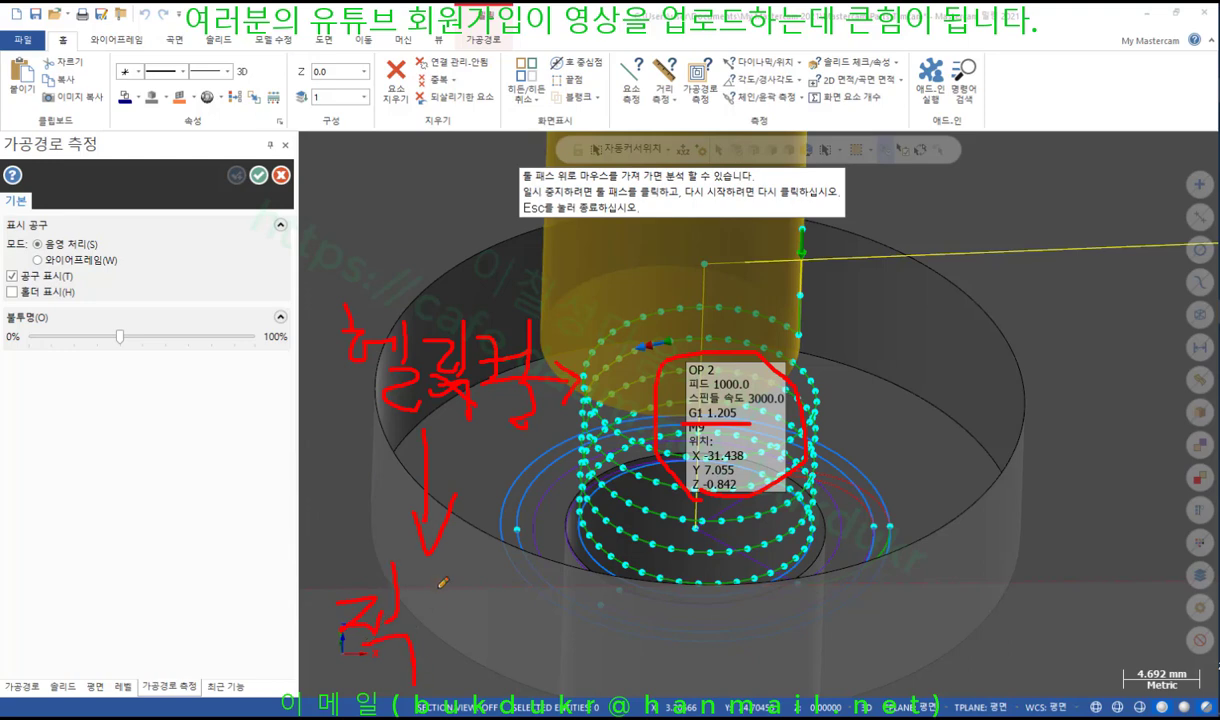
pyautogui.moveTo(422, 591); pyautogui.dragTo(452, 612)
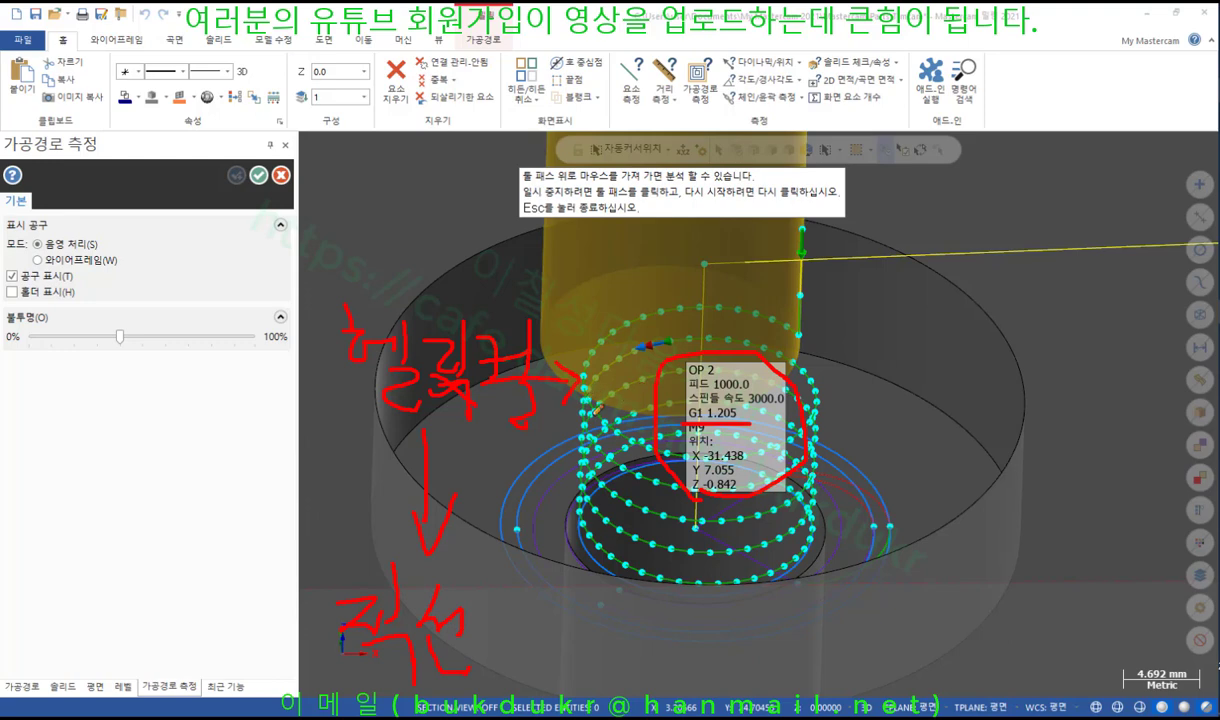
pyautogui.rightClick(958, 331)
pyautogui.click(1010, 492)
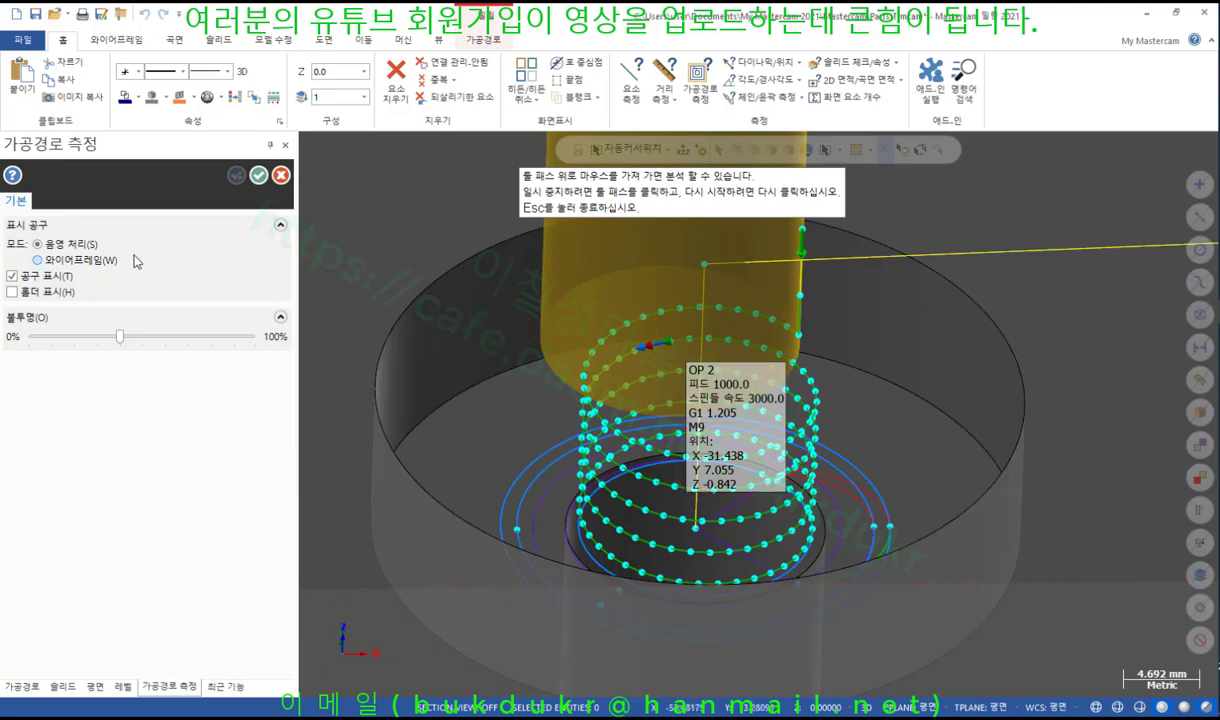
# Close the toolpath analysis, enable 3D arc output for the circle mill's helix entry motion, and regenerate the toolpath.
pyautogui.click(283, 176)
pyautogui.click(65, 440)
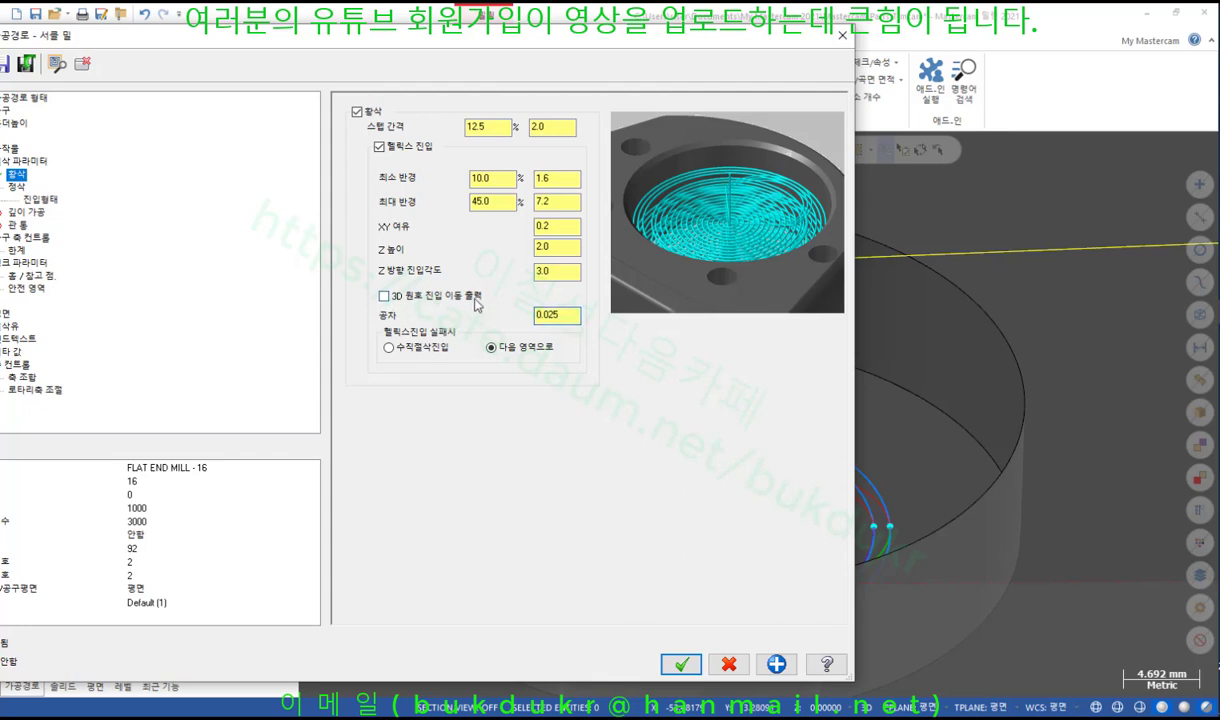
pyautogui.doubleClick(531, 316)
pyautogui.click(384, 296)
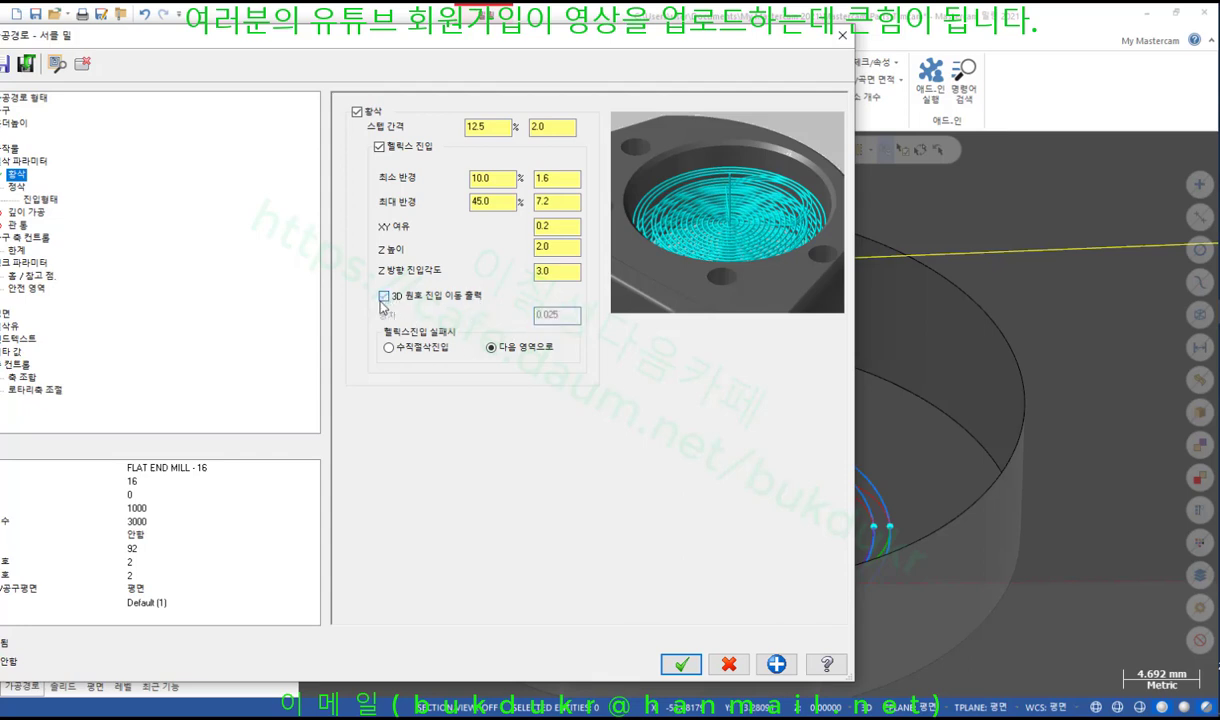
pyautogui.click(690, 662)
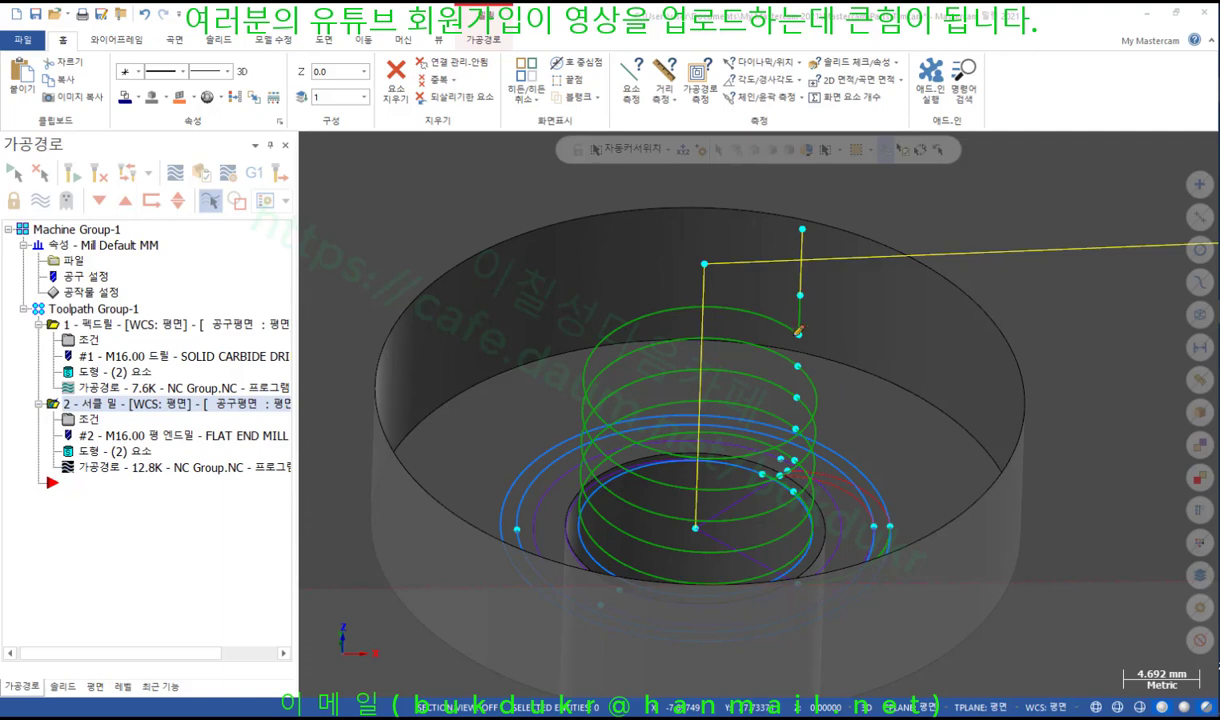
pyautogui.moveTo(783, 328)
pyautogui.mouseDown()
pyautogui.moveTo(640, 298)
pyautogui.moveTo(603, 404)
pyautogui.moveTo(787, 420)
pyautogui.moveTo(818, 396)
pyautogui.mouseUp()
pyautogui.rightClick(955, 345)
pyautogui.click(985, 506)
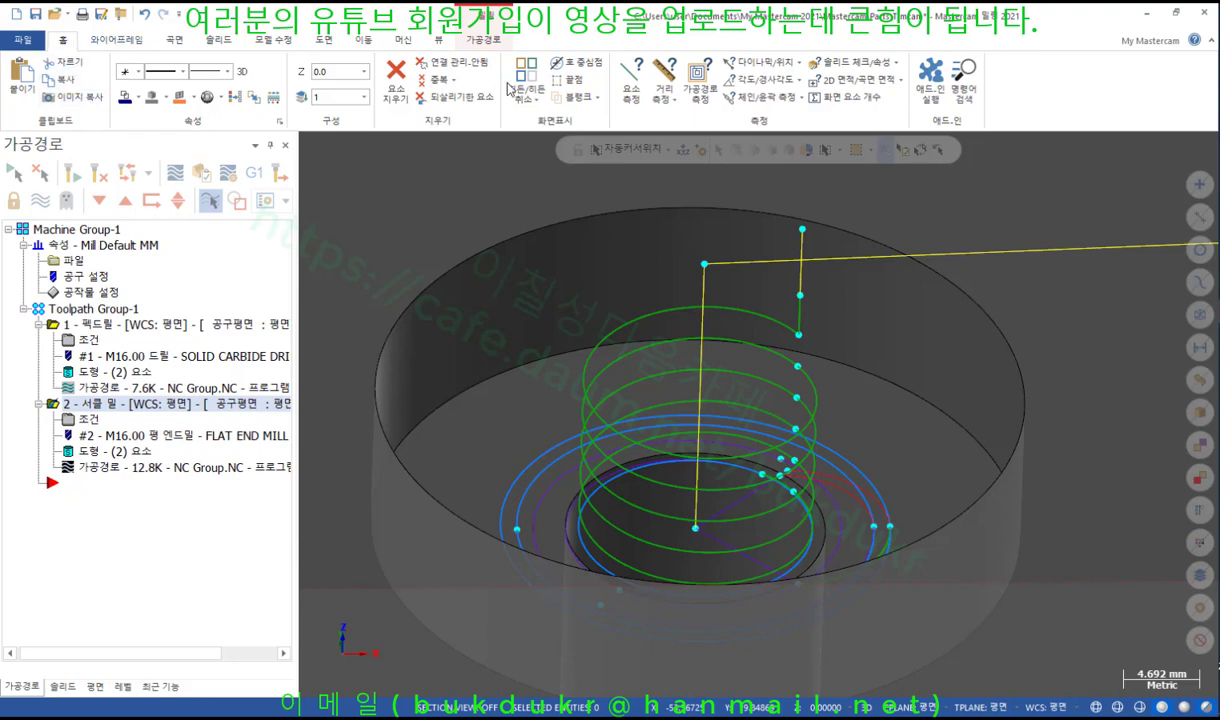
# Analyze the regenerated toolpath to check the motion type of the first helix turn.
pyautogui.click(700, 80)
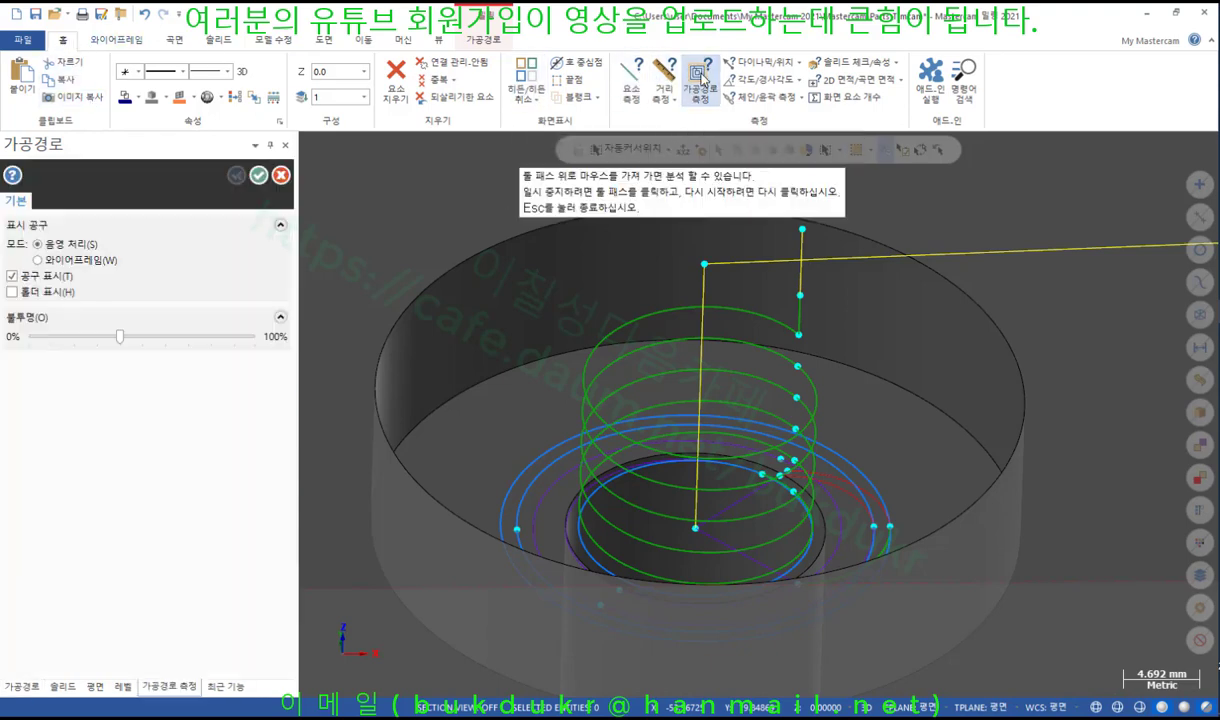
pyautogui.moveTo(805, 338)
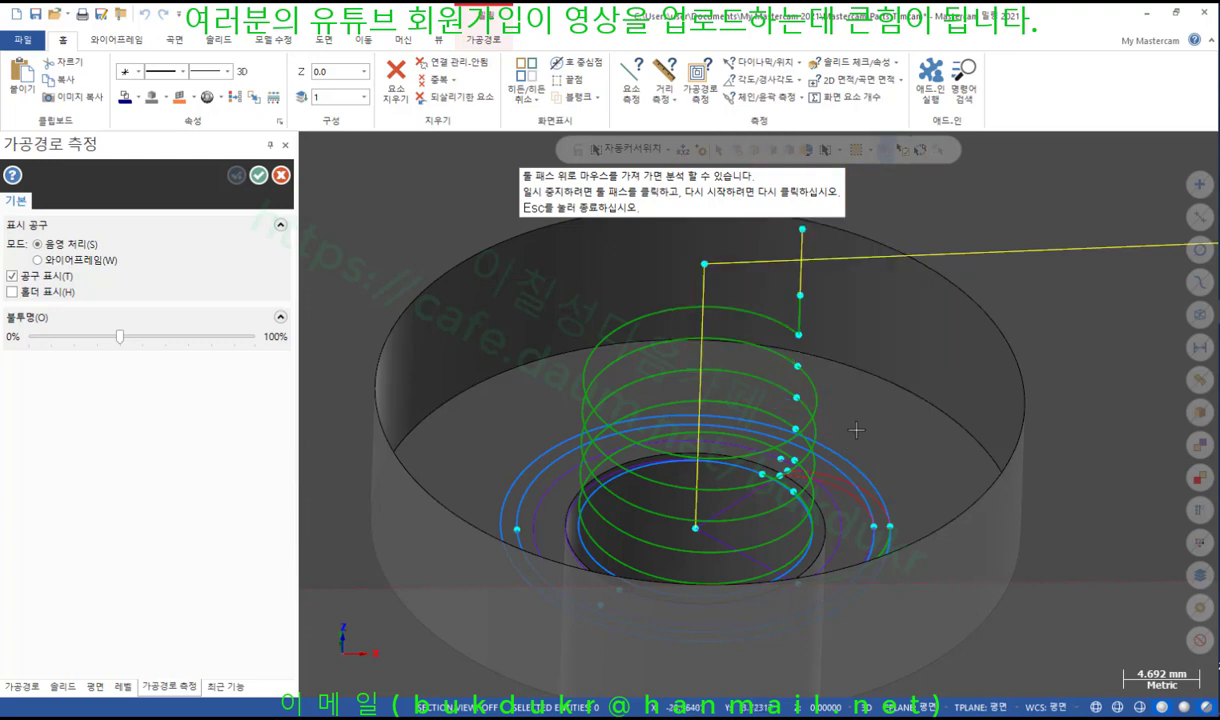
pyautogui.moveTo(768, 318)
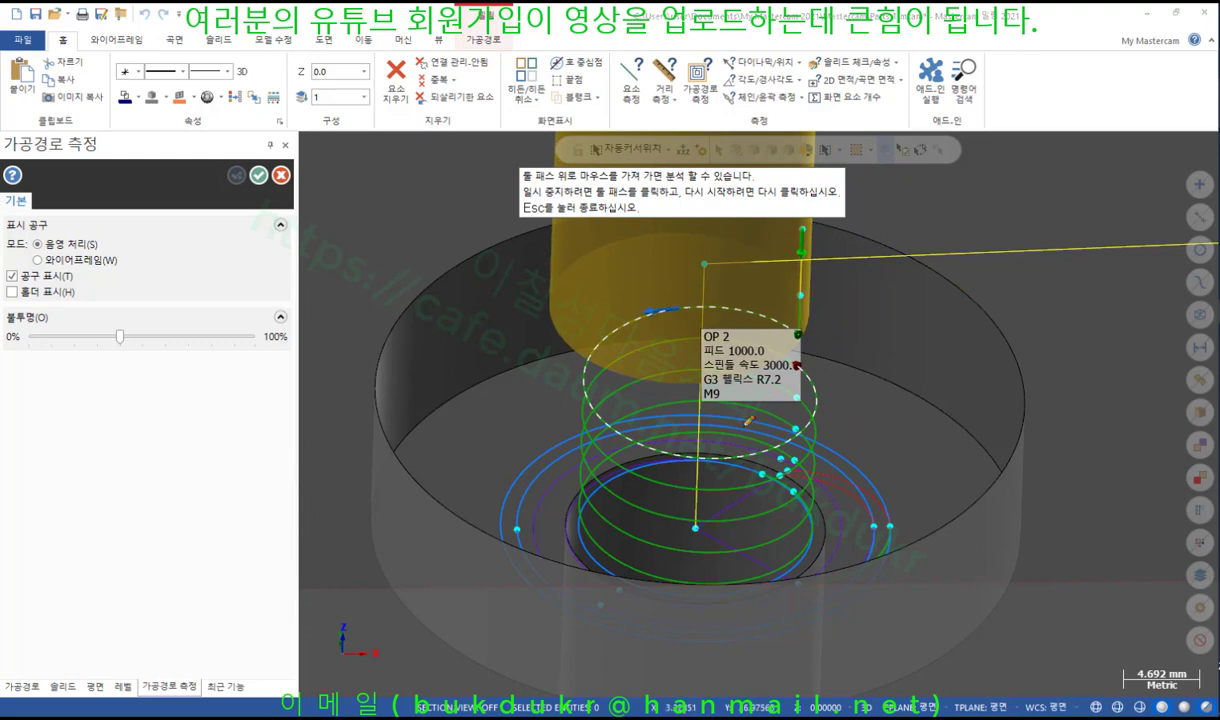
pyautogui.moveTo(748, 419)
pyautogui.mouseDown()
pyautogui.moveTo(690, 395)
pyautogui.moveTo(785, 432)
pyautogui.mouseUp()
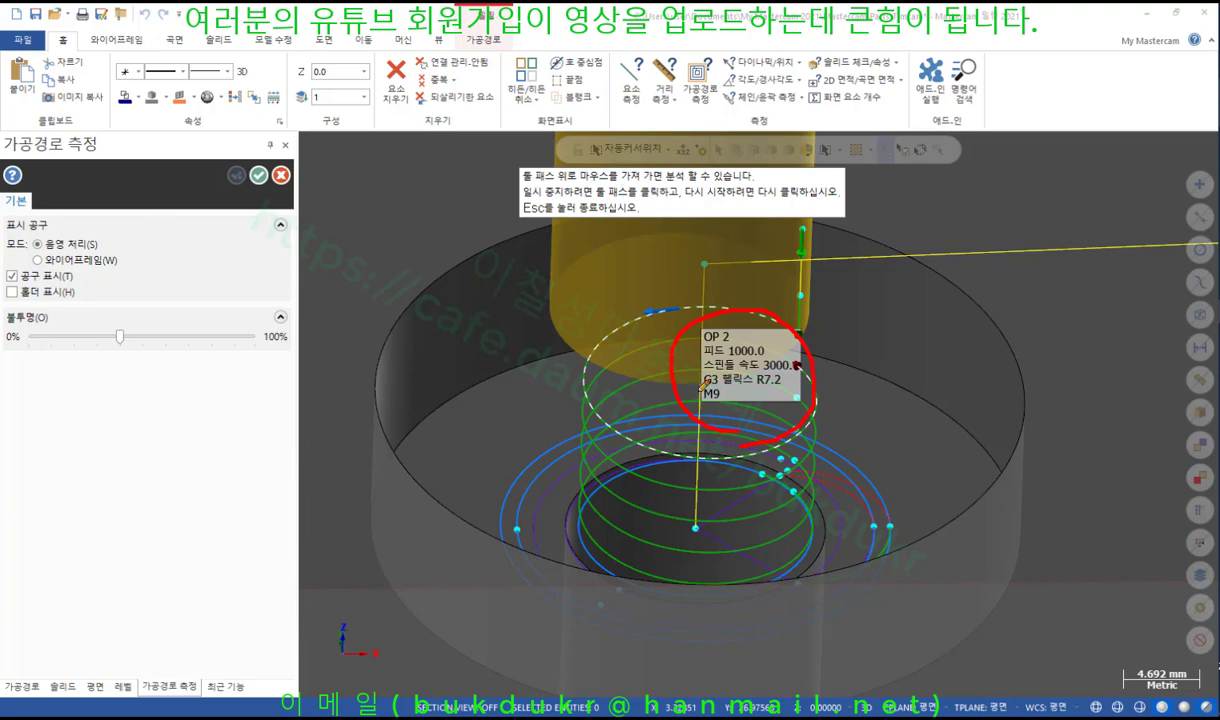
pyautogui.moveTo(700, 391); pyautogui.dragTo(748, 390)
pyautogui.moveTo(830, 327); pyautogui.dragTo(872, 327)
pyautogui.moveTo(792, 363); pyautogui.dragTo(915, 363)
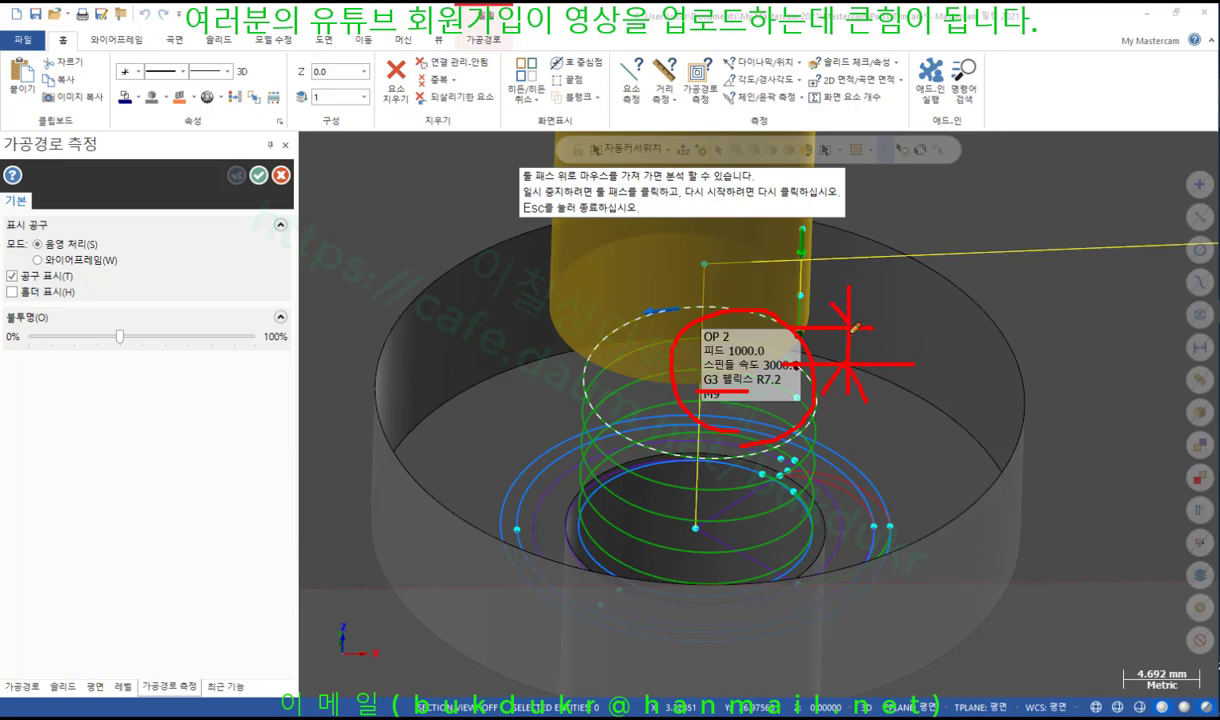
pyautogui.rightClick(1003, 411)
pyautogui.click(1070, 625)
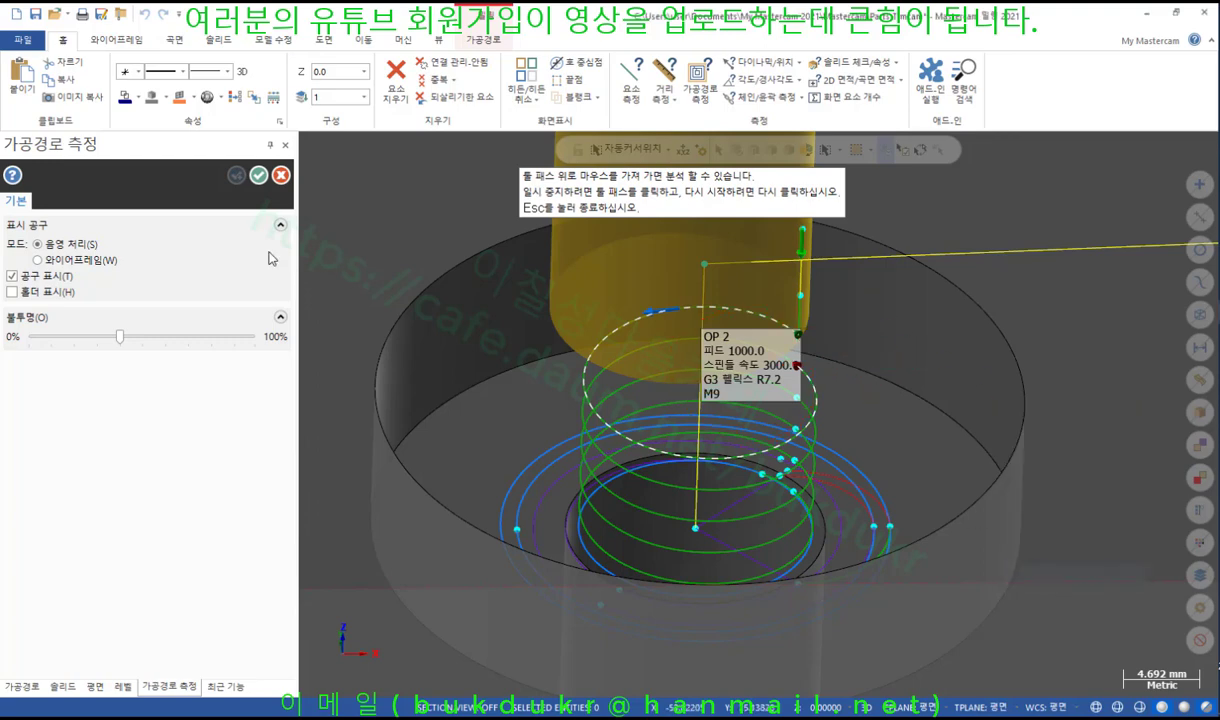
# Close the toolpath analysis and set the circle mill's minimum and maximum helix entry radii to 50 mm in the roughing parameters.
pyautogui.click(280, 176)
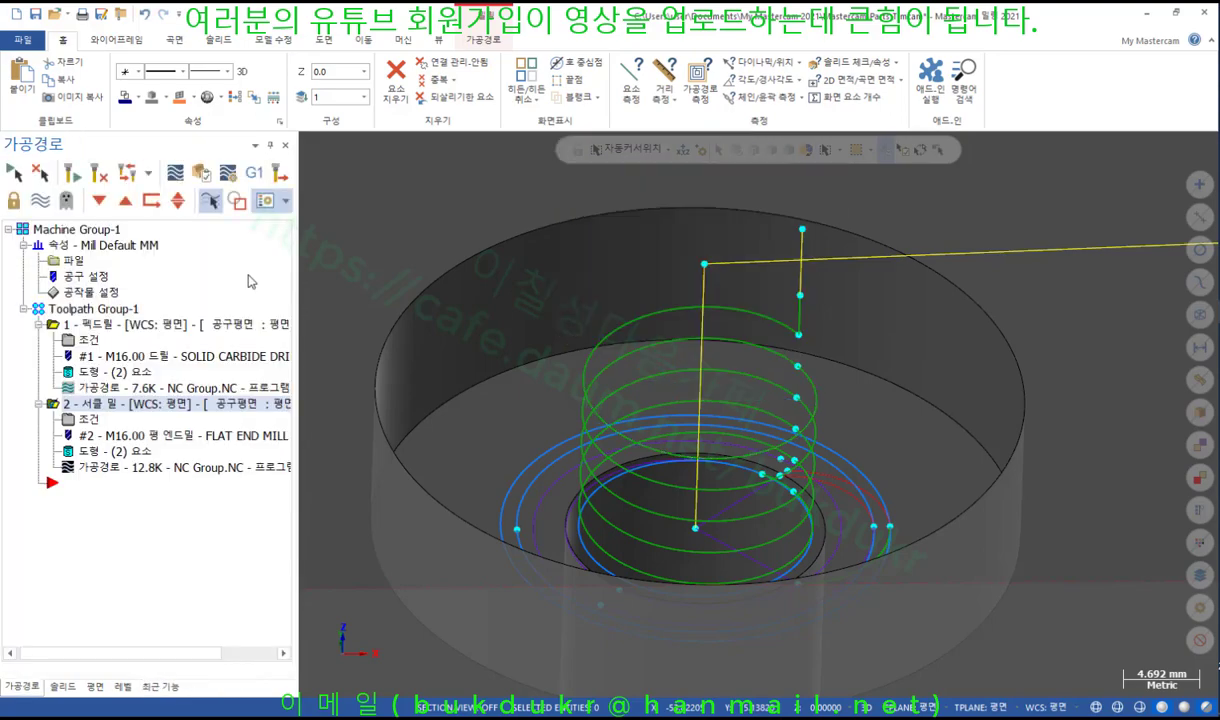
pyautogui.doubleClick(90, 425)
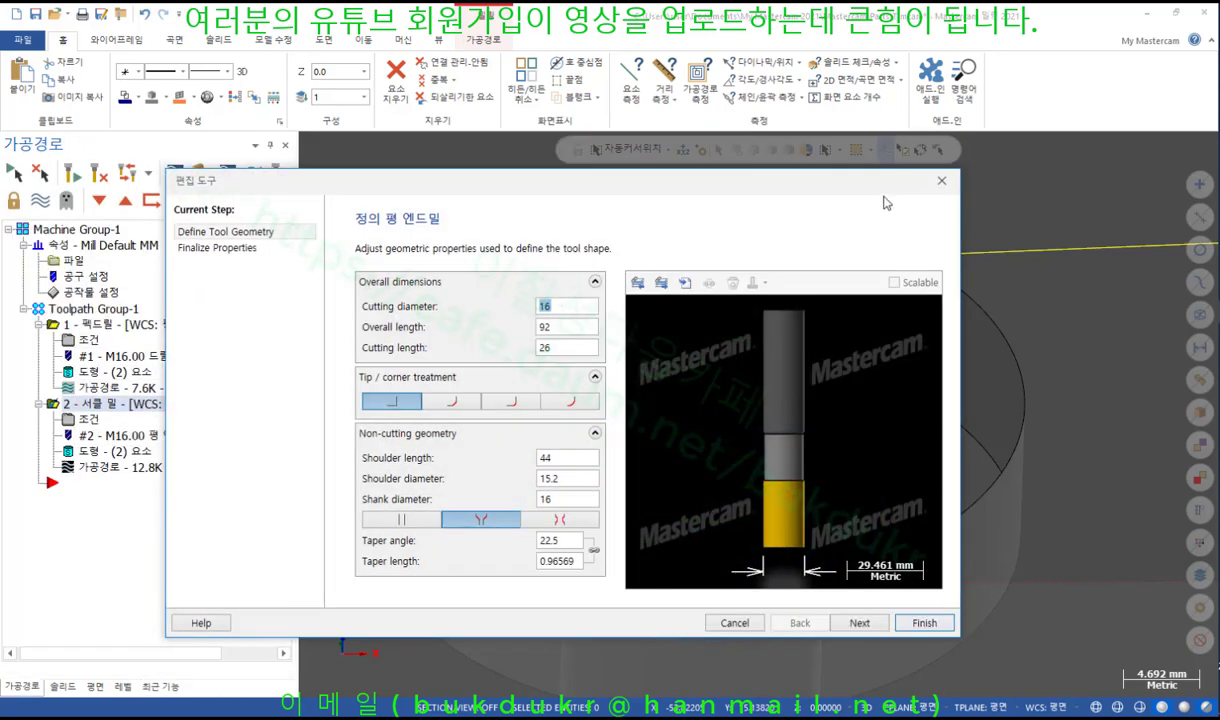
pyautogui.press('Escape')
pyautogui.click(89, 419)
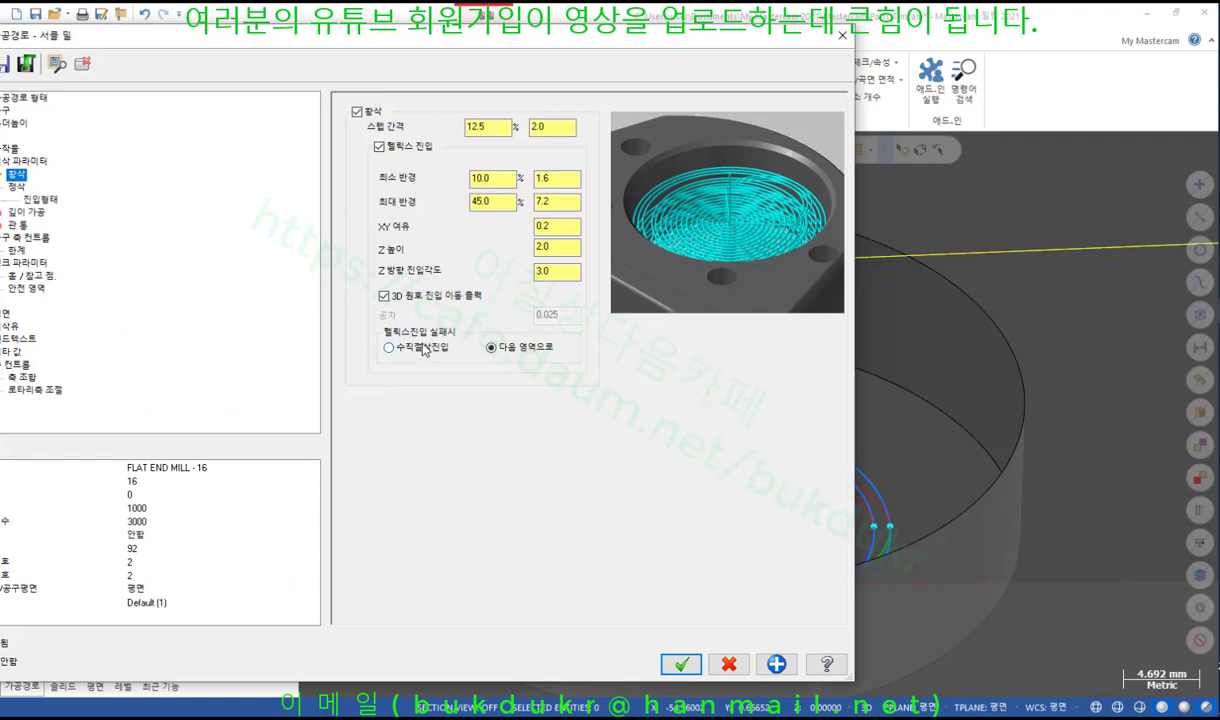
pyautogui.click(500, 203)
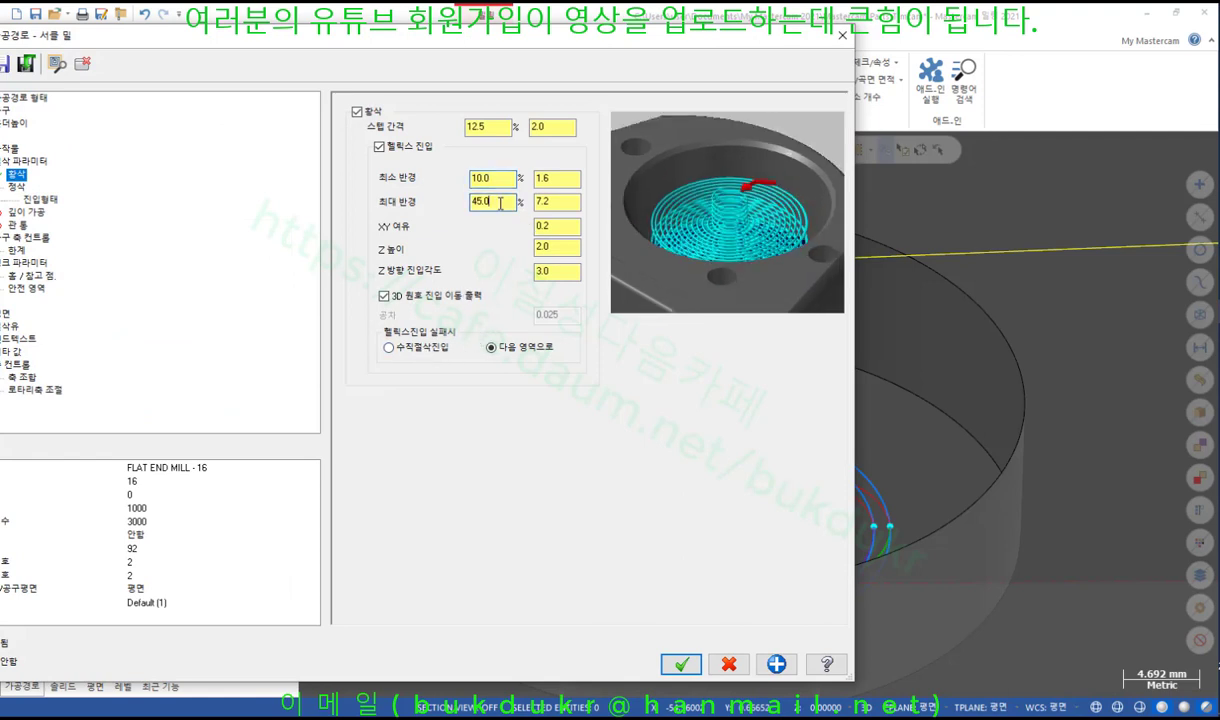
pyautogui.moveTo(730, 36); pyautogui.dragTo(892, 84)
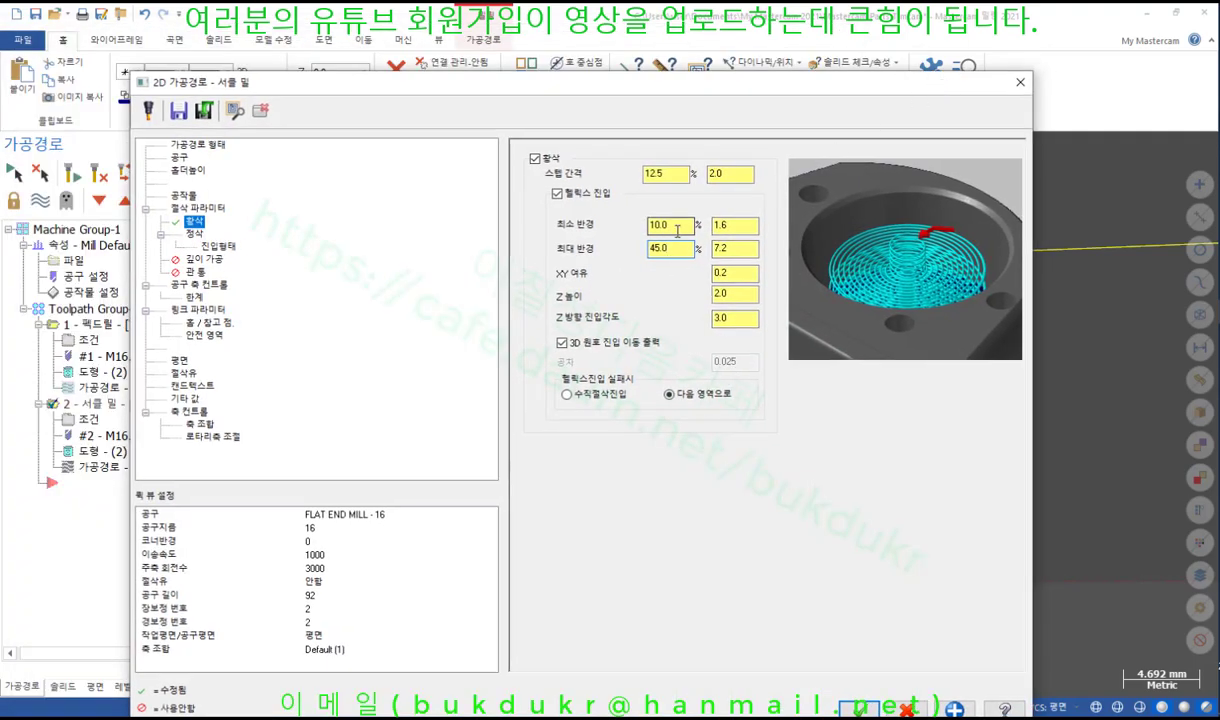
pyautogui.press('Tab')
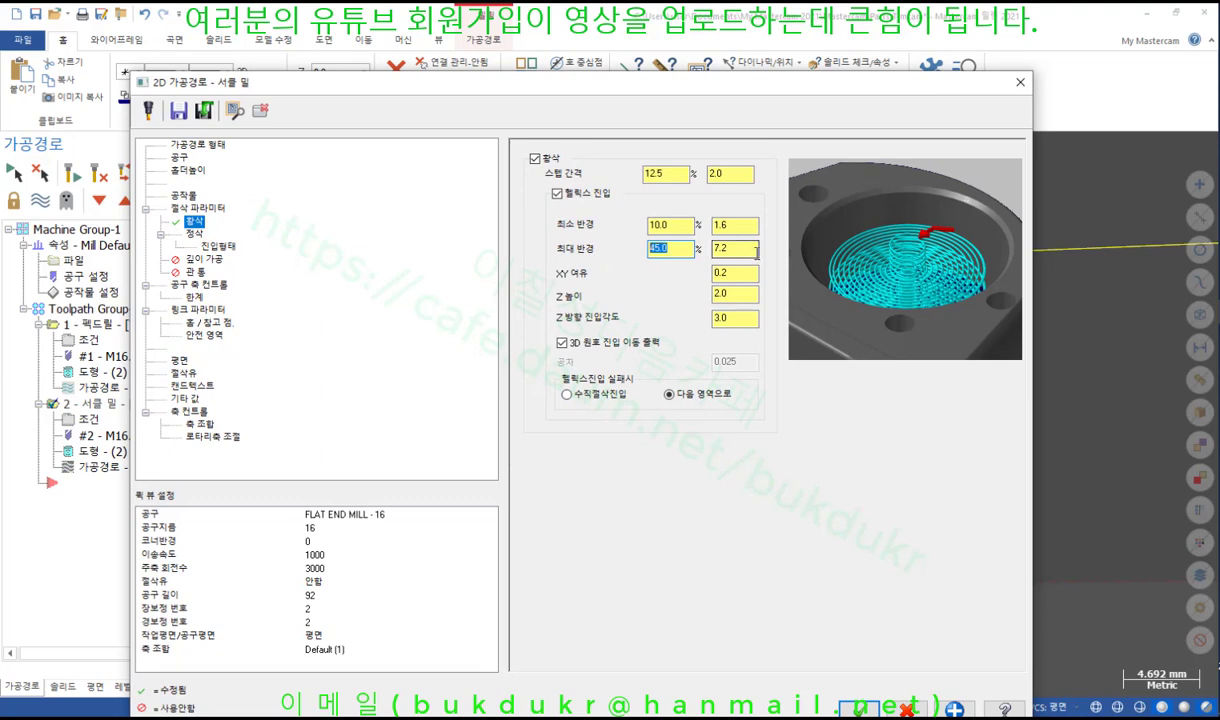
pyautogui.write('50')
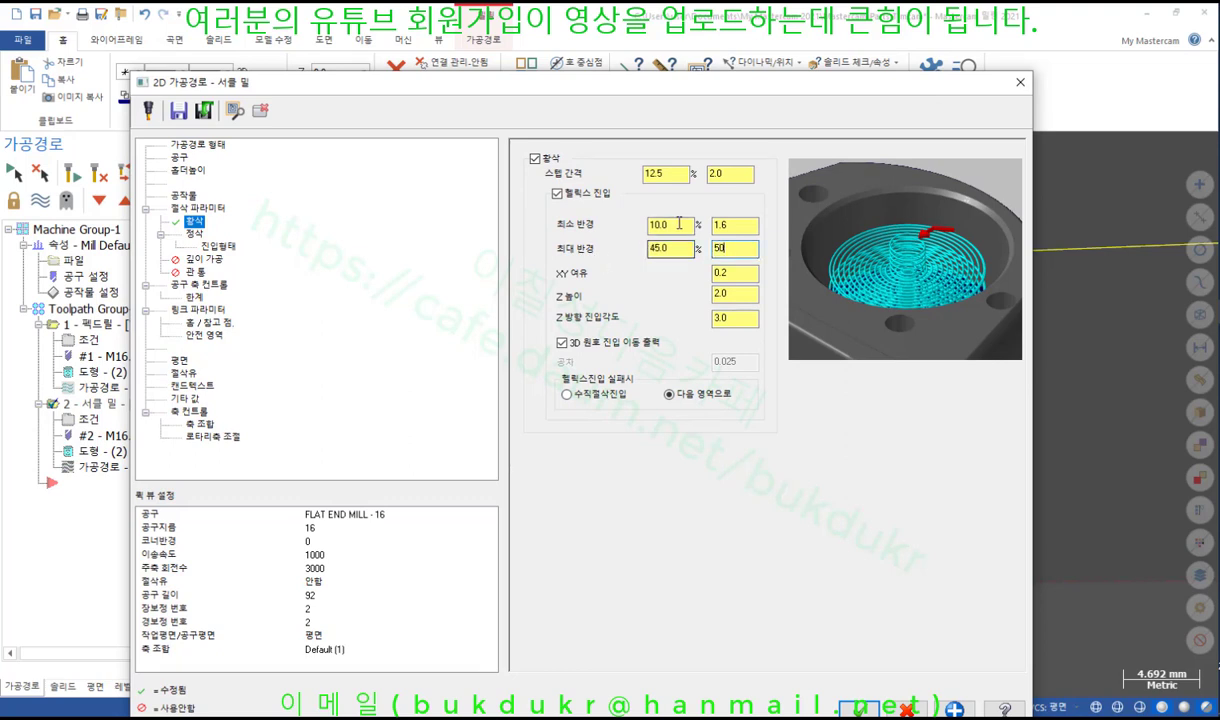
pyautogui.hotkey('shift', 'Tab')
pyautogui.hotkey('shift', 'Tab')
pyautogui.write('5')
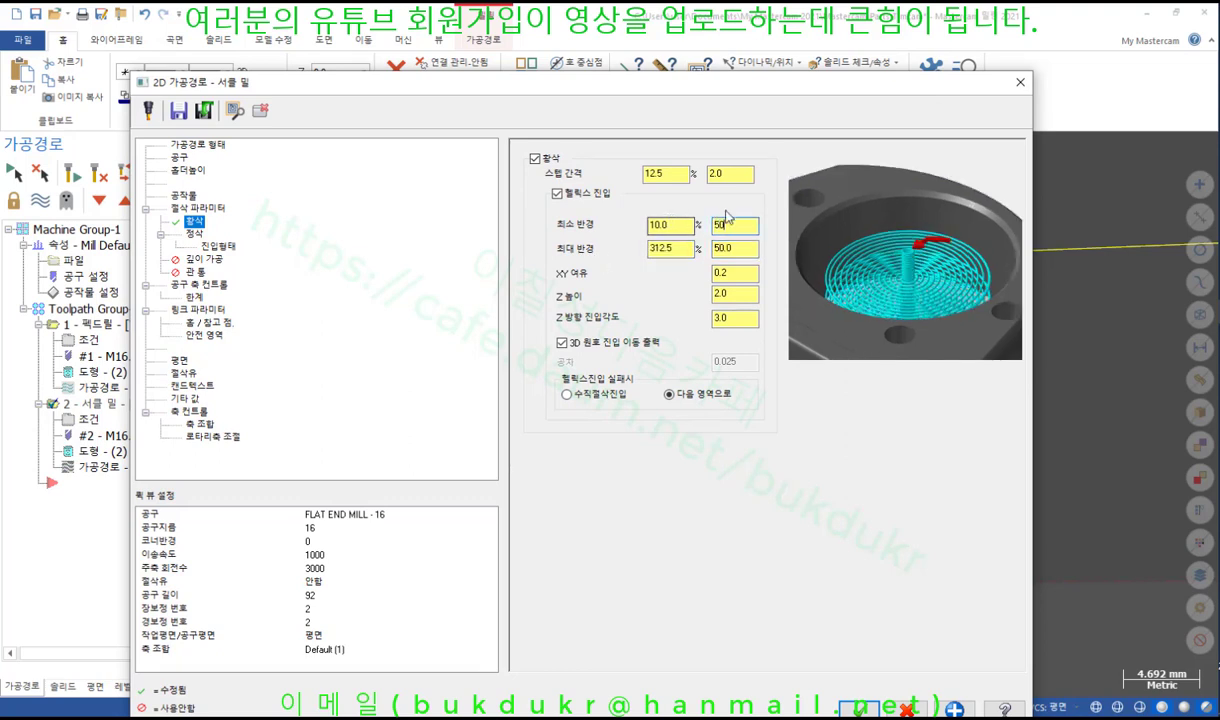
pyautogui.press('Tab')
pyautogui.press('Tab')
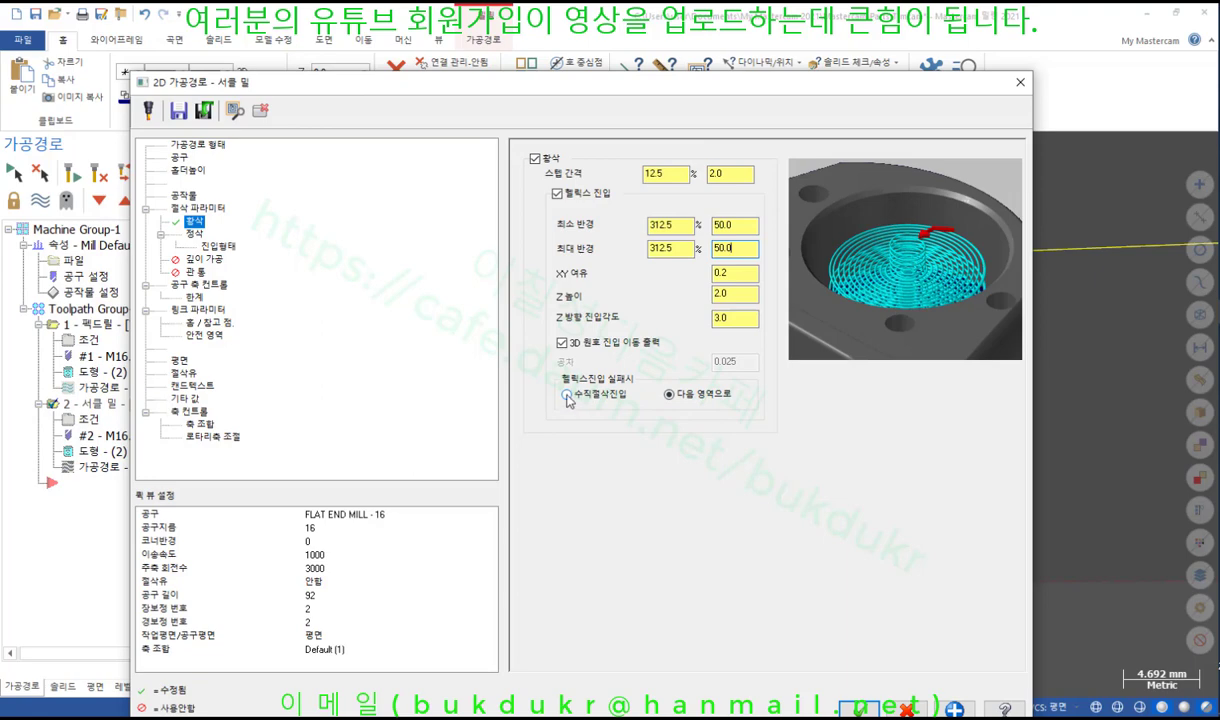
# Choose vertical plunge entry as the fallback for failed helix entry and regenerate the circle mill toolpath to inspect both holes.
pyautogui.click(858, 708)
pyautogui.click(72, 172)
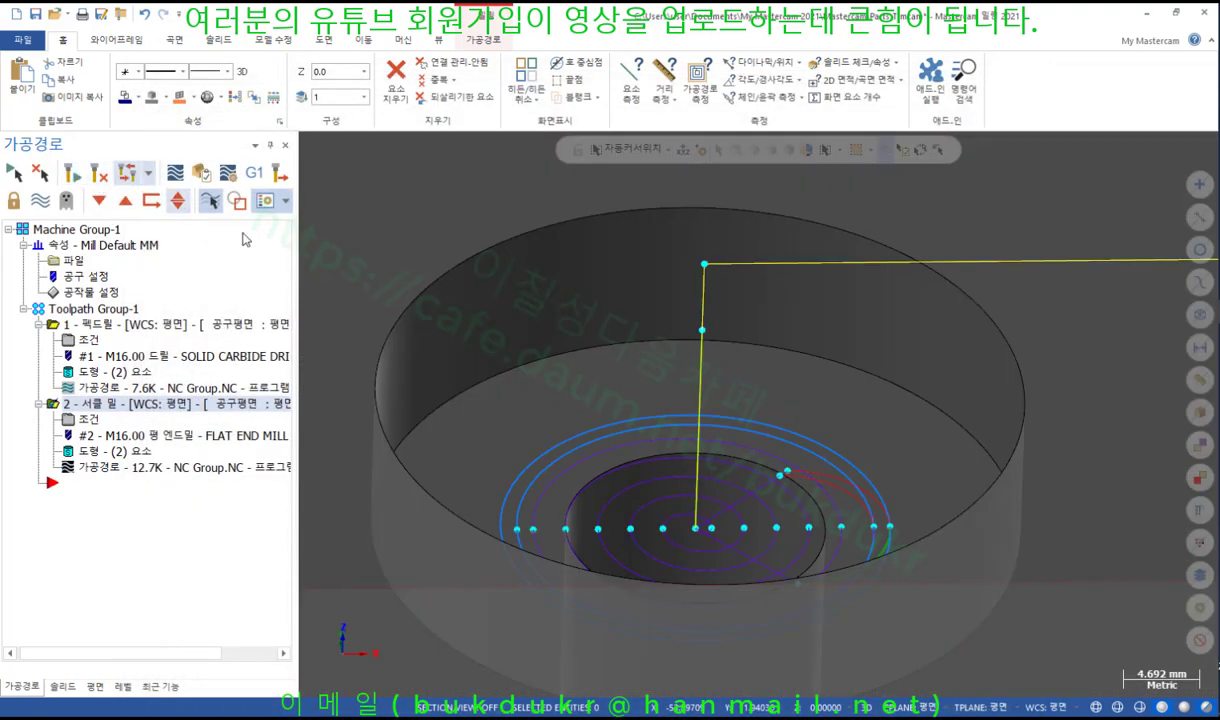
pyautogui.scroll(-2, 712, 342)
pyautogui.scroll(-3, 509, 272)
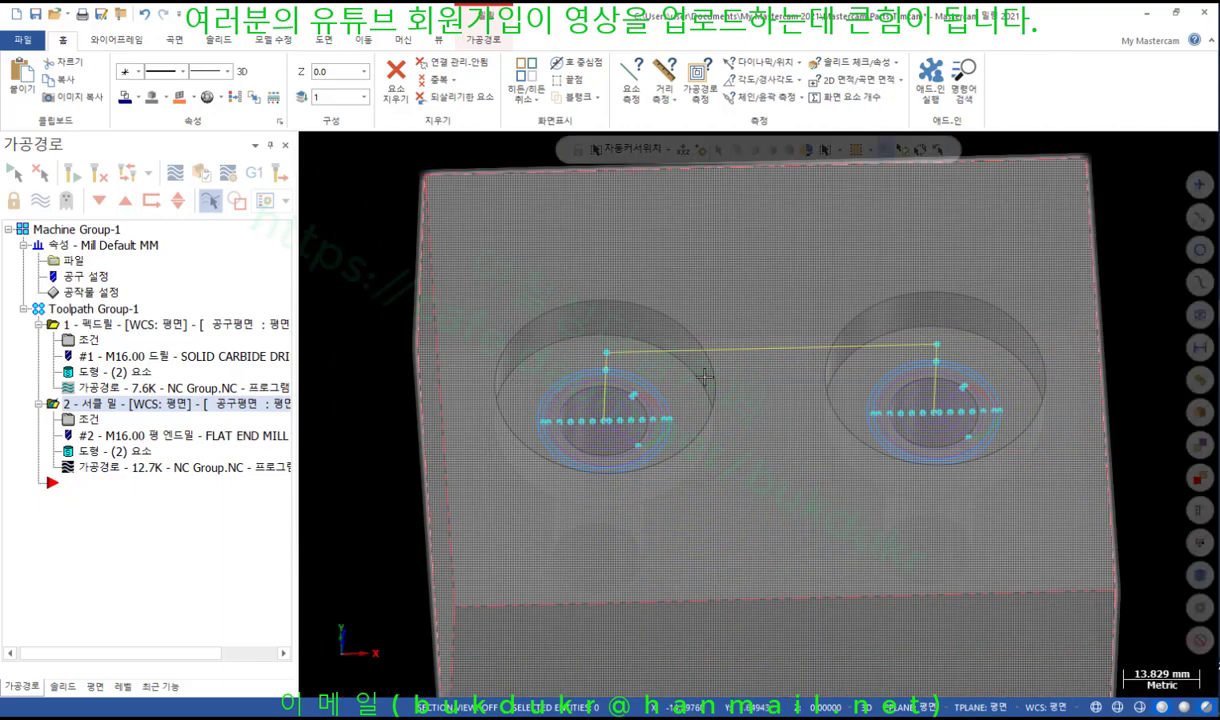
pyautogui.scroll(2, 1092, 252)
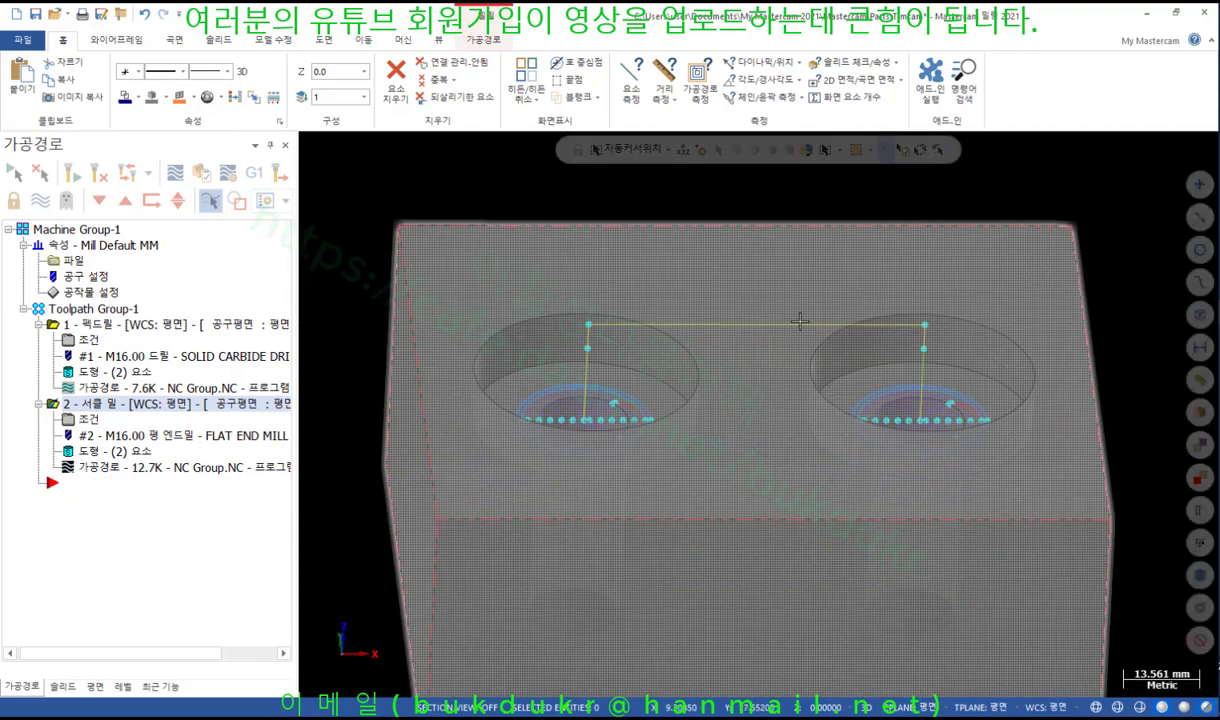
pyautogui.scroll(-2, 700, 420)
# Backplot the circle mill toolpath through to its end to check the tool's entry into both holes, and close the backplot.
pyautogui.click(175, 172)
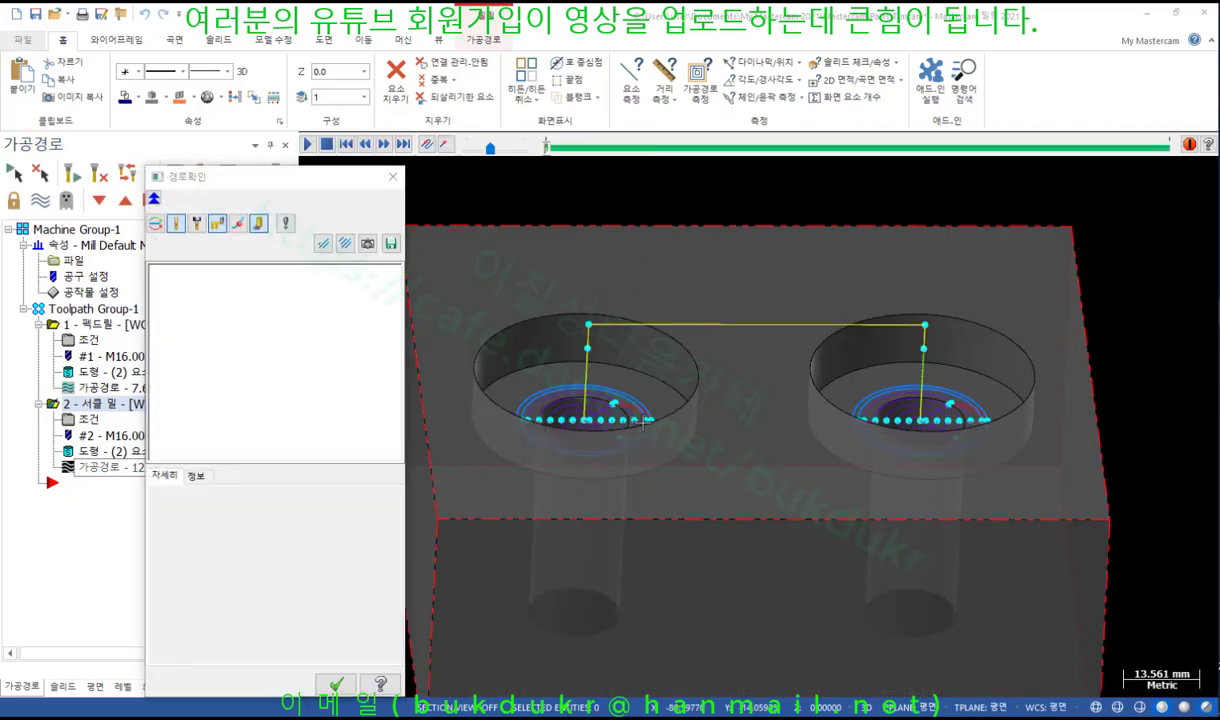
pyautogui.moveTo(545, 146); pyautogui.dragTo(1168, 147)
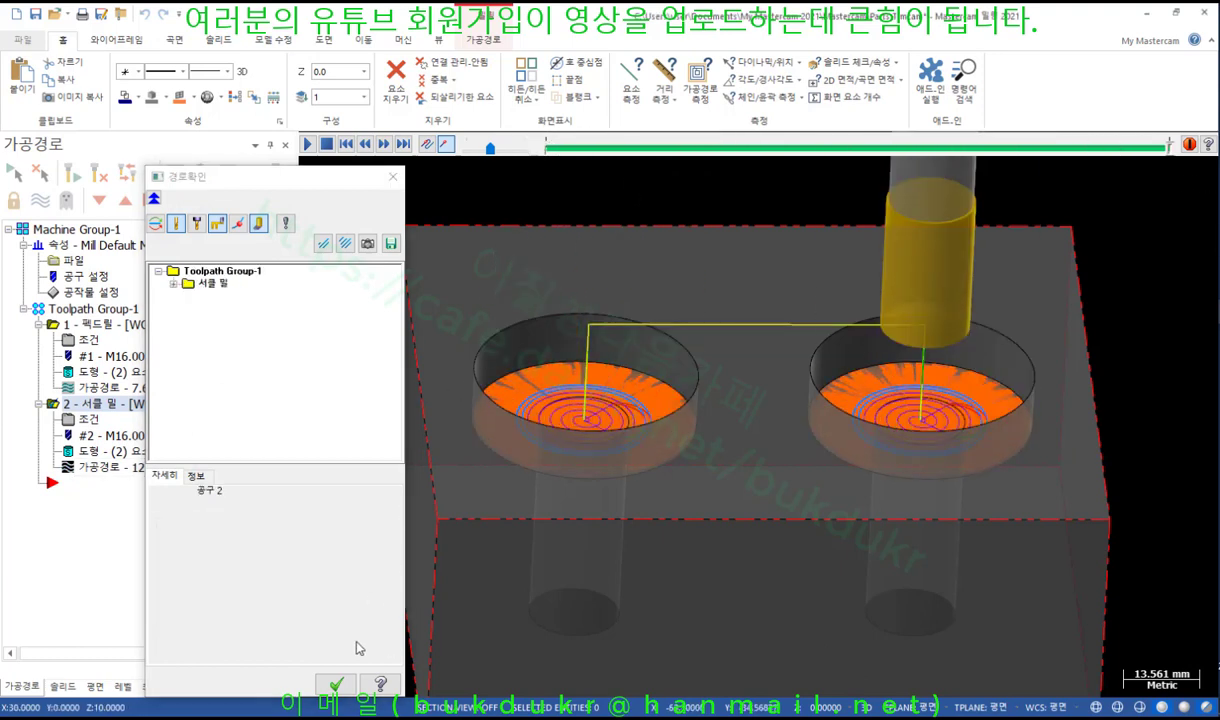
pyautogui.click(336, 683)
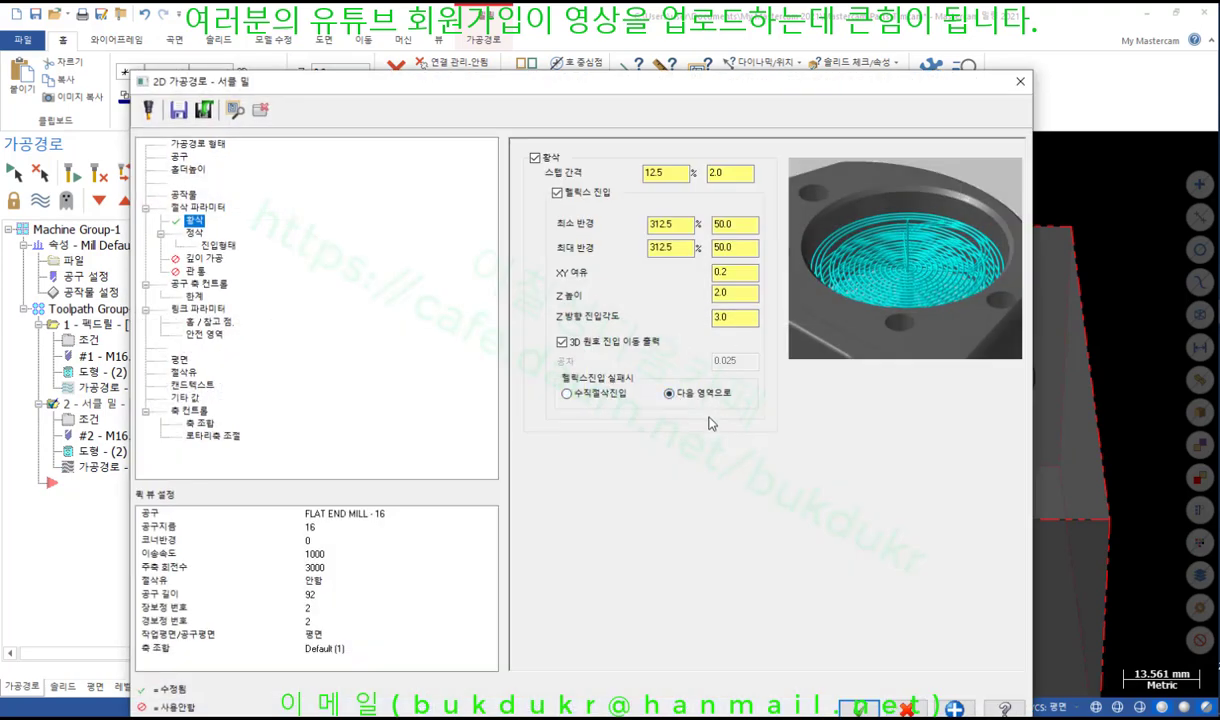
# Set the helix entry failure action to move on to the next region and try to regenerate the circle mill toolpath.
pyautogui.click(860, 707)
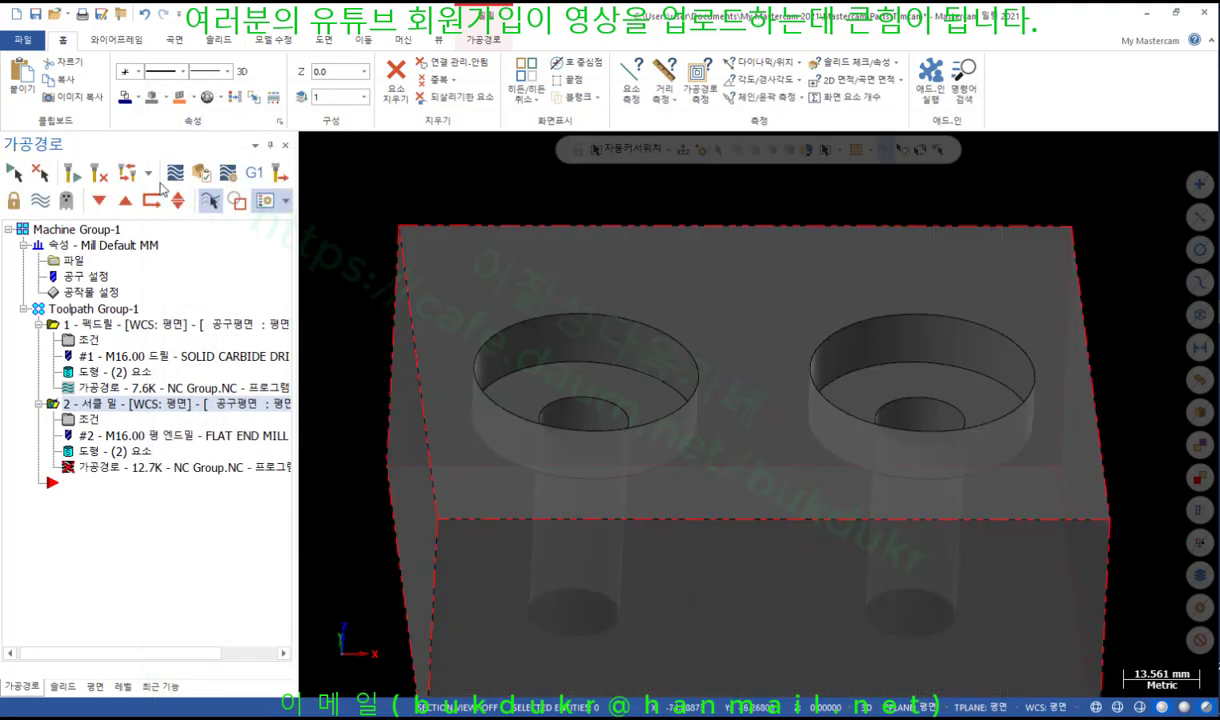
pyautogui.click(72, 172)
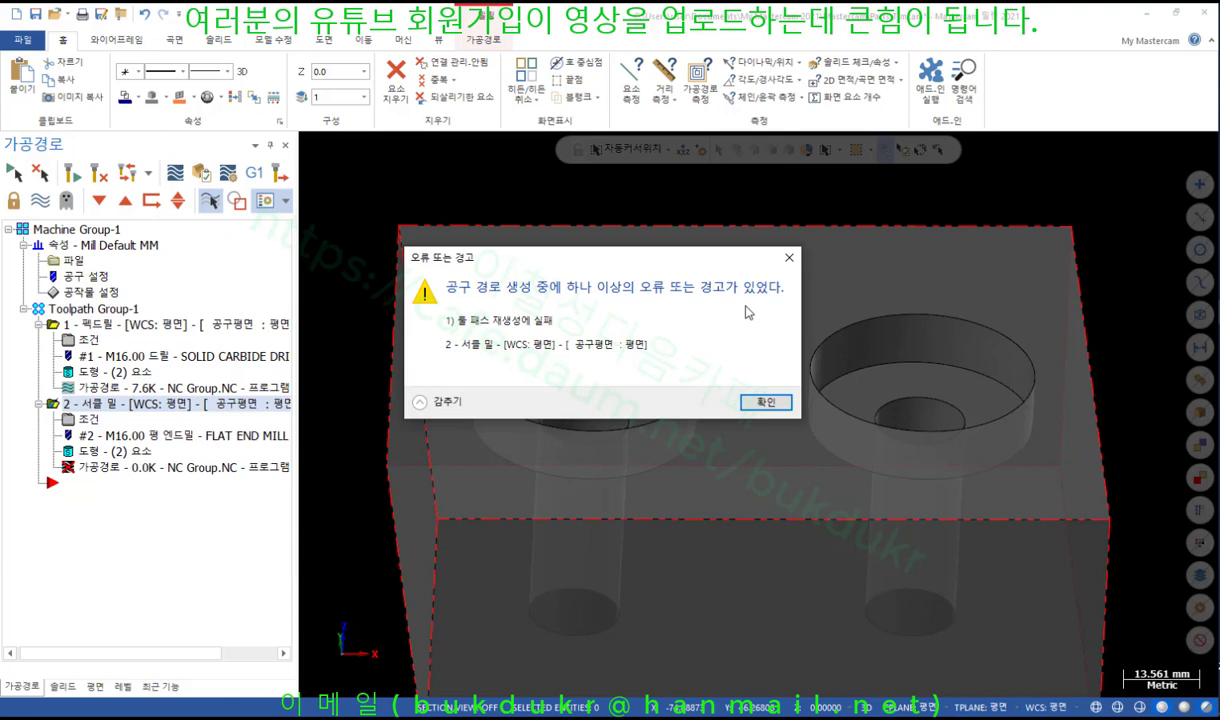
pyautogui.click(762, 401)
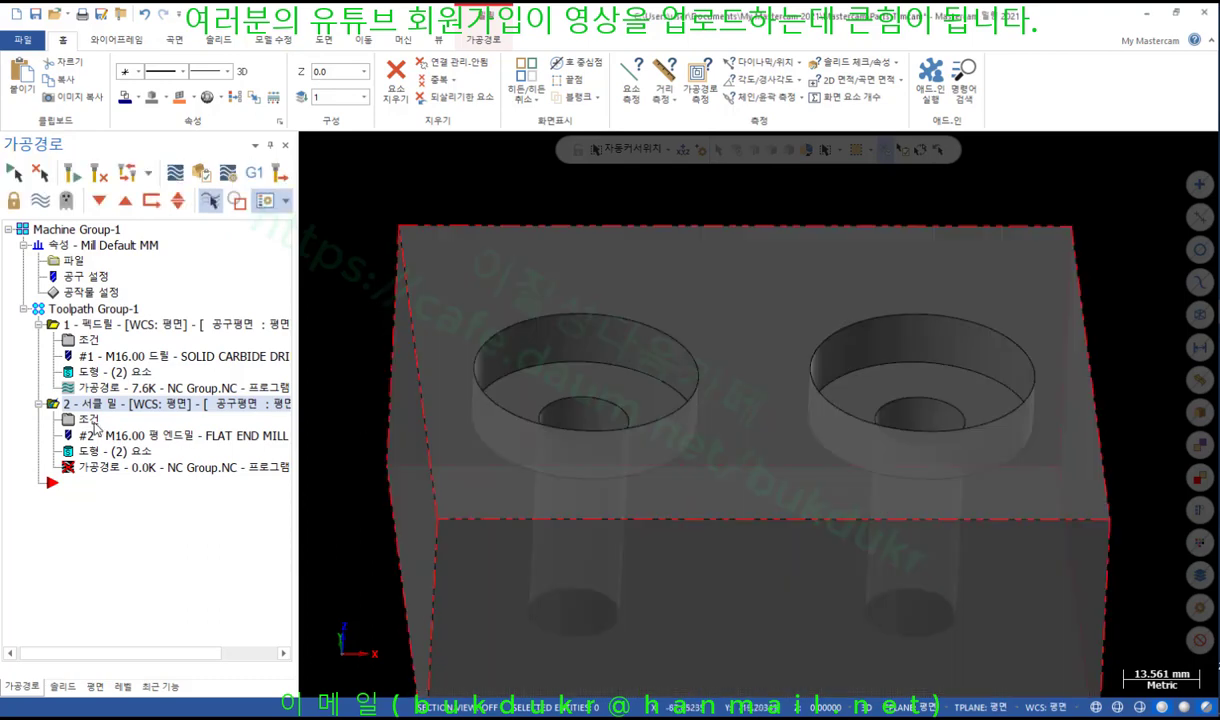
# Set the helix entry's minimum radius to 10% and its maximum radius to 45% in the circle mill roughing parameters.
pyautogui.doubleClick(88, 420)
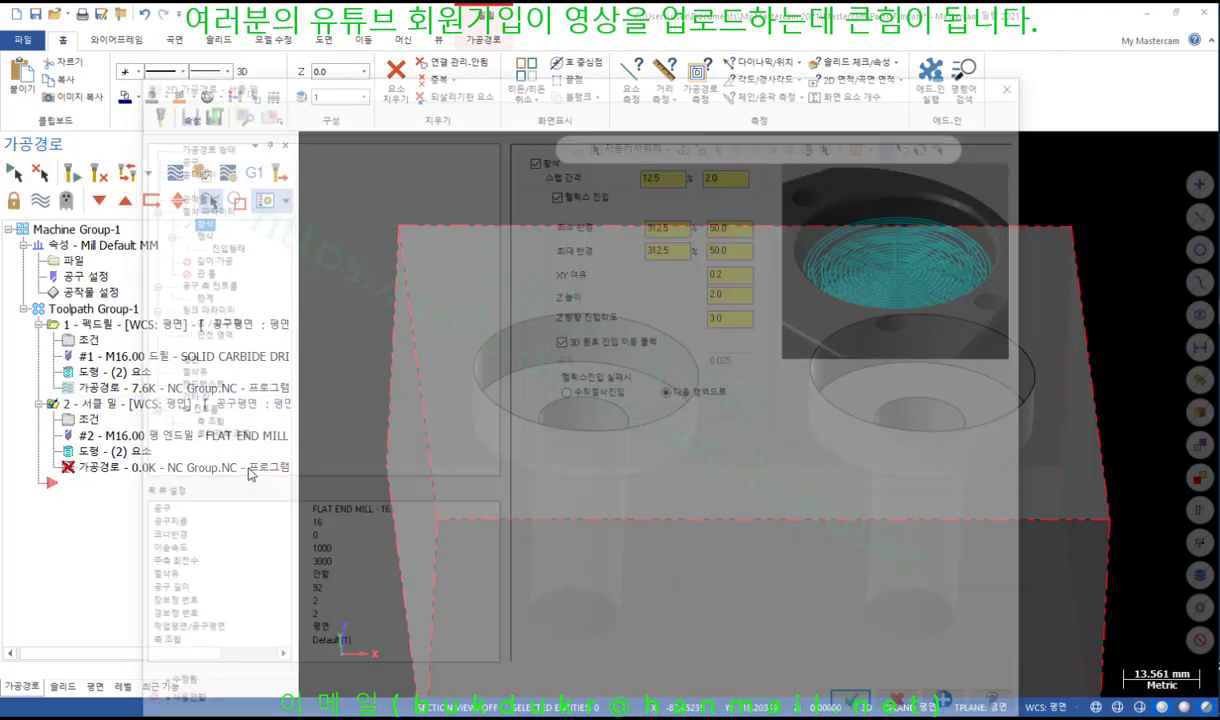
pyautogui.moveTo(690, 223); pyautogui.dragTo(612, 232)
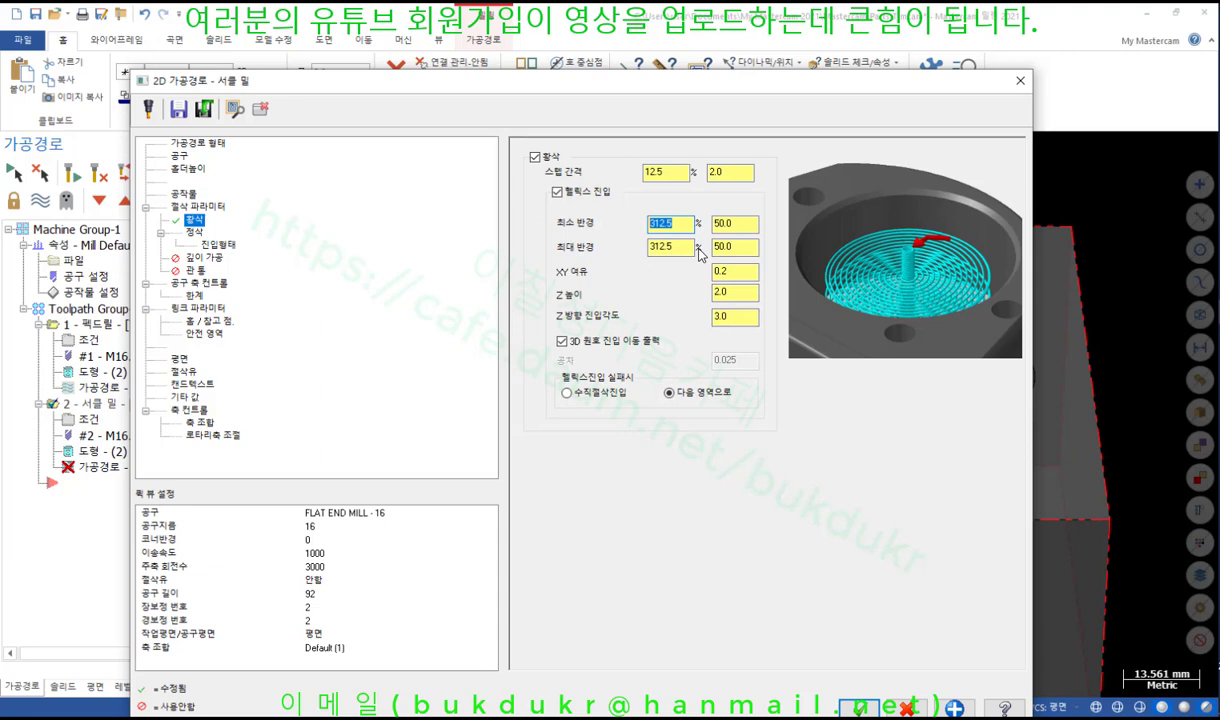
pyautogui.write('10')
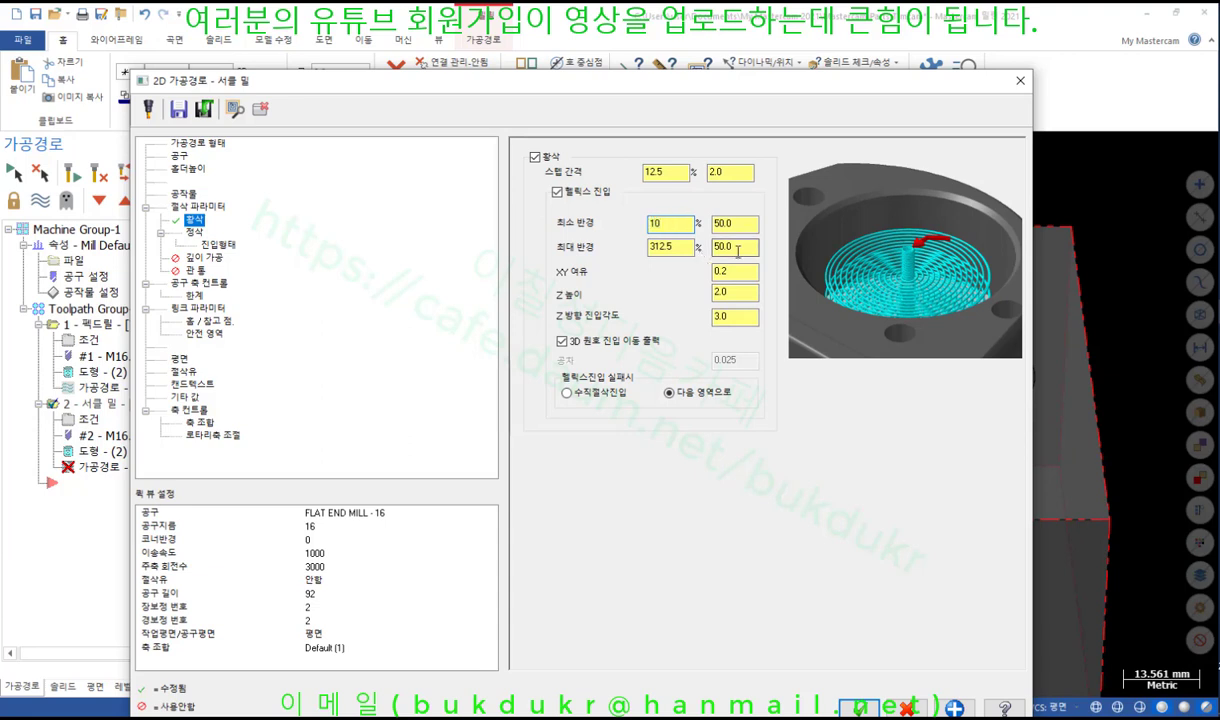
pyautogui.press('Tab')
pyautogui.write('45')
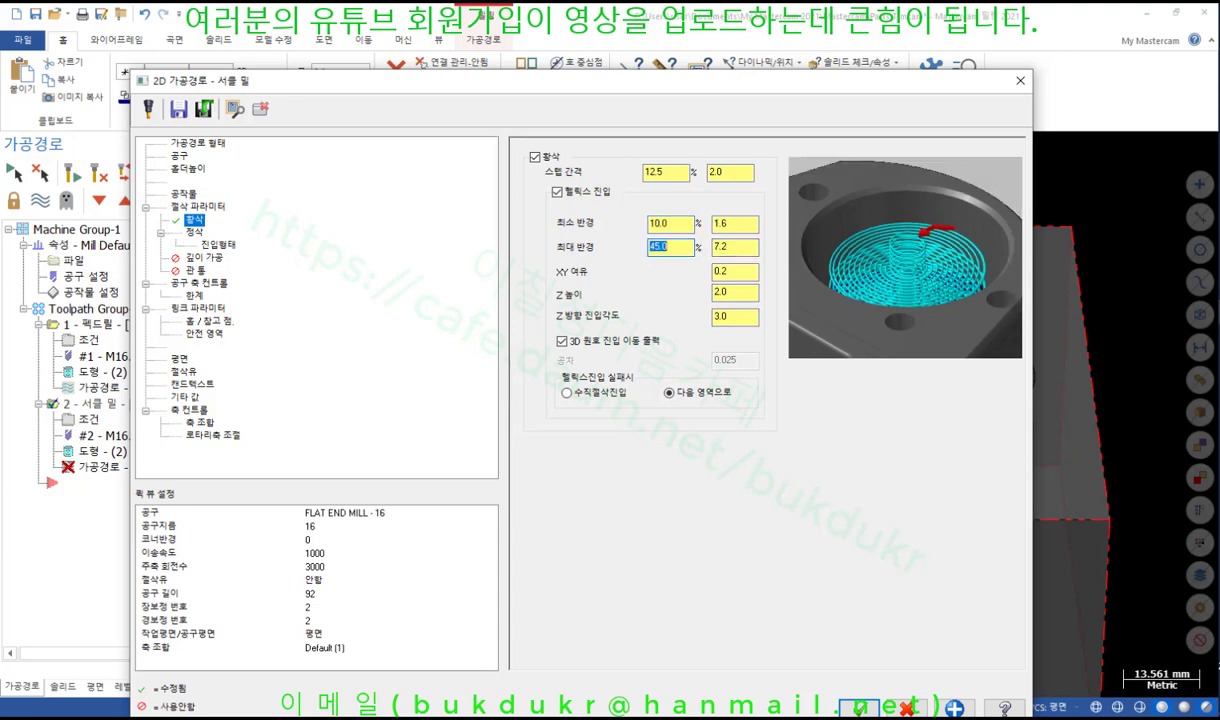
pyautogui.press('Return')
# Accept the roughing parameters and regenerate the circle mill toolpath to inspect the helix entry in the first hole.
pyautogui.click(745, 316)
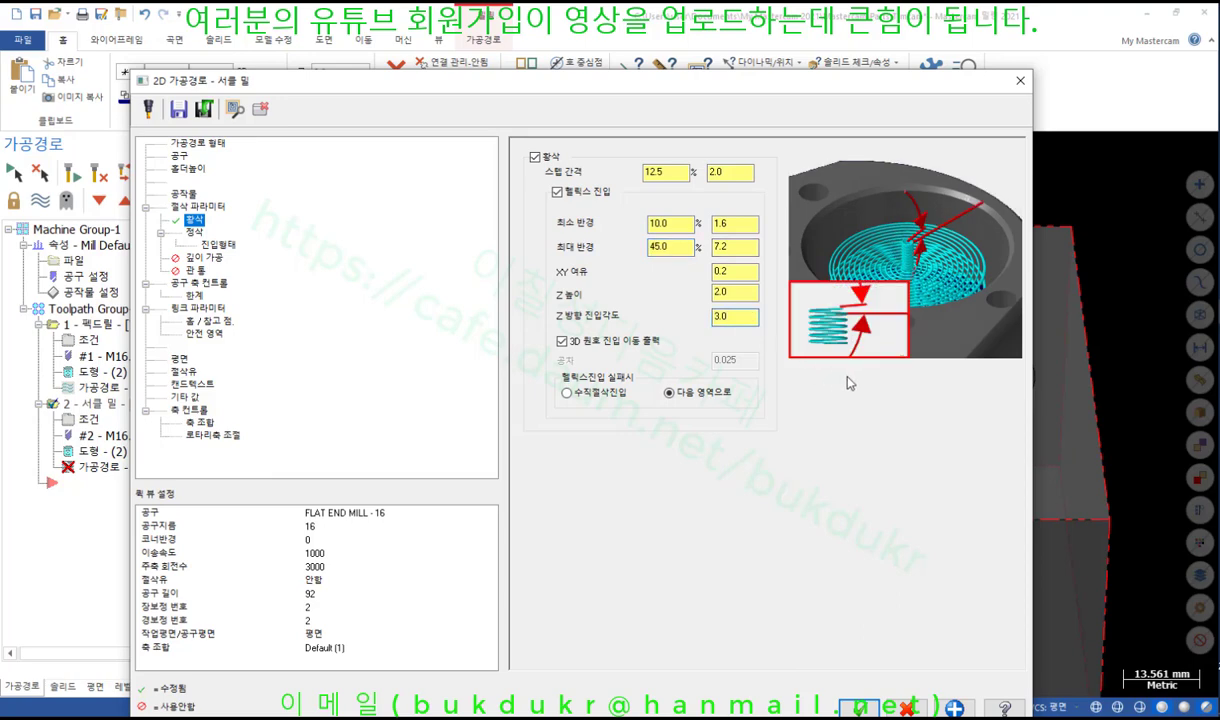
pyautogui.click(860, 707)
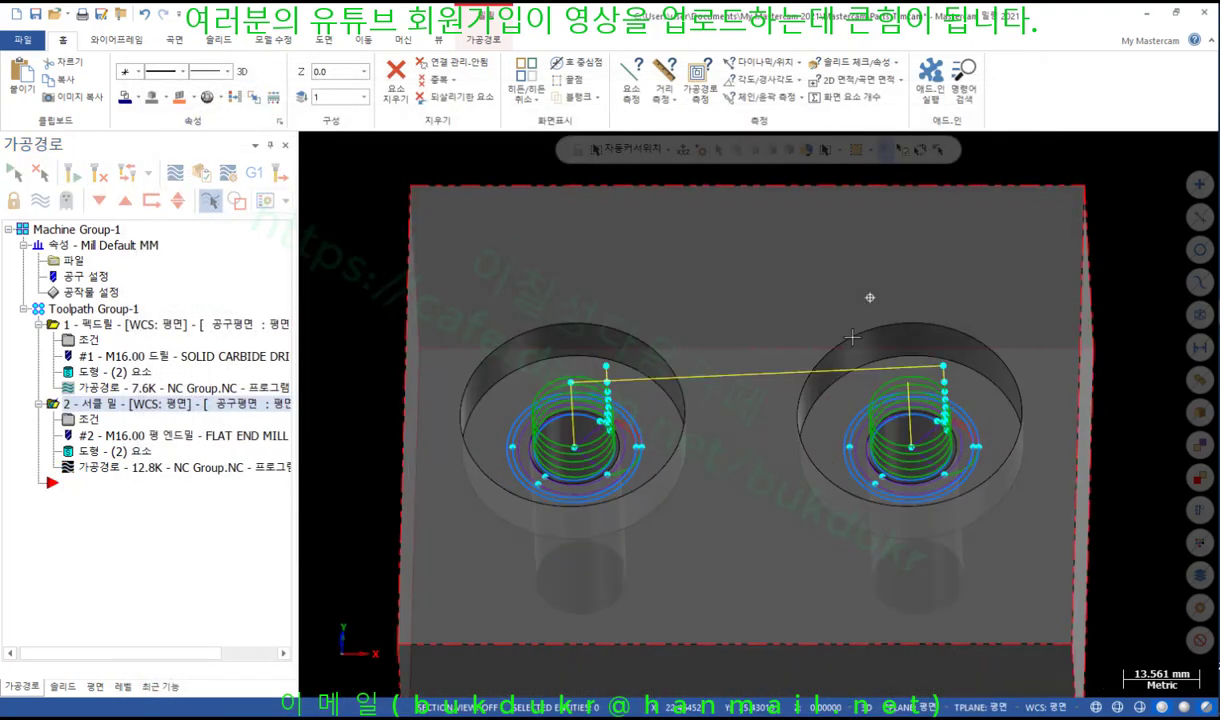
pyautogui.scroll(3, 600, 438)
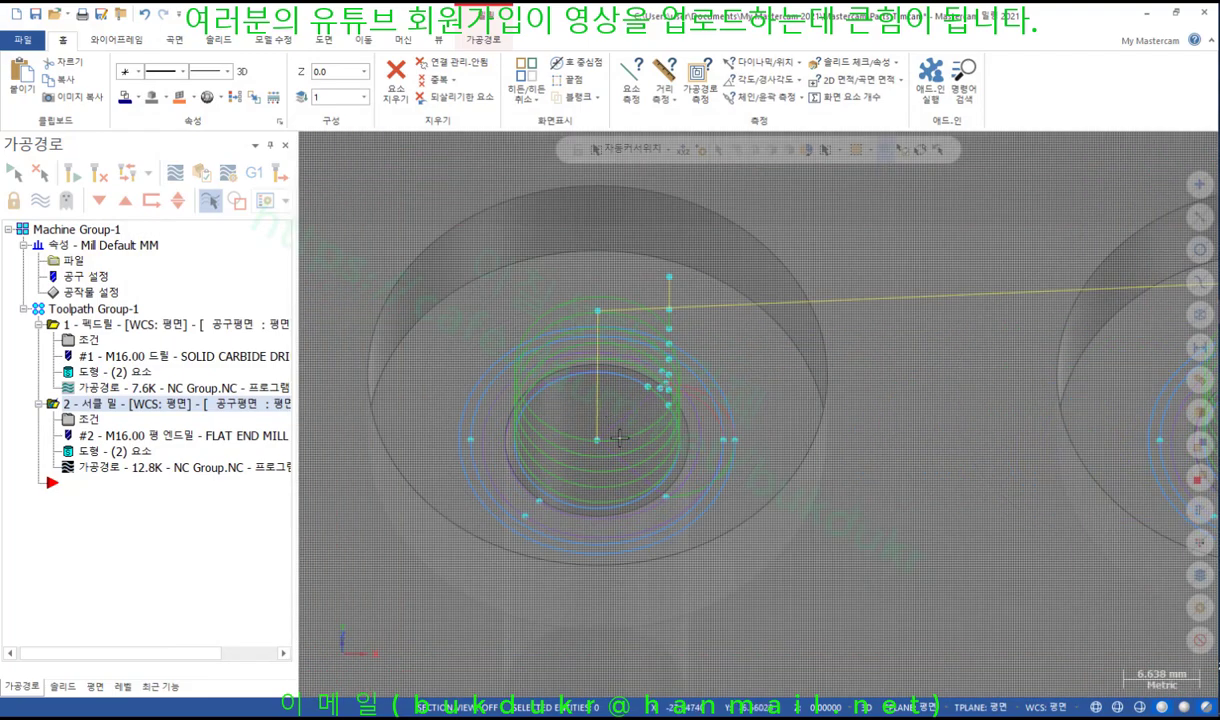
pyautogui.scroll(-3, 620, 438)
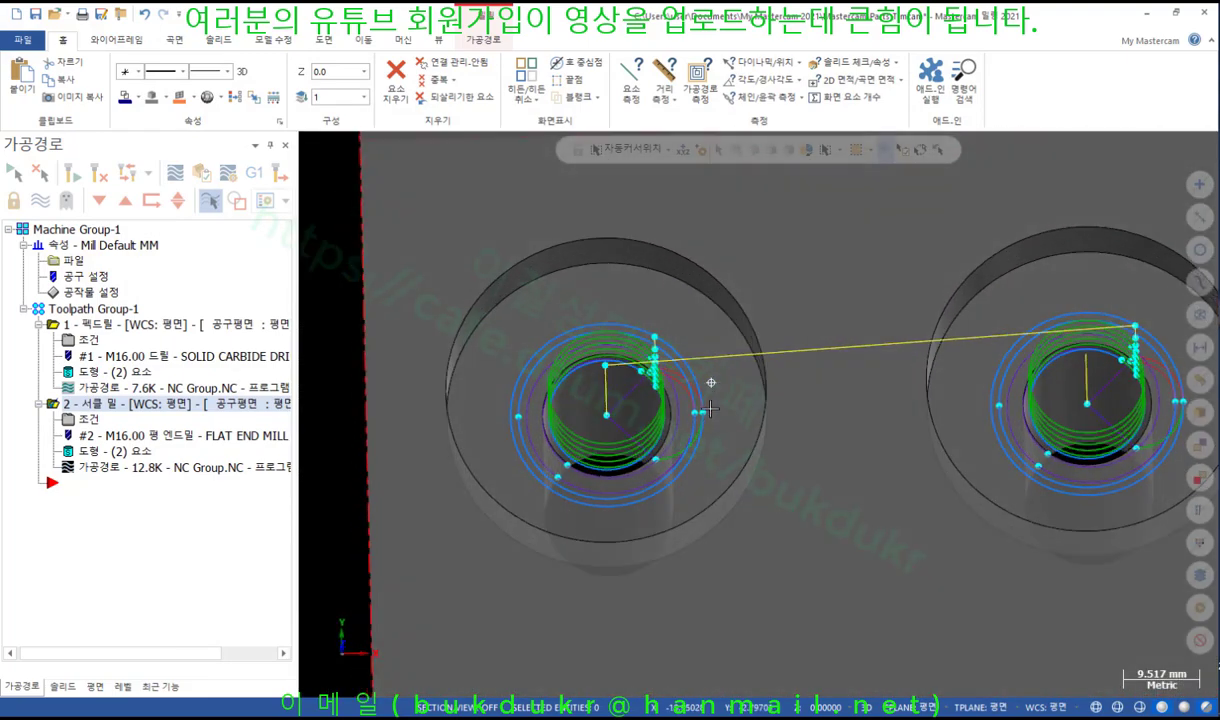
pyautogui.scroll(3, 676, 410)
pyautogui.moveTo(676, 412); pyautogui.dragTo(688, 370, button='middle')
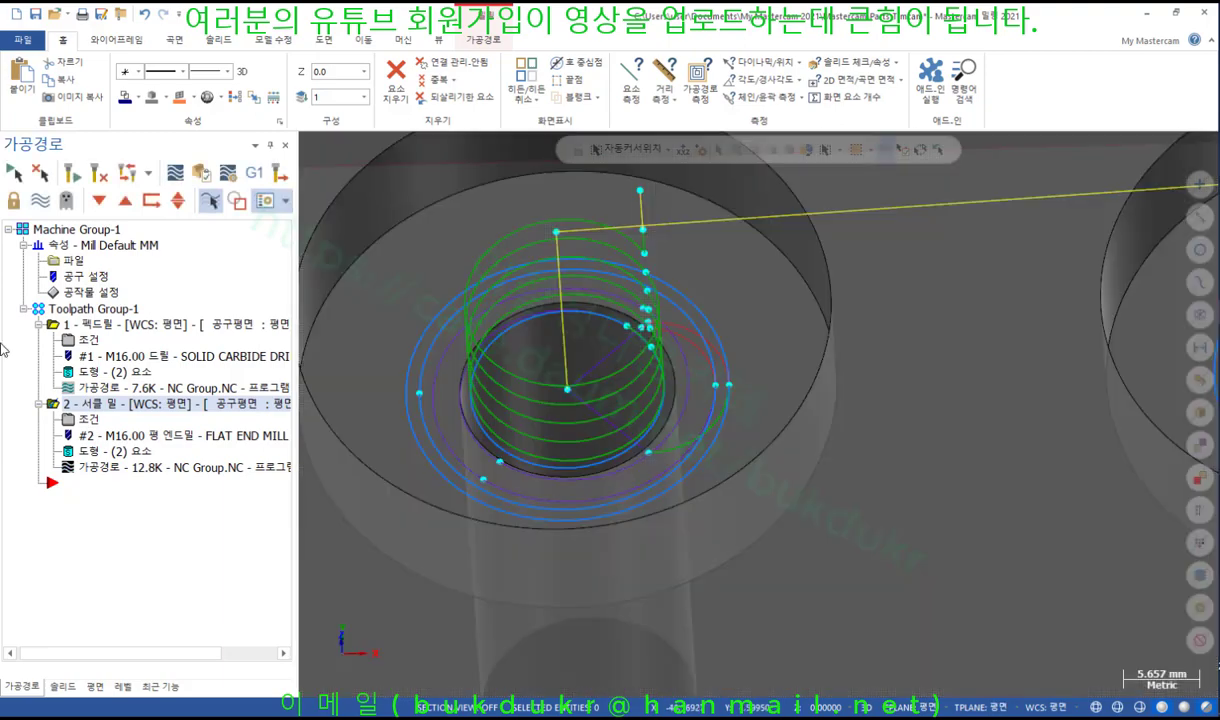
# Set the finish pass spacing to 0.5 mm in the circle mill's finishing parameters, with one finish pass.
pyautogui.click(98, 419)
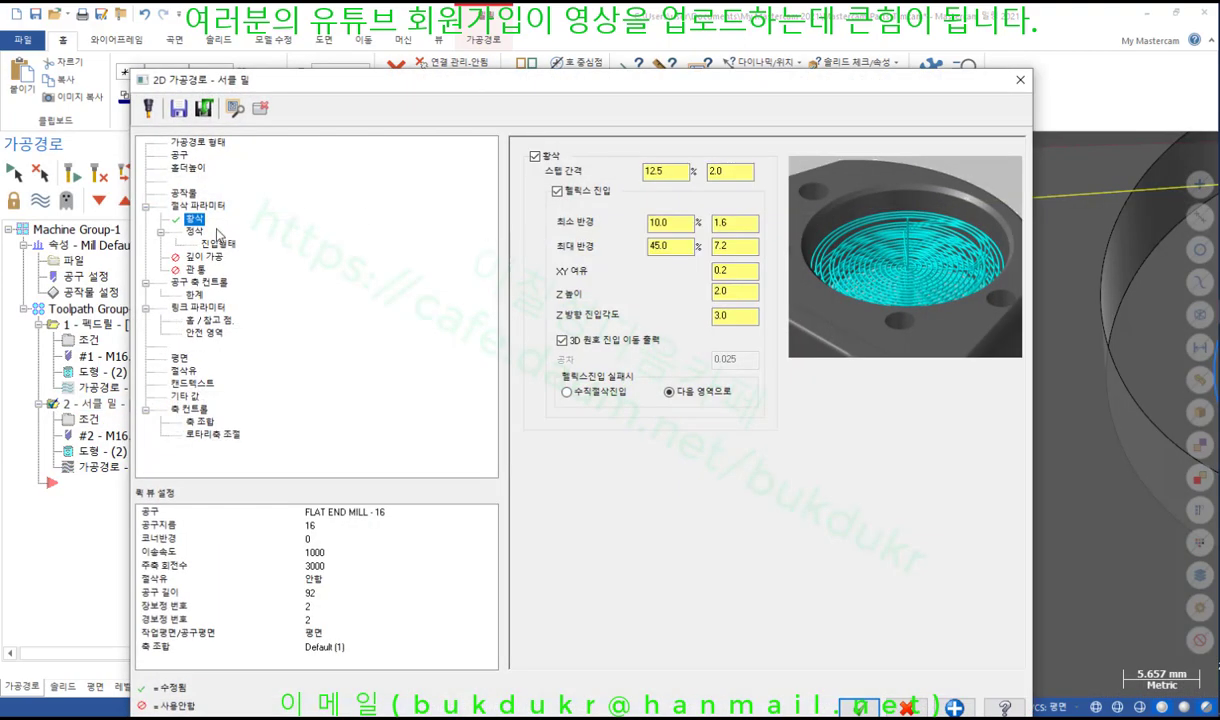
pyautogui.click(210, 230)
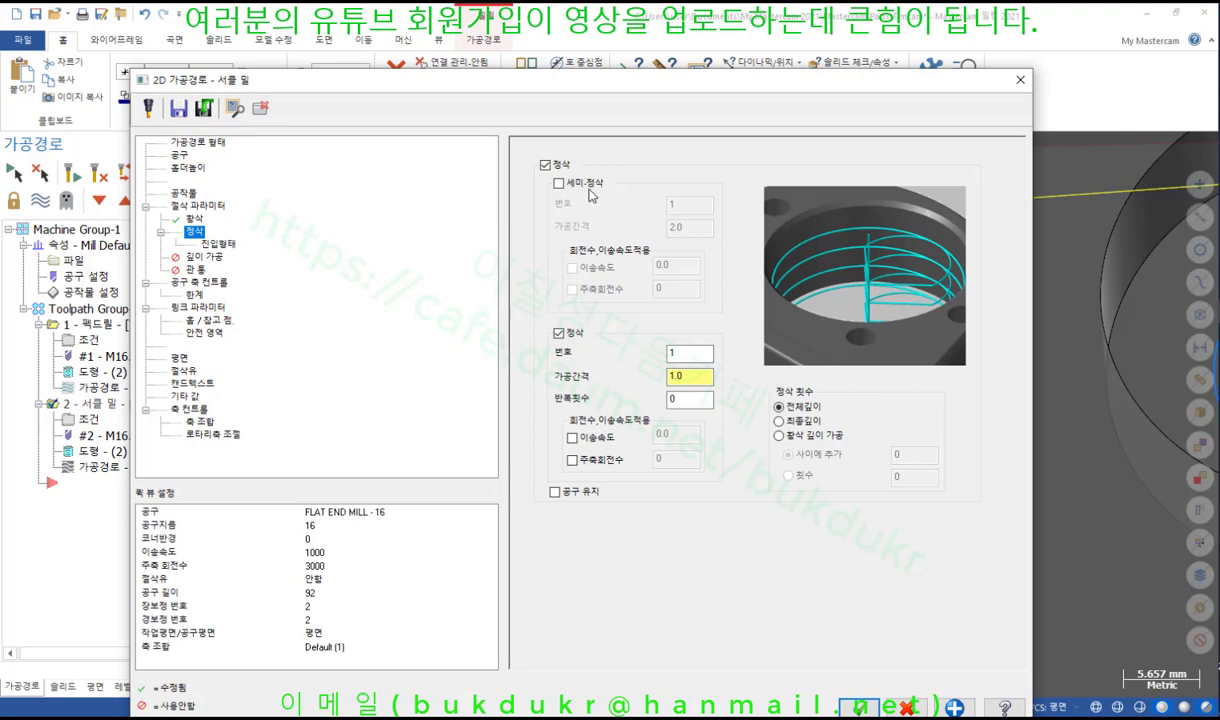
pyautogui.click(693, 356)
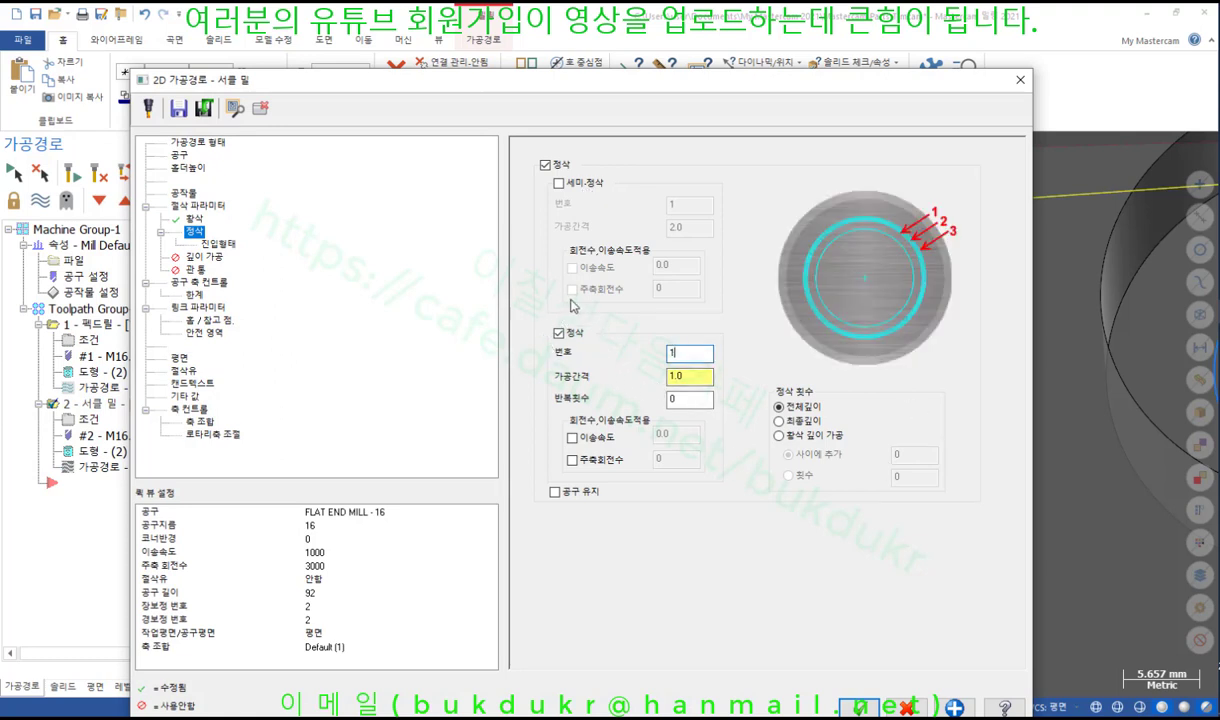
pyautogui.click(692, 377)
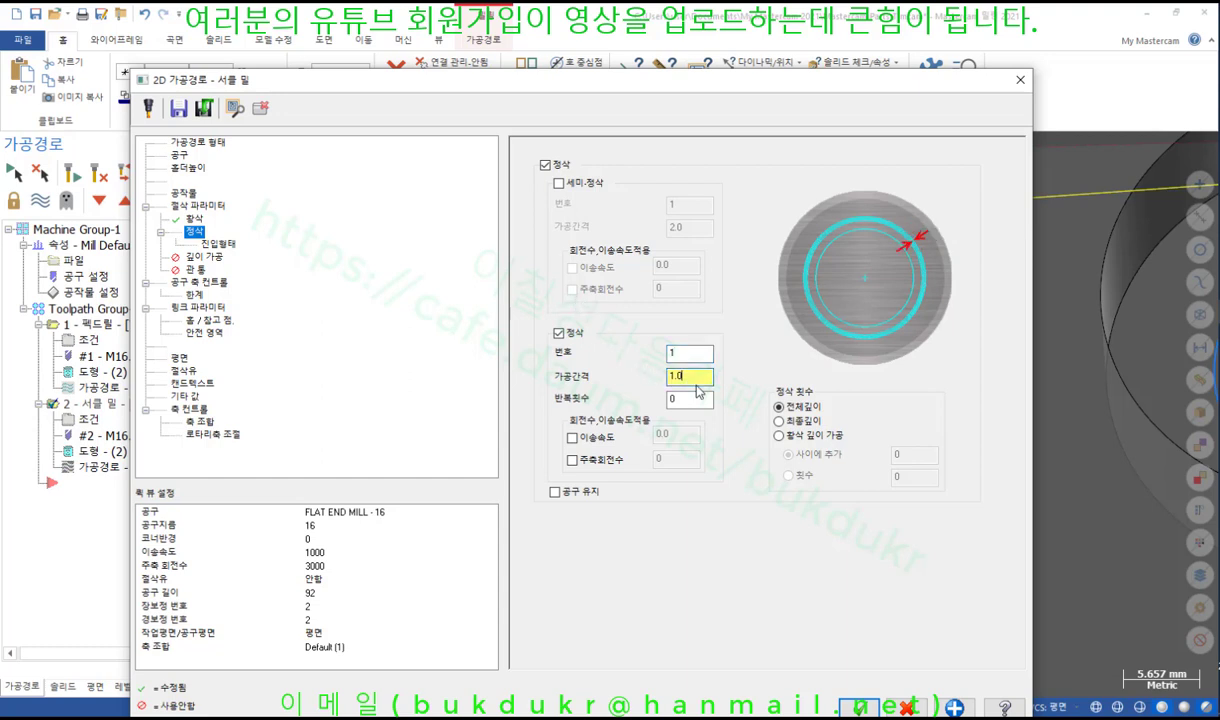
pyautogui.click(700, 398)
pyautogui.doubleClick(676, 376)
pyautogui.write('0.5')
pyautogui.click(693, 356)
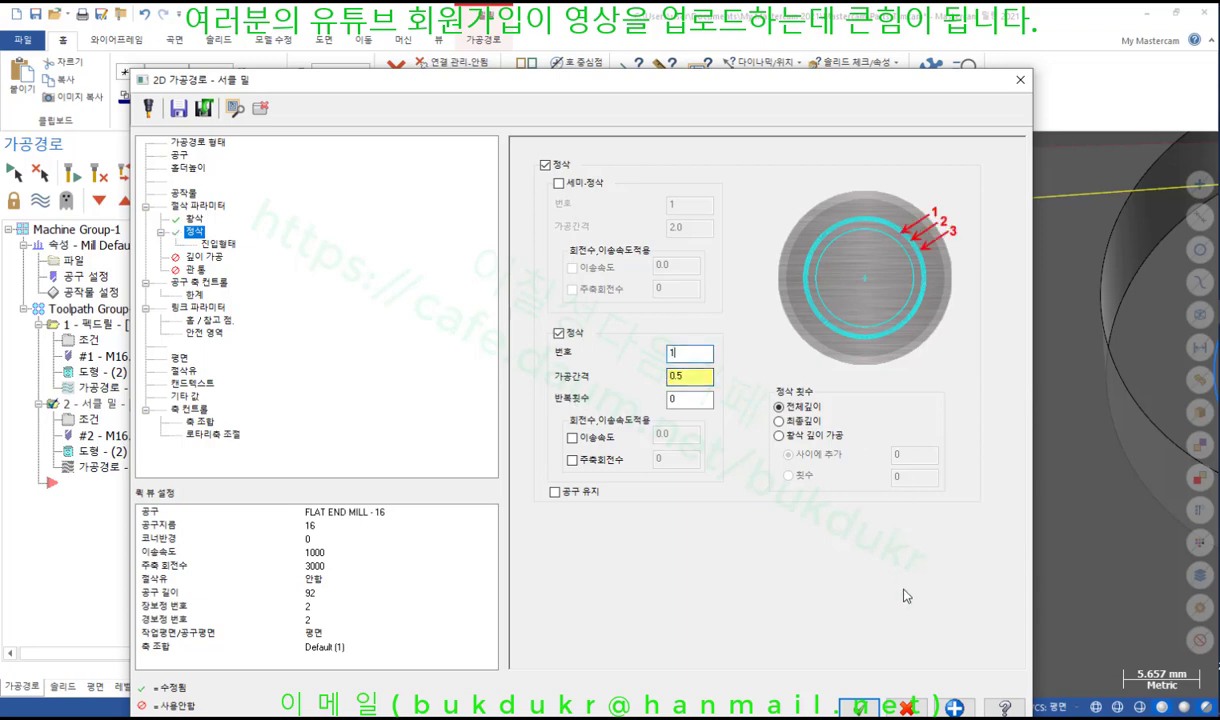
# Move the parameters dialog clear of the first hole and preview the toolpath to examine the finish pass spacing.
pyautogui.moveTo(770, 78); pyautogui.dragTo(926, 493)
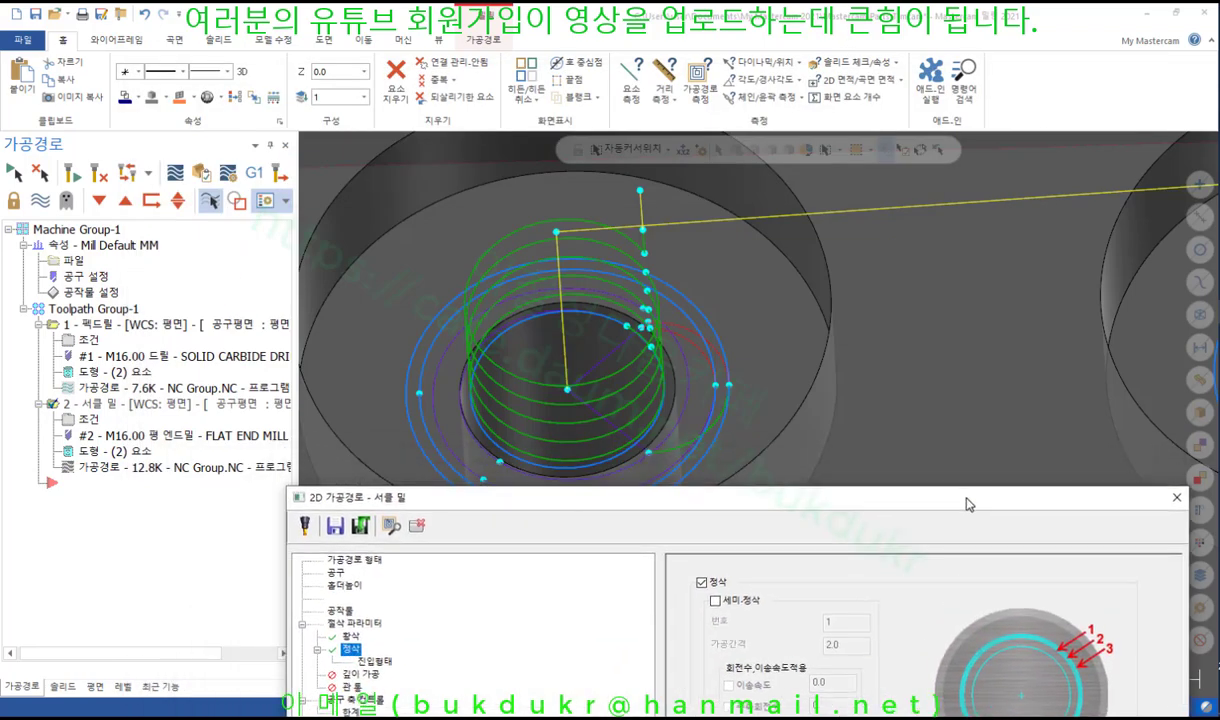
pyautogui.click(391, 527)
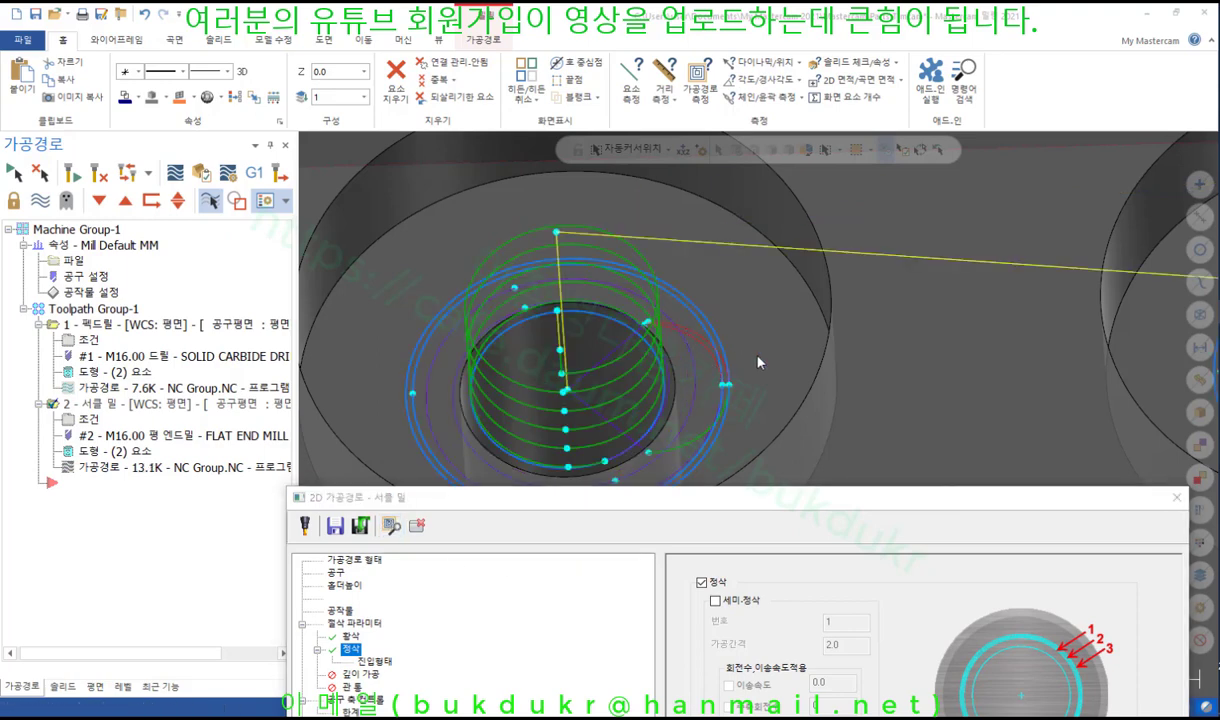
pyautogui.moveTo(706, 348)
pyautogui.mouseDown()
pyautogui.moveTo(712, 305)
pyautogui.moveTo(706, 345)
pyautogui.mouseUp()
pyautogui.moveTo(784, 322); pyautogui.dragTo(803, 320)
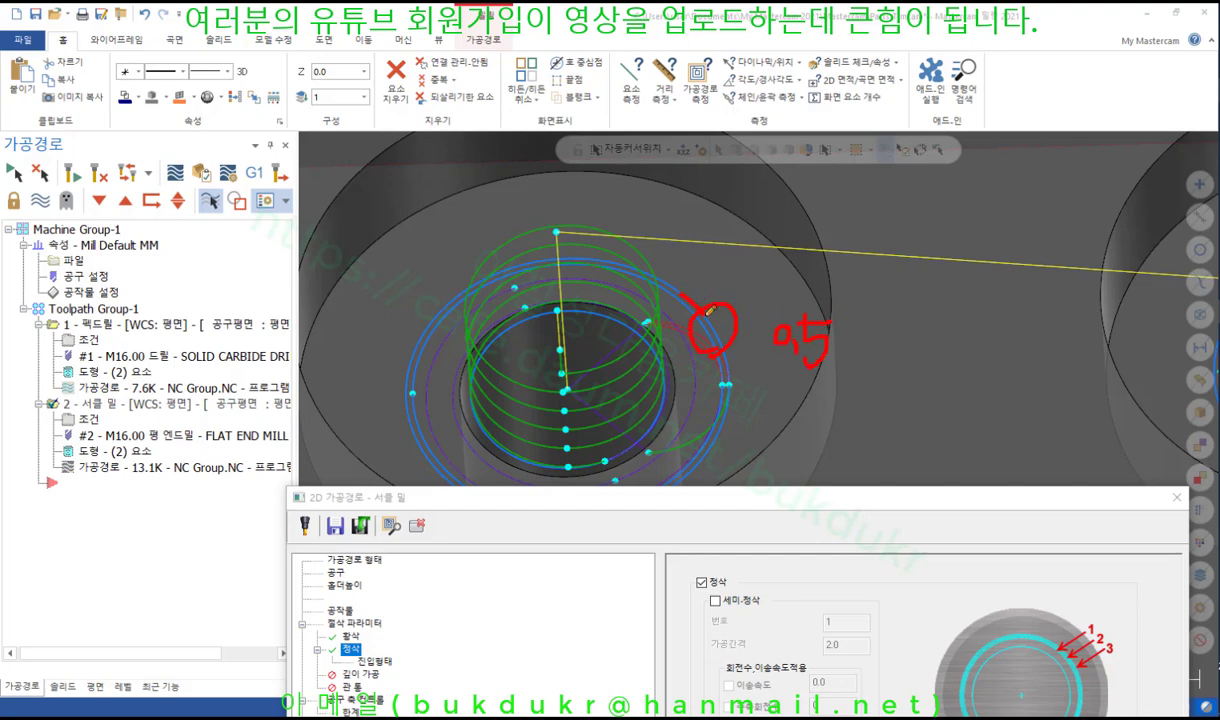
pyautogui.moveTo(680, 294); pyautogui.dragTo(720, 341)
pyautogui.moveTo(677, 292); pyautogui.dragTo(699, 312)
pyautogui.moveTo(700, 329); pyautogui.dragTo(554, 247)
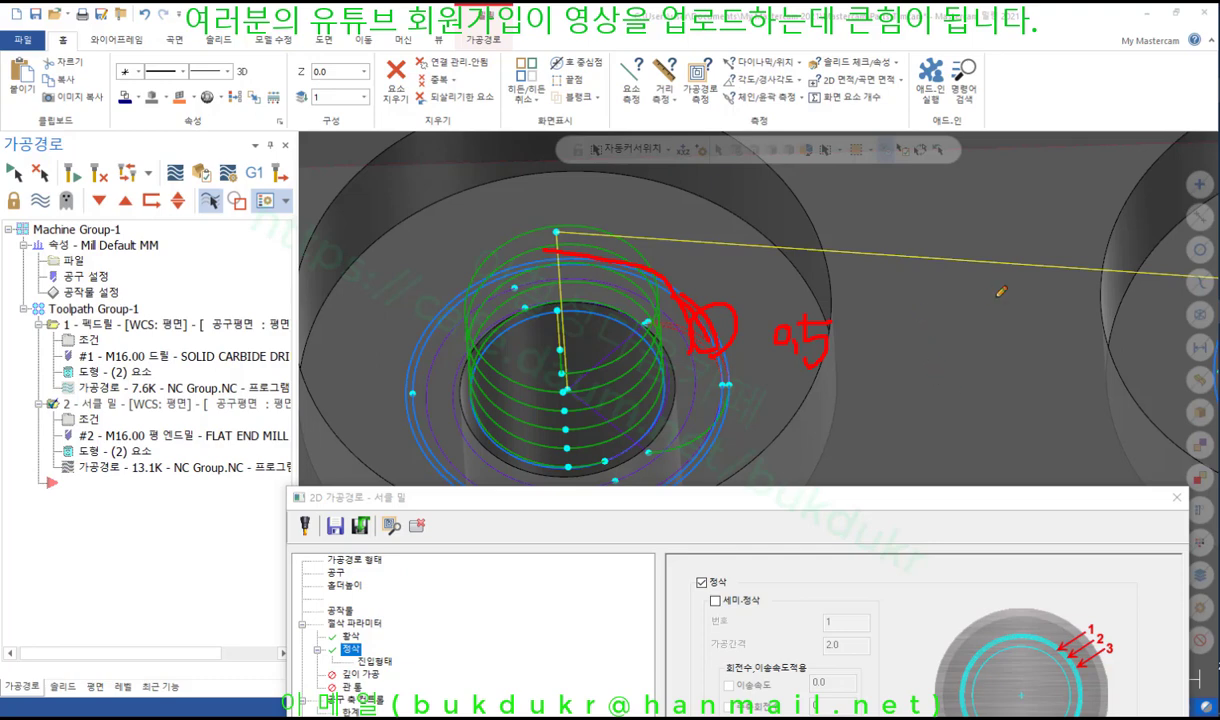
pyautogui.moveTo(700, 372); pyautogui.dragTo(698, 376)
pyautogui.moveTo(711, 604); pyautogui.dragTo(762, 600)
pyautogui.rightClick(914, 279)
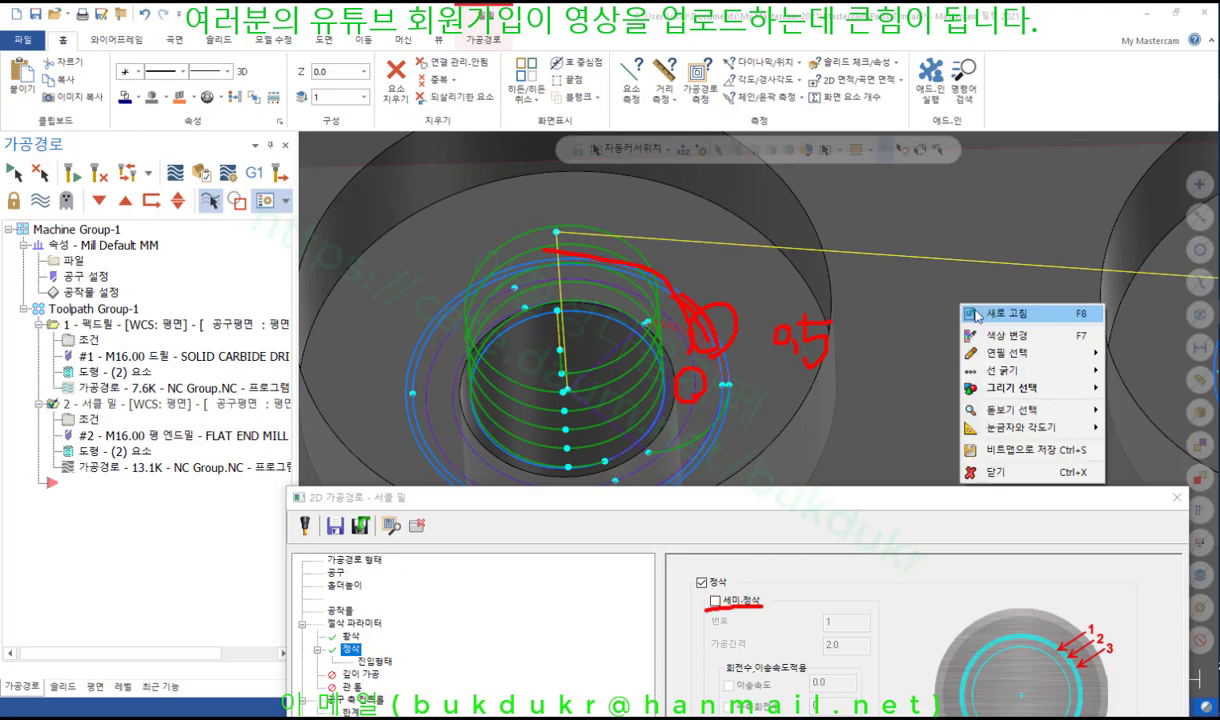
pyautogui.click(990, 456)
# Switch the circle mill tool to the library's FLAT END MILL - 10 and accept the parameters.
pyautogui.moveTo(960, 505)
pyautogui.mouseDown()
pyautogui.moveTo(697, 311)
pyautogui.moveTo(775, 91)
pyautogui.mouseUp()
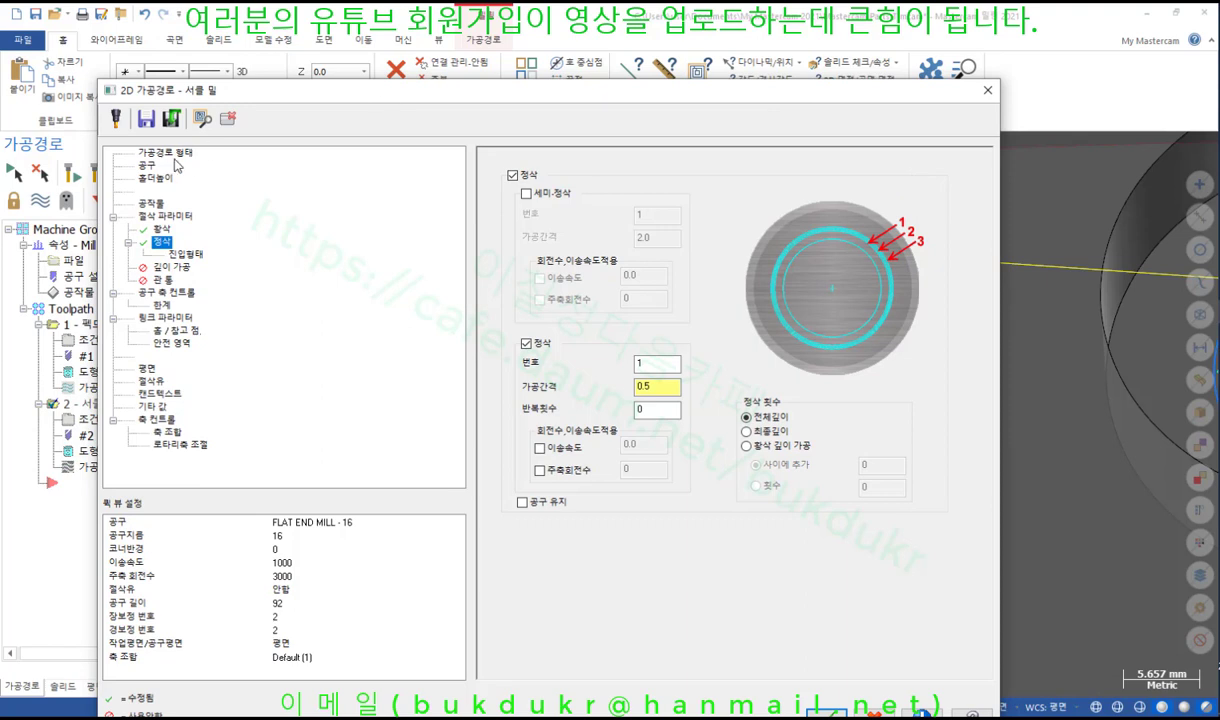
pyautogui.click(147, 165)
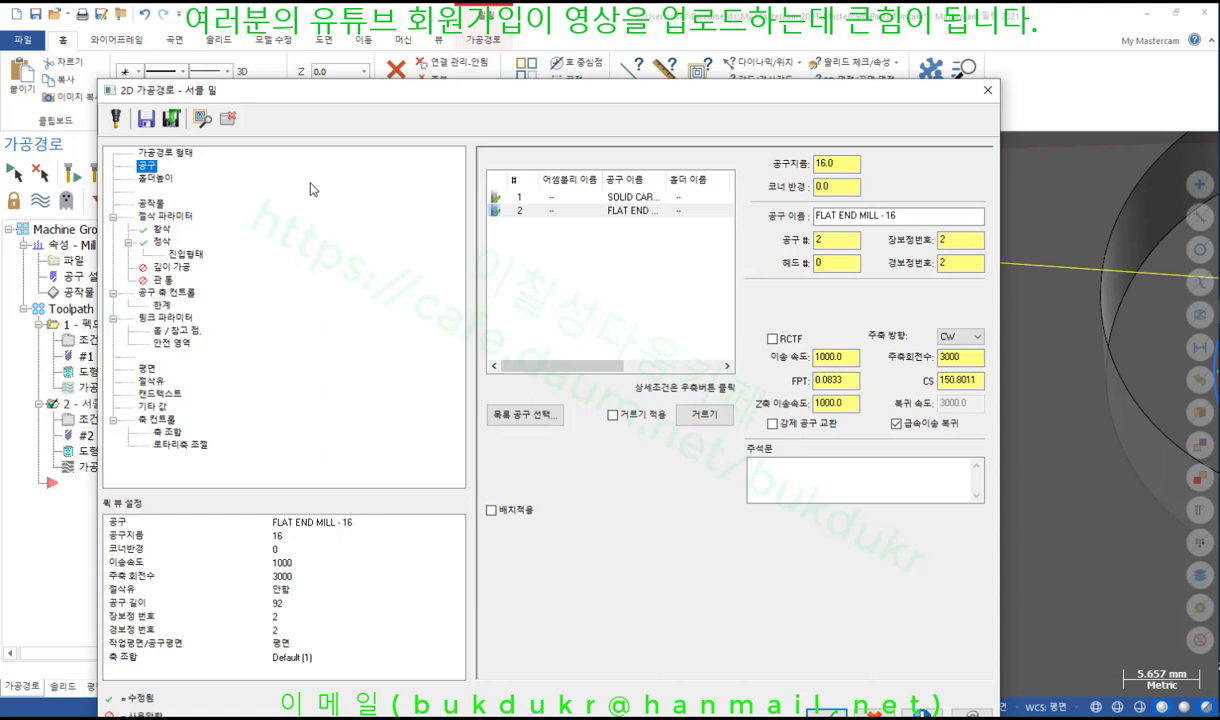
pyautogui.click(645, 211)
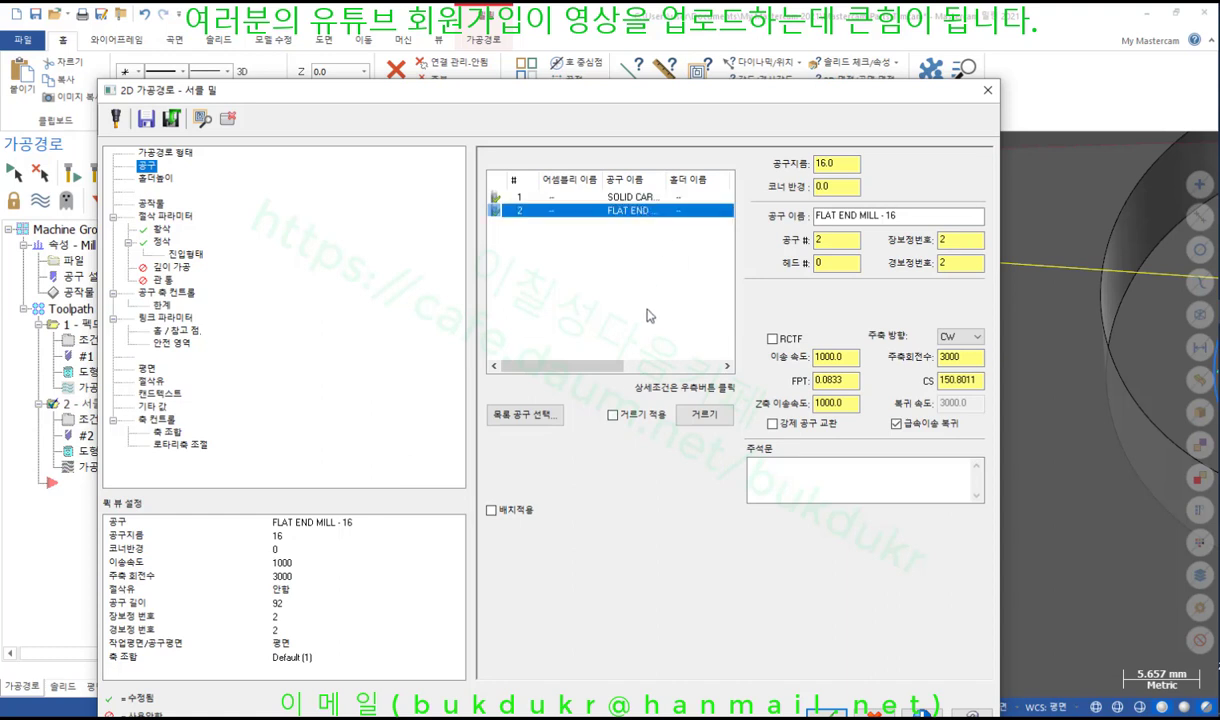
pyautogui.click(538, 420)
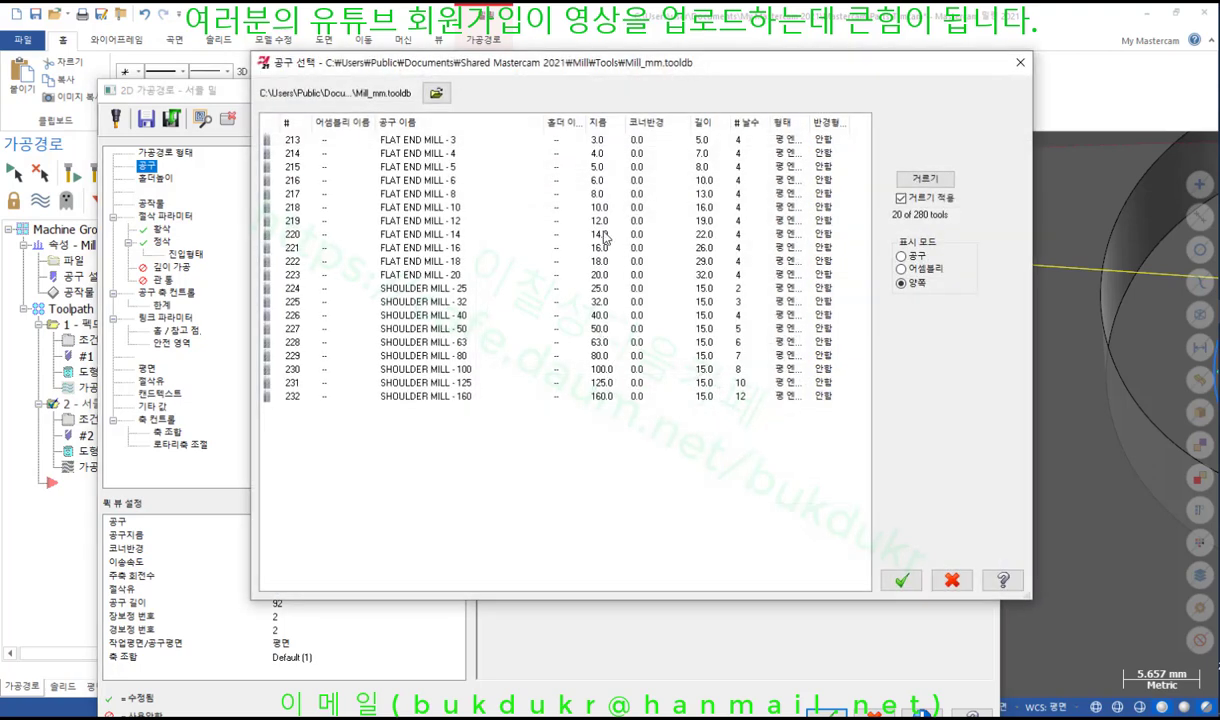
pyautogui.doubleClick(430, 207)
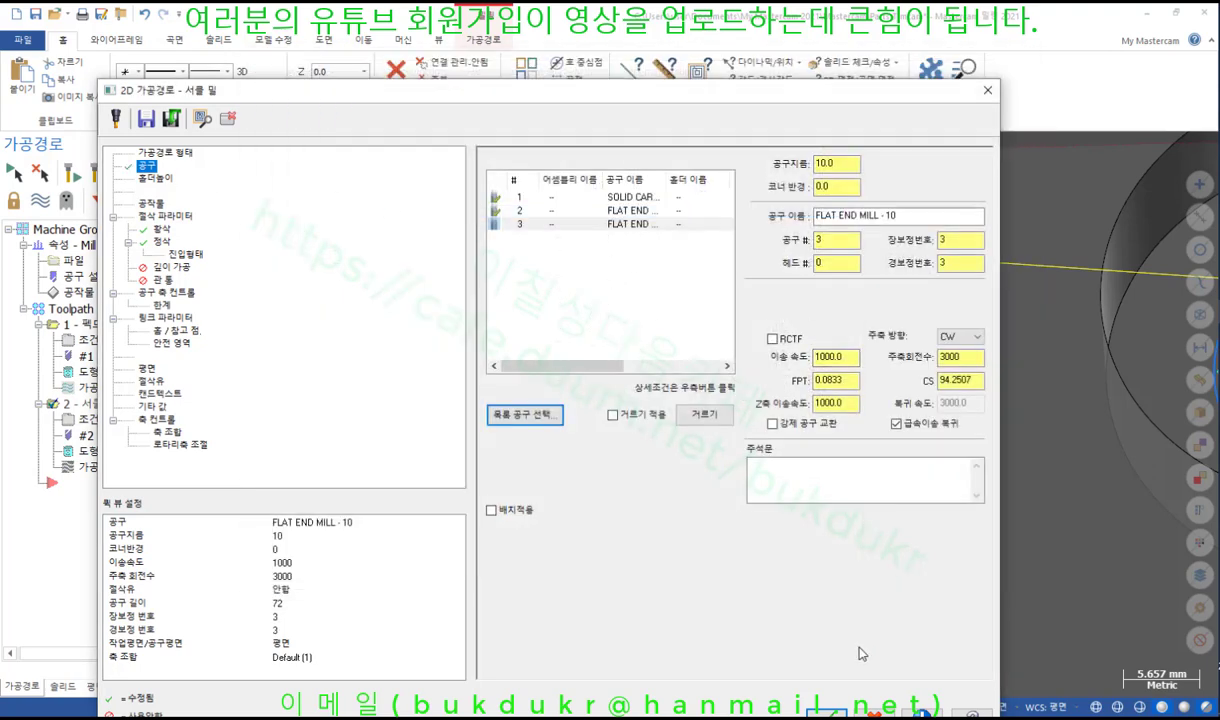
pyautogui.click(830, 712)
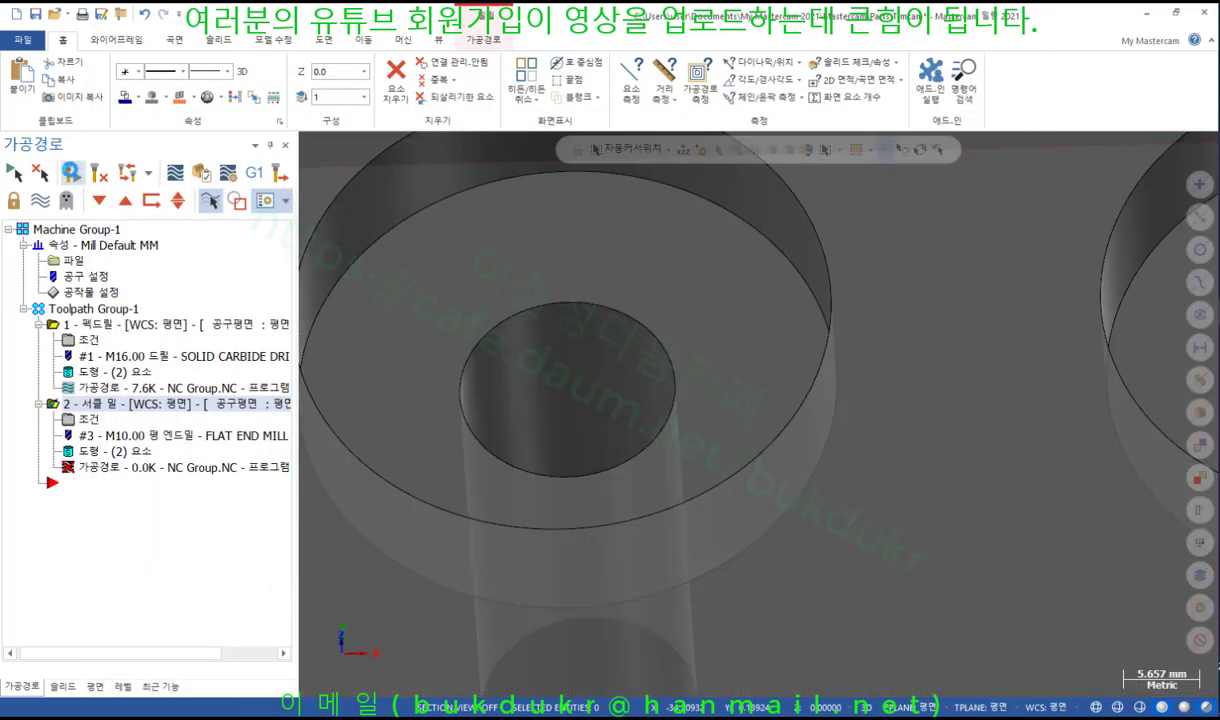
# Regenerate the circle mill toolpath and backplot it through the first counterbore and into the second.
pyautogui.click(70, 172)
pyautogui.scroll(-5, 887, 319)
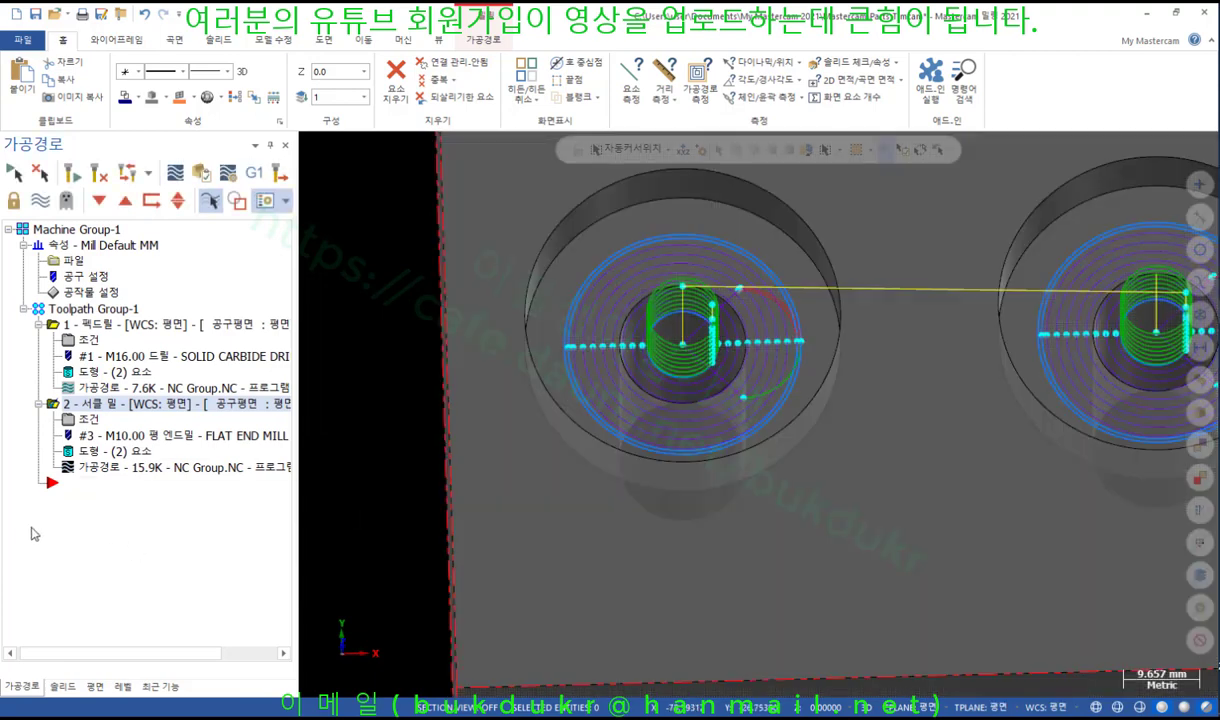
pyautogui.click(175, 172)
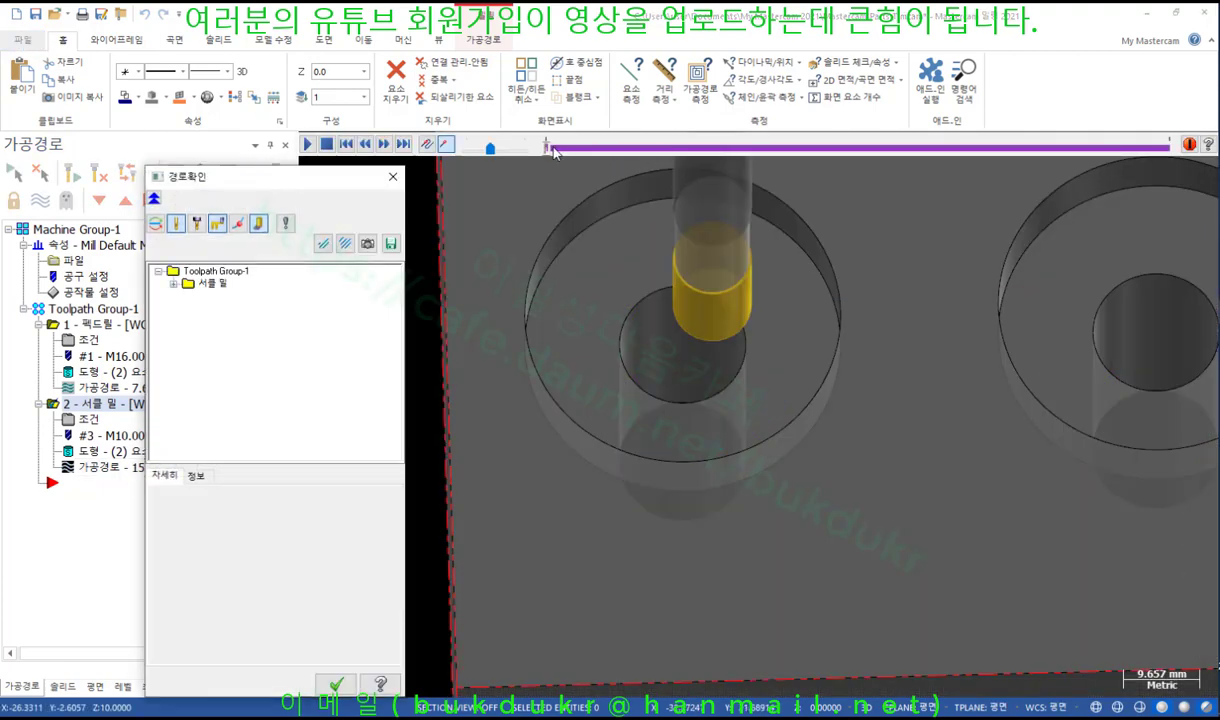
pyautogui.moveTo(547, 148); pyautogui.dragTo(1037, 160)
pyautogui.click(336, 684)
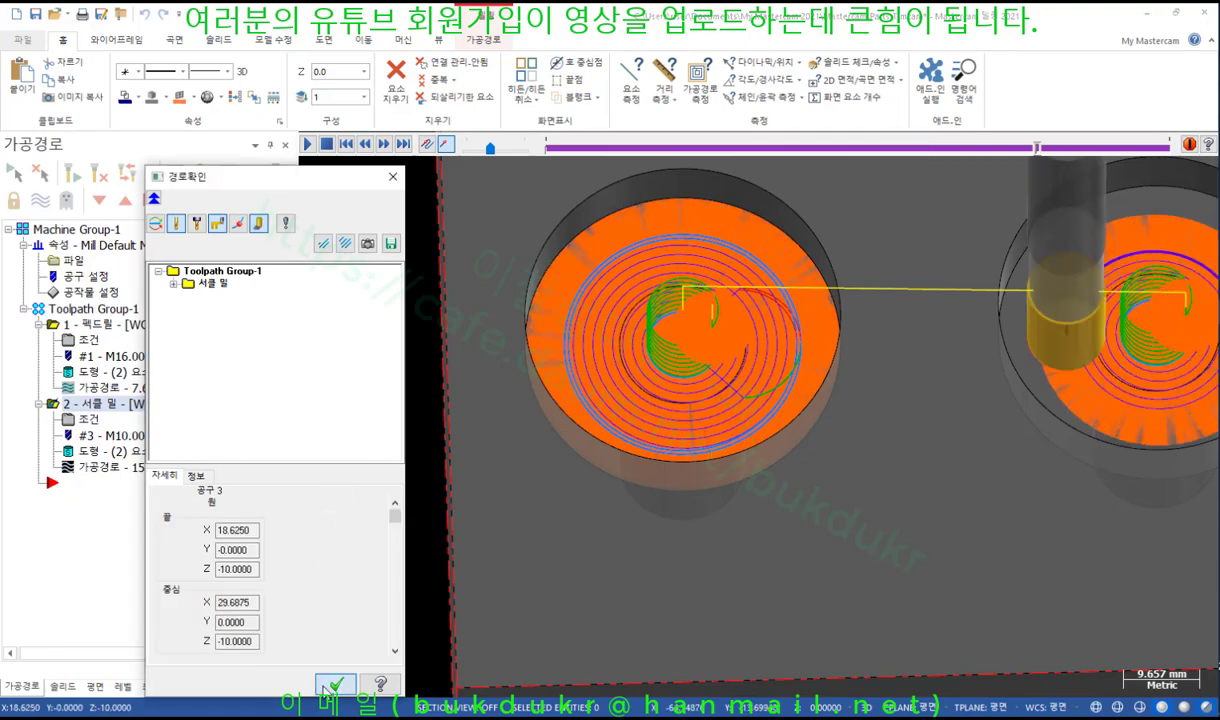
# Set the circle mill's roughing stepover to 3.0 mm and update the toolpath preview with the parameters dialog clear of the hole.
pyautogui.scroll(3, 760, 300)
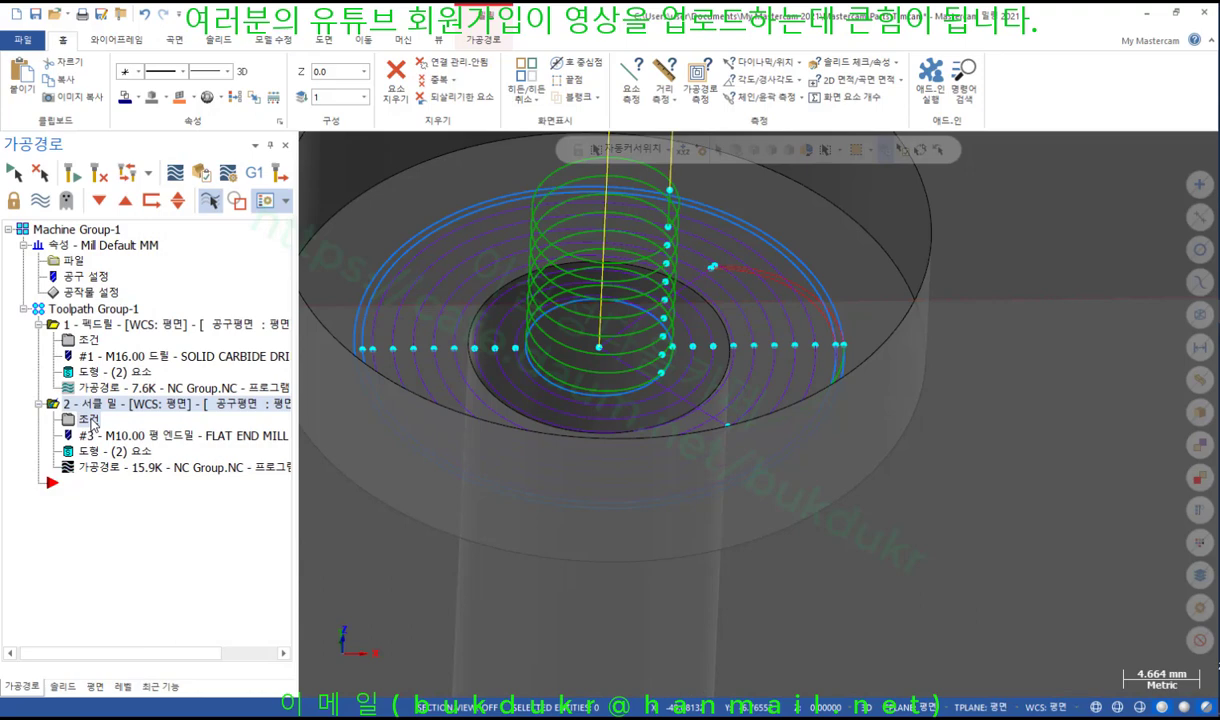
pyautogui.click(89, 421)
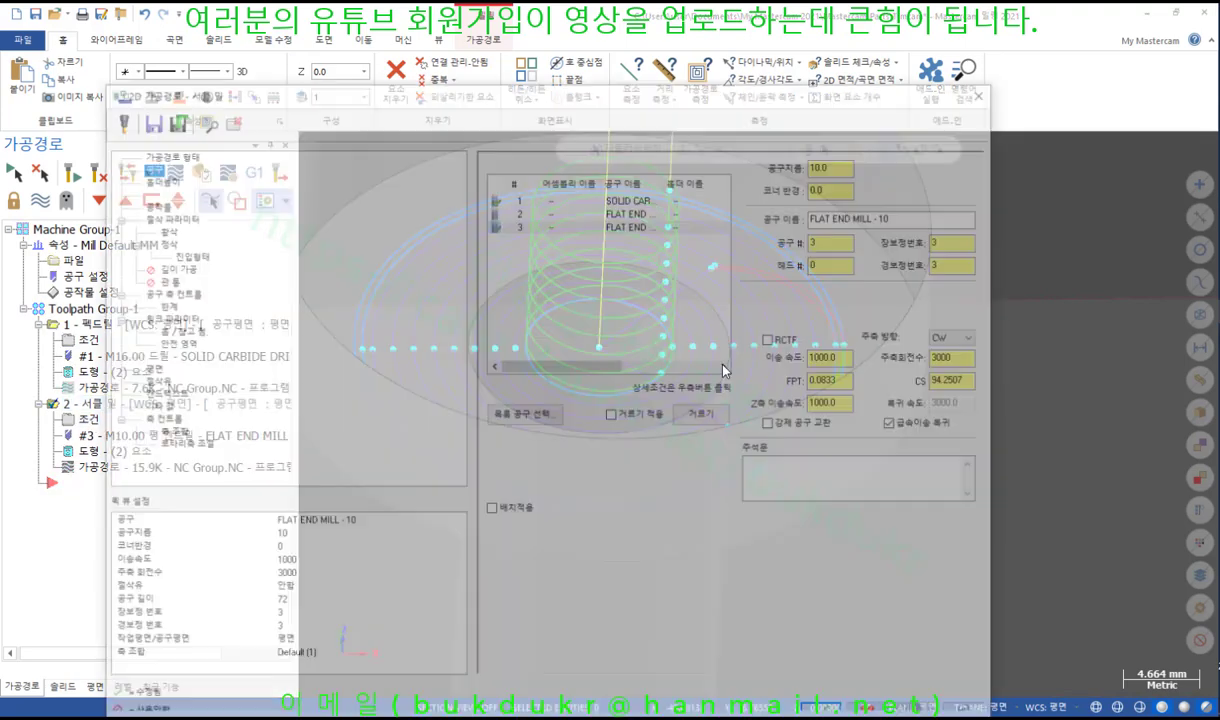
pyautogui.click(166, 218)
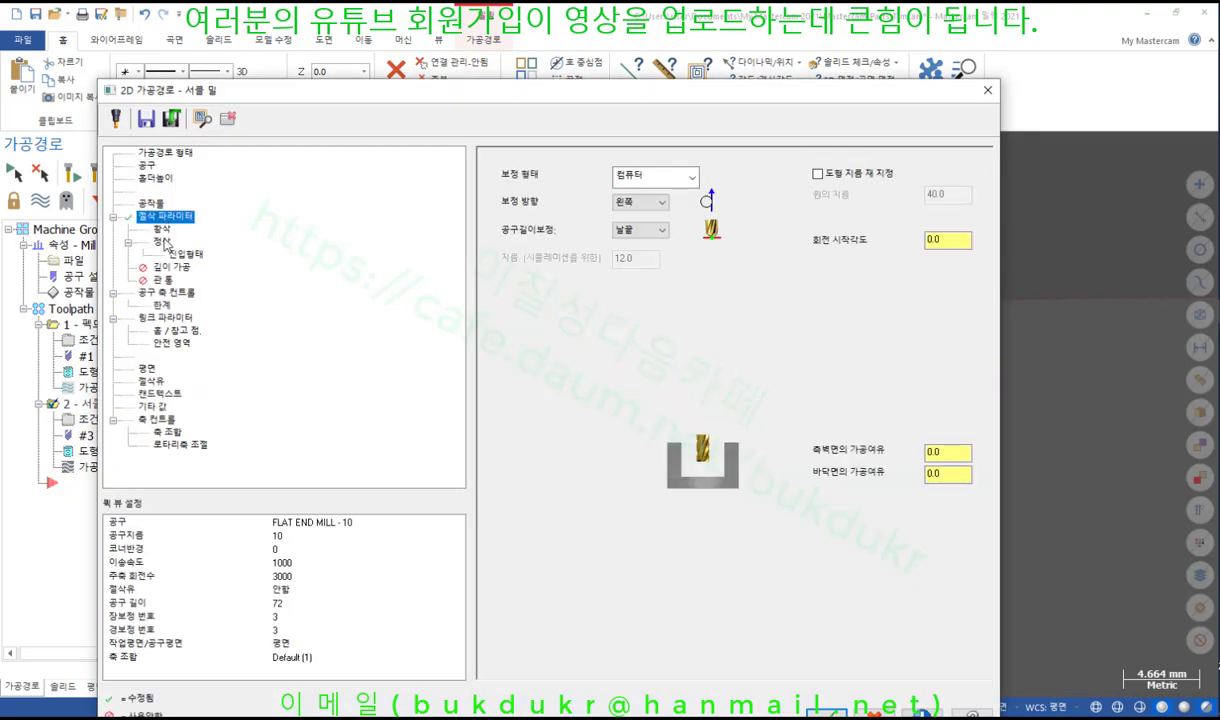
pyautogui.click(162, 242)
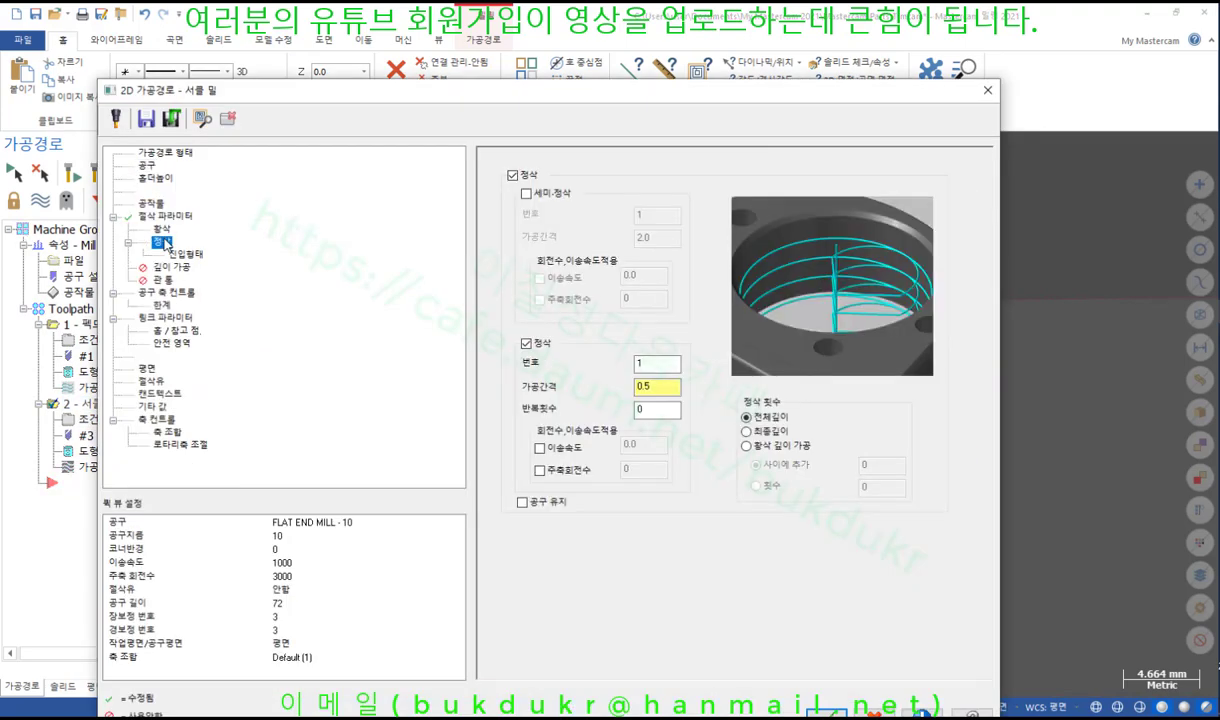
pyautogui.click(161, 230)
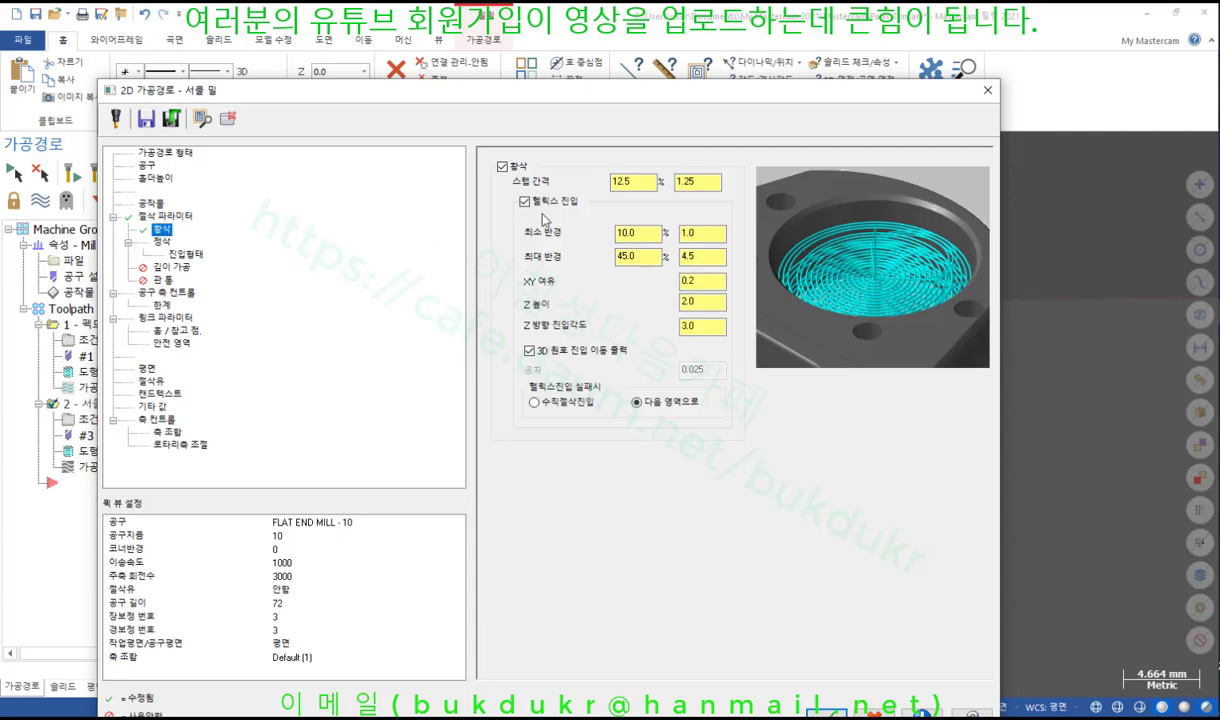
pyautogui.click(711, 185)
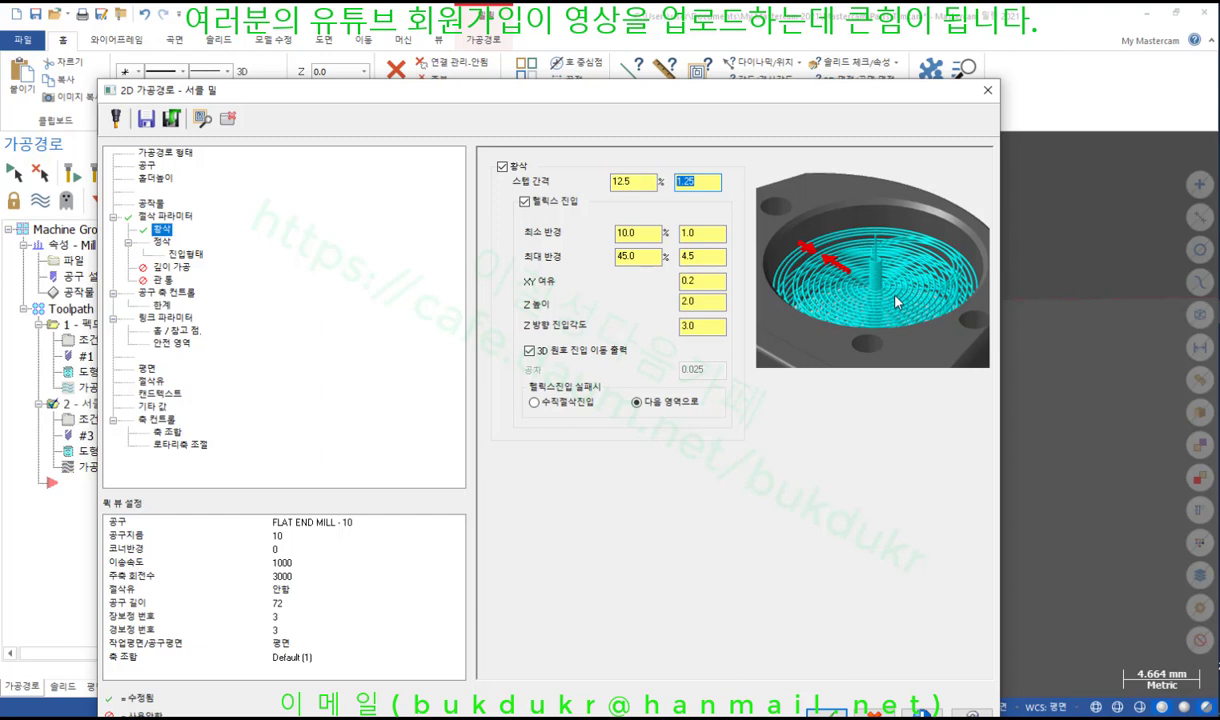
pyautogui.click(702, 180)
pyautogui.click(625, 183)
pyautogui.write('3')
pyautogui.moveTo(733, 100); pyautogui.dragTo(933, 532)
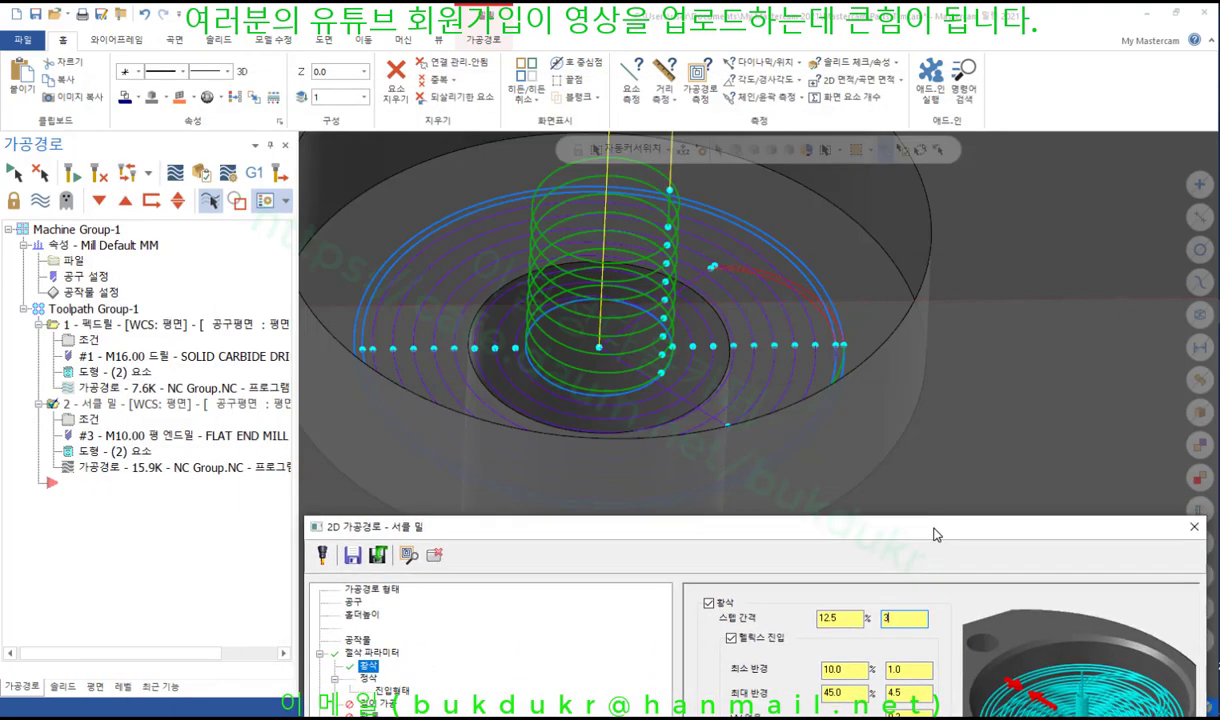
pyautogui.press('Return')
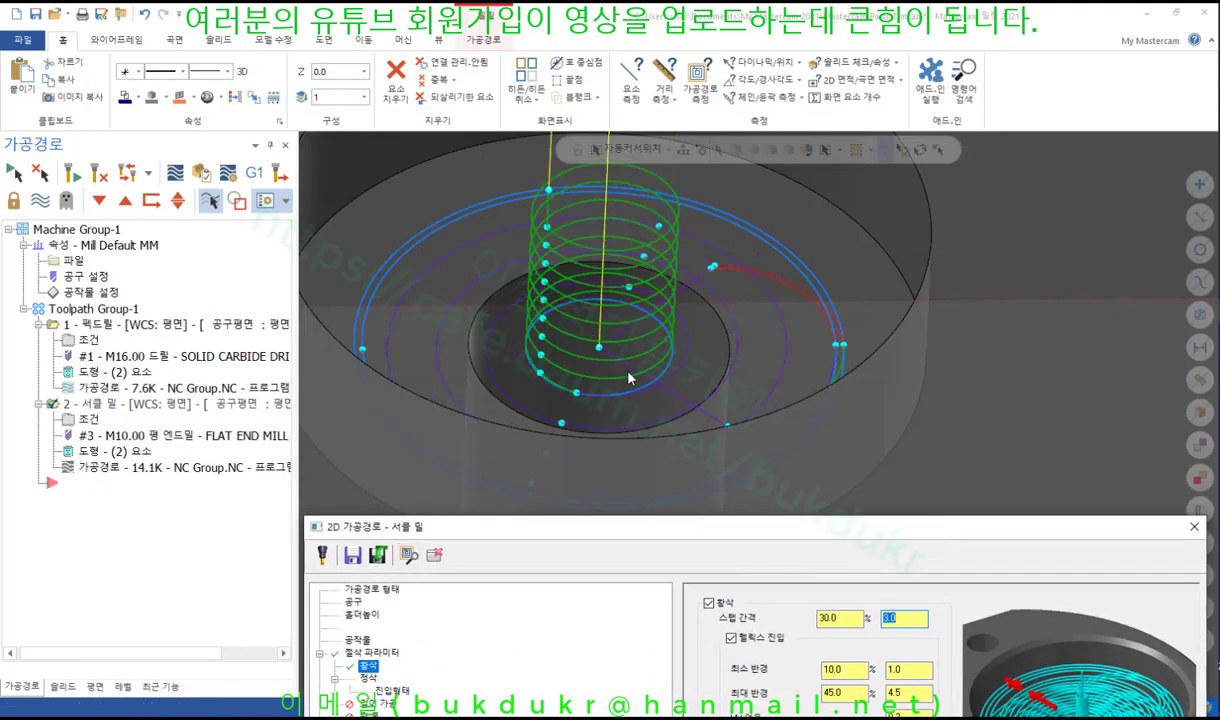
pyautogui.click(800, 291)
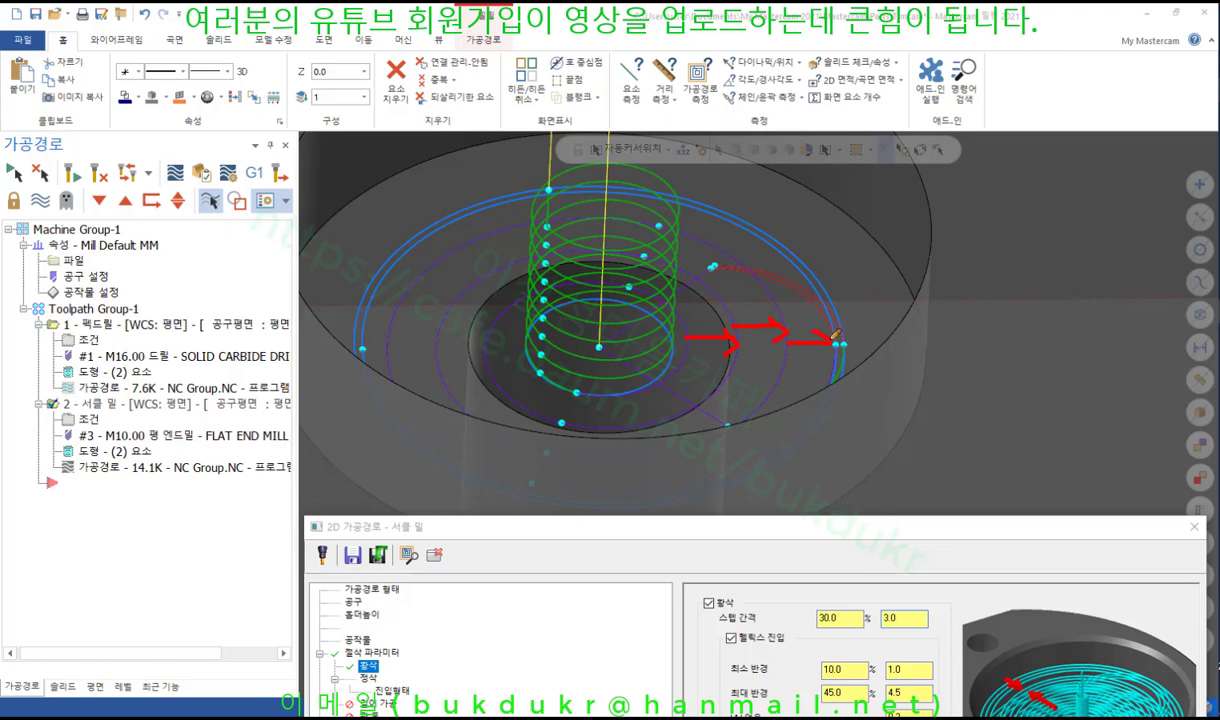
pyautogui.rightClick(1045, 255)
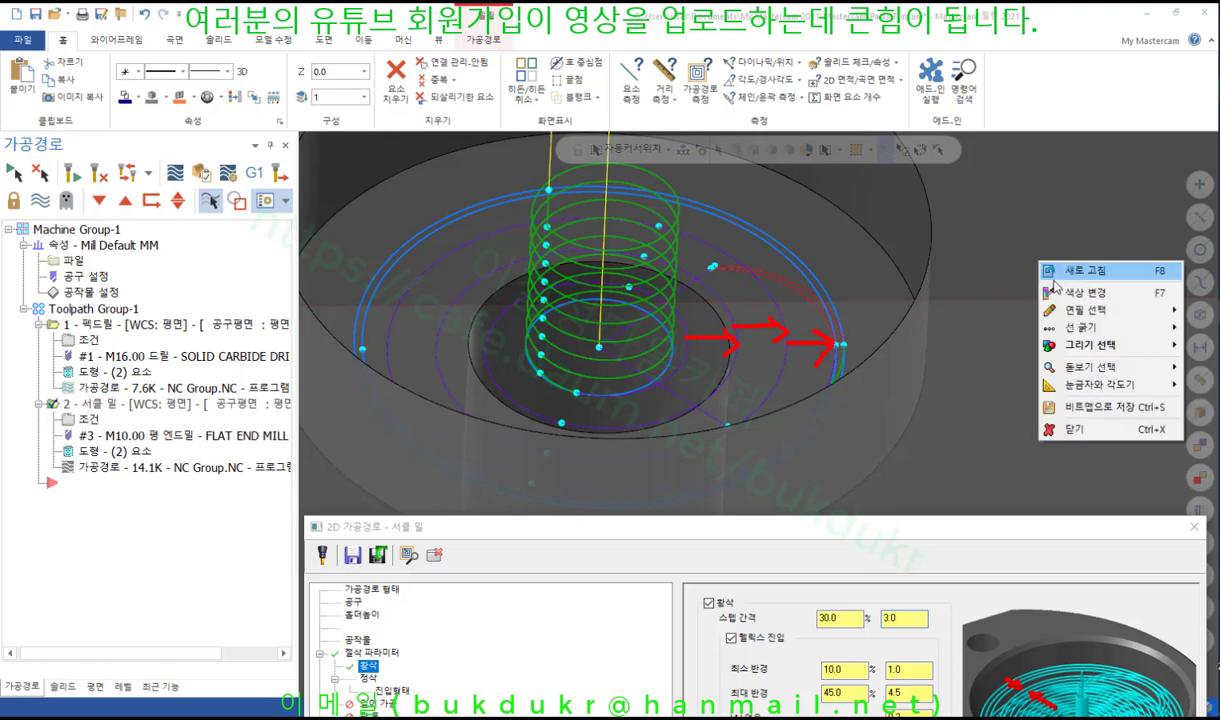
pyautogui.click(1062, 422)
# Enable semi-finishing in the circle mill's finish parameters, with one pass at 2.0 mm spacing ahead of the single finish pass.
pyautogui.moveTo(895, 520); pyautogui.dragTo(479, 82)
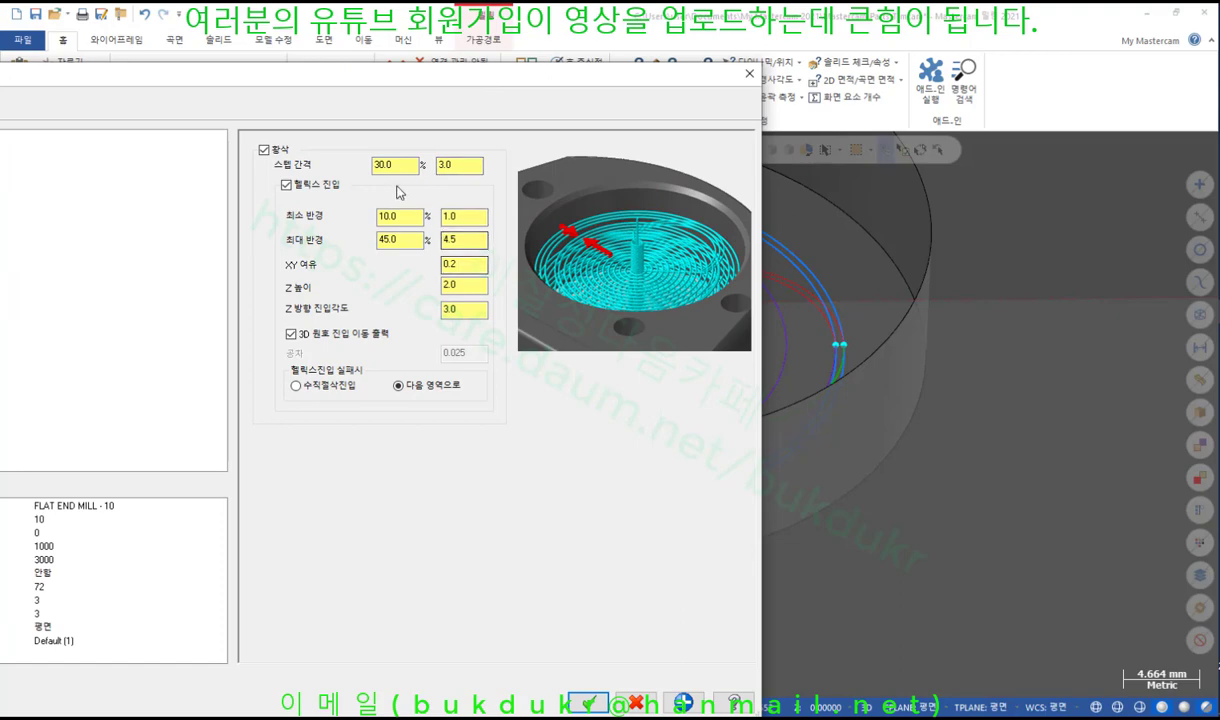
pyautogui.moveTo(309, 81); pyautogui.dragTo(729, 106)
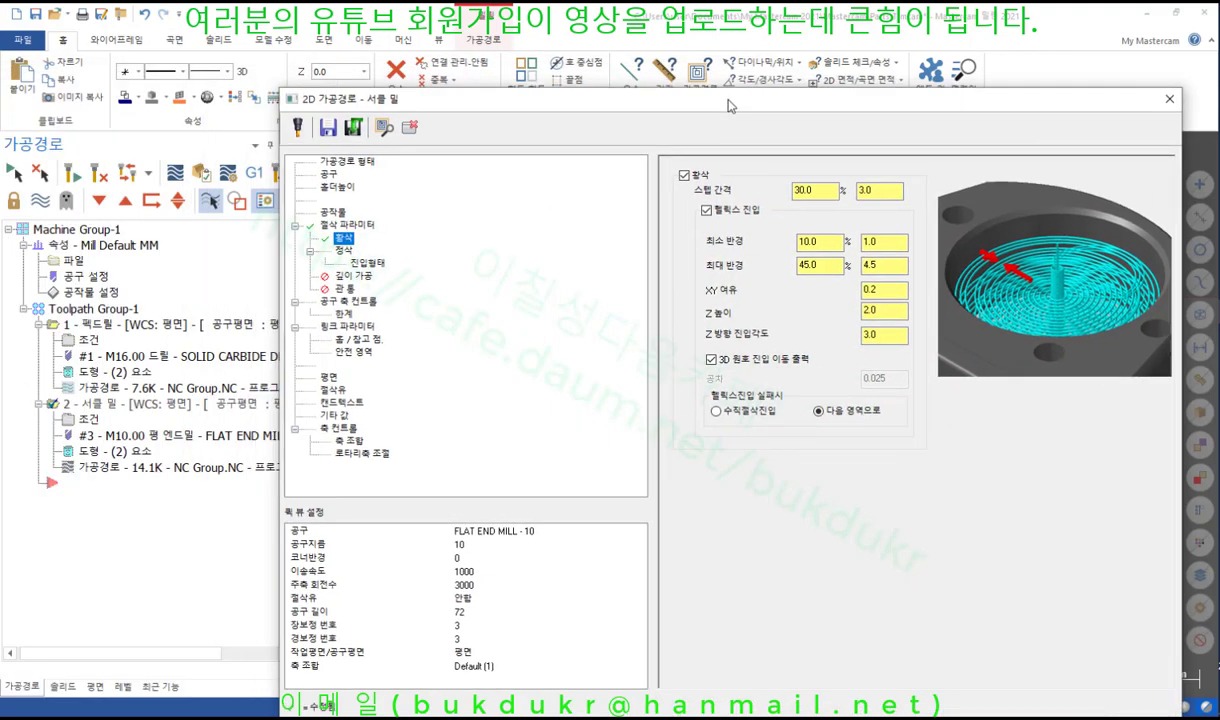
pyautogui.click(343, 250)
pyautogui.click(708, 202)
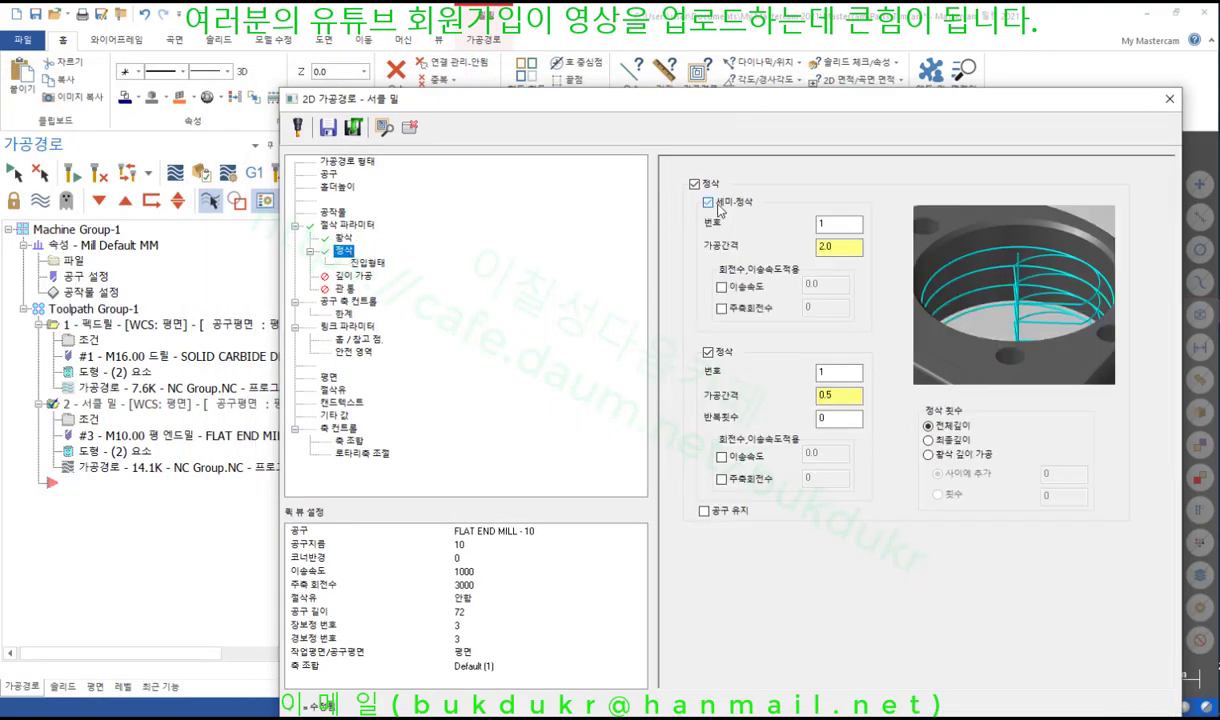
pyautogui.click(817, 245)
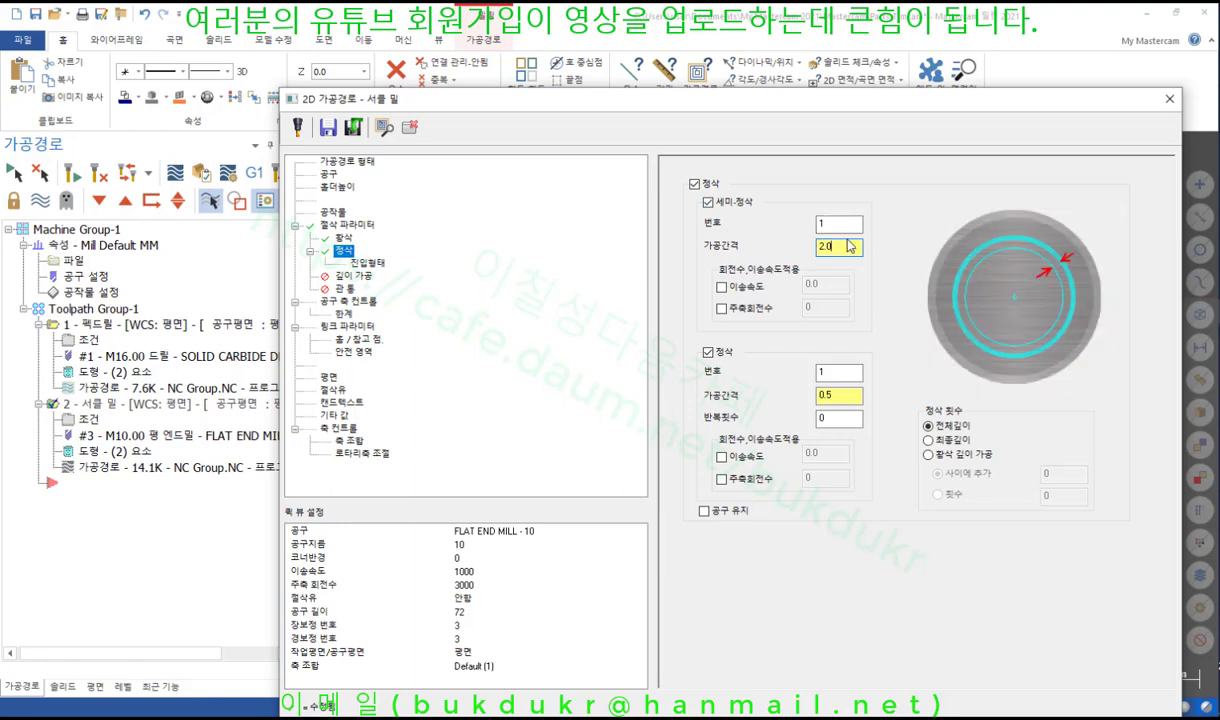
pyautogui.click(345, 239)
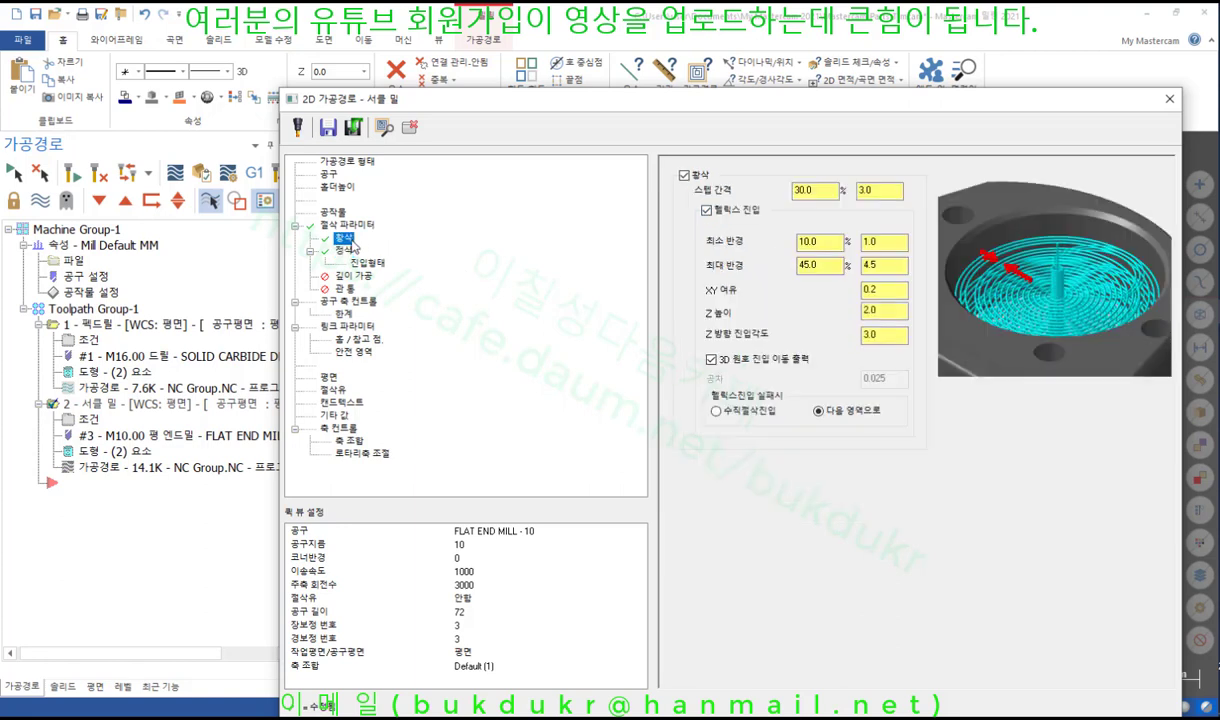
pyautogui.click(345, 250)
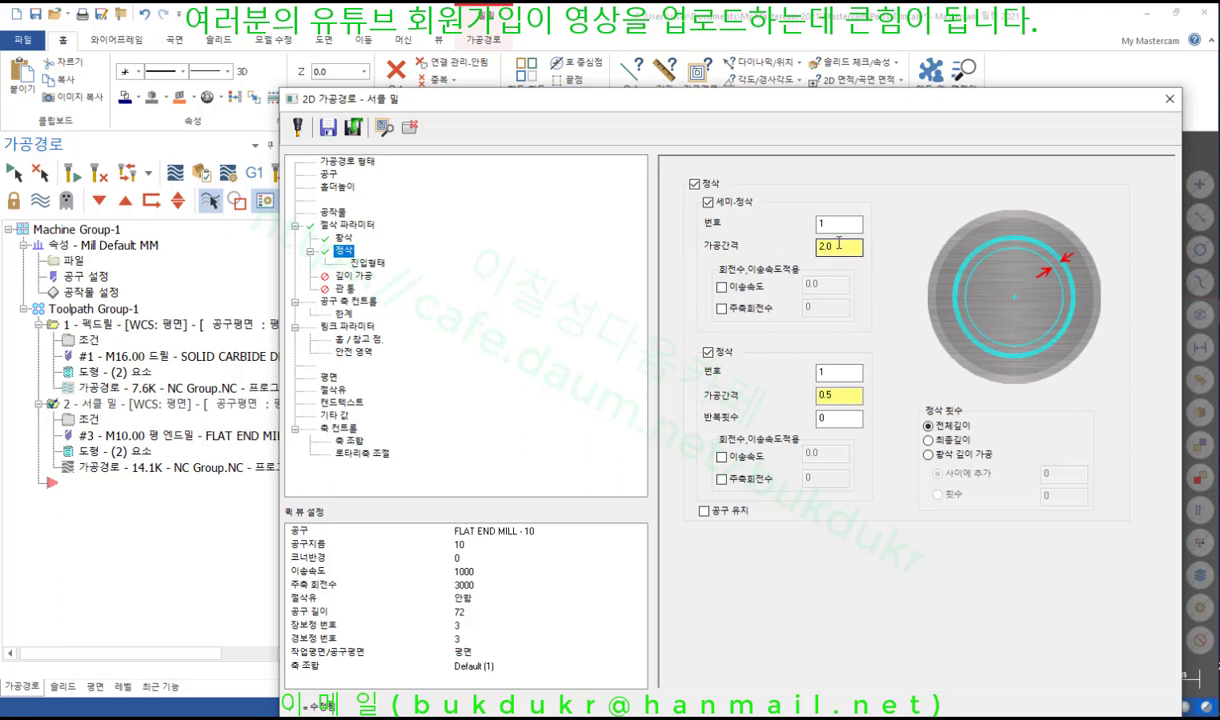
pyautogui.click(834, 225)
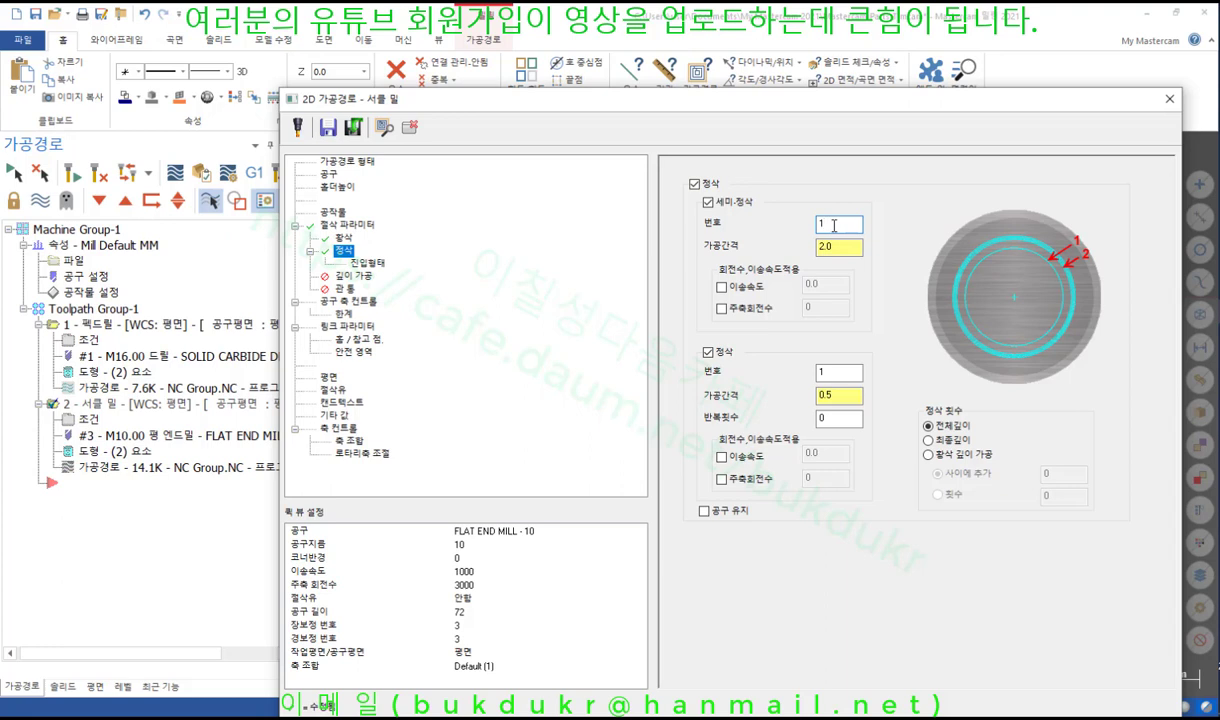
pyautogui.click(843, 375)
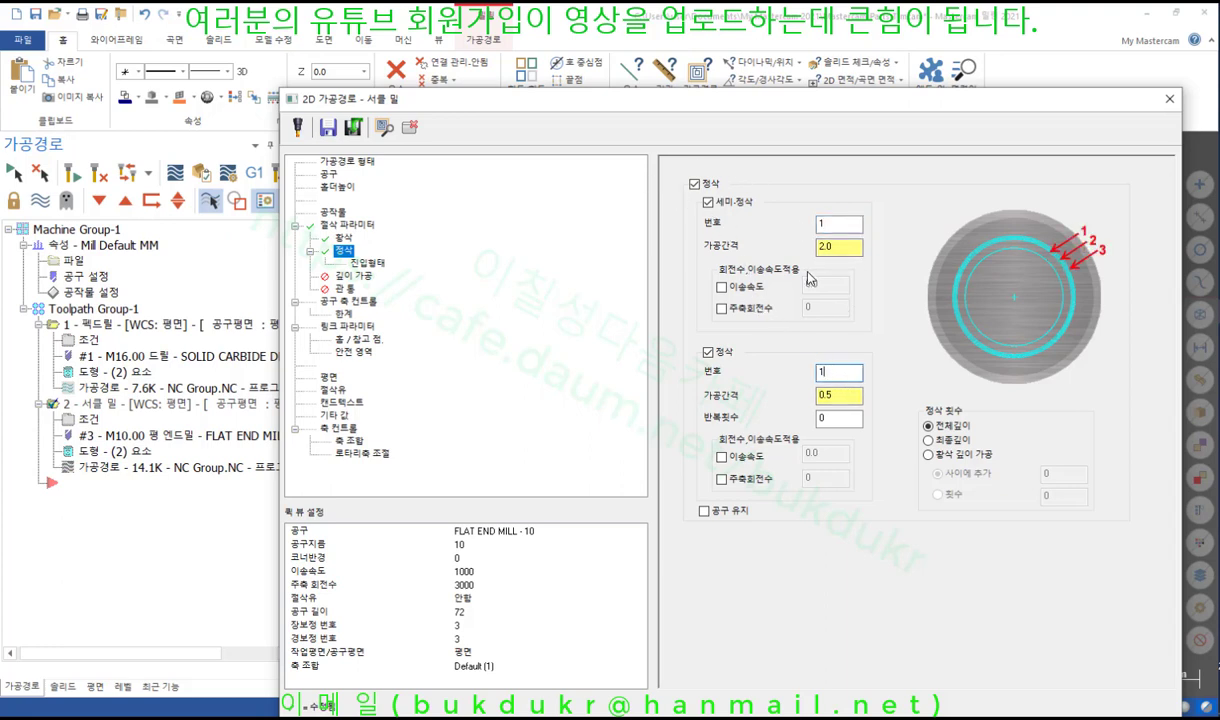
# Try the feed rate and spindle speed overrides for the semi-finish pass and check the tool's own feed and speed settings.
pyautogui.click(722, 288)
pyautogui.click(722, 309)
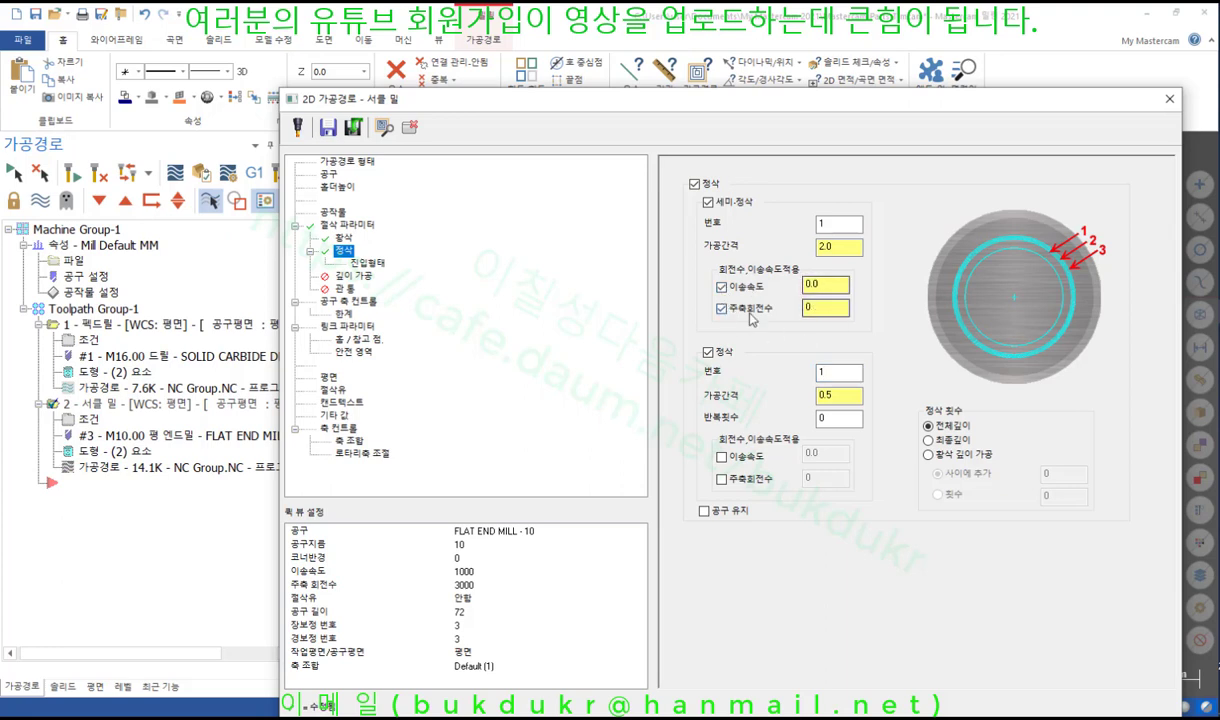
pyautogui.click(722, 287)
pyautogui.click(722, 308)
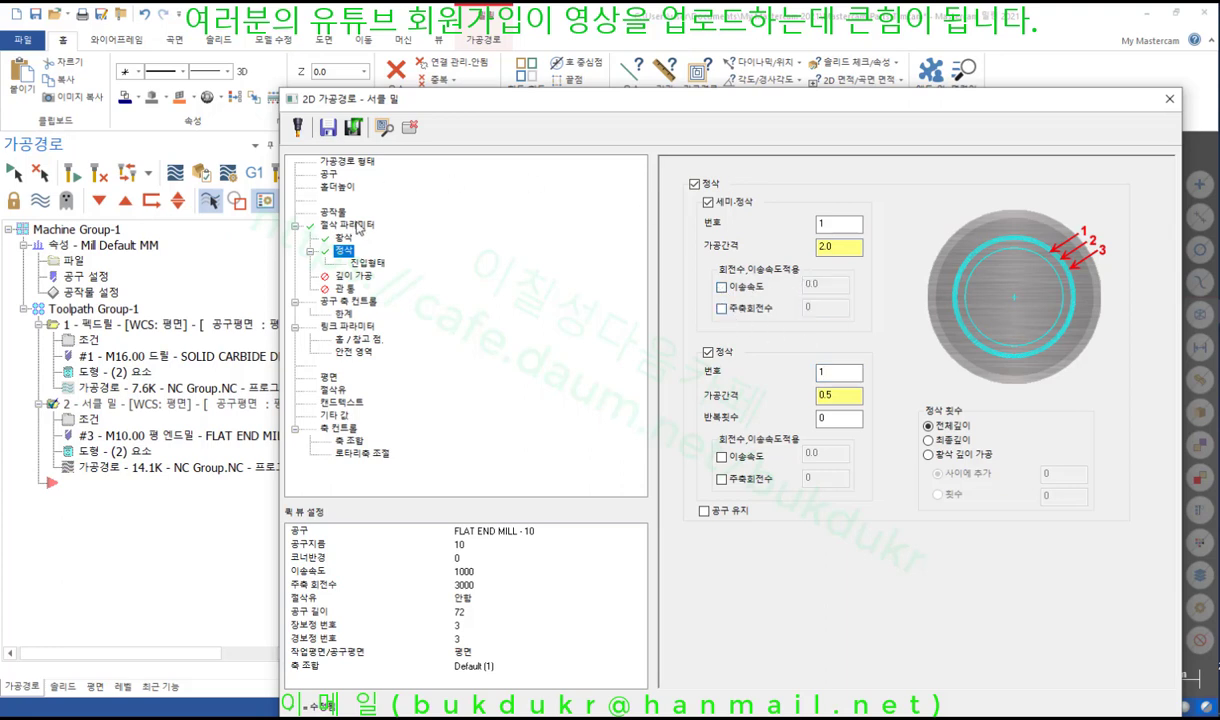
pyautogui.click(328, 174)
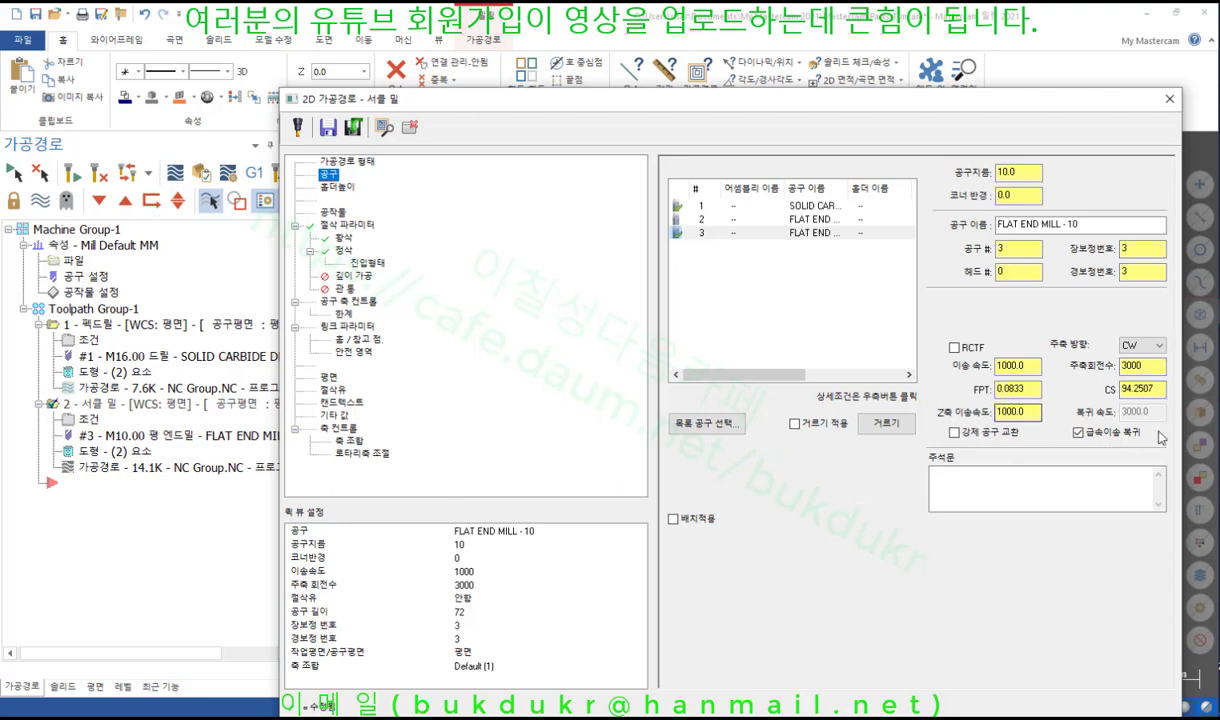
pyautogui.click(343, 250)
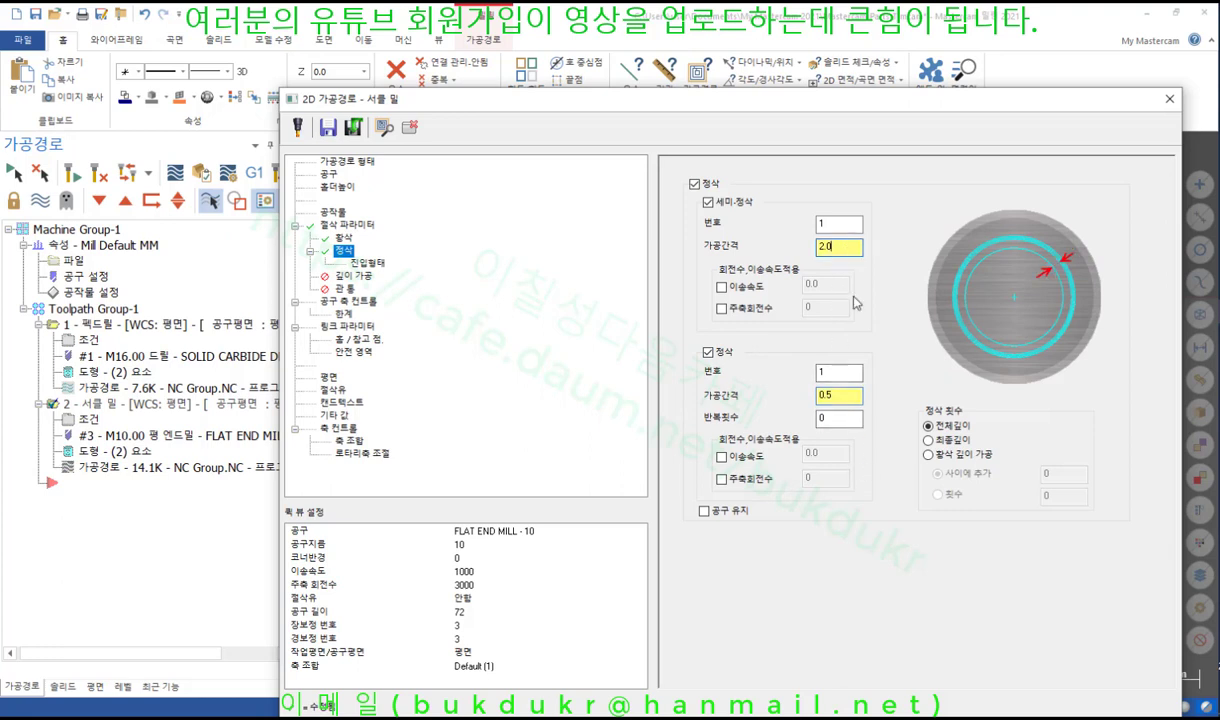
# Try the feed rate and spindle speed overrides for the finish pass.
pyautogui.click(847, 396)
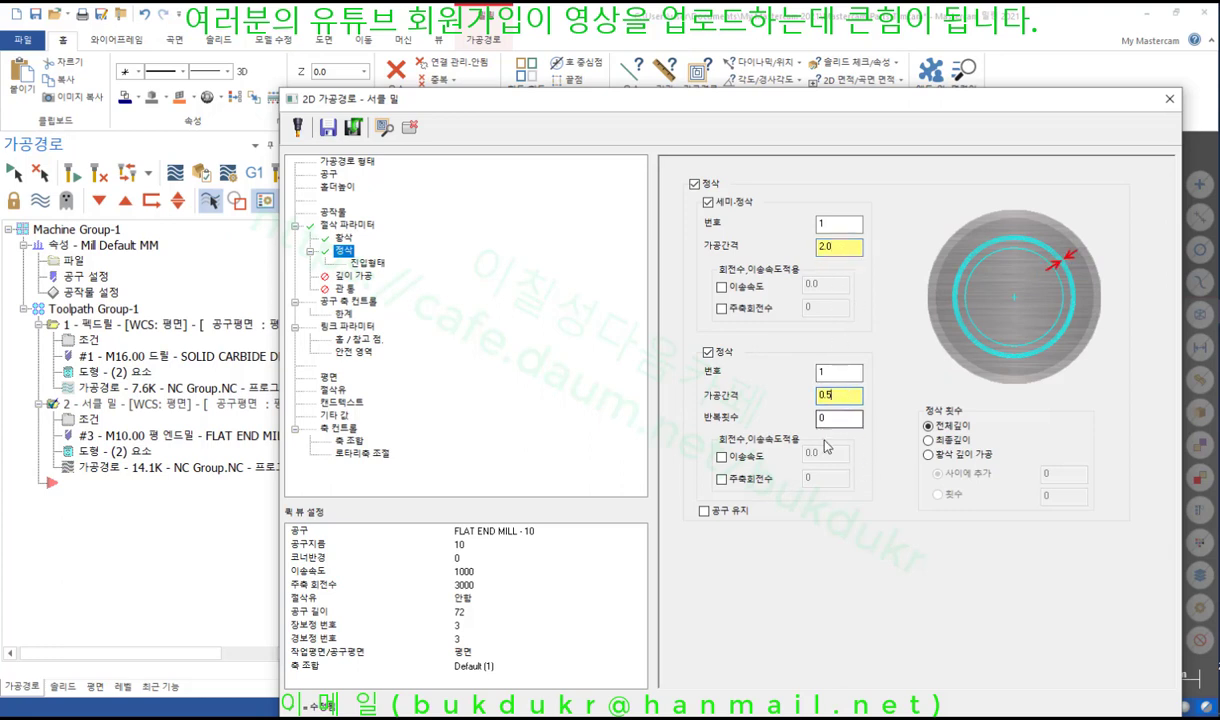
pyautogui.click(722, 456)
pyautogui.click(722, 479)
pyautogui.click(722, 456)
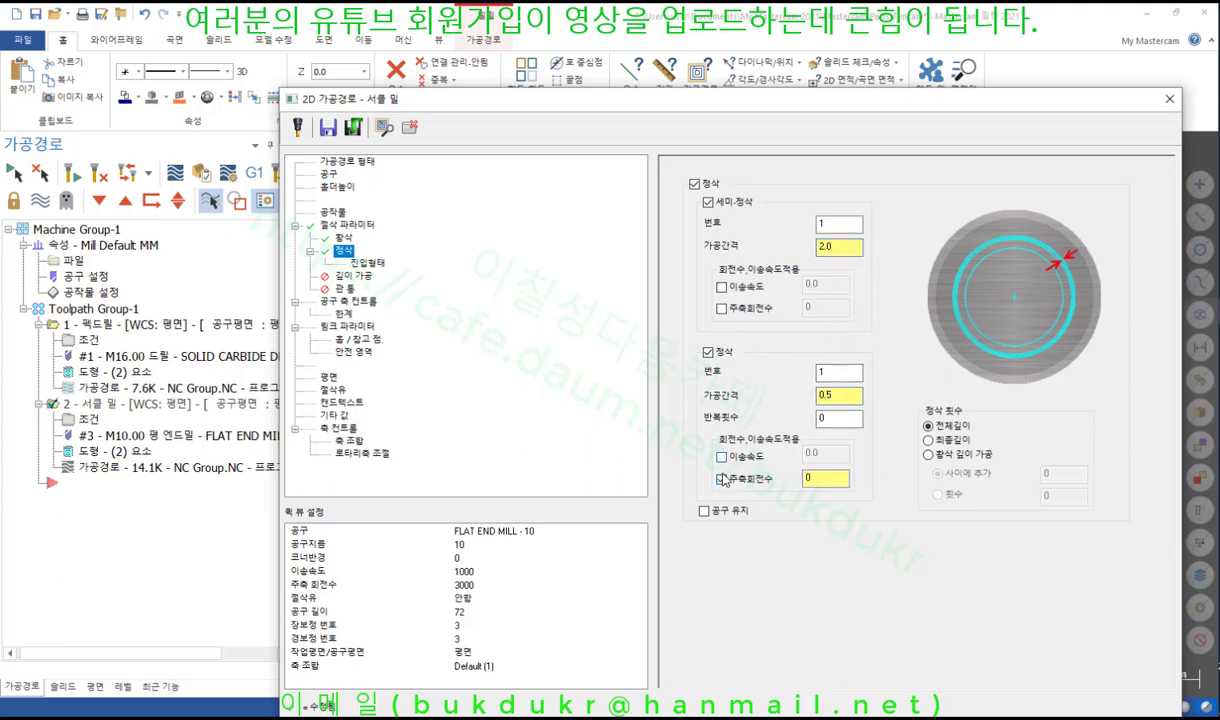
pyautogui.click(722, 479)
# Review the finish pass fields, keep the tool down between finish passes, and have finishing performed at the final depth only.
pyautogui.doubleClick(838, 418)
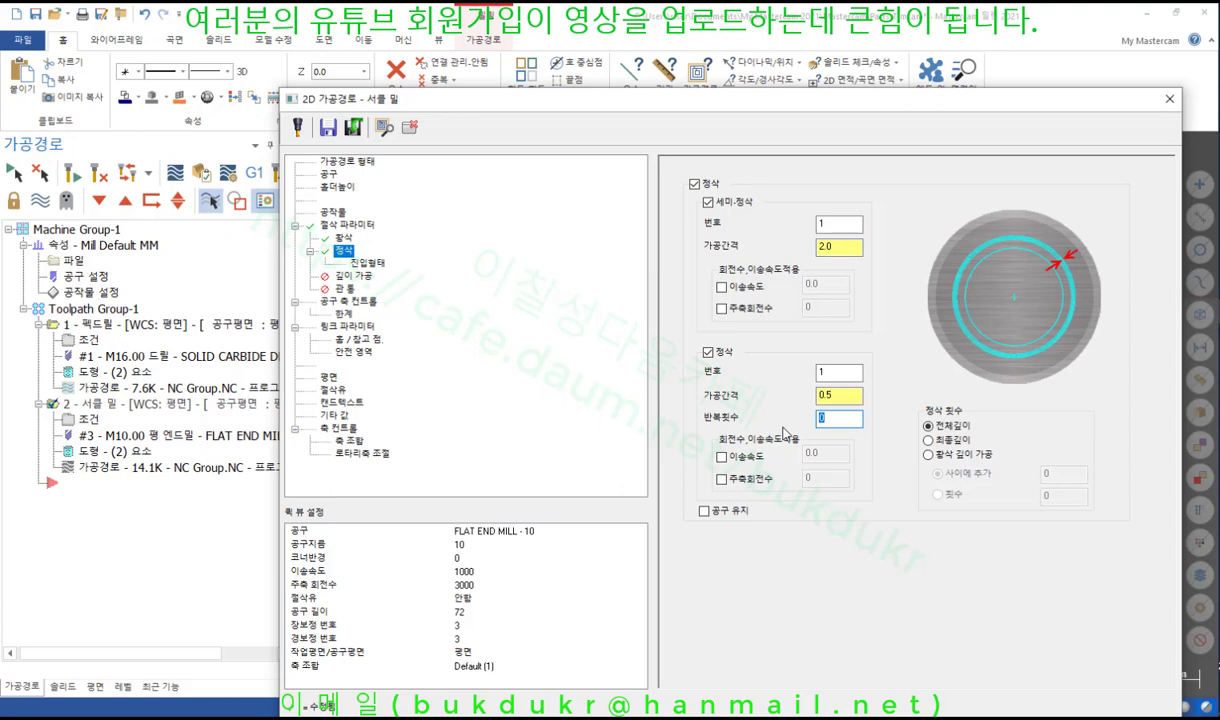
pyautogui.click(830, 373)
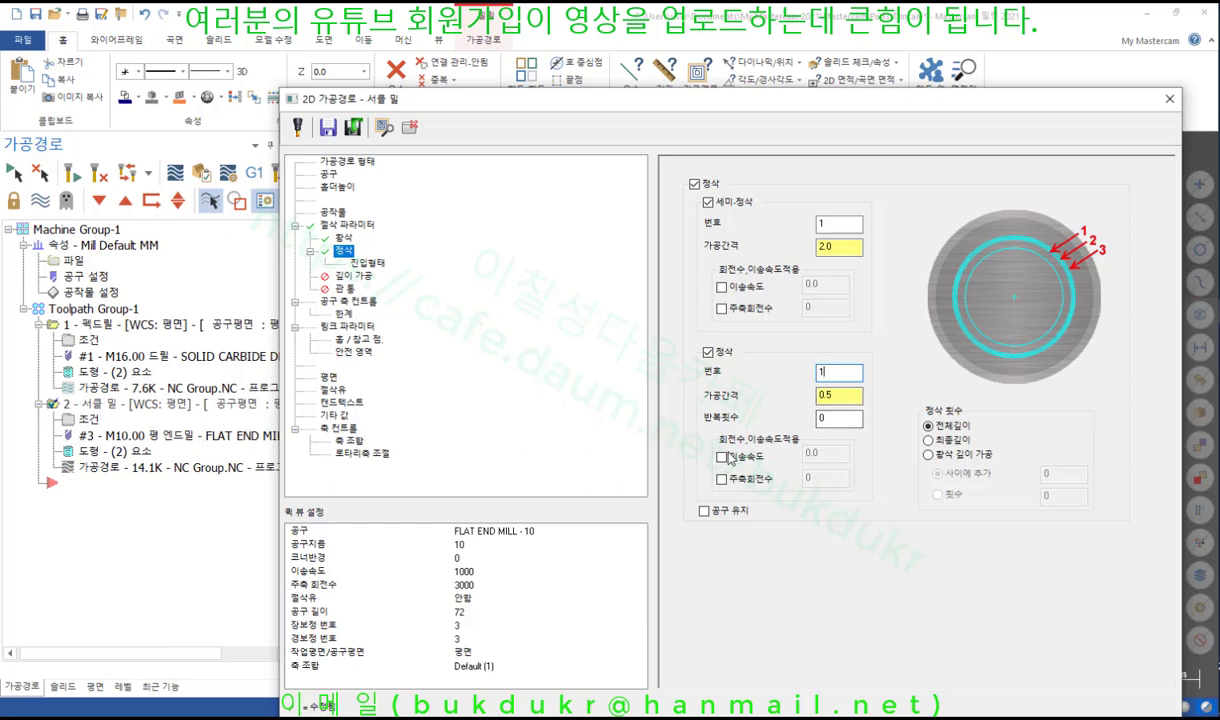
pyautogui.click(726, 512)
pyautogui.click(842, 396)
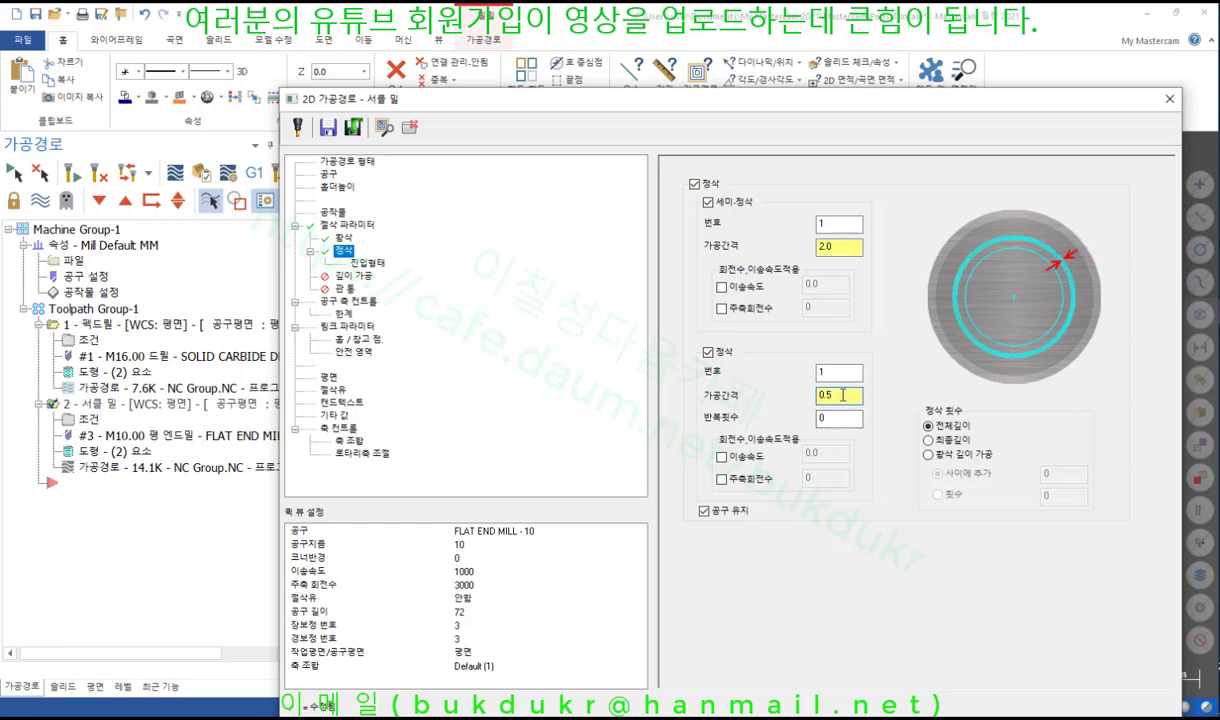
pyautogui.click(847, 374)
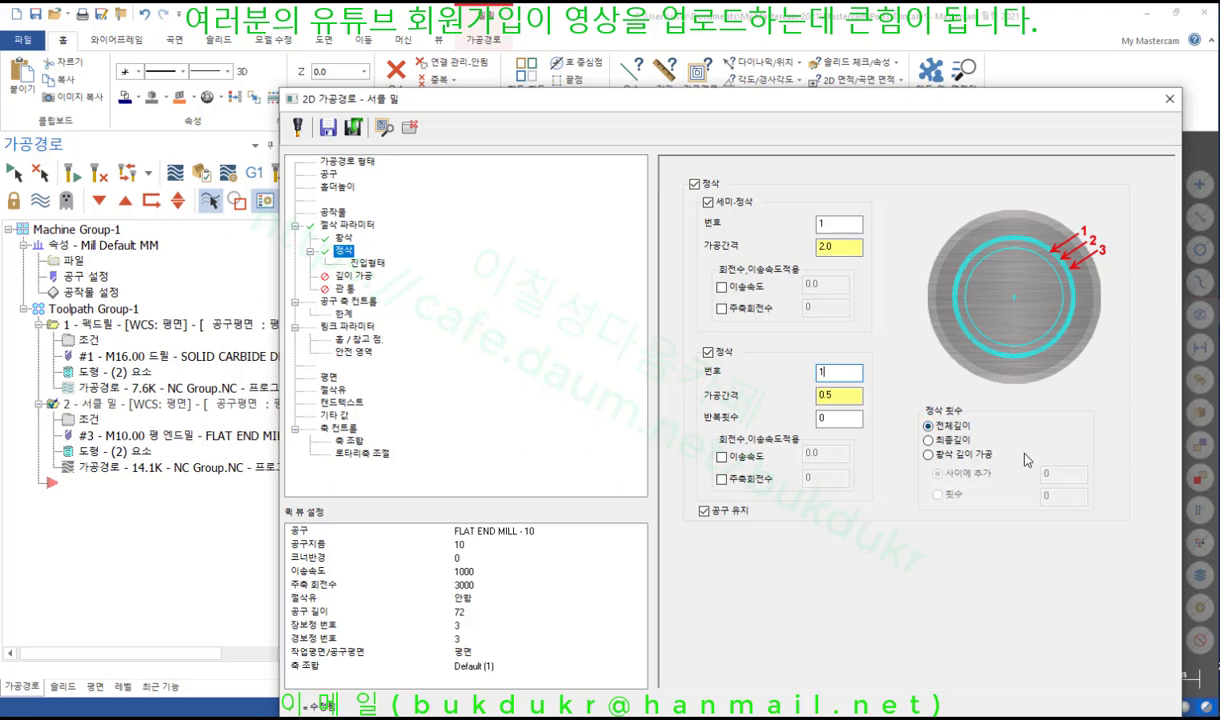
pyautogui.click(966, 439)
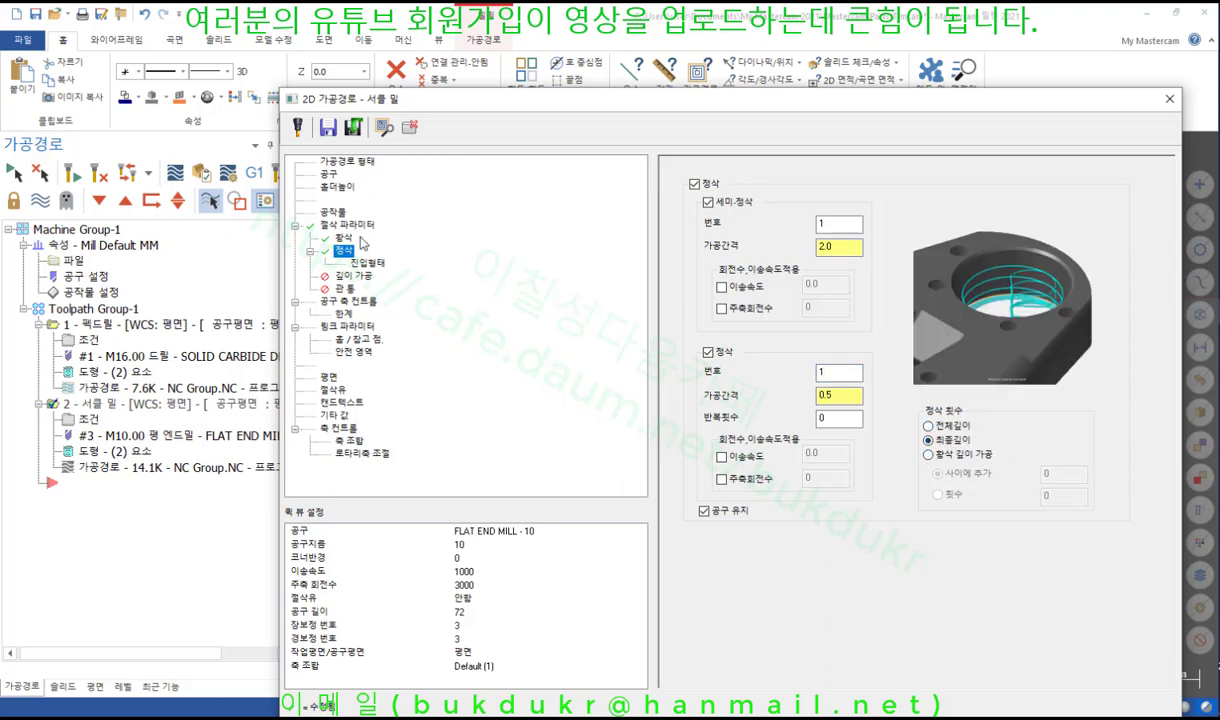
# Enable depth cuts with a maximum rough step of 3.0 mm and 1 finish cut, keeping the tool down.
pyautogui.click(355, 277)
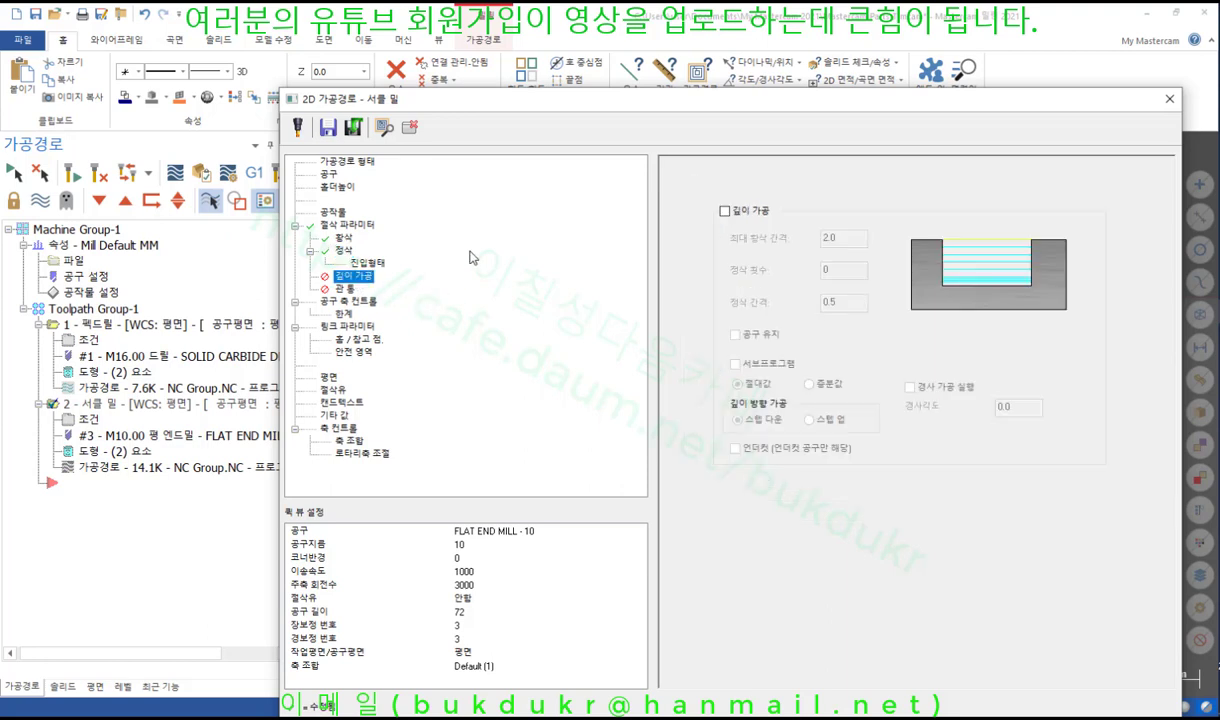
pyautogui.click(724, 211)
pyautogui.doubleClick(845, 239)
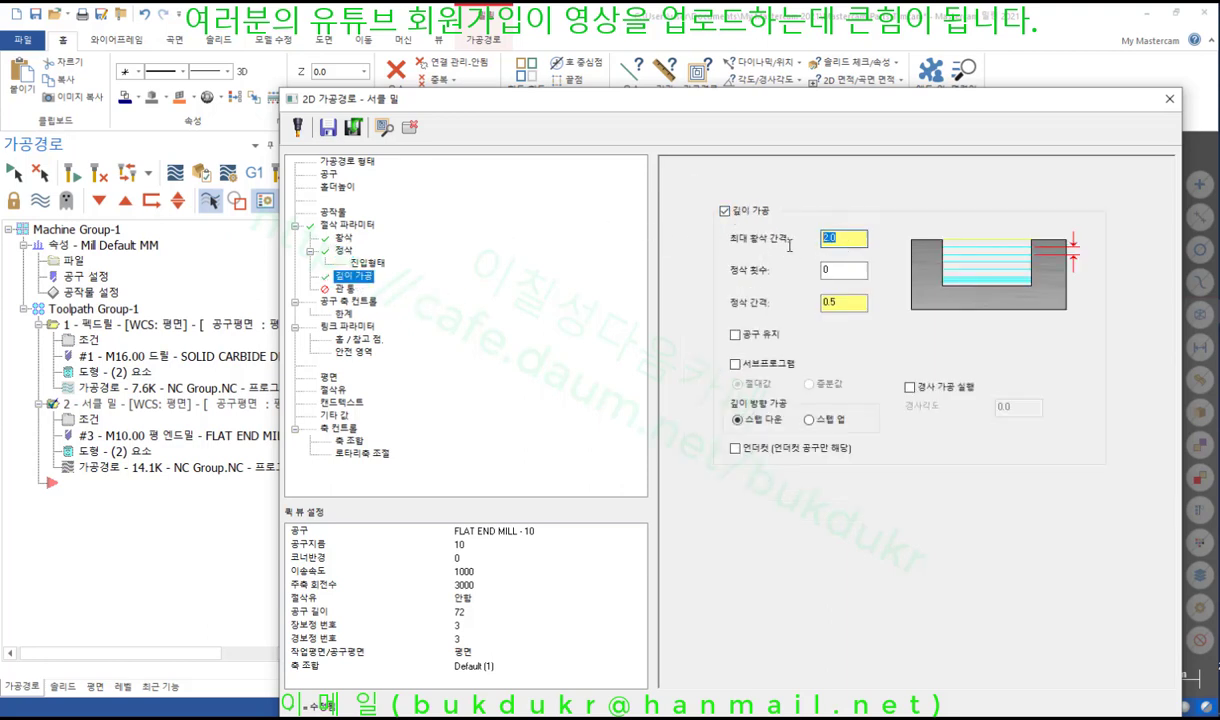
pyautogui.write('3')
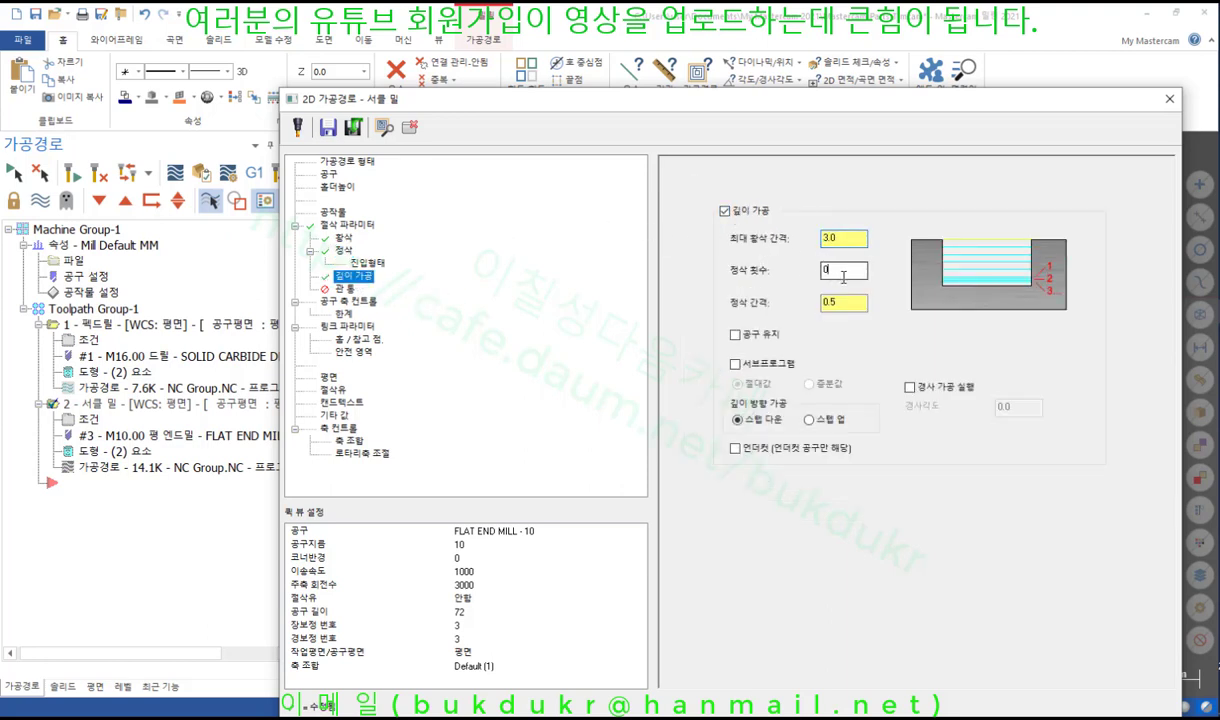
pyautogui.click(848, 272)
pyautogui.moveTo(850, 272); pyautogui.dragTo(680, 270)
pyautogui.write('1')
pyautogui.click(838, 302)
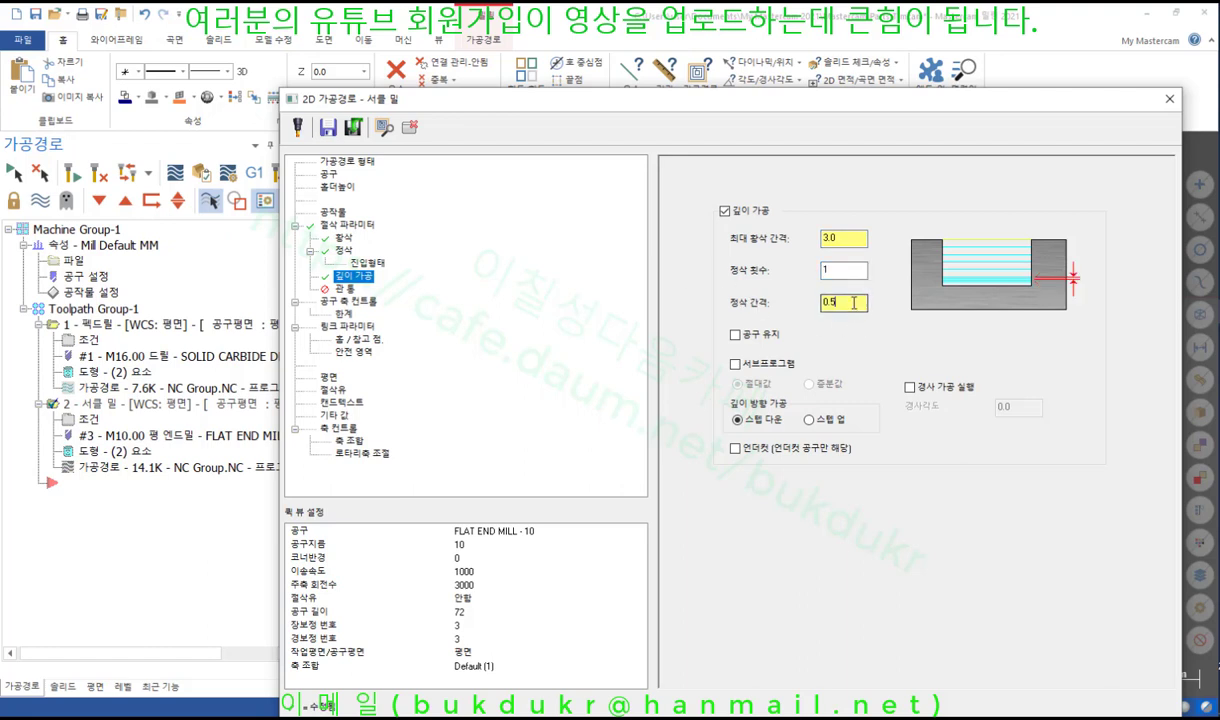
pyautogui.click(735, 336)
# Update the toolpath preview with the parameters dialog clear of the hole and accept the circle mill parameters.
pyautogui.moveTo(905, 110); pyautogui.dragTo(780, 528)
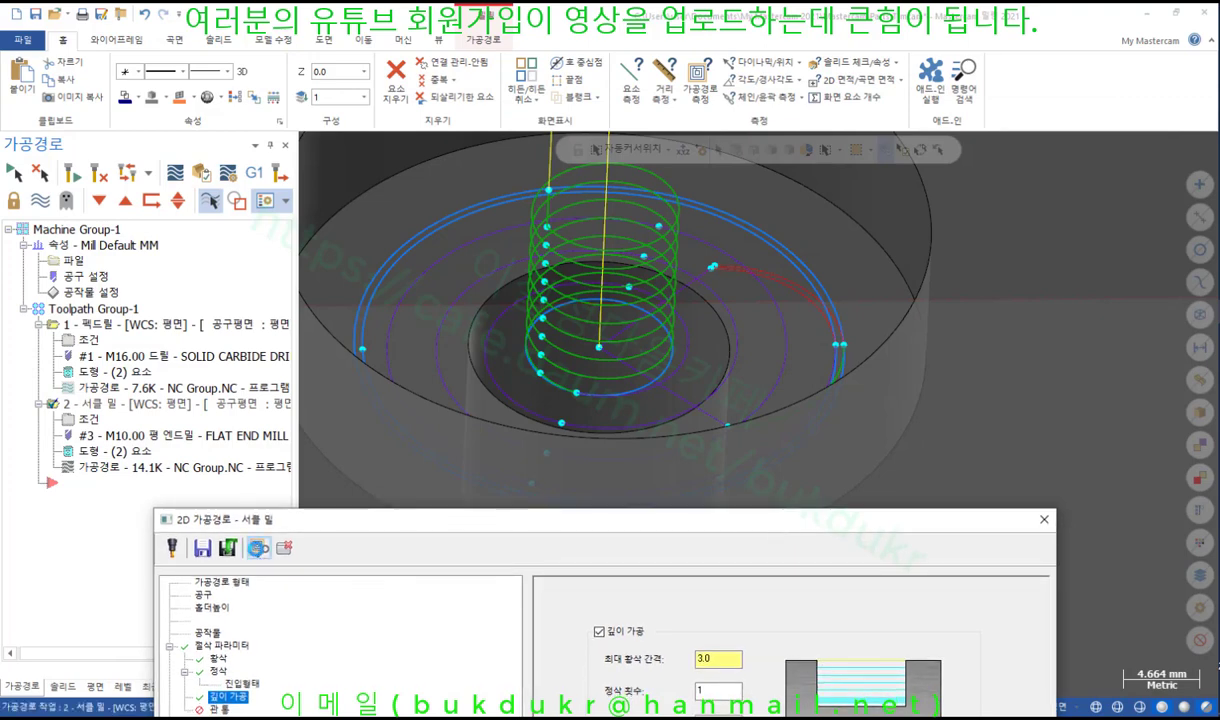
pyautogui.click(258, 547)
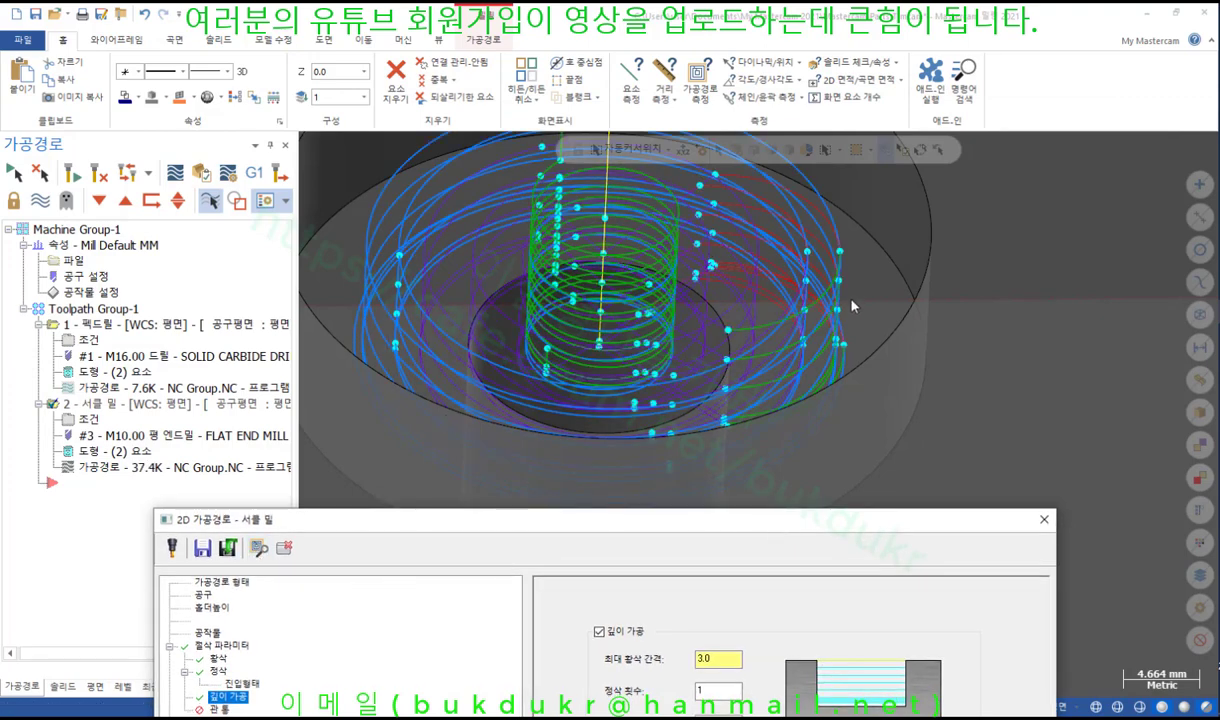
pyautogui.moveTo(627, 516); pyautogui.dragTo(745, 128)
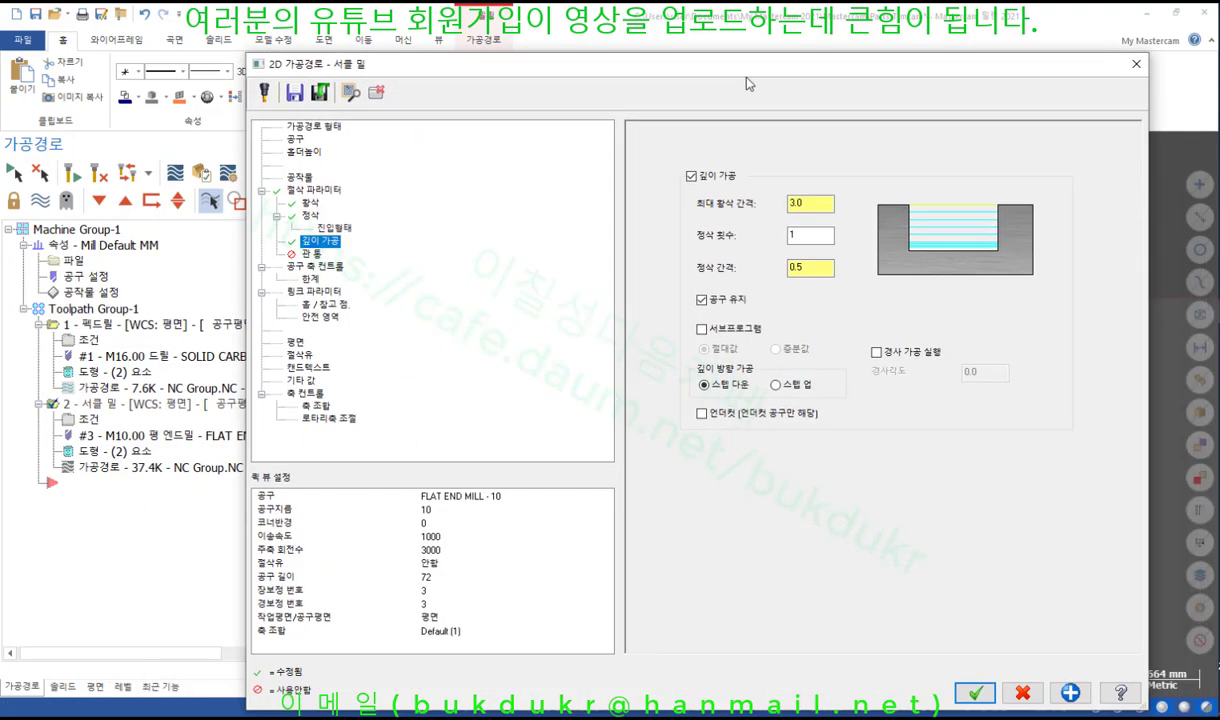
pyautogui.click(971, 690)
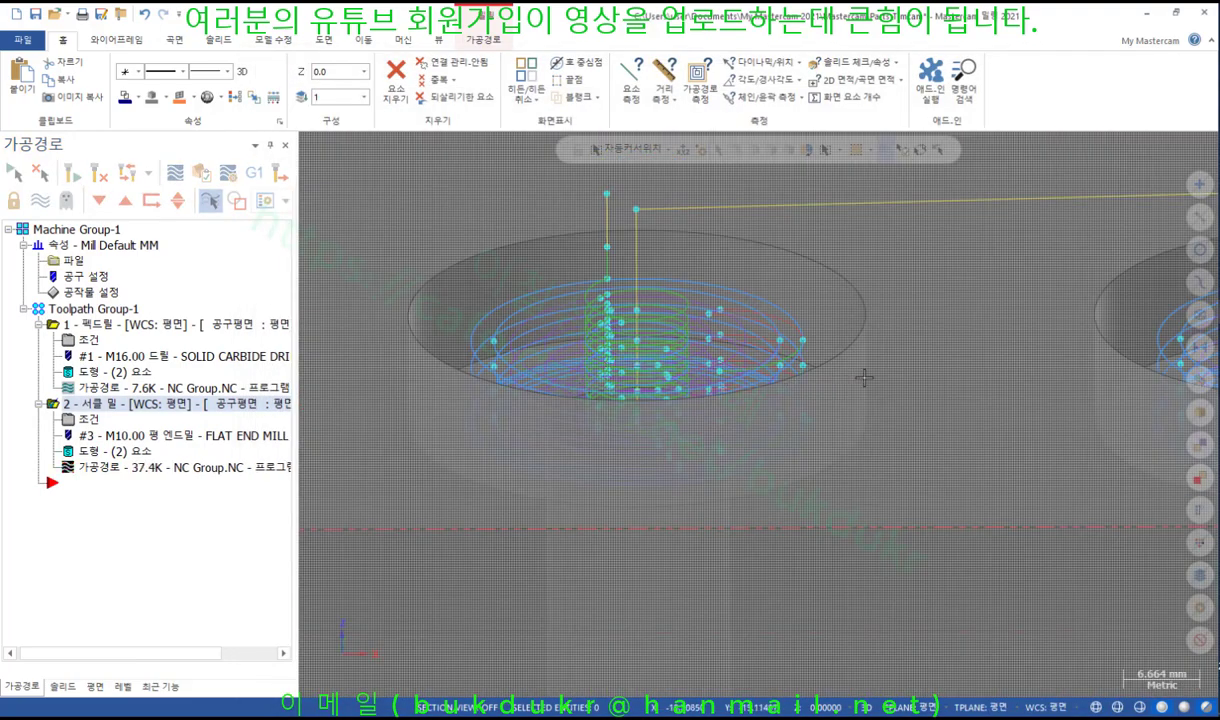
# Backplot the circle mill toolpath in front view through its successive depth levels in the first counterbore.
pyautogui.rightClick(905, 322)
pyautogui.click(950, 428)
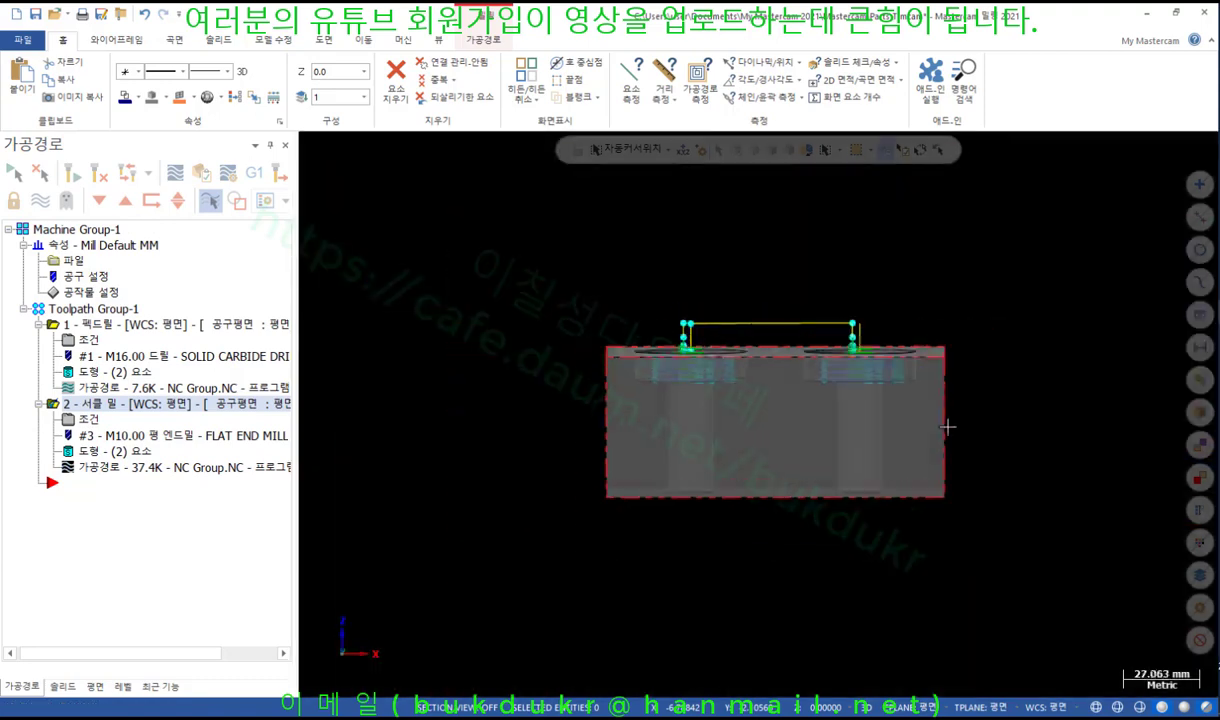
pyautogui.scroll(5, 743, 362)
pyautogui.scroll(2, 712, 346)
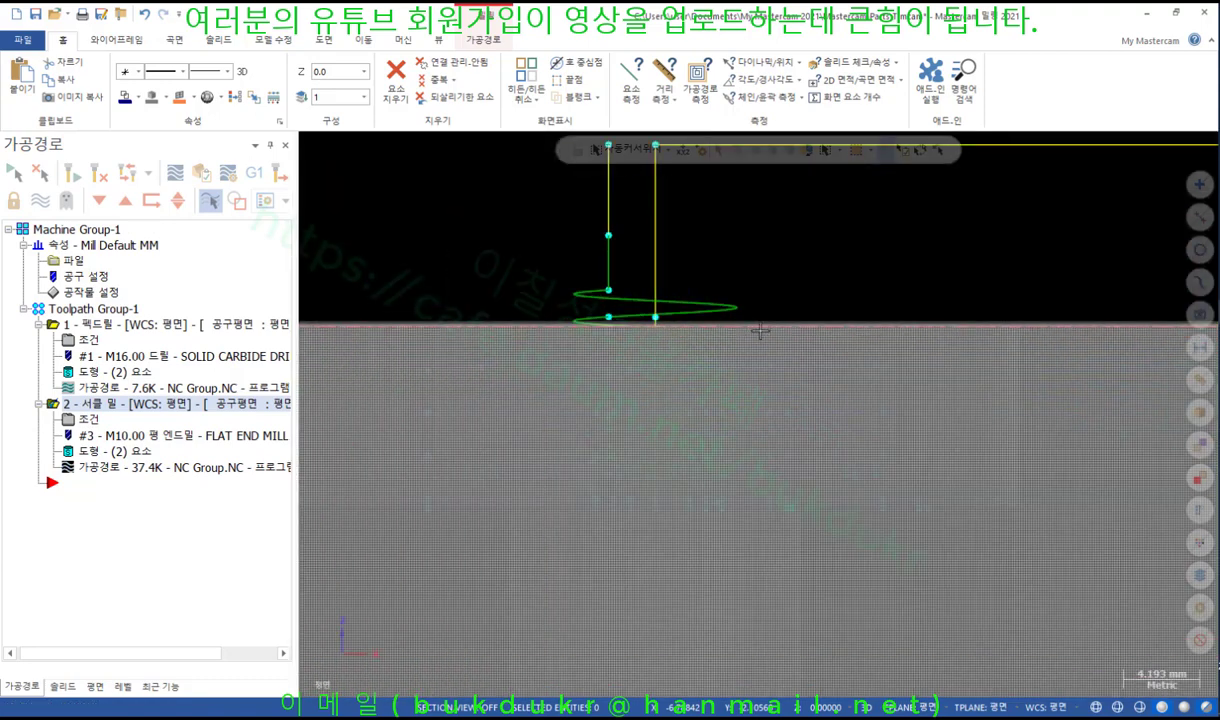
pyautogui.click(109, 467)
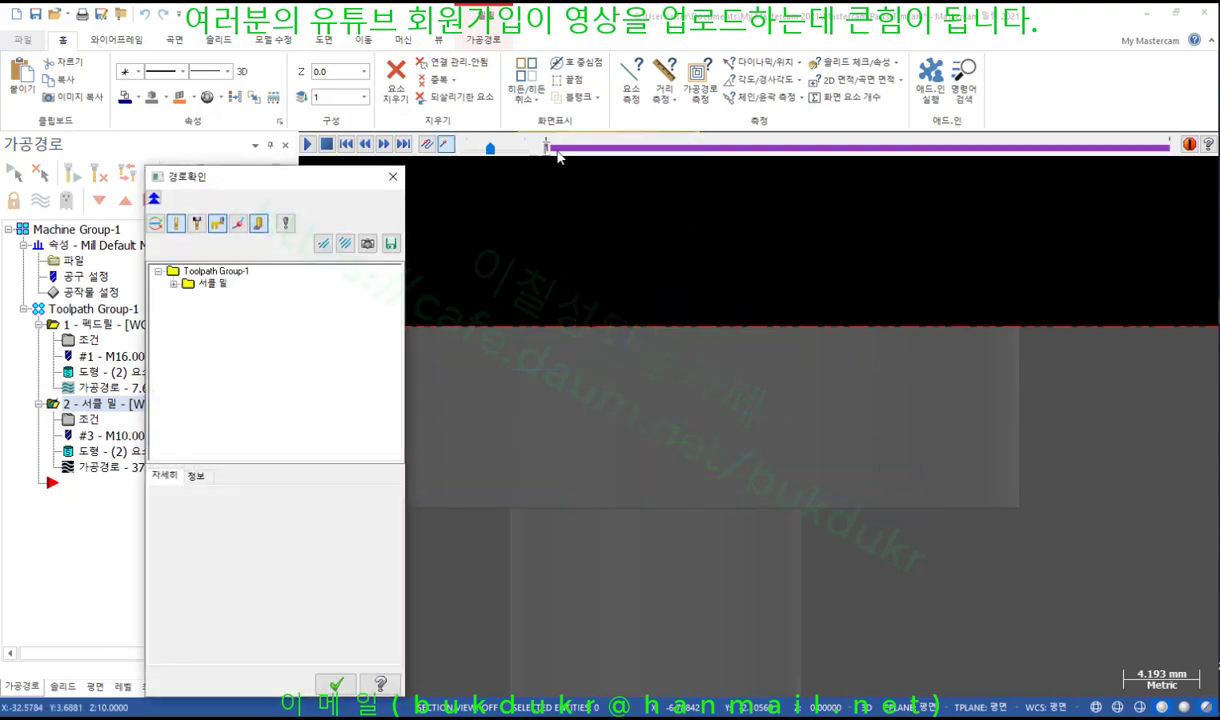
pyautogui.moveTo(545, 147); pyautogui.dragTo(601, 150)
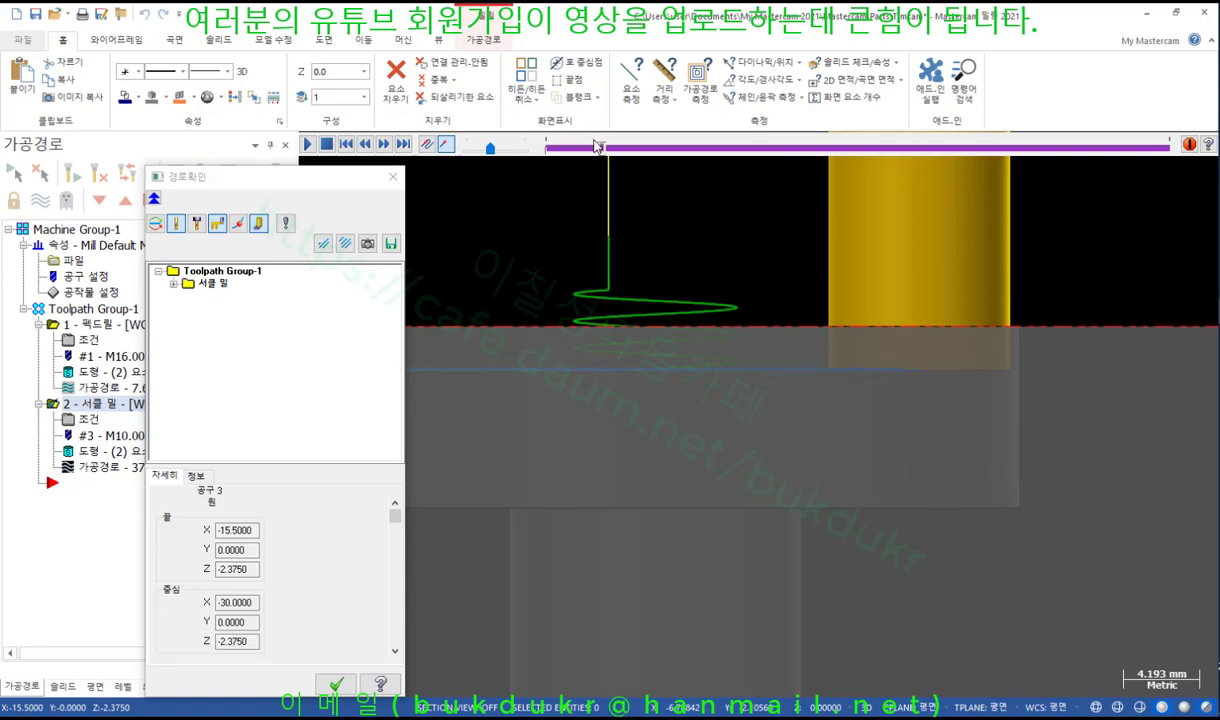
pyautogui.moveTo(578, 142); pyautogui.dragTo(627, 149)
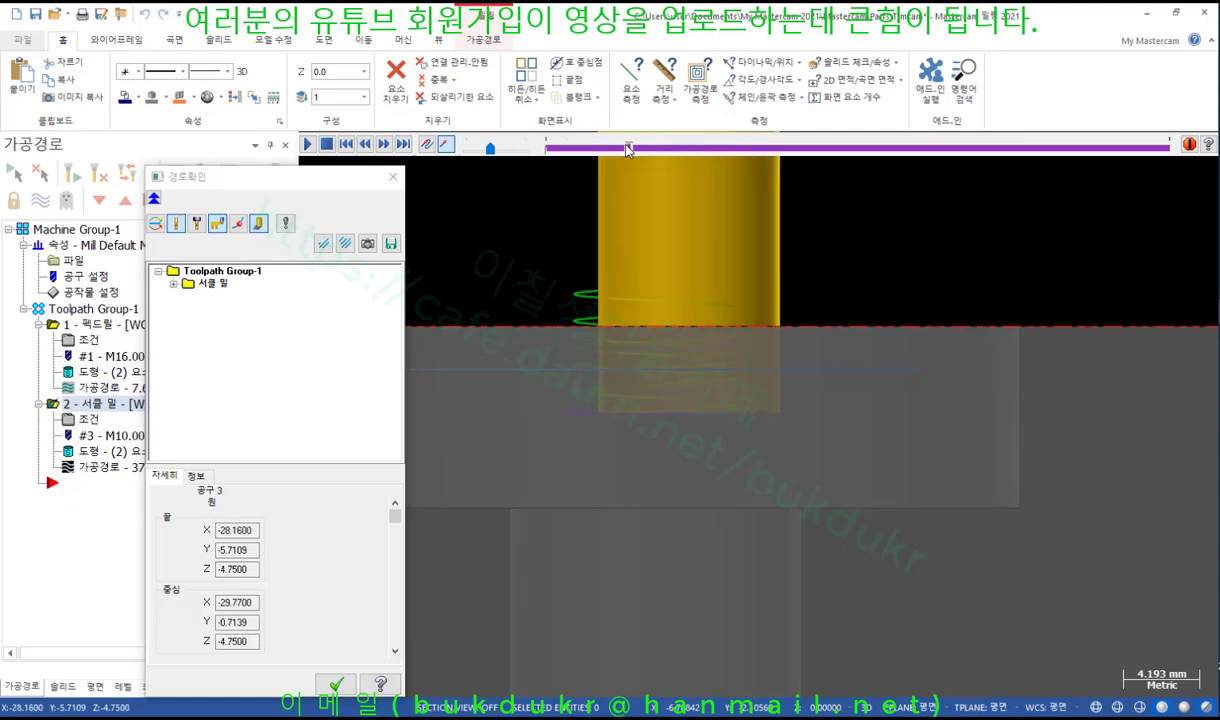
pyautogui.moveTo(627, 149); pyautogui.dragTo(773, 160)
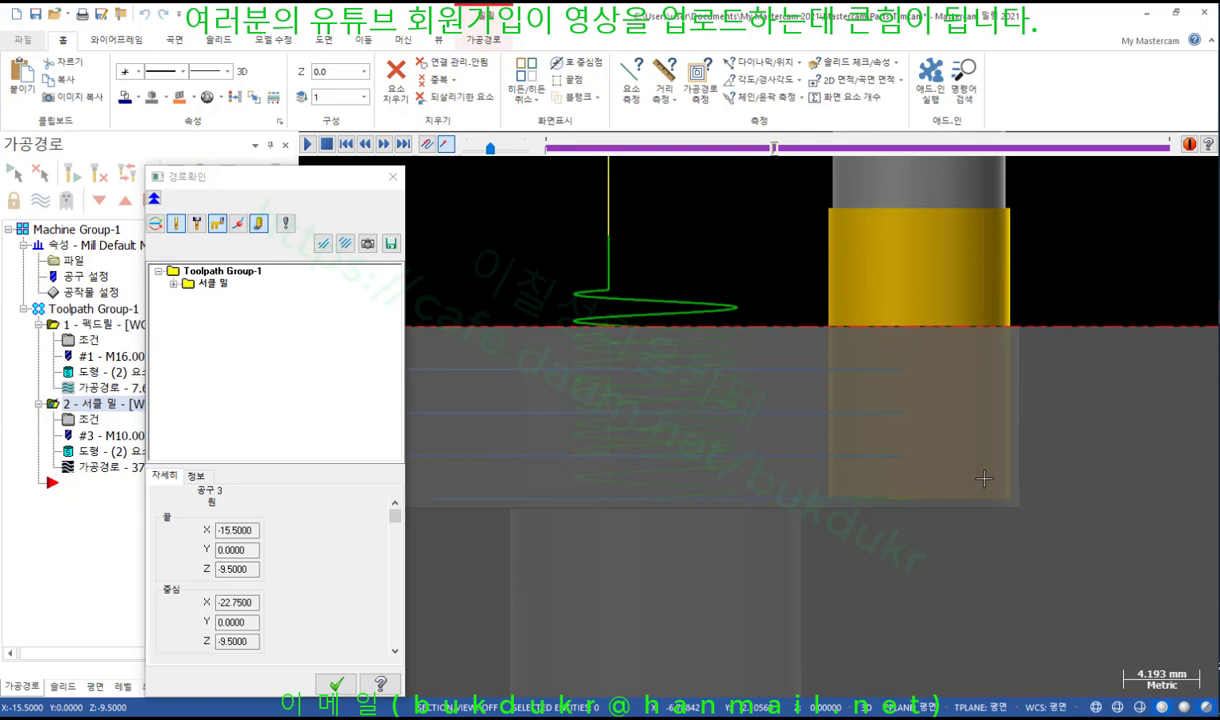
pyautogui.scroll(2, 973, 500)
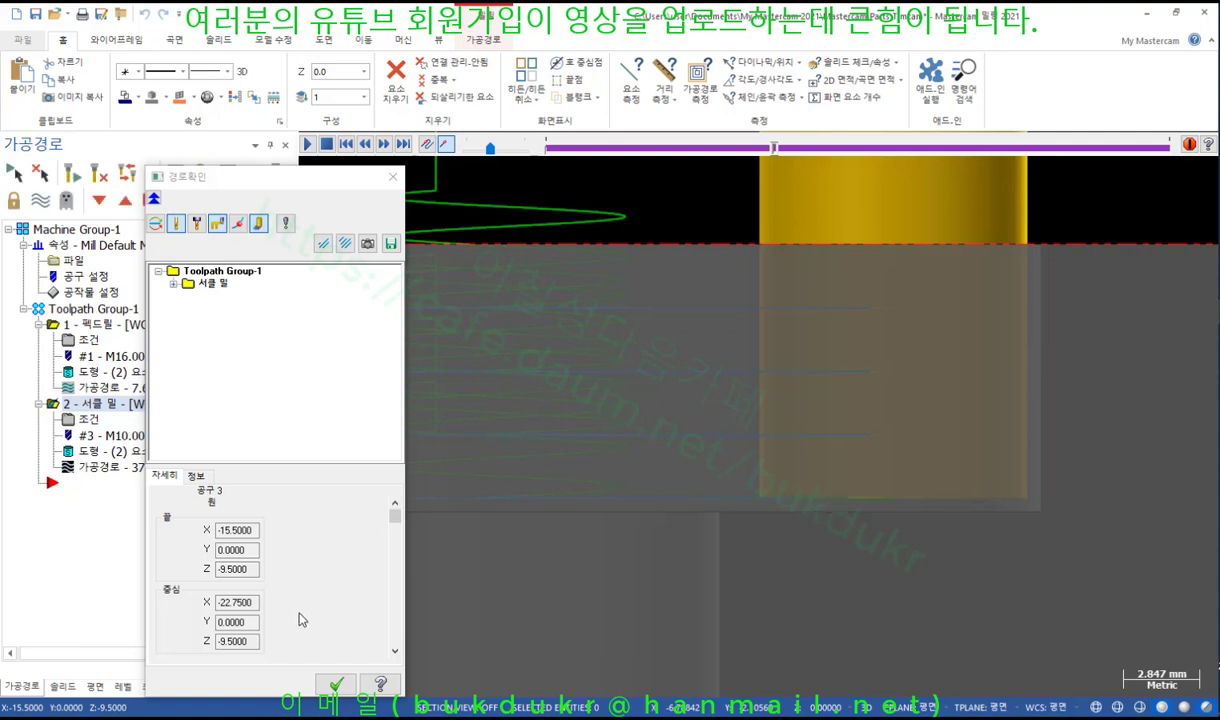
pyautogui.click(335, 684)
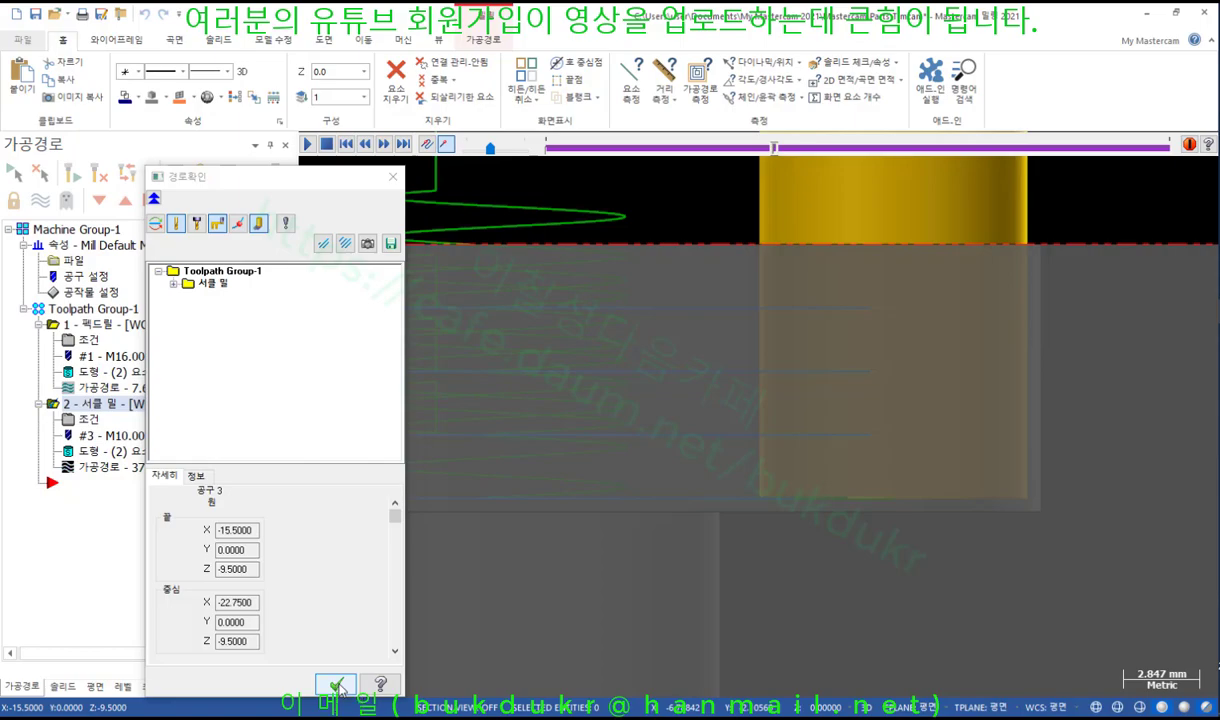
# Examine the roughing, semi-finish and finish passes and their entry arcs around the first counterbore in top view.
pyautogui.moveTo(773, 354)
pyautogui.mouseDown(button='middle')
pyautogui.moveTo(833, 253)
pyautogui.moveTo(824, 328)
pyautogui.moveTo(760, 335)
pyautogui.mouseUp(button='middle')
pyautogui.scroll(-2, 760, 335)
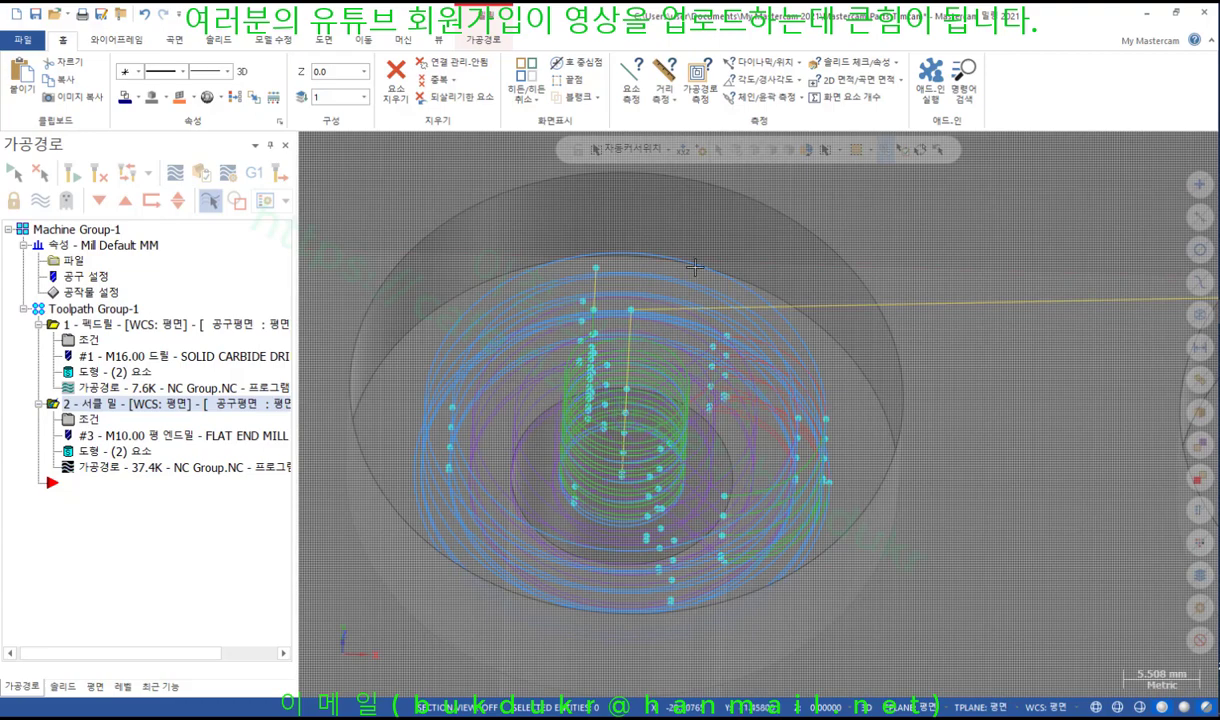
pyautogui.rightClick(850, 221)
pyautogui.click(898, 304)
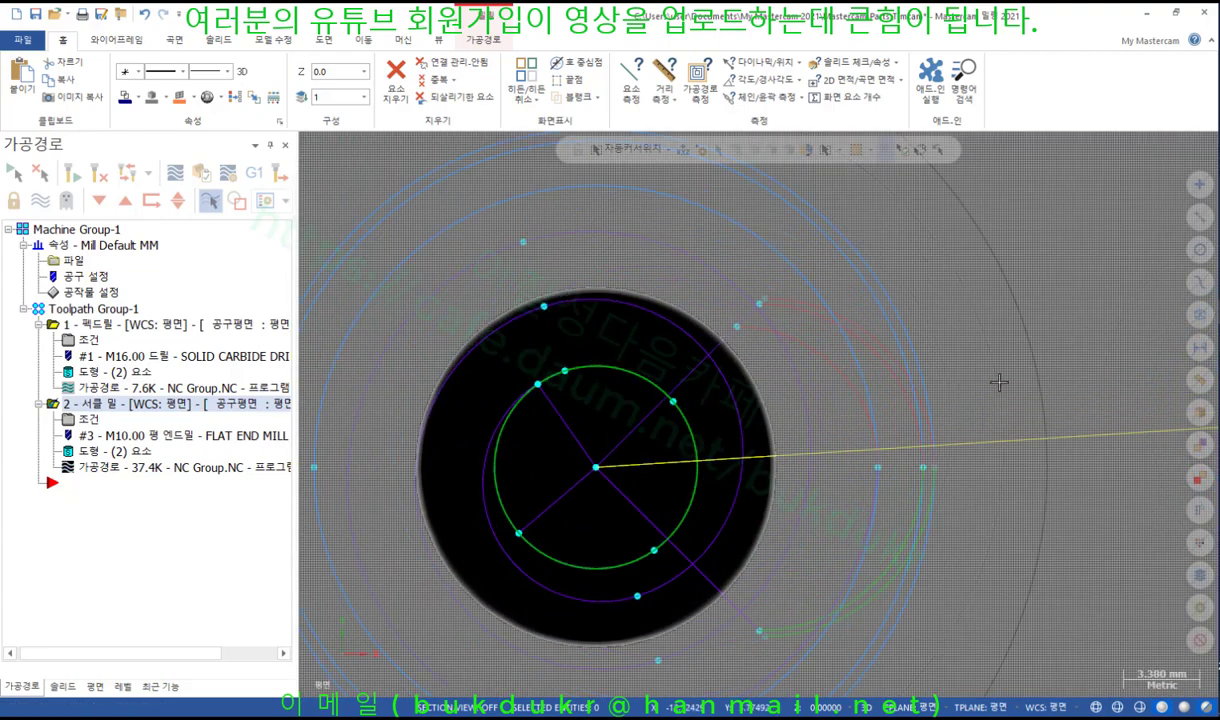
pyautogui.scroll(2, 952, 370)
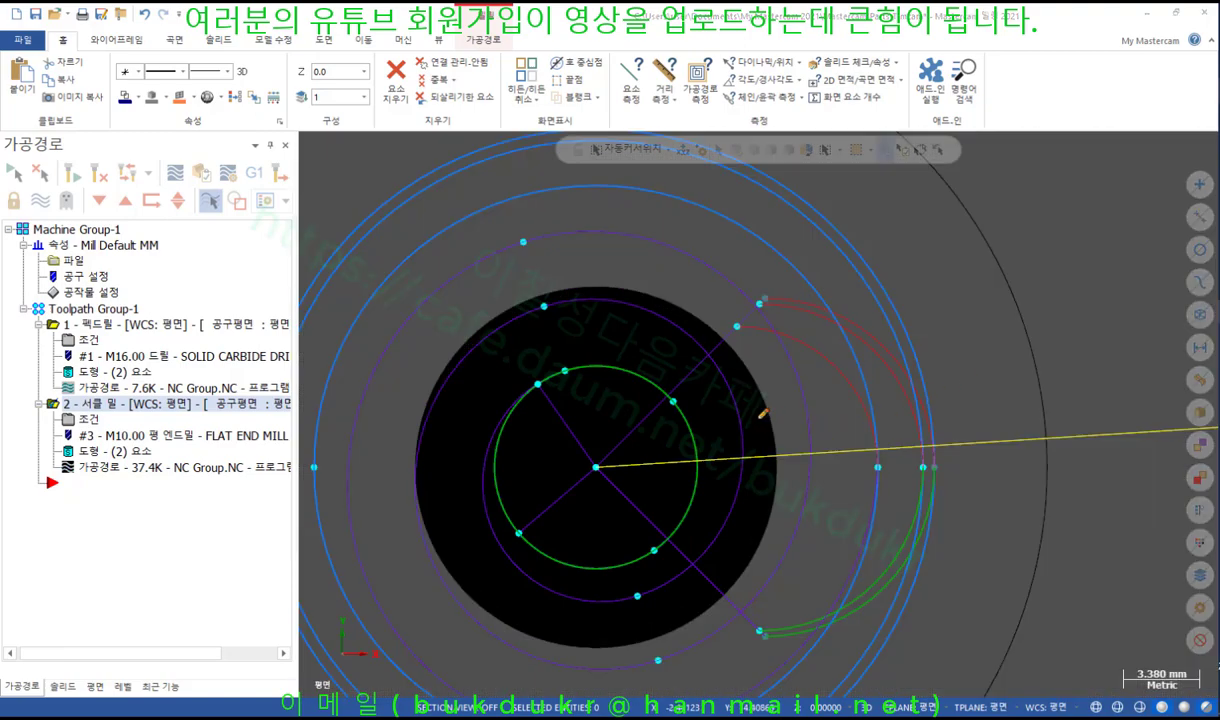
pyautogui.moveTo(737, 426); pyautogui.dragTo(801, 417)
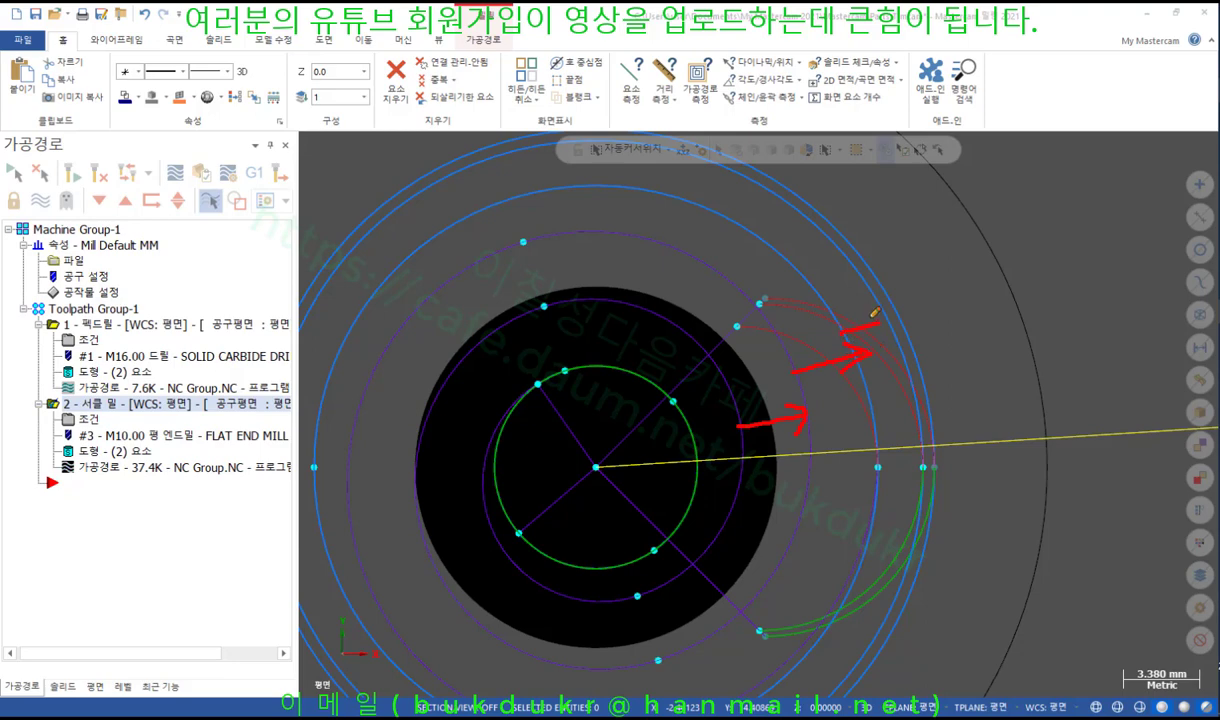
pyautogui.moveTo(732, 421)
pyautogui.mouseDown()
pyautogui.moveTo(700, 385)
pyautogui.moveTo(830, 330)
pyautogui.moveTo(690, 462)
pyautogui.mouseUp()
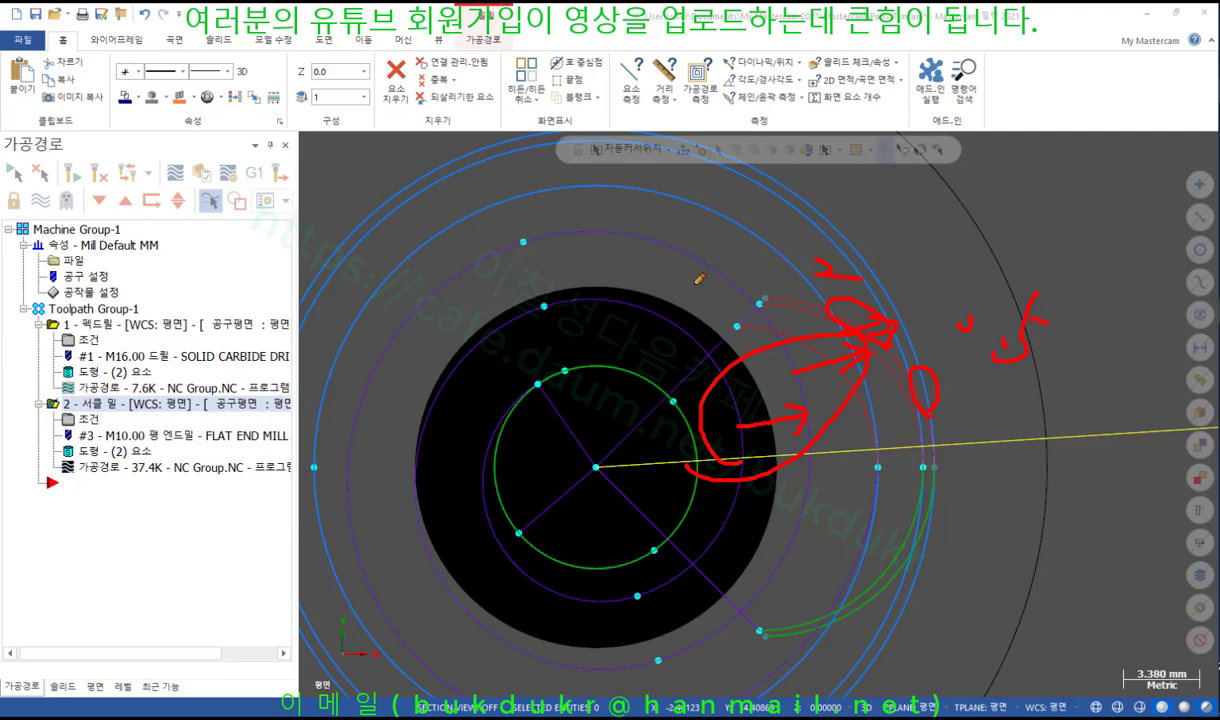
pyautogui.moveTo(708, 311)
pyautogui.mouseDown()
pyautogui.moveTo(645, 245)
pyautogui.moveTo(685, 330)
pyautogui.mouseUp()
pyautogui.rightClick(1045, 280)
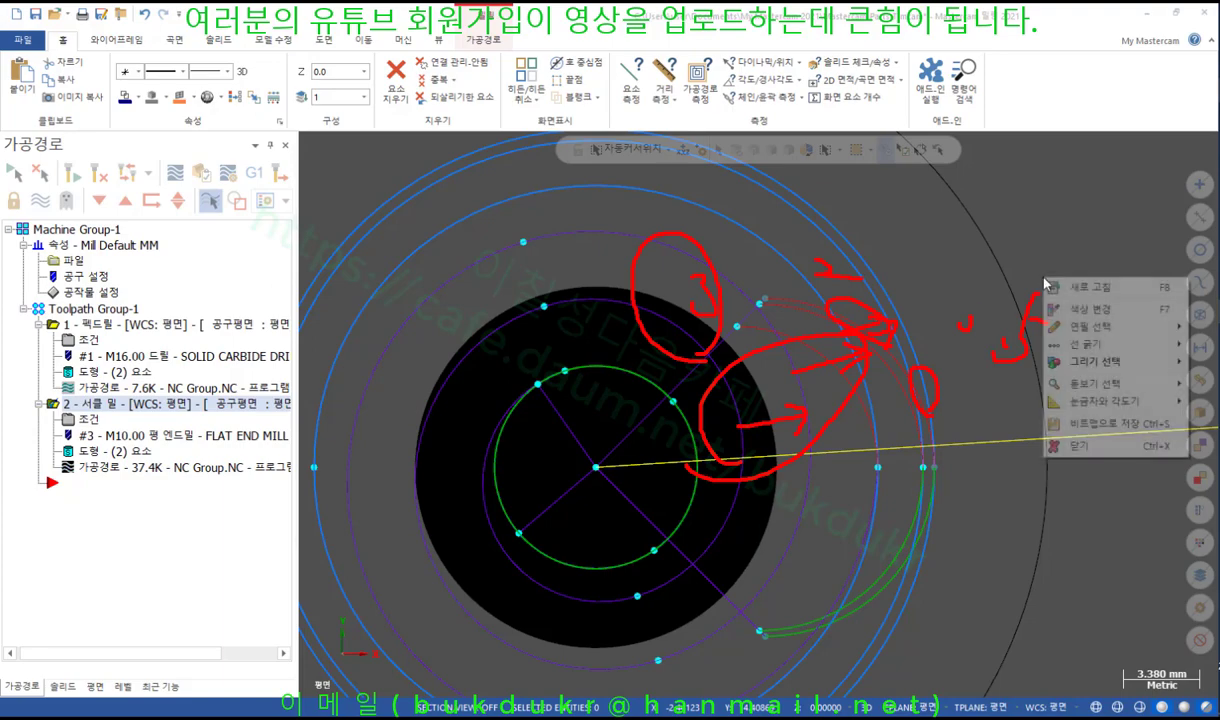
pyautogui.click(1079, 446)
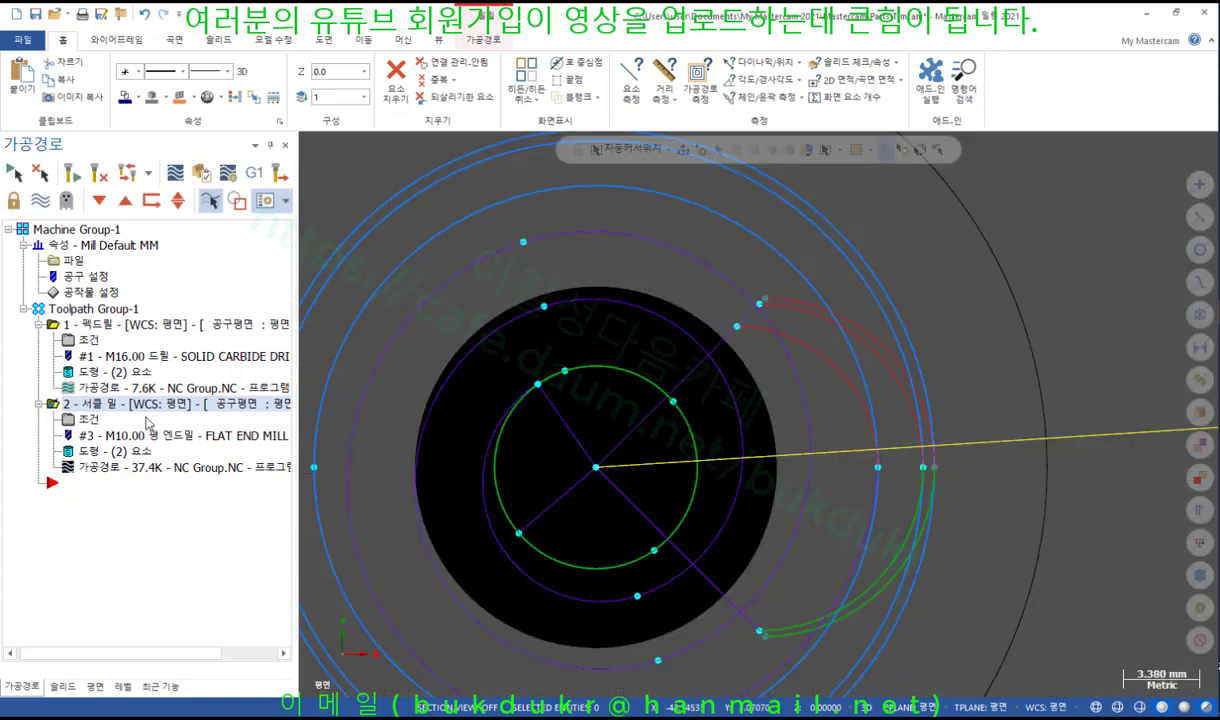
# Reopen the circle mill parameters and compare the finish pass settings with the entry/exit arc settings.
pyautogui.click(89, 420)
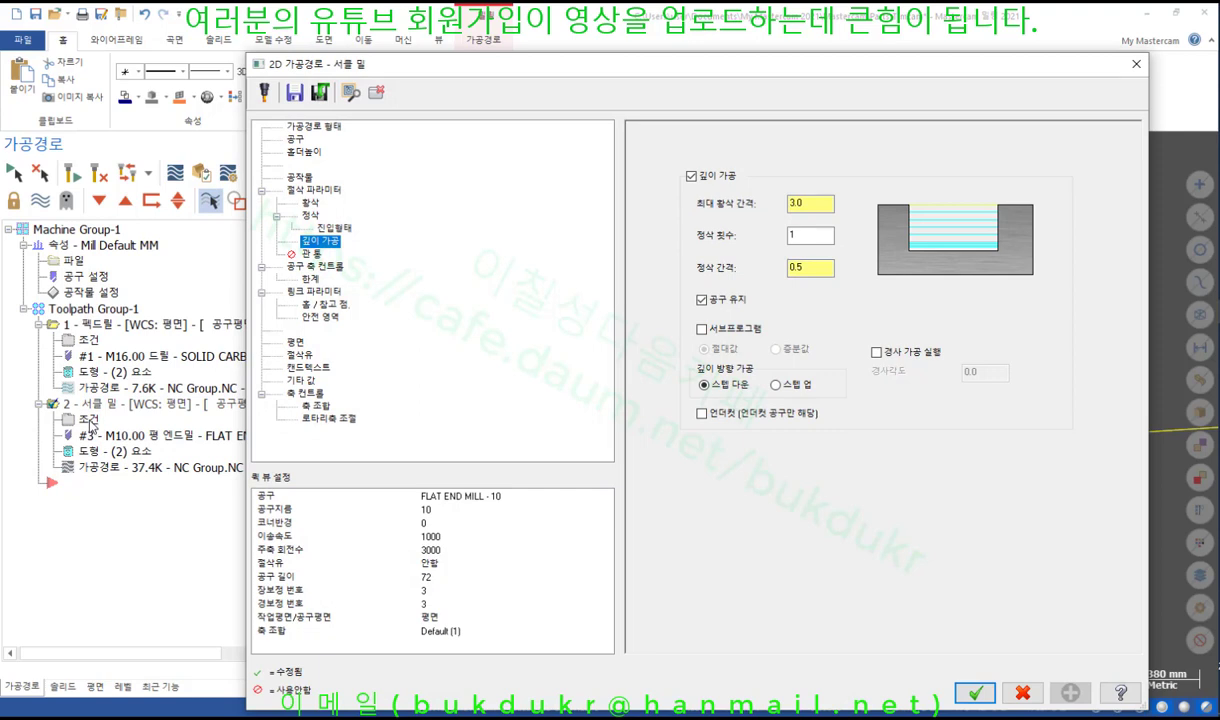
pyautogui.click(335, 229)
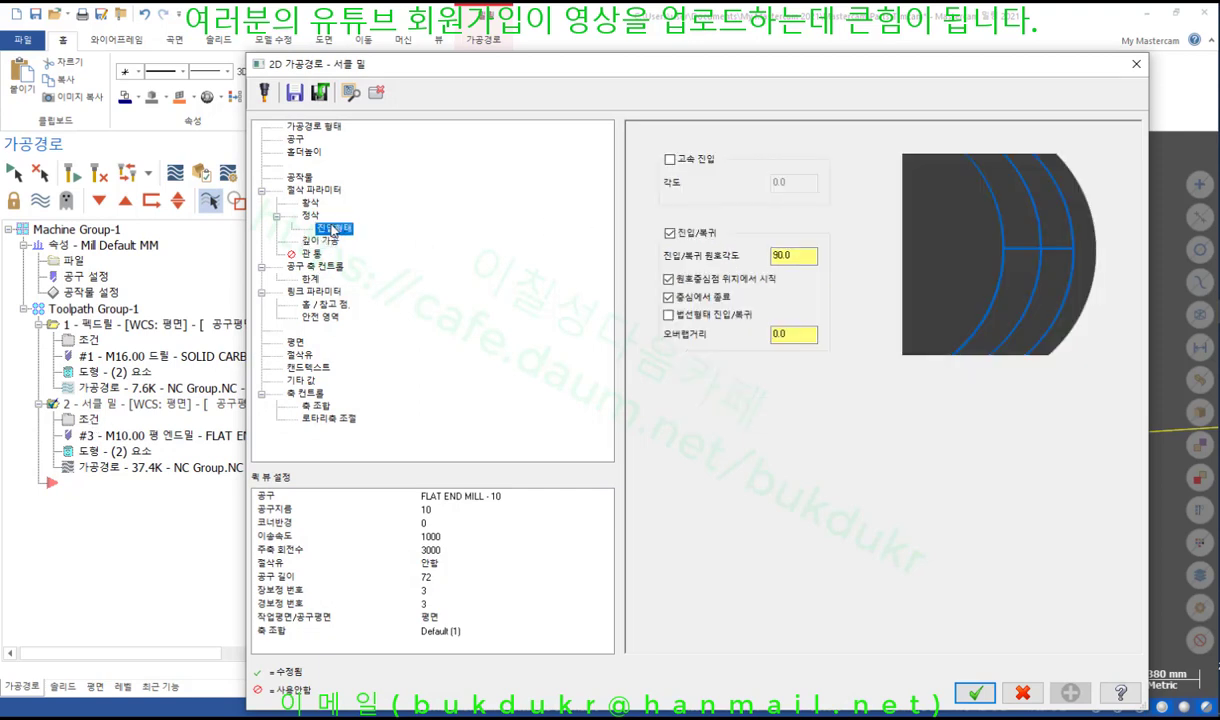
pyautogui.click(305, 215)
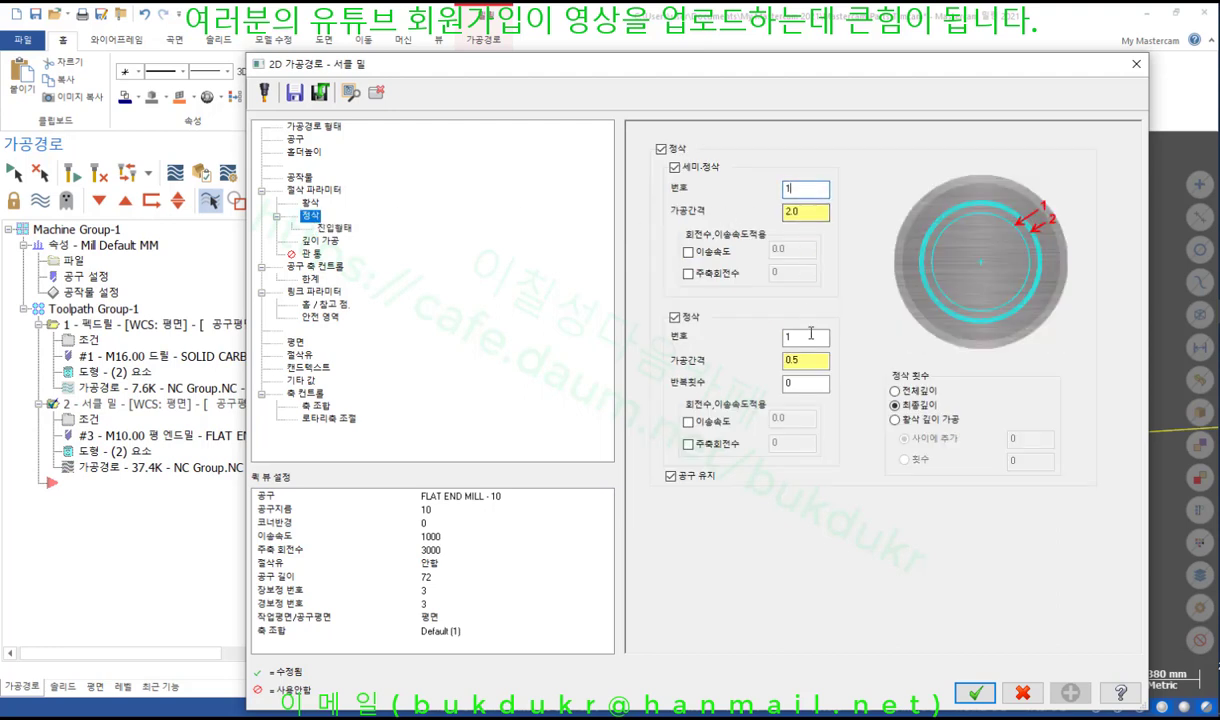
pyautogui.click(790, 337)
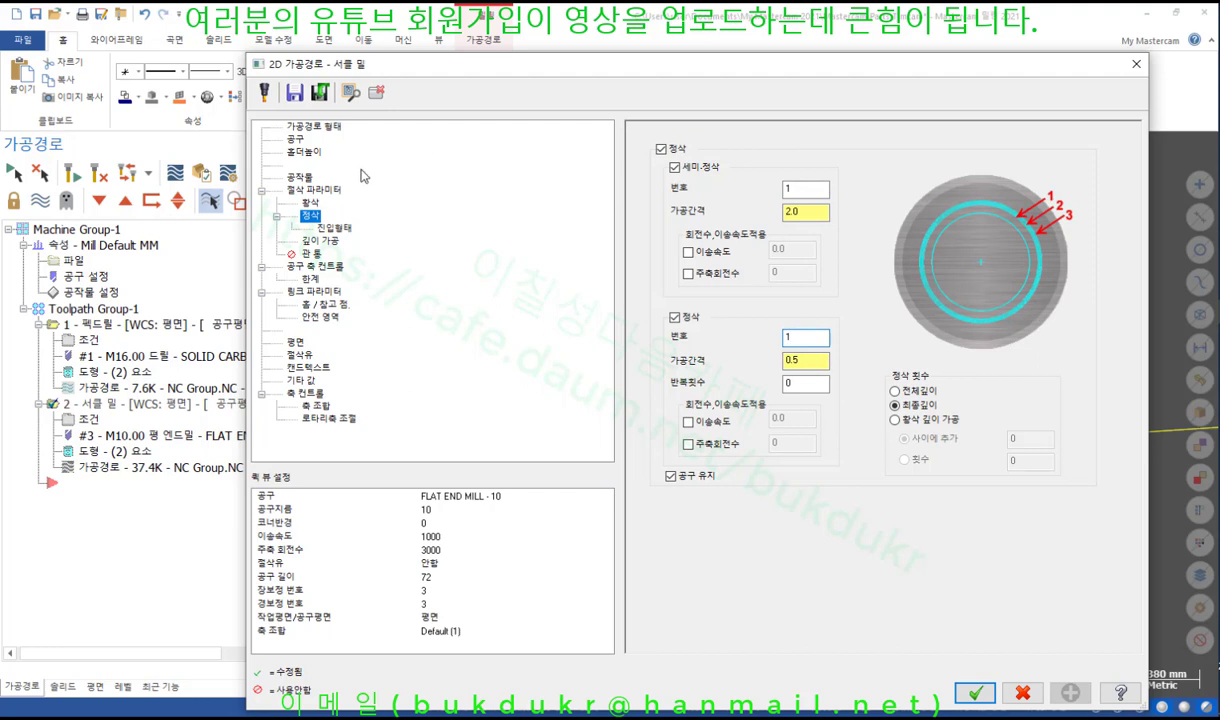
pyautogui.click(345, 231)
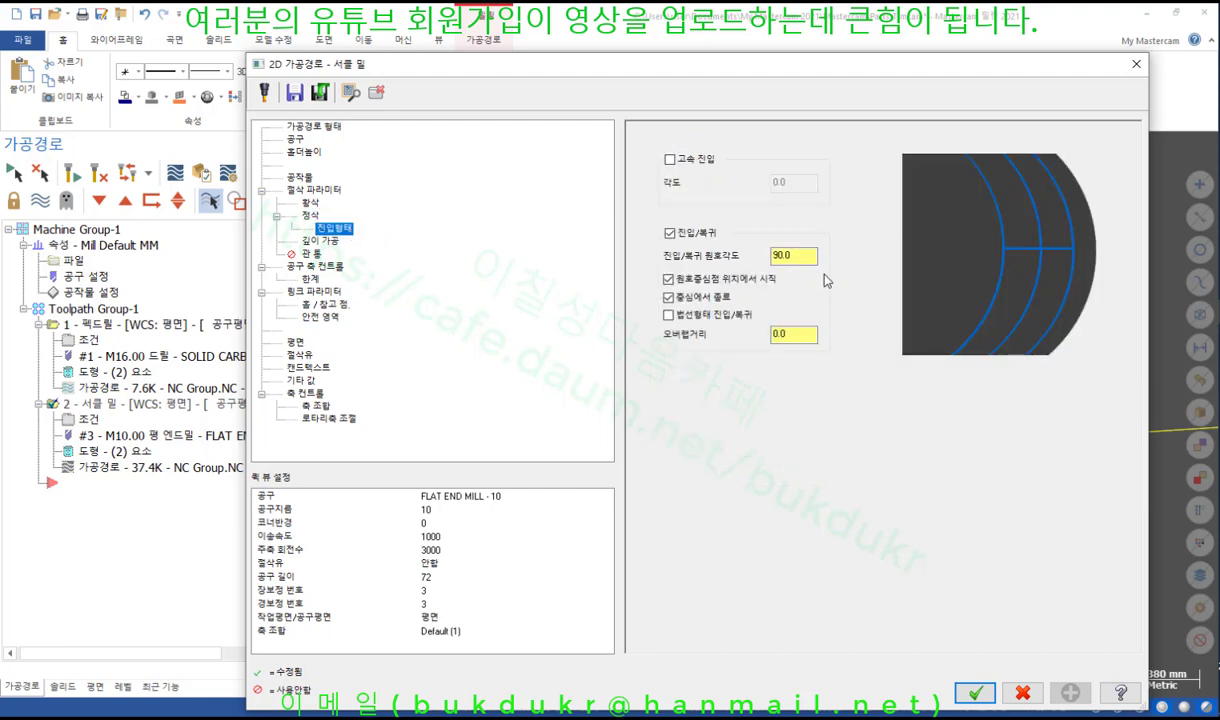
# Try the high speed entry option on and off and compare its preview diagram with the entry/exit arc angle setting.
pyautogui.click(681, 161)
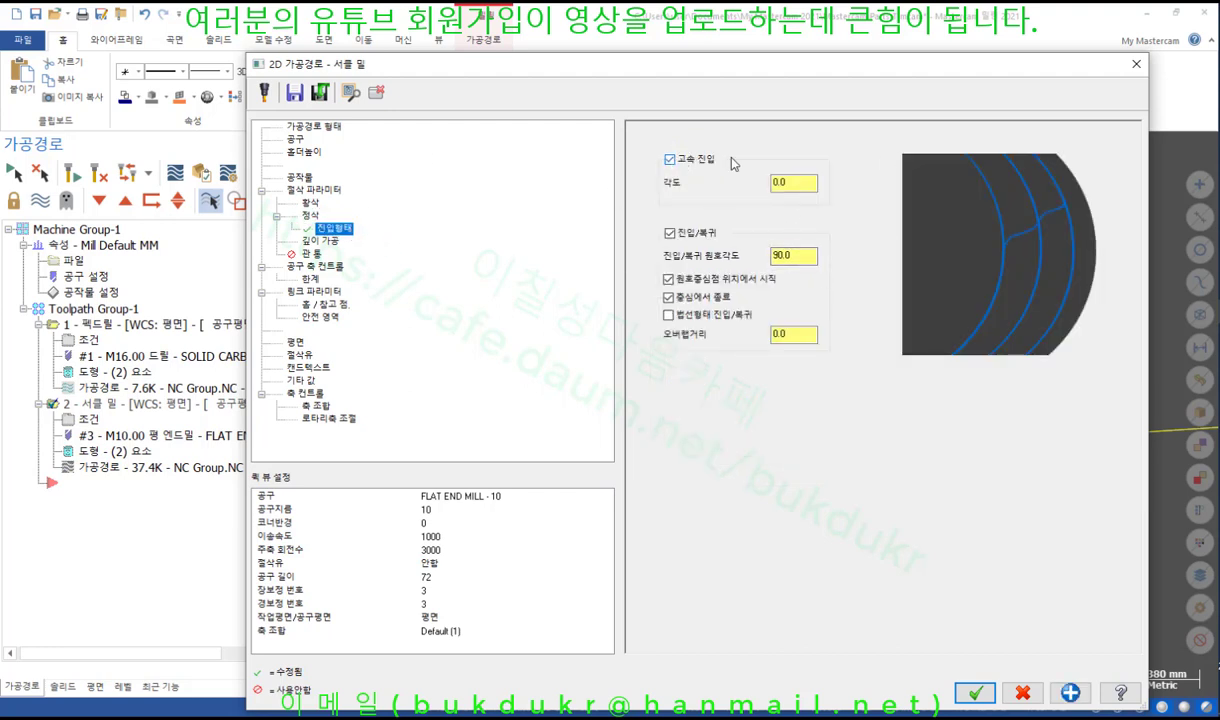
pyautogui.moveTo(1018, 212)
pyautogui.mouseDown()
pyautogui.moveTo(1010, 218)
pyautogui.moveTo(1025, 206)
pyautogui.mouseUp()
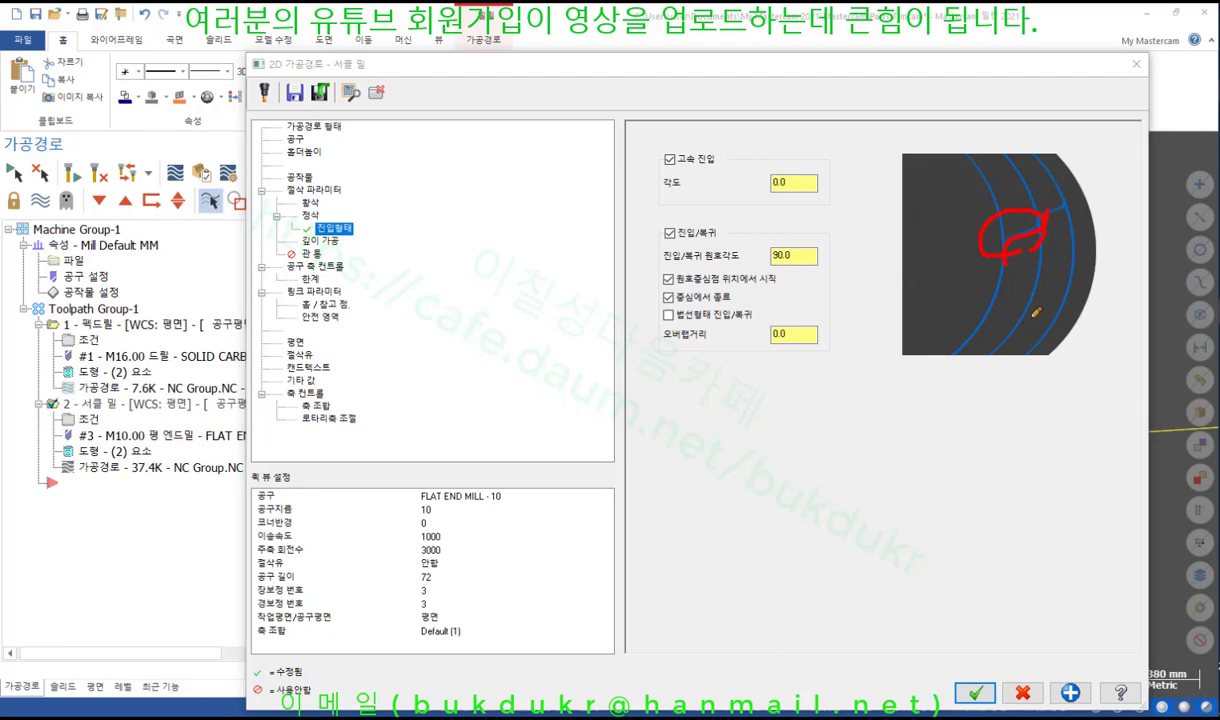
pyautogui.moveTo(944, 348)
pyautogui.mouseDown()
pyautogui.moveTo(944, 430)
pyautogui.moveTo(962, 408)
pyautogui.mouseUp()
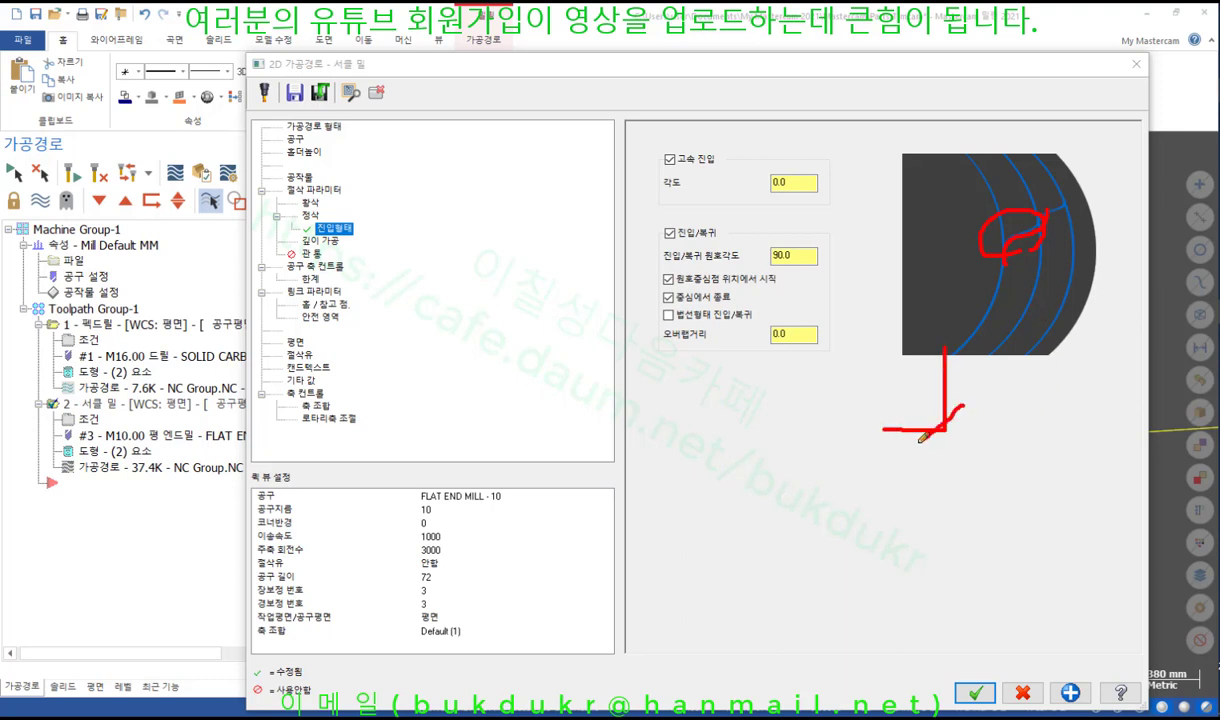
pyautogui.moveTo(882, 430)
pyautogui.mouseDown()
pyautogui.moveTo(958, 425)
pyautogui.moveTo(970, 440)
pyautogui.mouseUp()
pyautogui.rightClick(1037, 384)
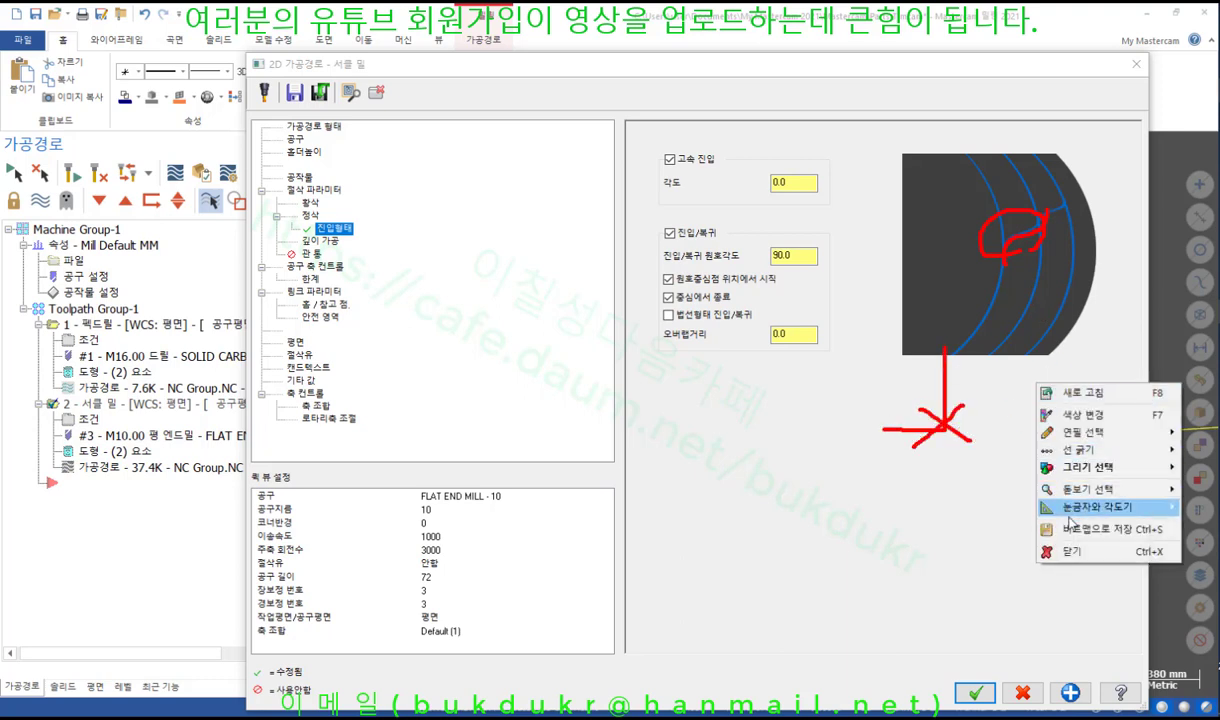
pyautogui.click(1072, 553)
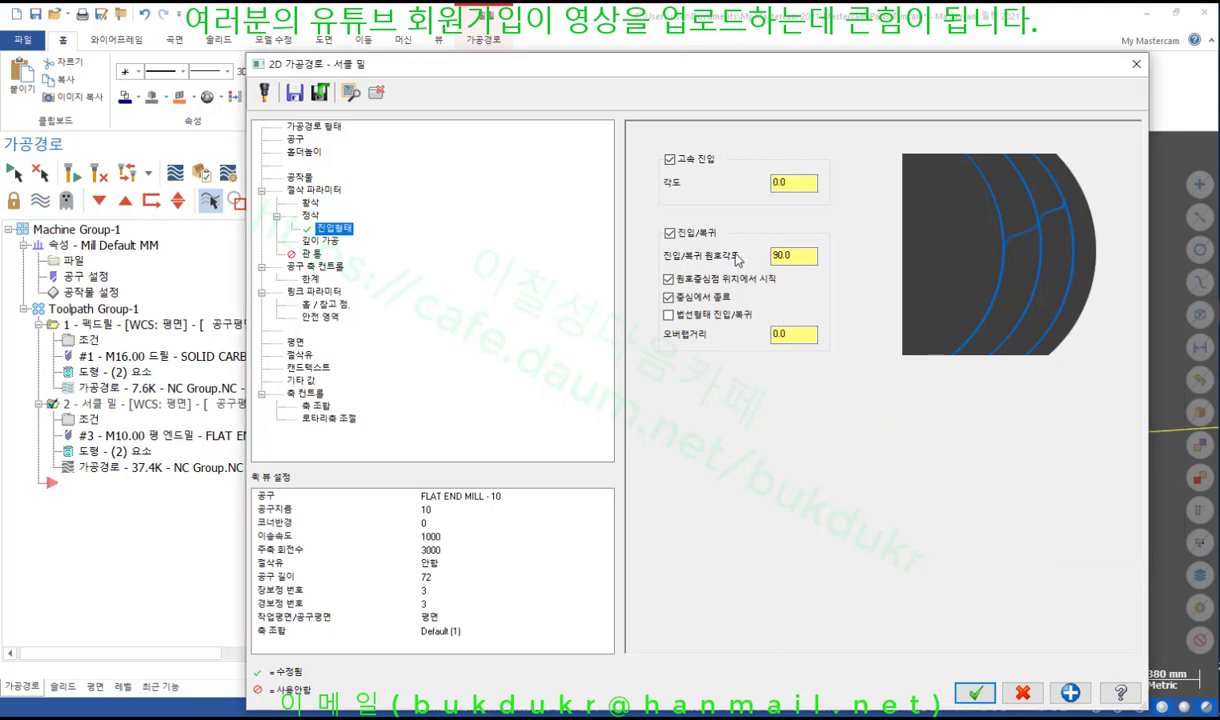
pyautogui.click(669, 160)
pyautogui.click(802, 257)
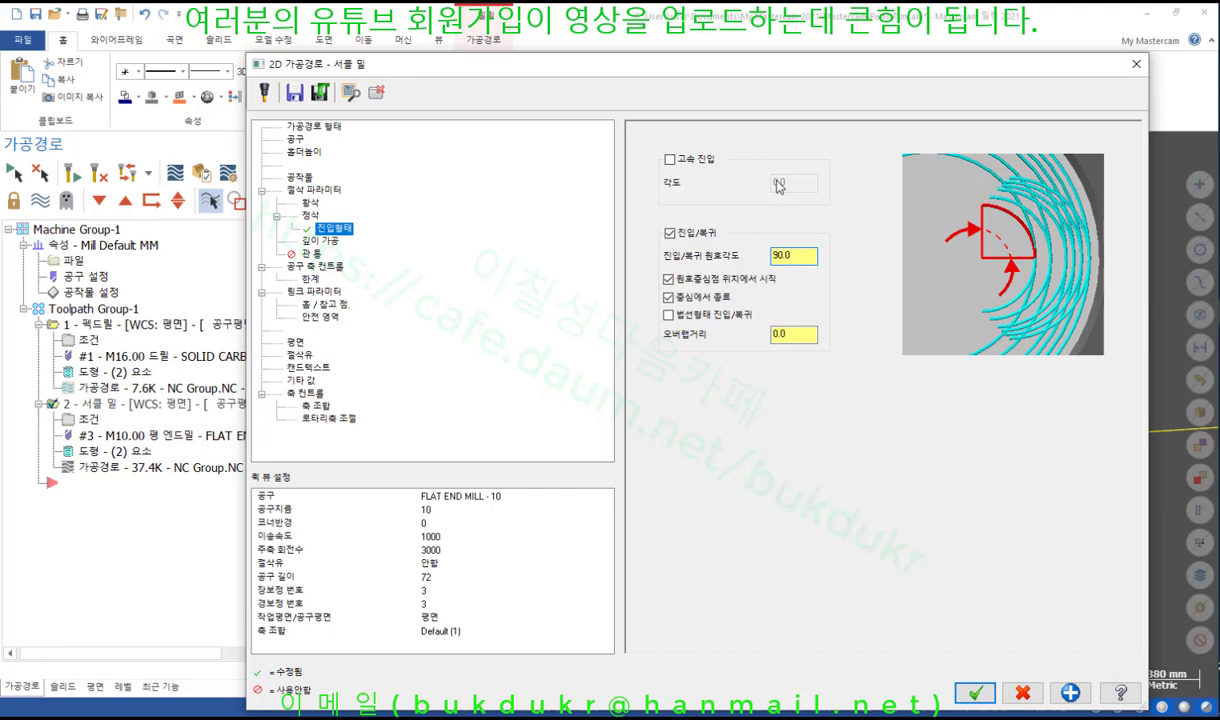
# Enable high speed entry at an angle of 0.0, accept the circle mill parameters and regenerate the toolpath.
pyautogui.click(669, 160)
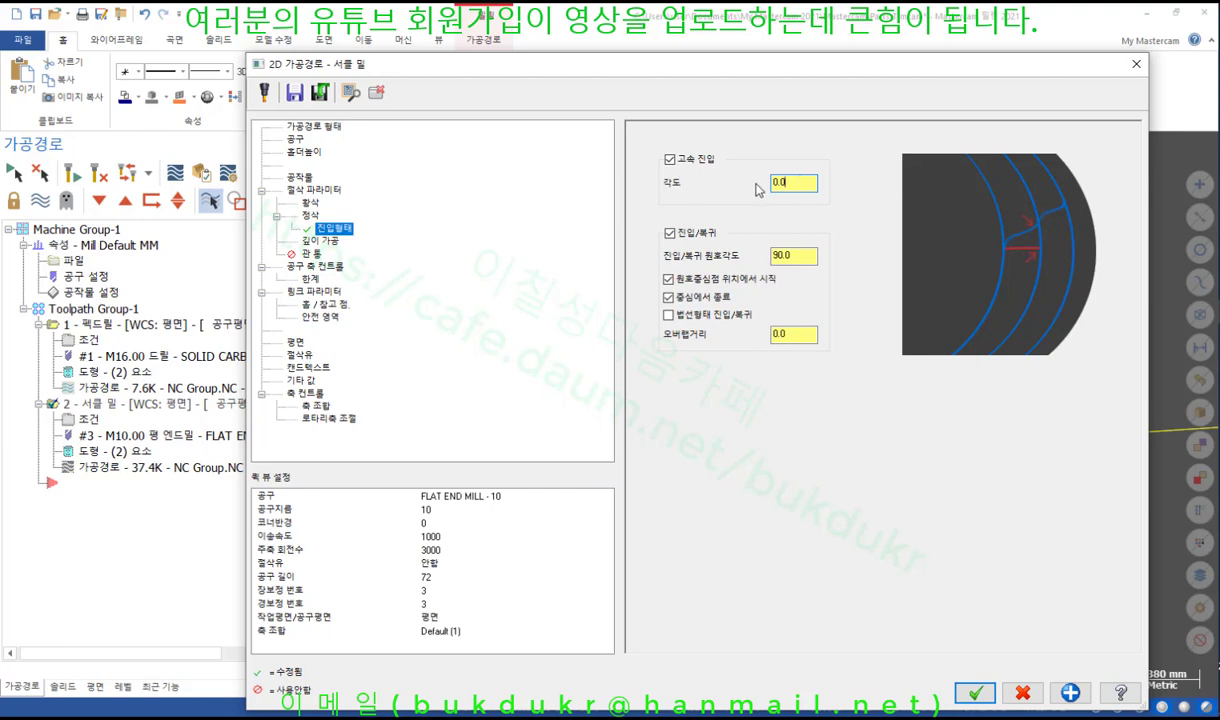
pyautogui.moveTo(799, 184); pyautogui.dragTo(723, 200)
pyautogui.click(975, 692)
pyautogui.click(76, 174)
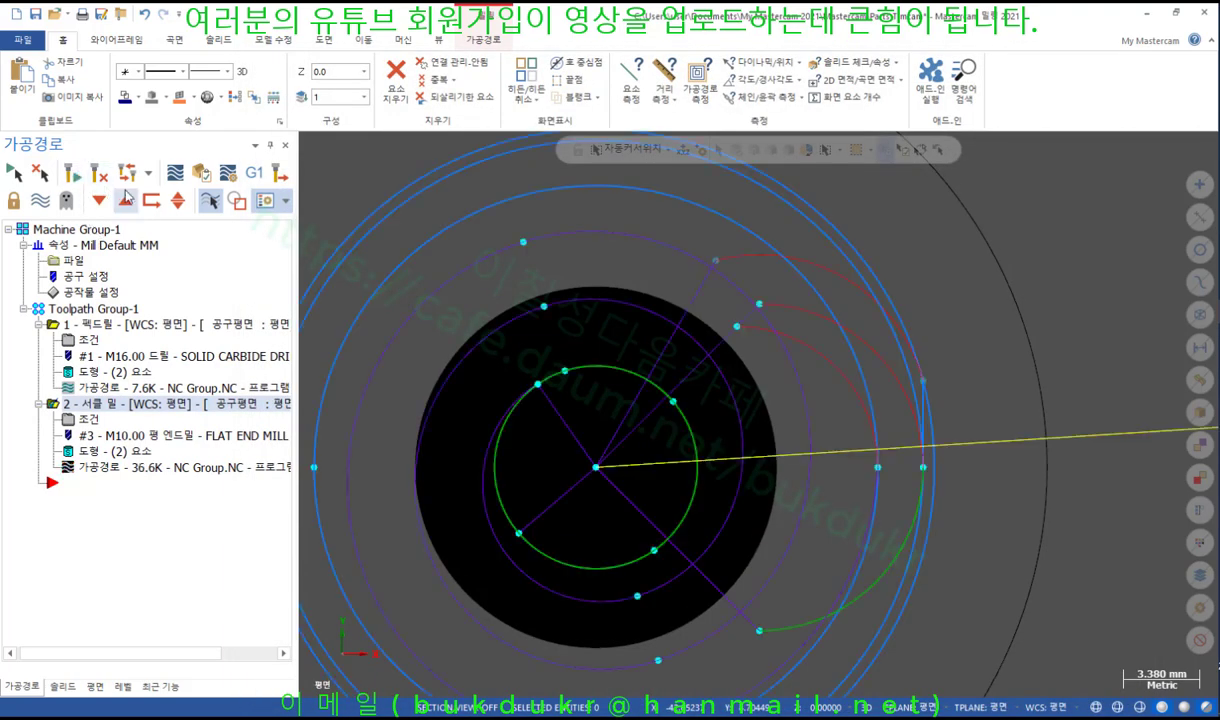
# Backplot the regenerated circle mill toolpath in top view through its passes in the first counterbore.
pyautogui.scroll(-1, 1067, 407)
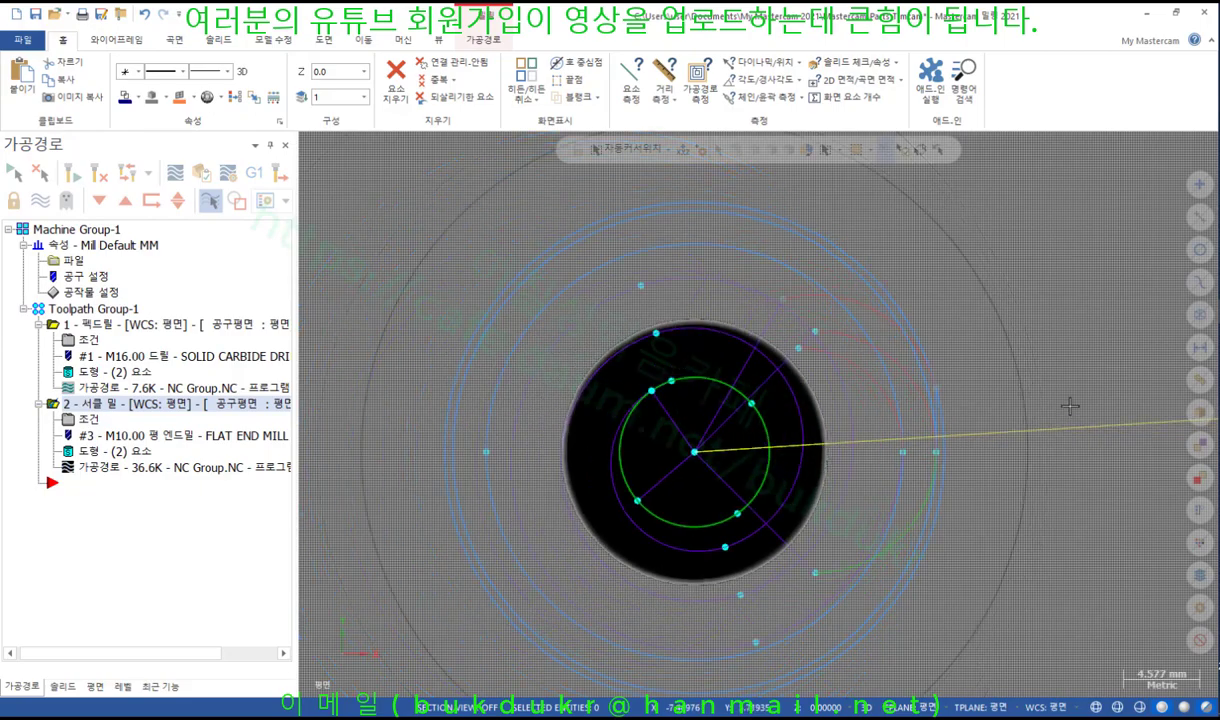
pyautogui.scroll(-4, 970, 338)
pyautogui.scroll(4, 1046, 446)
pyautogui.moveTo(967, 436)
pyautogui.mouseDown(button='middle')
pyautogui.moveTo(1000, 435)
pyautogui.moveTo(972, 432)
pyautogui.mouseUp(button='middle')
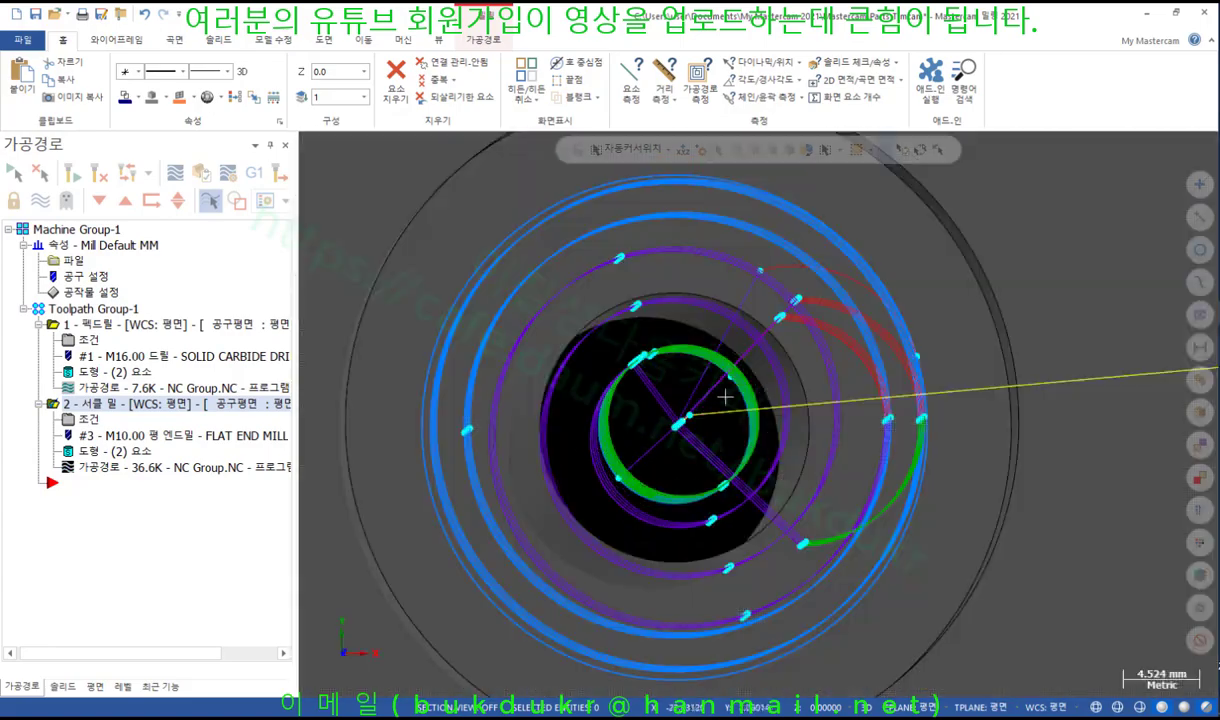
pyautogui.rightClick(653, 404)
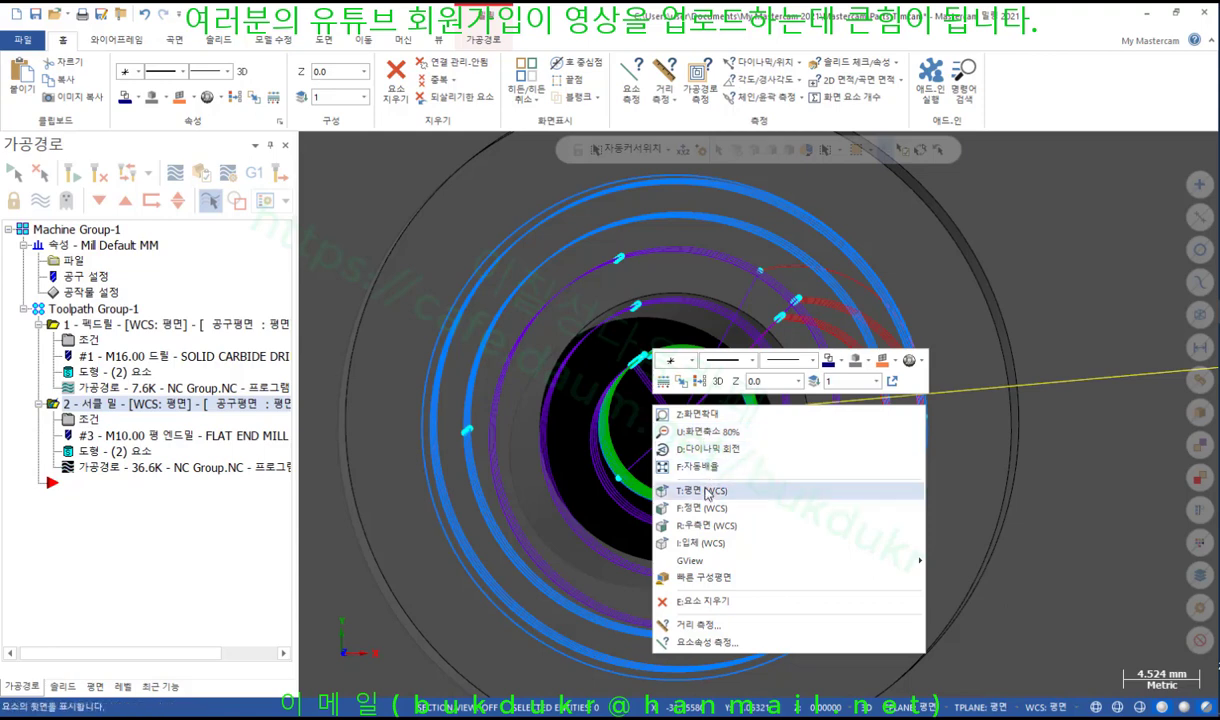
pyautogui.click(705, 466)
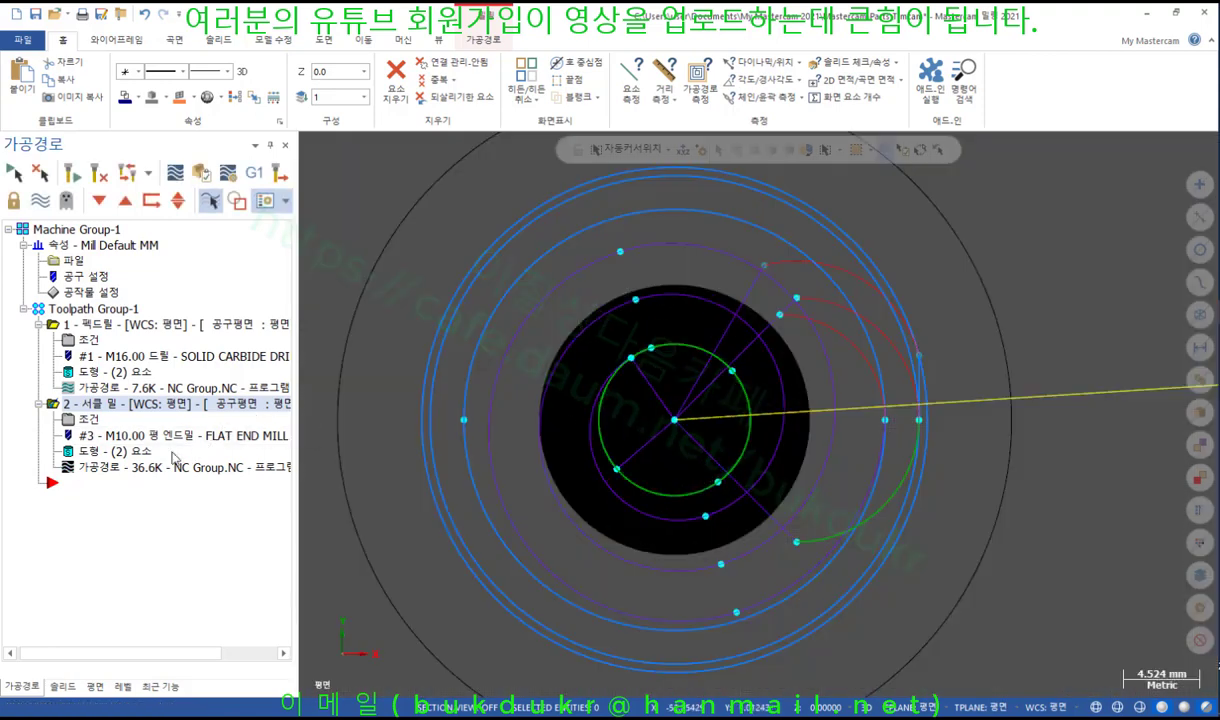
pyautogui.click(175, 467)
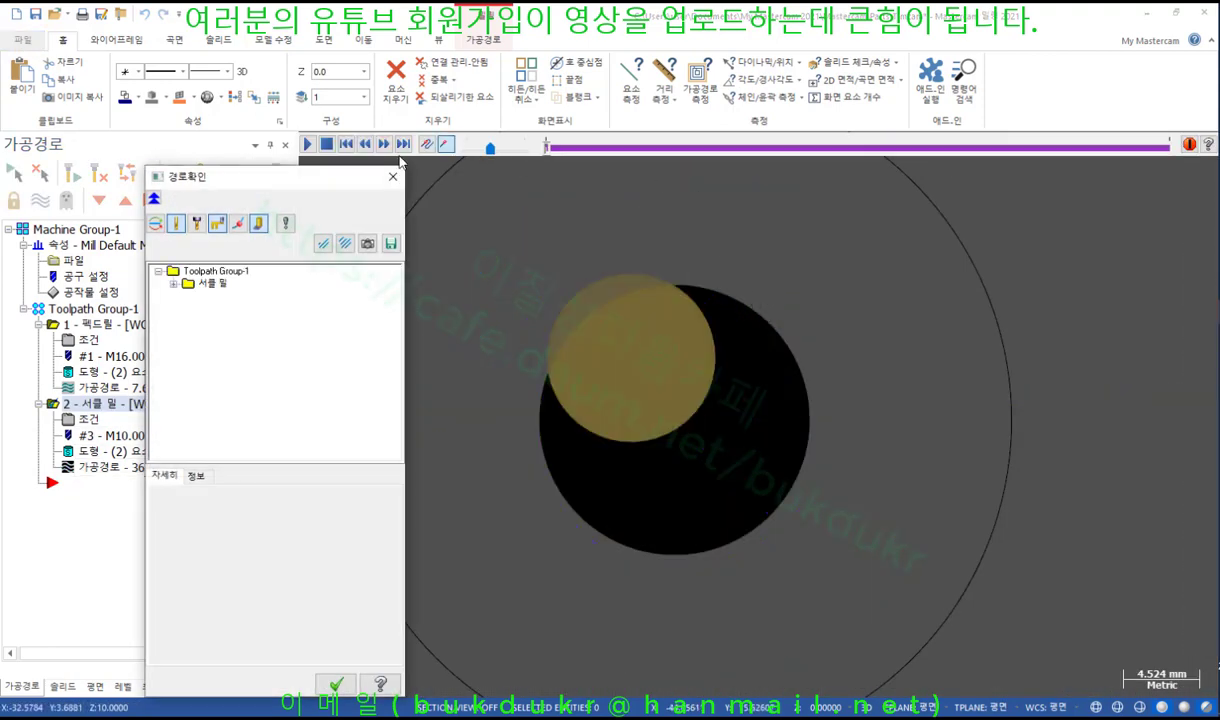
pyautogui.click(308, 145)
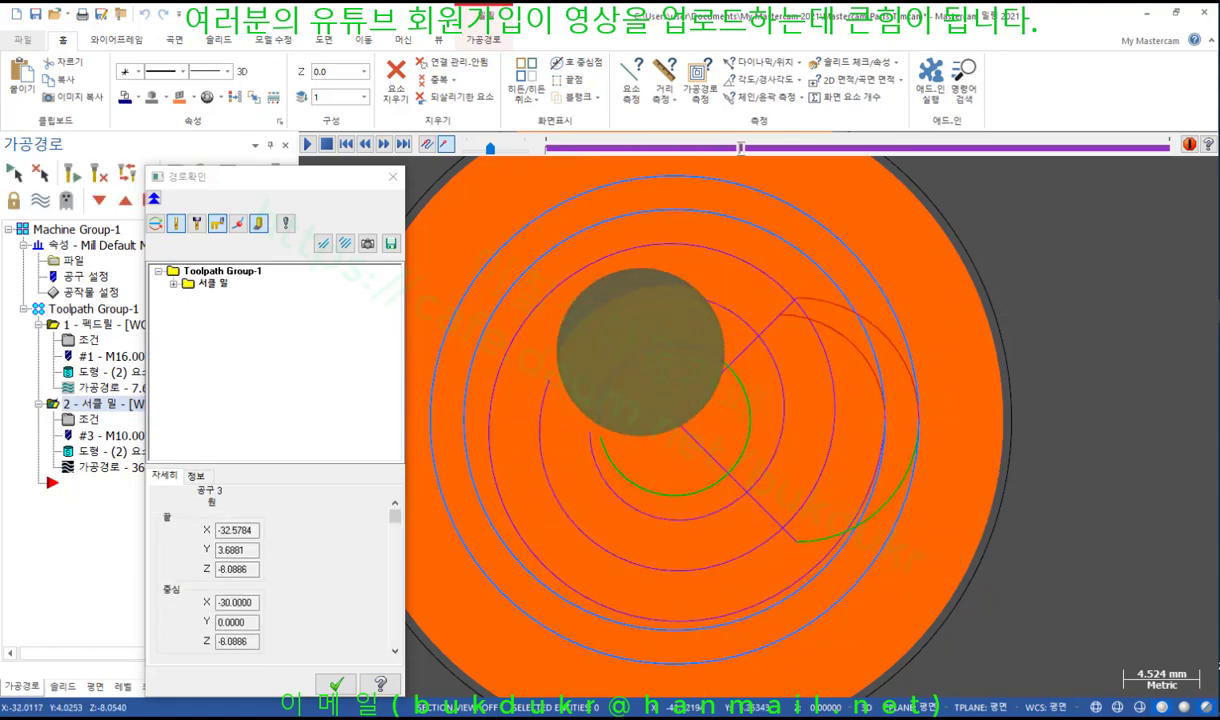
pyautogui.click(336, 684)
# Examine the transitions between finish passes in a tilted view of the first counterbore and the toolpath across both holes.
pyautogui.moveTo(722, 454); pyautogui.dragTo(752, 305, button='middle')
pyautogui.scroll(4, 877, 300)
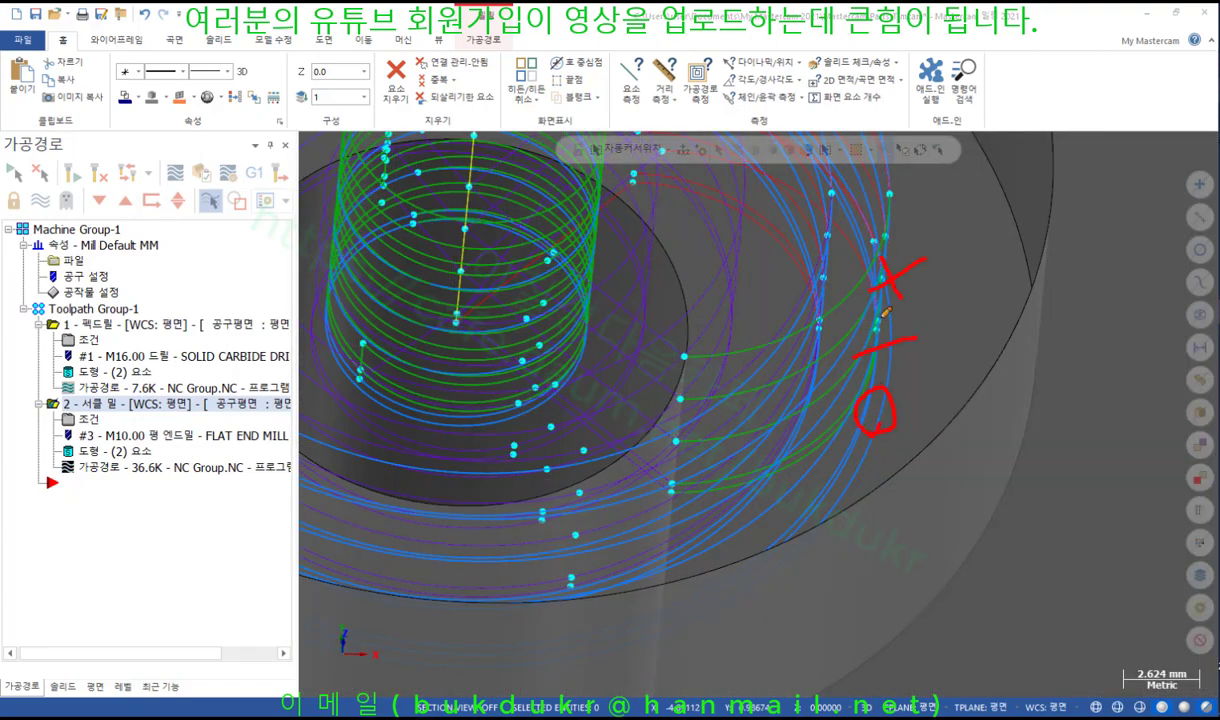
pyautogui.rightClick(1016, 255)
pyautogui.click(1090, 418)
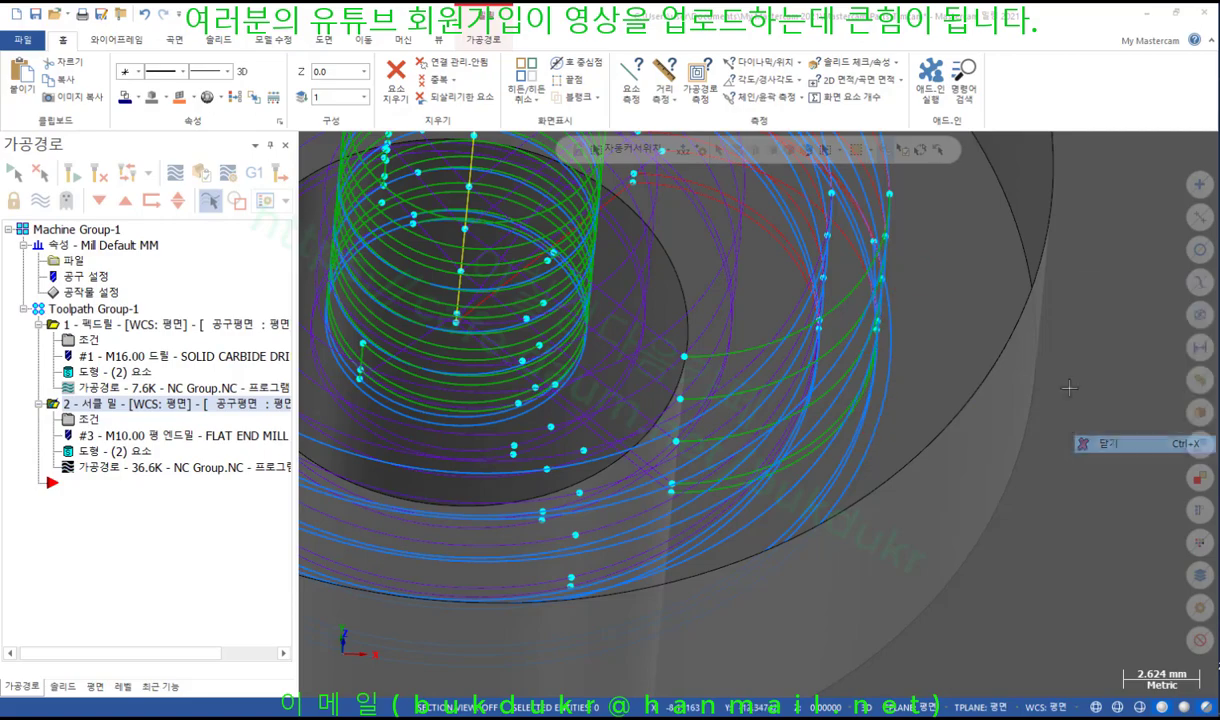
pyautogui.scroll(-5, 838, 305)
pyautogui.moveTo(468, 350); pyautogui.dragTo(394, 312, button='middle')
pyautogui.scroll(-3, 395, 312)
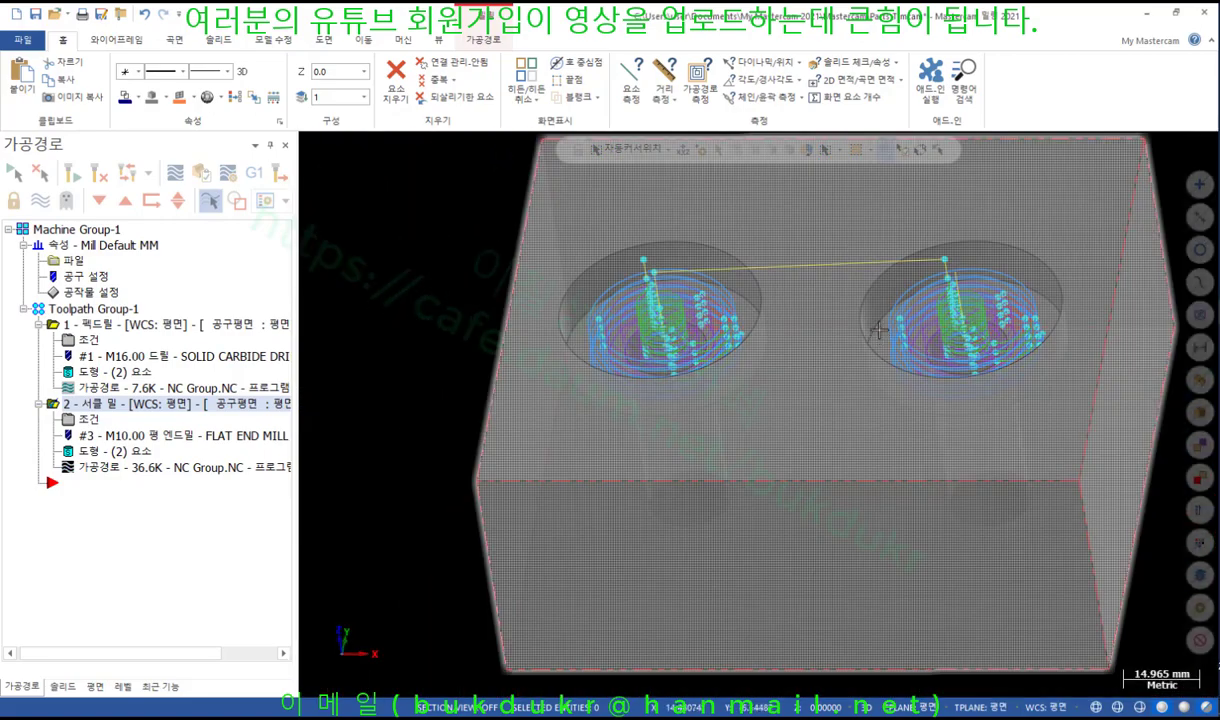
pyautogui.scroll(4, 893, 321)
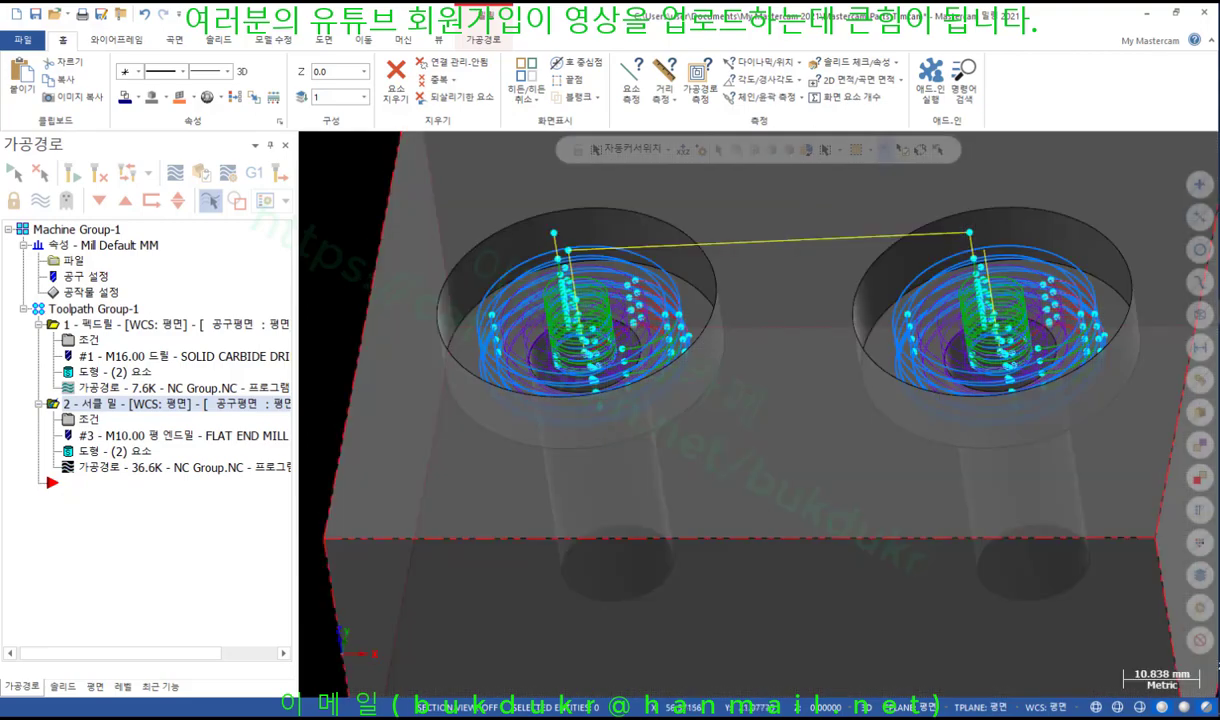
# Switch to the Mastercam manual in Adobe Acrobat, read the circle mill entry type section on page 631, and return to Mastercam.
pyautogui.hotkey('alt', 'Tab')
pyautogui.scroll(-14, 869, 366)
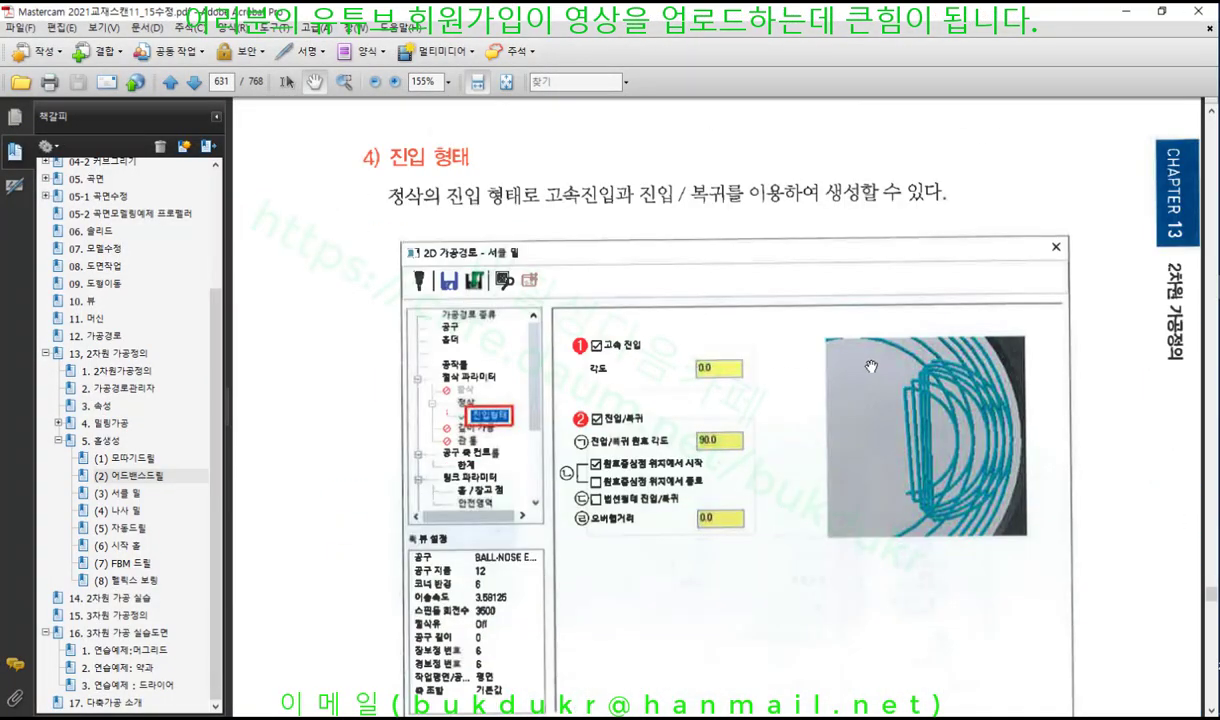
pyautogui.scroll(-3, 871, 367)
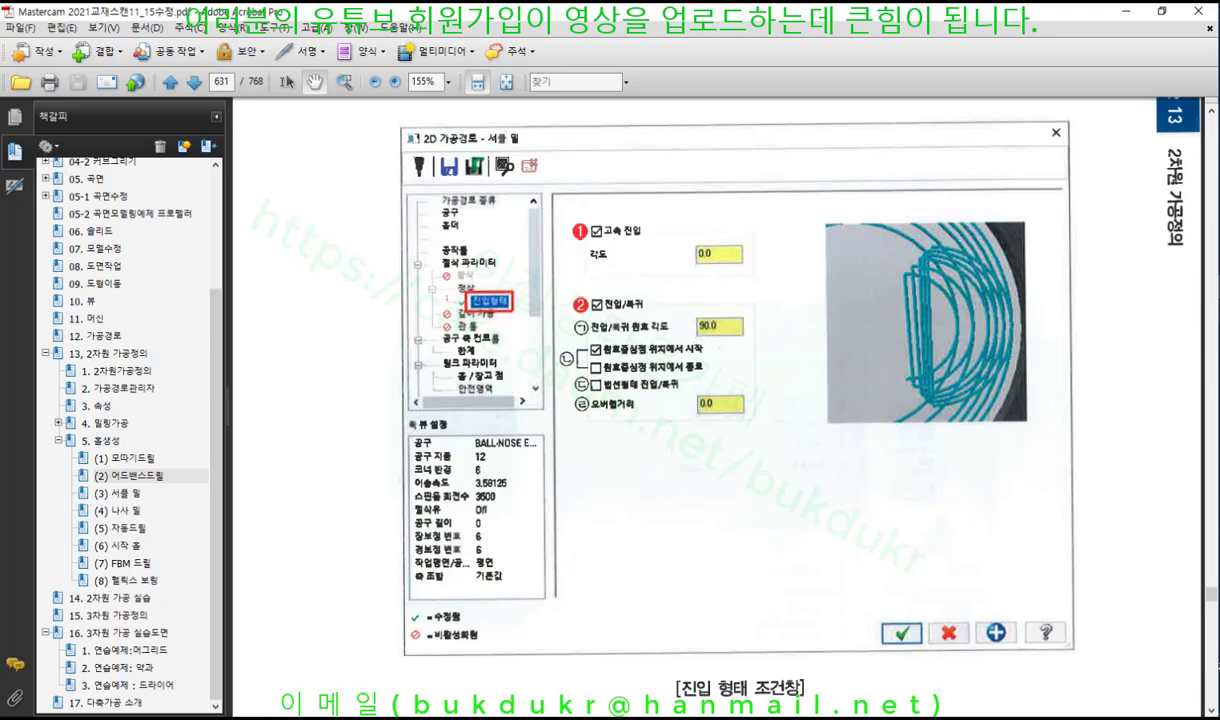
pyautogui.moveTo(1215, 310)
pyautogui.click(1141, 265)
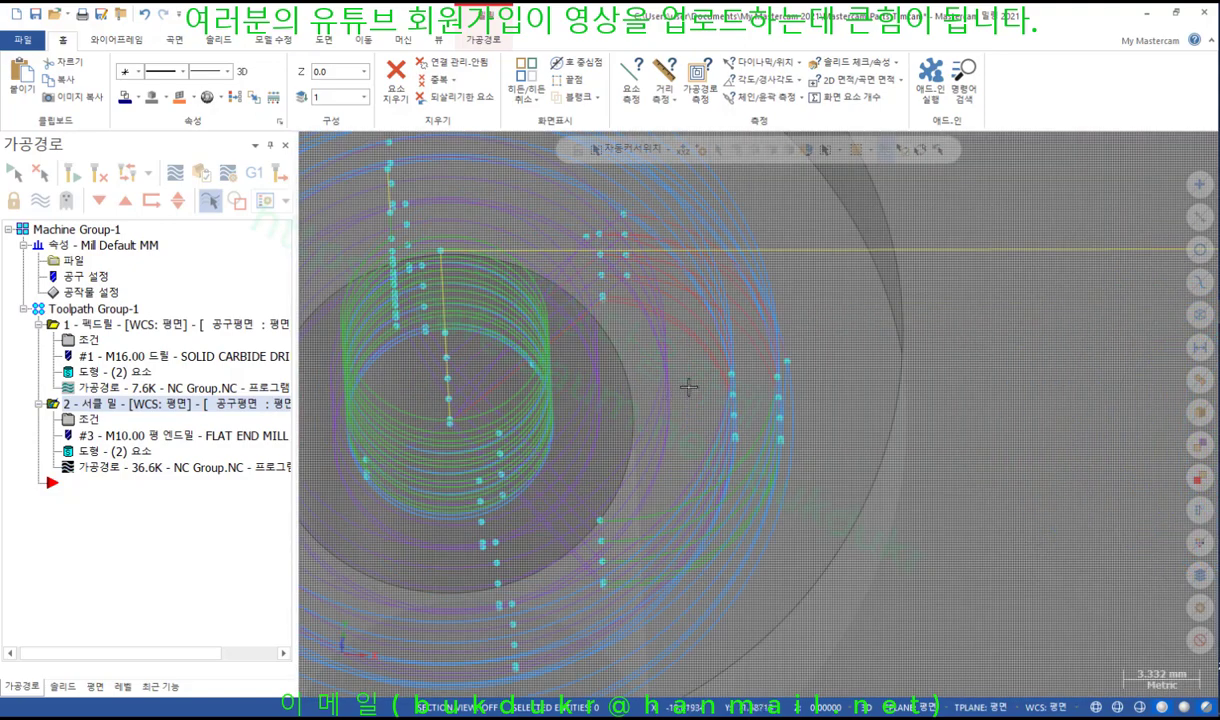
# Examine the entry and exit arcs of the finish passes up close, tracing their shape and radius with temporary markings.
pyautogui.scroll(2, 660, 372)
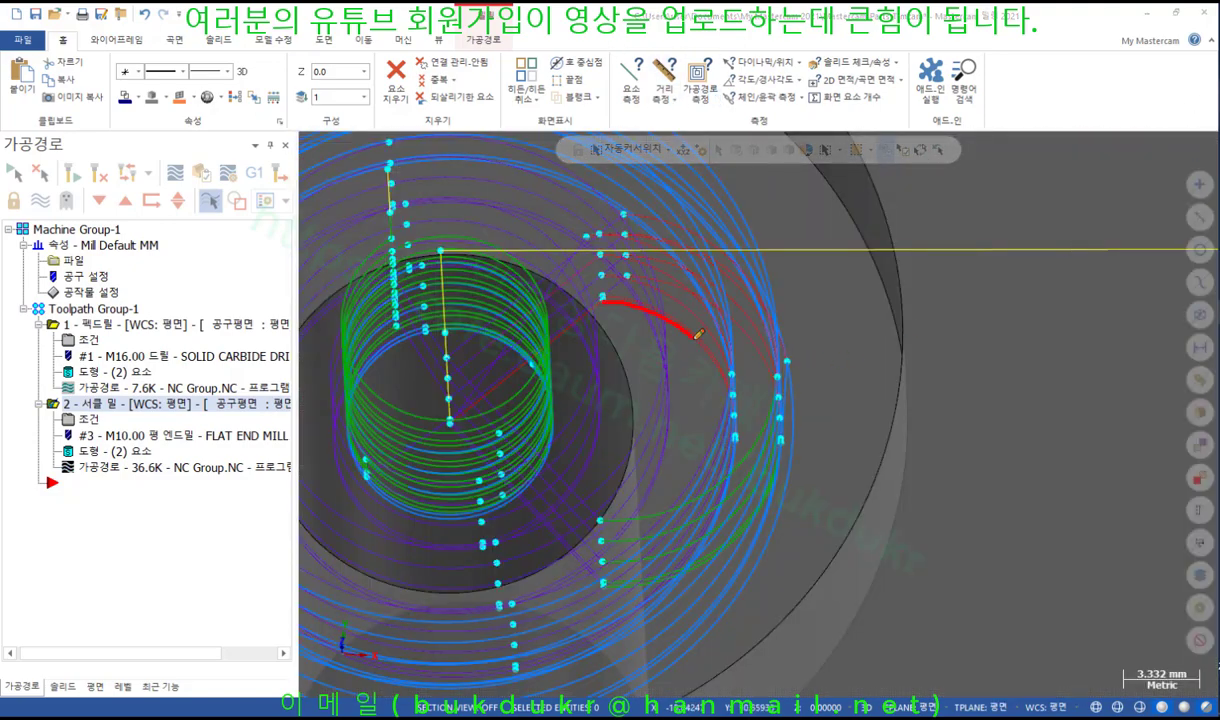
pyautogui.moveTo(697, 335); pyautogui.dragTo(736, 425)
pyautogui.moveTo(620, 530); pyautogui.dragTo(771, 410)
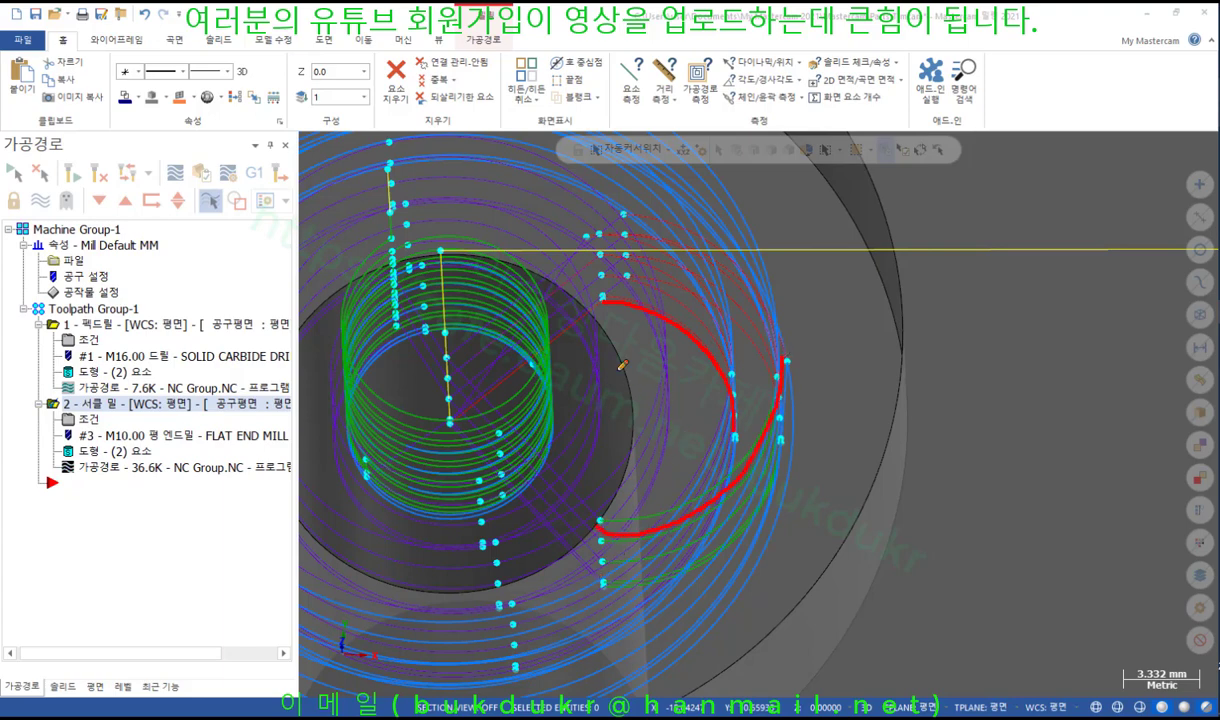
pyautogui.moveTo(619, 369); pyautogui.dragTo(788, 352)
pyautogui.moveTo(613, 366); pyautogui.dragTo(601, 532)
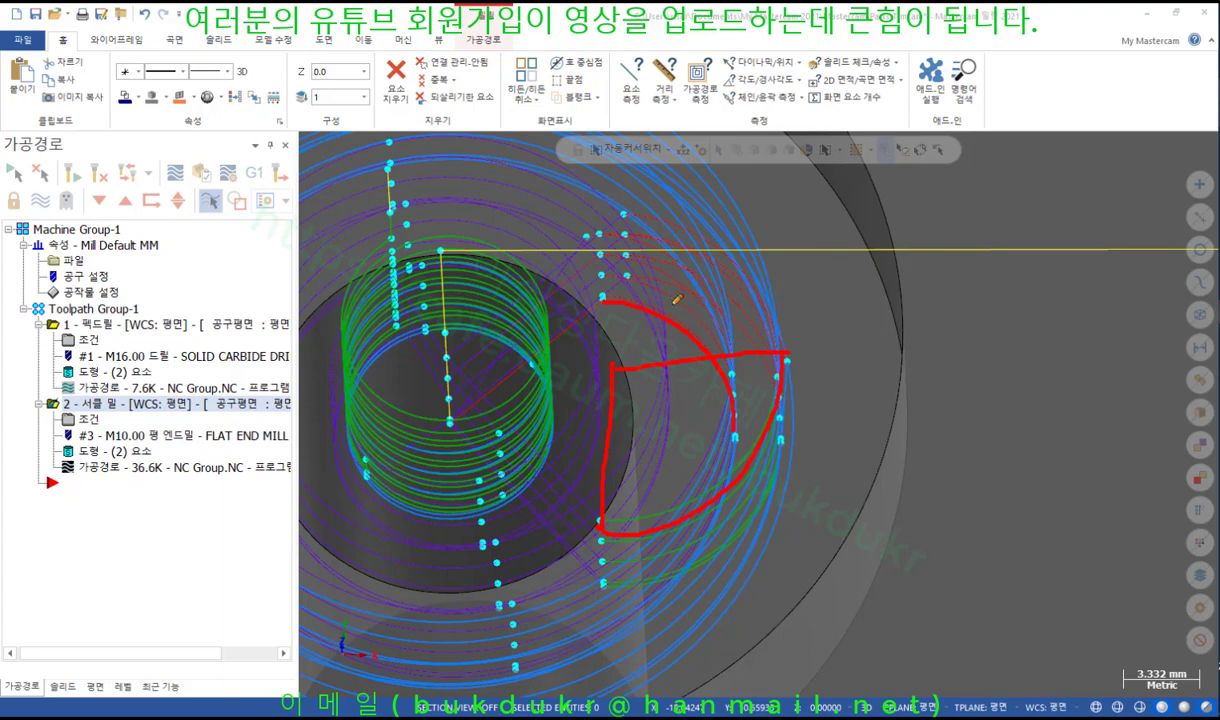
pyautogui.moveTo(715, 340)
pyautogui.mouseDown()
pyautogui.moveTo(628, 320)
pyautogui.moveTo(708, 382)
pyautogui.mouseUp()
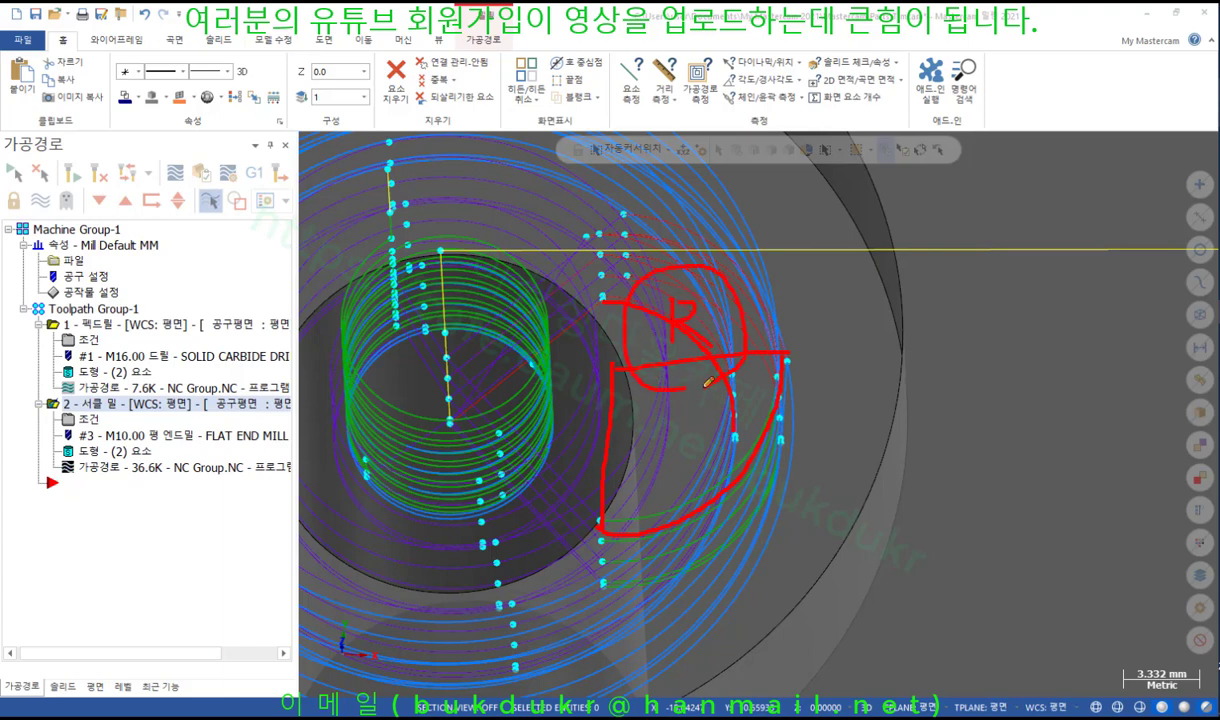
pyautogui.rightClick(914, 316)
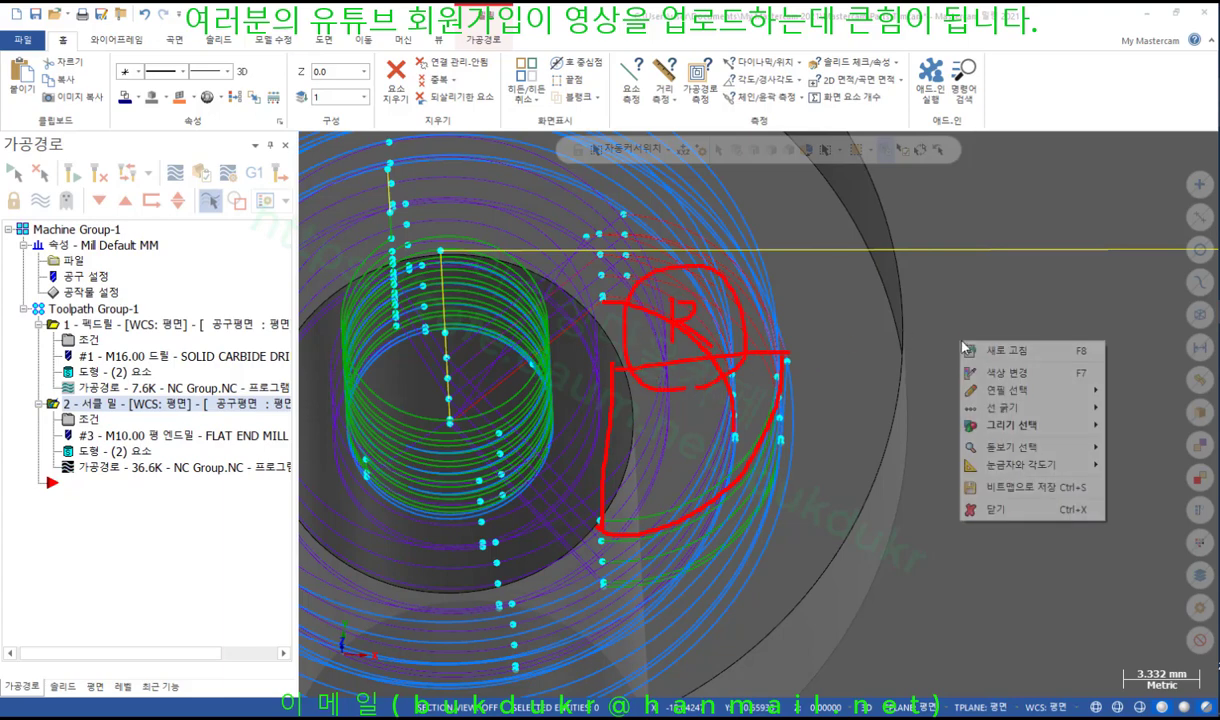
pyautogui.click(1000, 491)
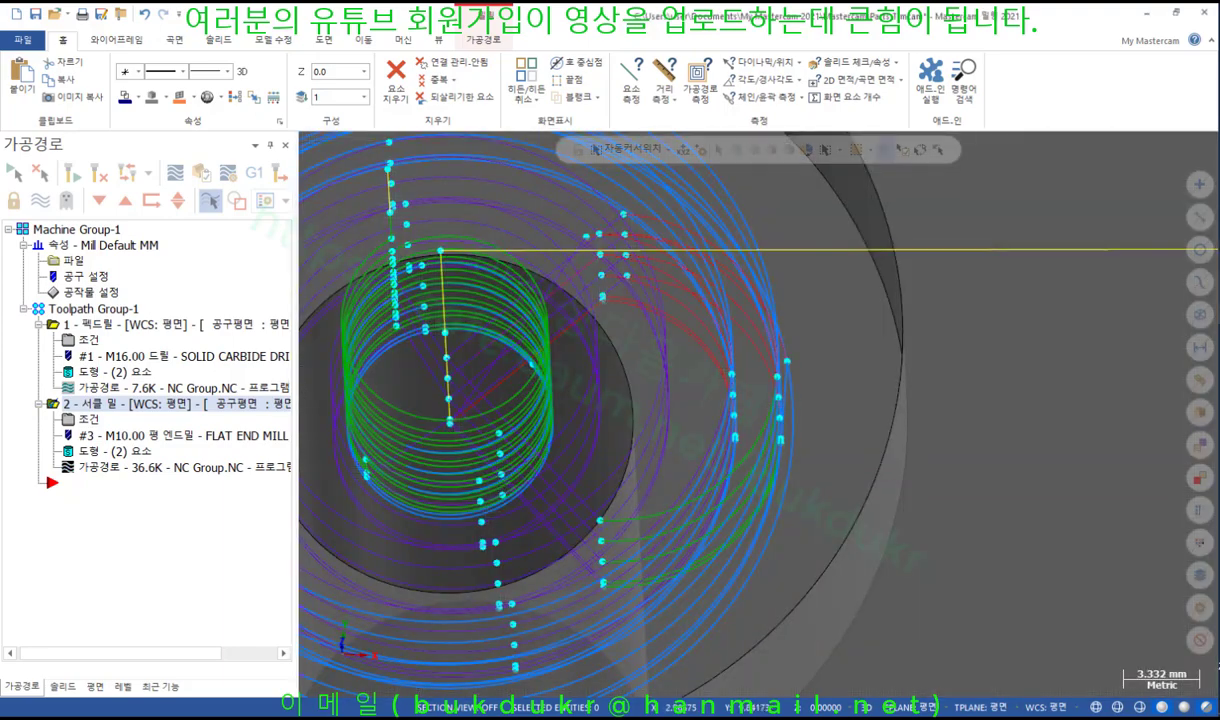
# Check the options for starting and ending at the arc centre in the Acrobat manual and return to Mastercam.
pyautogui.hotkey('alt', 'Tab')
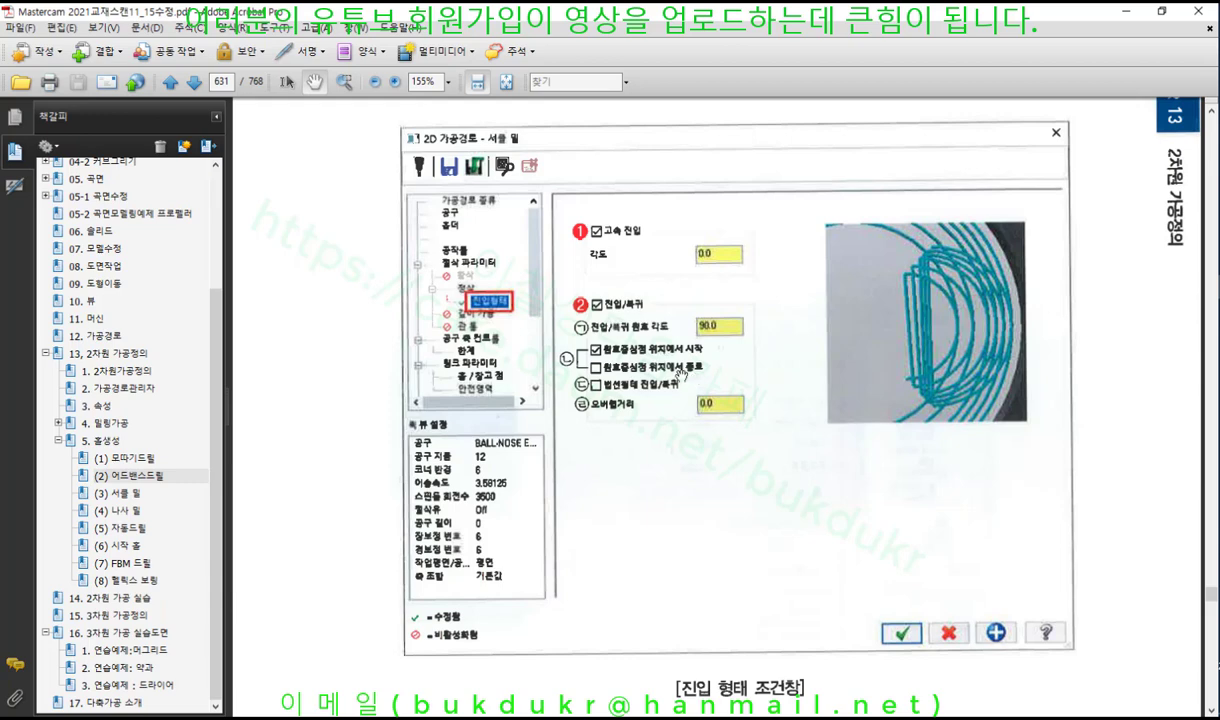
pyautogui.moveTo(1190, 300)
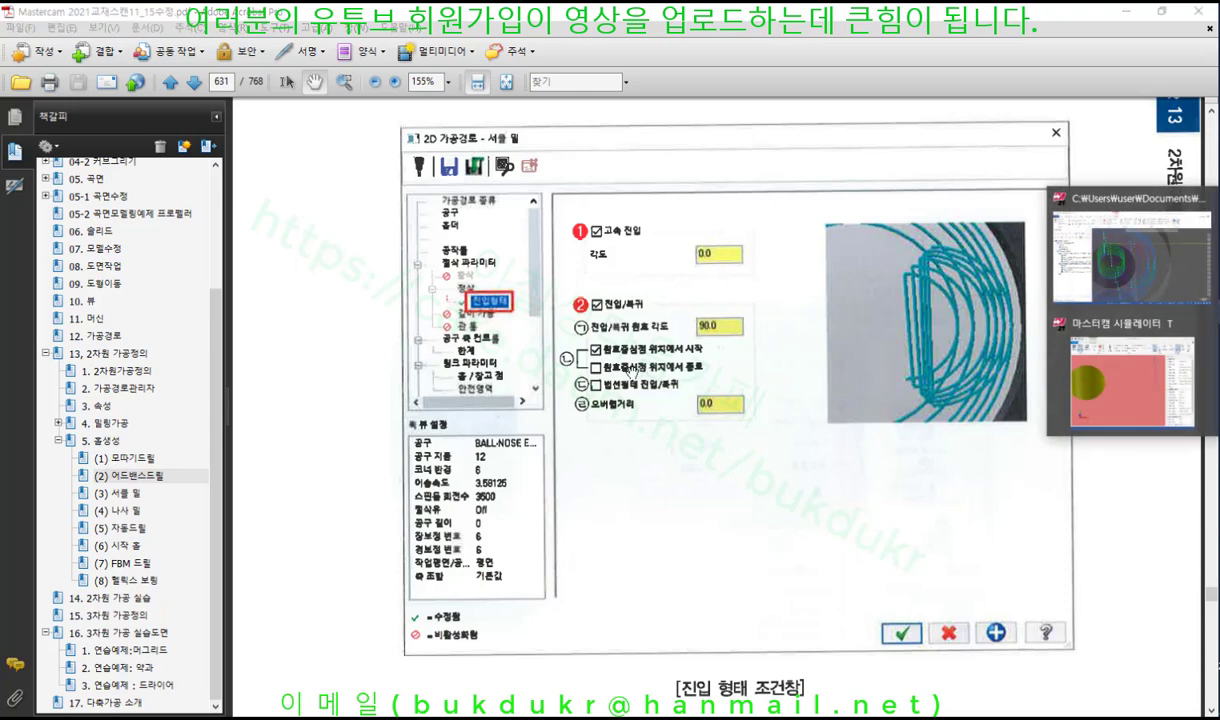
pyautogui.click(1000, 245)
# Enable perpendicular entry/exit for the circle mill finish passes, accept the parameters and regenerate the toolpath to inspect it.
pyautogui.scroll(-3, 911, 303)
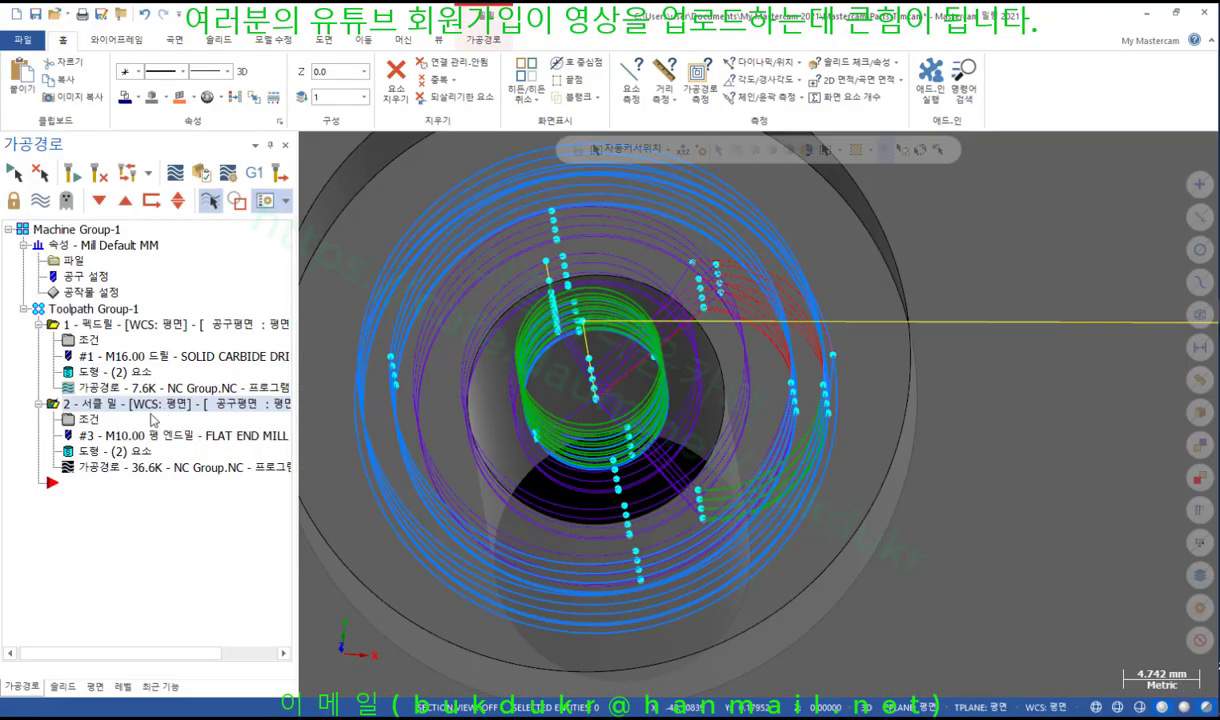
pyautogui.click(89, 419)
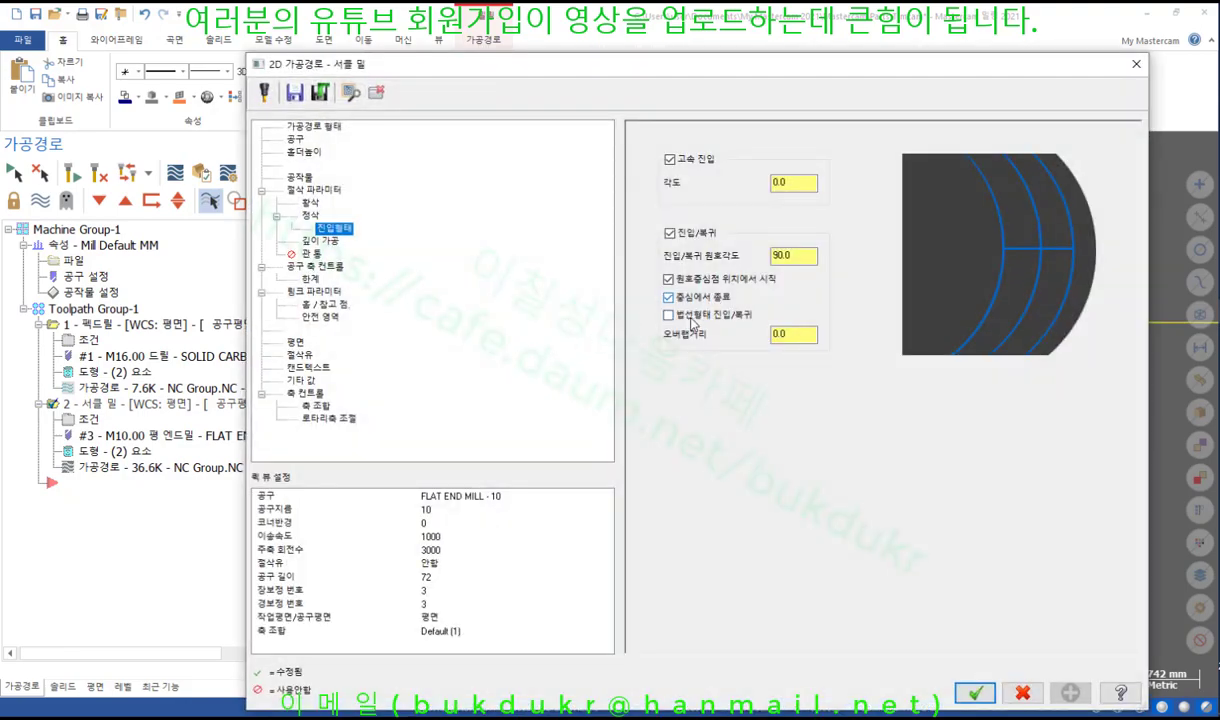
pyautogui.click(686, 316)
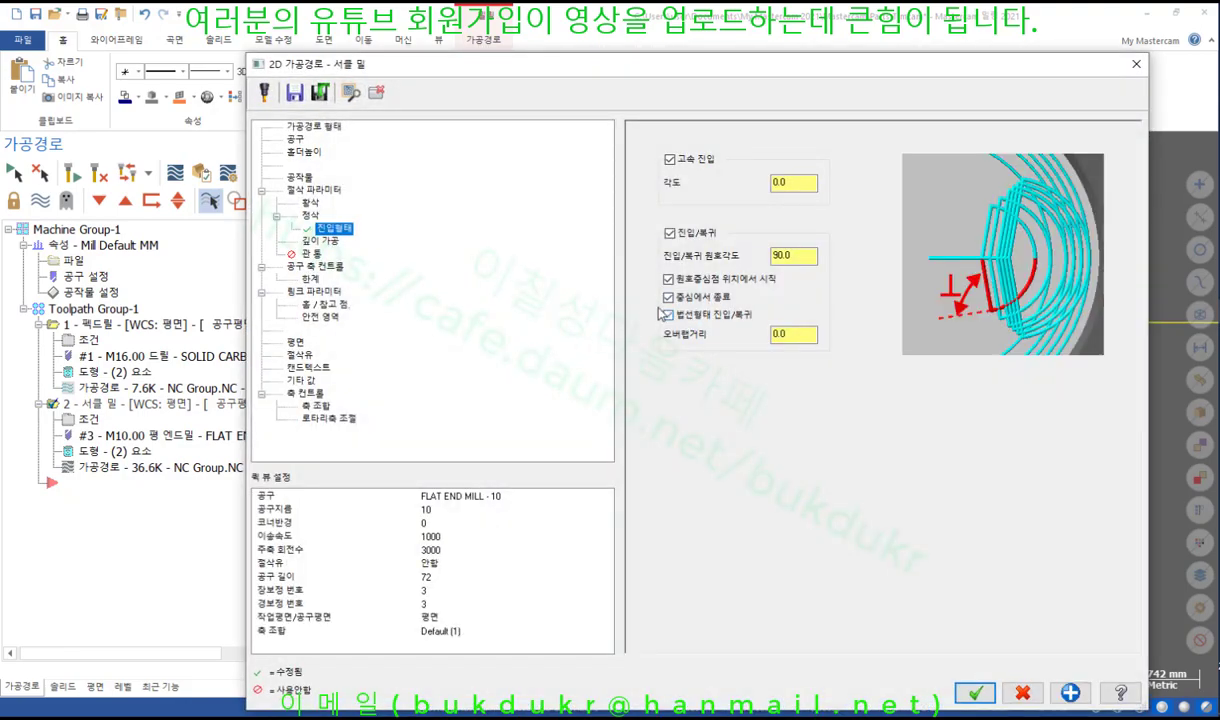
pyautogui.click(975, 693)
pyautogui.click(265, 200)
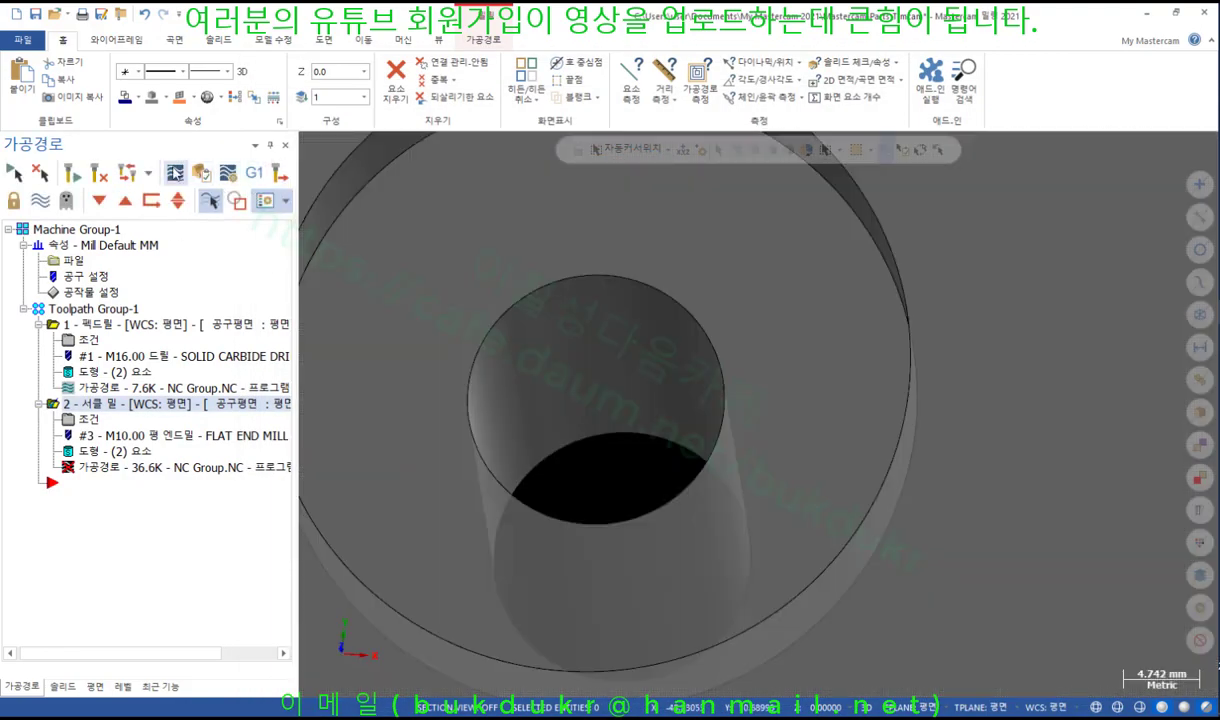
pyautogui.click(98, 173)
pyautogui.scroll(-1, 637, 297)
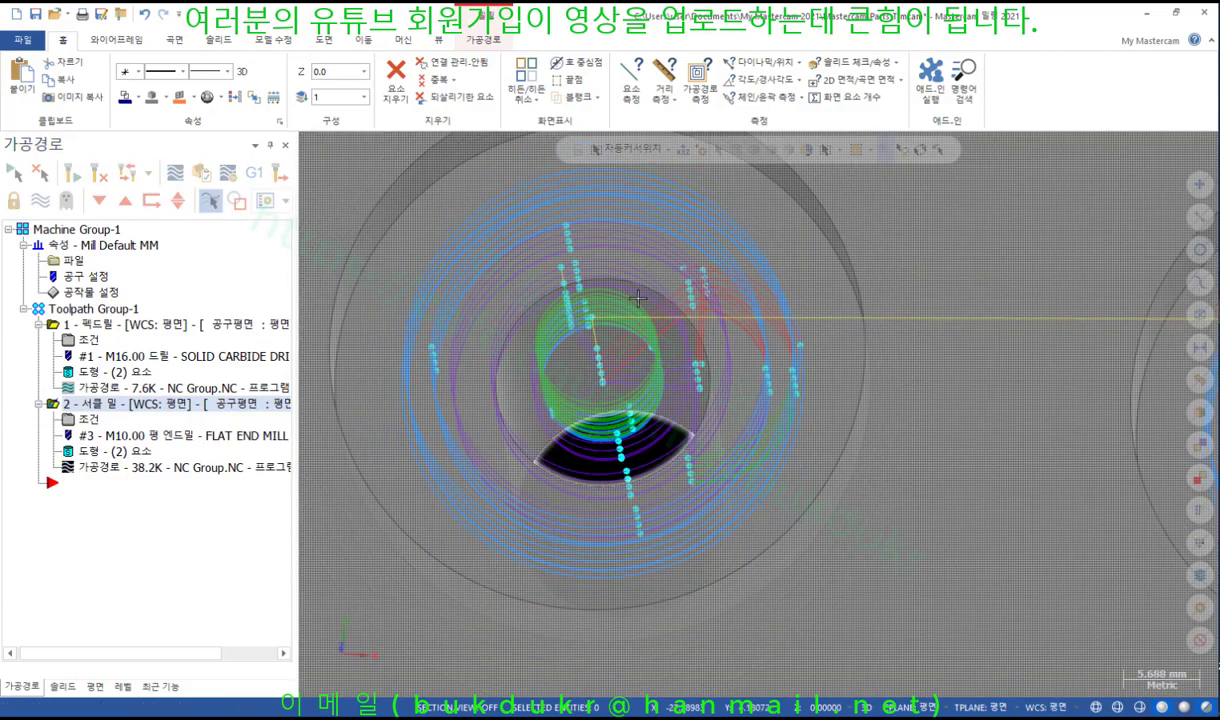
pyautogui.moveTo(637, 297)
pyautogui.mouseDown(button='middle')
pyautogui.moveTo(645, 400)
pyautogui.moveTo(592, 284)
pyautogui.moveTo(803, 300)
pyautogui.moveTo(760, 290)
pyautogui.mouseUp(button='middle')
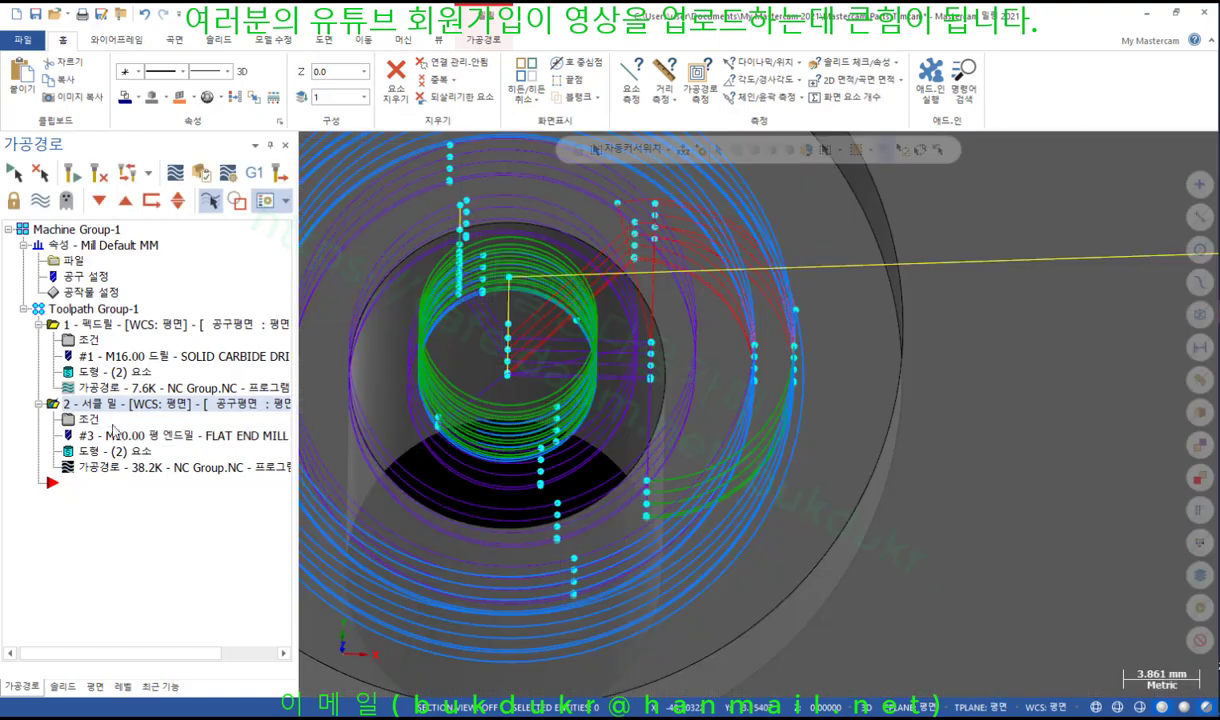
# Turn off depth cuts for the circle mill operation, accept the parameters and regenerate the toolpath.
pyautogui.click(92, 420)
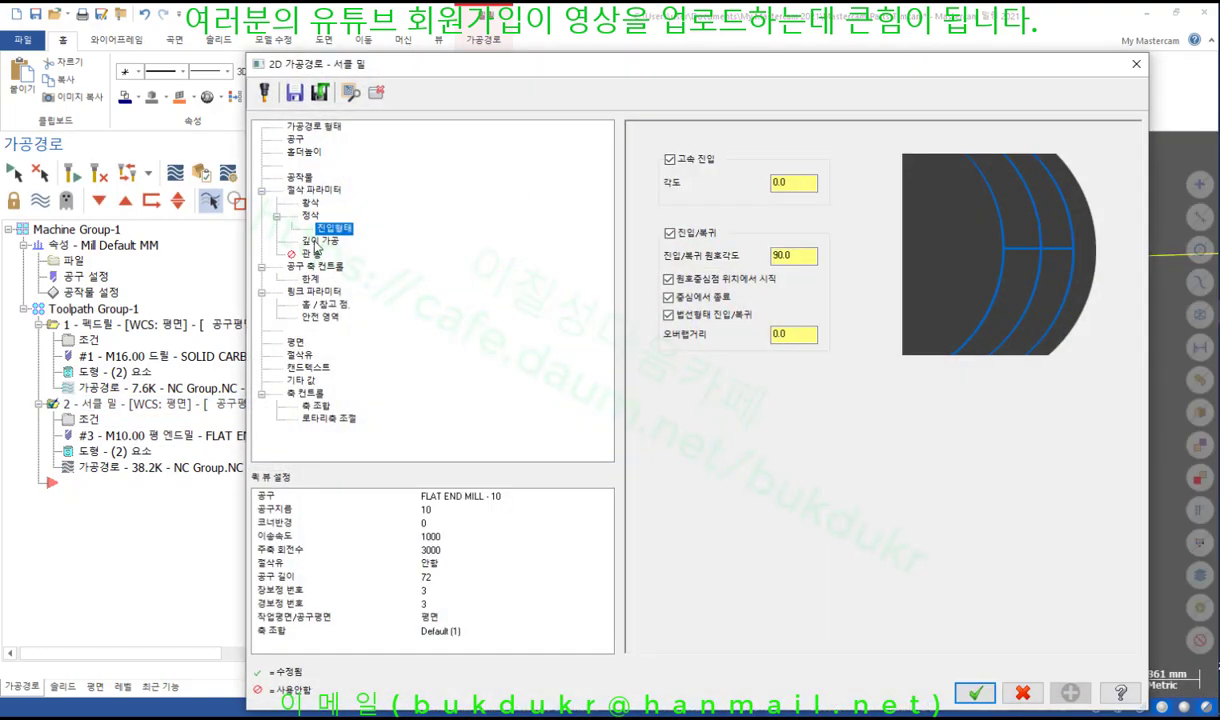
pyautogui.click(319, 242)
pyautogui.click(733, 178)
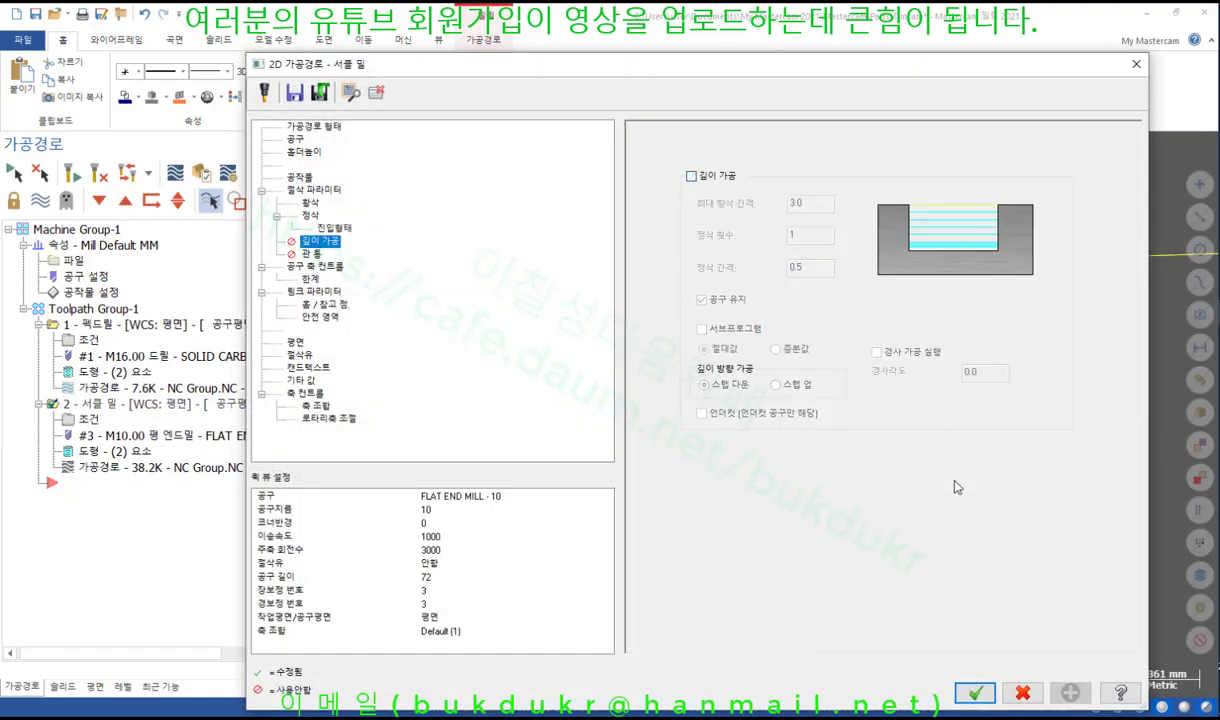
pyautogui.click(974, 692)
pyautogui.click(99, 201)
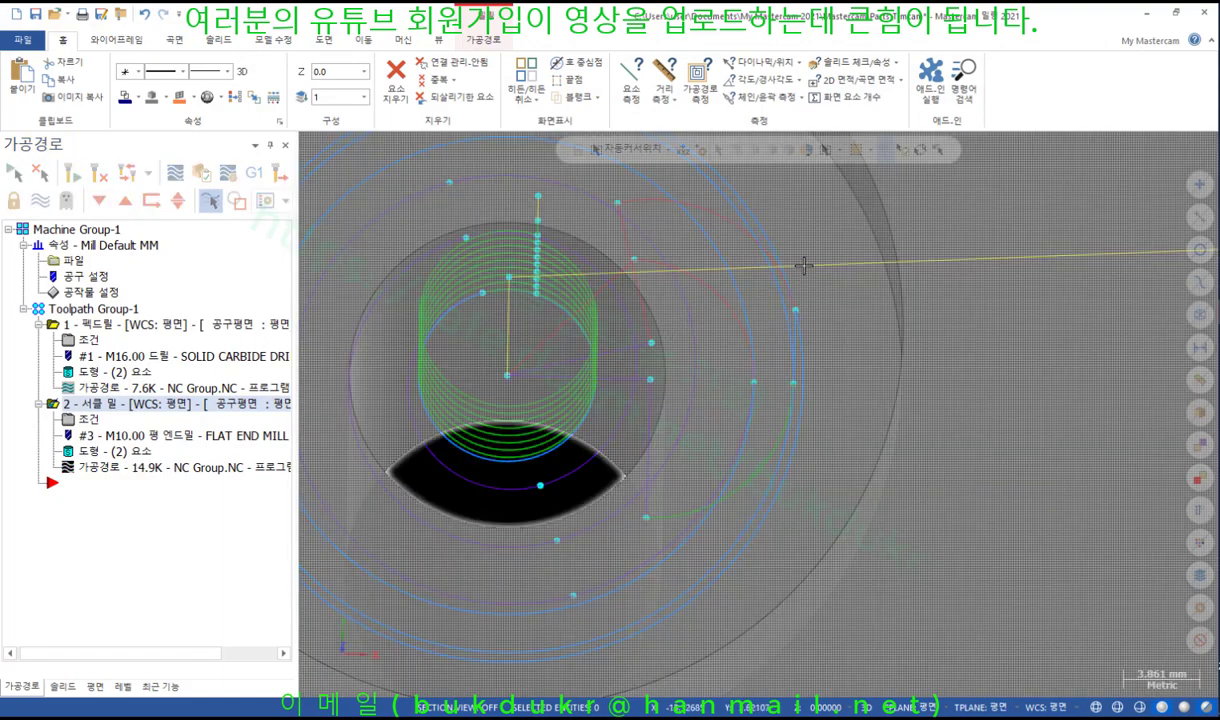
# View the circle mill toolpath from the top and trace its perpendicular entry and exit lines and arcs with temporary markings.
pyautogui.rightClick(804, 266)
pyautogui.click(848, 352)
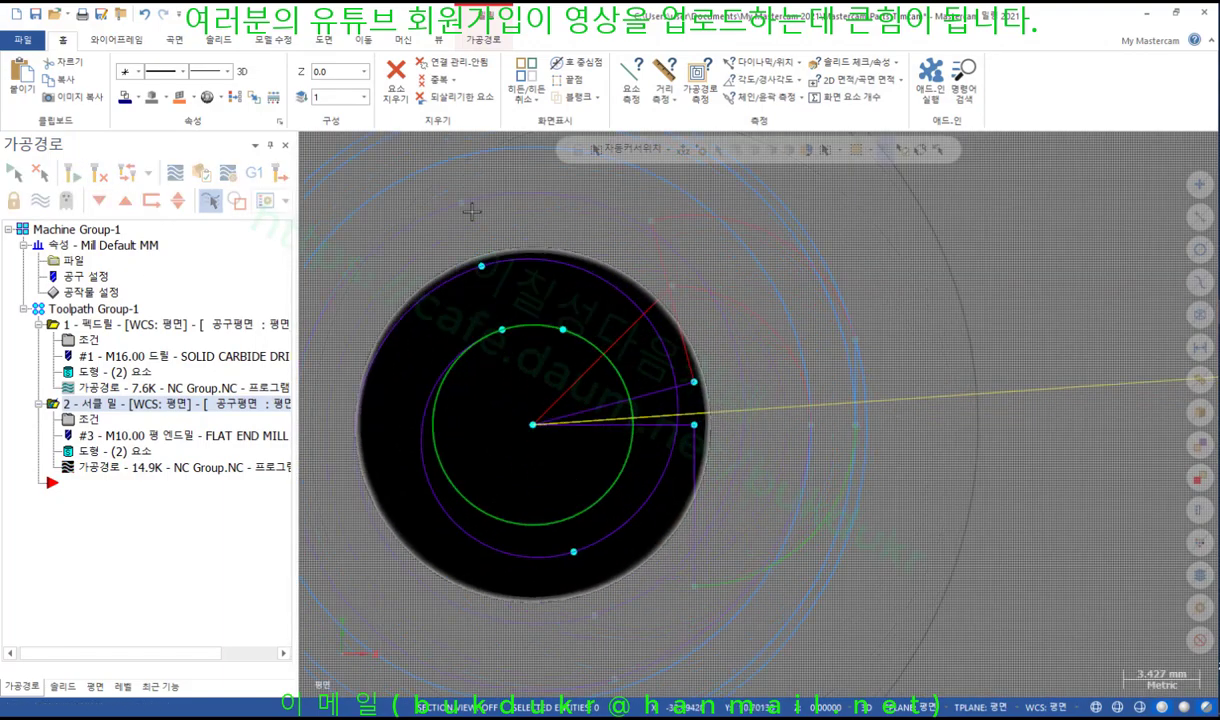
pyautogui.scroll(2, 543, 417)
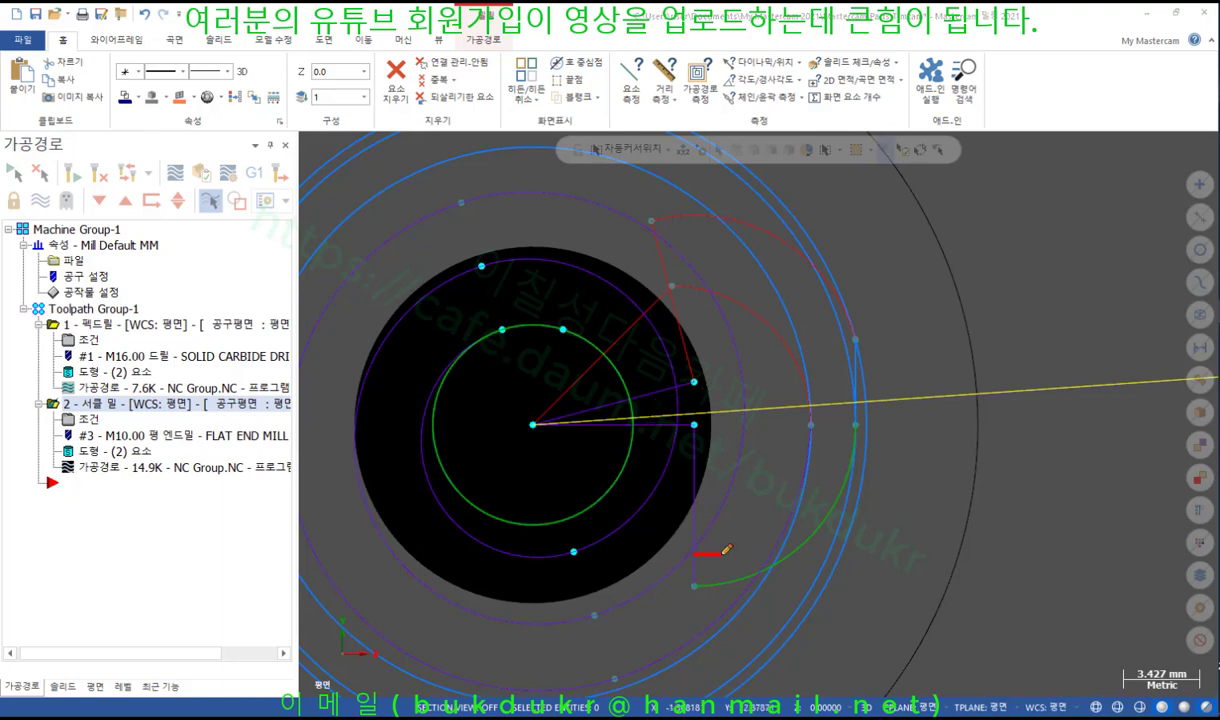
pyautogui.moveTo(694, 425); pyautogui.dragTo(691, 526)
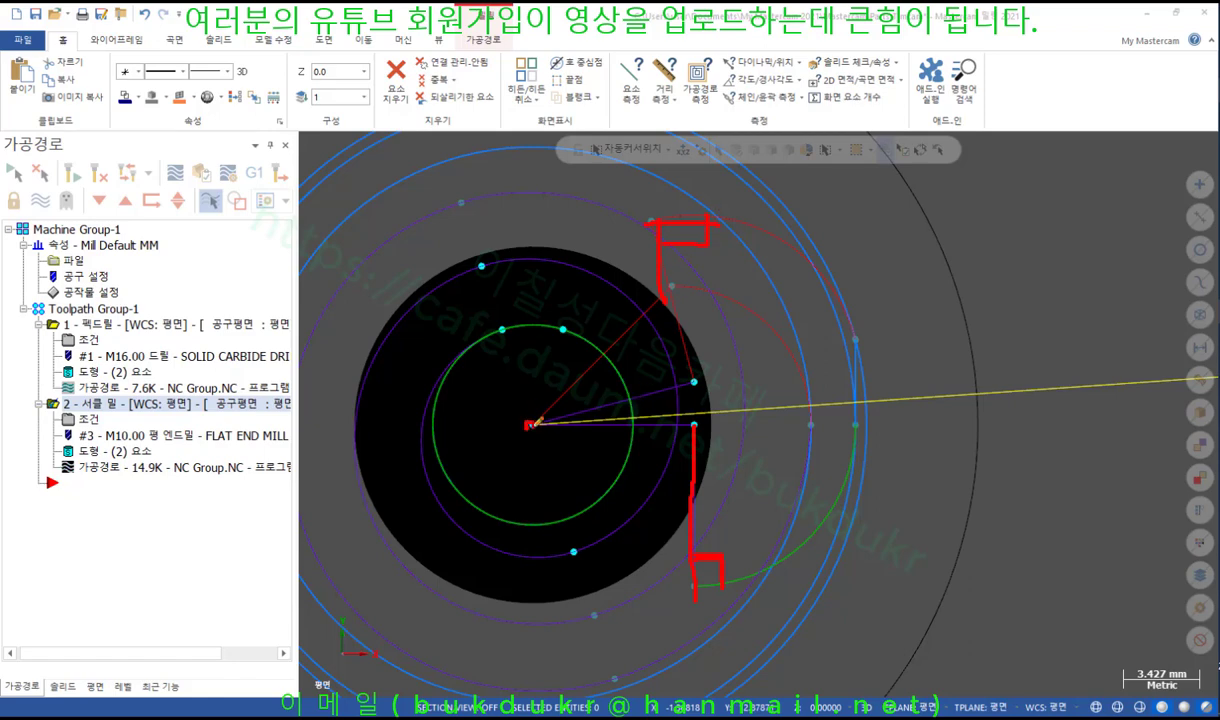
pyautogui.moveTo(674, 284); pyautogui.dragTo(695, 380)
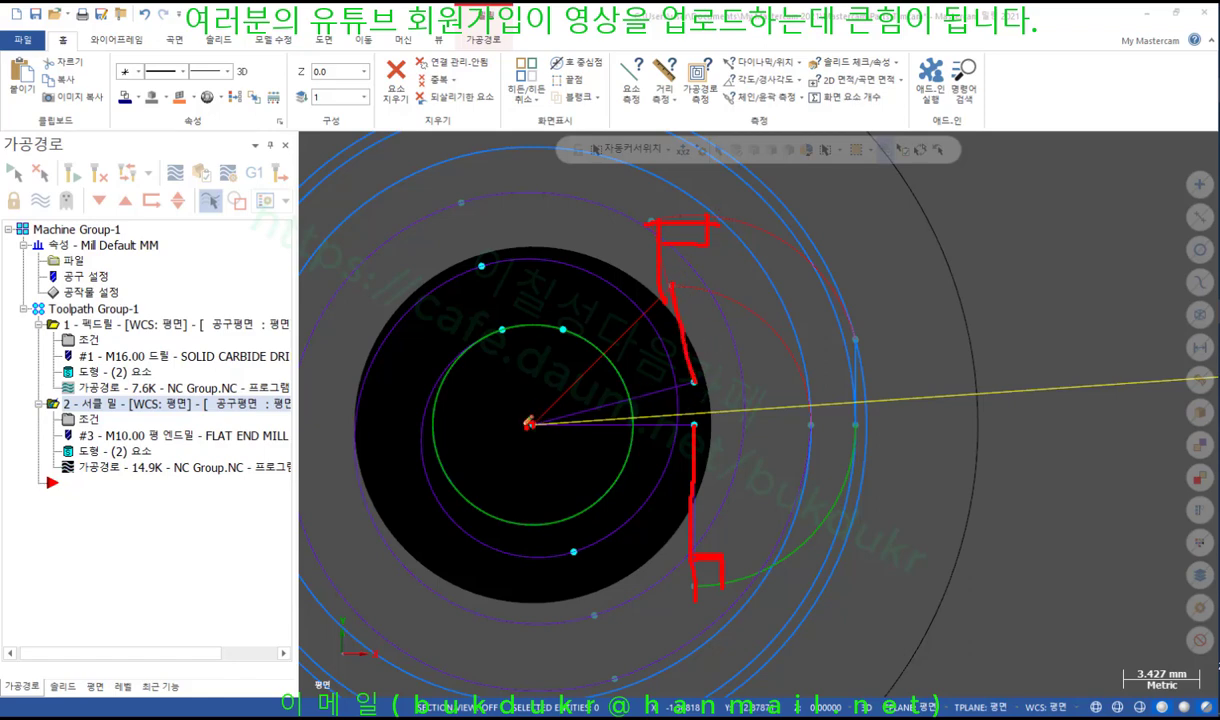
pyautogui.moveTo(529, 424)
pyautogui.mouseDown()
pyautogui.moveTo(485, 419)
pyautogui.moveTo(702, 412)
pyautogui.moveTo(690, 585)
pyautogui.moveTo(847, 340)
pyautogui.mouseUp()
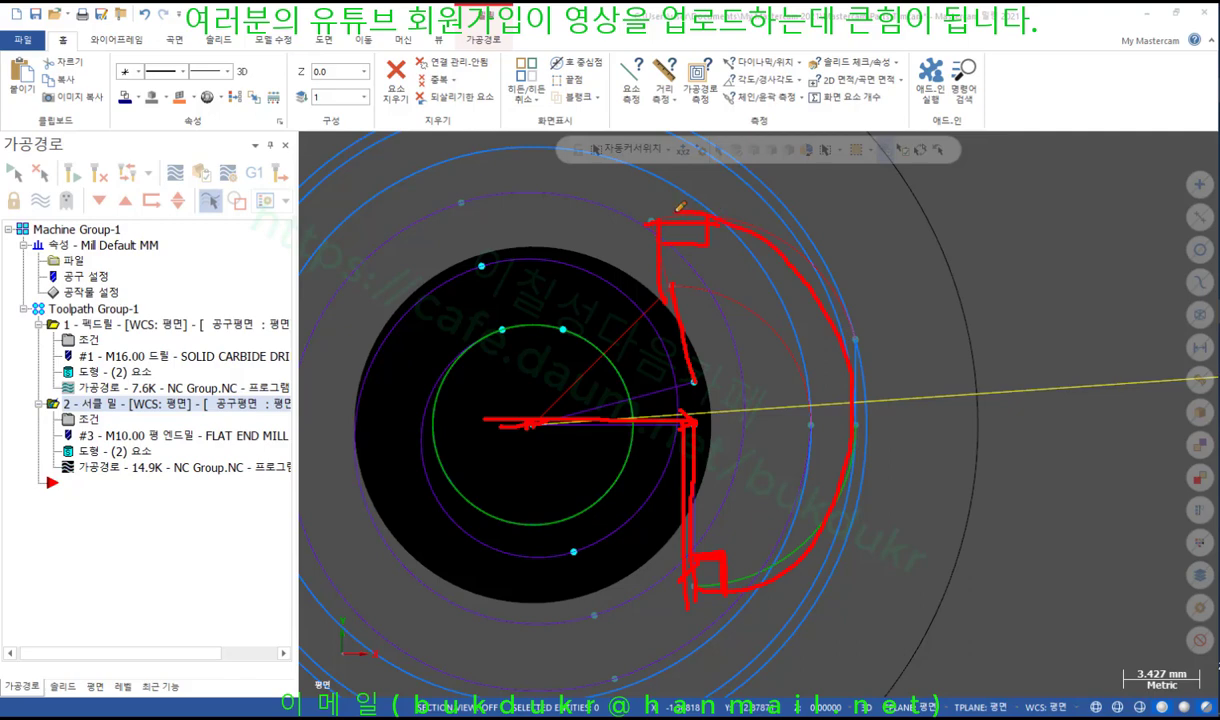
pyautogui.moveTo(660, 298)
pyautogui.mouseDown()
pyautogui.moveTo(585, 313)
pyautogui.moveTo(517, 400)
pyautogui.mouseUp()
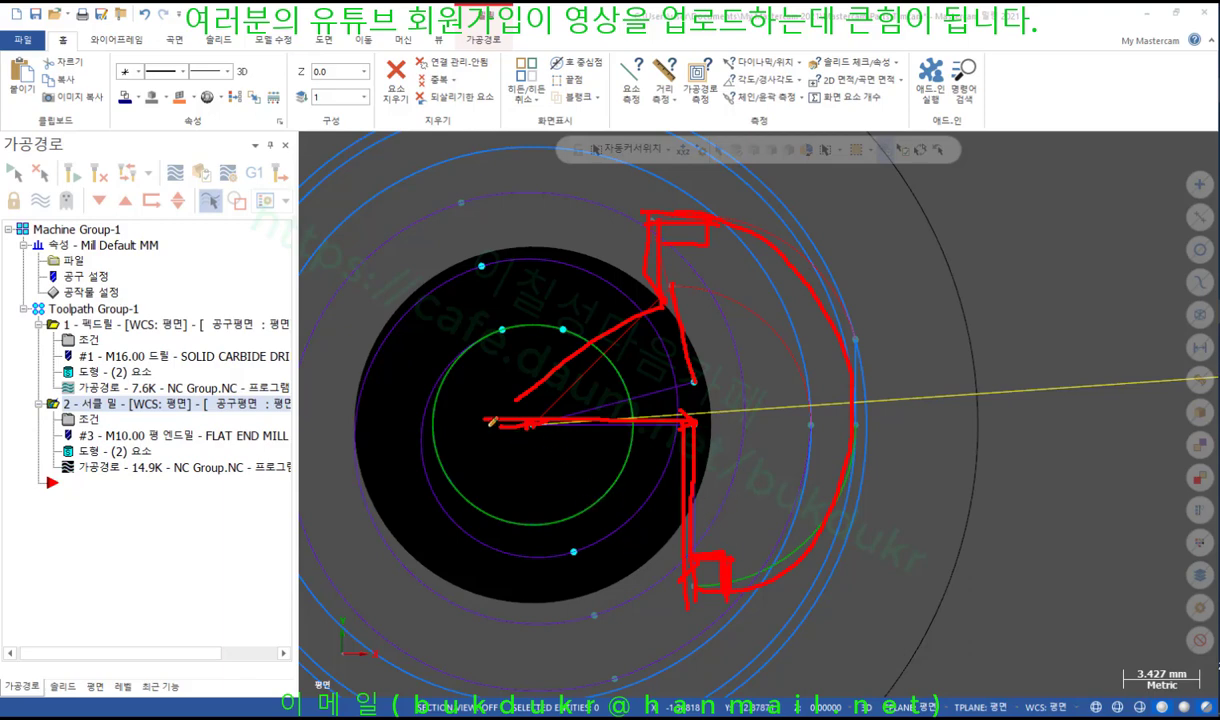
pyautogui.moveTo(491, 421); pyautogui.dragTo(681, 568)
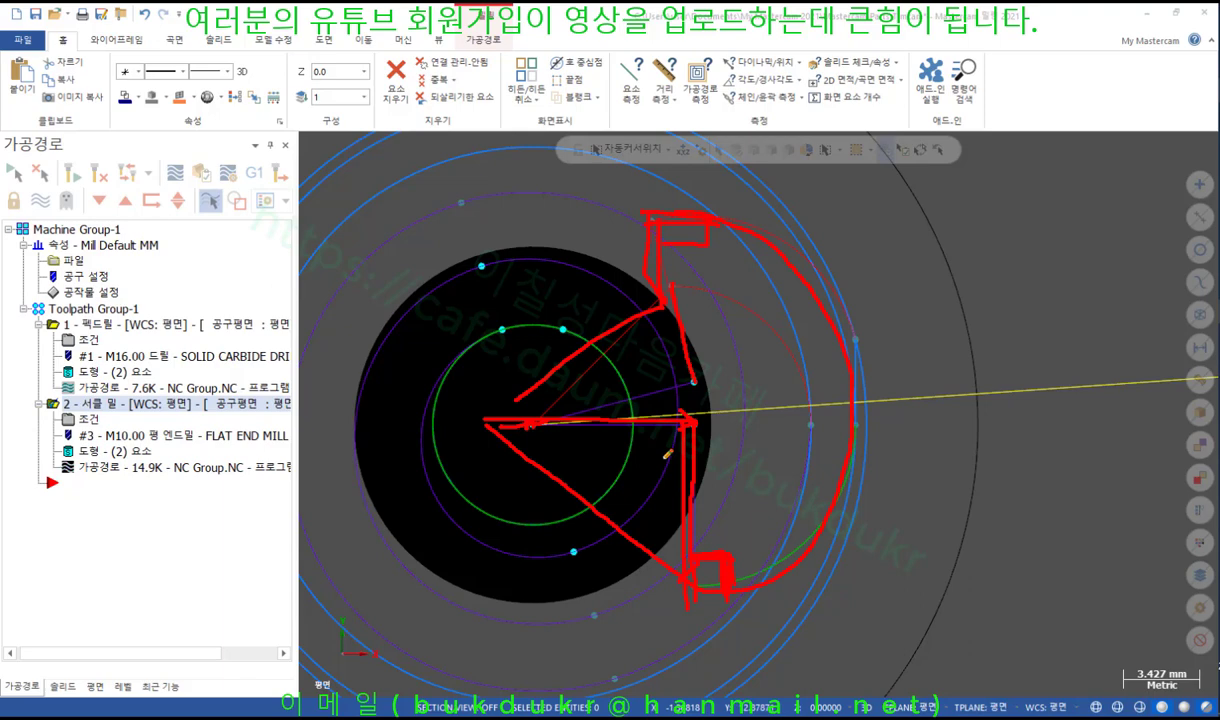
pyautogui.rightClick(948, 321)
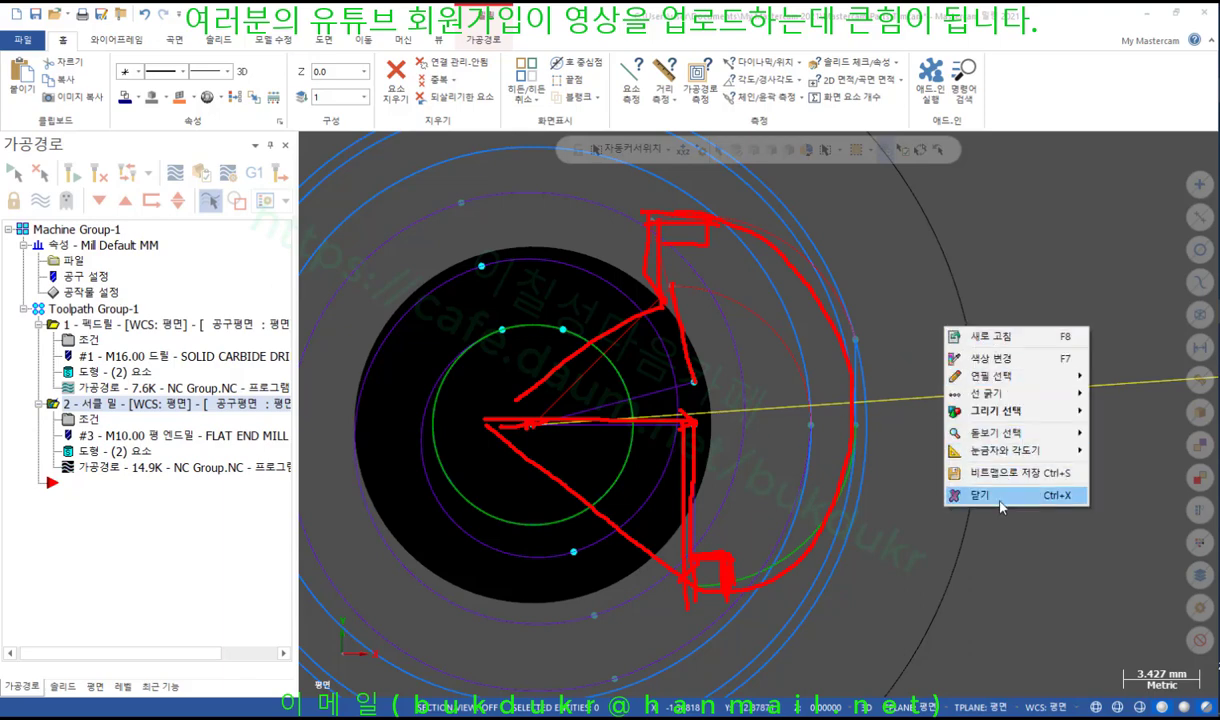
pyautogui.click(958, 482)
# Backplot the circle mill toolpath partway to inspect the tool's motion along the finish pass, and close the backplot.
pyautogui.hotkey('alt', 'Tab')
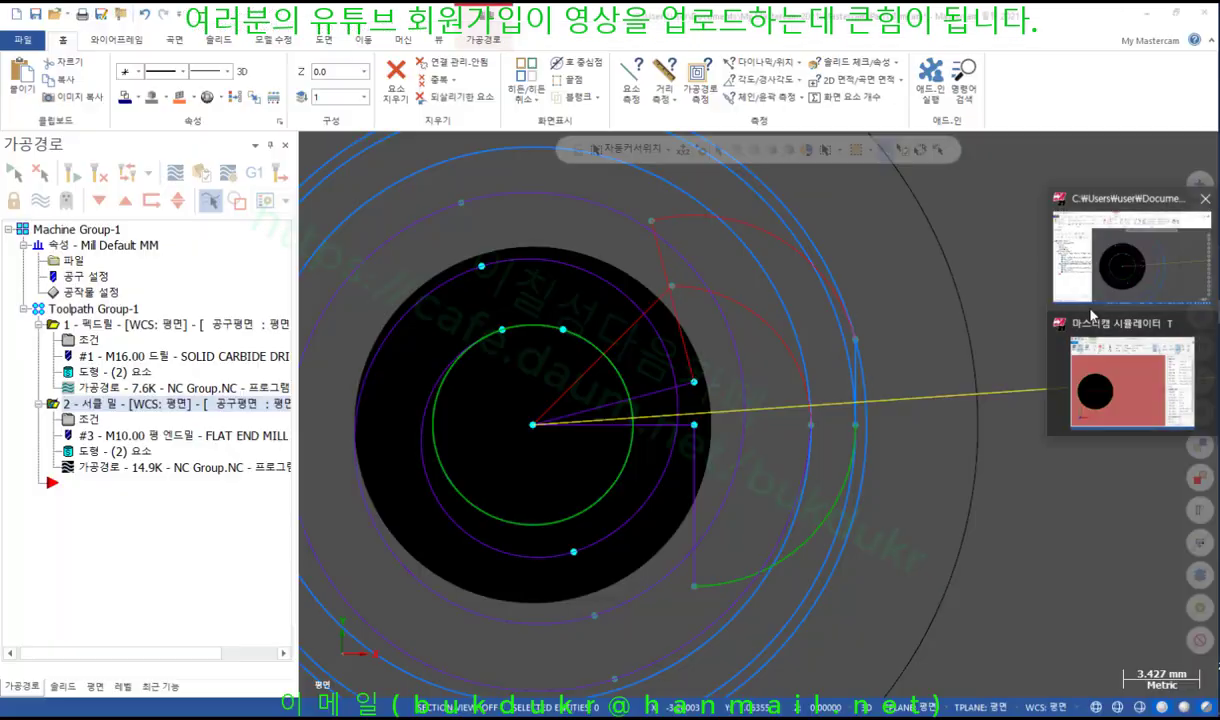
pyautogui.click(1090, 262)
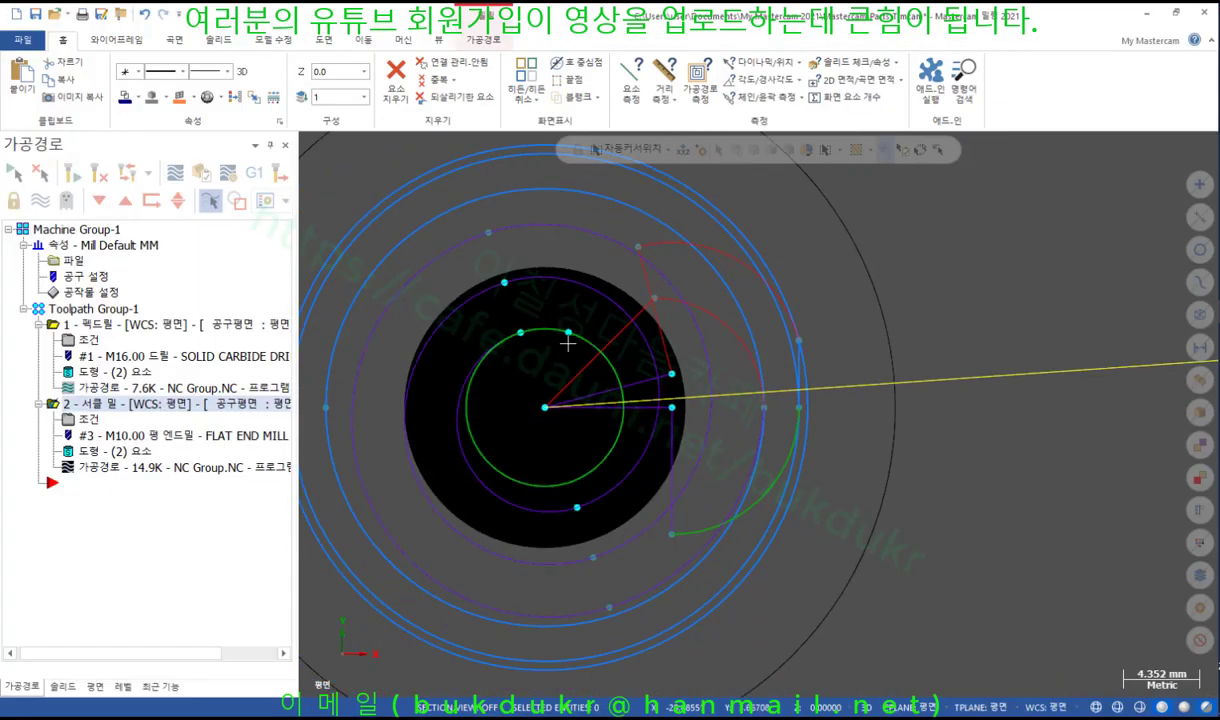
pyautogui.click(175, 173)
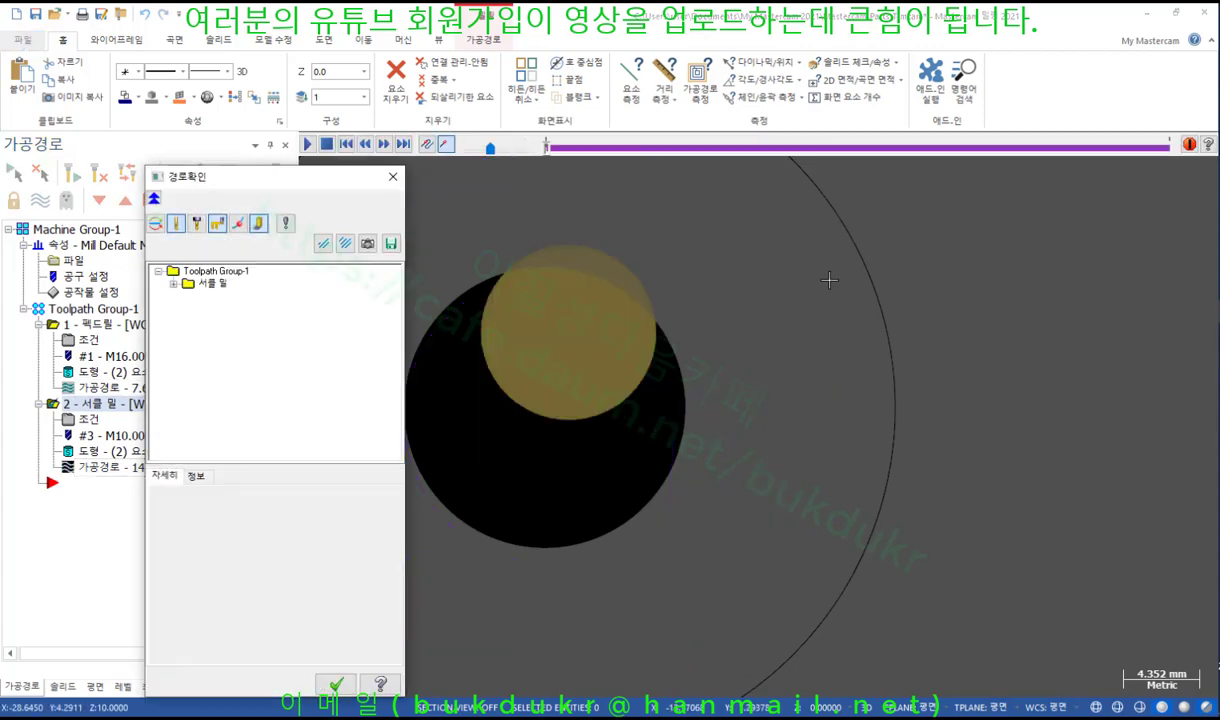
pyautogui.moveTo(555, 150); pyautogui.dragTo(733, 148)
pyautogui.scroll(1, 733, 440)
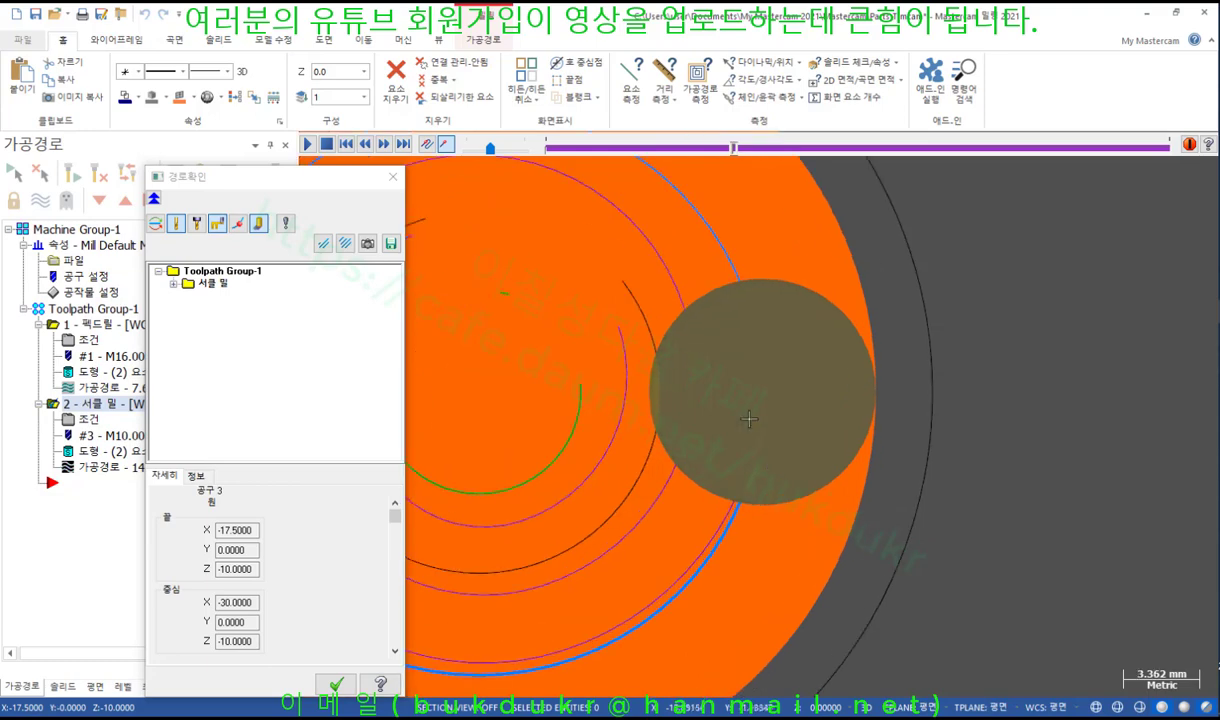
pyautogui.scroll(-2, 726, 371)
pyautogui.click(336, 684)
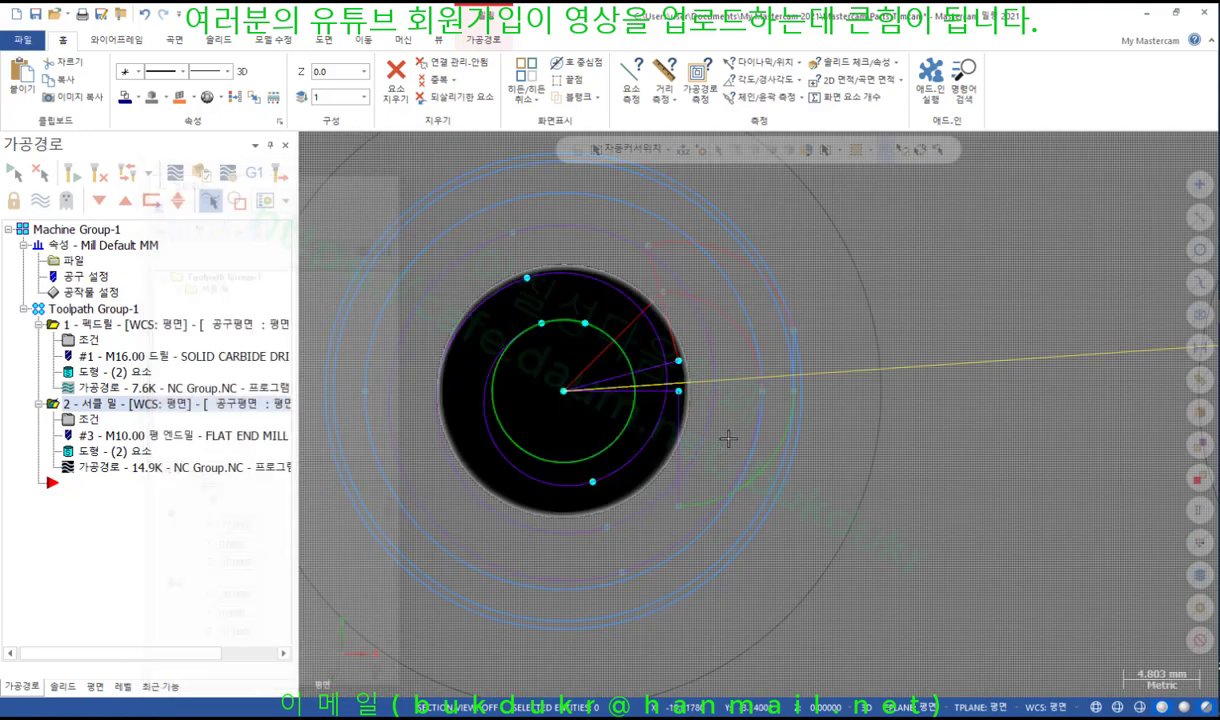
# Examine where the finish passes start and end in wireframe display, circling those points with temporary markings.
pyautogui.scroll(2, 761, 382)
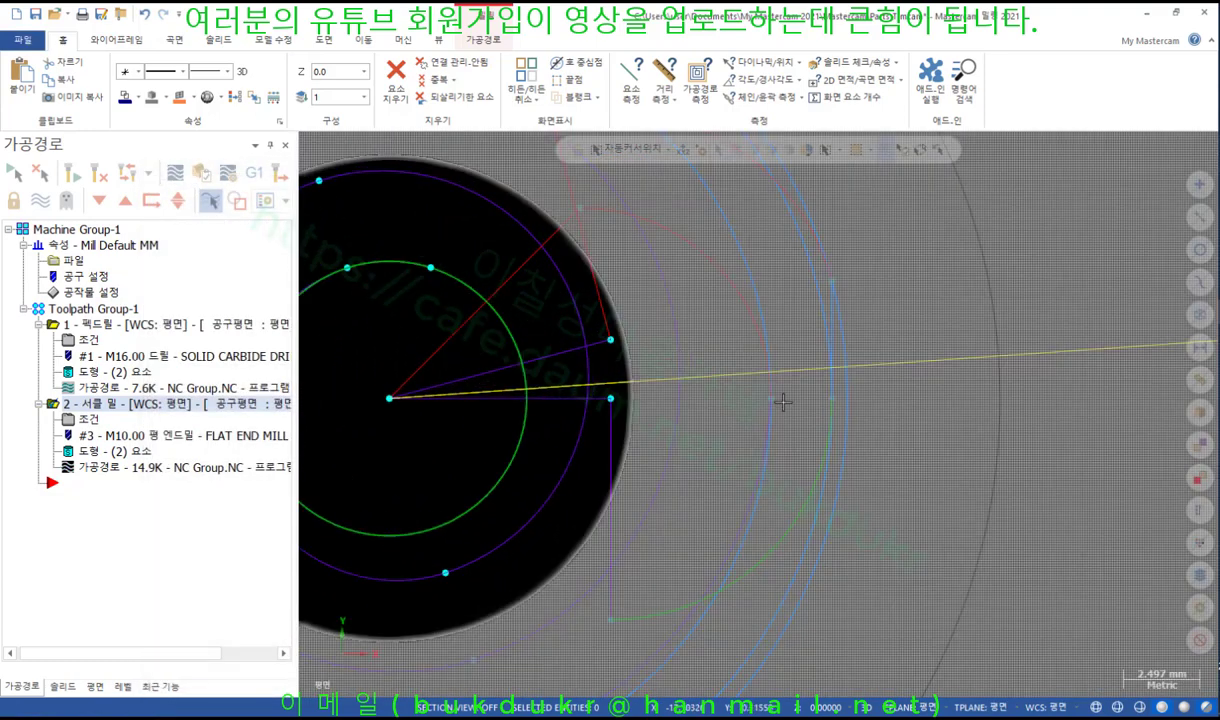
pyautogui.scroll(-2, 965, 270)
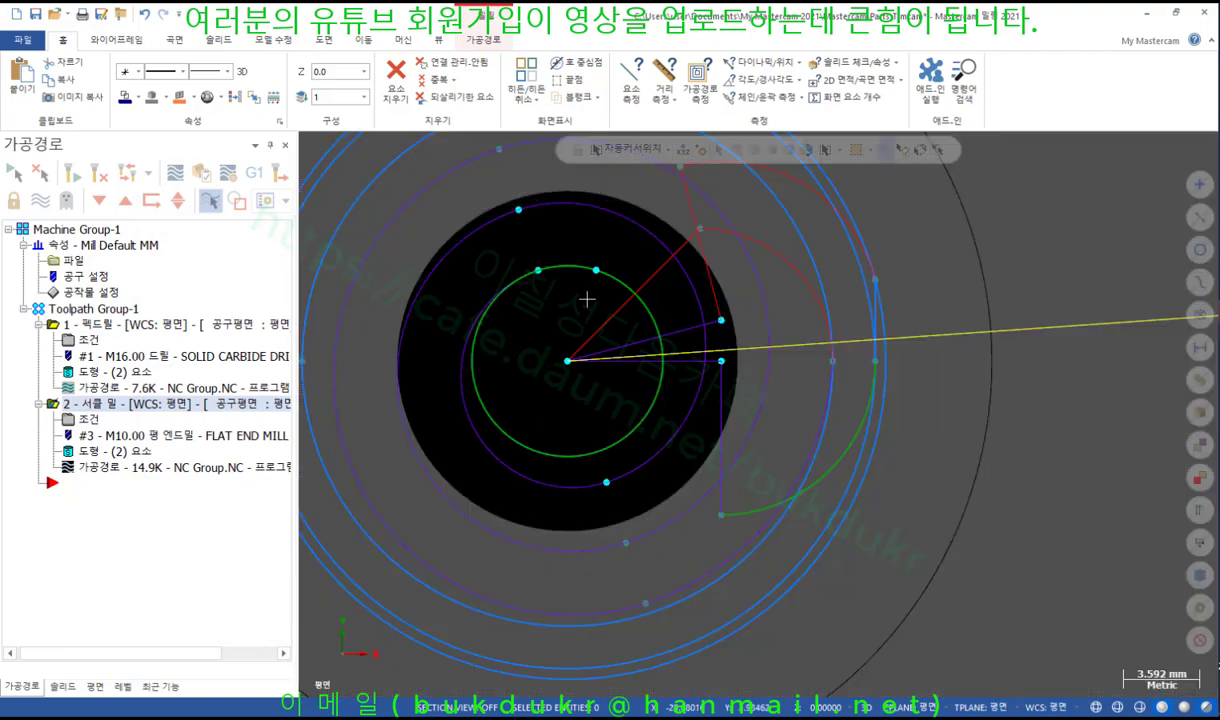
pyautogui.scroll(2, 800, 230)
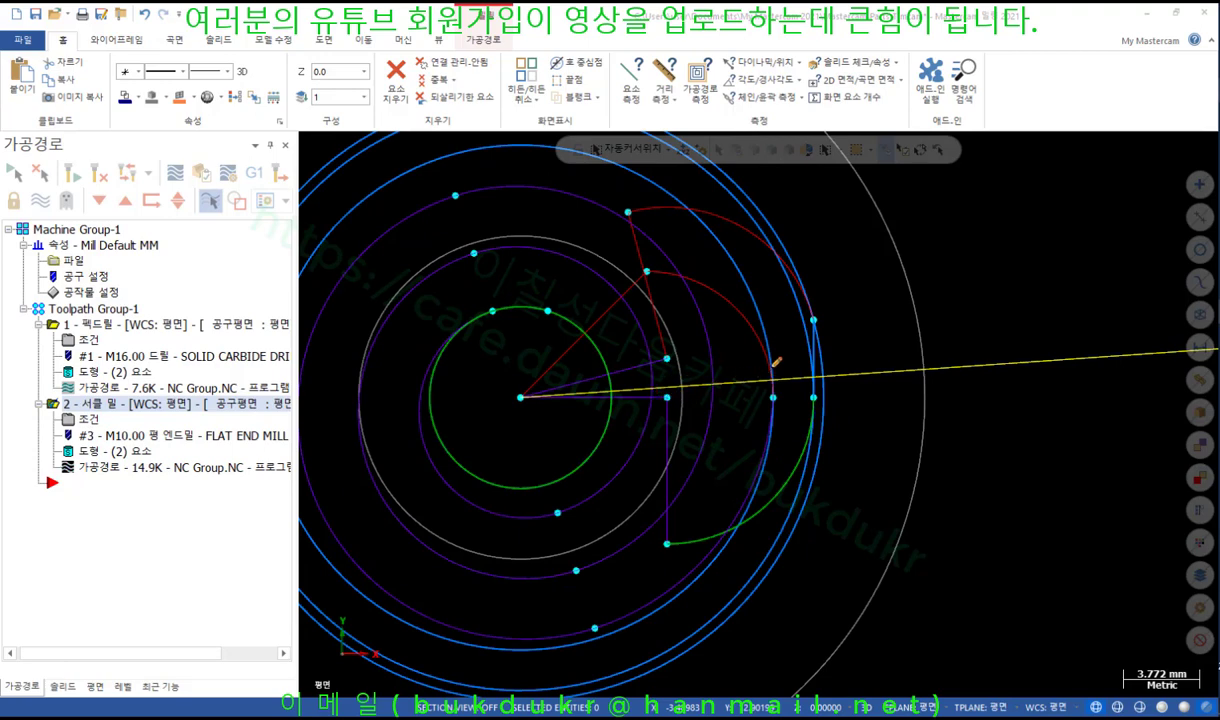
pyautogui.moveTo(777, 395)
pyautogui.mouseDown()
pyautogui.moveTo(768, 400)
pyautogui.moveTo(806, 385)
pyautogui.mouseUp()
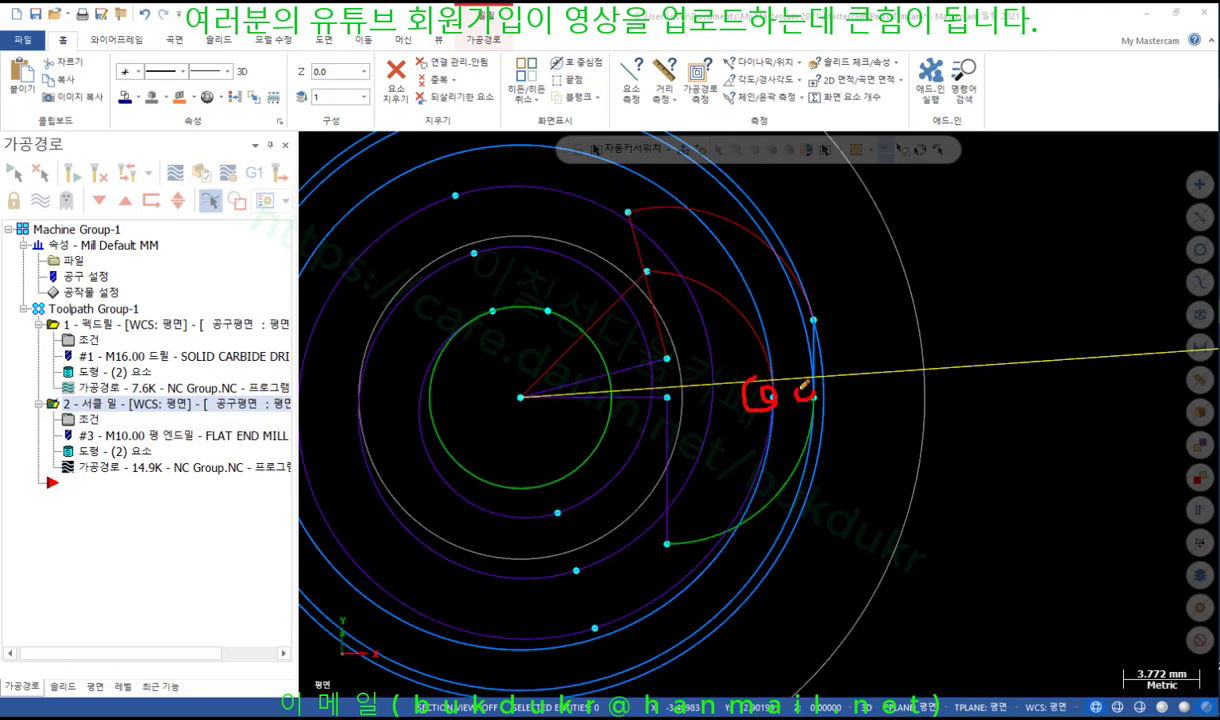
pyautogui.moveTo(805, 315); pyautogui.dragTo(832, 325)
pyautogui.rightClick(1008, 272)
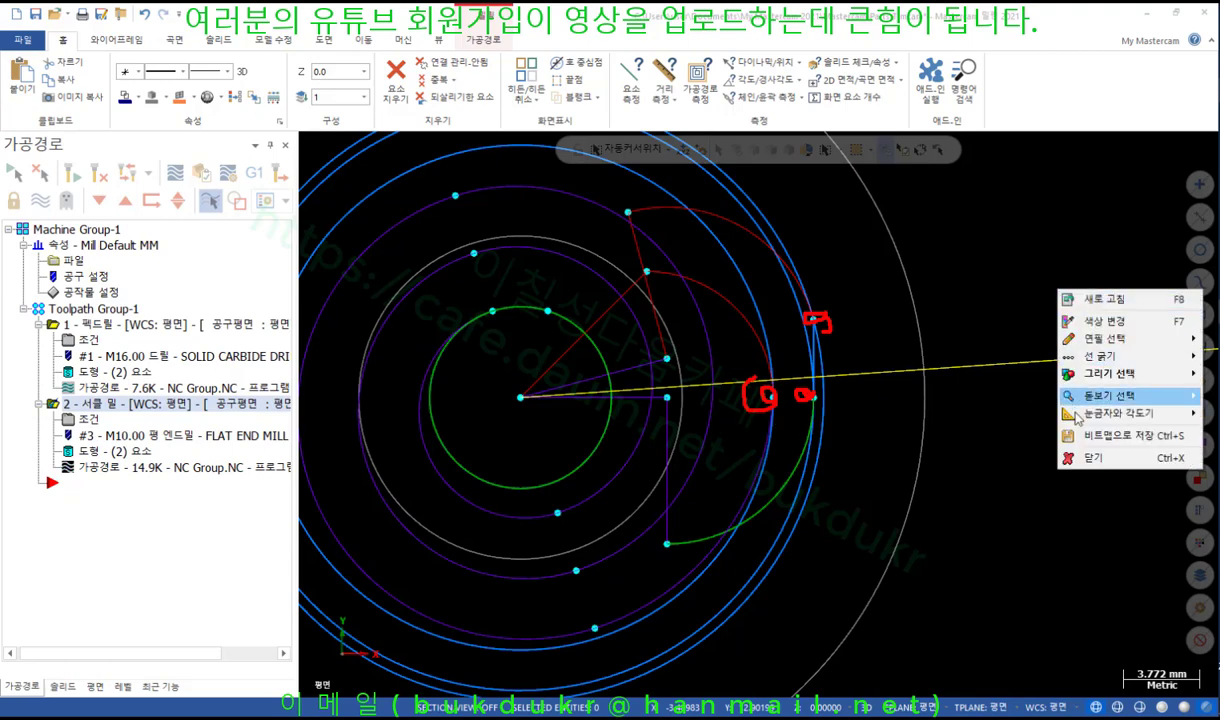
pyautogui.click(1035, 456)
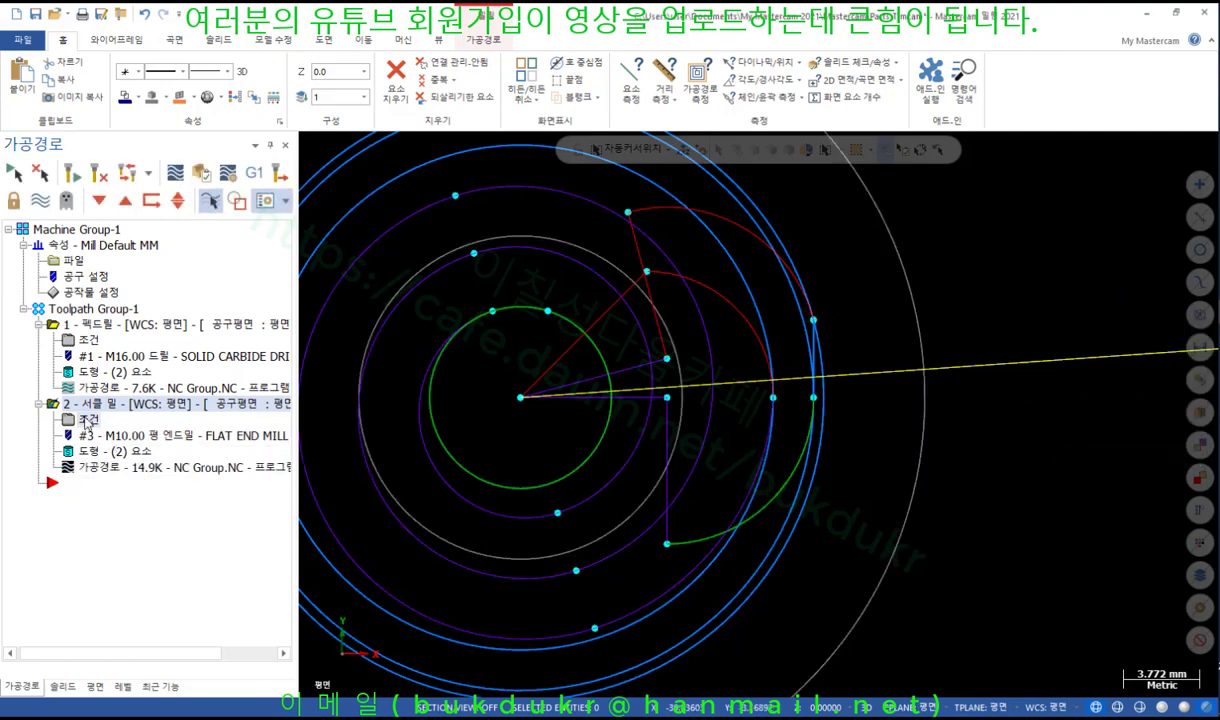
# Set the overlap distance of the circle mill finish entry/exit to 1, accept the parameters and regenerate the toolpath.
pyautogui.click(86, 417)
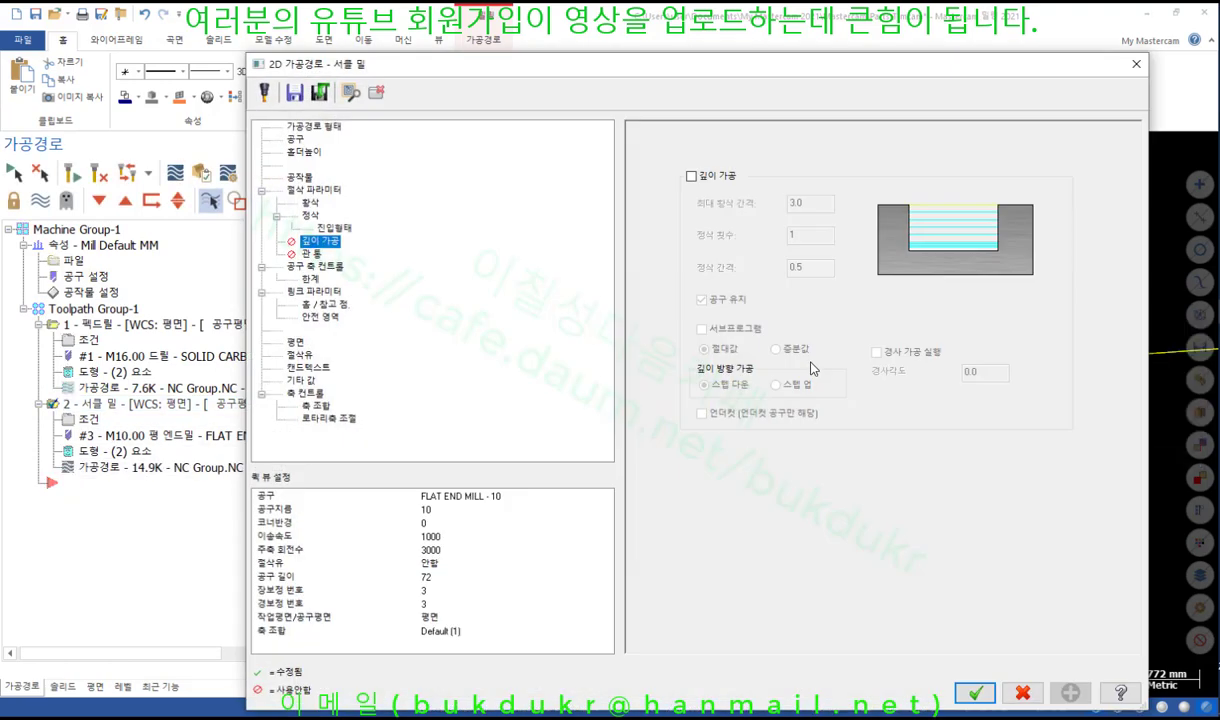
pyautogui.click(332, 228)
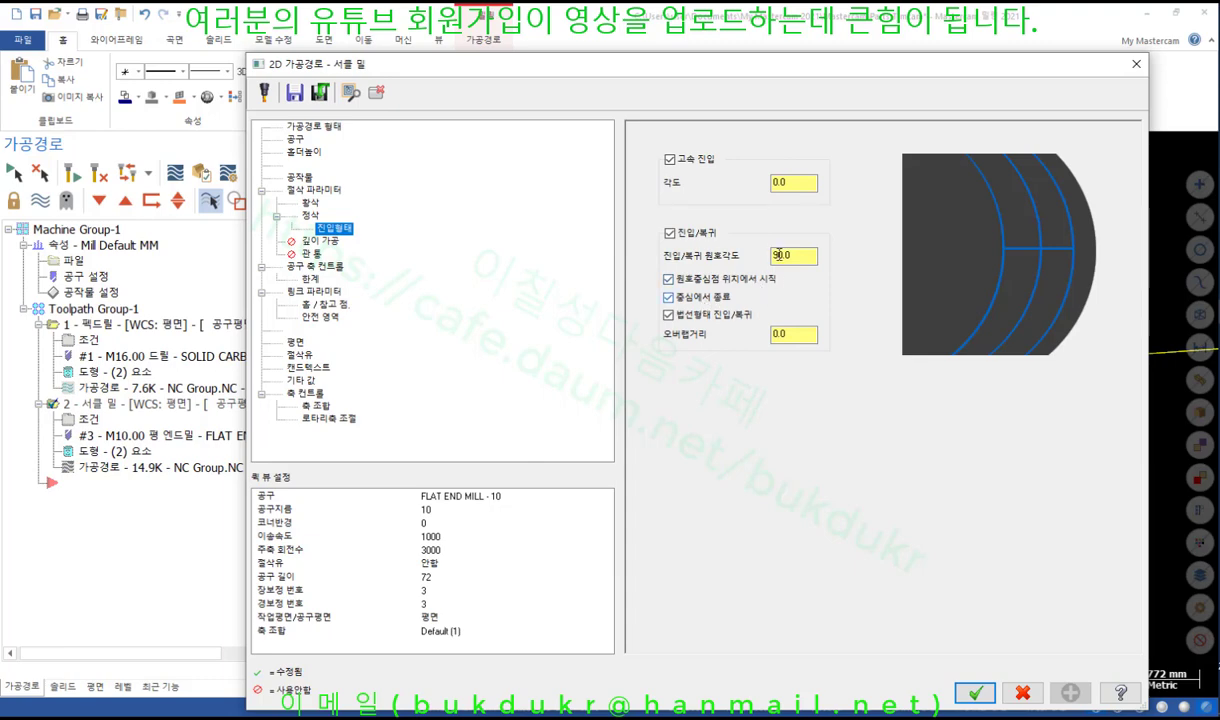
pyautogui.click(785, 334)
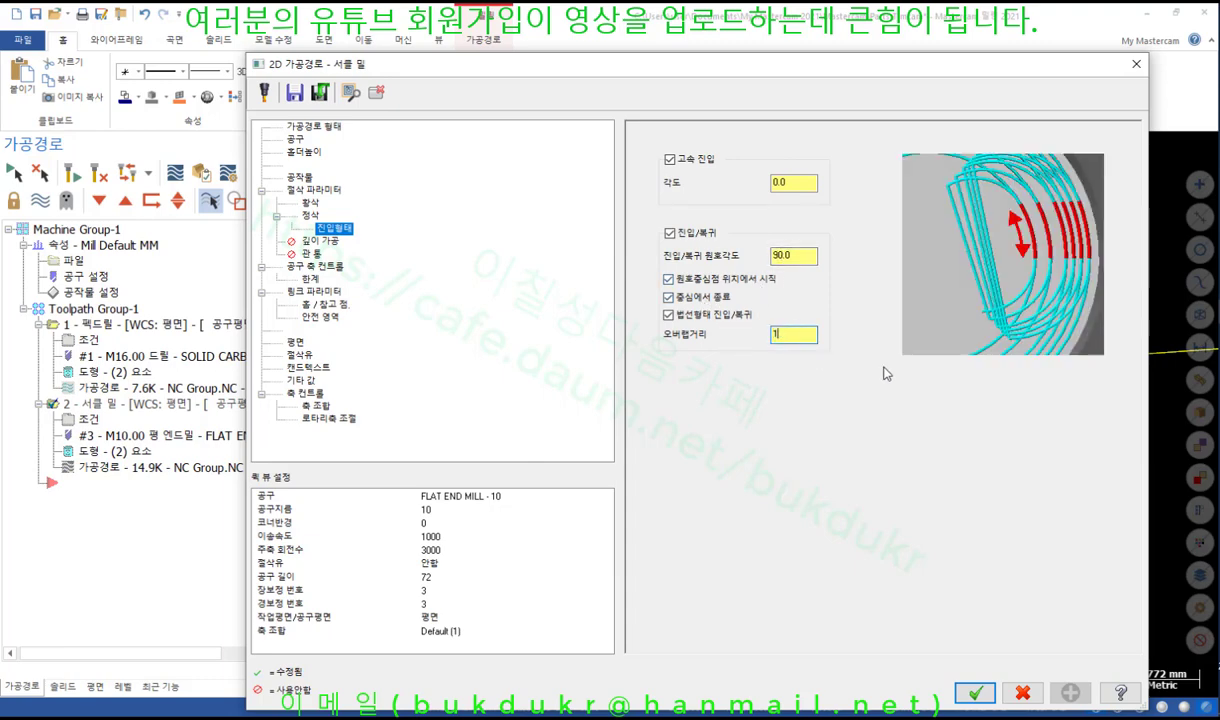
pyautogui.click(975, 692)
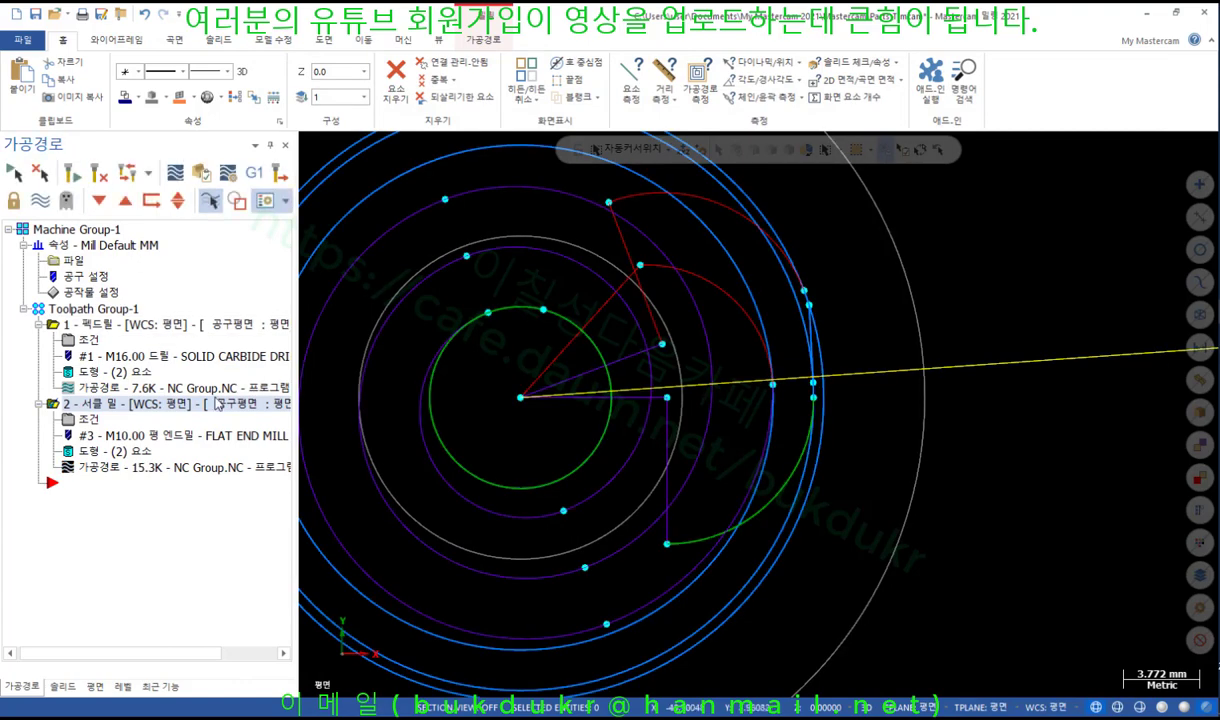
# Backplot the circle mill toolpath, stepping back and forth through the finish pass entry, overlap and exit moves, and close the backplot.
pyautogui.click(110, 467)
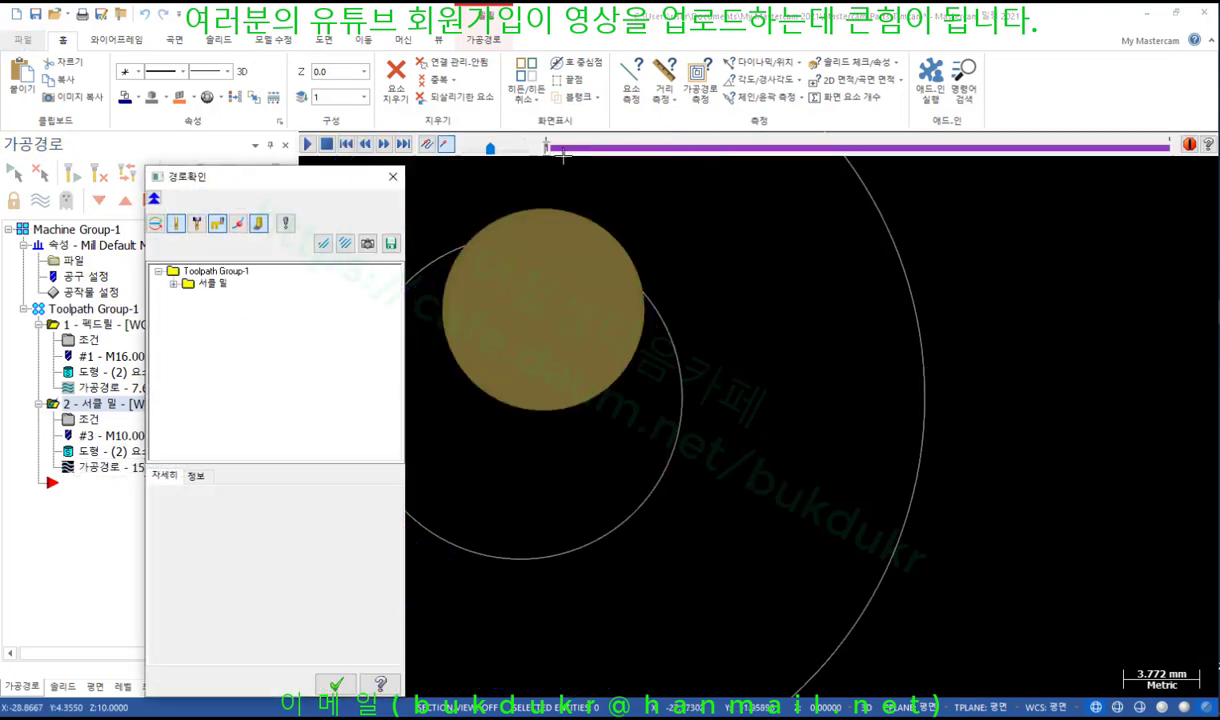
pyautogui.moveTo(545, 148)
pyautogui.mouseDown()
pyautogui.moveTo(1087, 176)
pyautogui.moveTo(778, 265)
pyautogui.mouseUp()
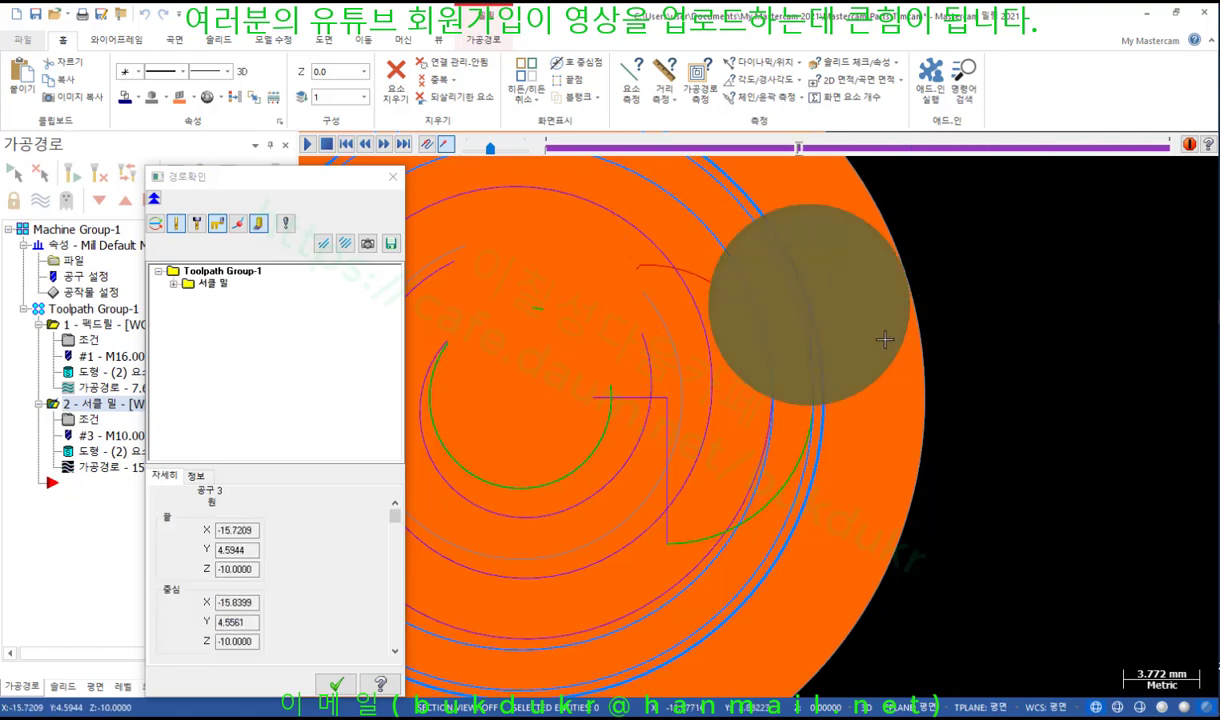
pyautogui.press('Left')
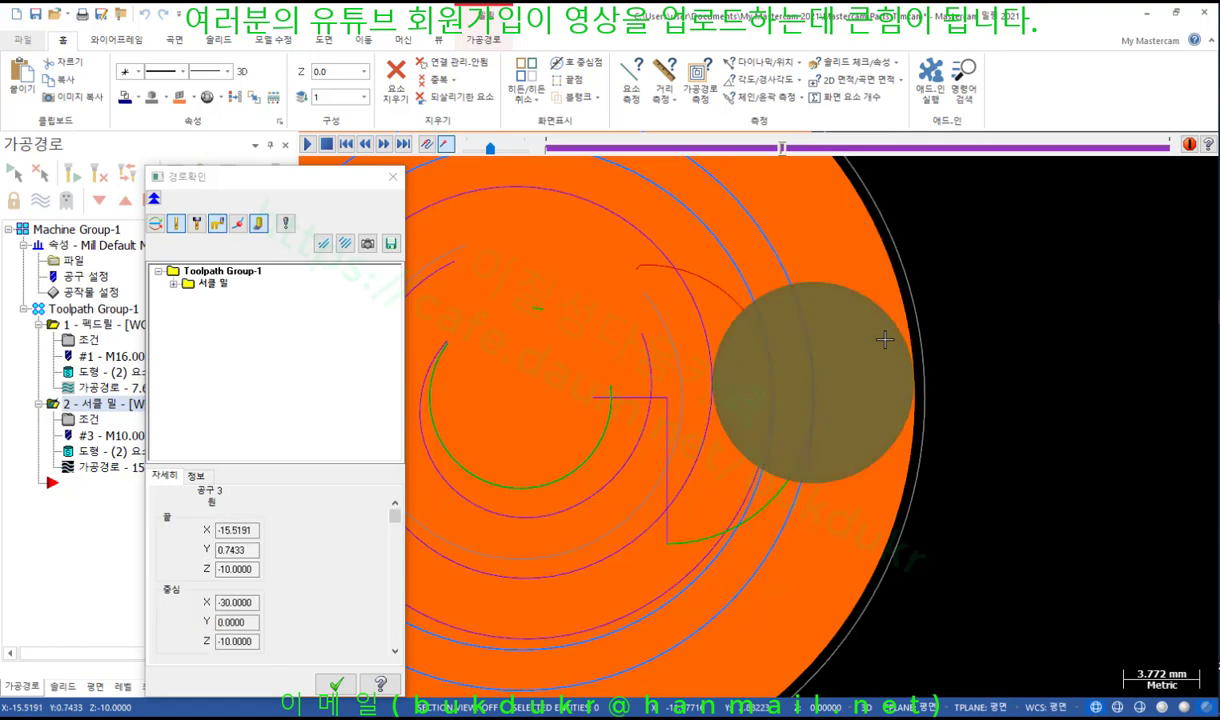
pyautogui.press('Left')
pyautogui.press('Left')
pyautogui.press('Left')
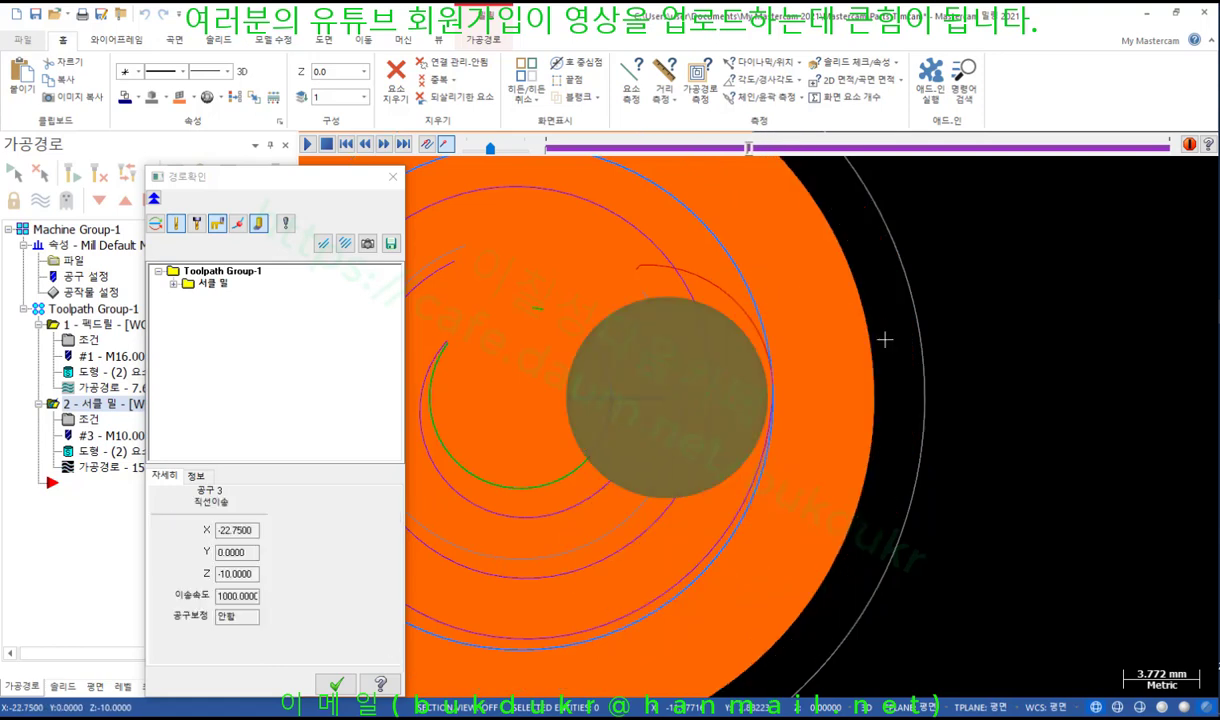
pyautogui.press('Right')
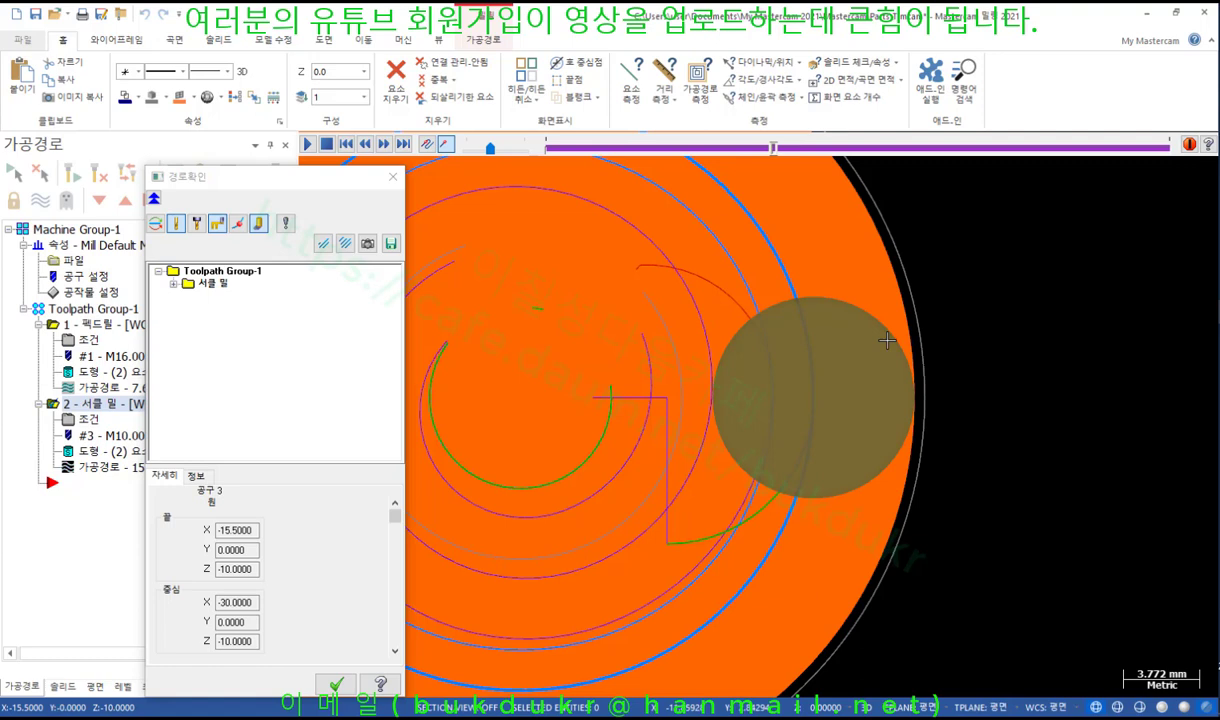
pyautogui.press('Right')
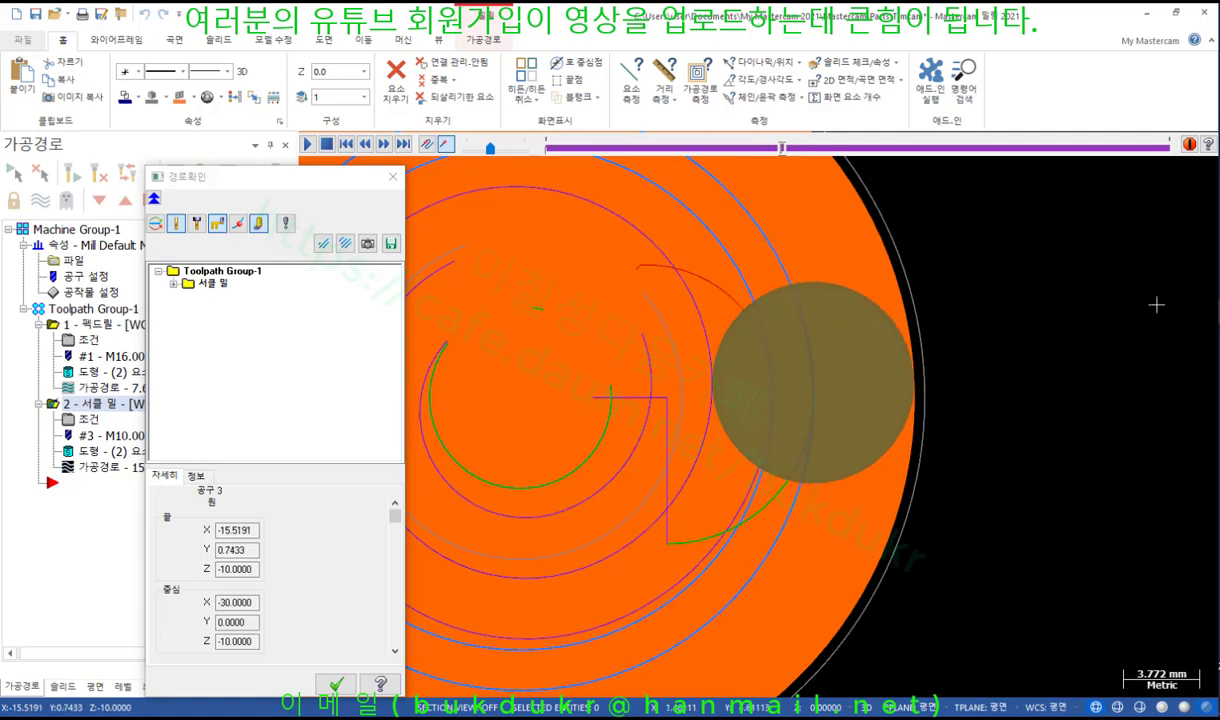
pyautogui.press('Right')
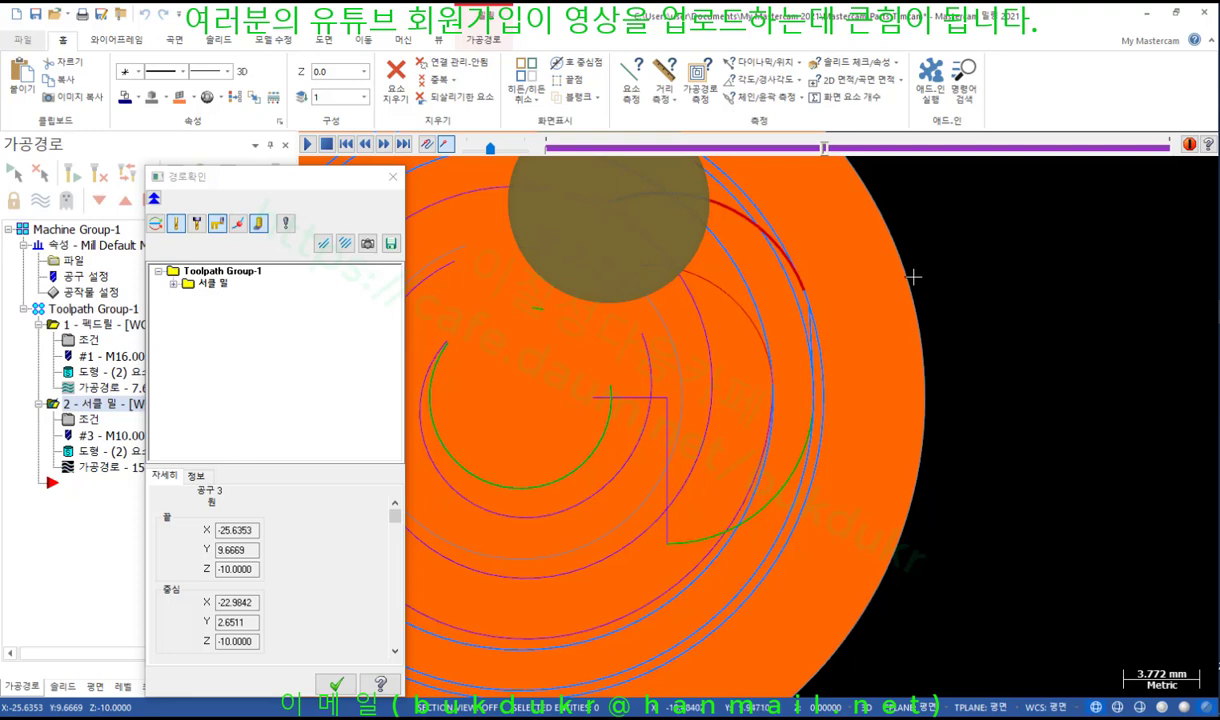
pyautogui.click(336, 684)
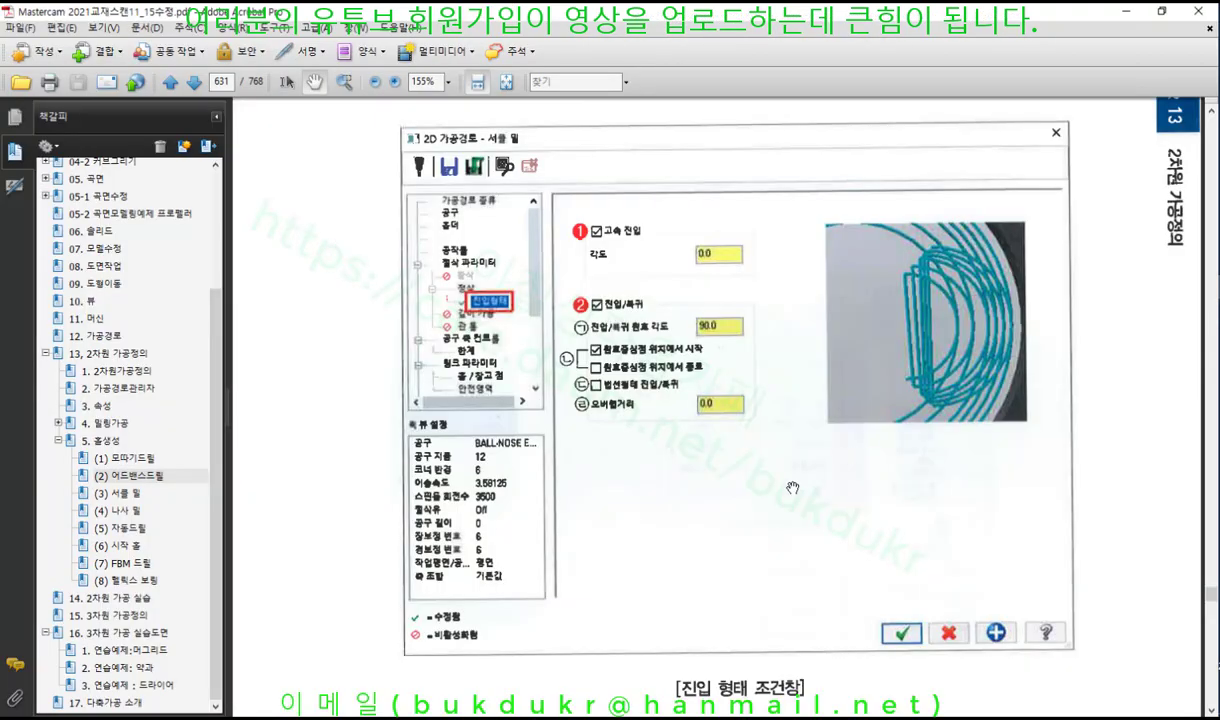
# Read the textbook's explanations of the circle mill high speed entry, entry/exit arc angle, center start/end, perpendicular and overlap options.
pyautogui.scroll(-8, 787, 489)
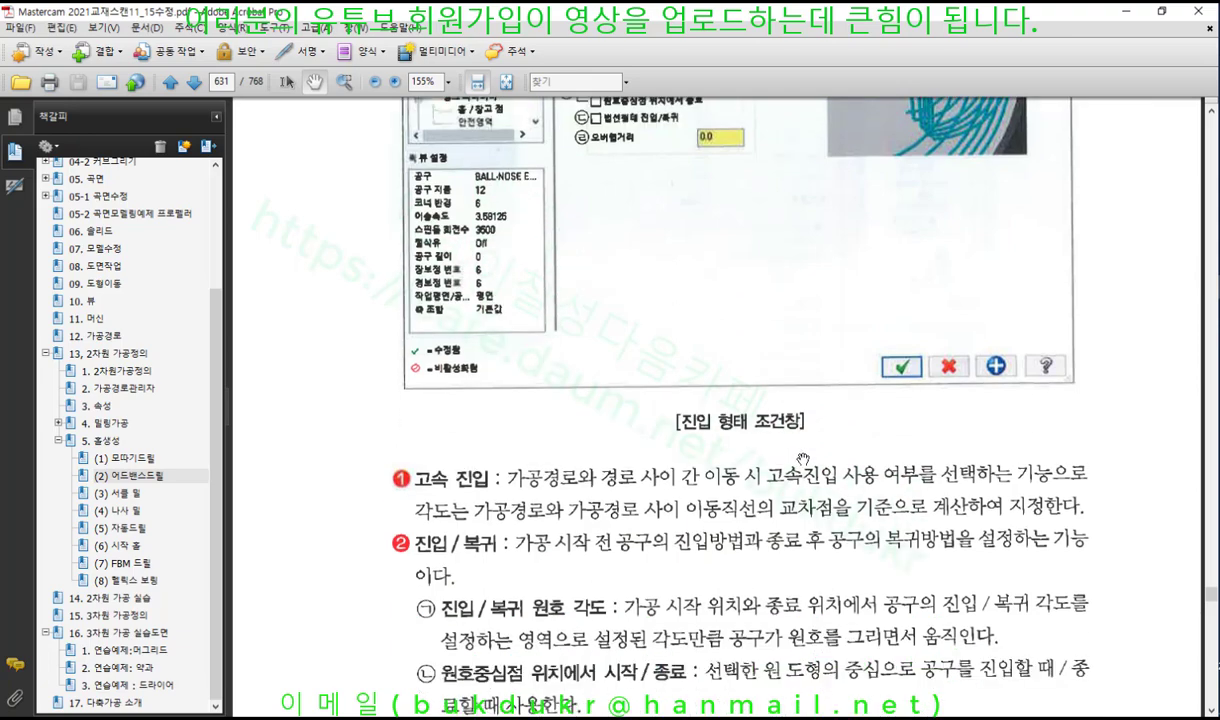
pyautogui.scroll(-9, 802, 456)
pyautogui.scroll(9, 815, 458)
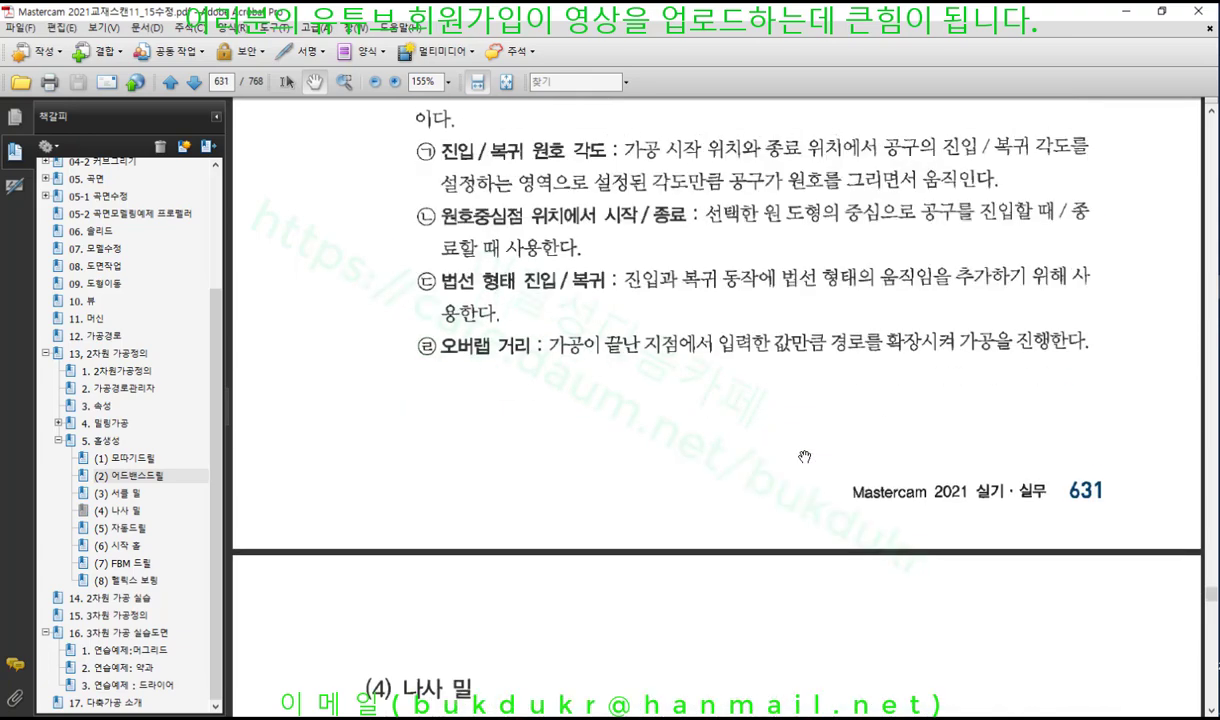
pyautogui.scroll(3, 825, 457)
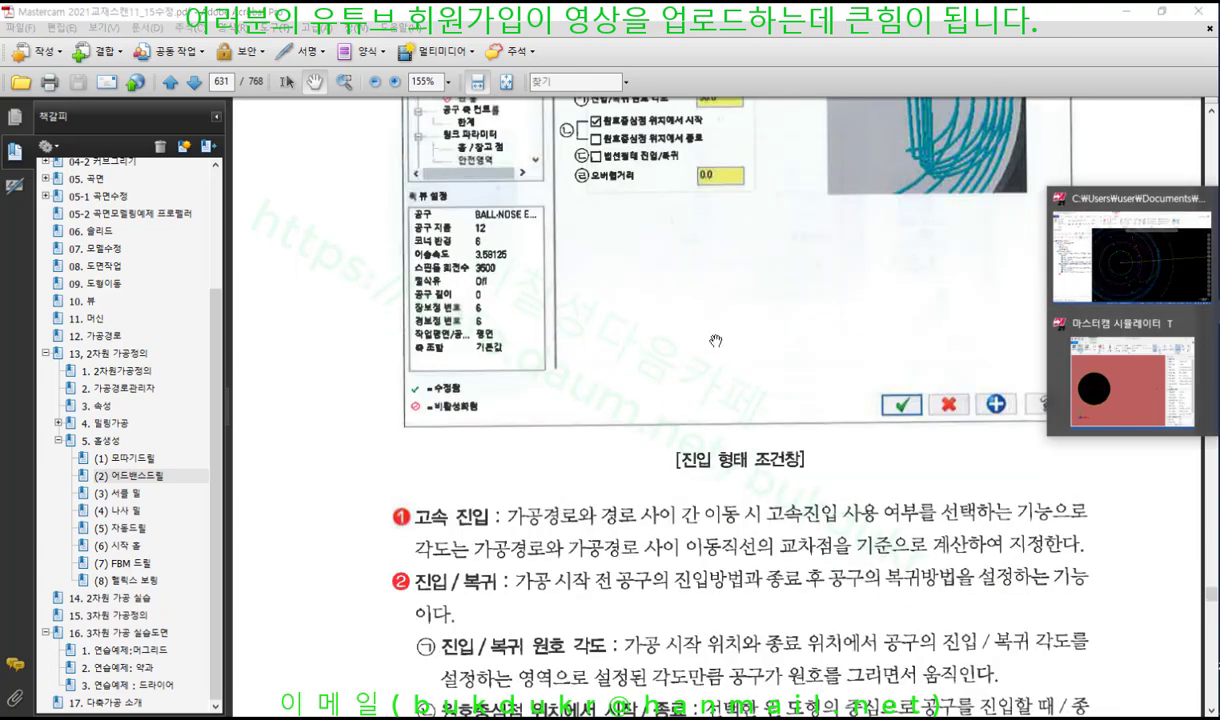
# Switch to Mastercam and post-process the peck drill and circle mill operations to an NC file, opening the code for editing.
pyautogui.click(1145, 295)
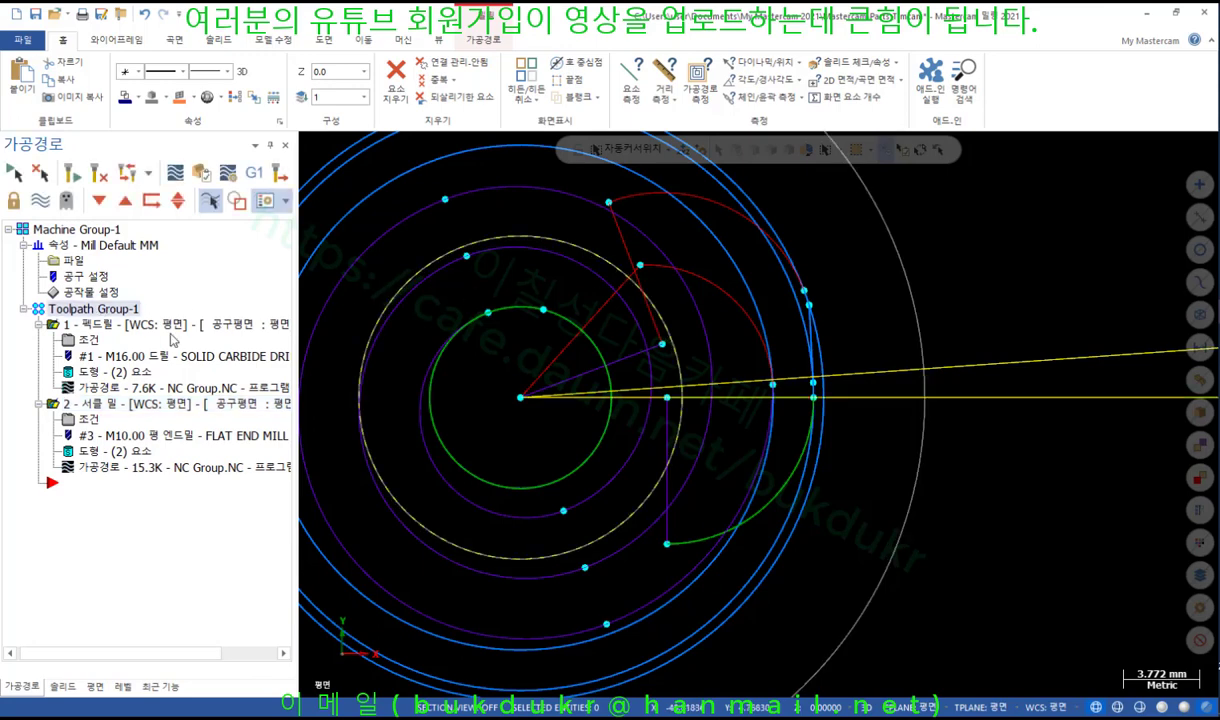
pyautogui.click(251, 173)
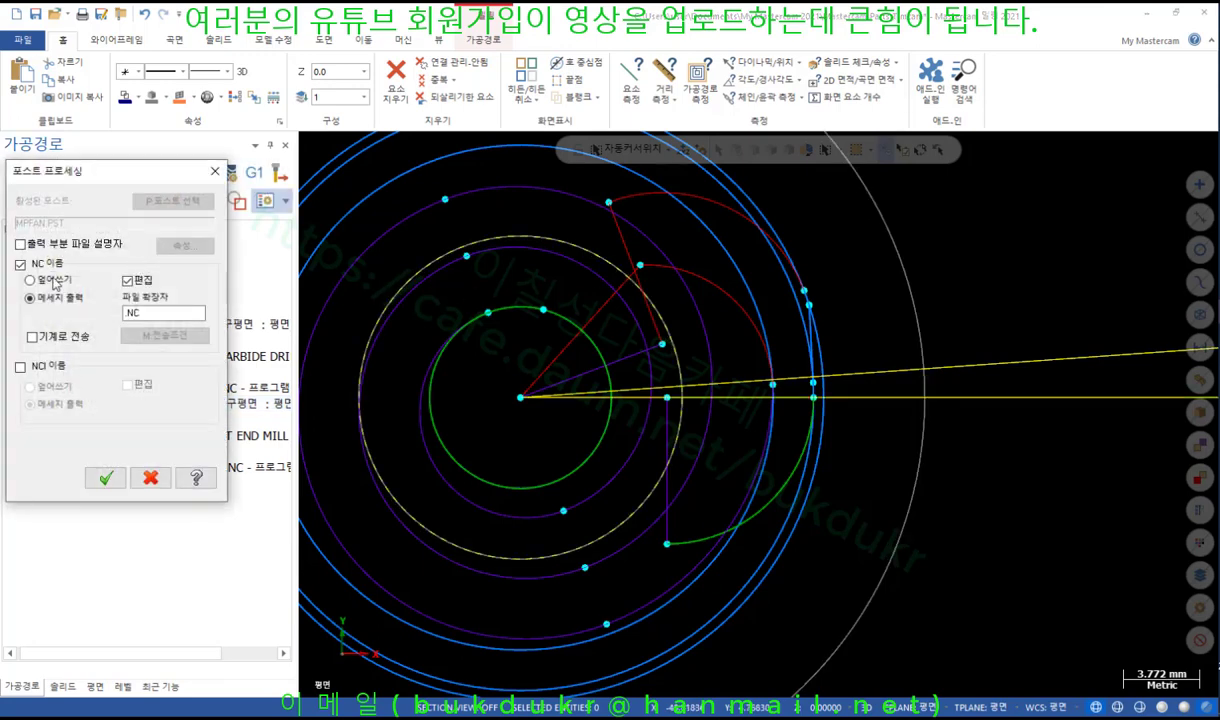
pyautogui.click(105, 478)
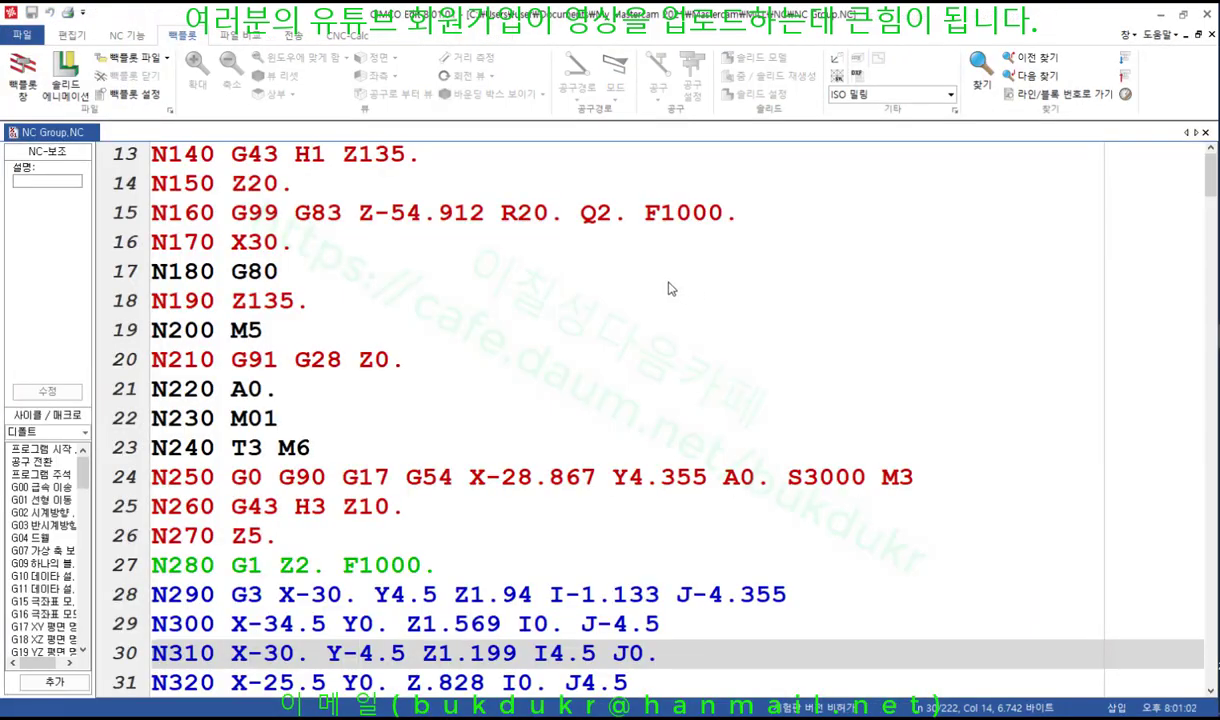
# Examine the drilling section of the NC program, marking the T1 M6 tool change, the A0. word and the G83 cycle parameters.
pyautogui.scroll(4, 638, 365)
pyautogui.click(752, 418)
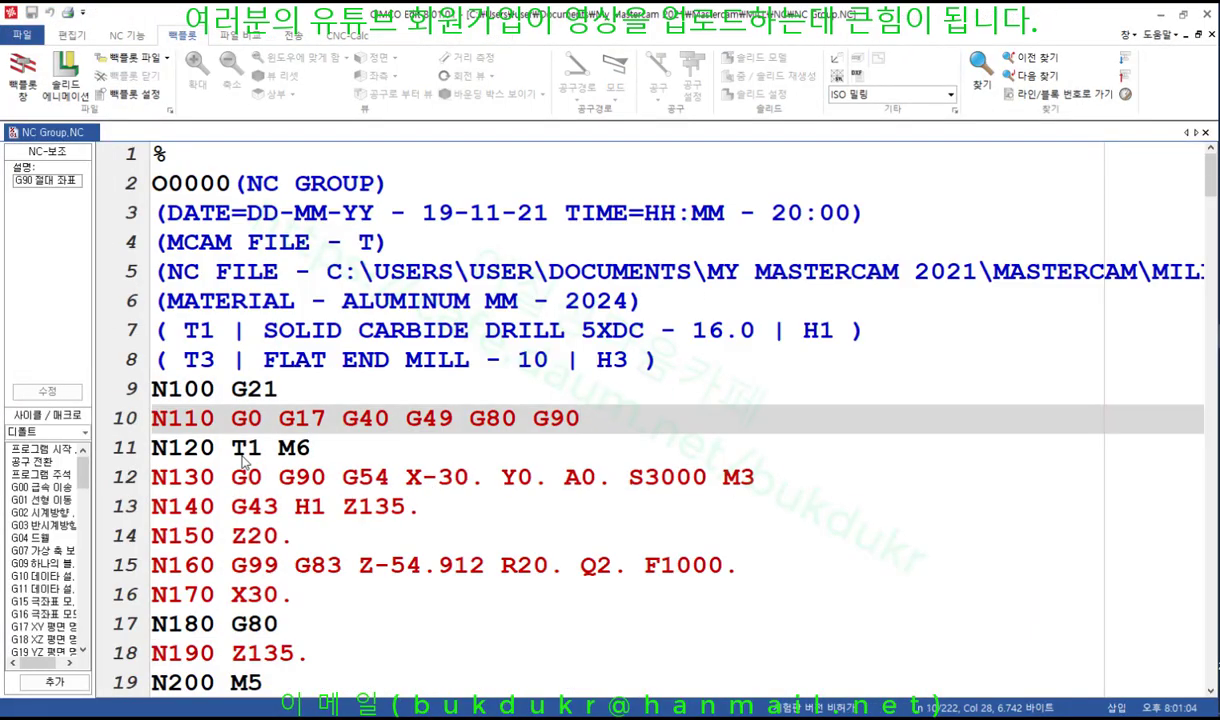
pyautogui.click(308, 449)
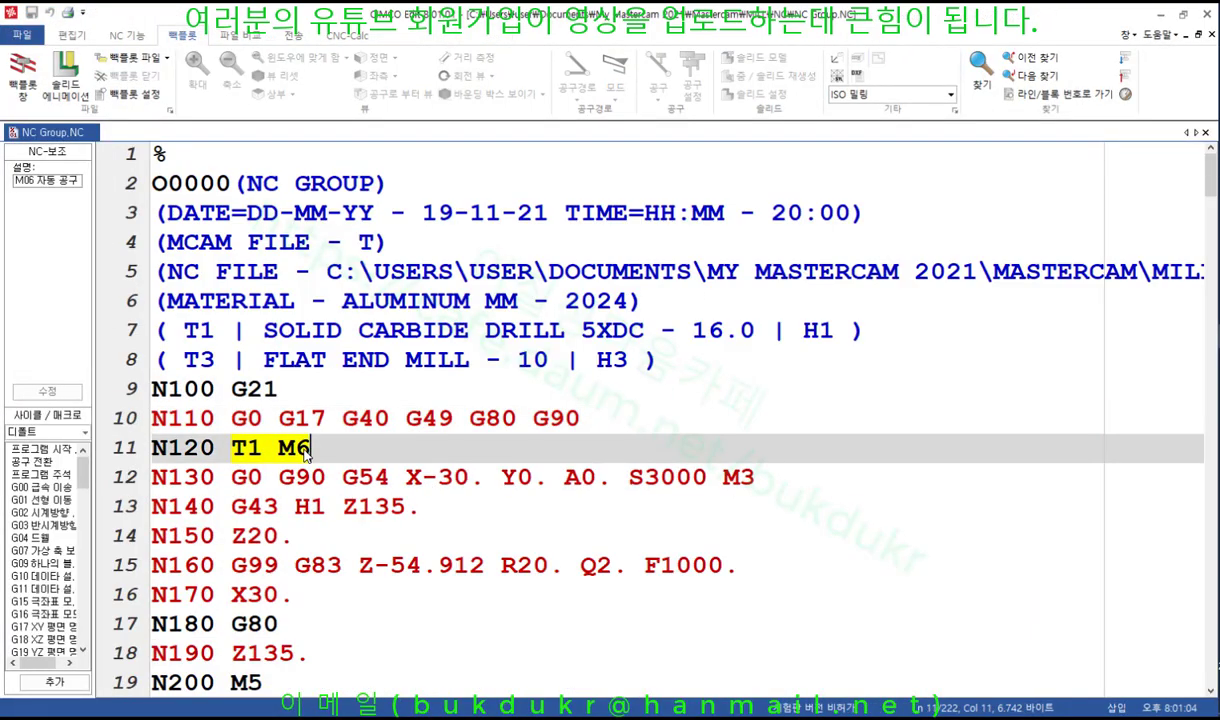
pyautogui.click(614, 482)
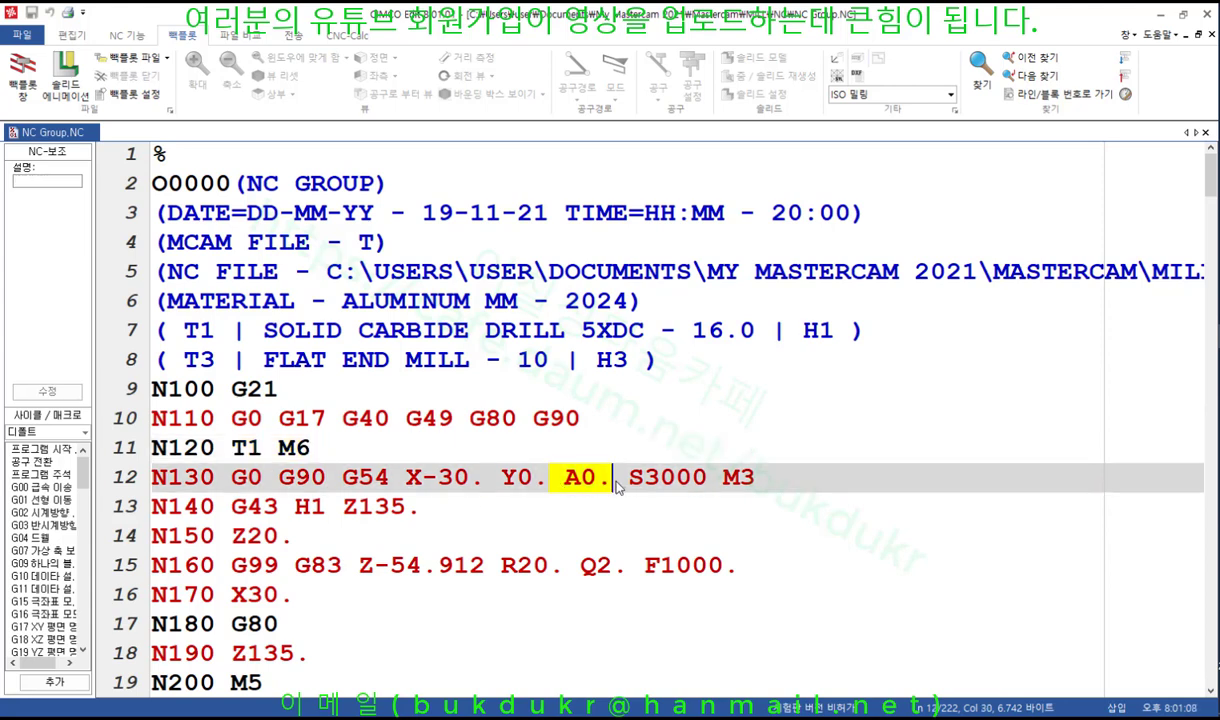
pyautogui.click(258, 507)
pyautogui.click(329, 568)
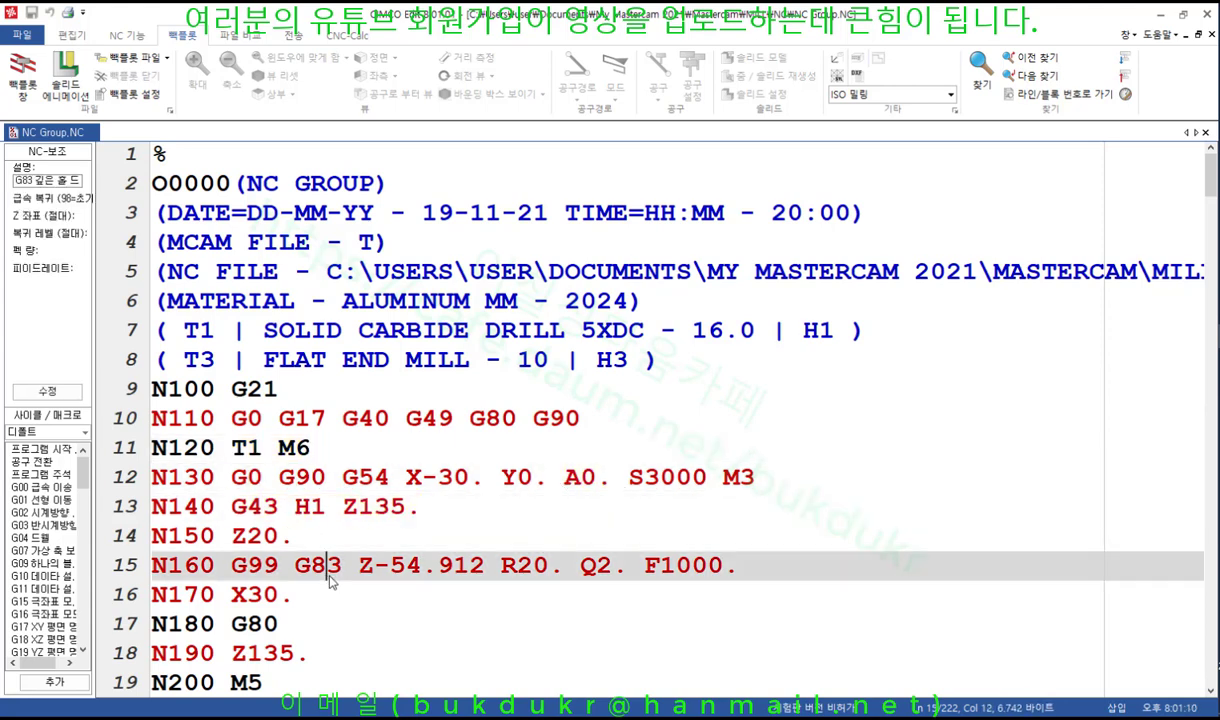
pyautogui.moveTo(310, 577); pyautogui.dragTo(757, 567)
pyautogui.scroll(-7, 785, 543)
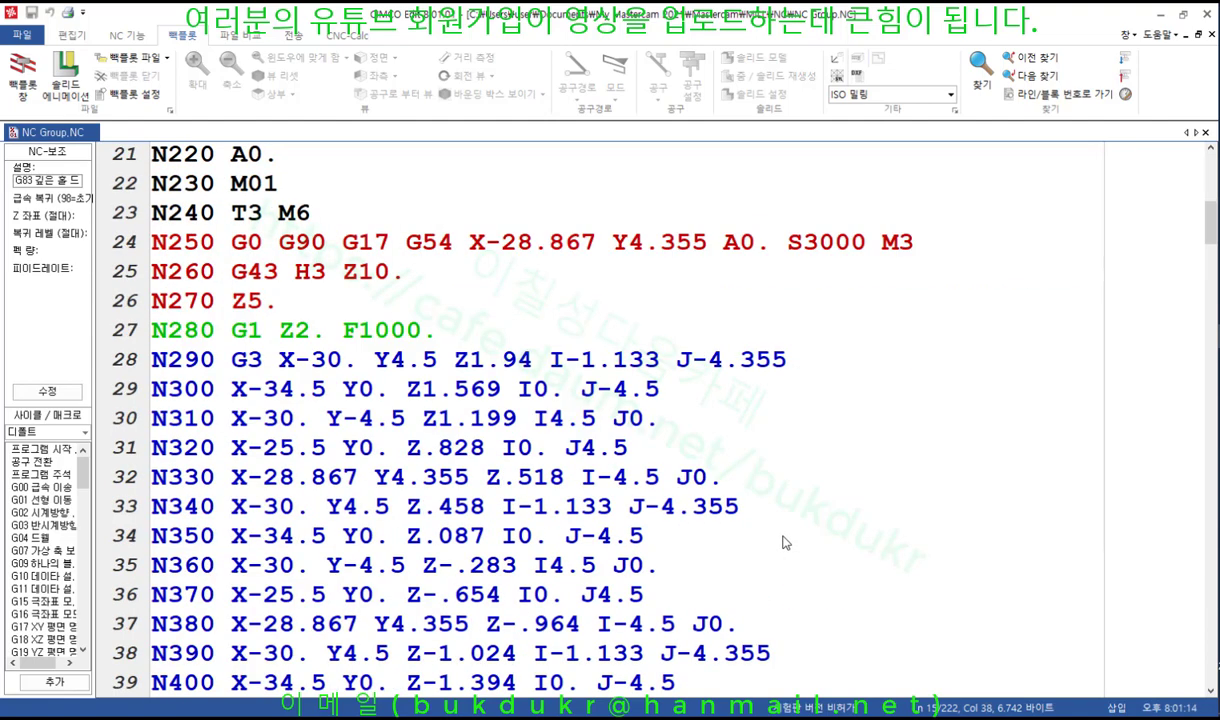
# Examine the circle mill section of the NC program from the T3 M6 tool change through the G3 helical entry moves.
pyautogui.scroll(-9, 785, 543)
pyautogui.scroll(13, 783, 538)
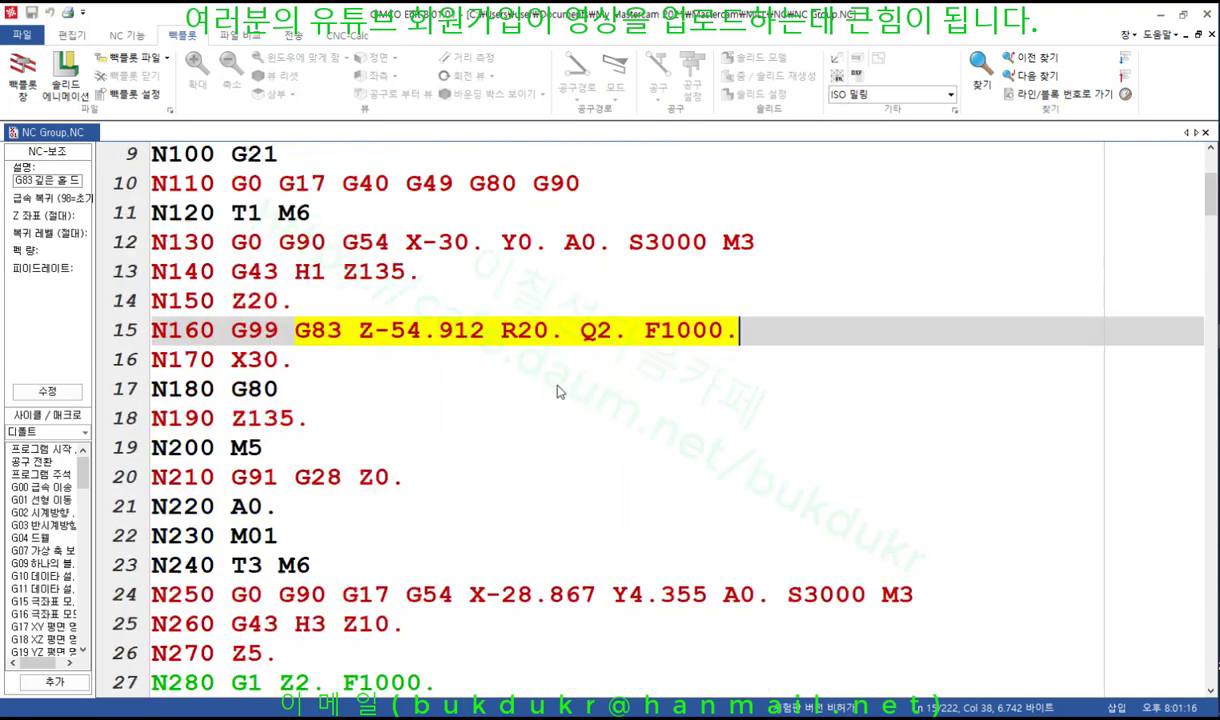
pyautogui.moveTo(229, 556); pyautogui.dragTo(318, 556)
pyautogui.scroll(-4, 530, 551)
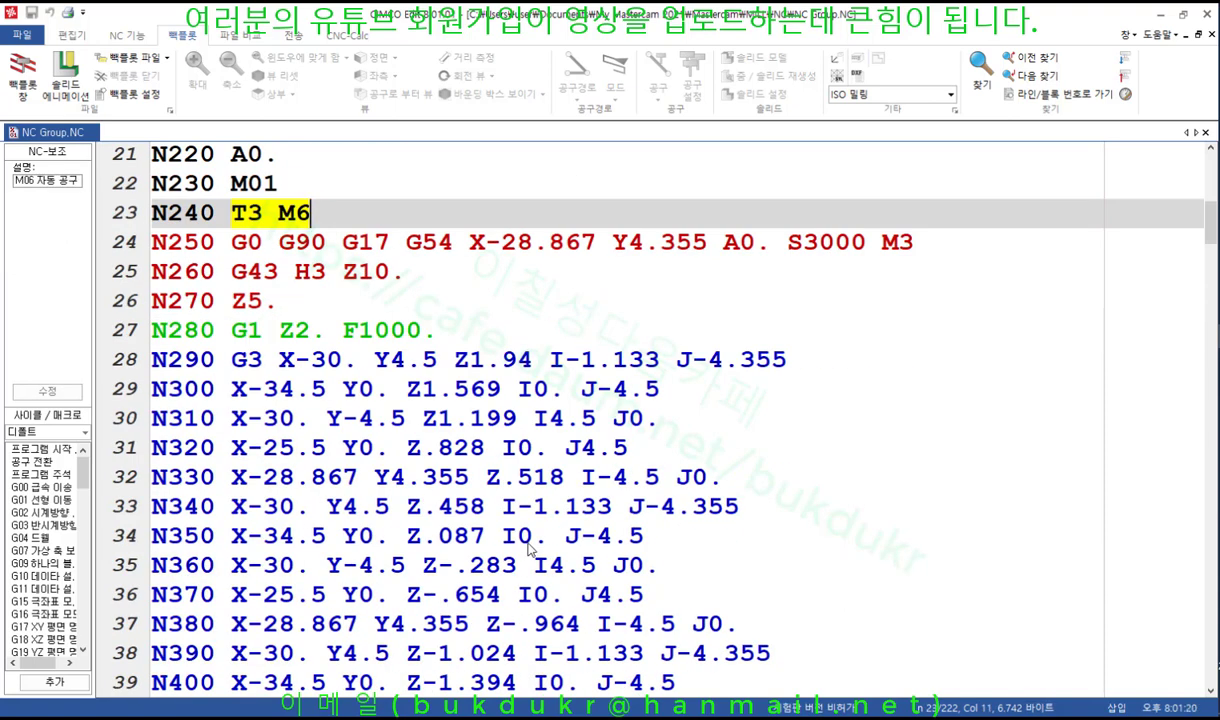
pyautogui.click(466, 328)
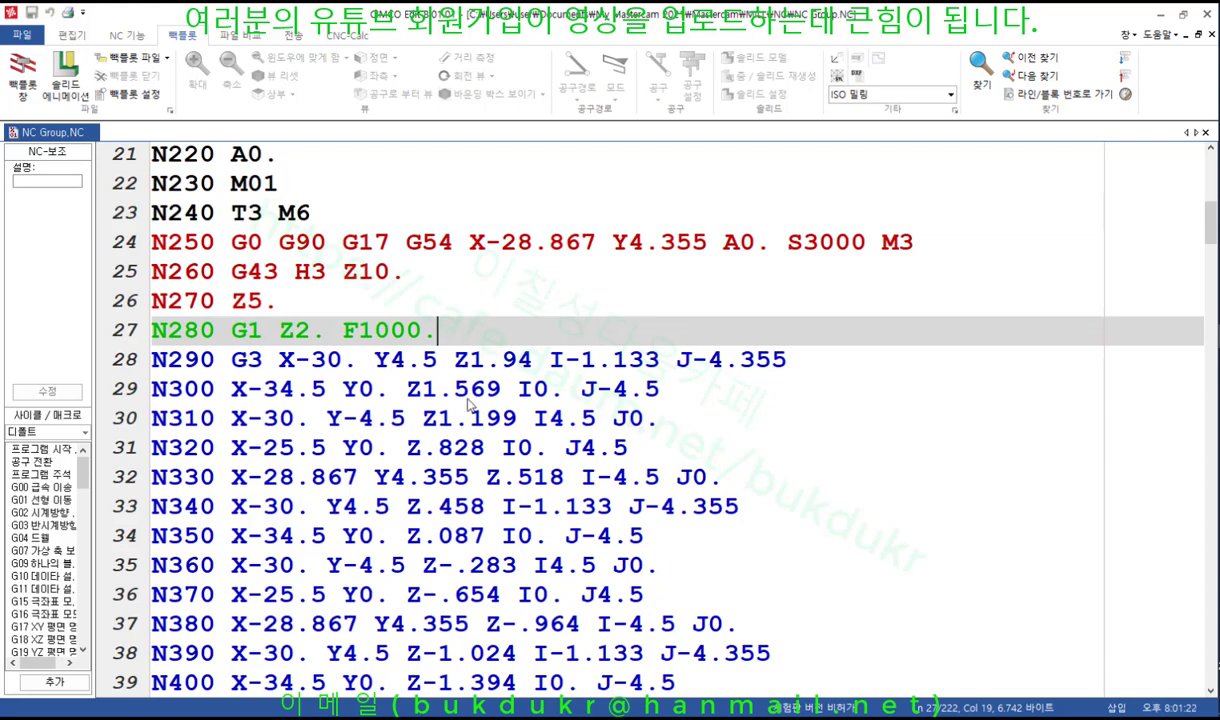
pyautogui.moveTo(468, 402); pyautogui.dragTo(469, 418)
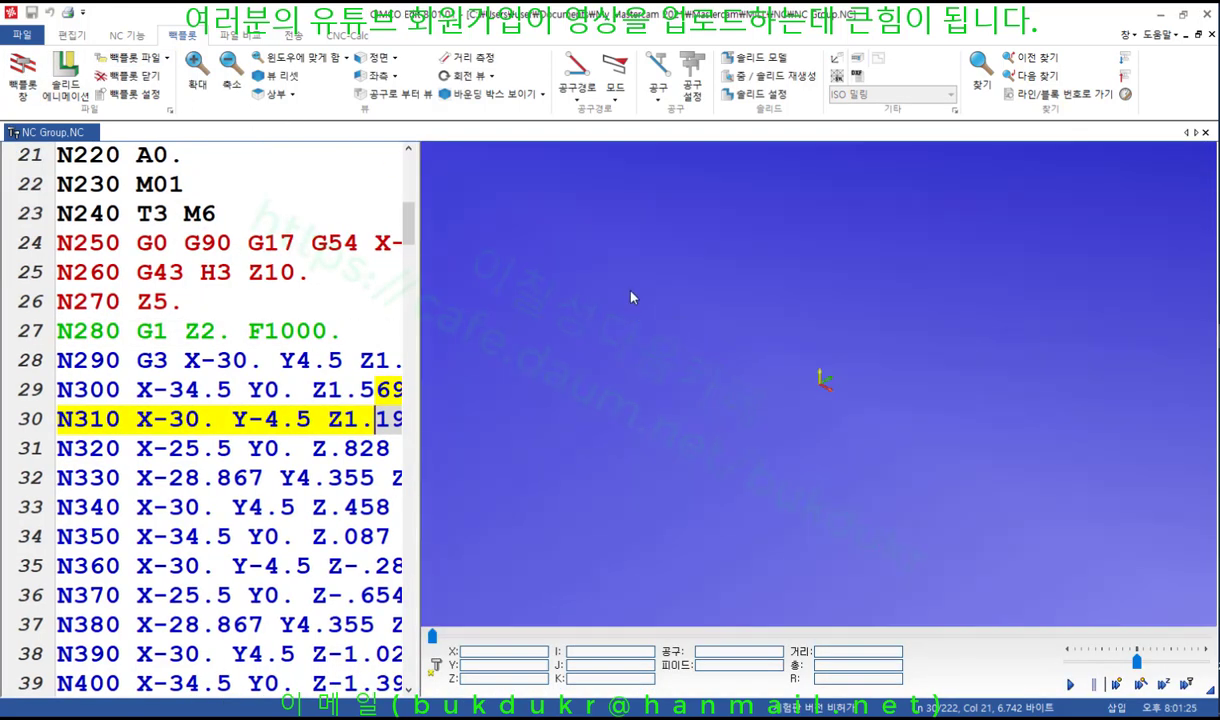
pyautogui.click(337, 297)
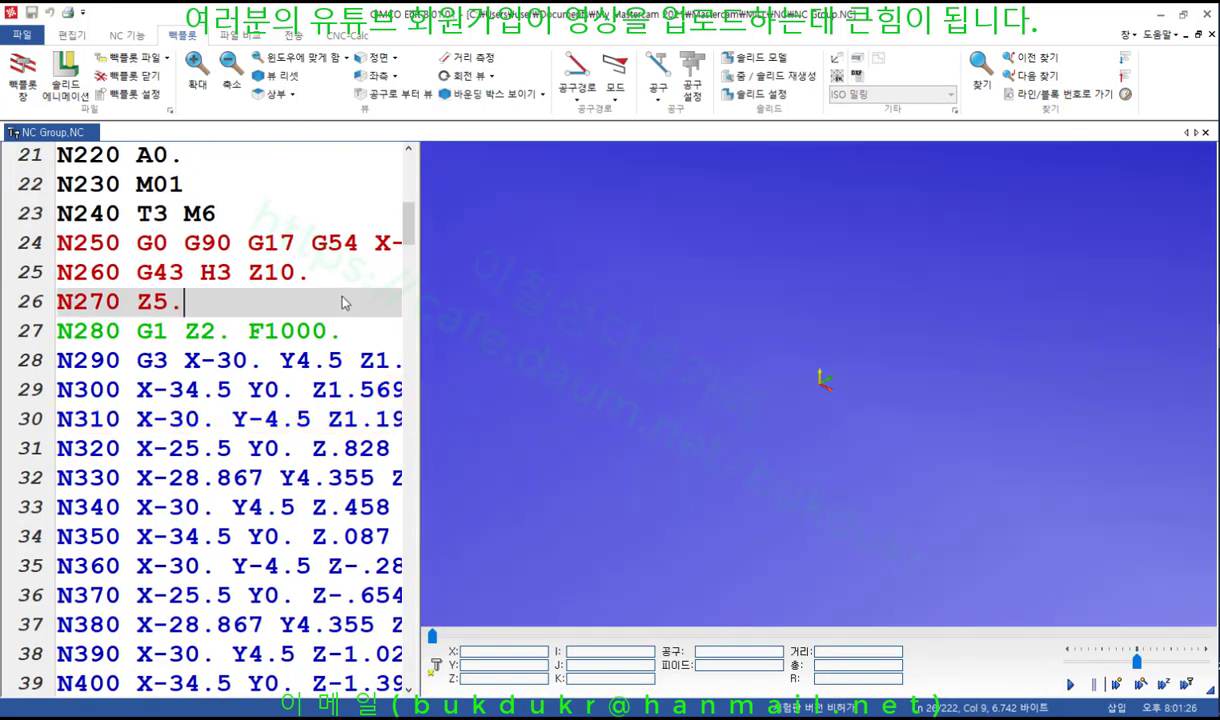
pyautogui.click(65, 80)
pyautogui.click(124, 77)
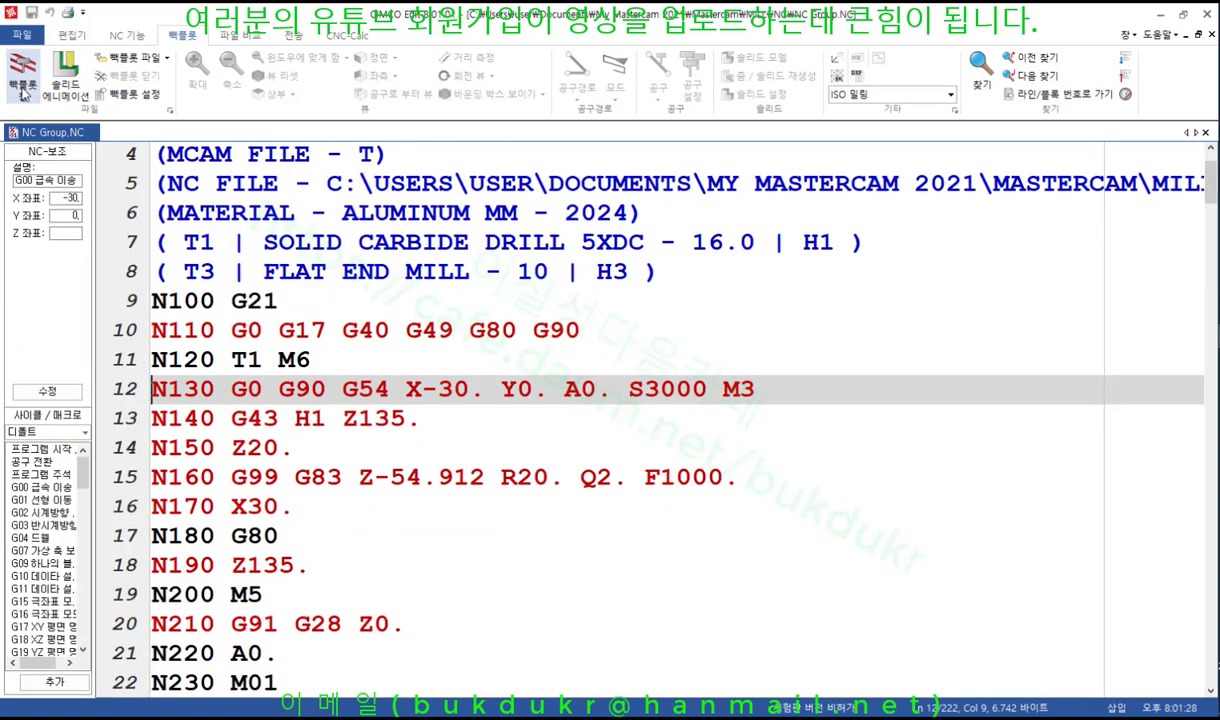
# Backplot the NC program in the NC editor and inspect the helical entry and circular finish moves of a counterbore up close.
pyautogui.click(22, 75)
pyautogui.scroll(2, 770, 353)
pyautogui.moveTo(770, 353); pyautogui.dragTo(803, 361, button='middle')
pyautogui.scroll(3, 558, 346)
pyautogui.moveTo(558, 346); pyautogui.dragTo(708, 533, button='middle')
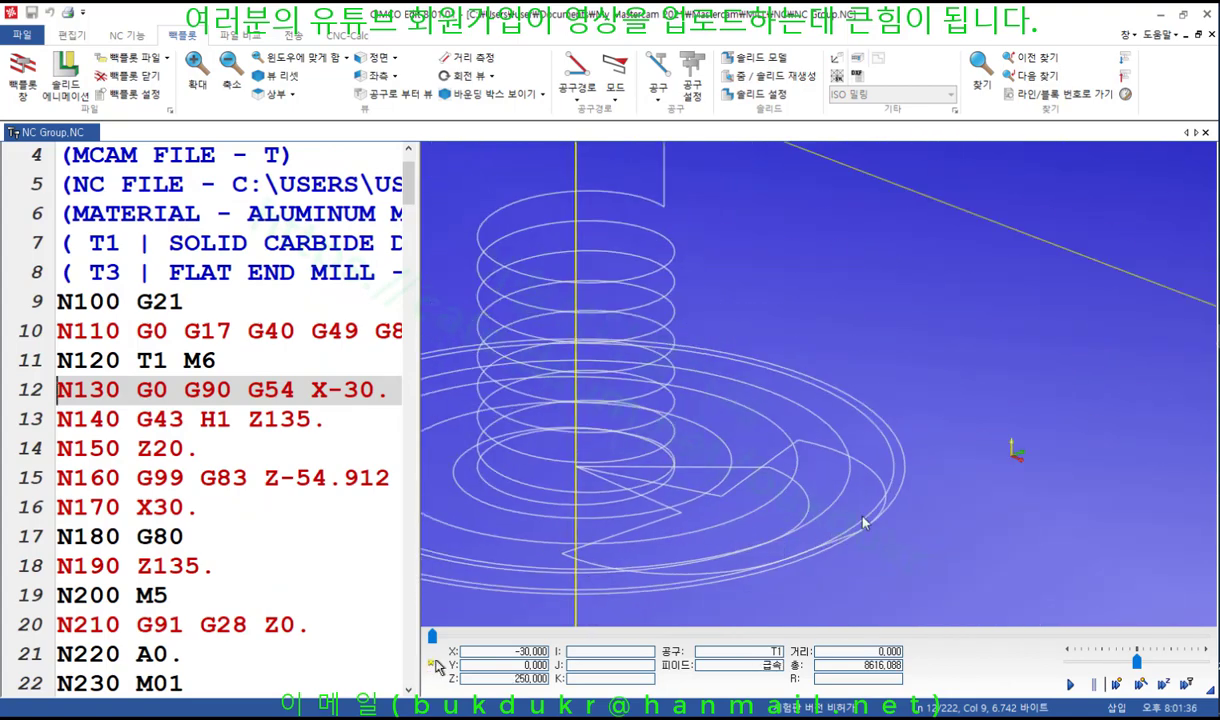